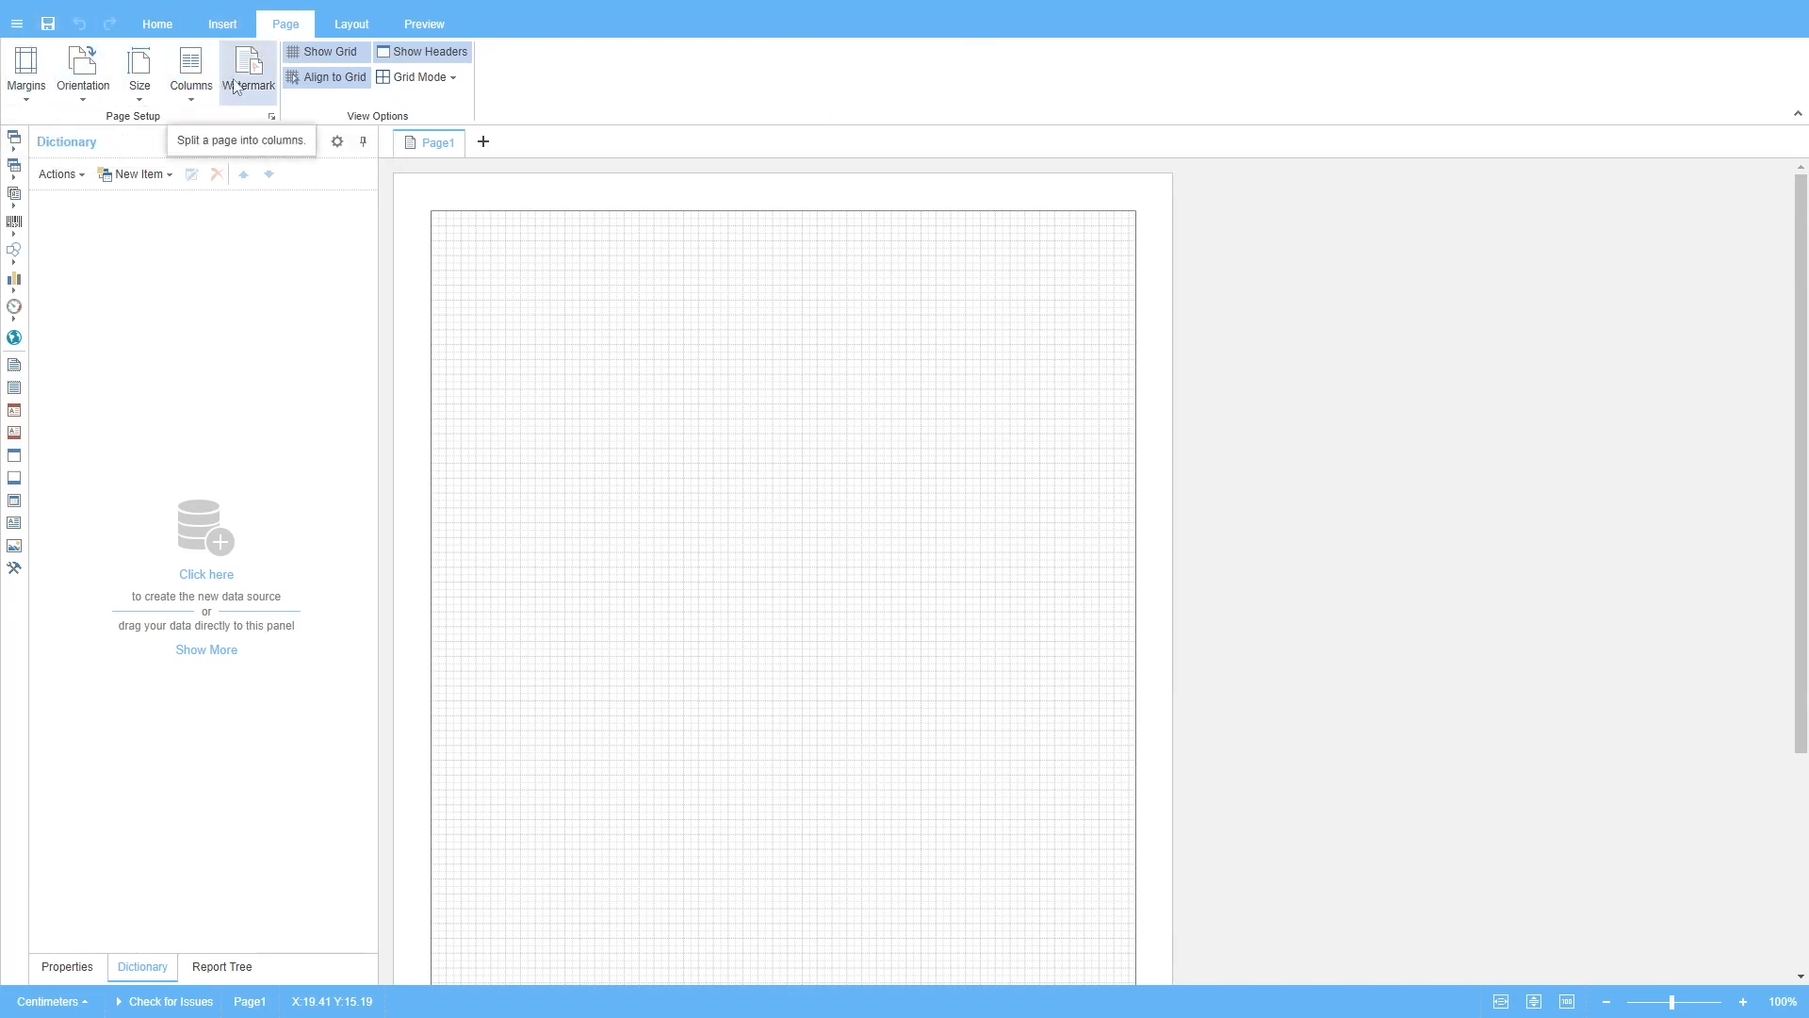
pyautogui.click(350, 27)
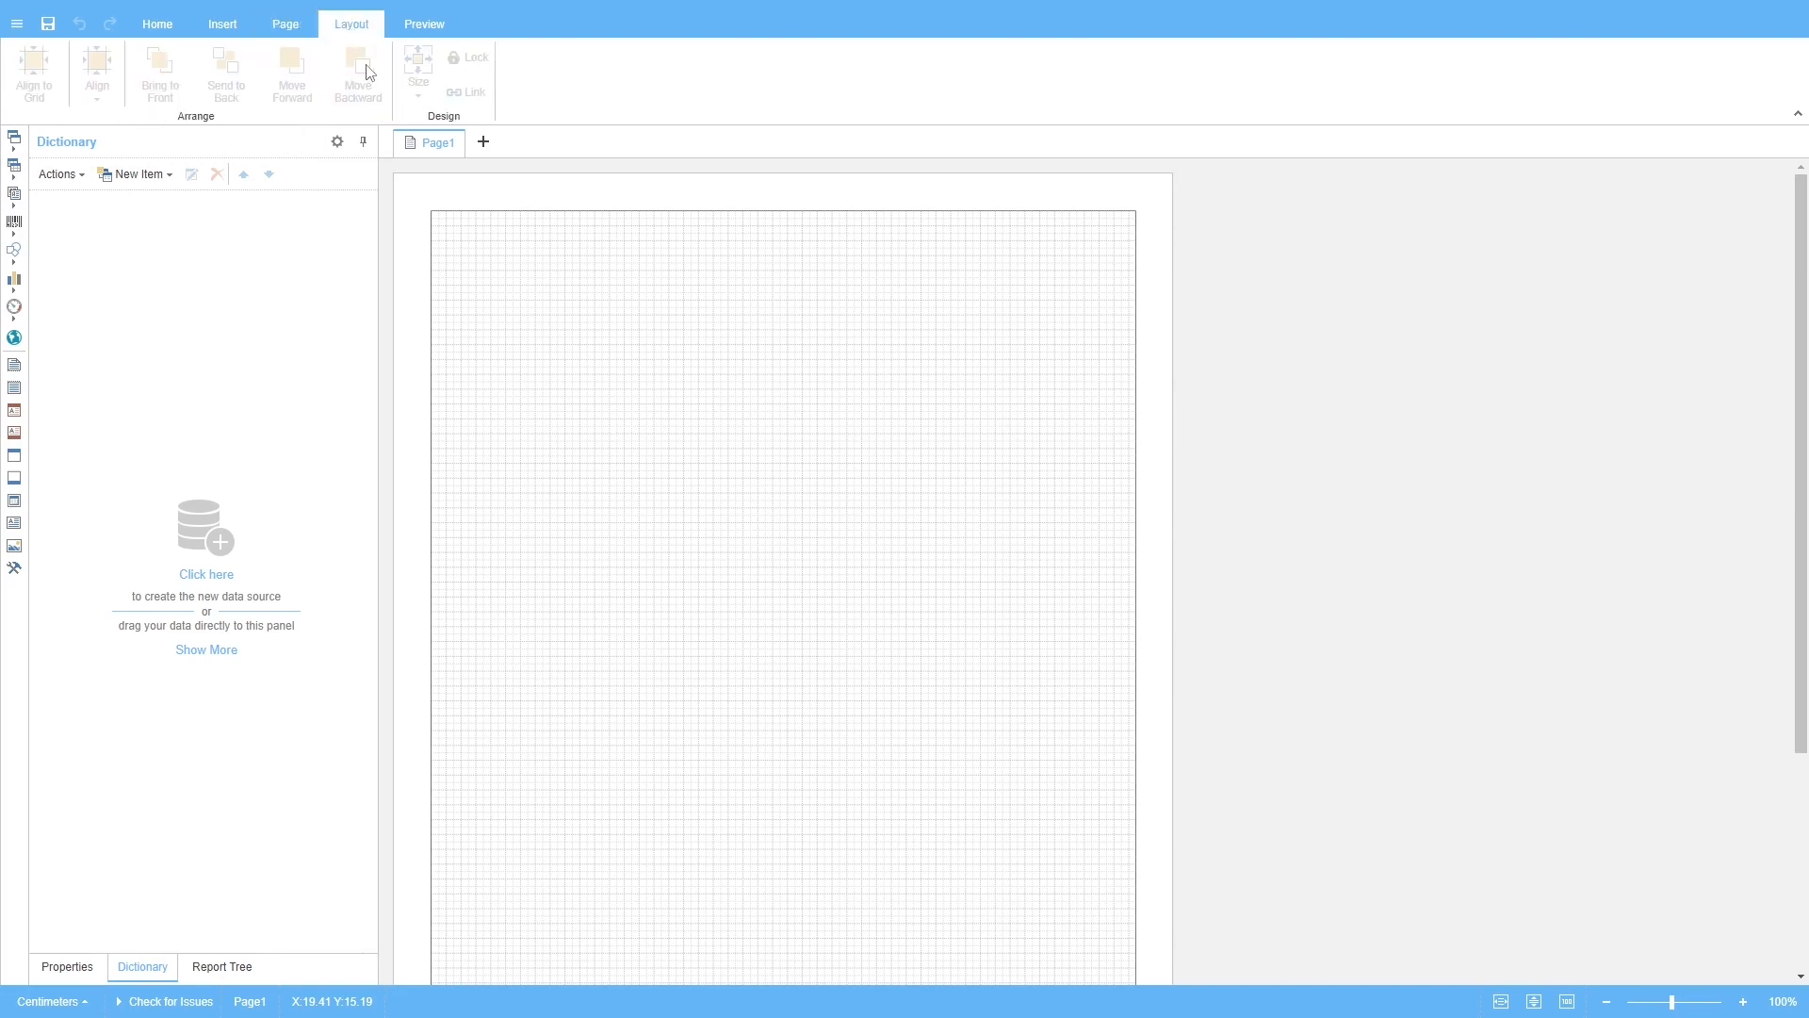
pyautogui.click(424, 38)
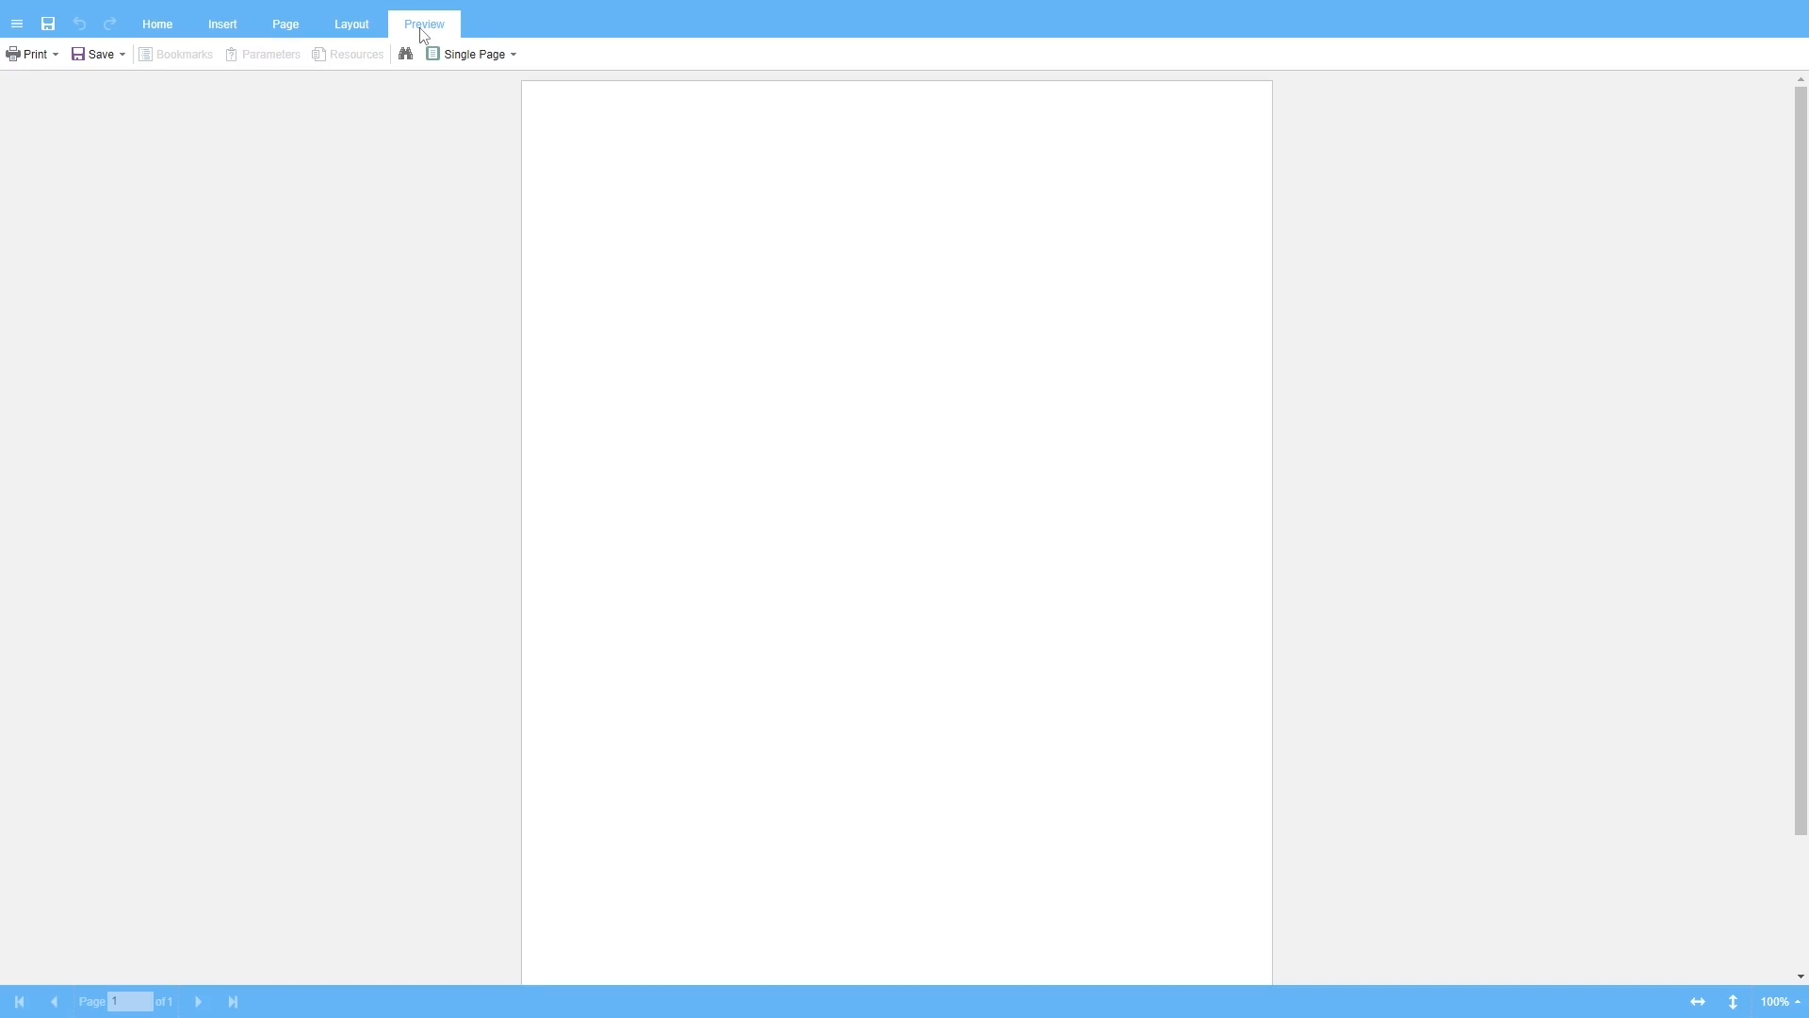
pyautogui.click(171, 31)
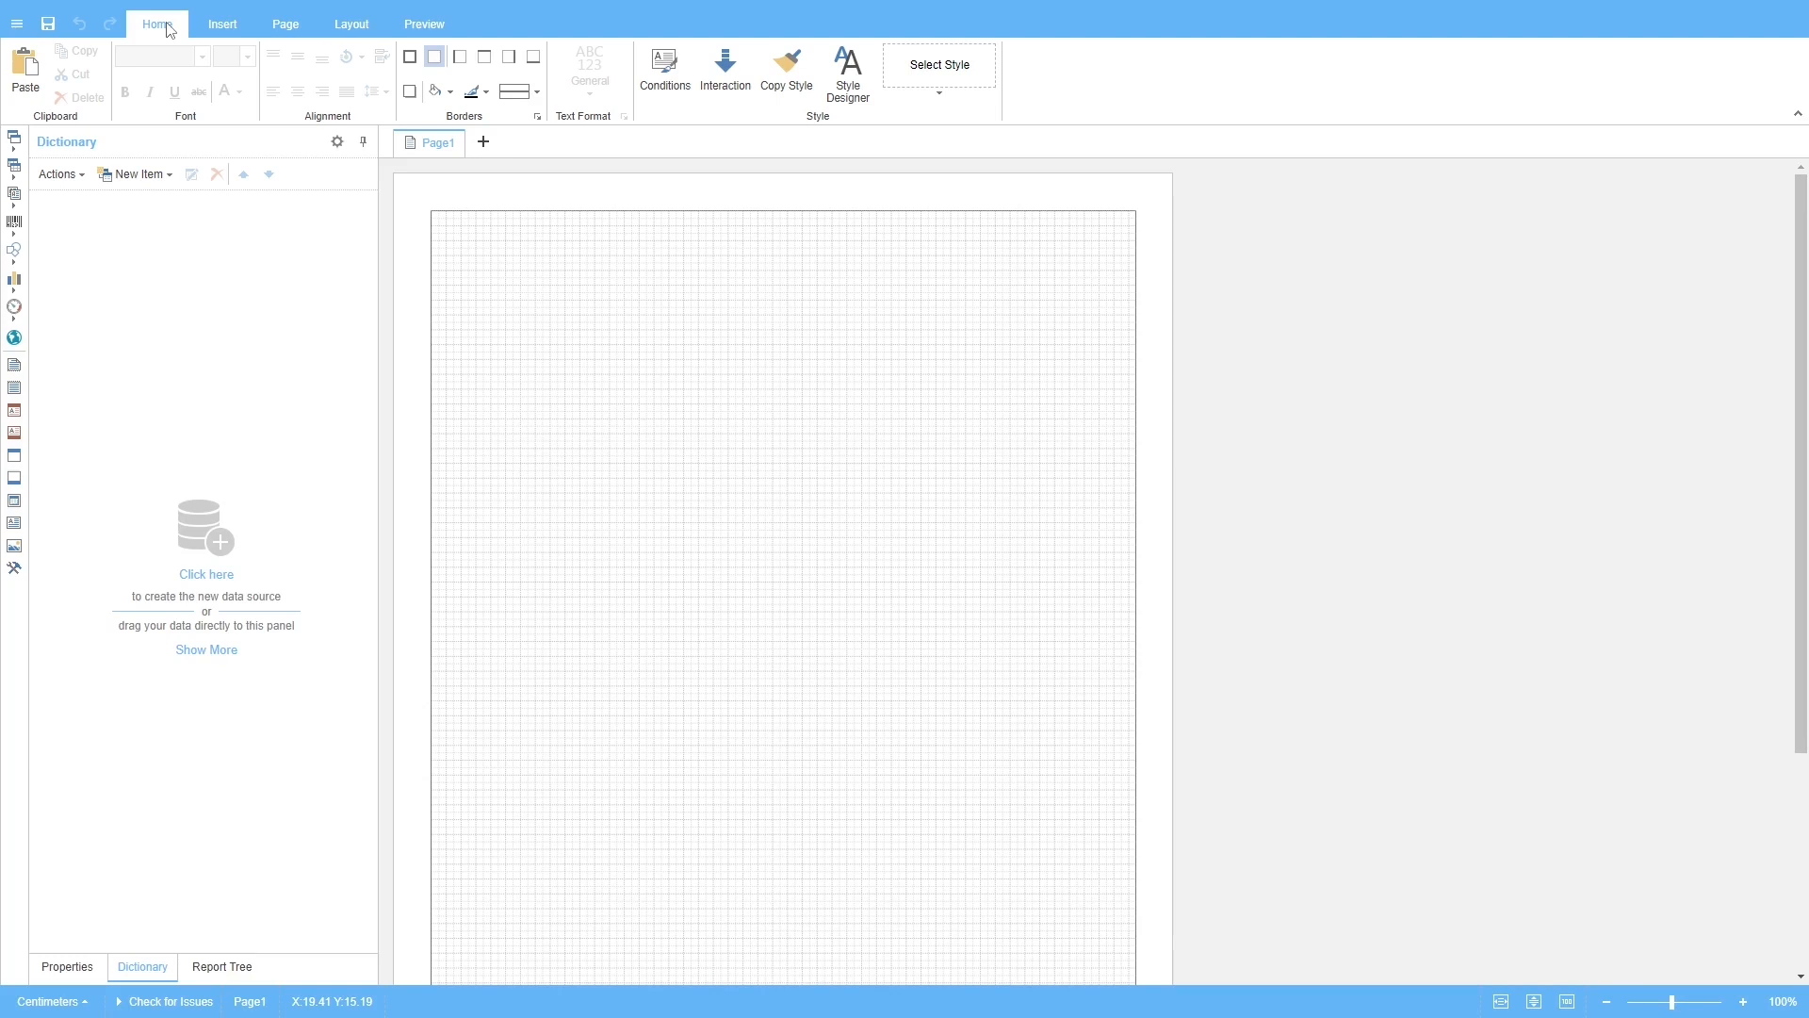
# - Create a new report template named Template1
pyautogui.click(16, 25)
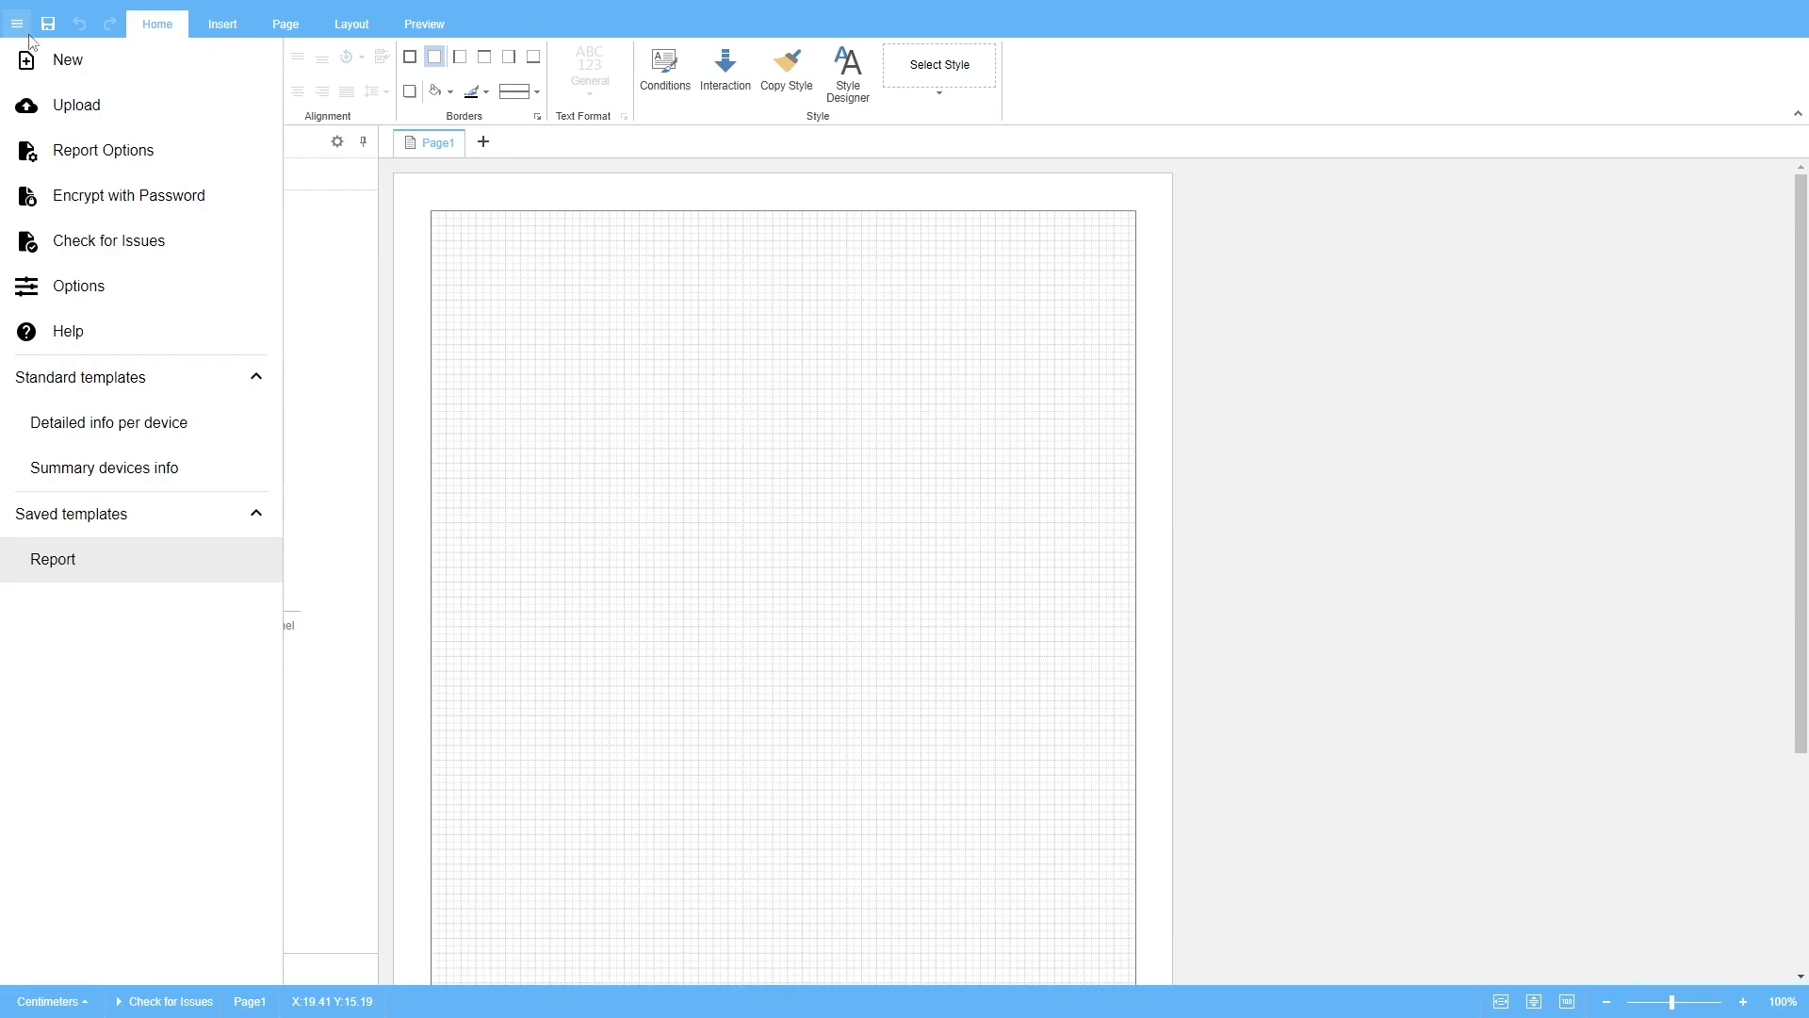
pyautogui.click(95, 74)
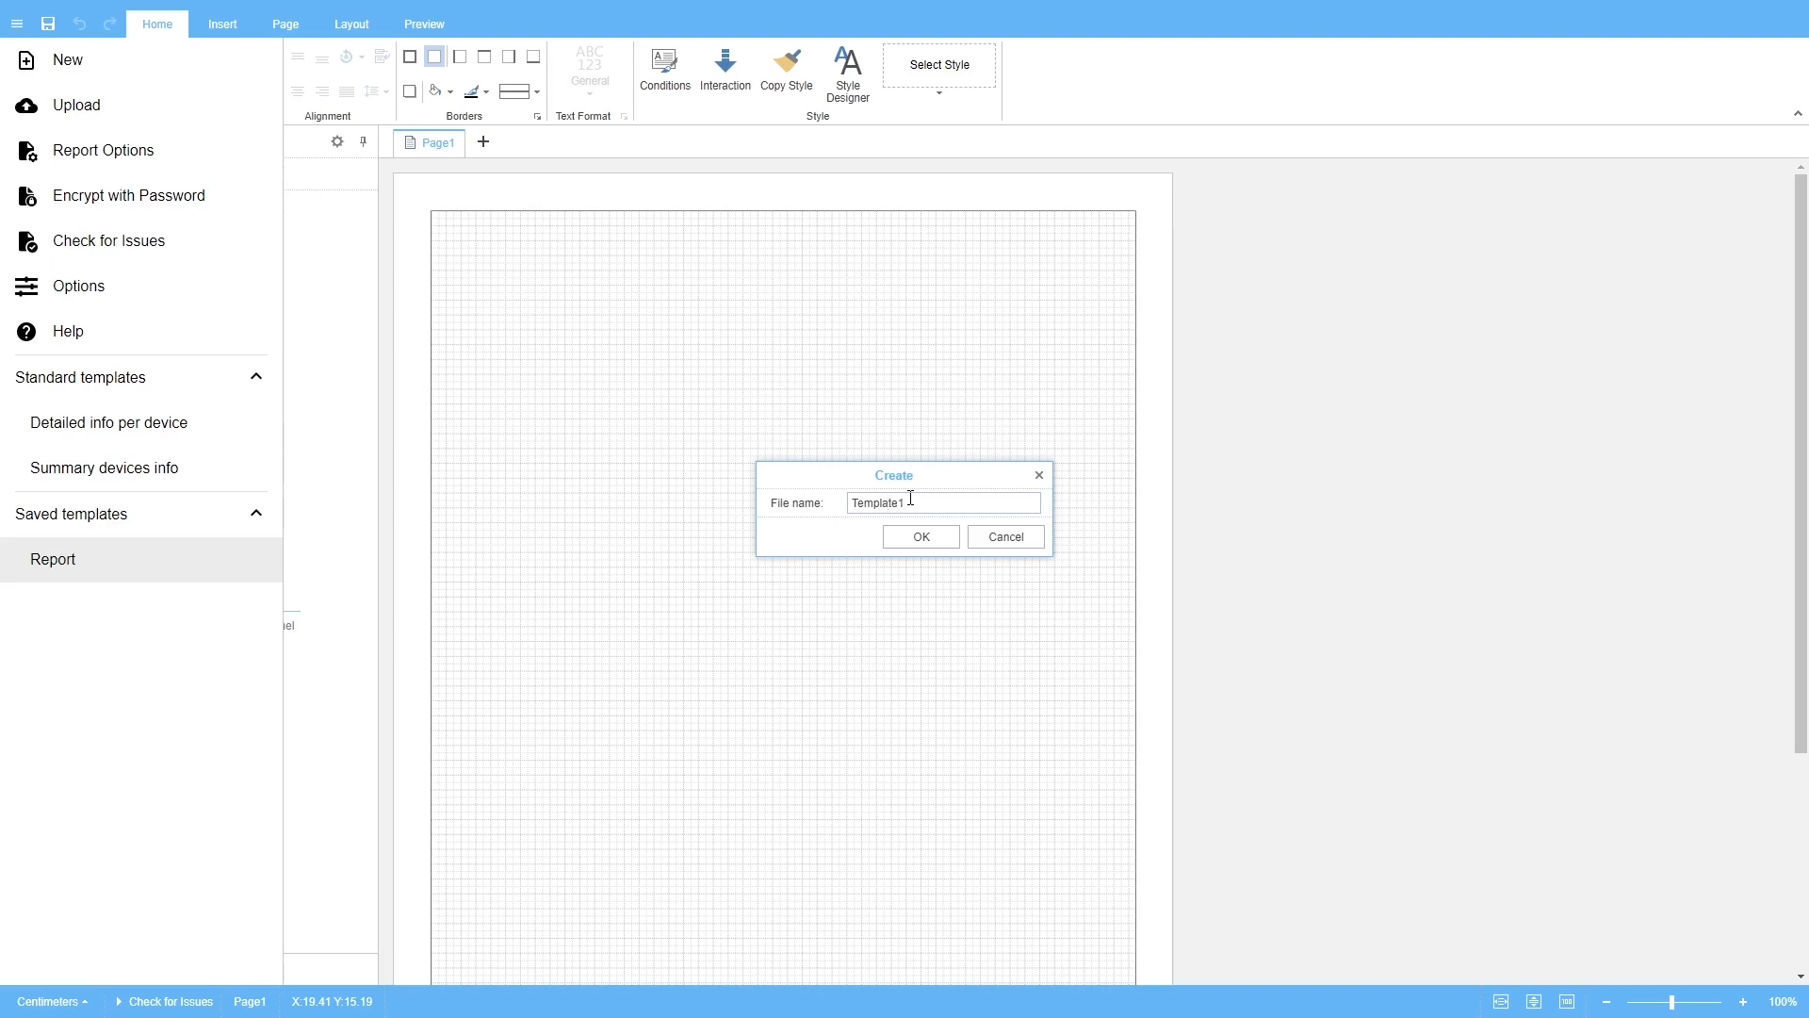
pyautogui.click(922, 536)
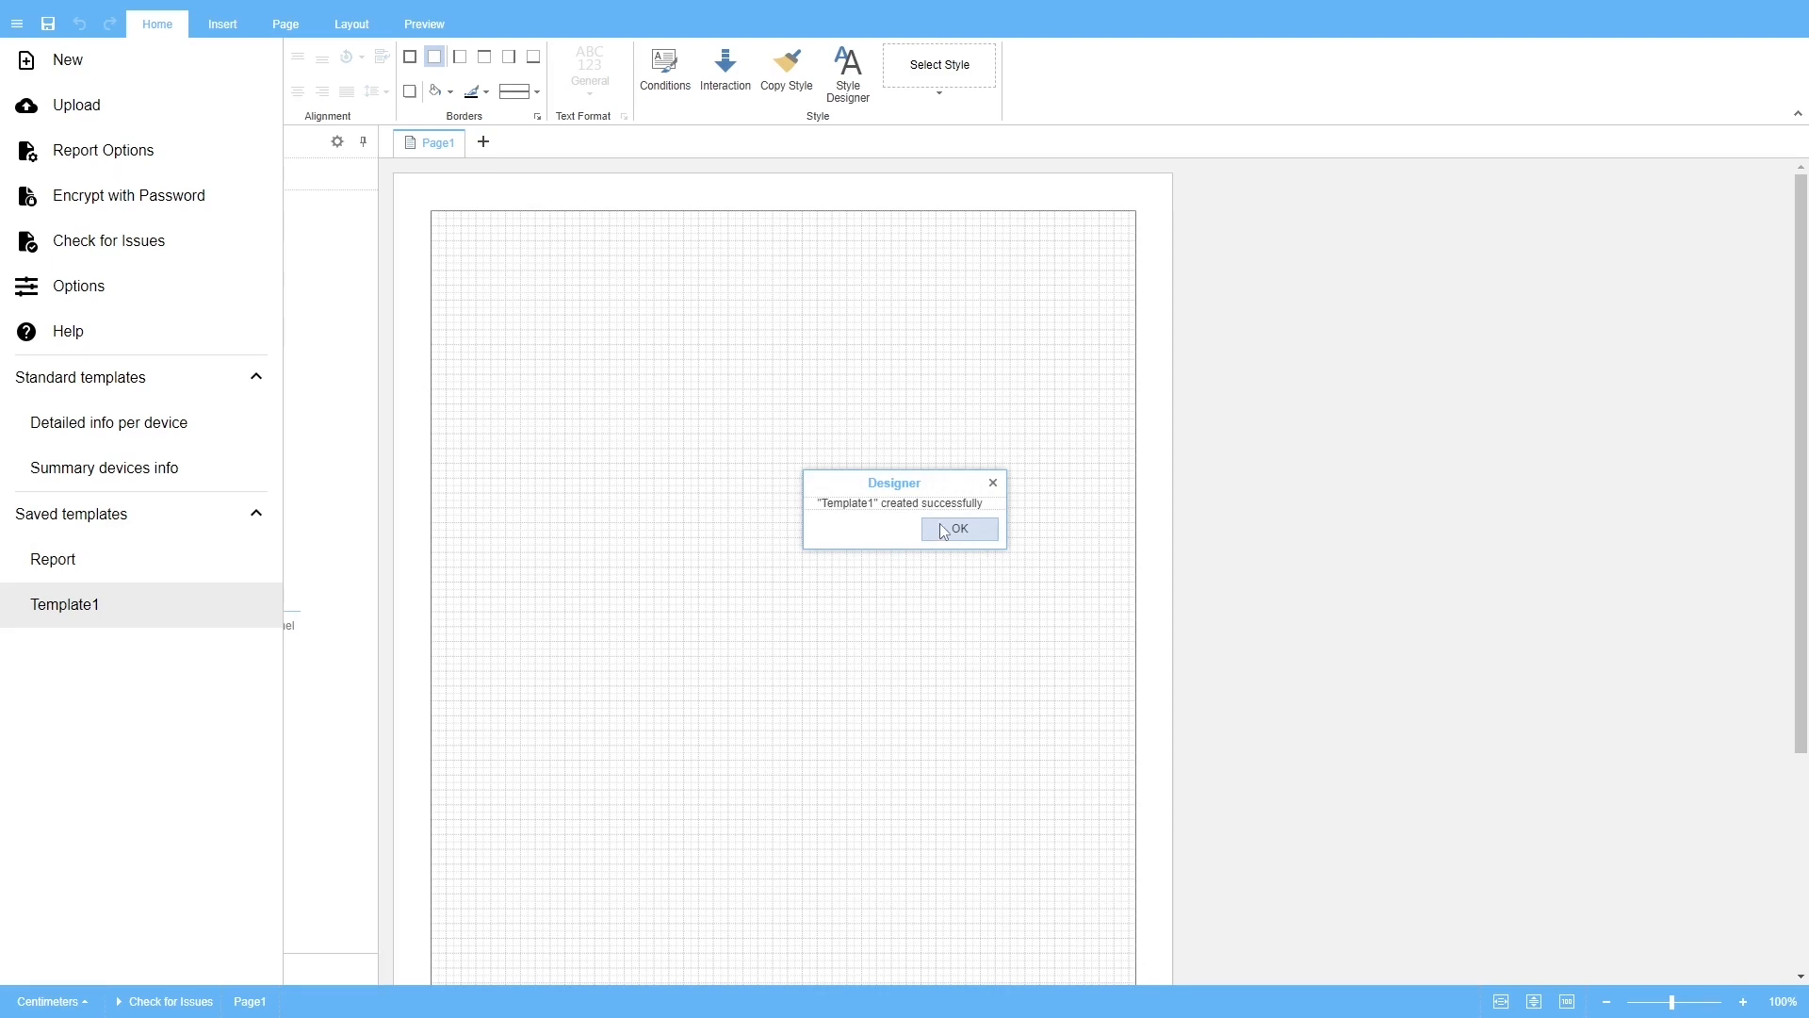
pyautogui.click(944, 530)
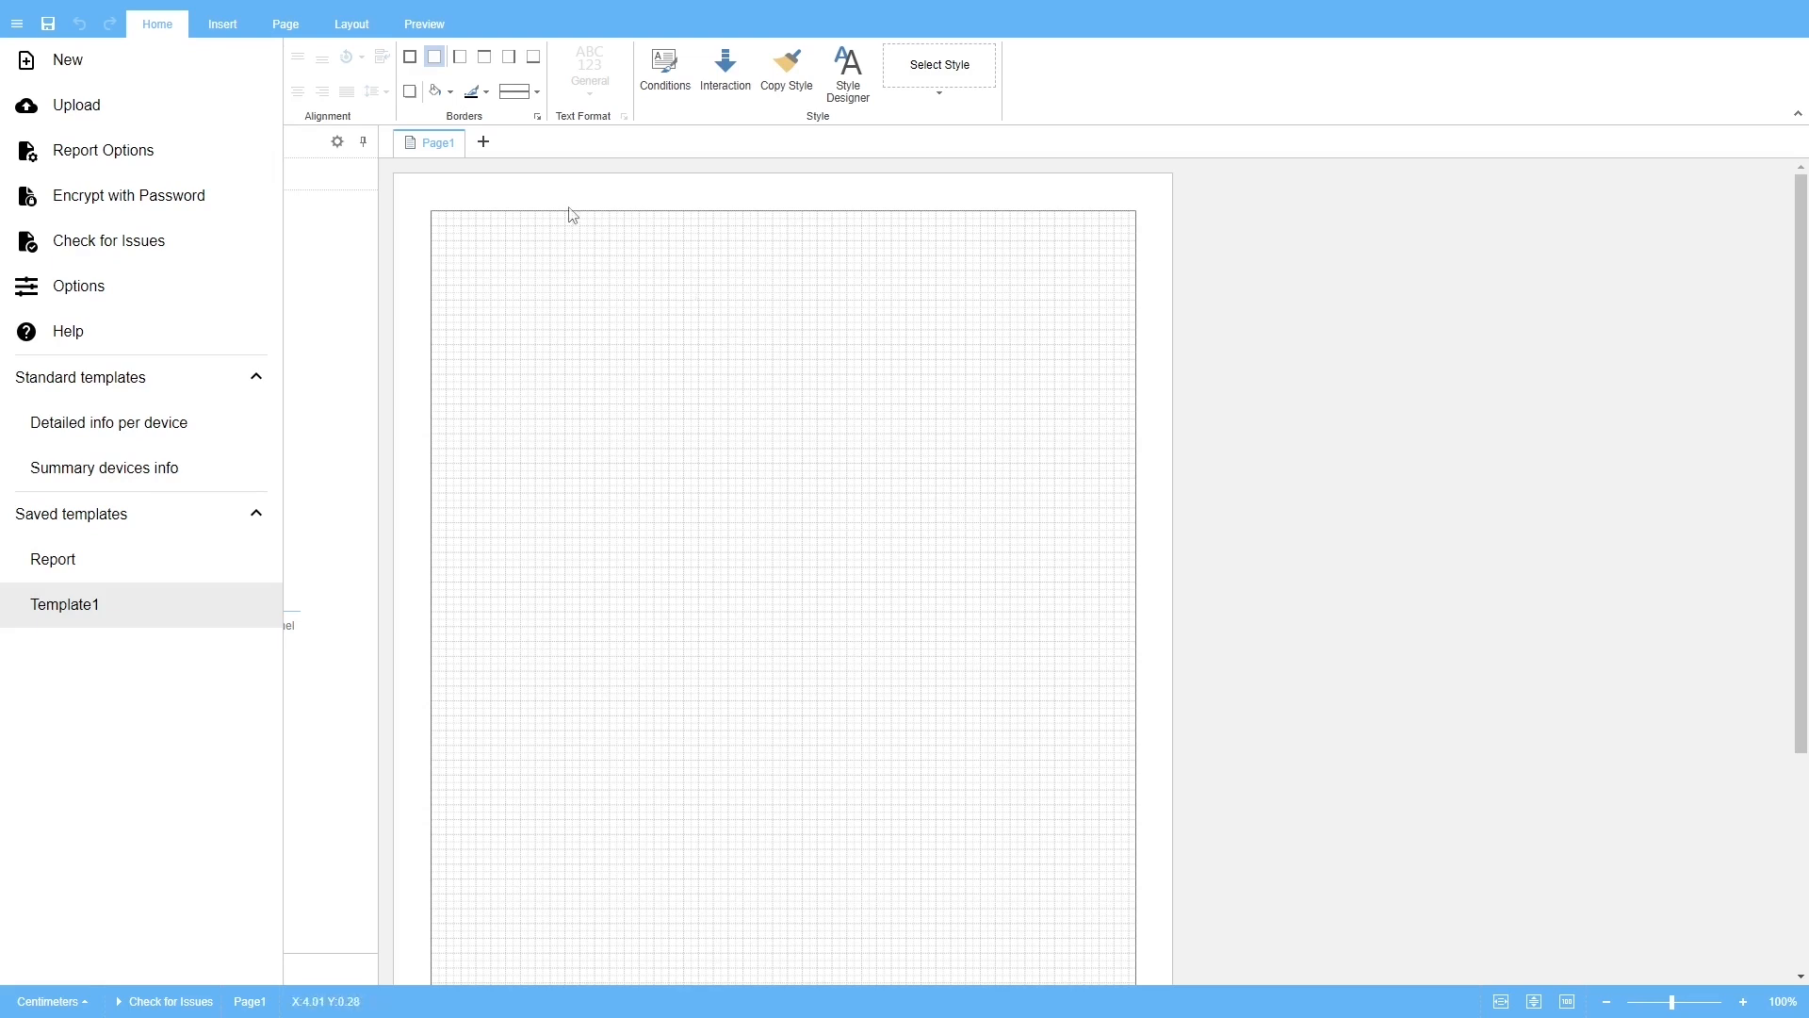
# - Add a report title band about 3 cm high across the full width at the top of the page
pyautogui.click(220, 25)
pyautogui.click(220, 26)
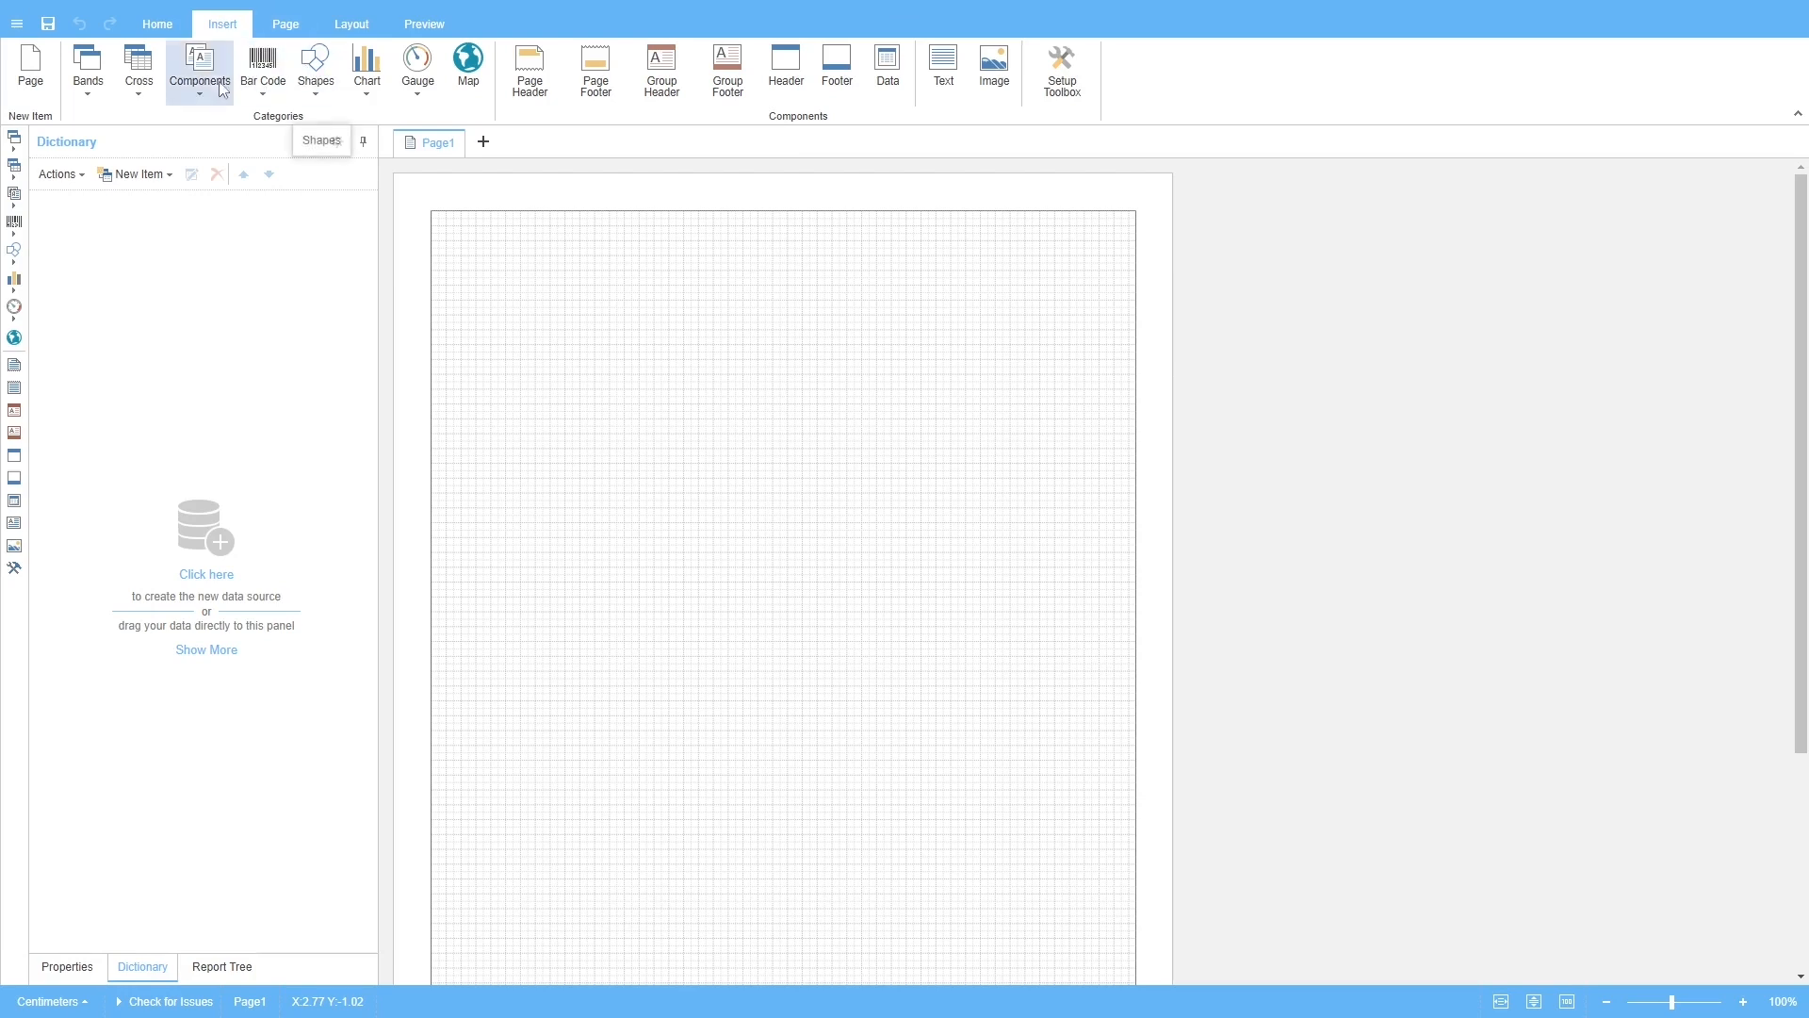
pyautogui.click(97, 94)
pyautogui.click(111, 120)
pyautogui.moveTo(439, 219); pyautogui.dragTo(1122, 341)
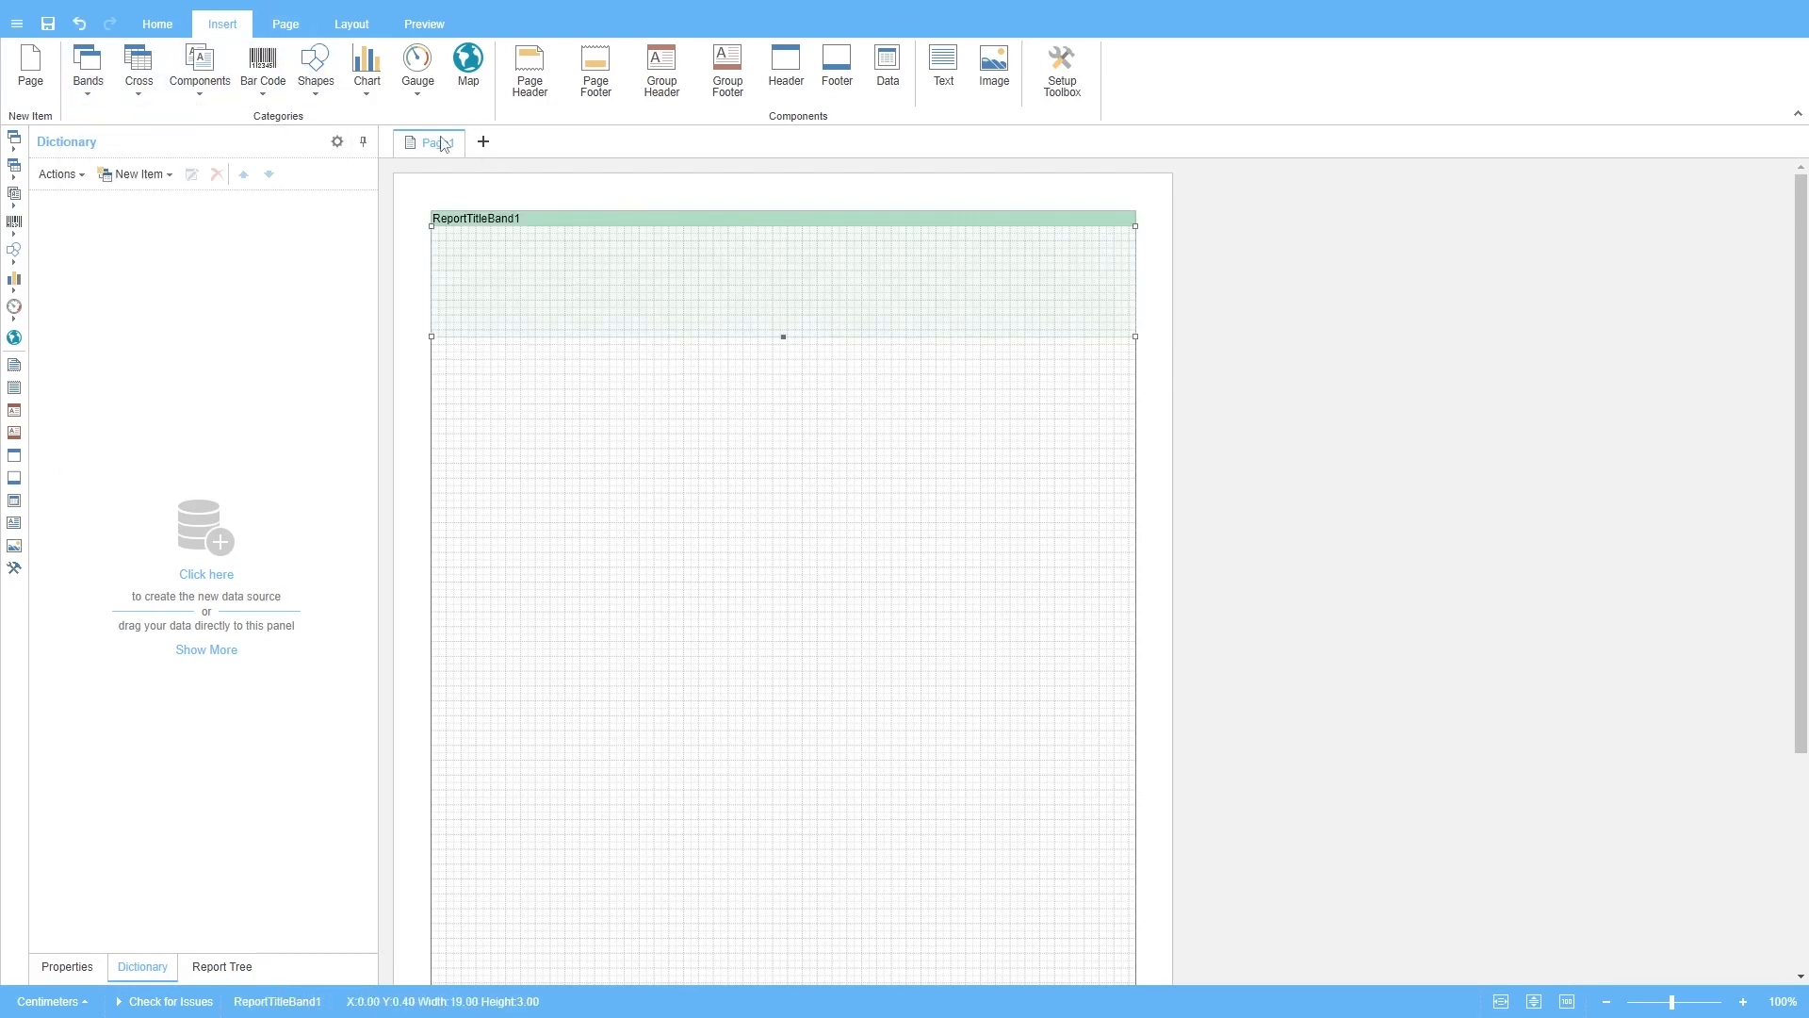
# - Insert a line chart about 5 by 2.6 cm below the report title band, keeping its default settings
pyautogui.click(367, 71)
pyautogui.moveTo(391, 146)
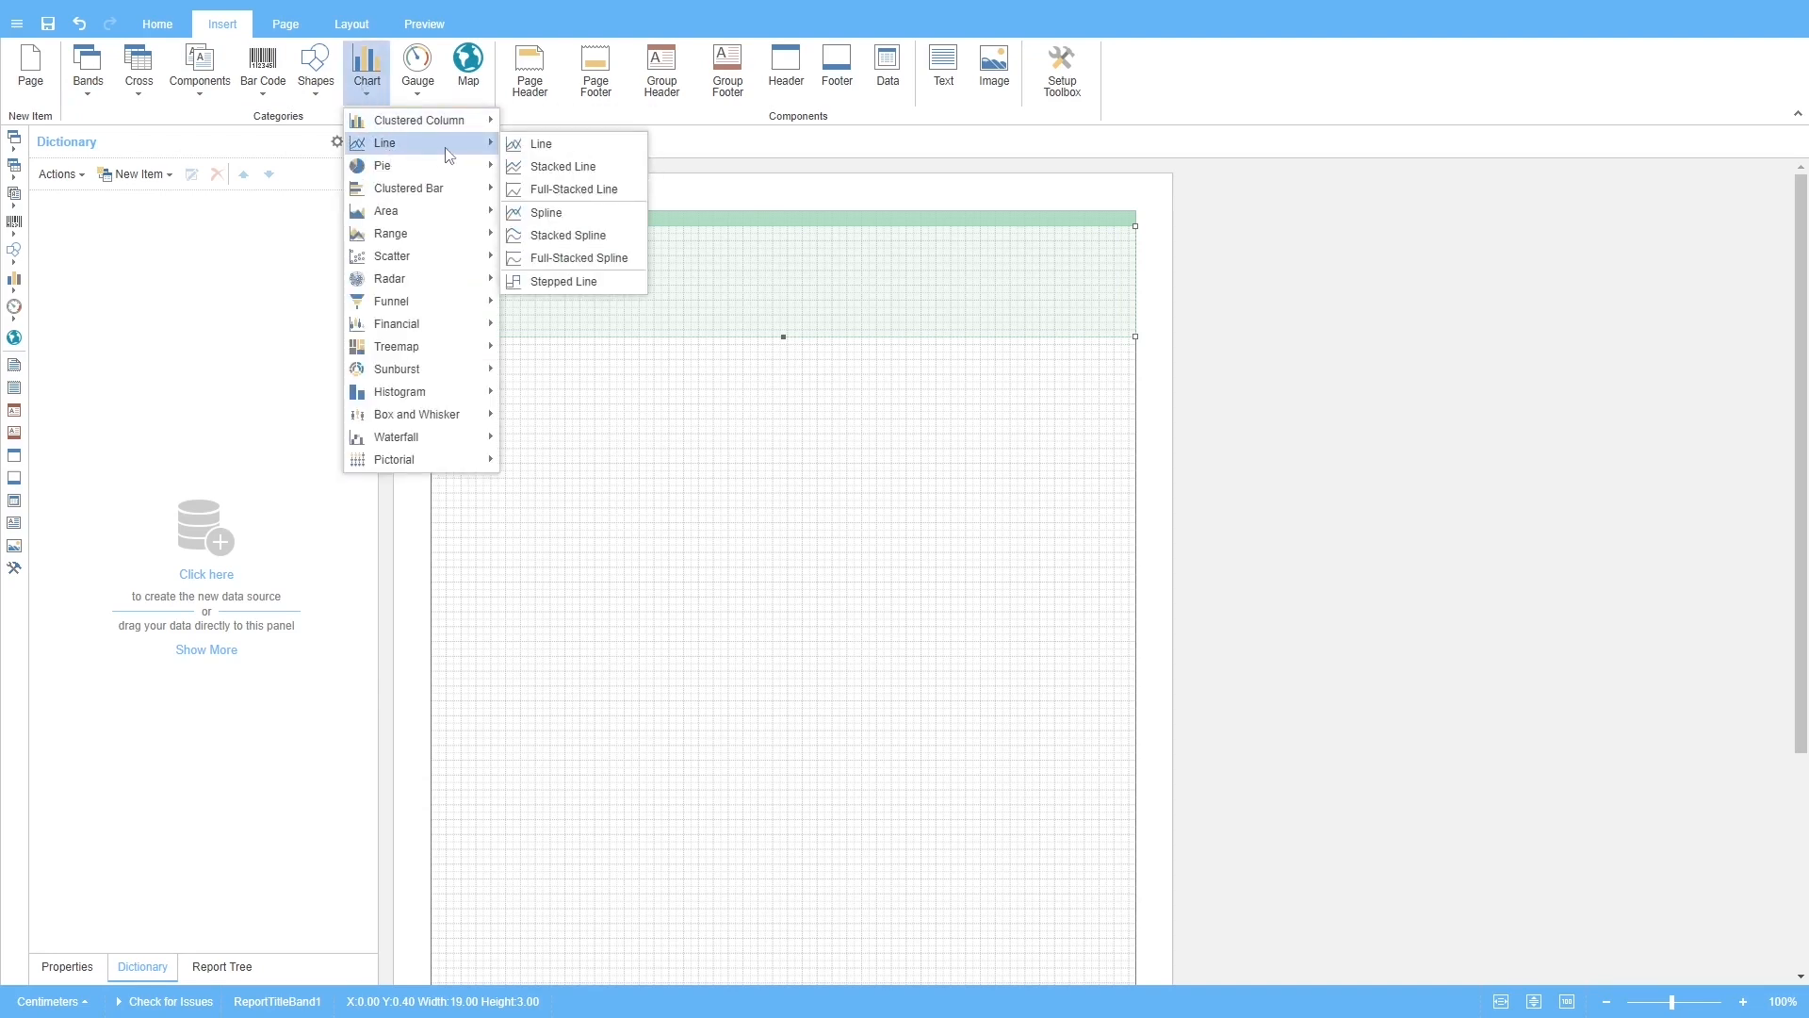
pyautogui.click(547, 147)
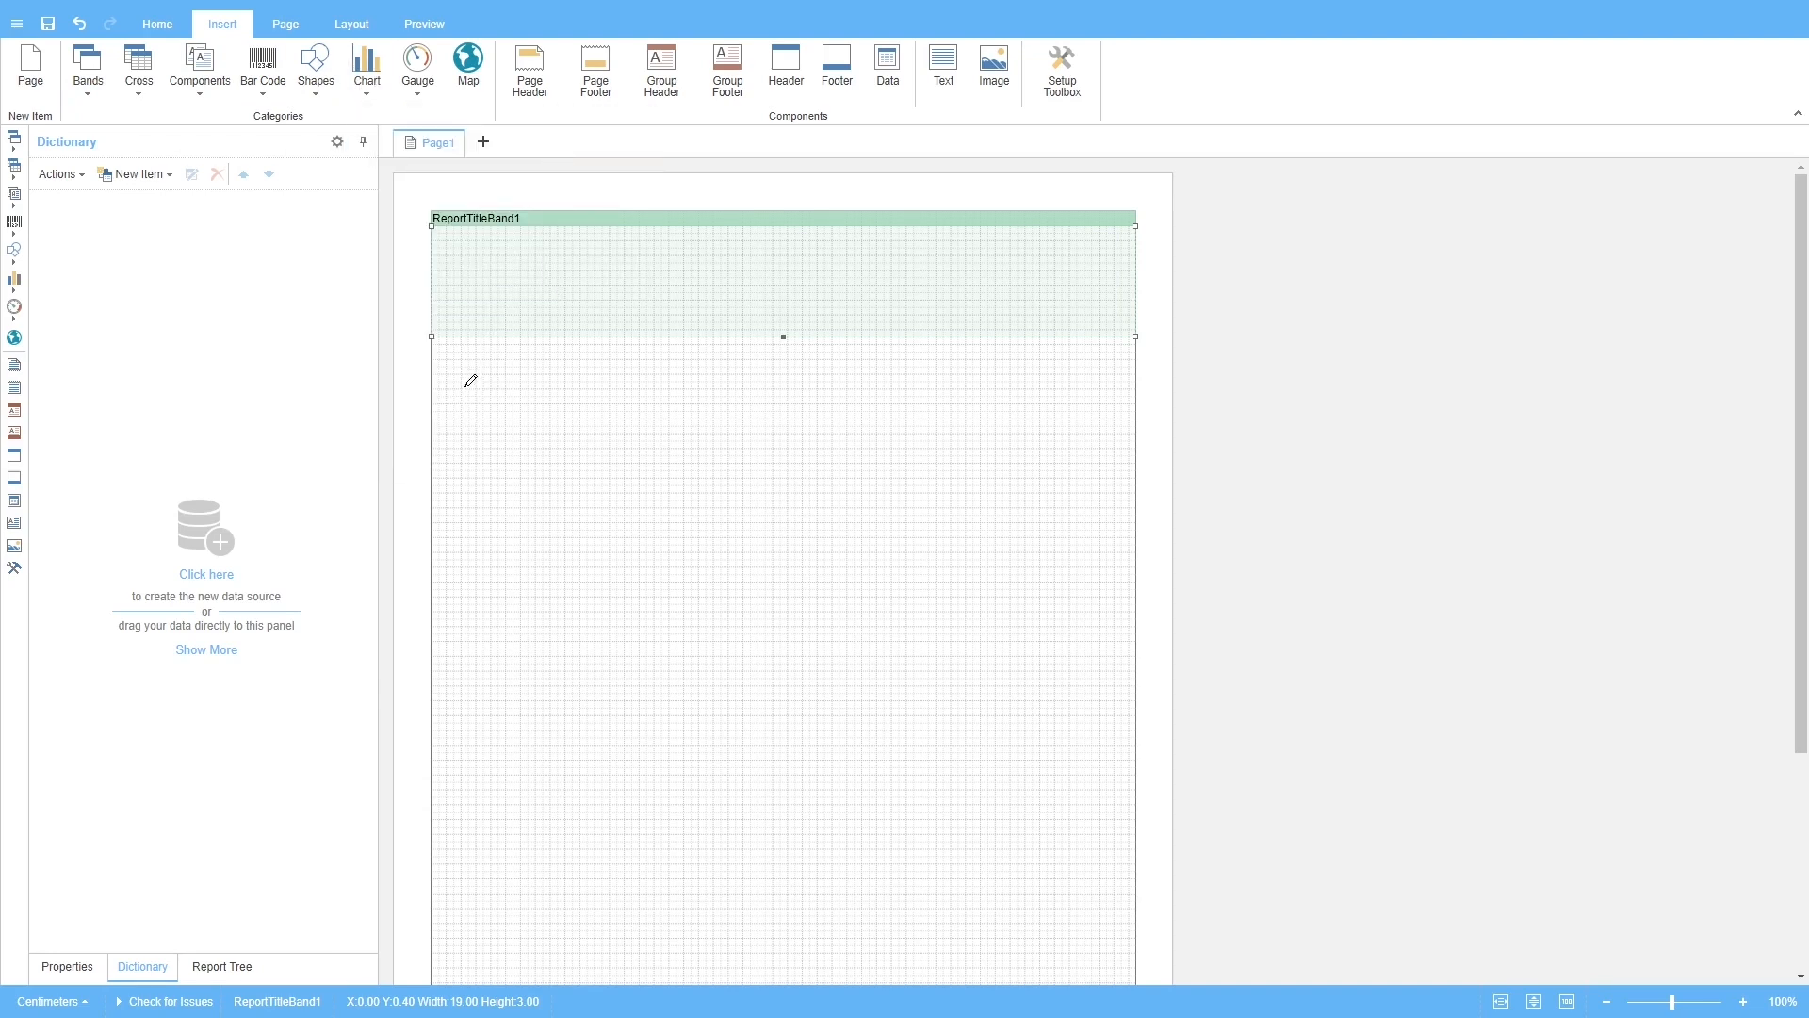
pyautogui.moveTo(466, 390); pyautogui.dragTo(649, 484)
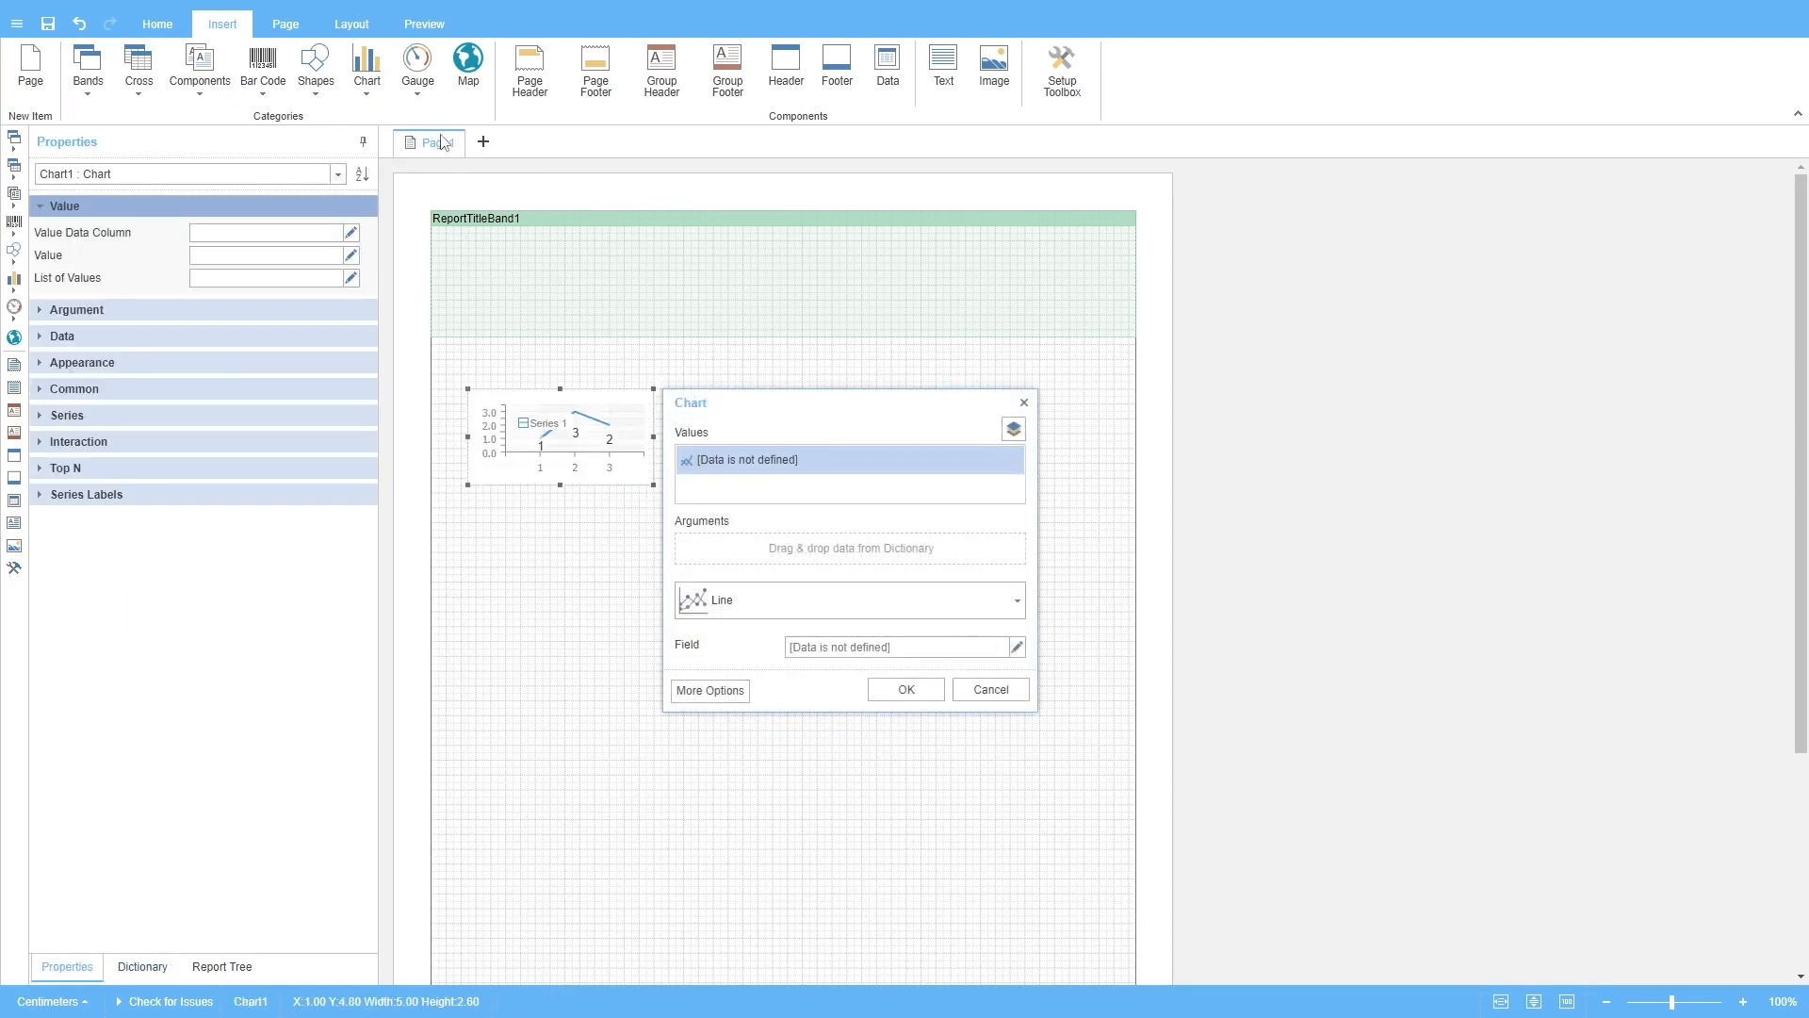
pyautogui.click(906, 688)
# - Insert a full circular gauge about 6.4 by 3.4 cm beside the line chart
pyautogui.click(418, 84)
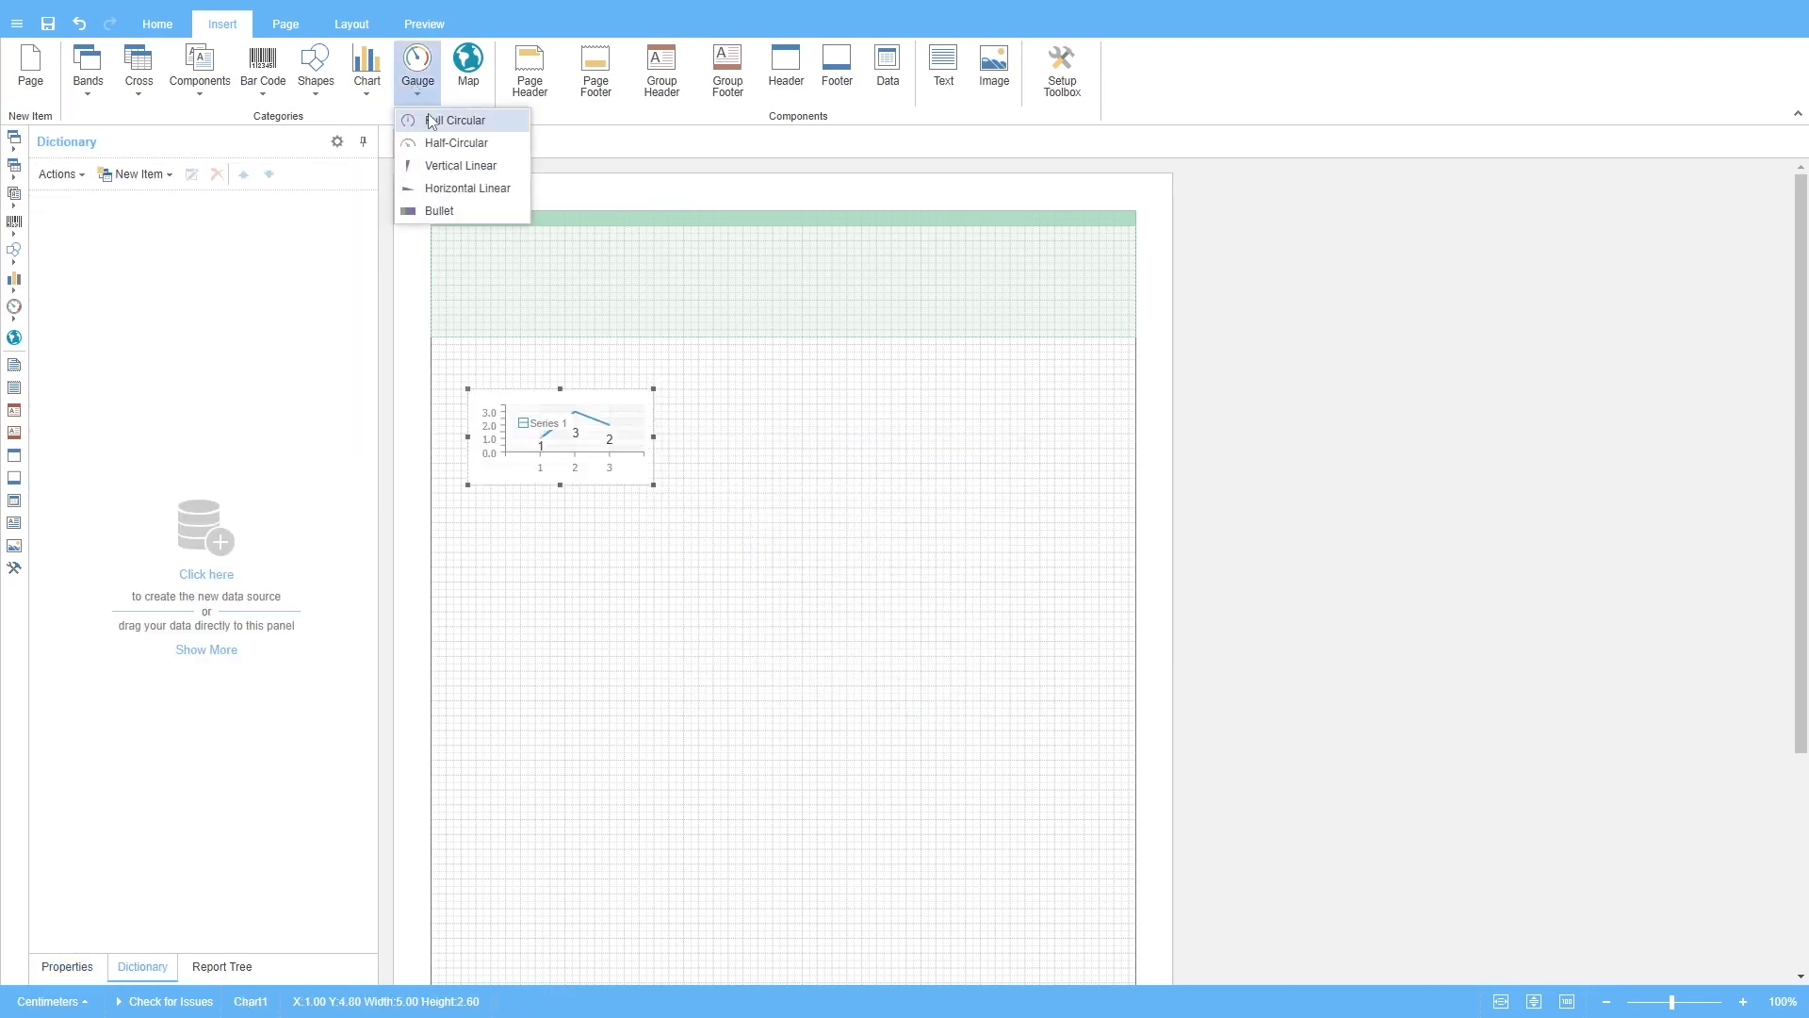
pyautogui.click(432, 121)
pyautogui.moveTo(812, 419); pyautogui.dragTo(1053, 553)
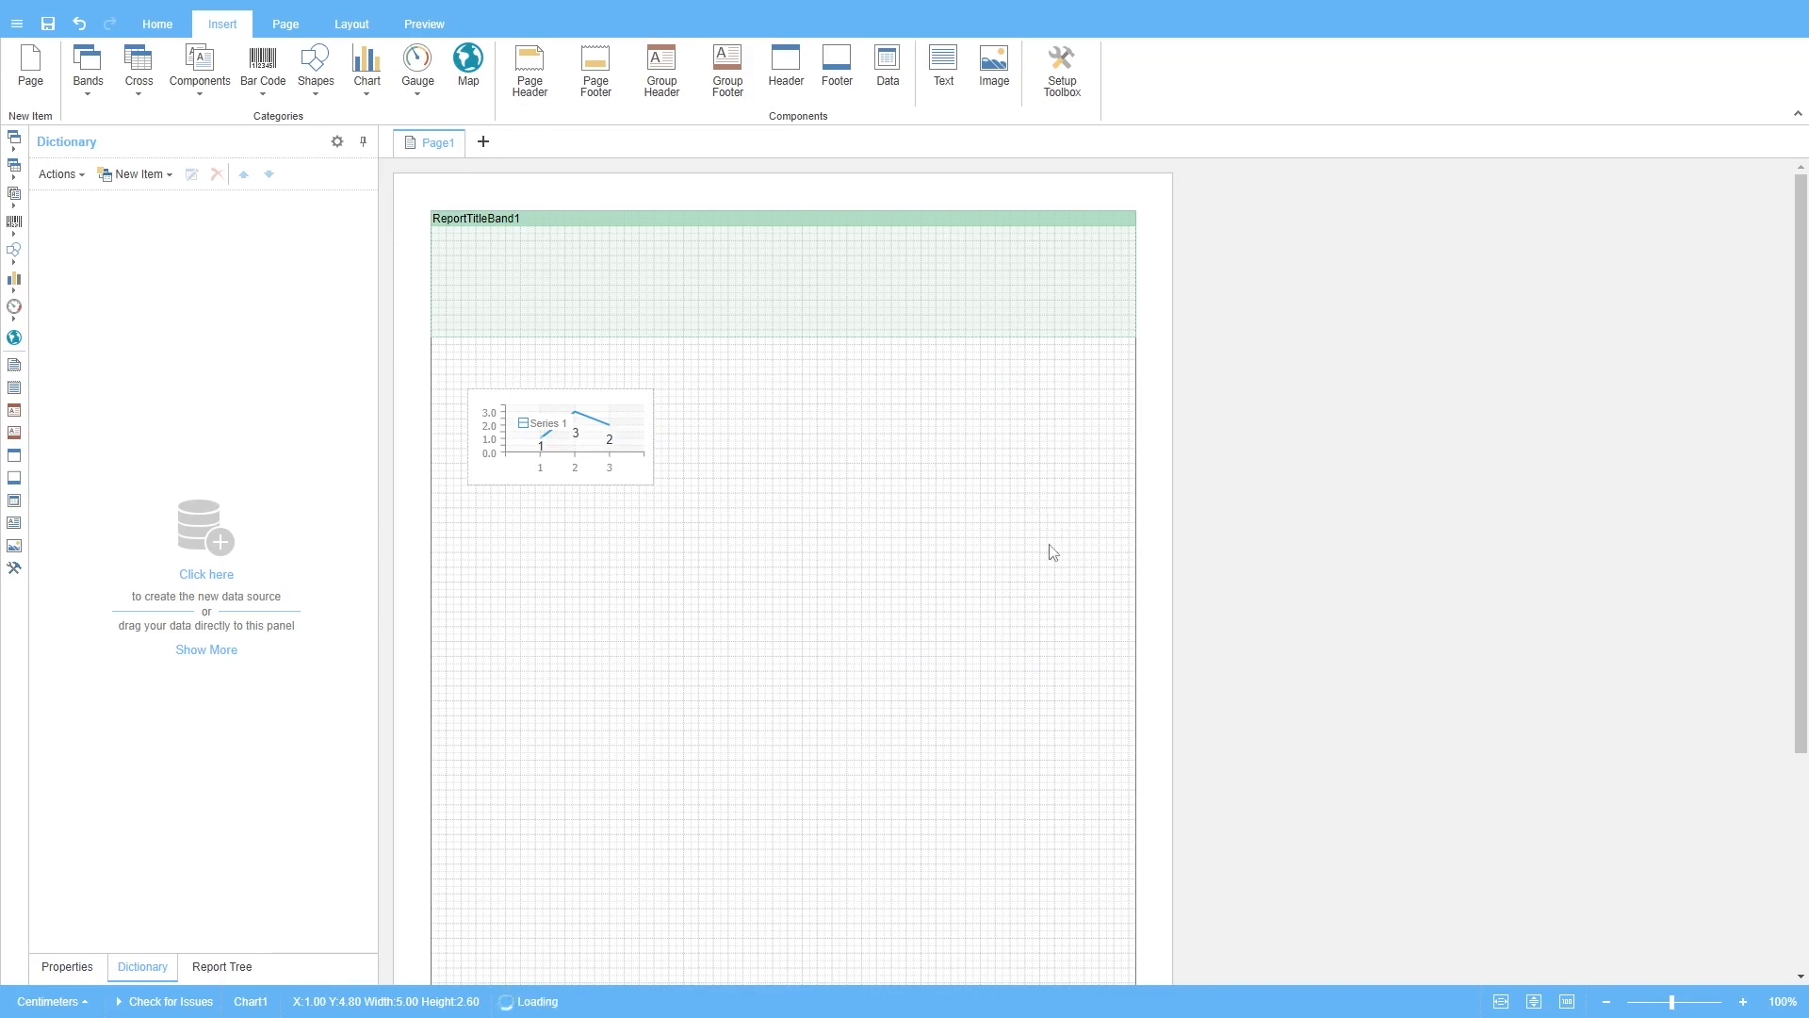
pyautogui.click(928, 600)
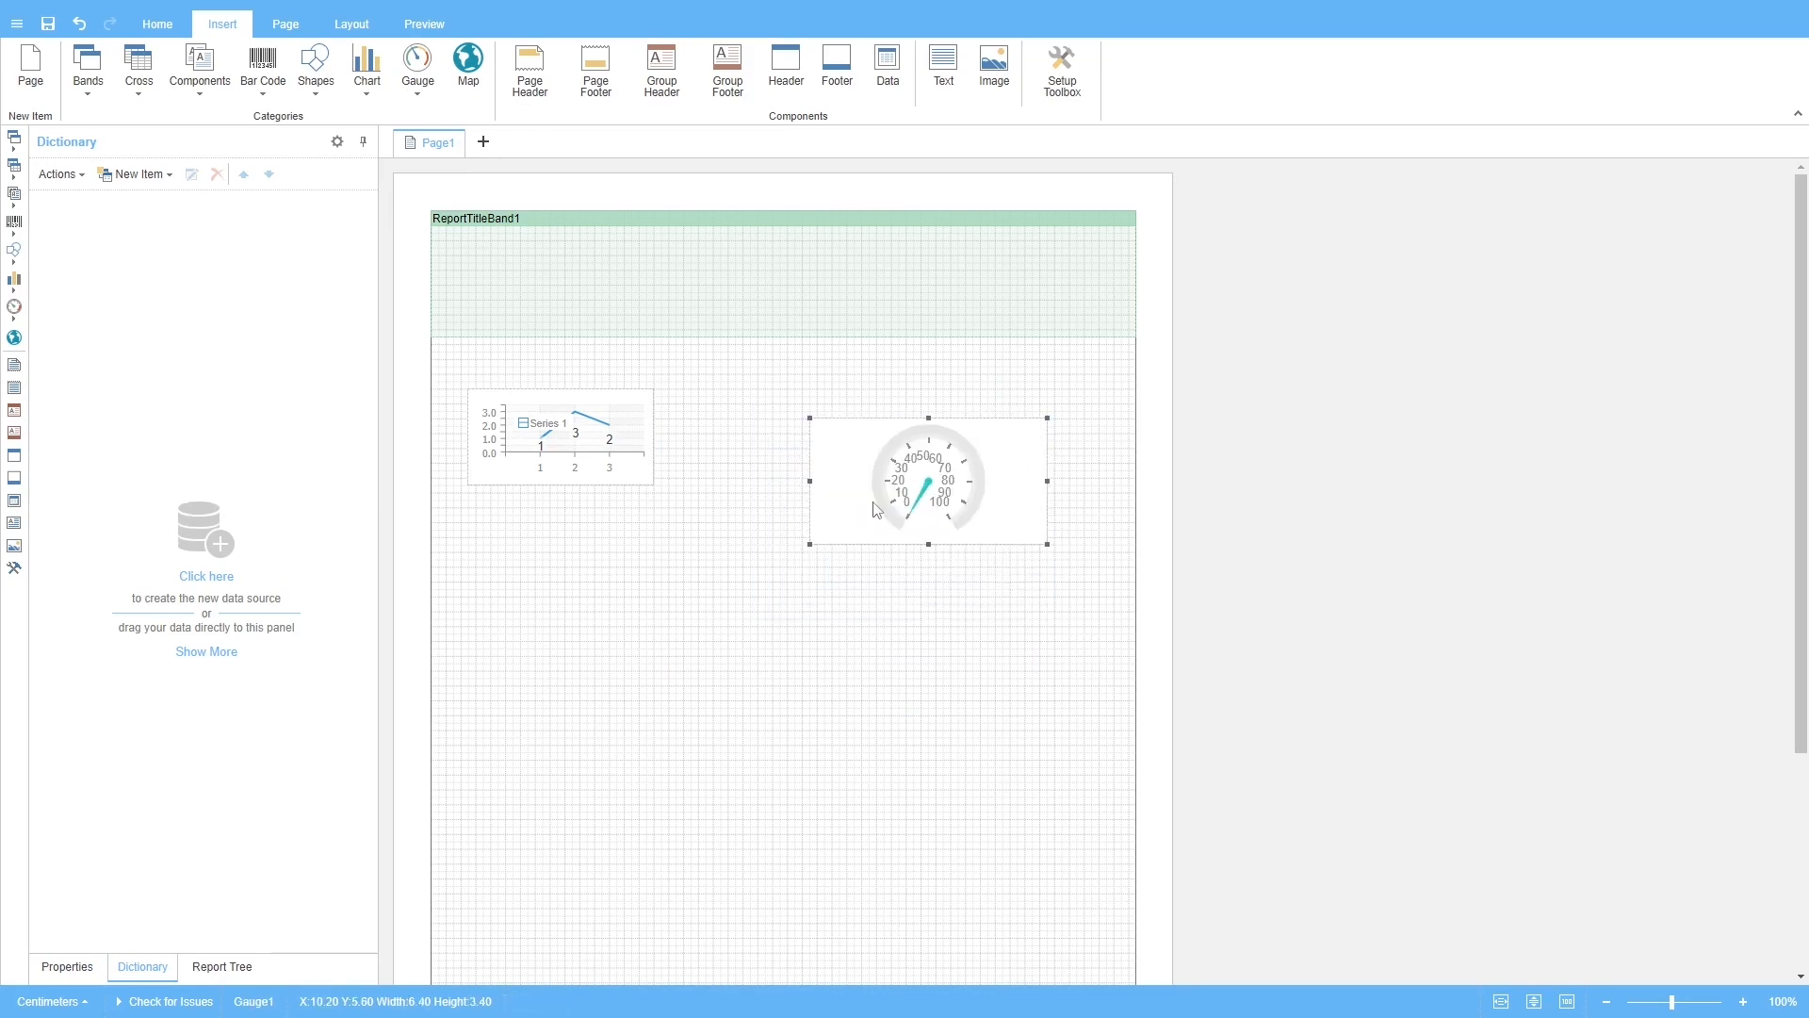
# - Save the template and show the lists of standard and saved templates
pyautogui.click(53, 30)
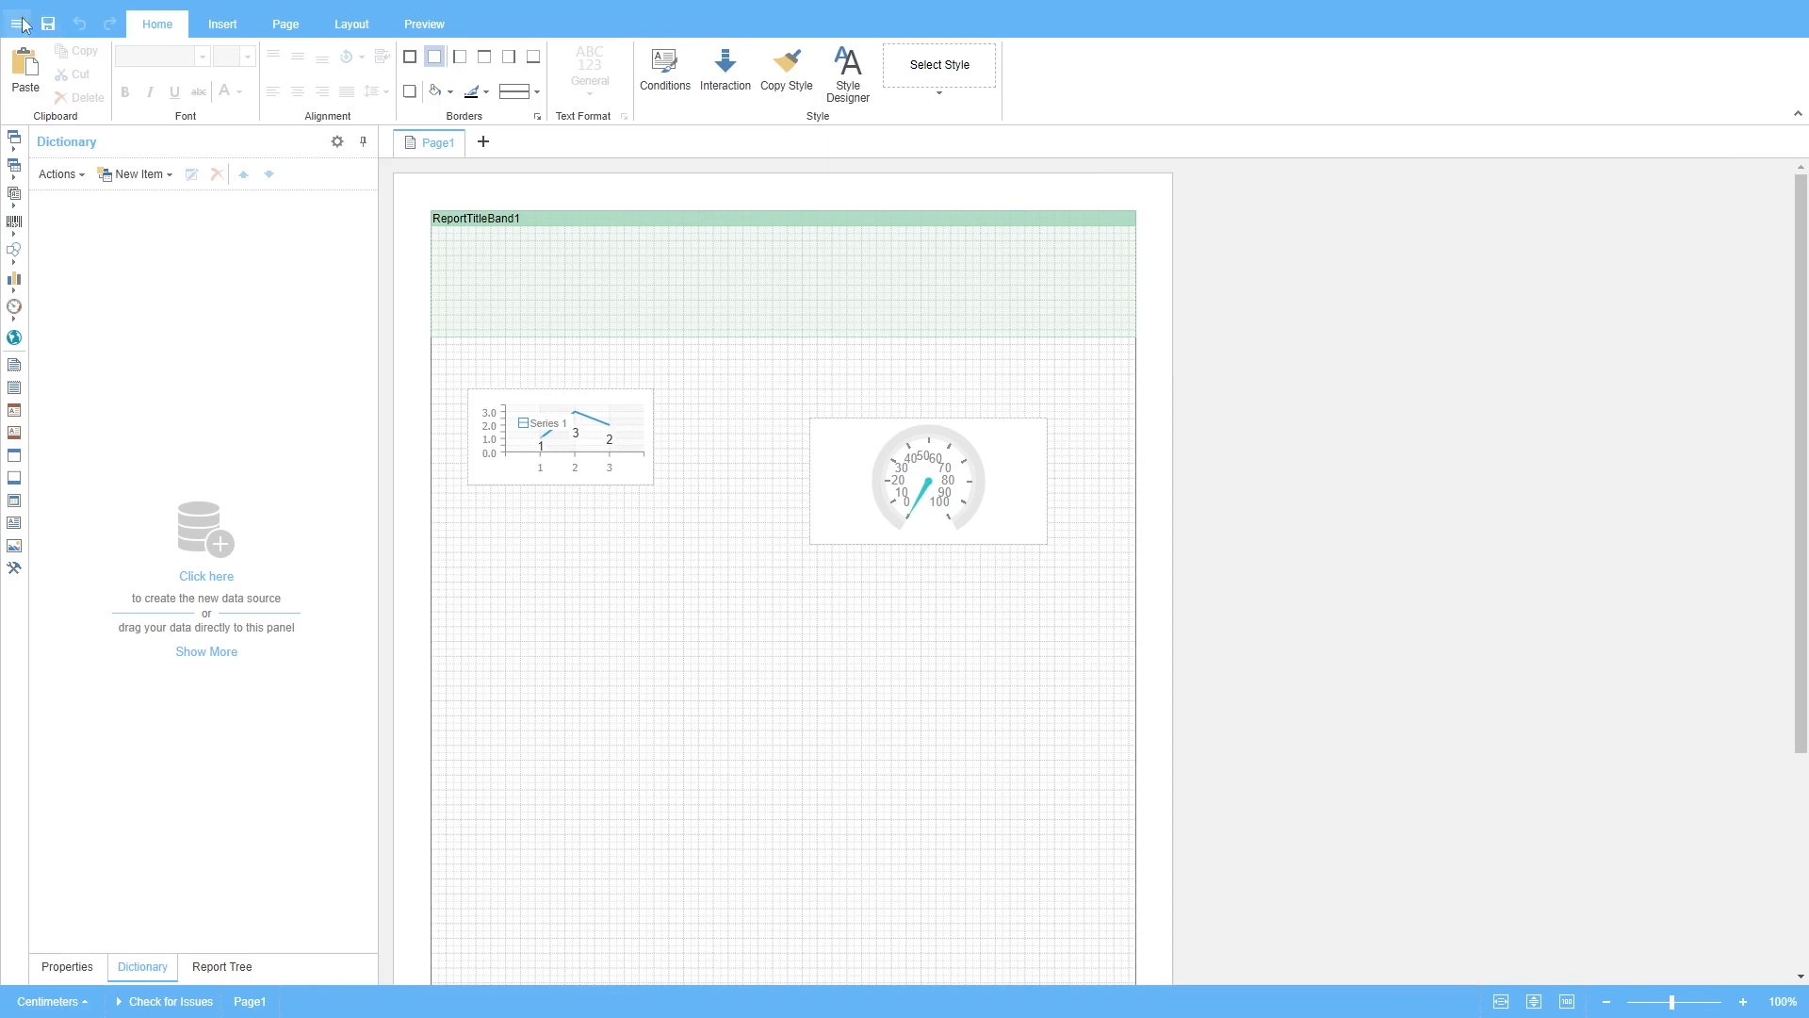
pyautogui.click(21, 24)
pyautogui.moveTo(193, 607)
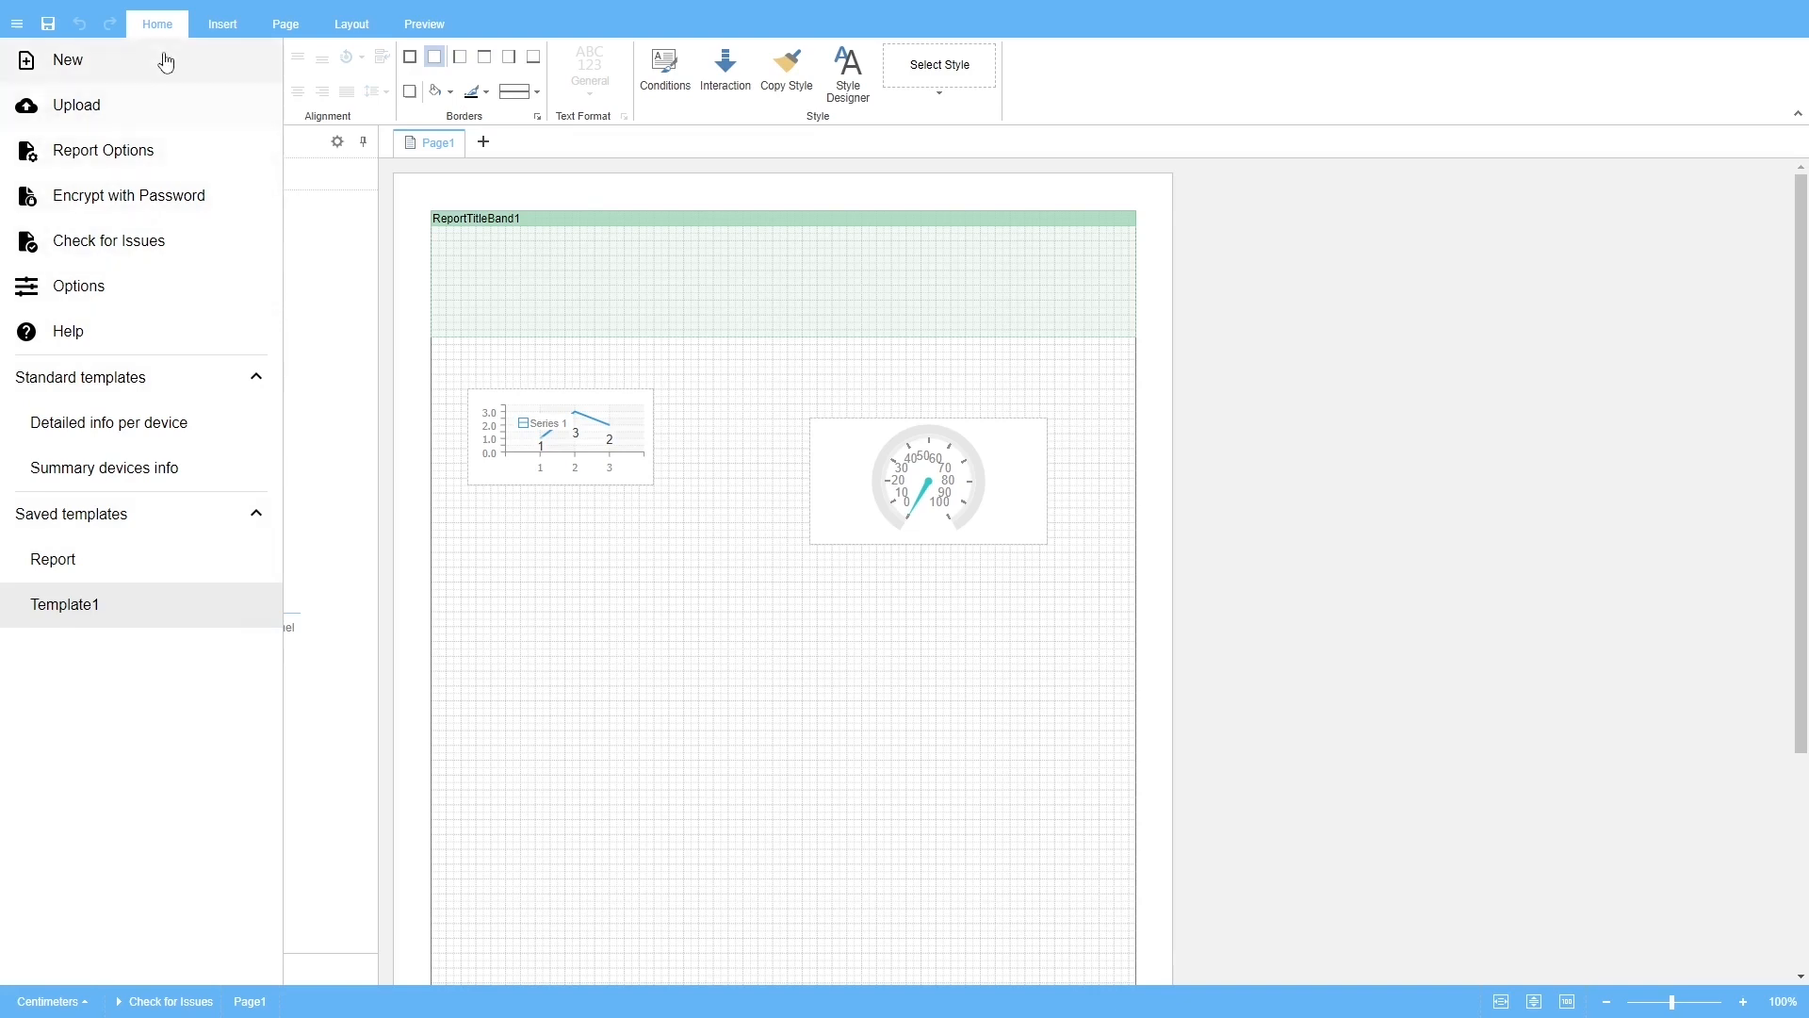
pyautogui.click(18, 25)
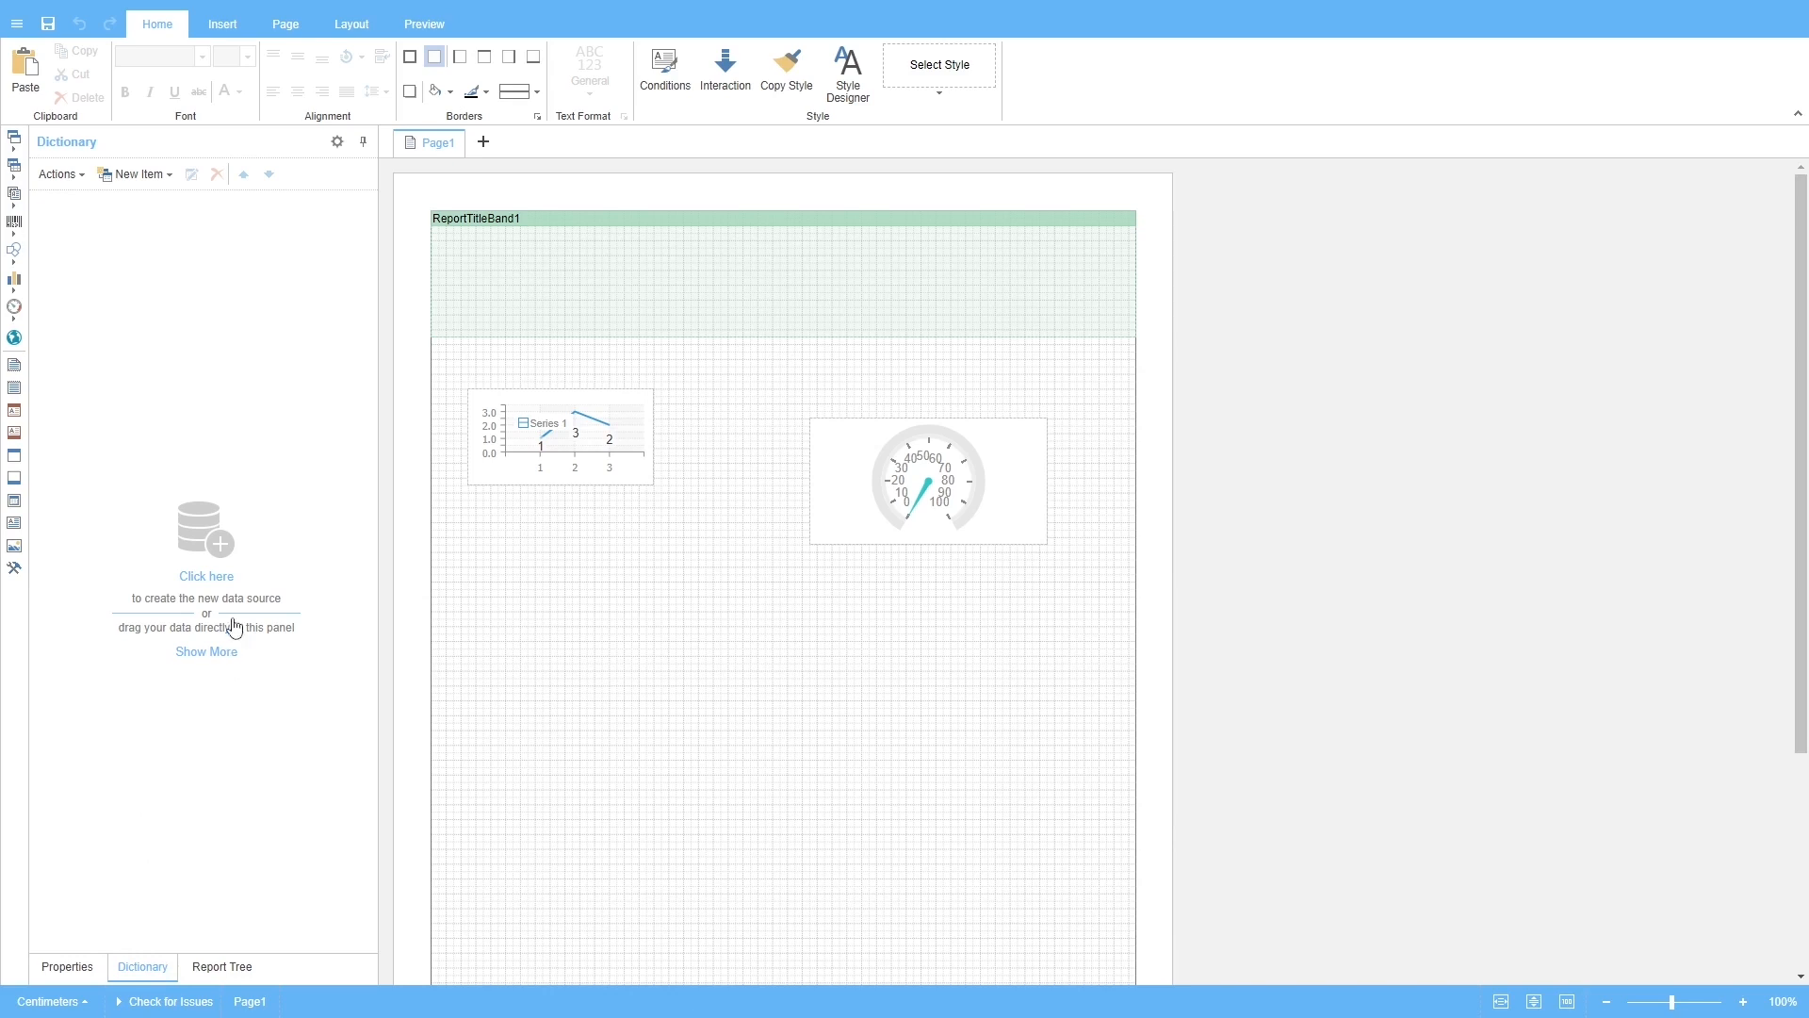
# - Add a new SmartICS data source containing the ArchiveItemsFloat table with all its columns
pyautogui.click(157, 175)
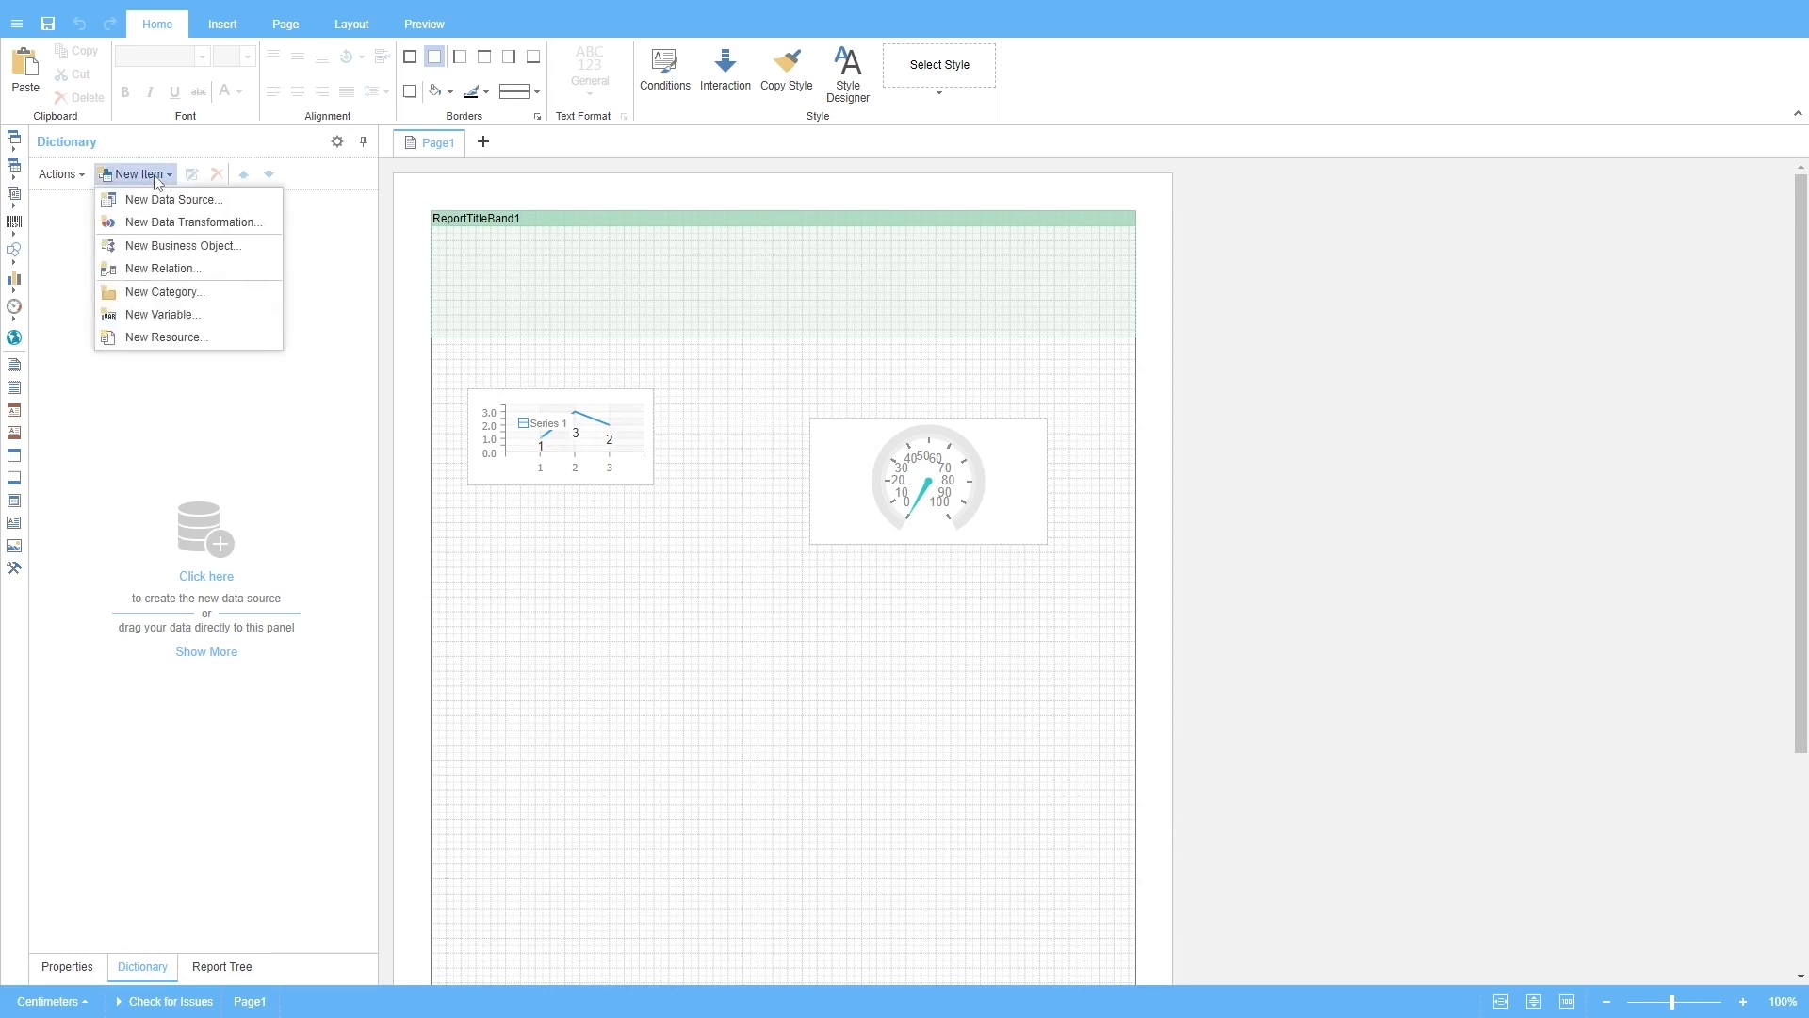
pyautogui.click(162, 199)
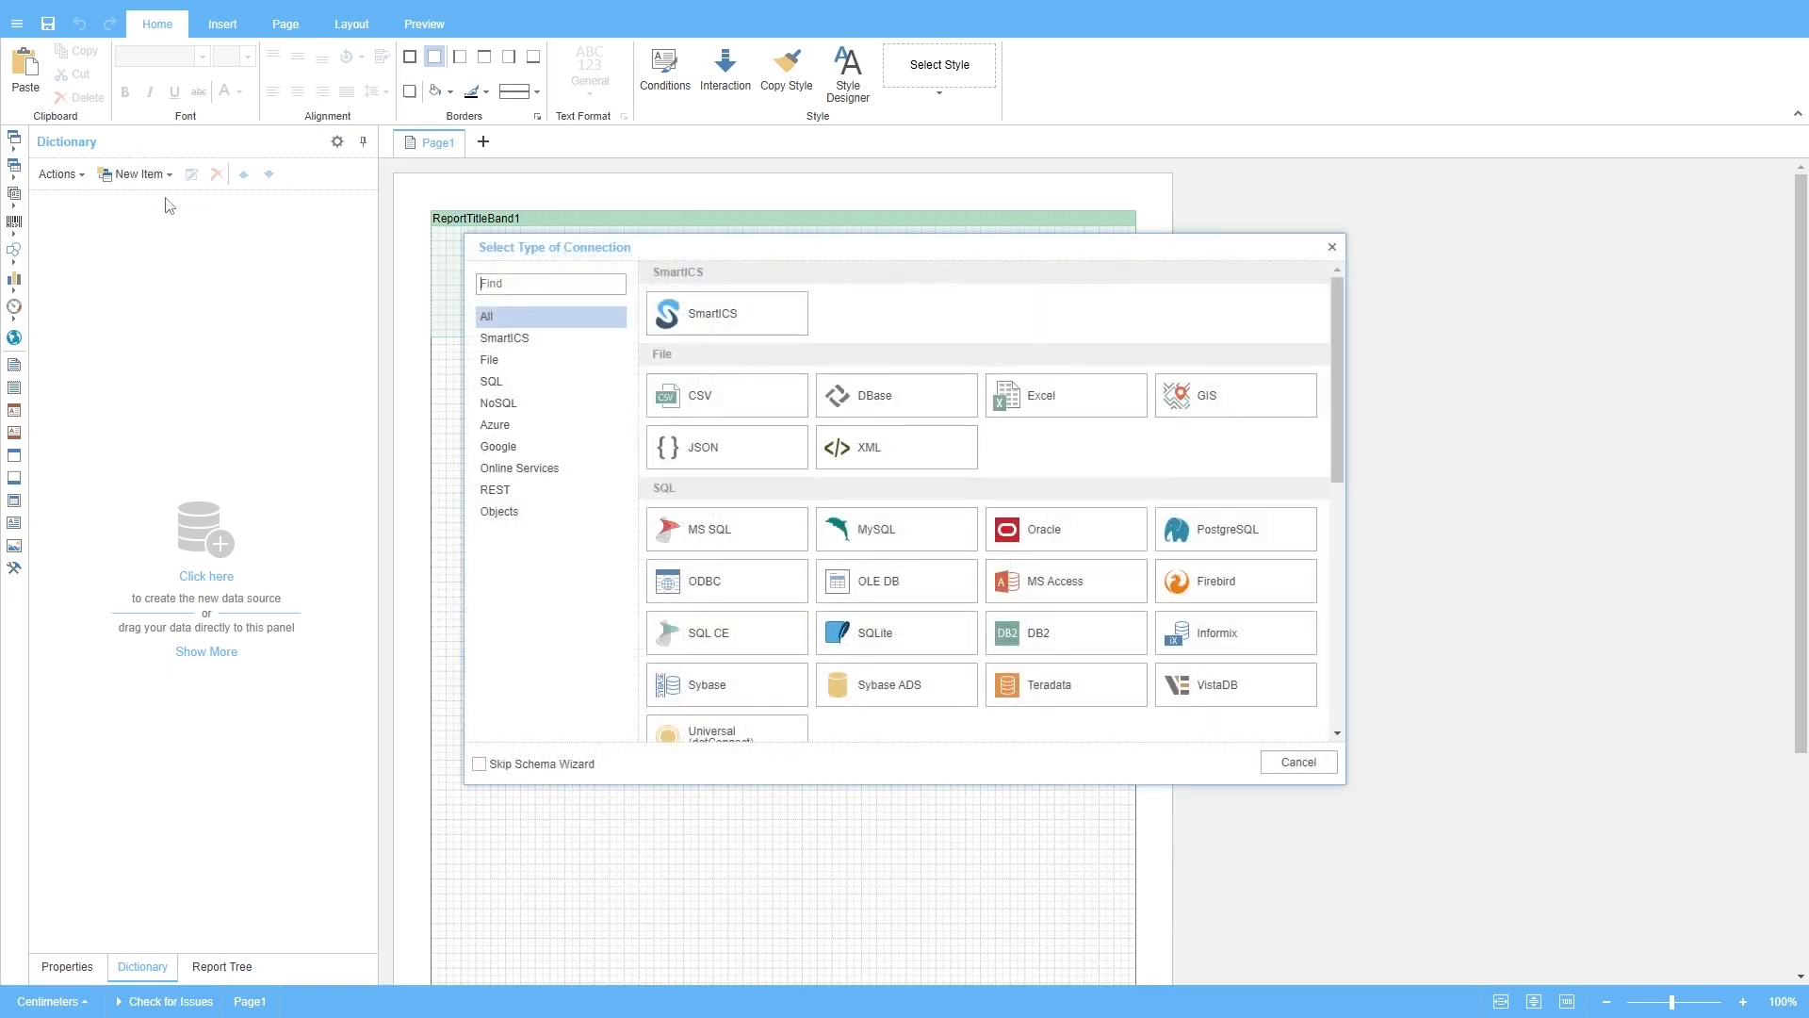
pyautogui.click(765, 315)
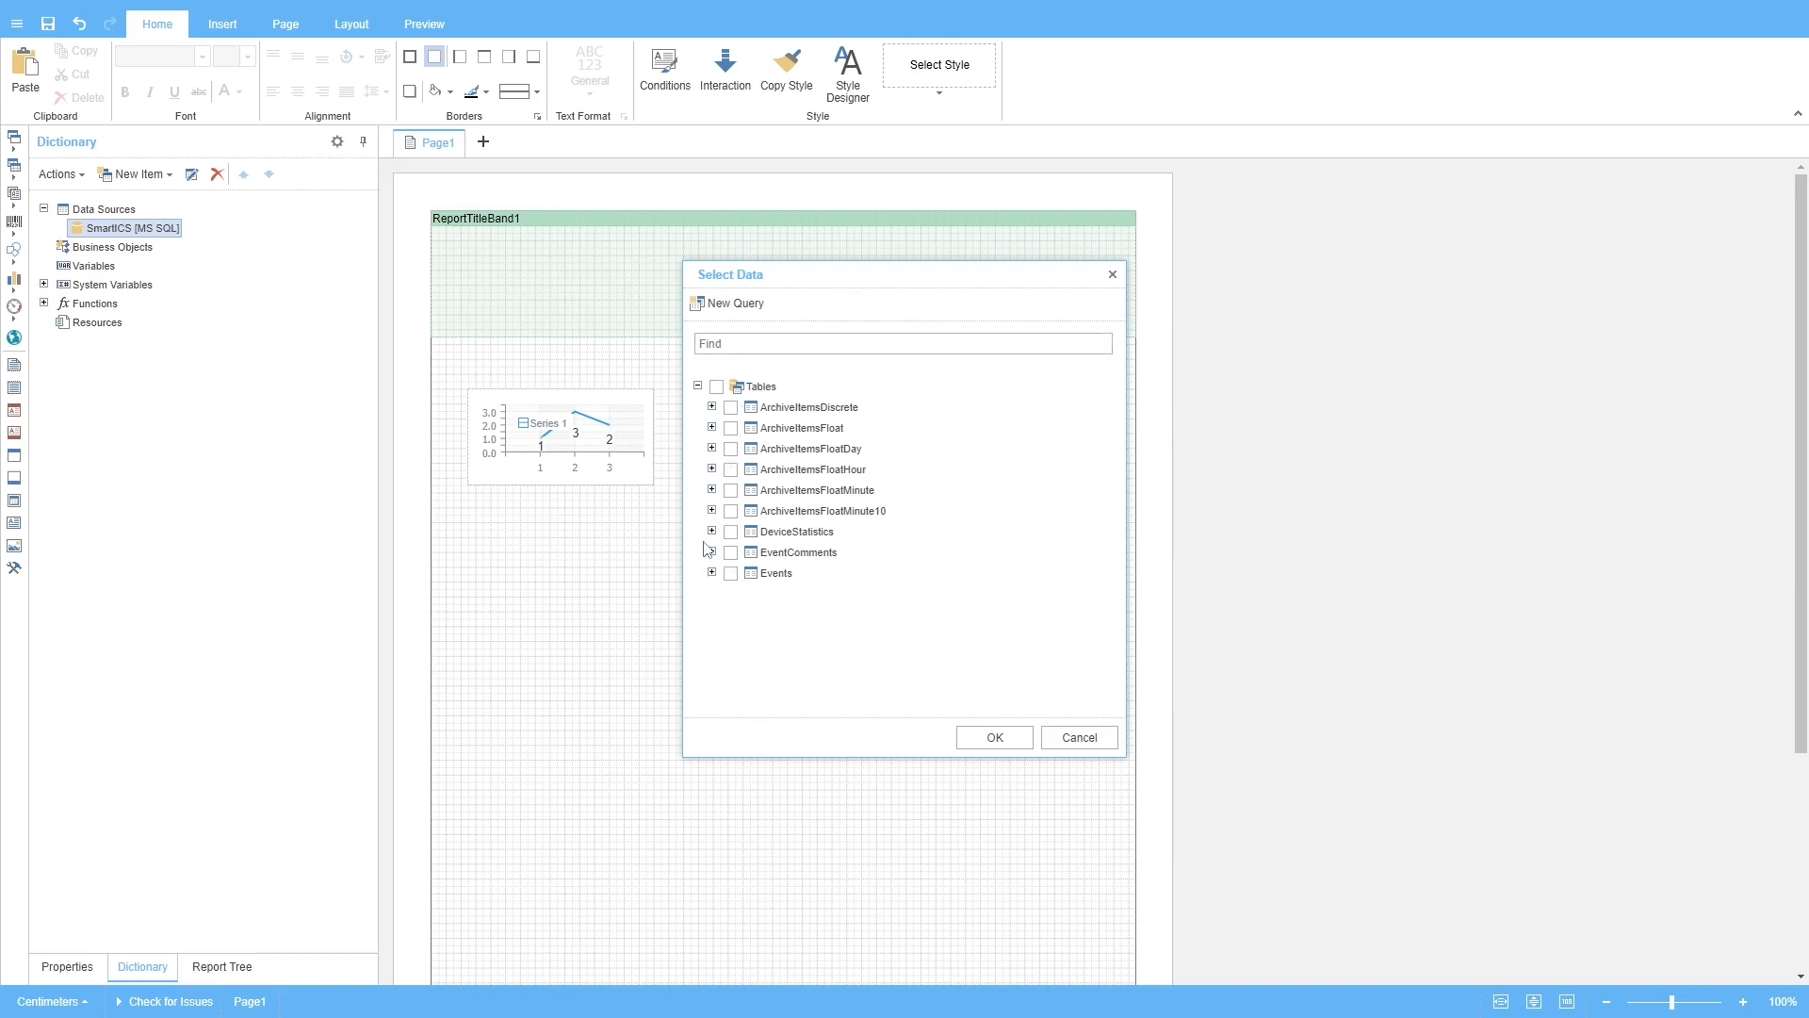
pyautogui.click(731, 428)
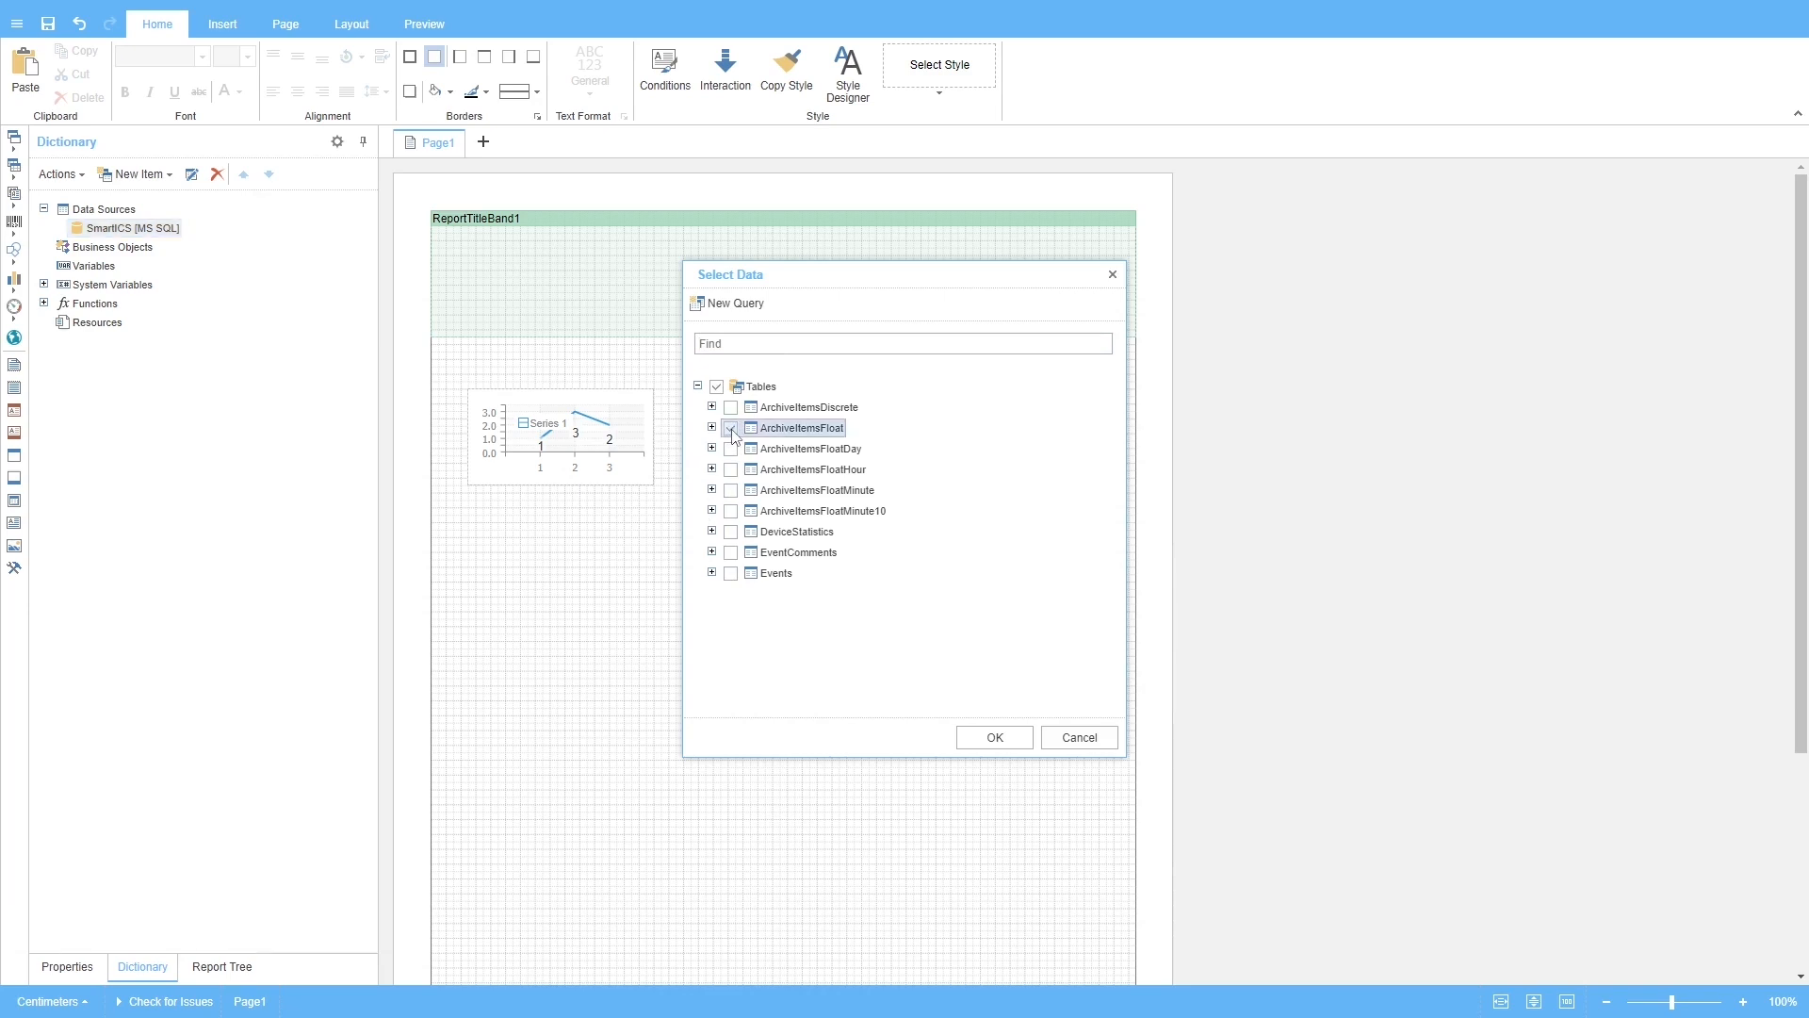
pyautogui.click(712, 428)
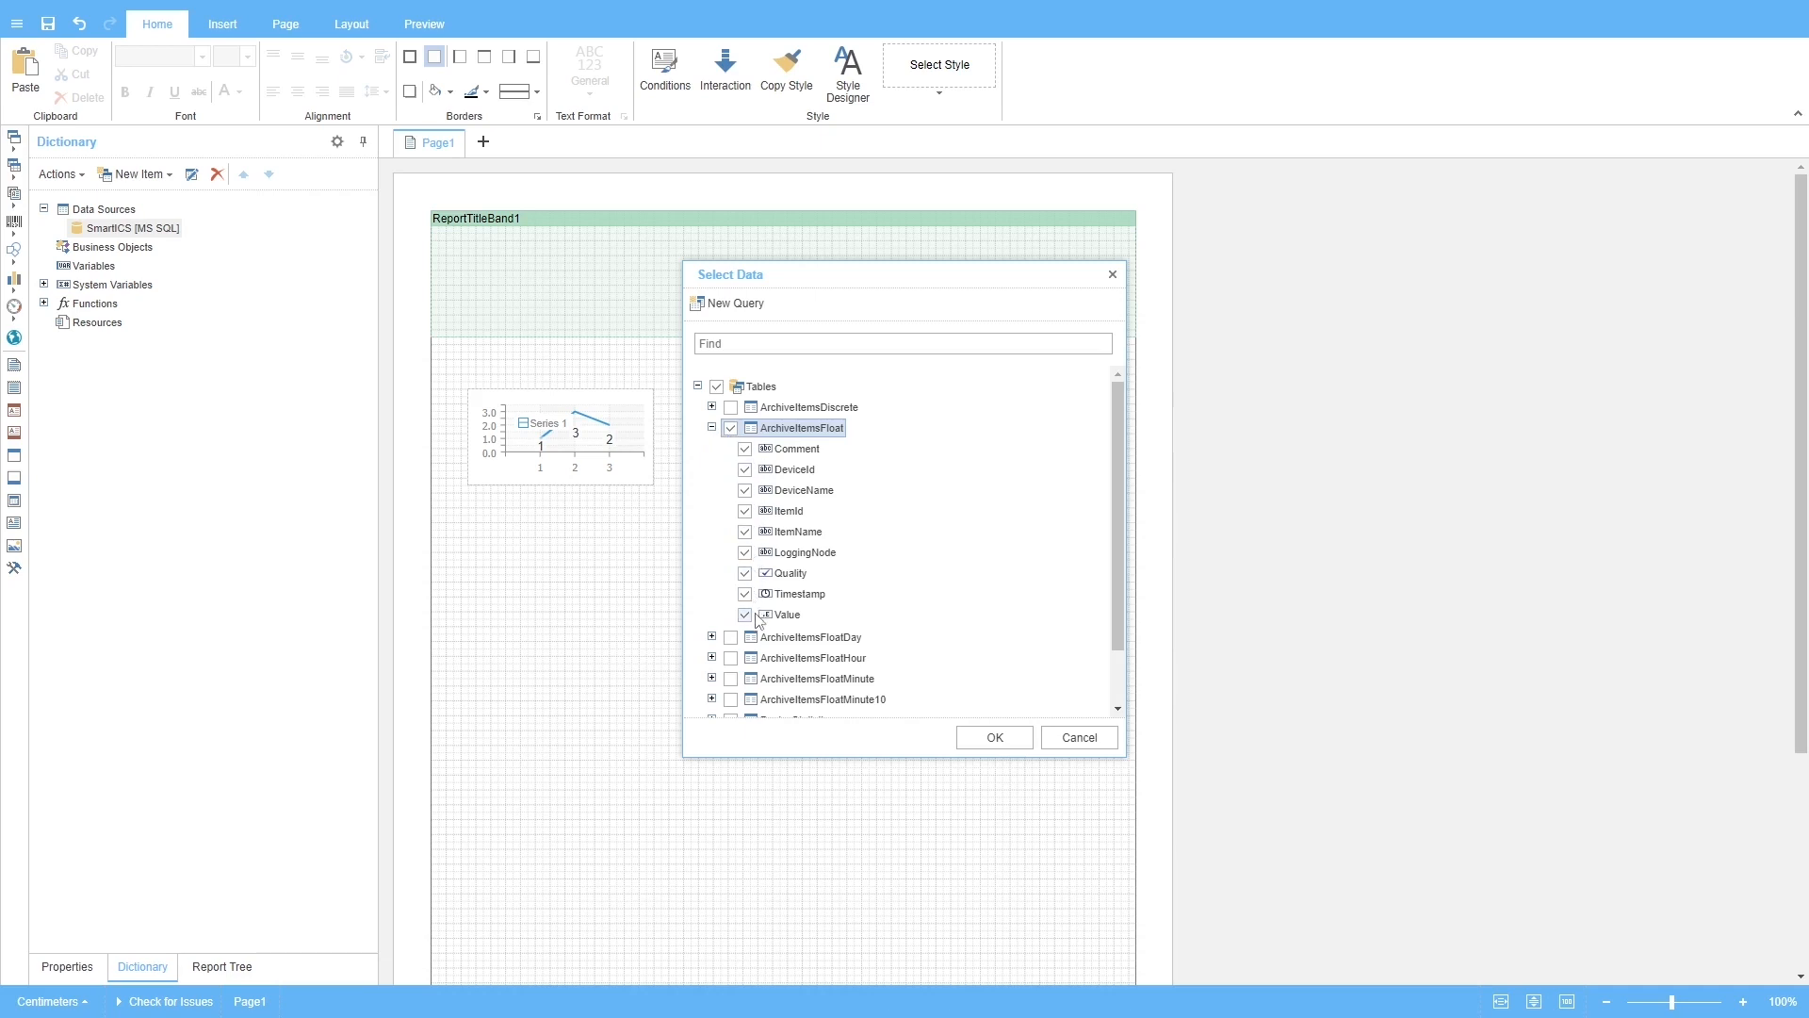
pyautogui.click(1019, 743)
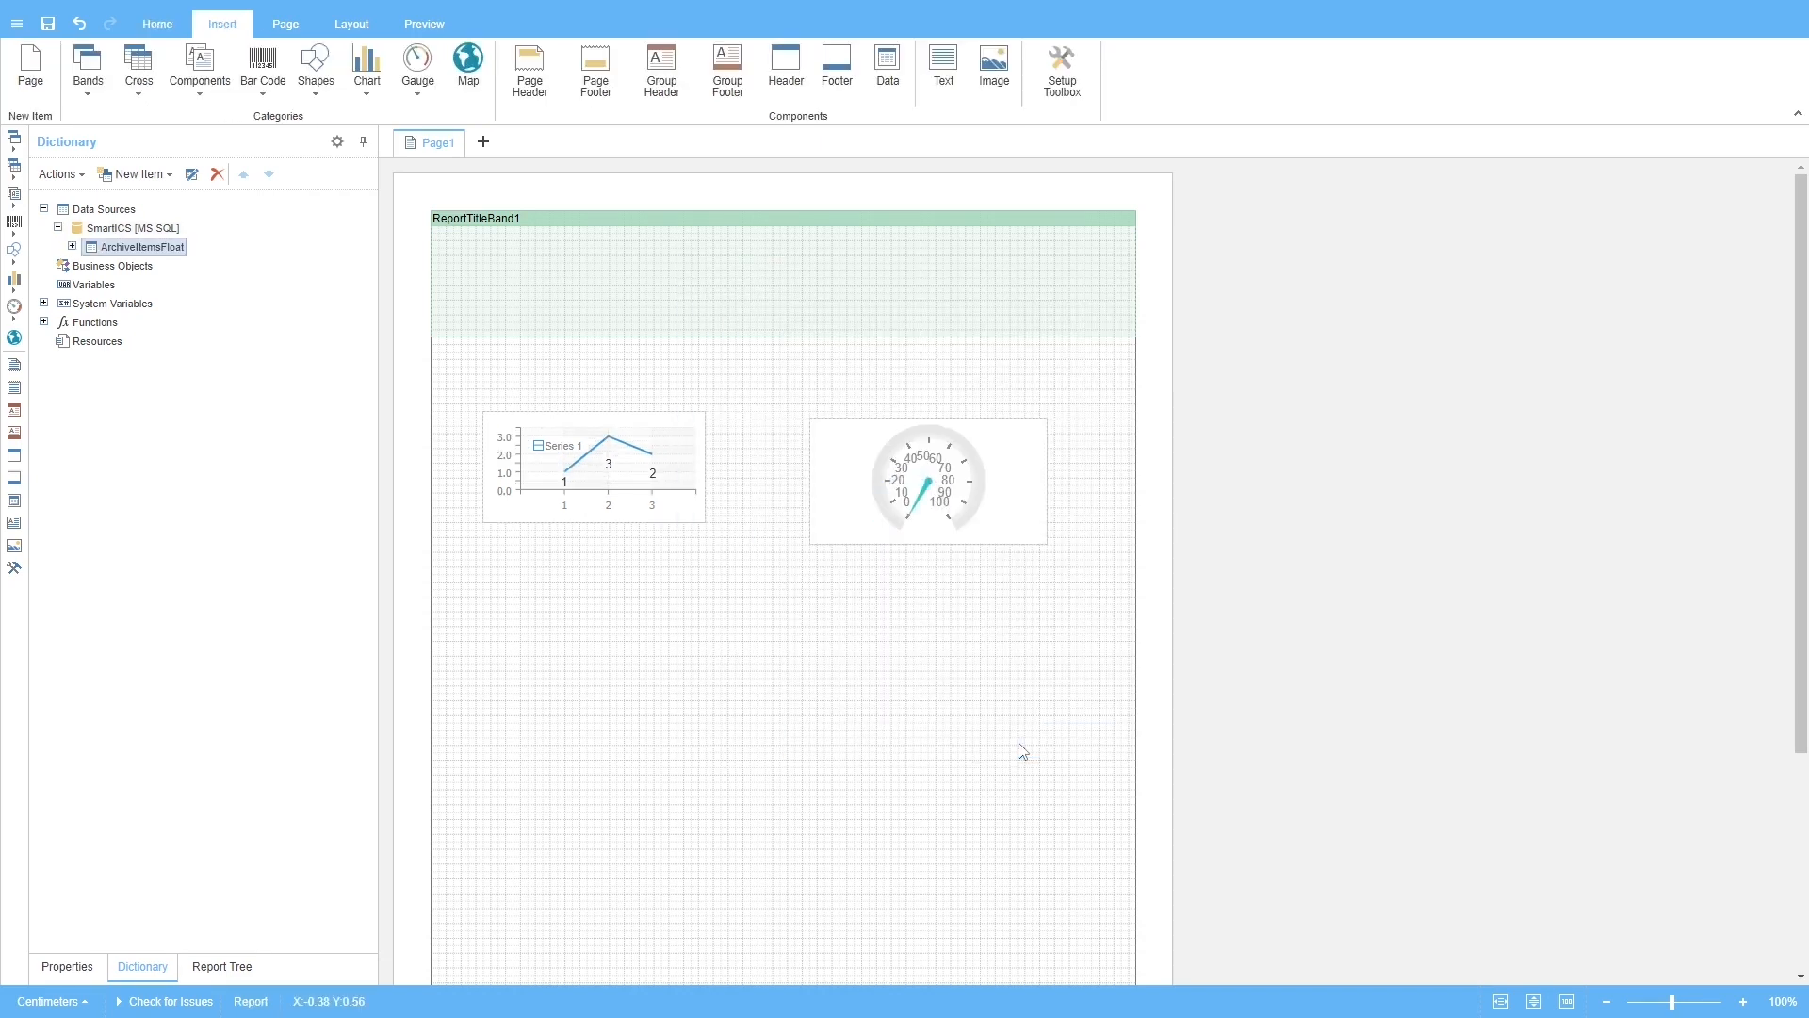
# - Delete the line chart, the circular gauge and the report title band from the page
pyautogui.click(672, 492)
pyautogui.press('Delete')
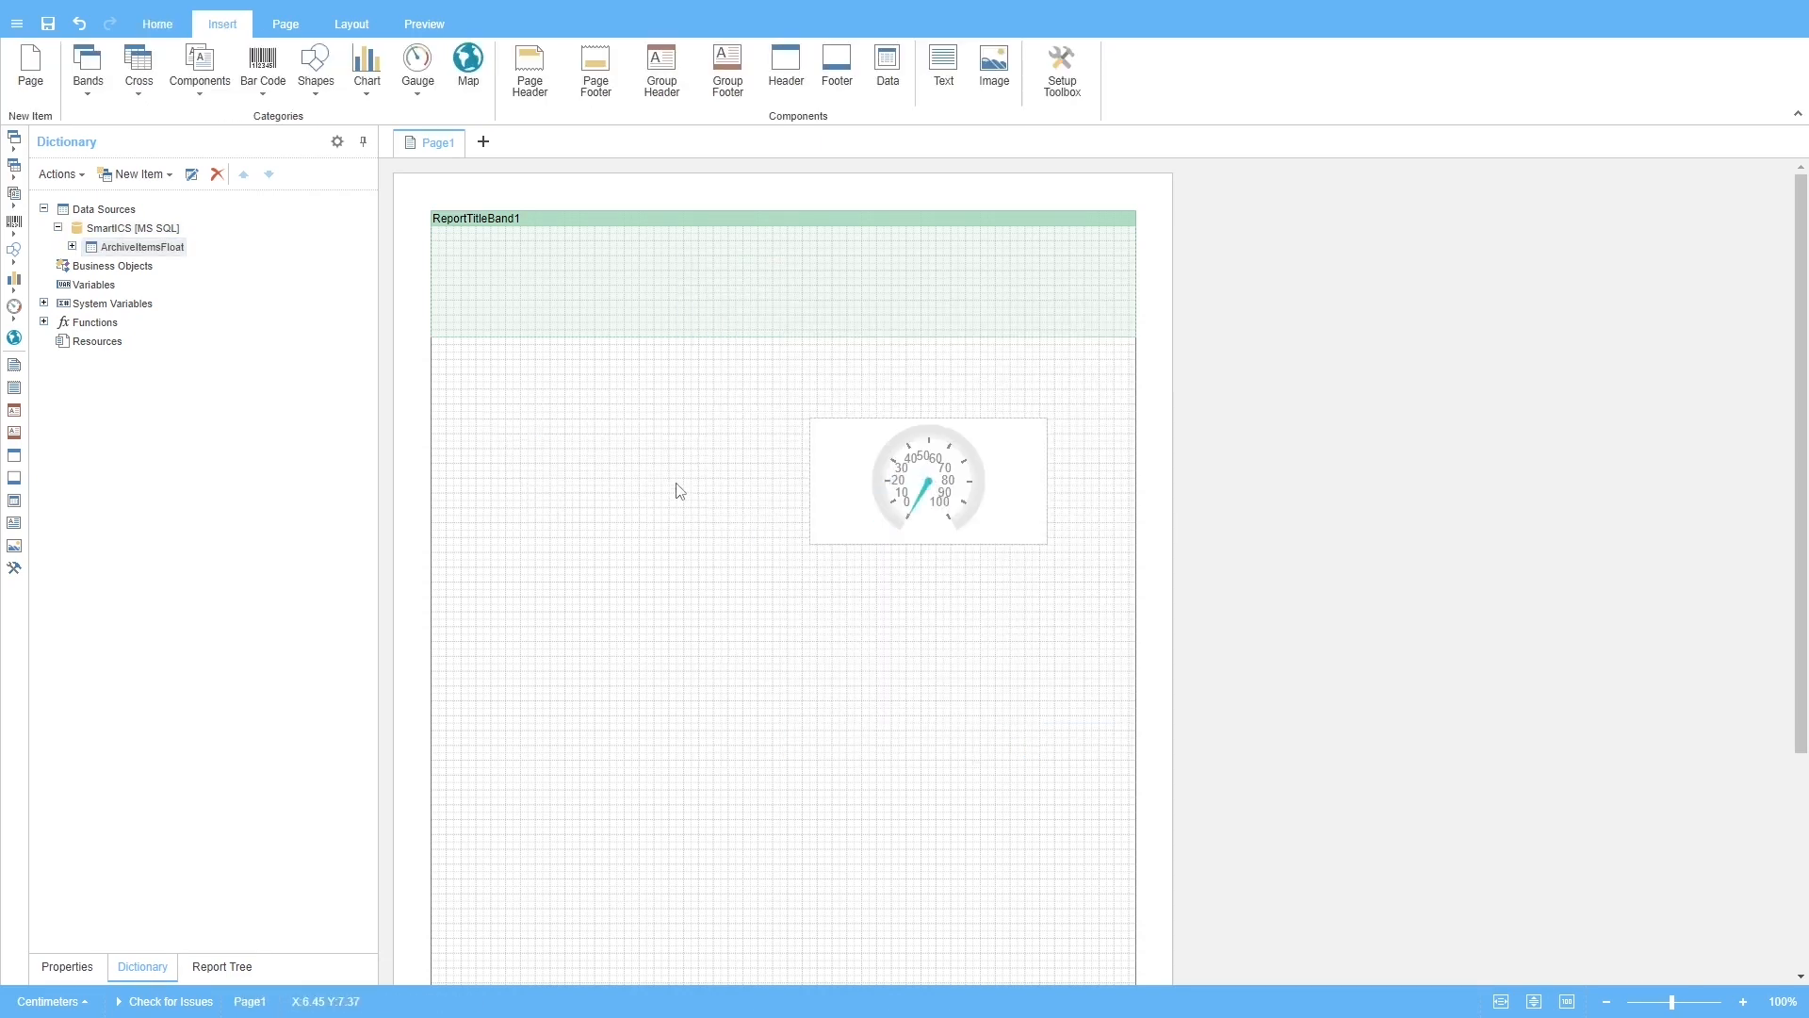
pyautogui.click(931, 499)
pyautogui.press('Delete')
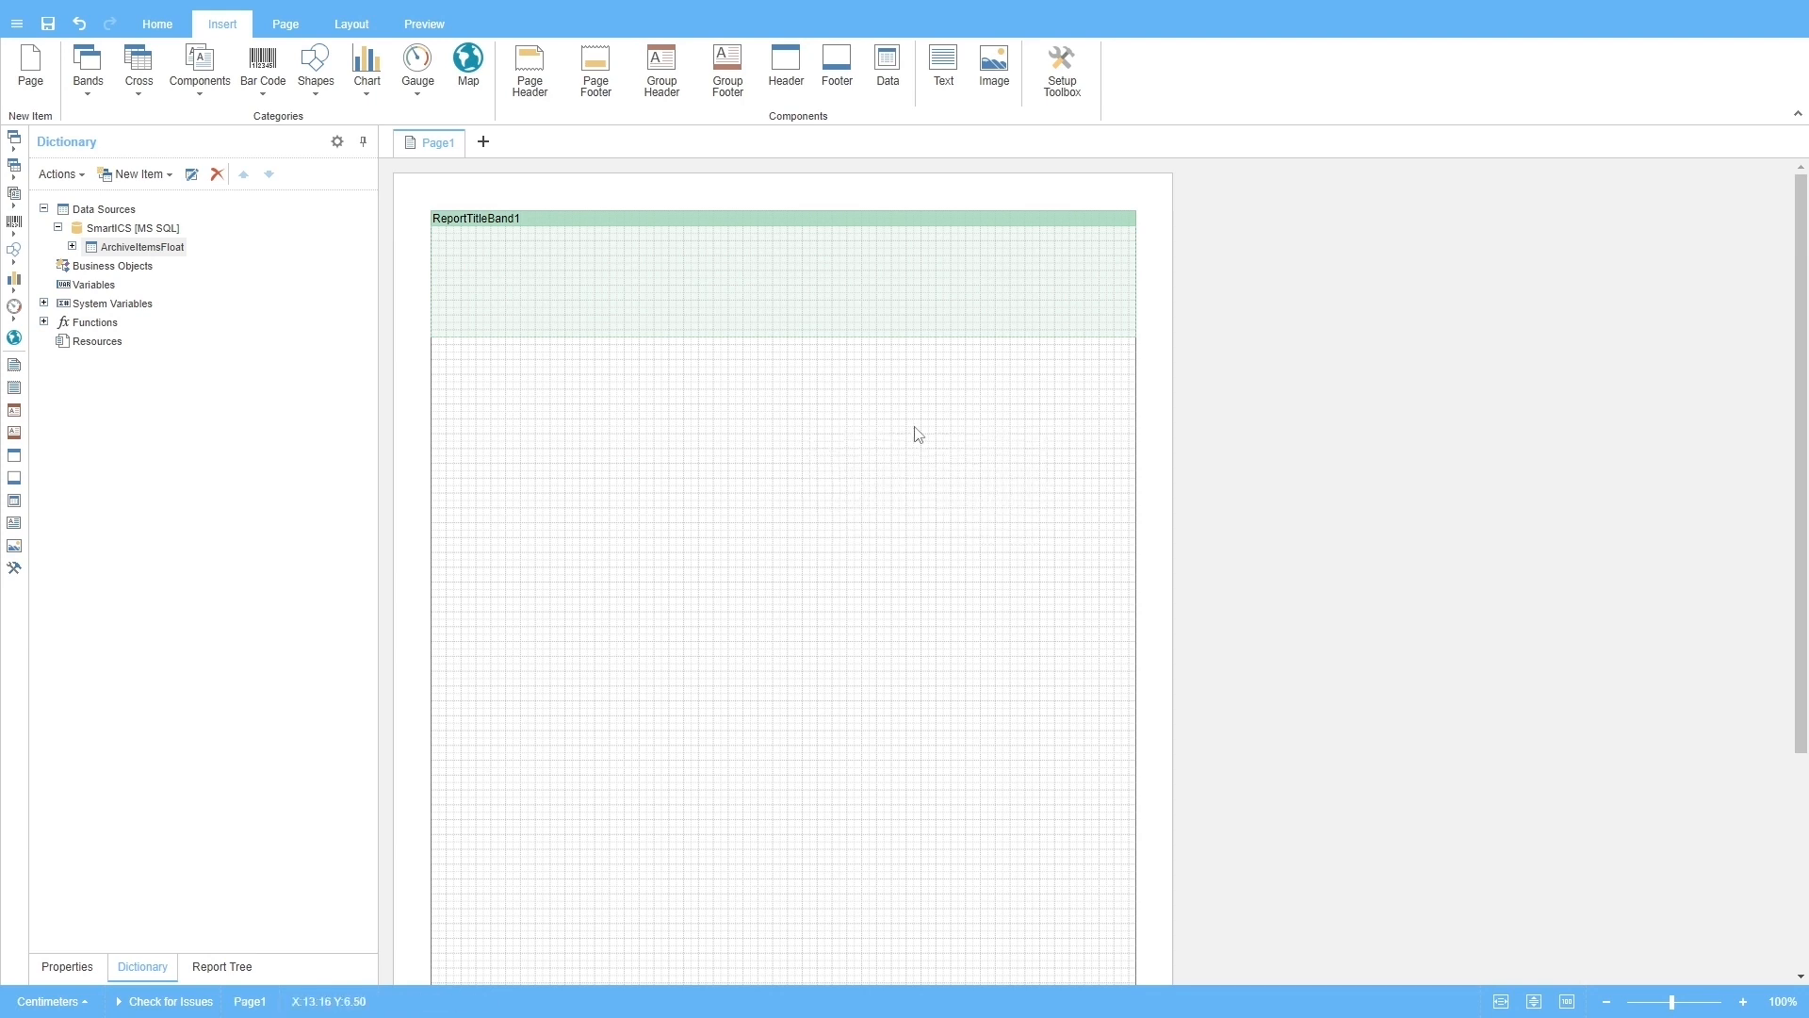
pyautogui.click(850, 312)
pyautogui.press('Delete')
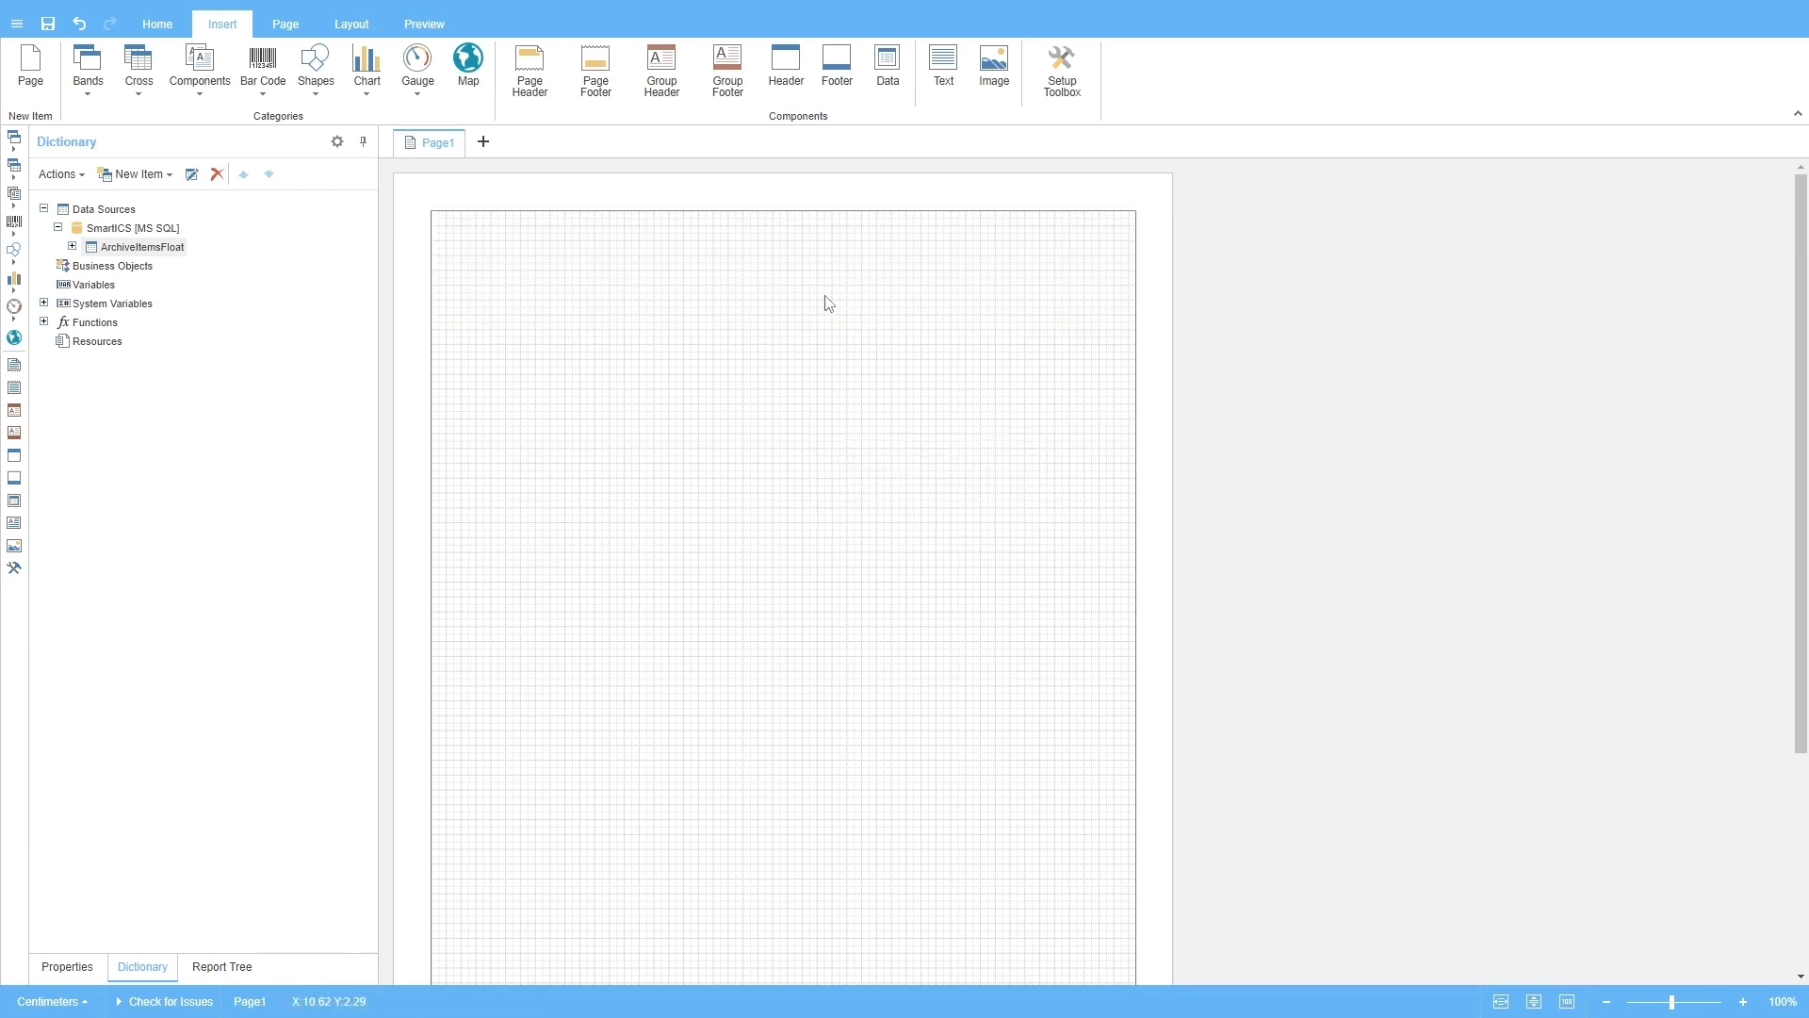
# - Place the ArchiveItemsFloat table on the page as a data band with all its columns, without header or footer
pyautogui.moveTo(156, 244); pyautogui.dragTo(692, 259)
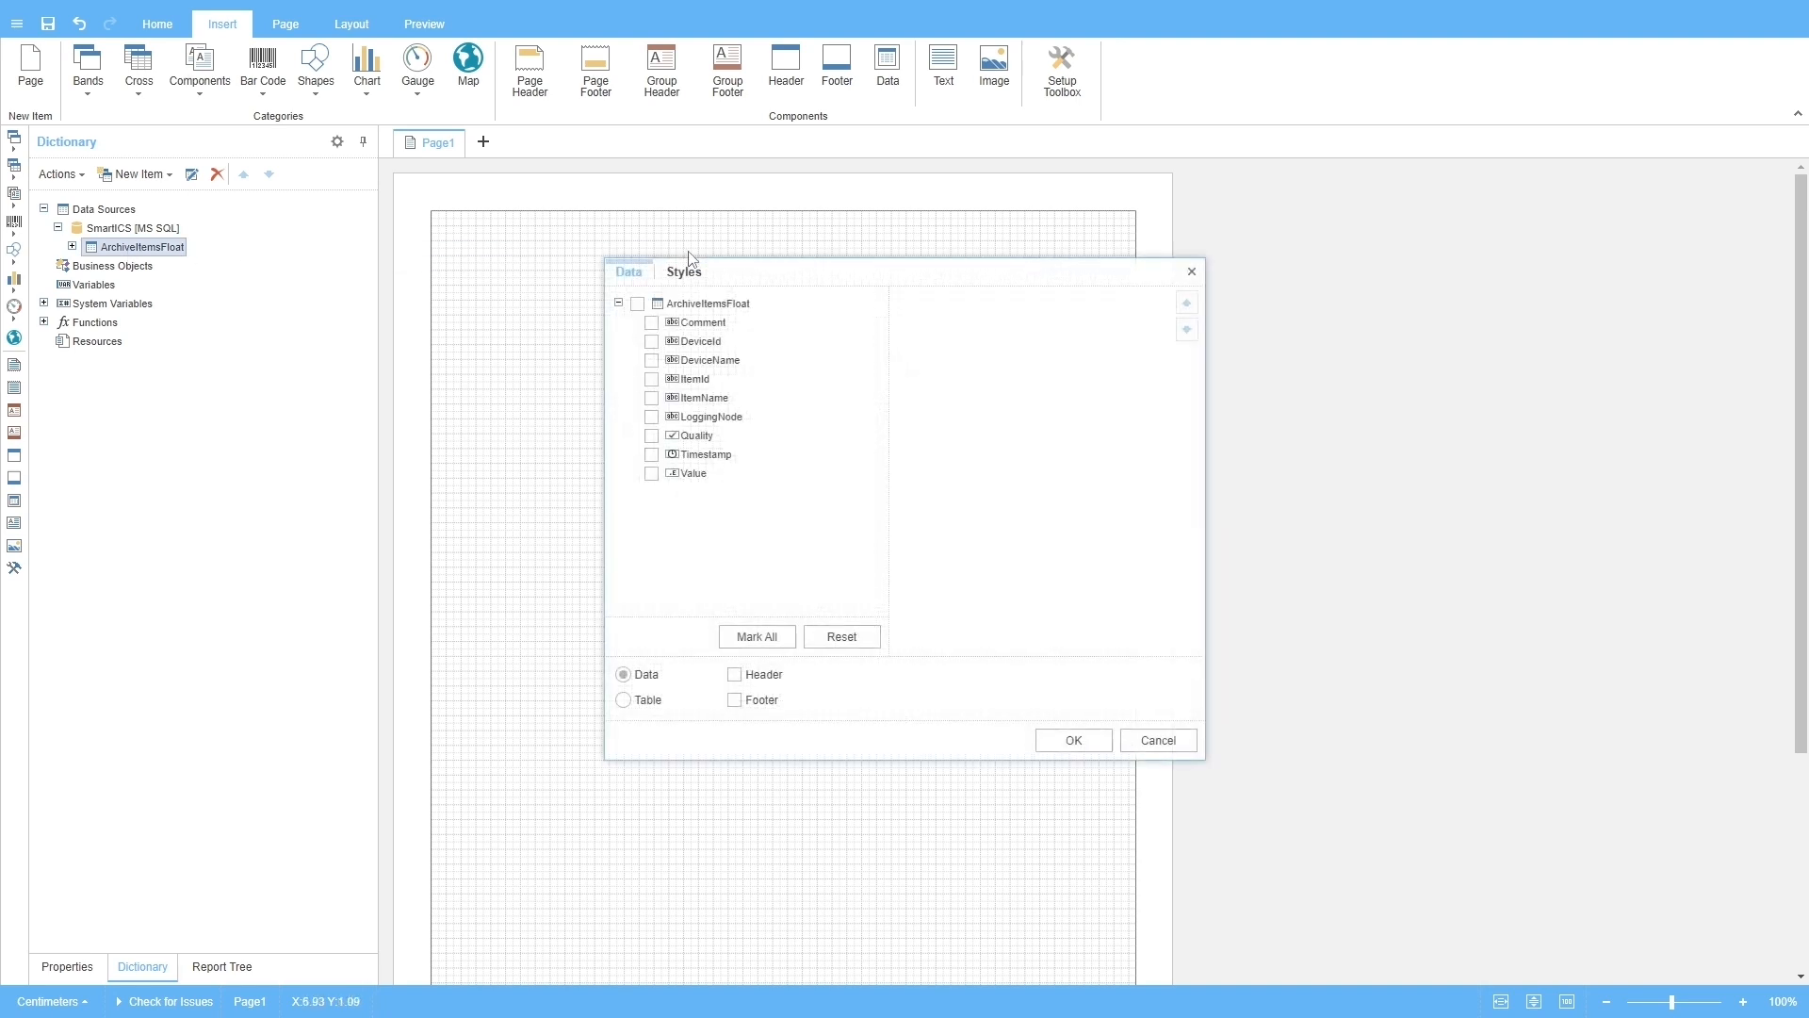
pyautogui.click(664, 307)
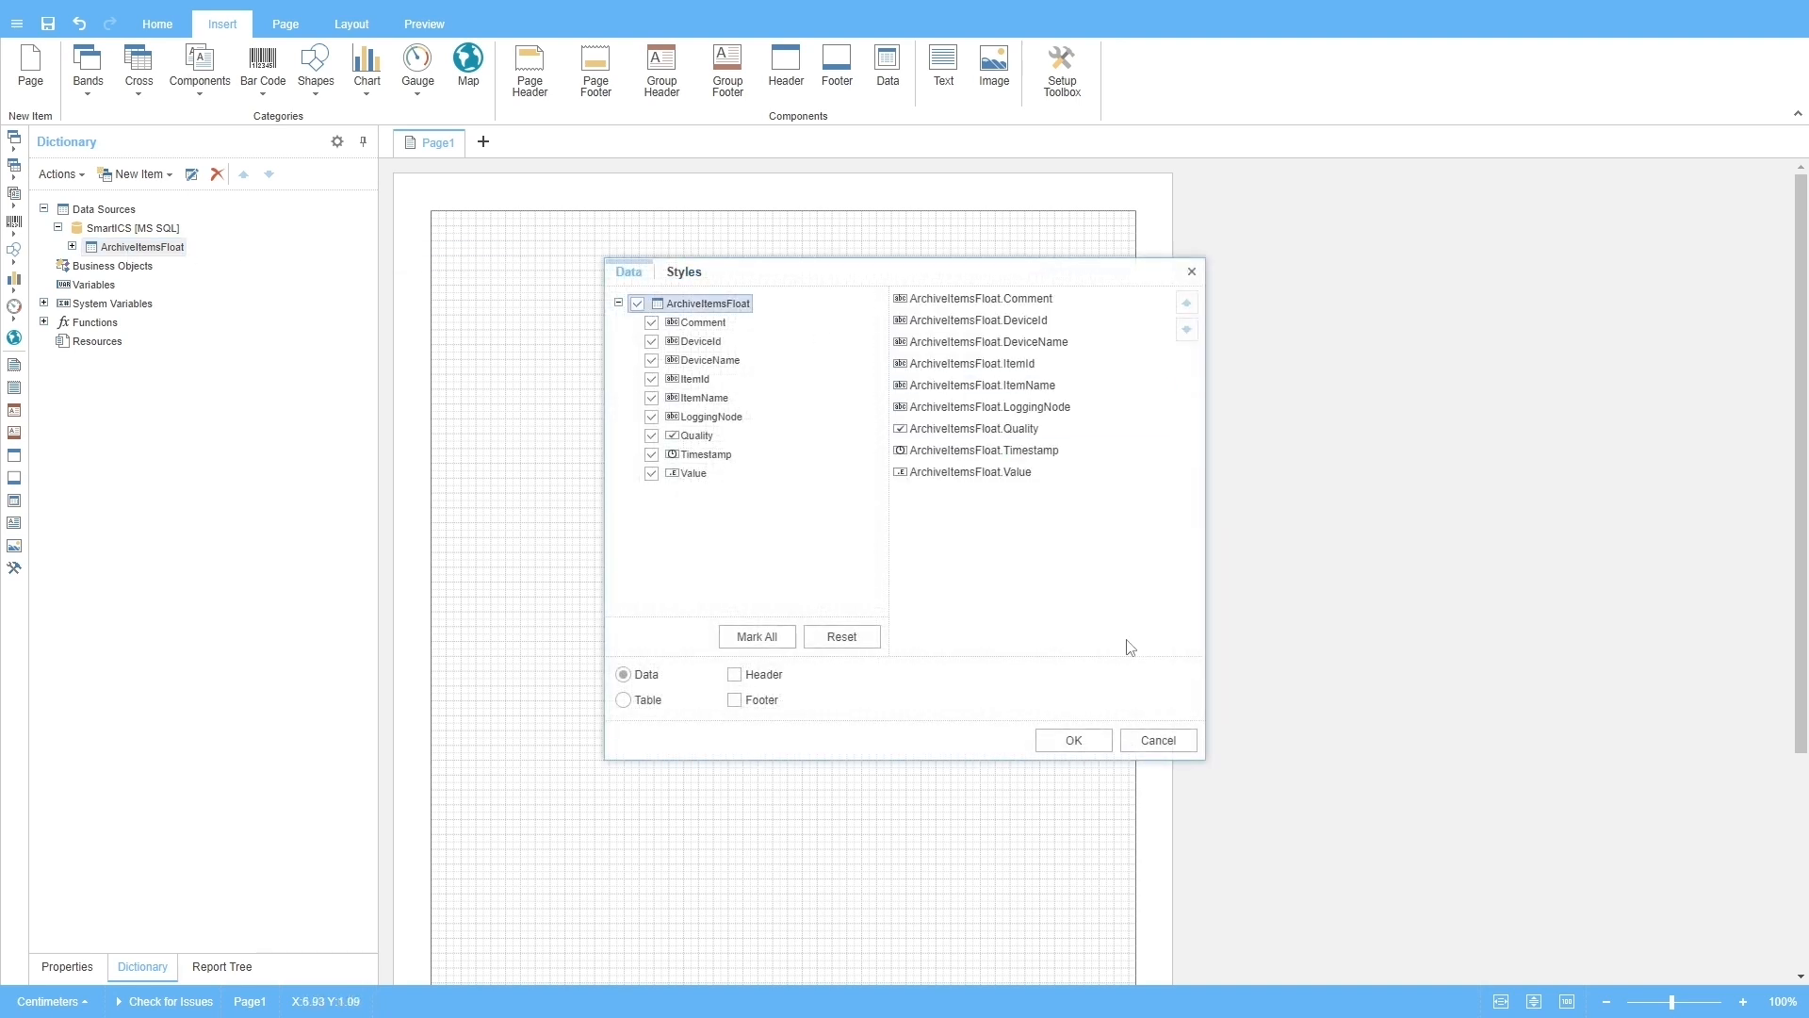
pyautogui.click(1099, 741)
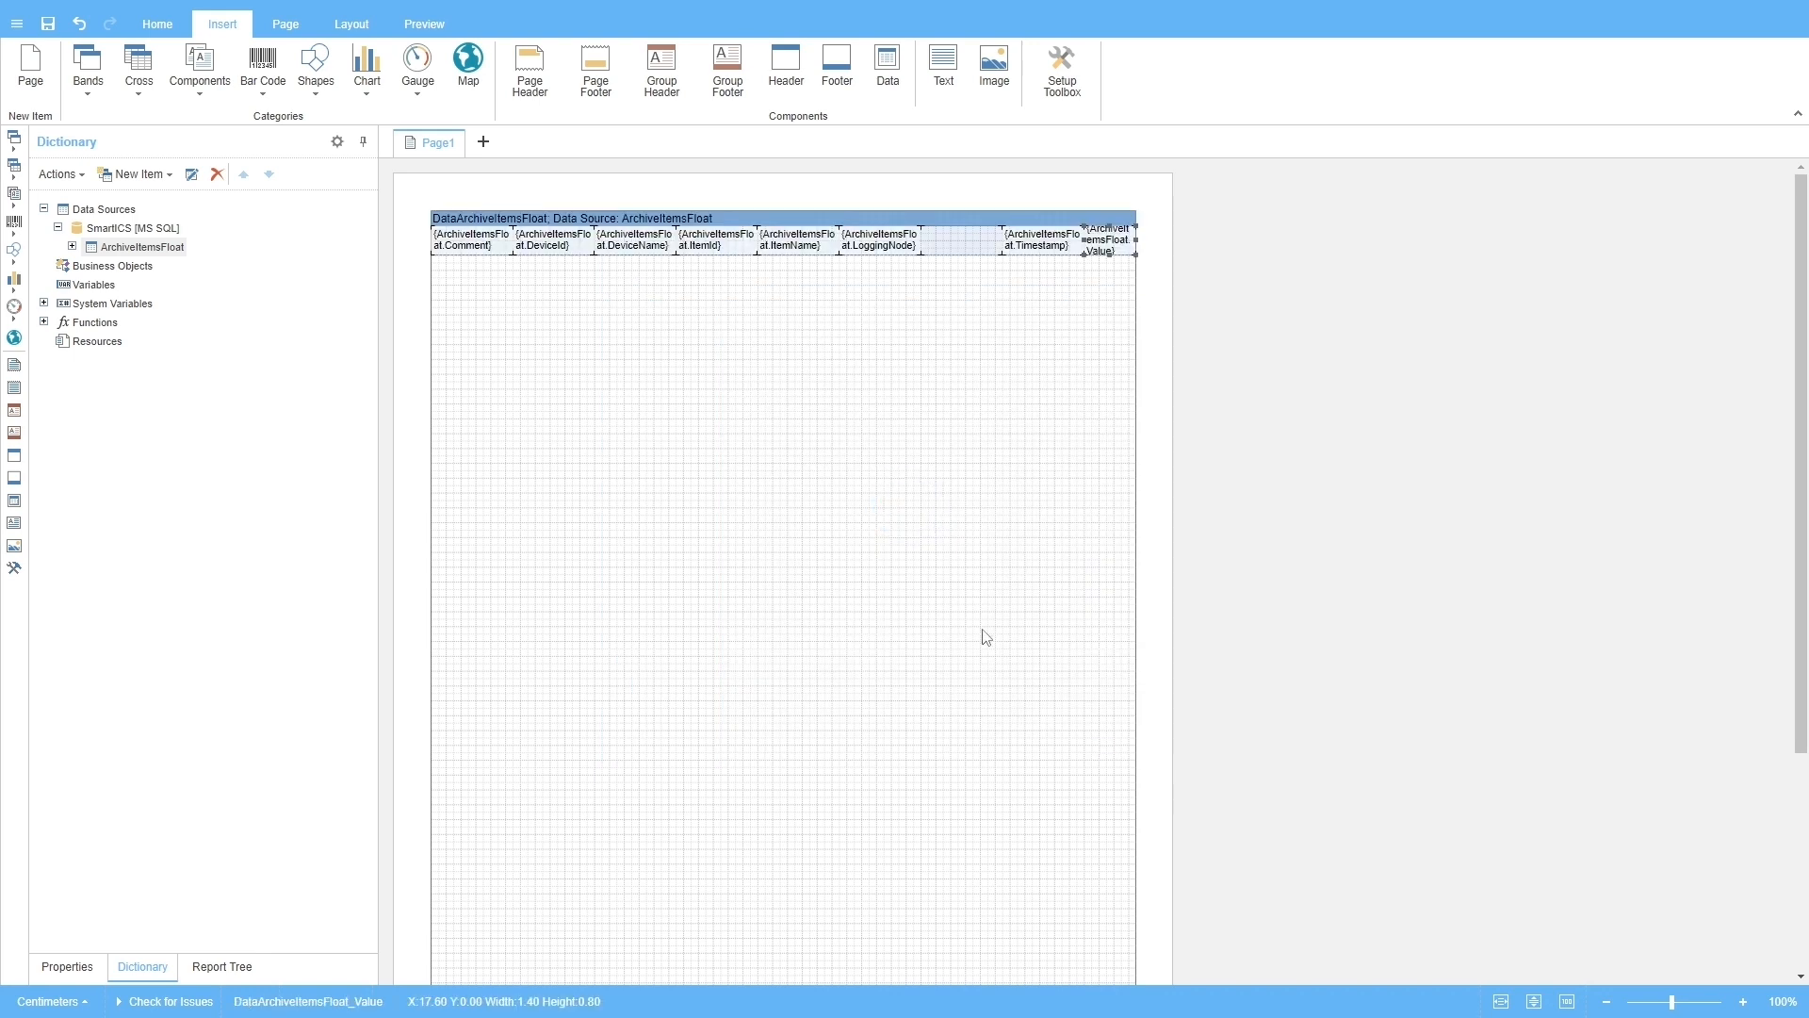
# - Edit the ArchiveItemsFloat data source's query text to select only the top 50 rows
pyautogui.click(175, 248)
pyautogui.doubleClick(174, 248)
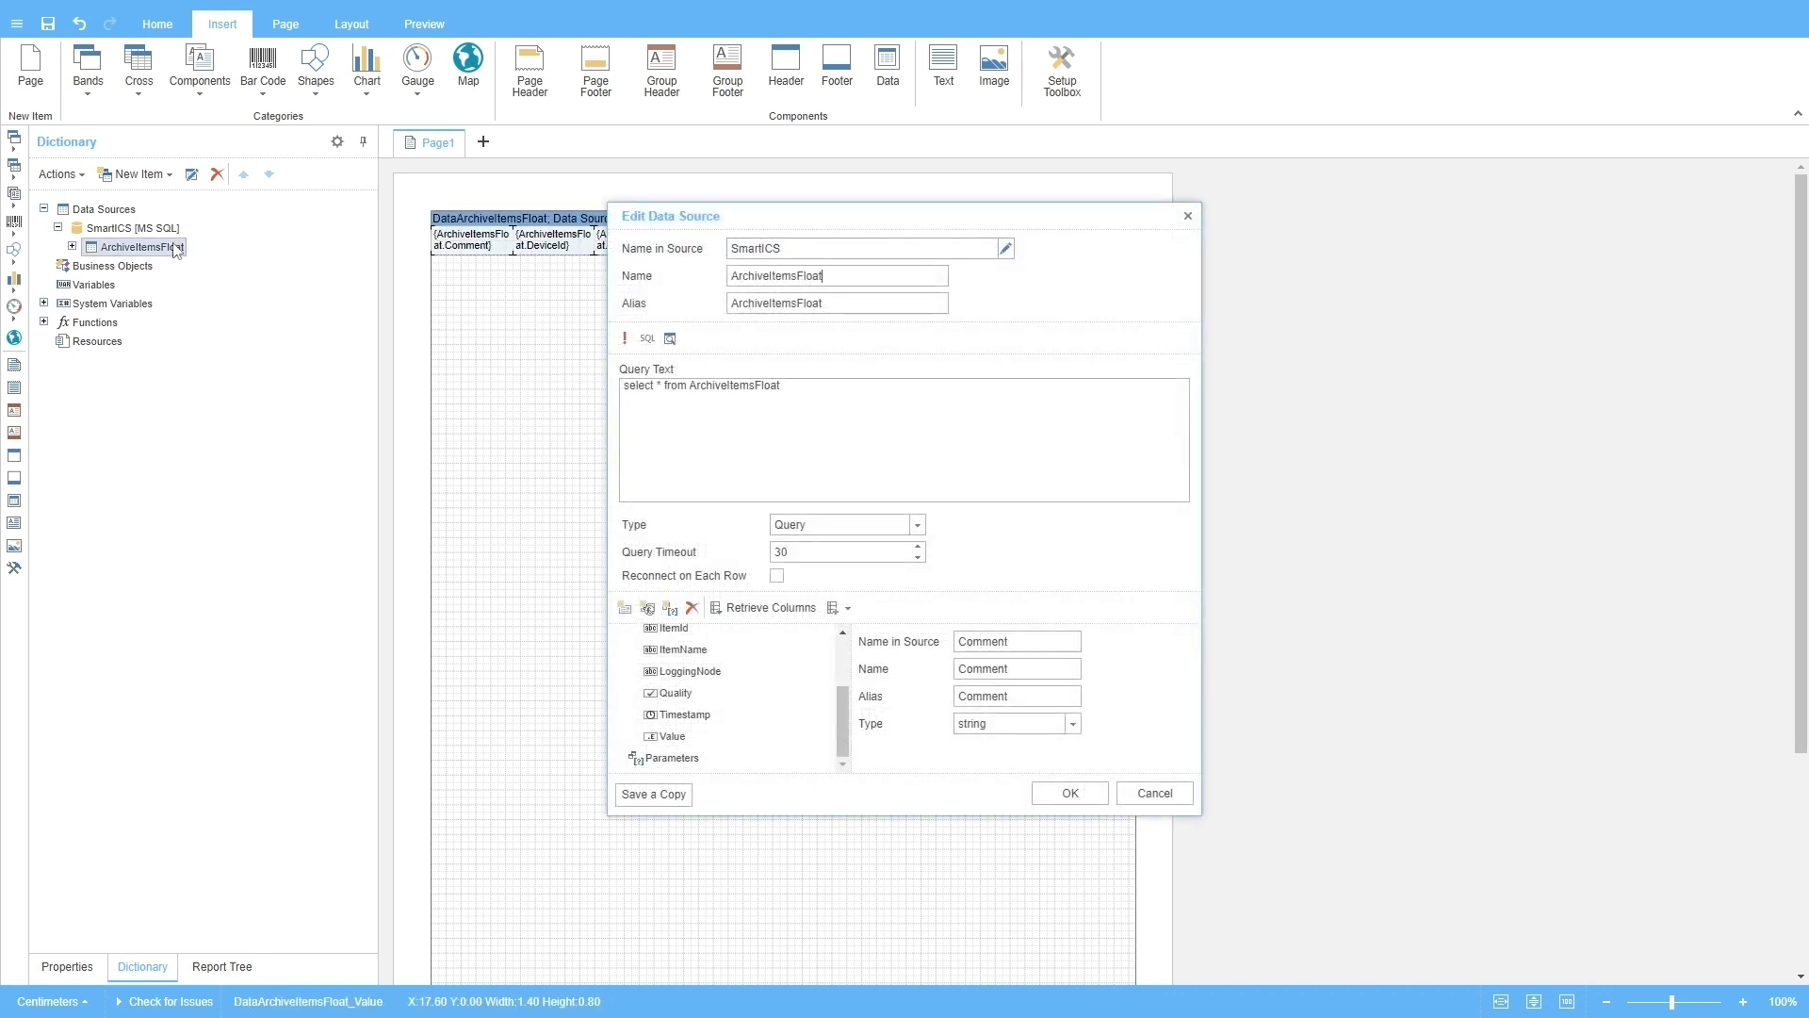
pyautogui.click(657, 388)
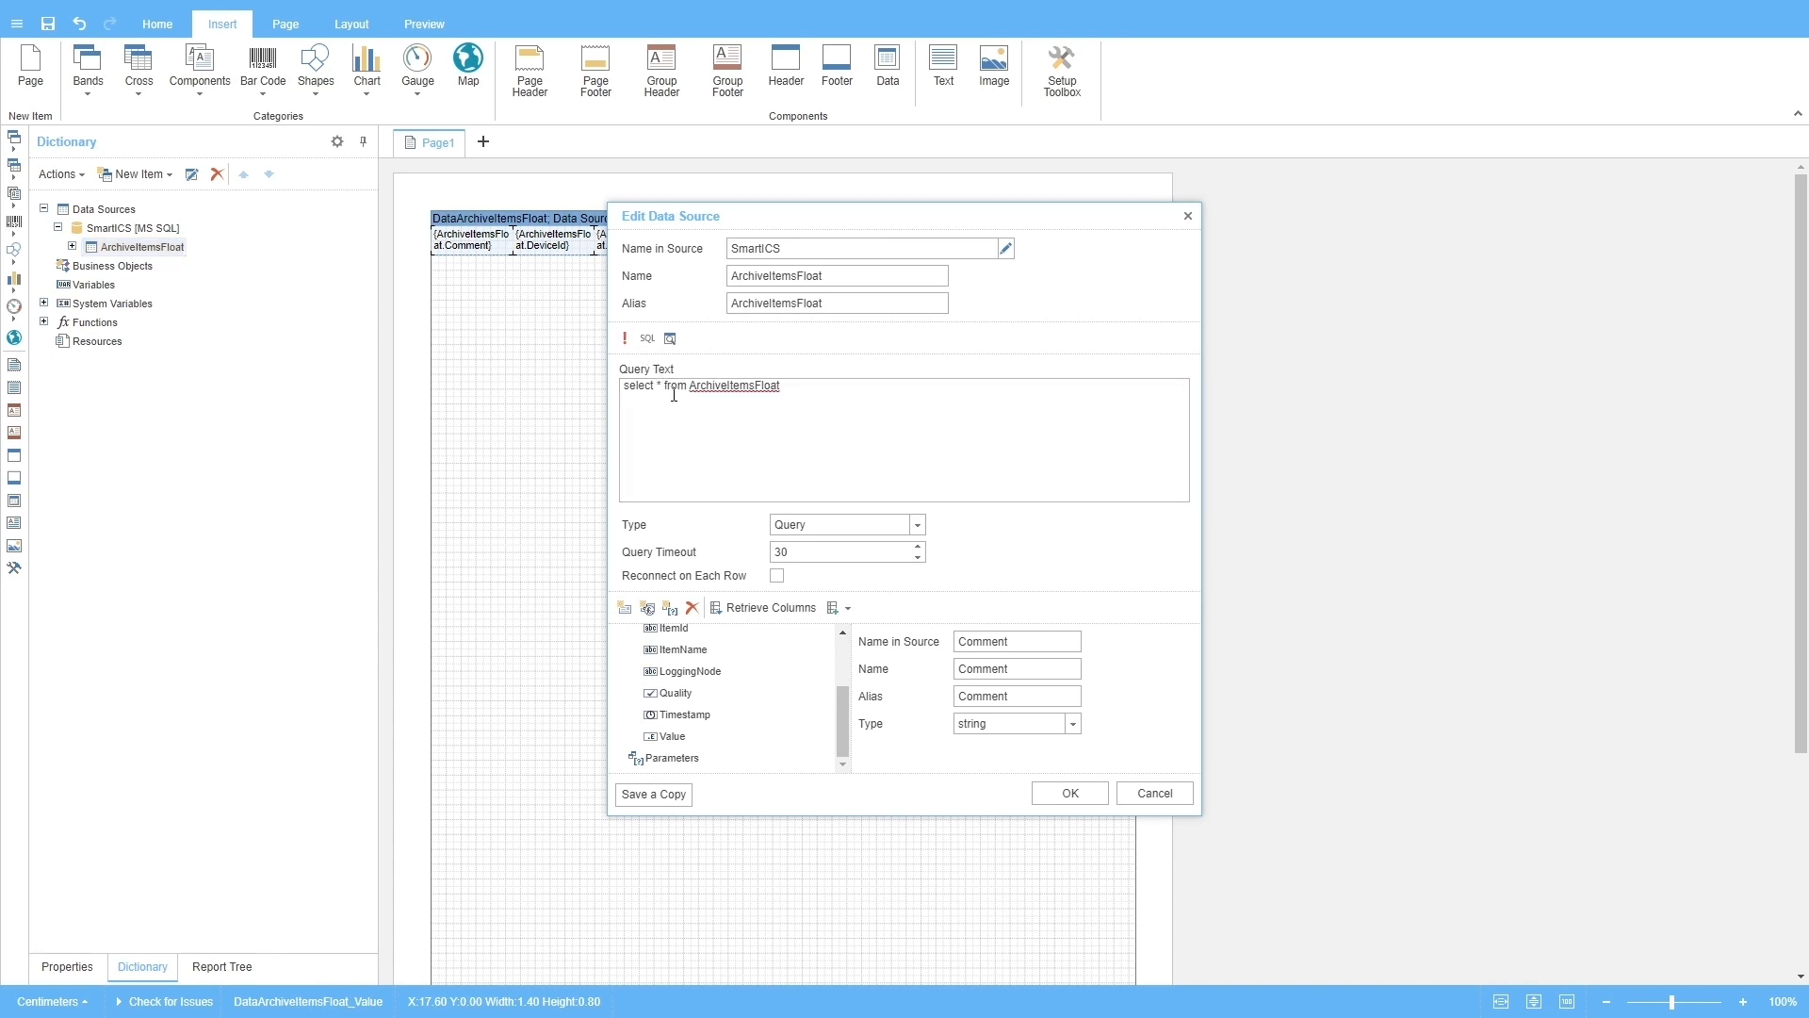
pyautogui.write('t')
pyautogui.write('p')
pyautogui.write('p')
pyautogui.write(' 50')
pyautogui.click(1070, 793)
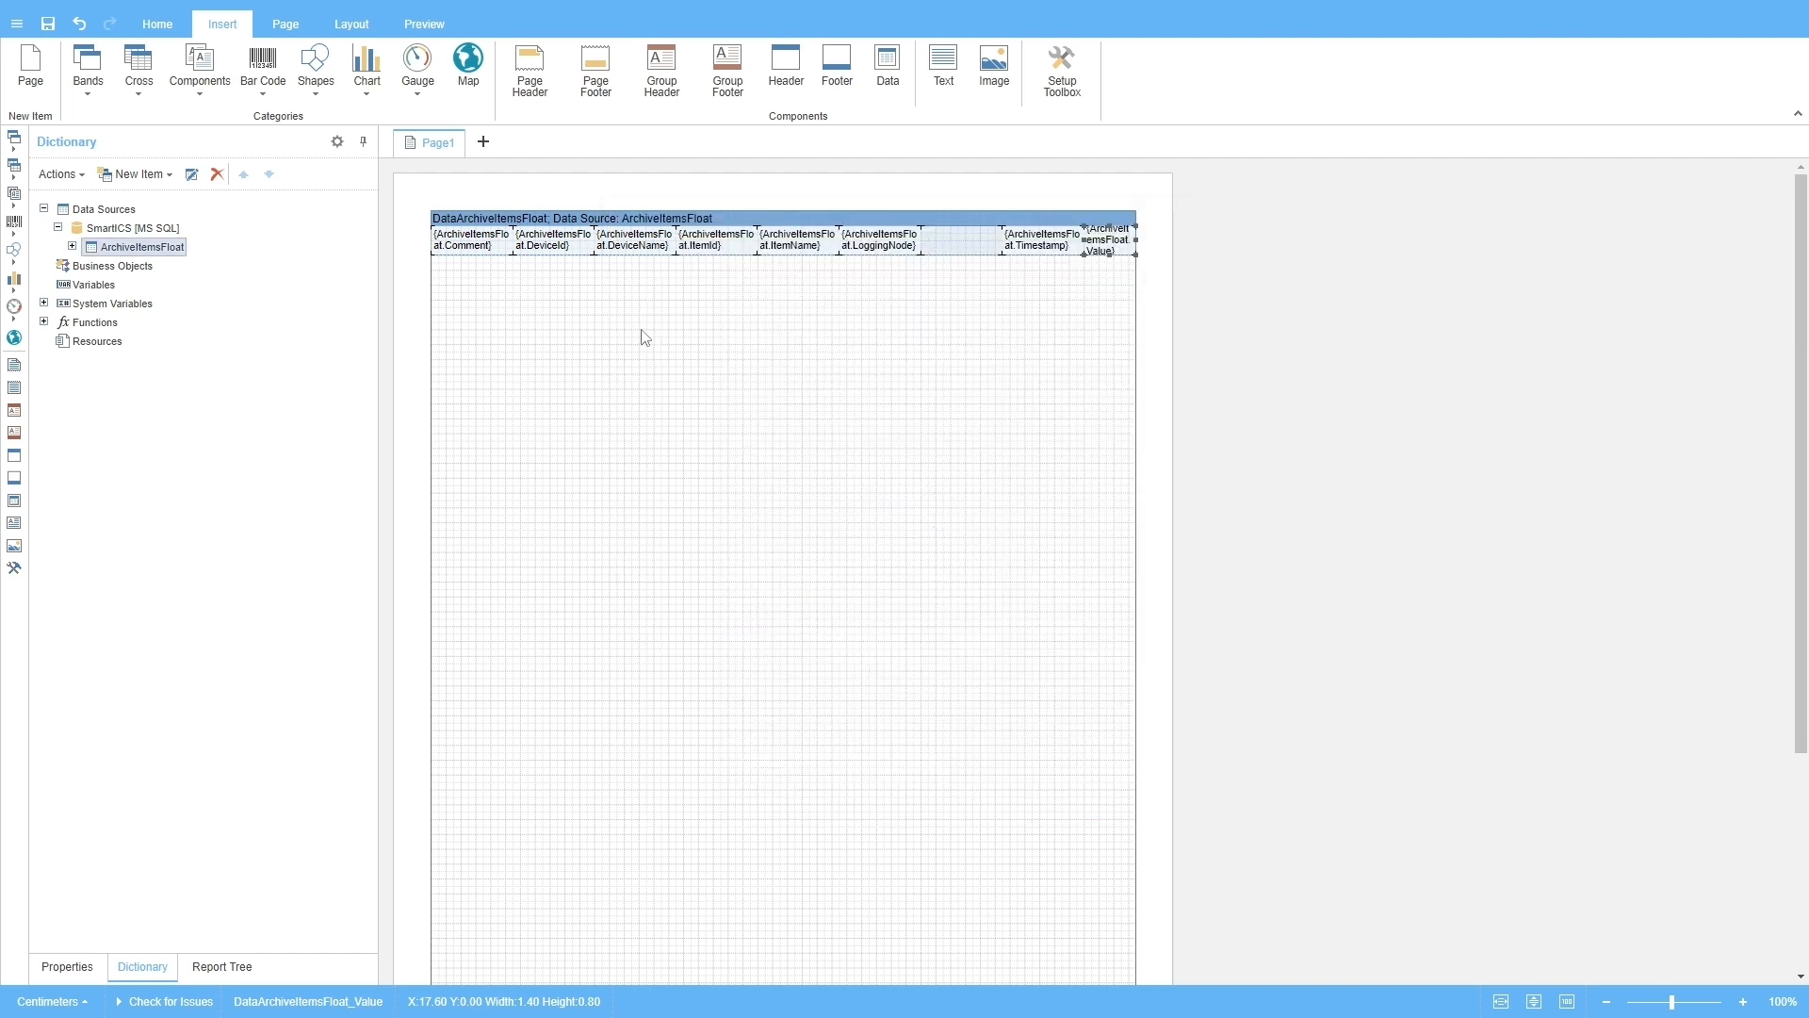
# - Preview the report and examine the rendered ArchiveItemsFloat rows down to the end of the first page
pyautogui.click(440, 32)
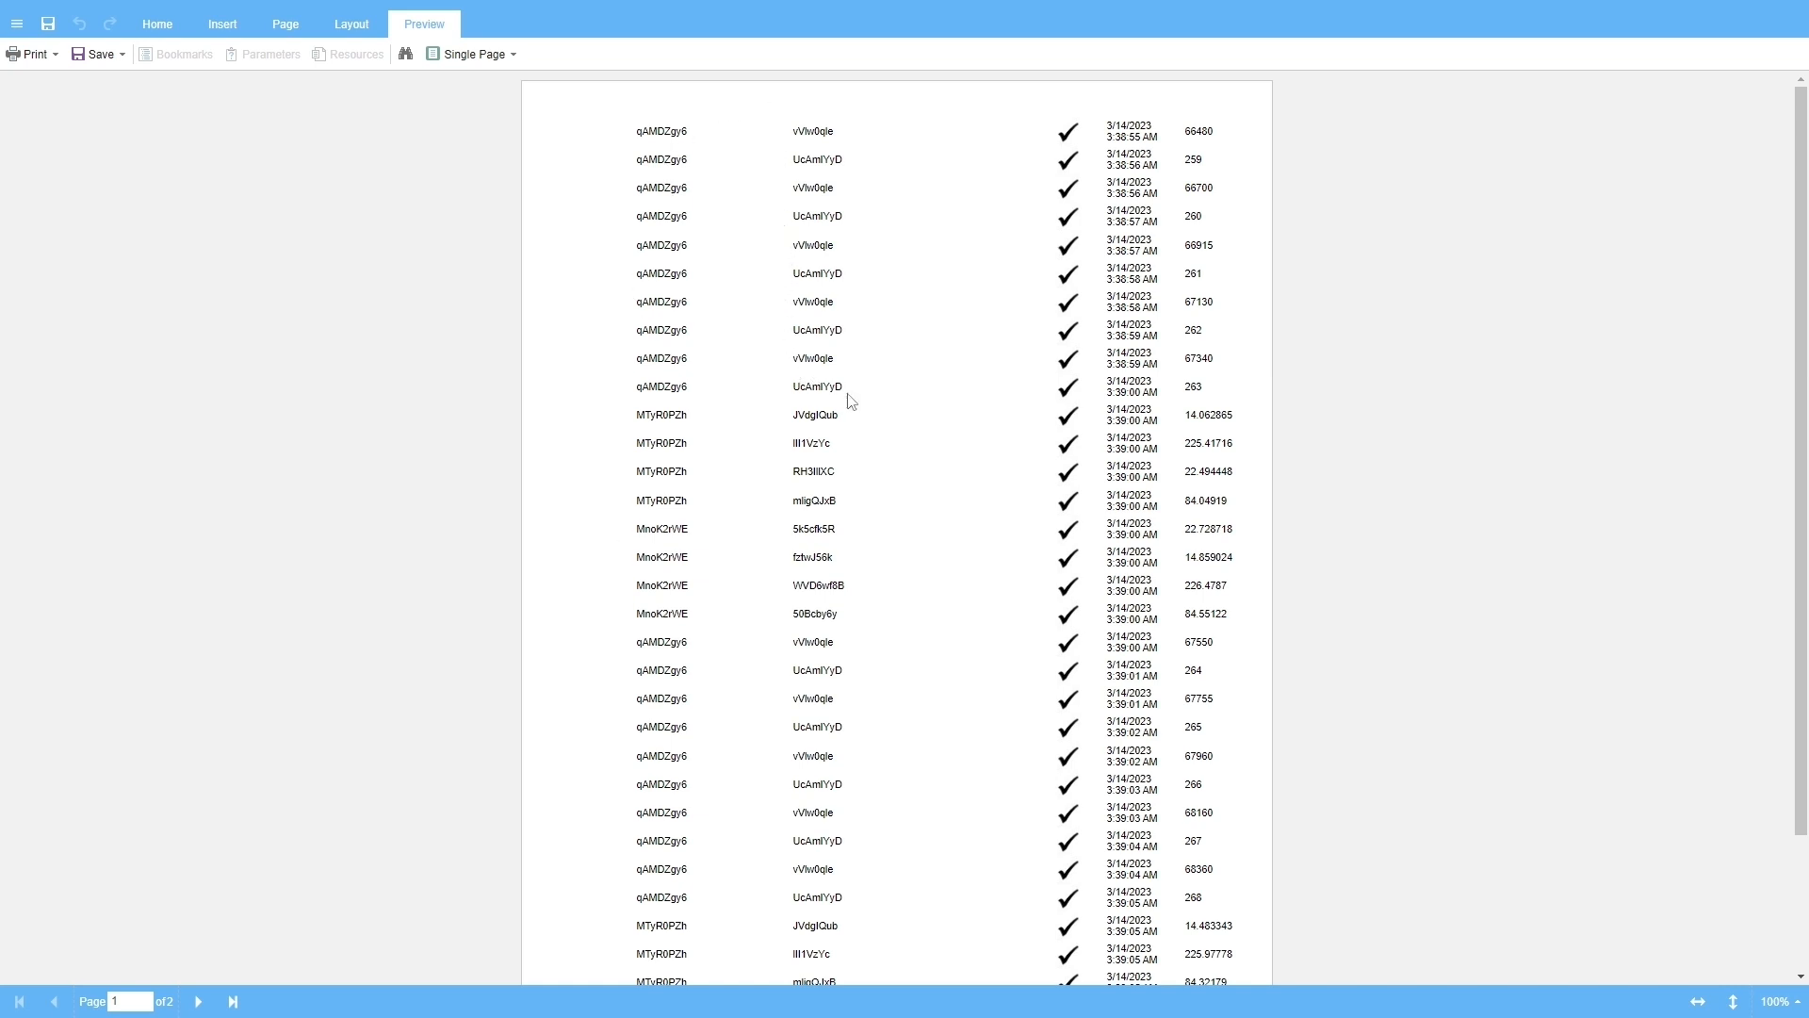
pyautogui.scroll(-3, 776, 429)
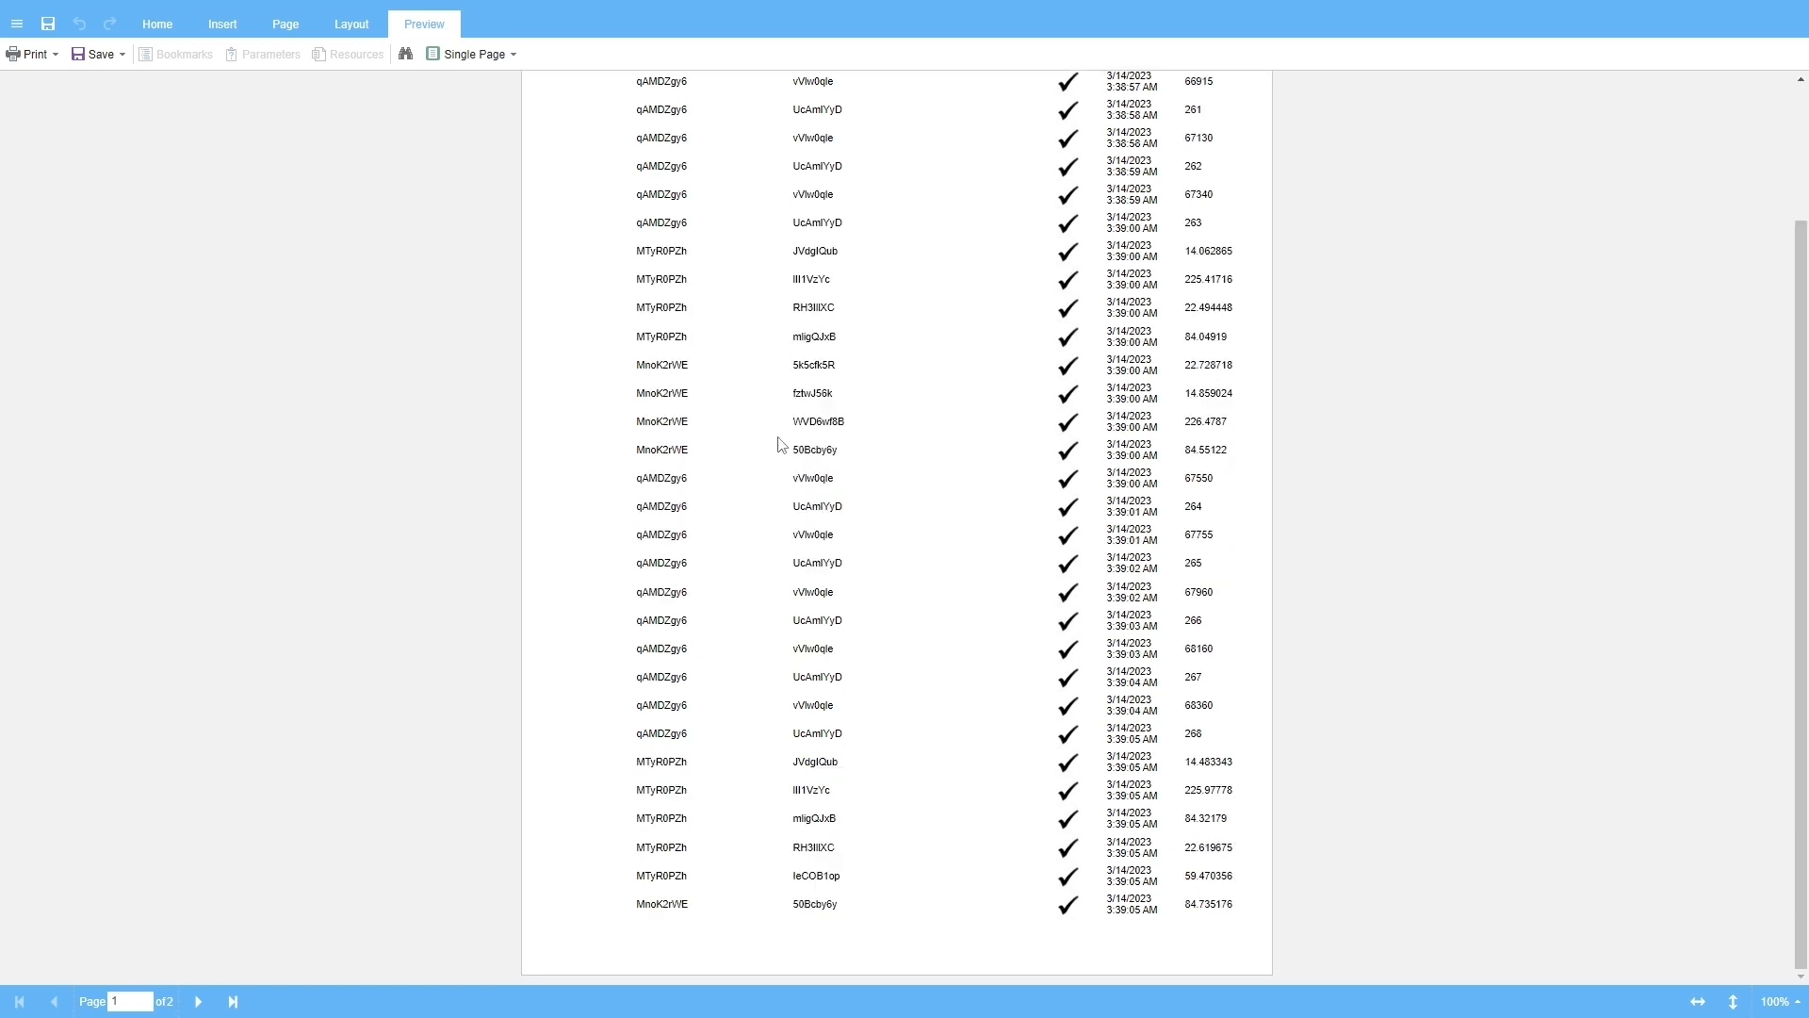
# - Leave the report preview and start a new data source from DataSet, DataTables, bound to SmartICS.SmartICS_Devices
pyautogui.scroll(3, 801, 447)
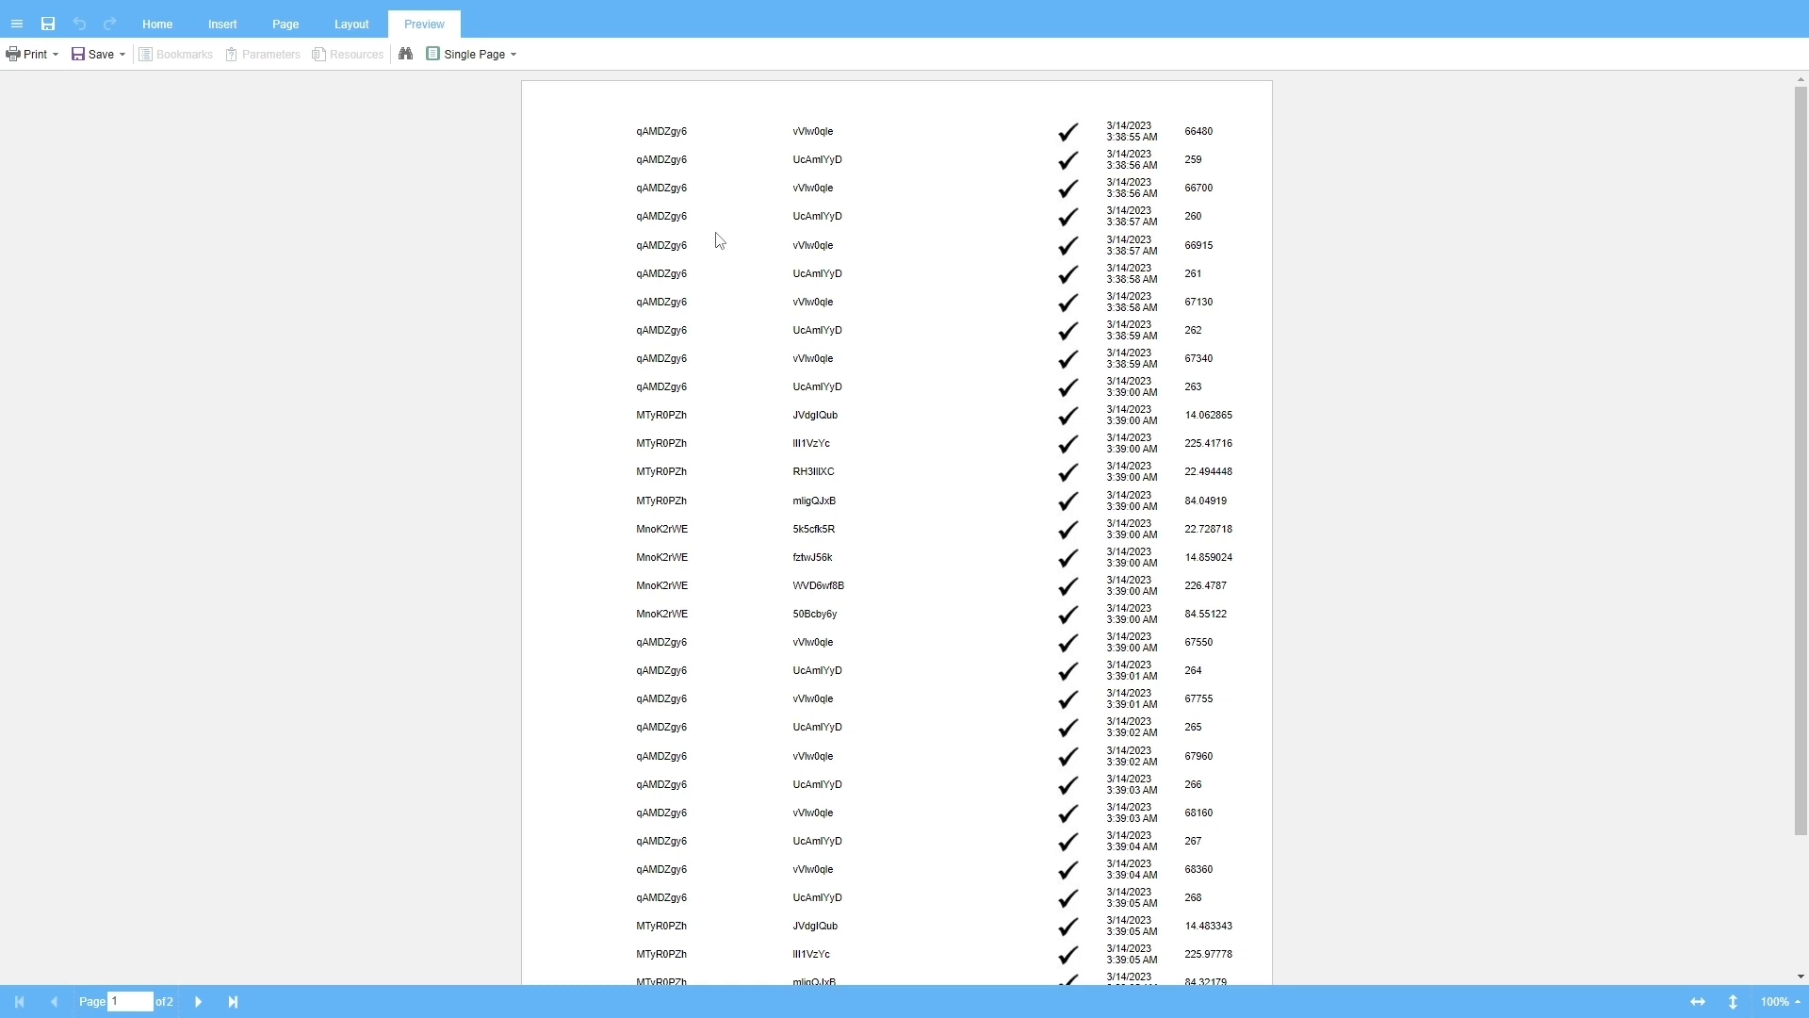
pyautogui.click(151, 28)
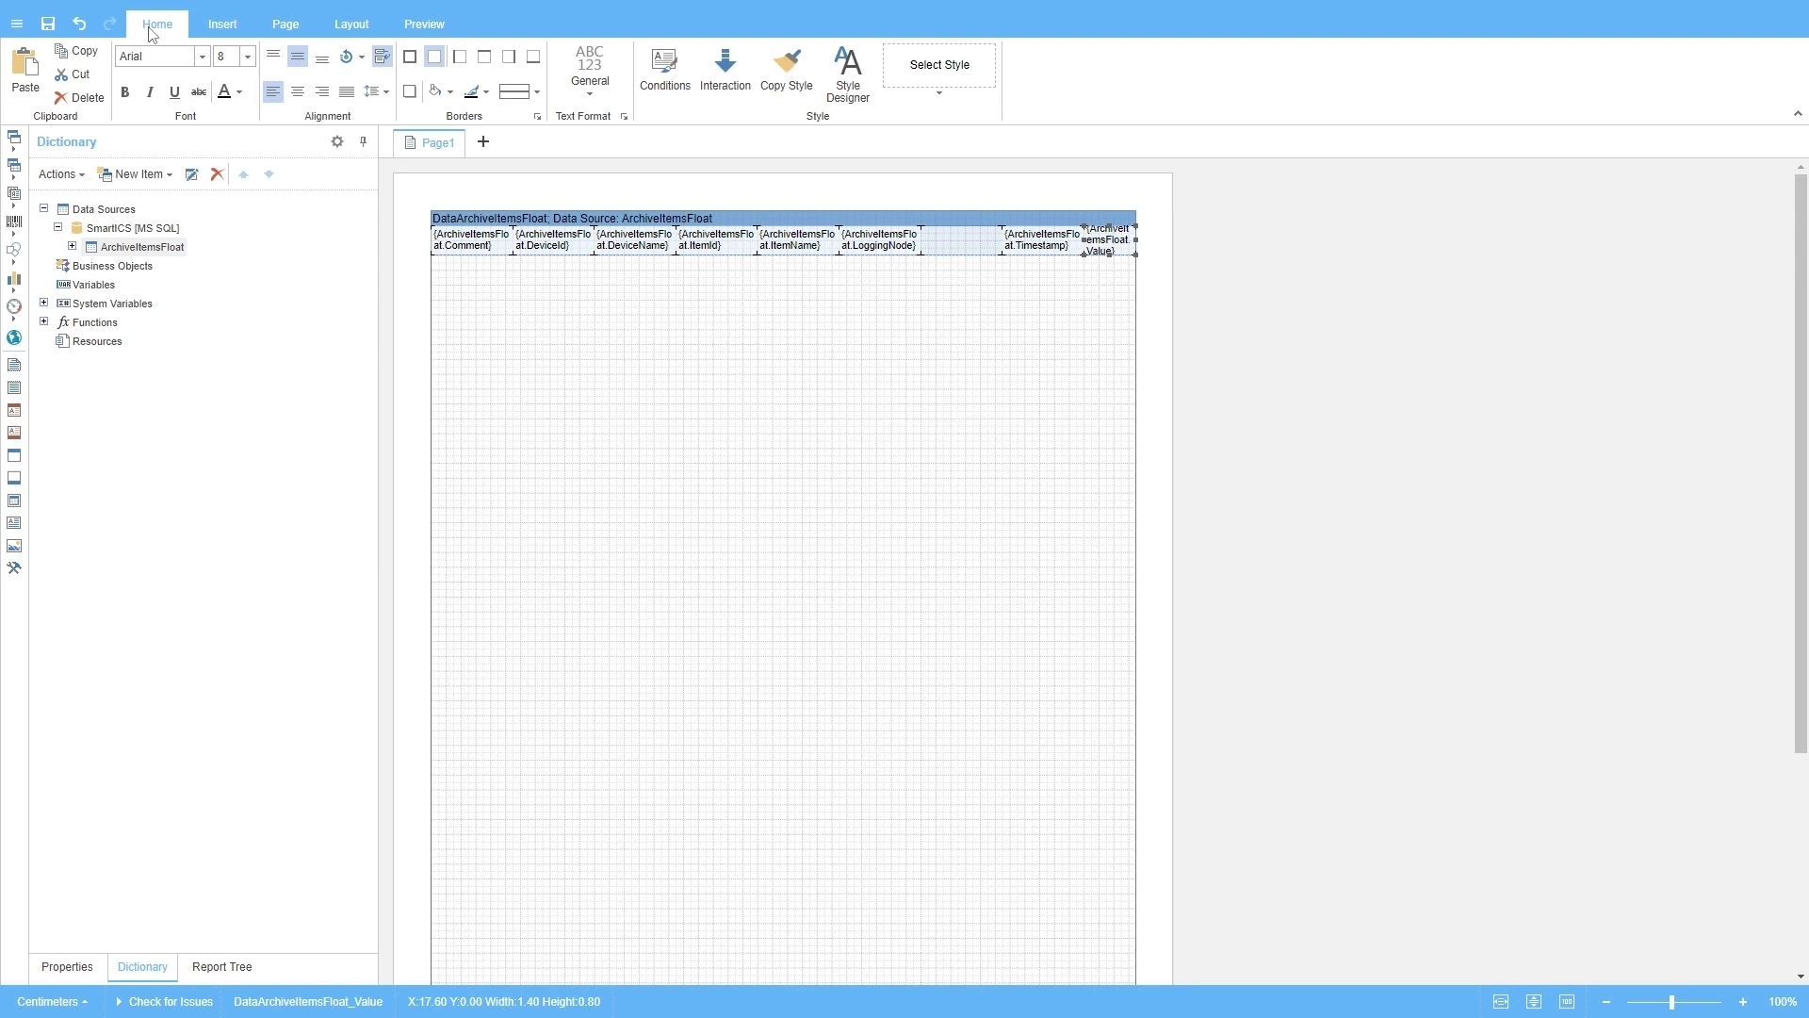
pyautogui.click(157, 179)
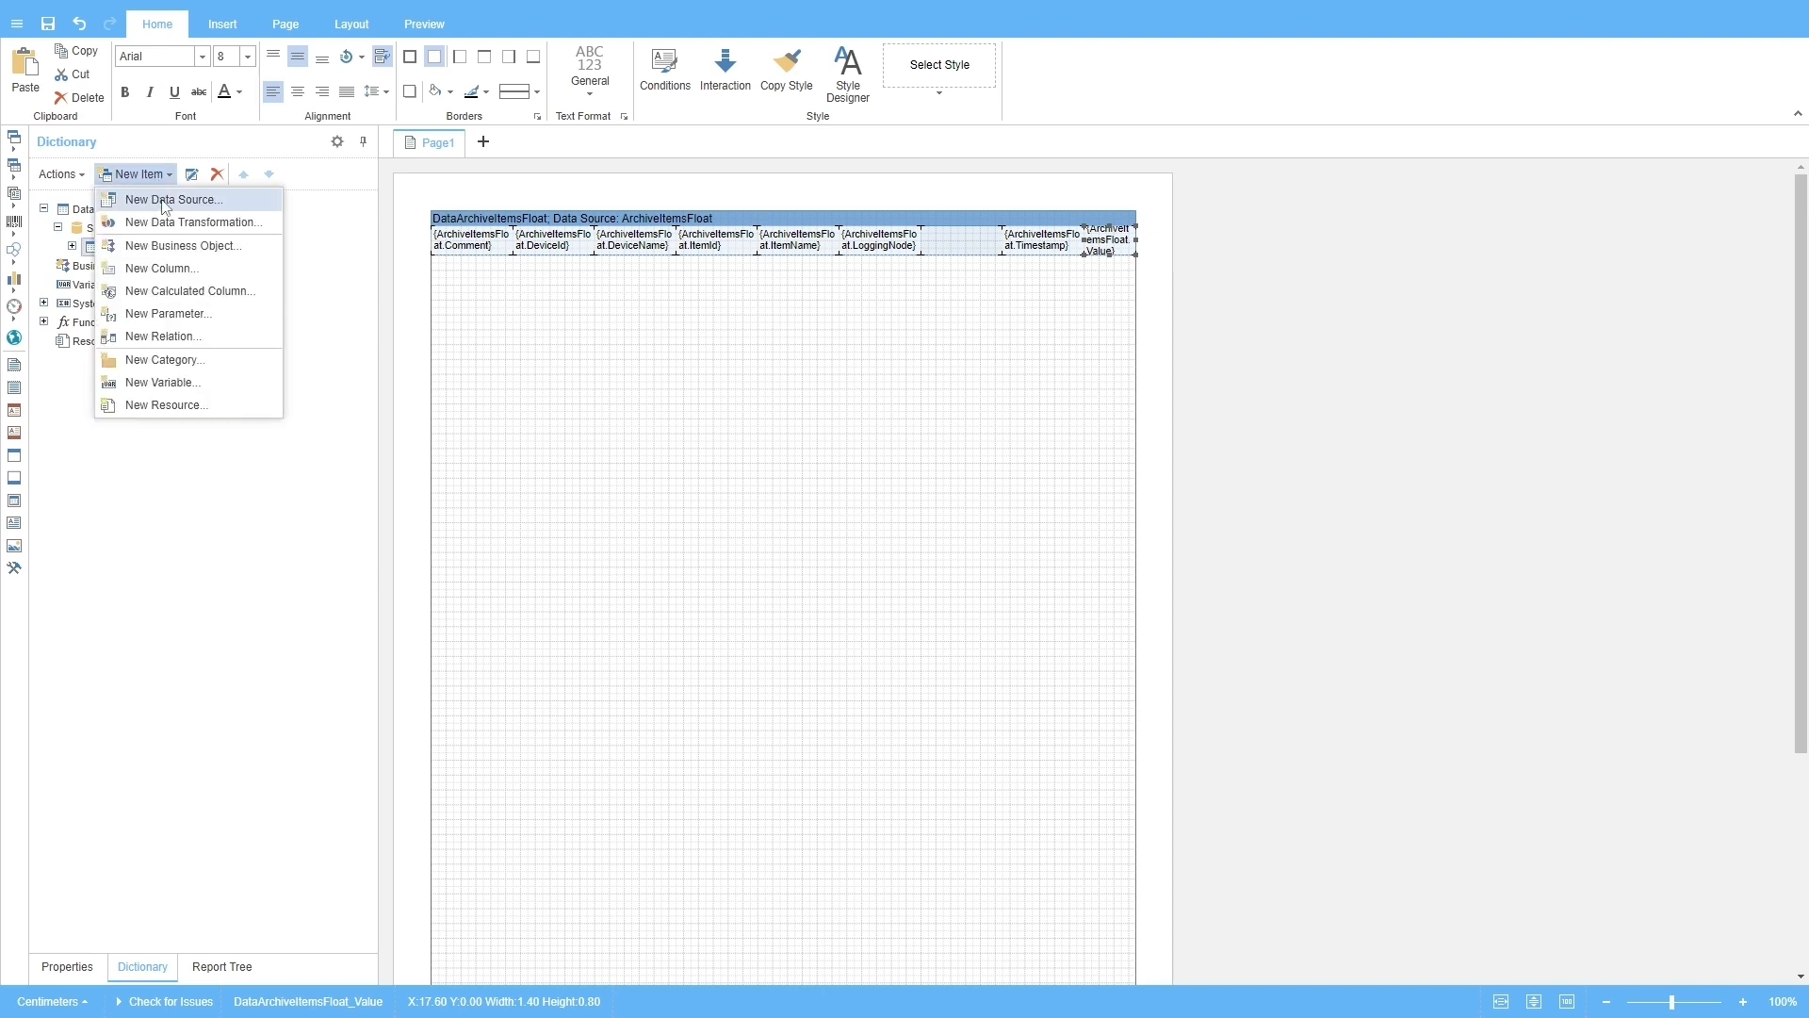
pyautogui.click(165, 203)
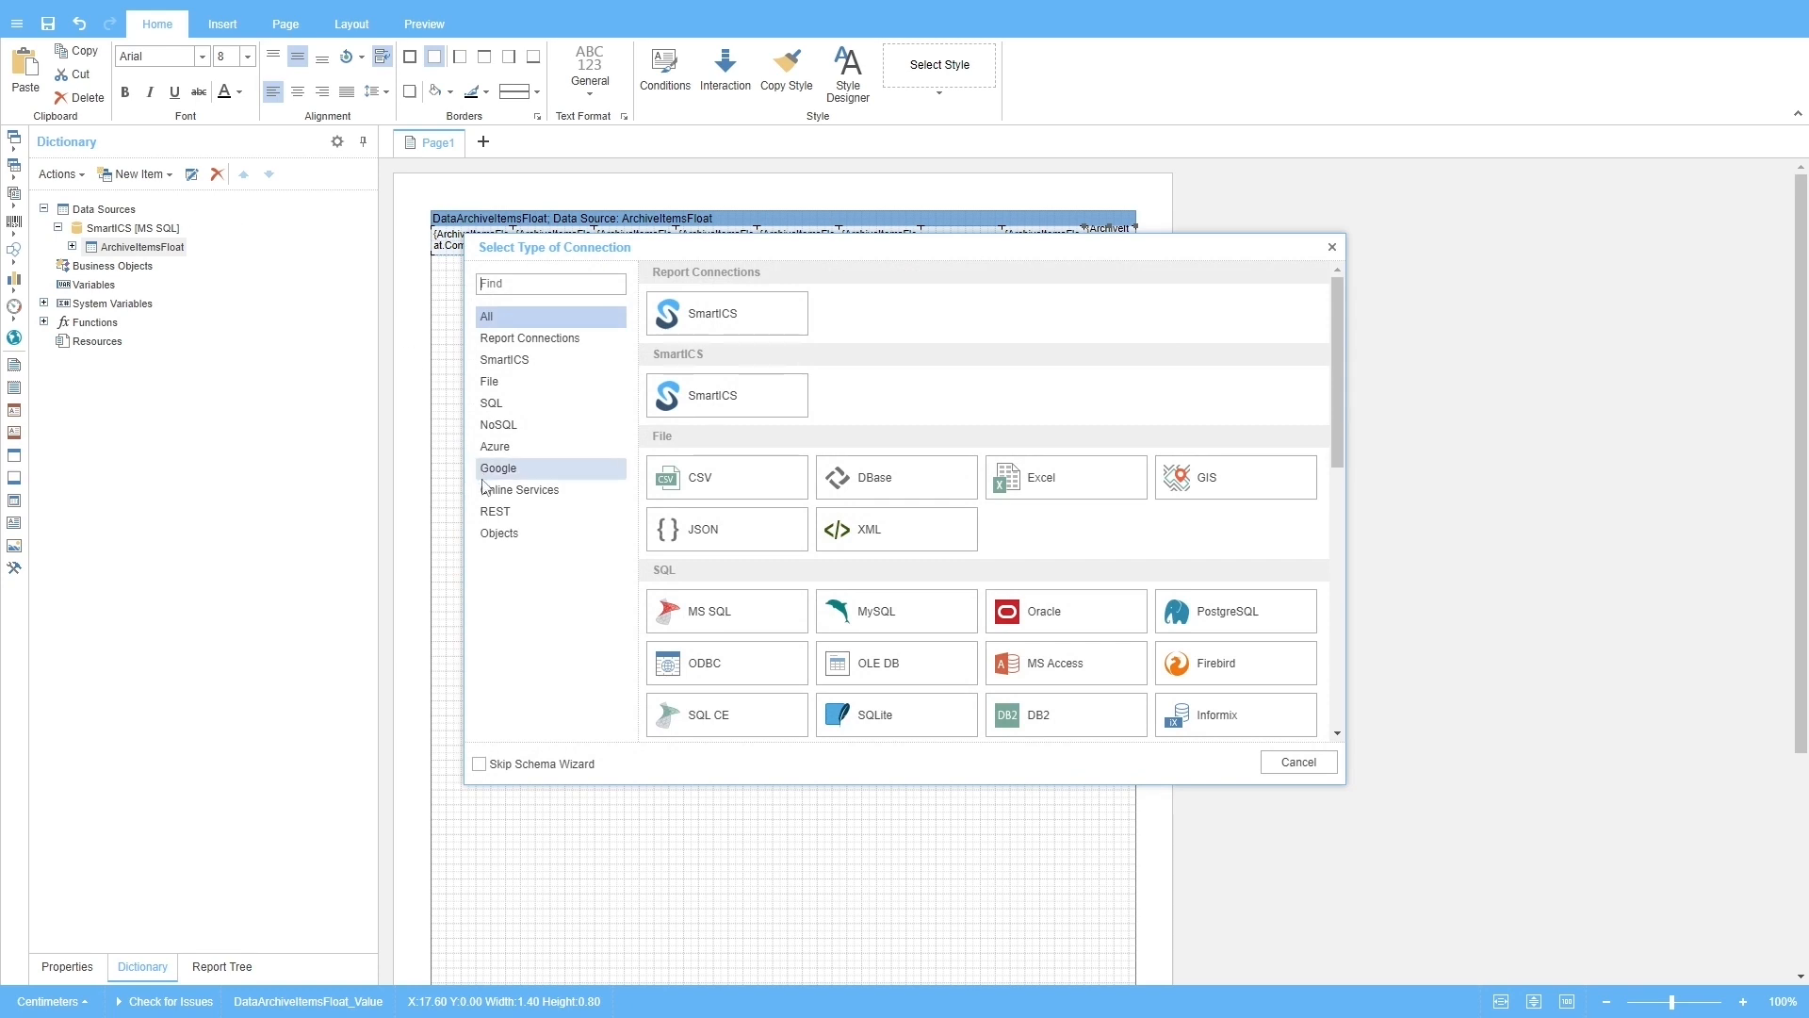
pyautogui.click(499, 533)
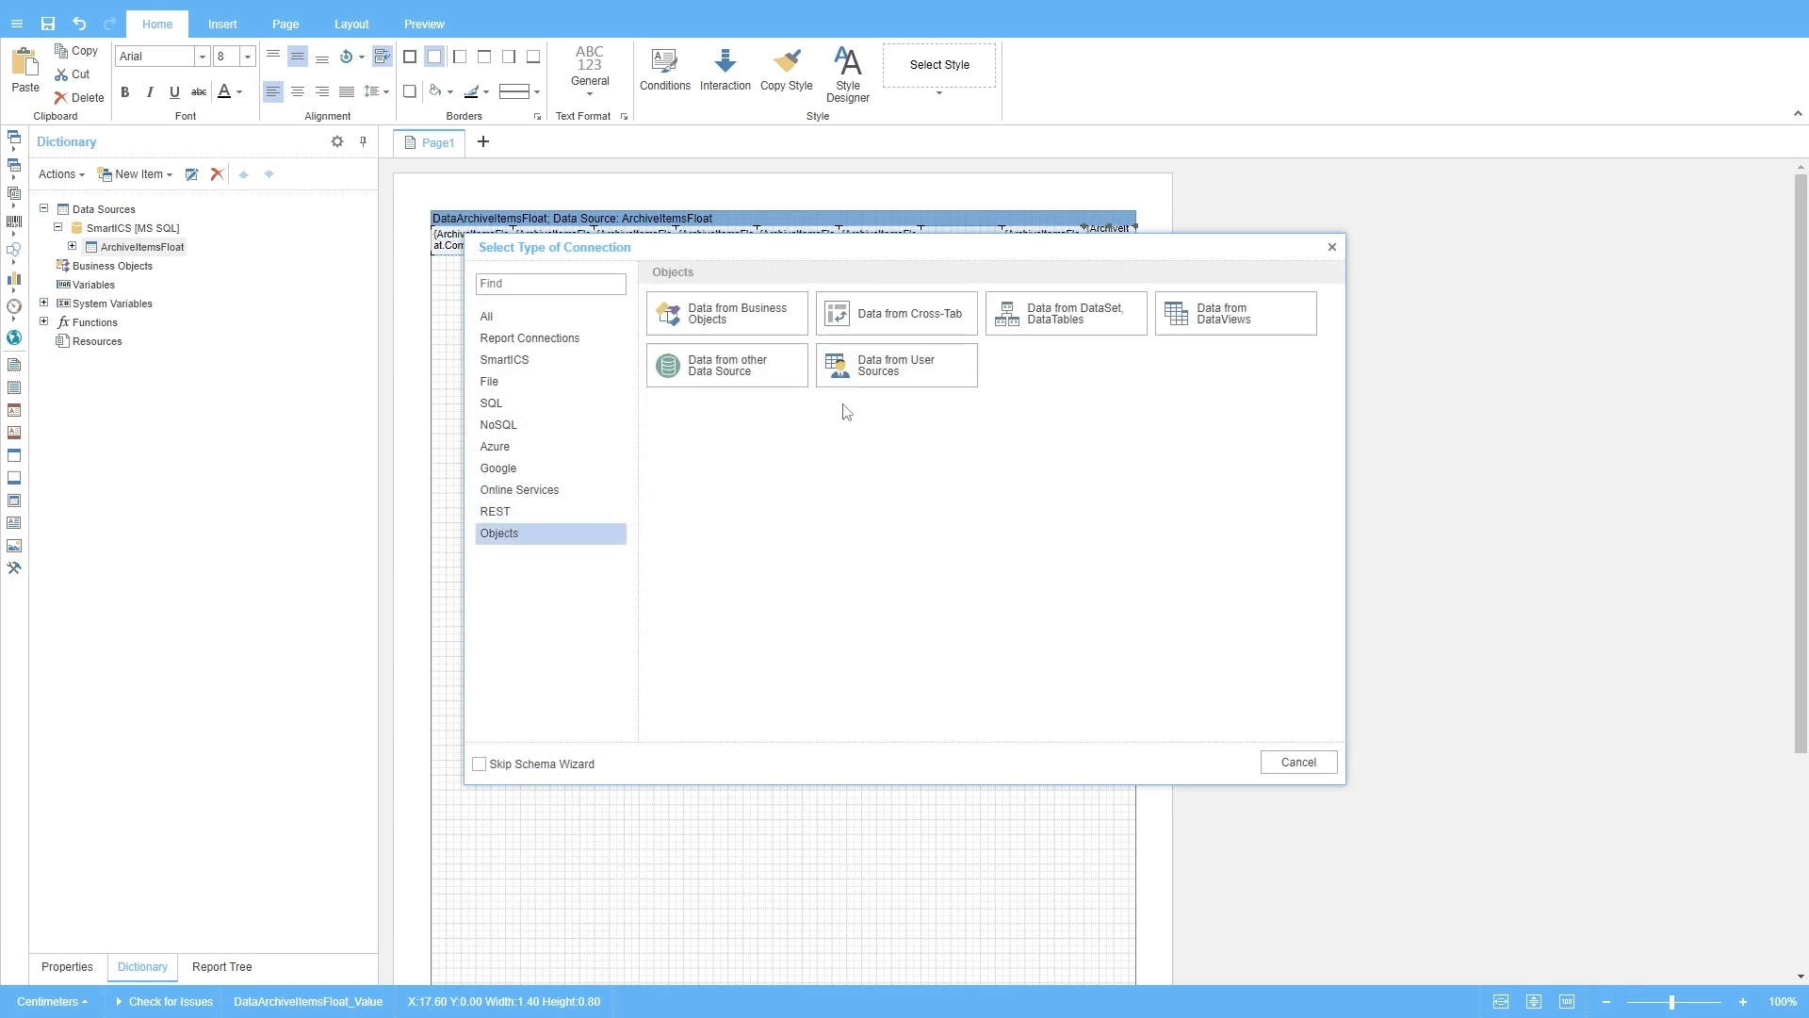
pyautogui.click(1110, 315)
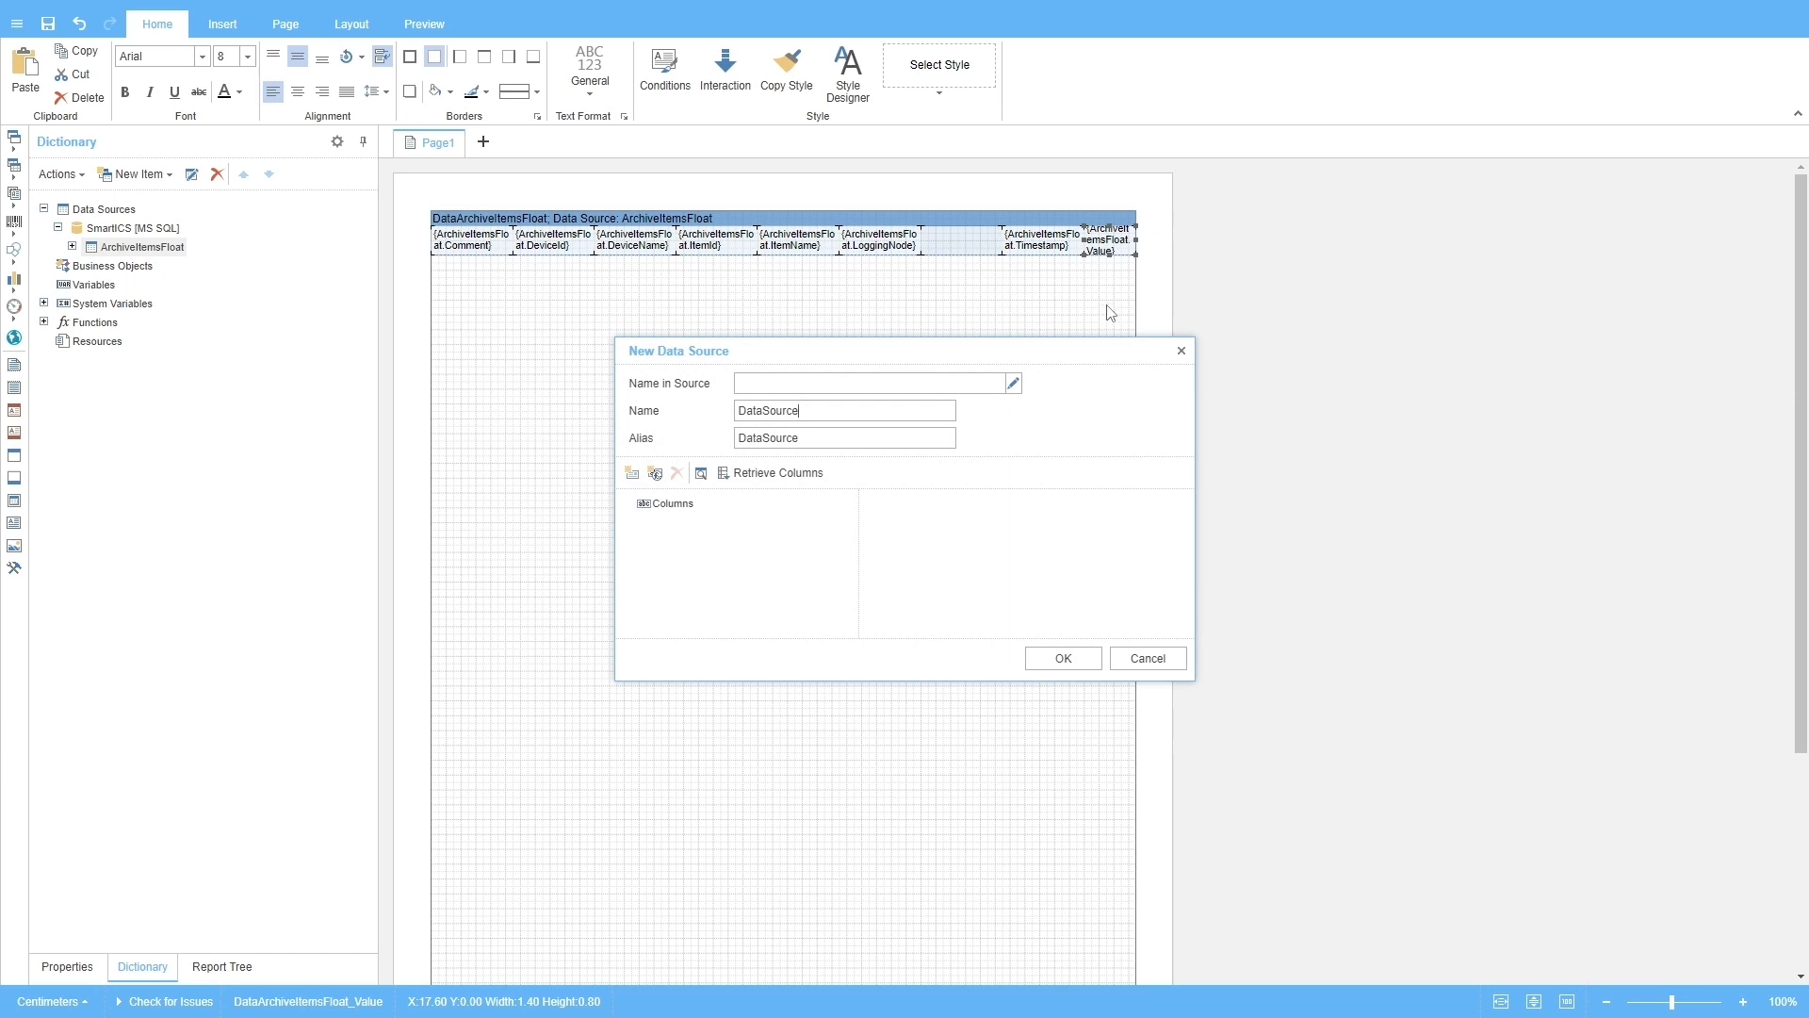
pyautogui.click(1014, 383)
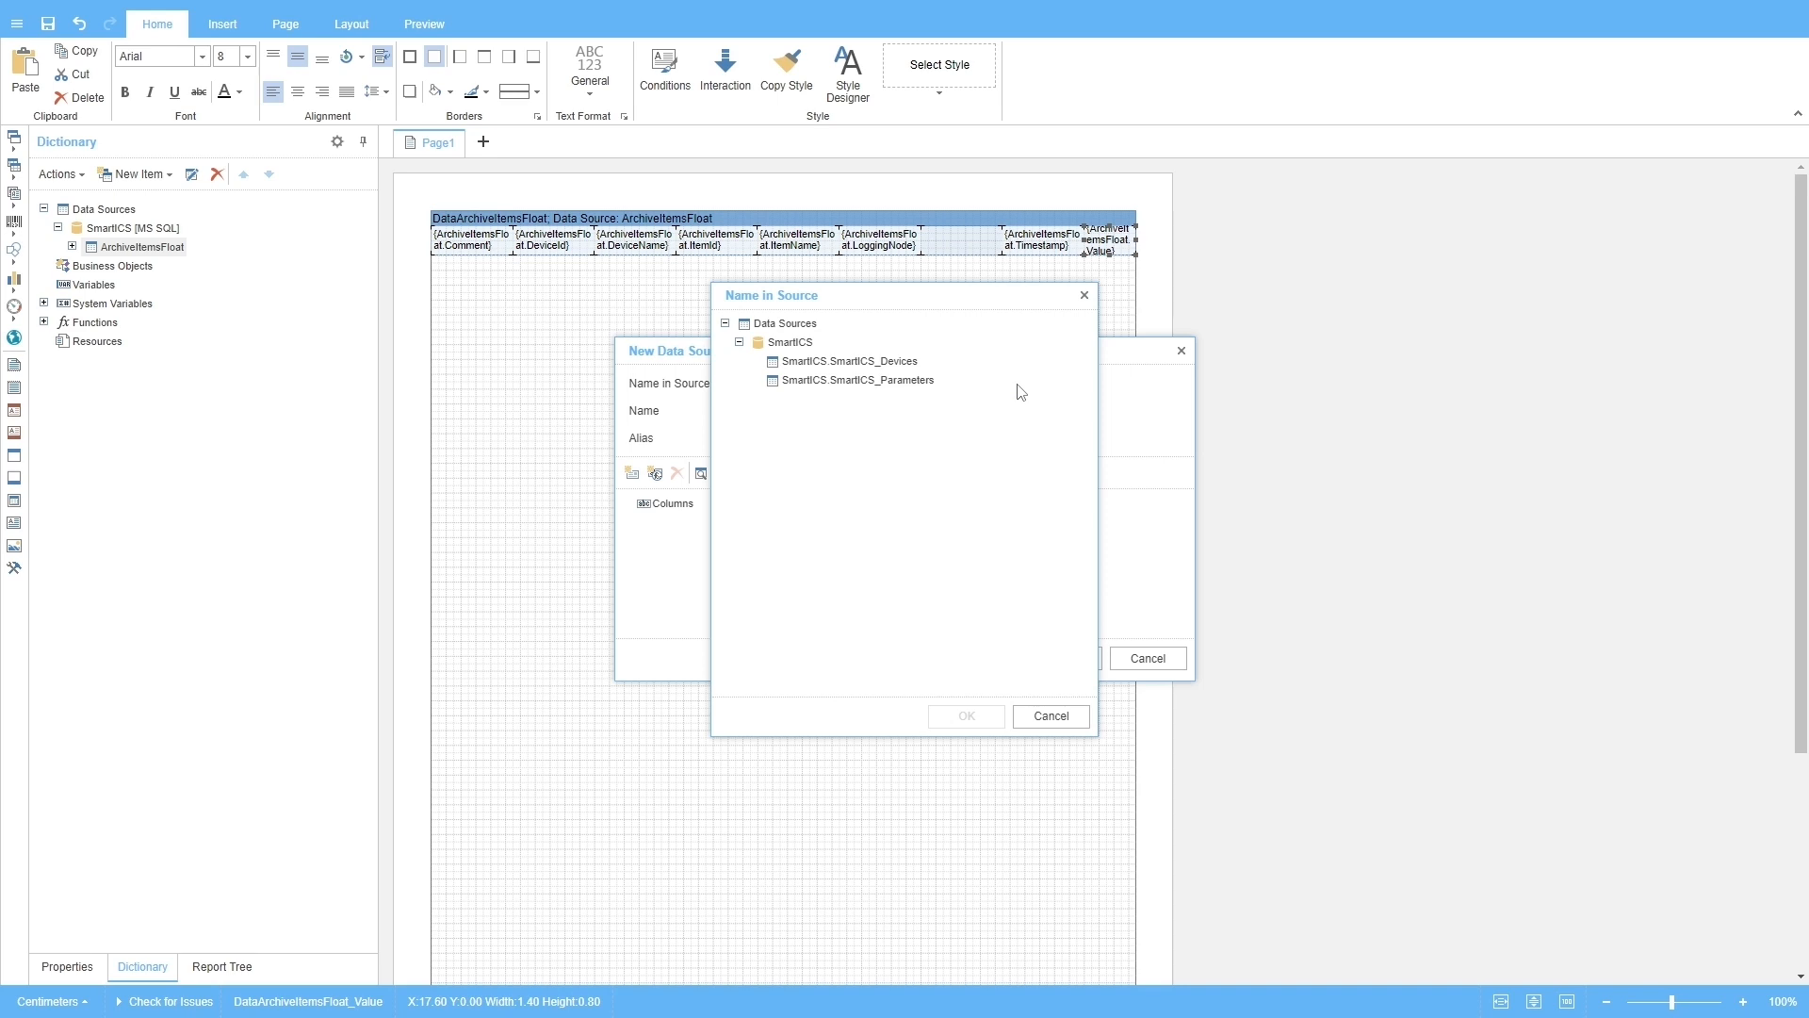
pyautogui.click(909, 361)
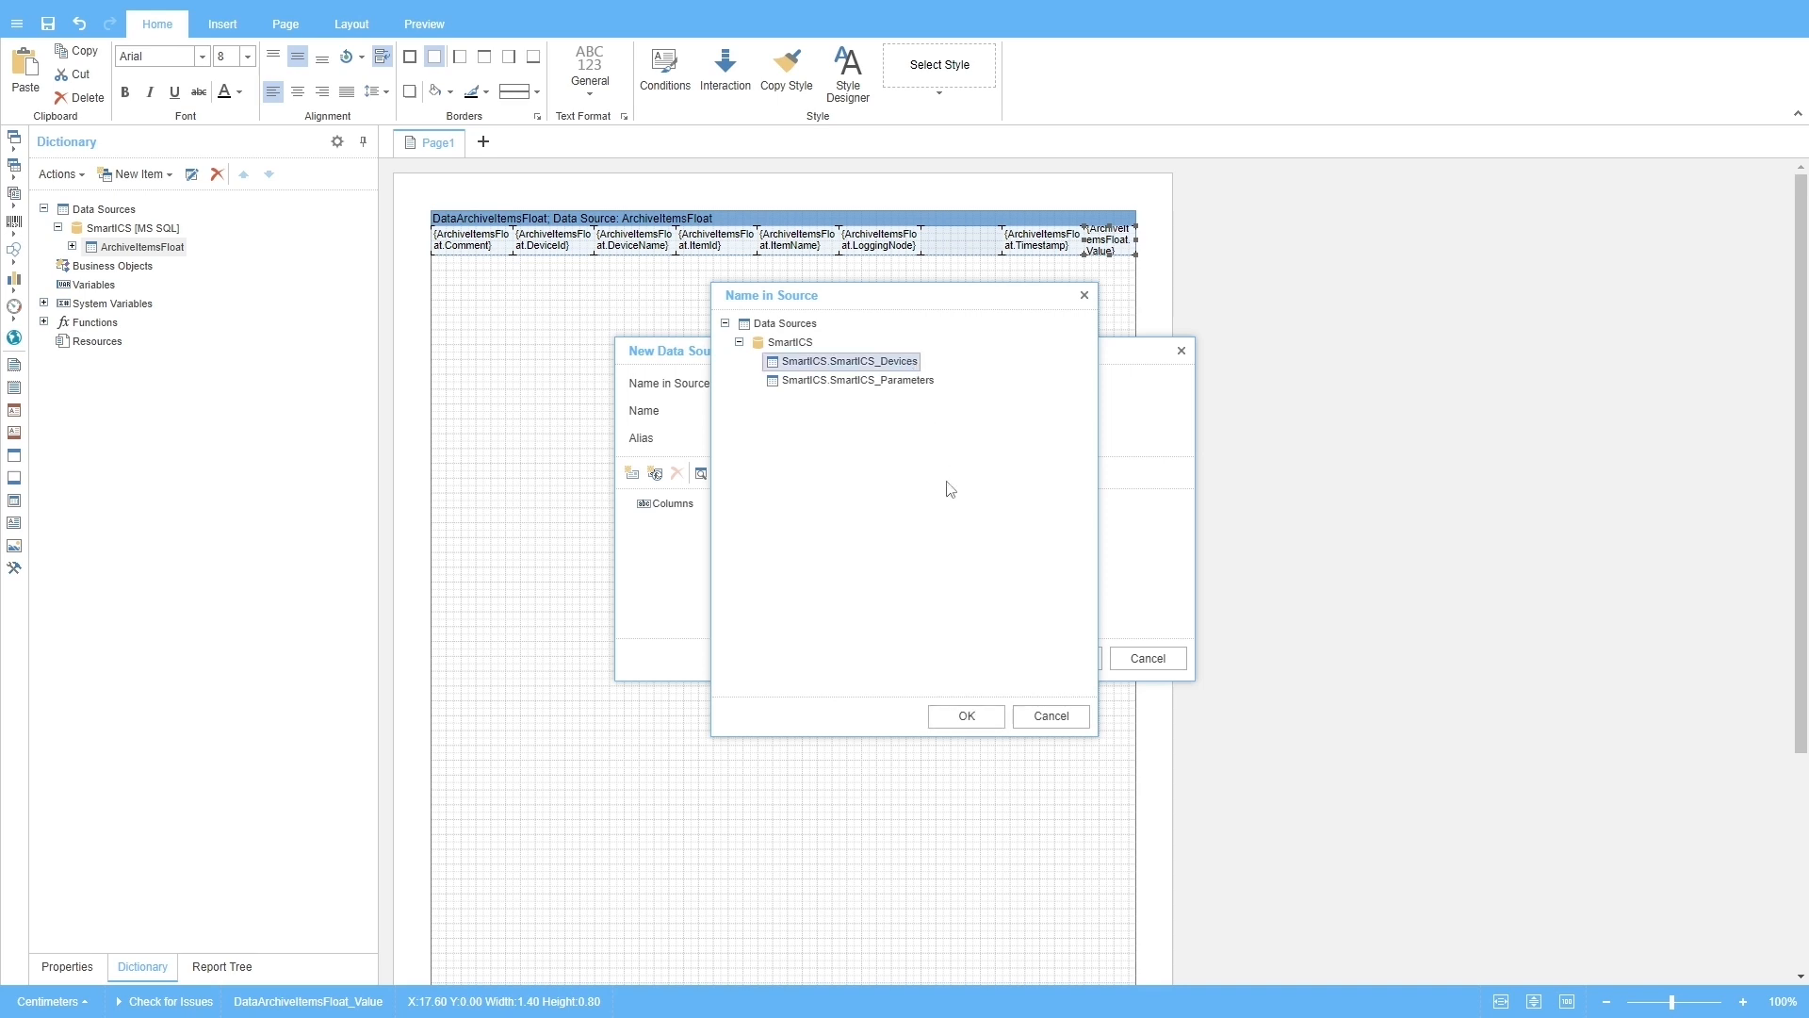
pyautogui.click(966, 716)
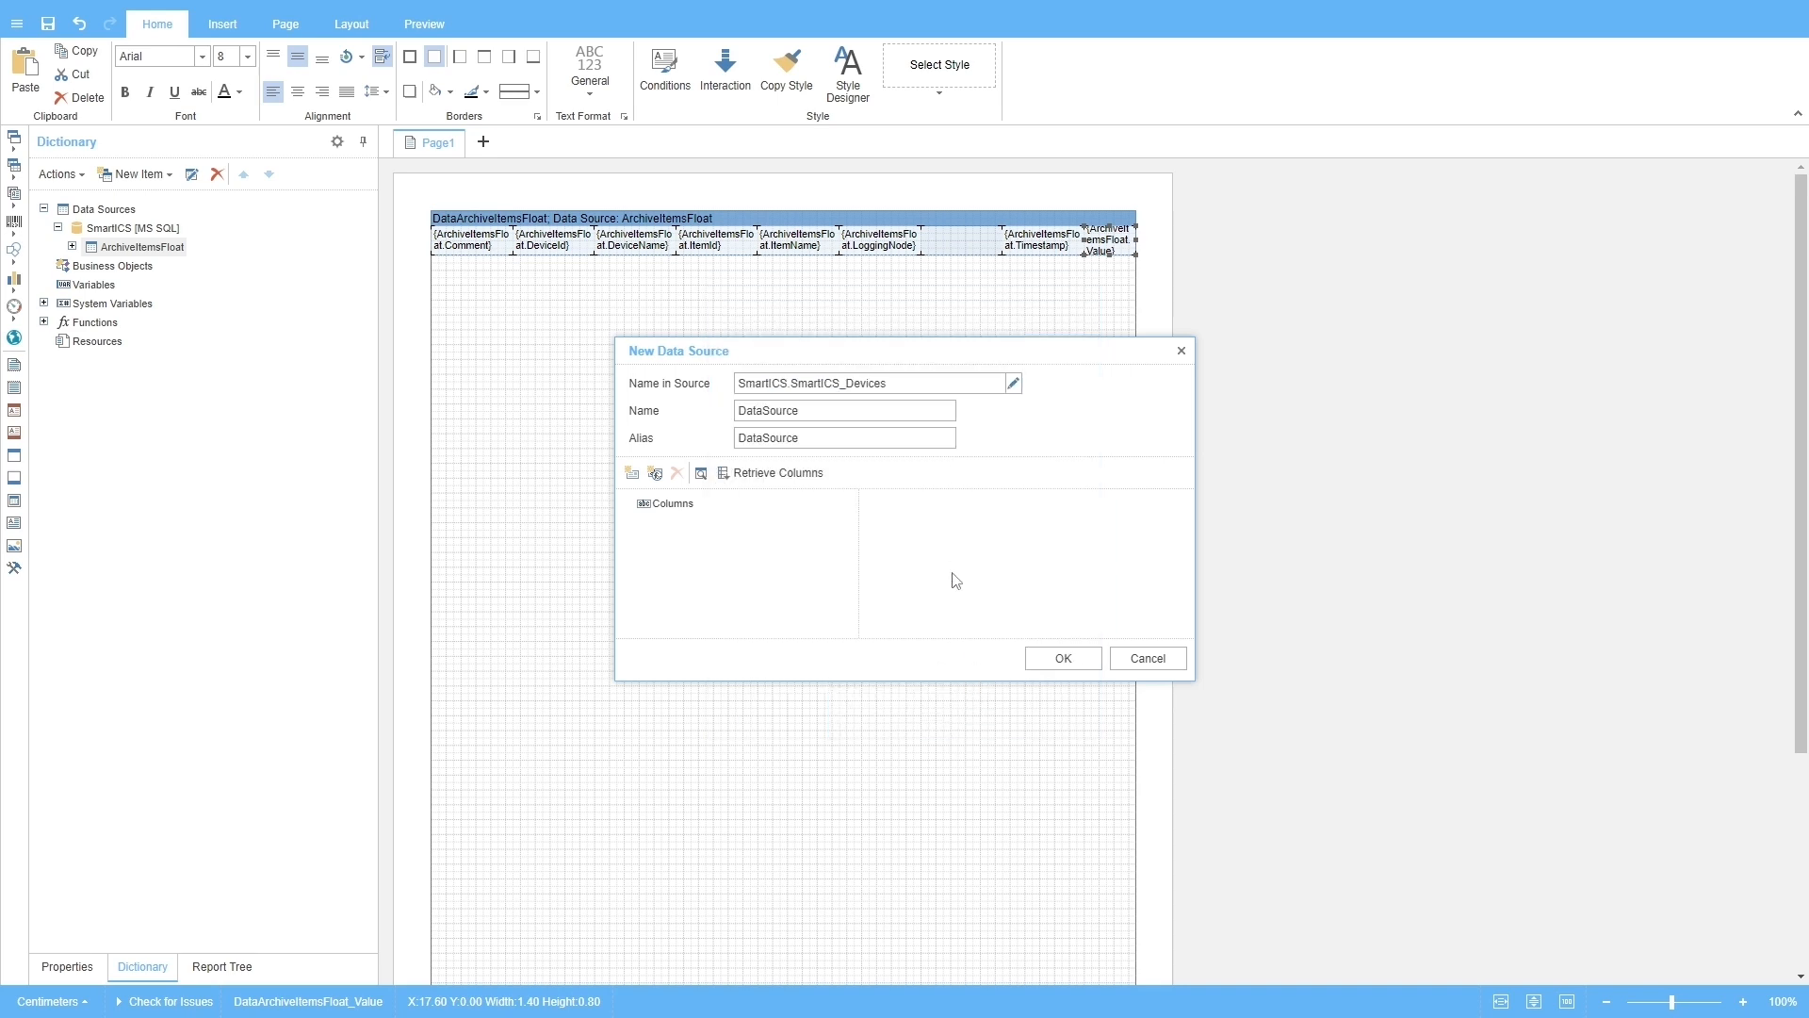
# - Set the new data source's name and alias to SmartICS_Devices, retrieve its columns and add it to the dictionary
pyautogui.moveTo(893, 390); pyautogui.dragTo(719, 421)
pyautogui.write('SmartICS_Devices')
pyautogui.click(820, 437)
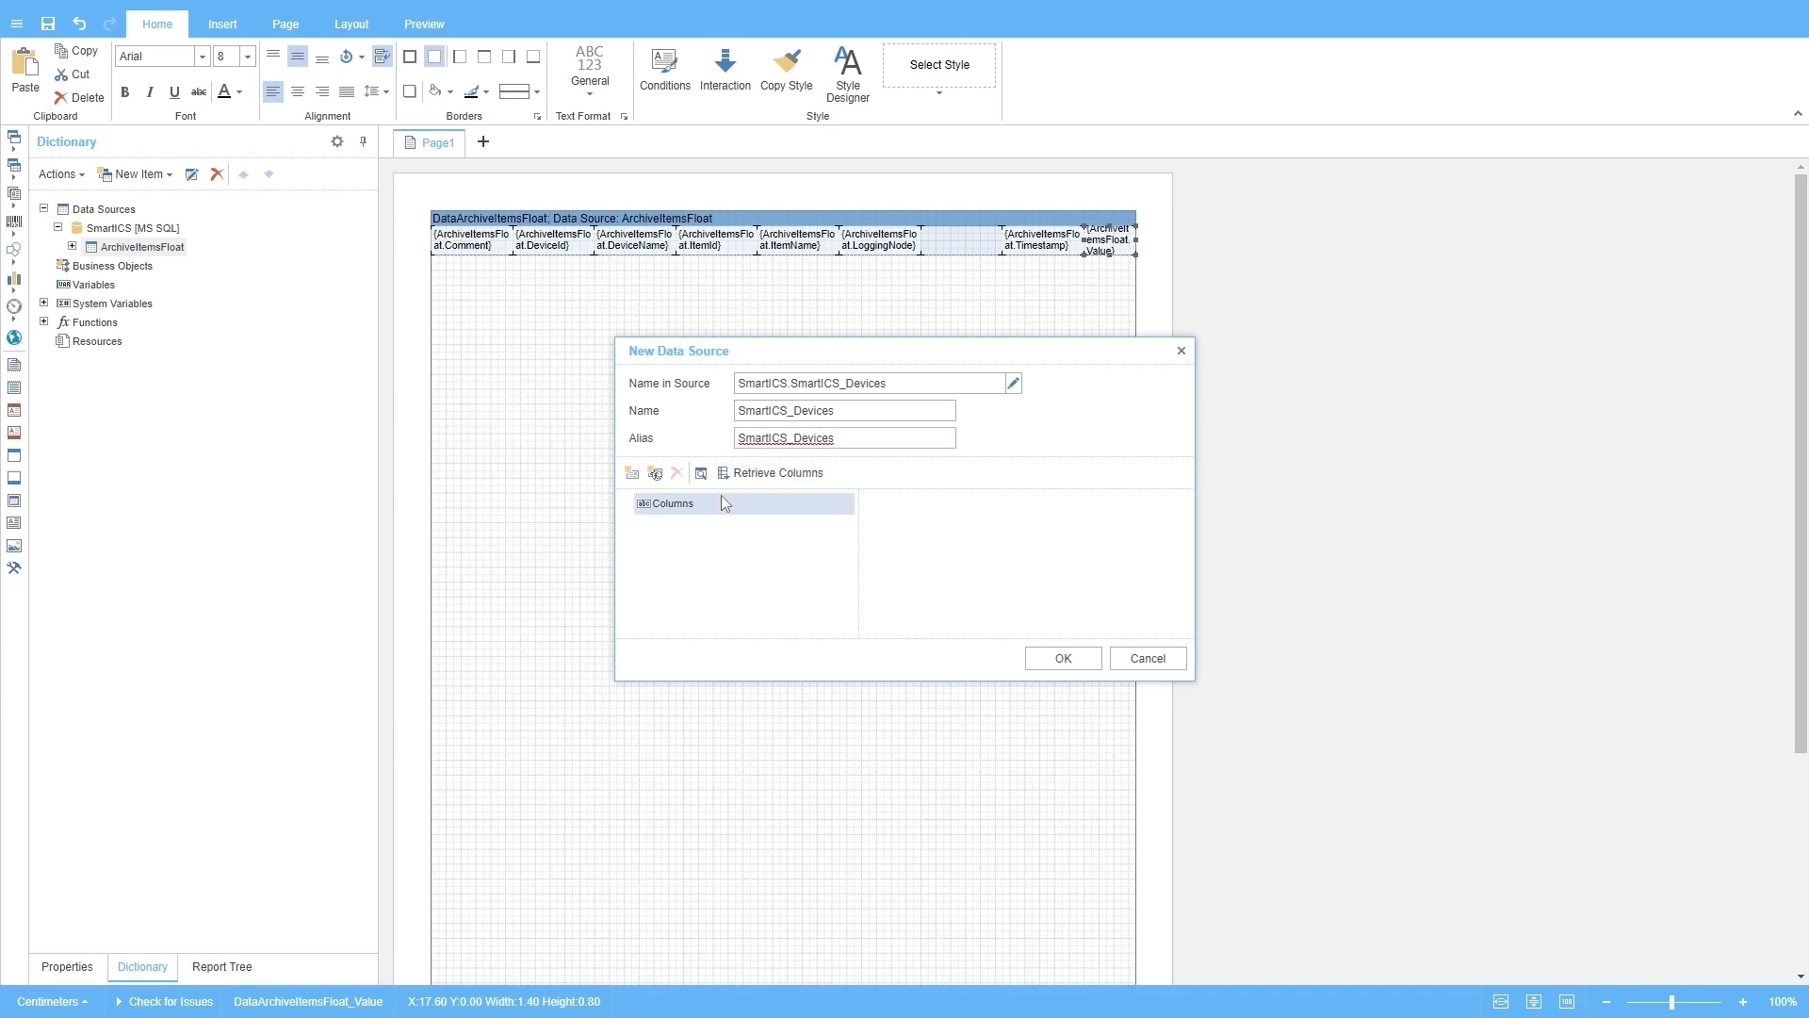
pyautogui.click(660, 505)
pyautogui.click(779, 476)
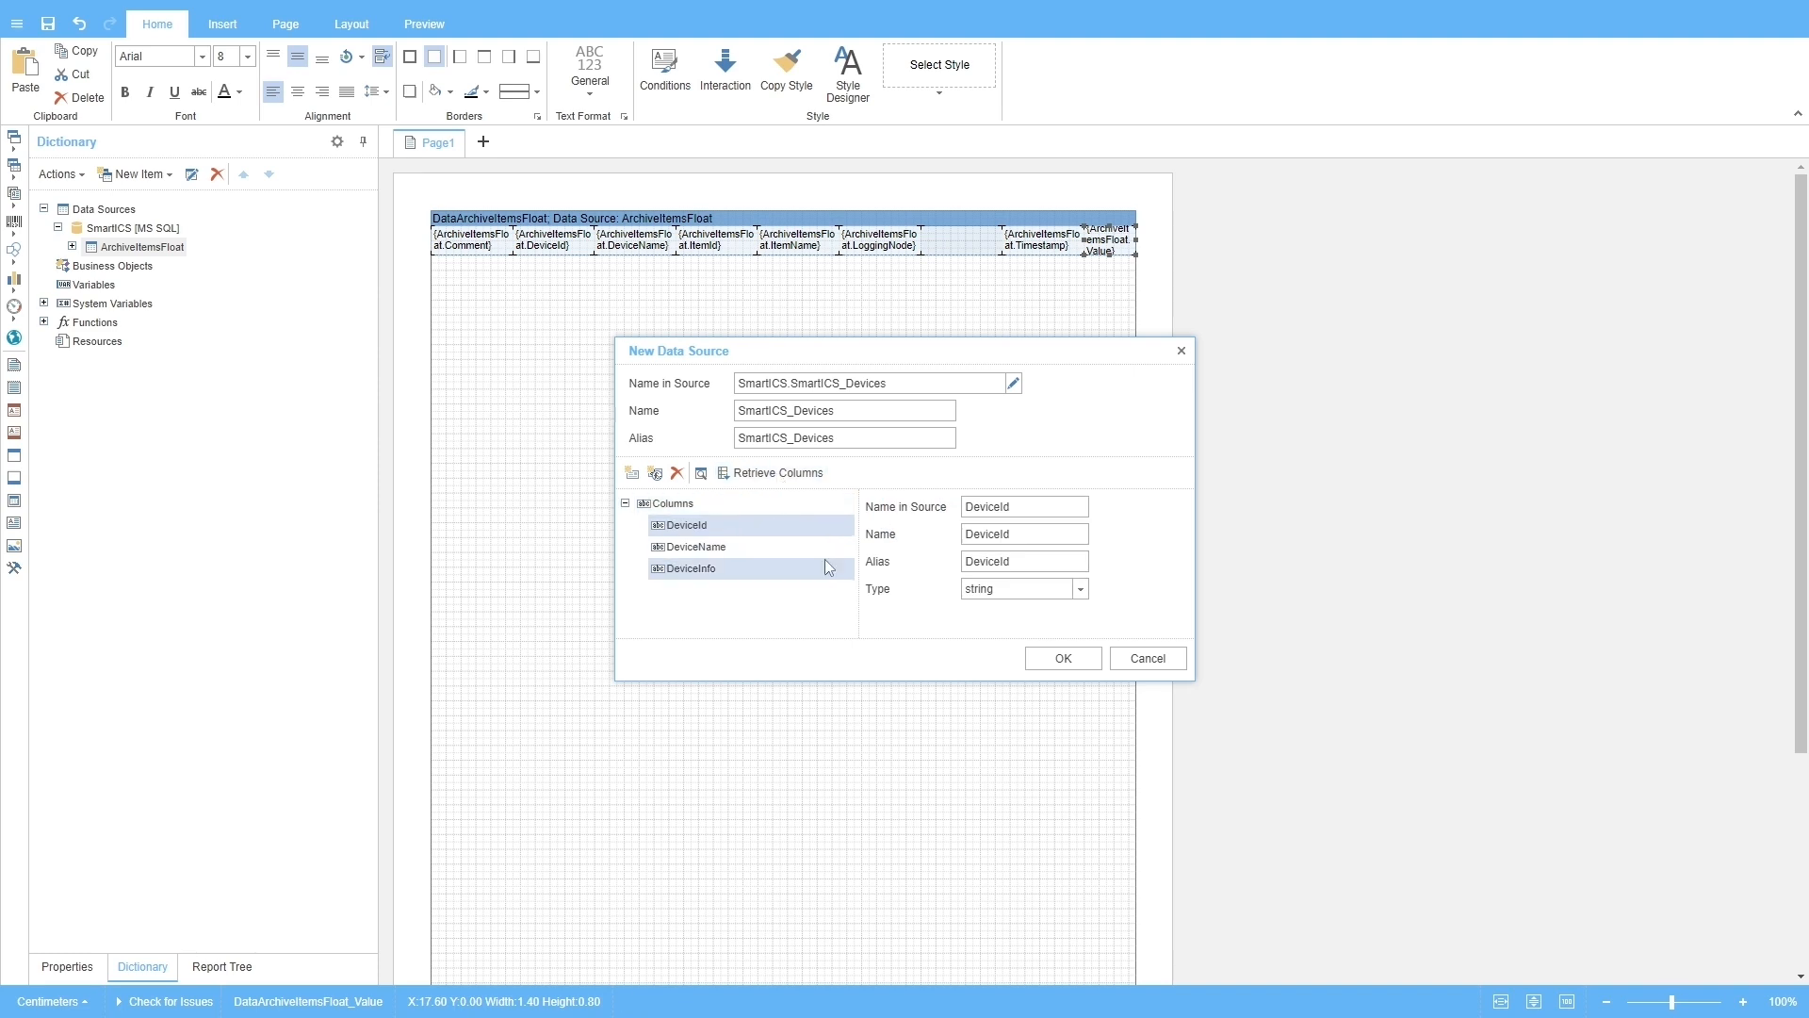
pyautogui.click(1060, 654)
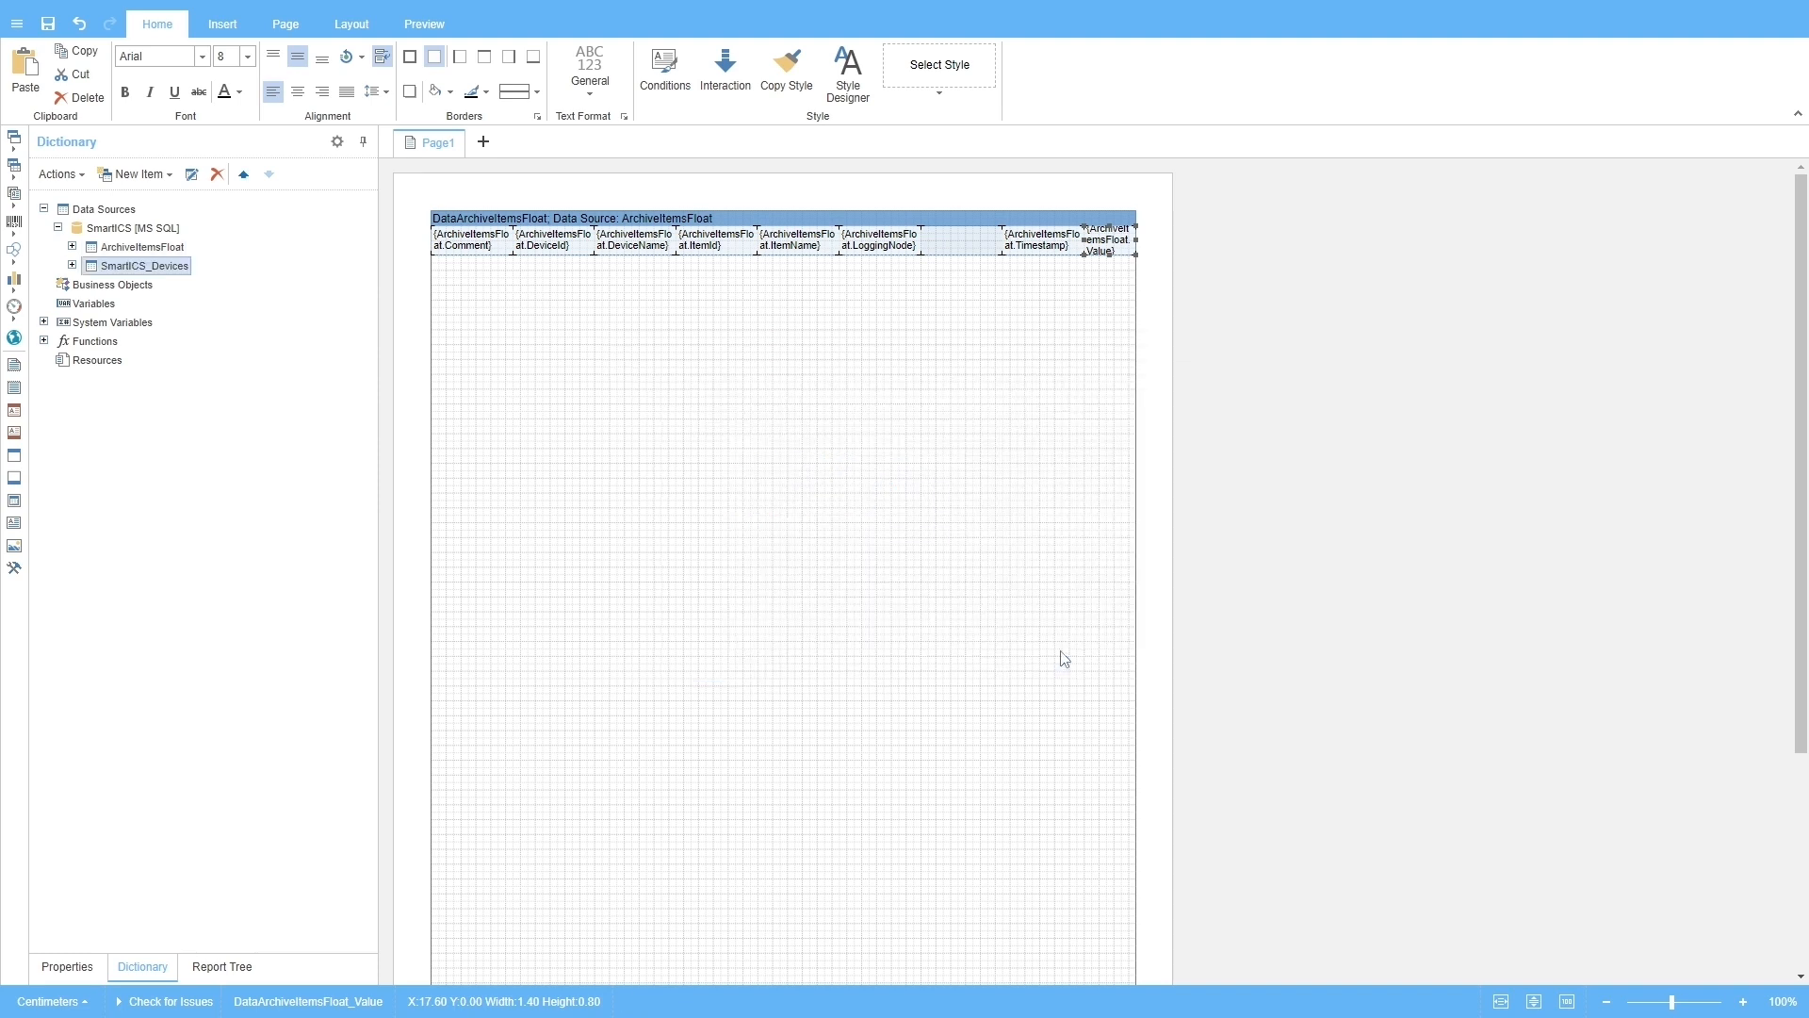
# - Start another new data source from DataSet, DataTables, bound to SmartICS.SmartICS_Parameters
pyautogui.click(155, 175)
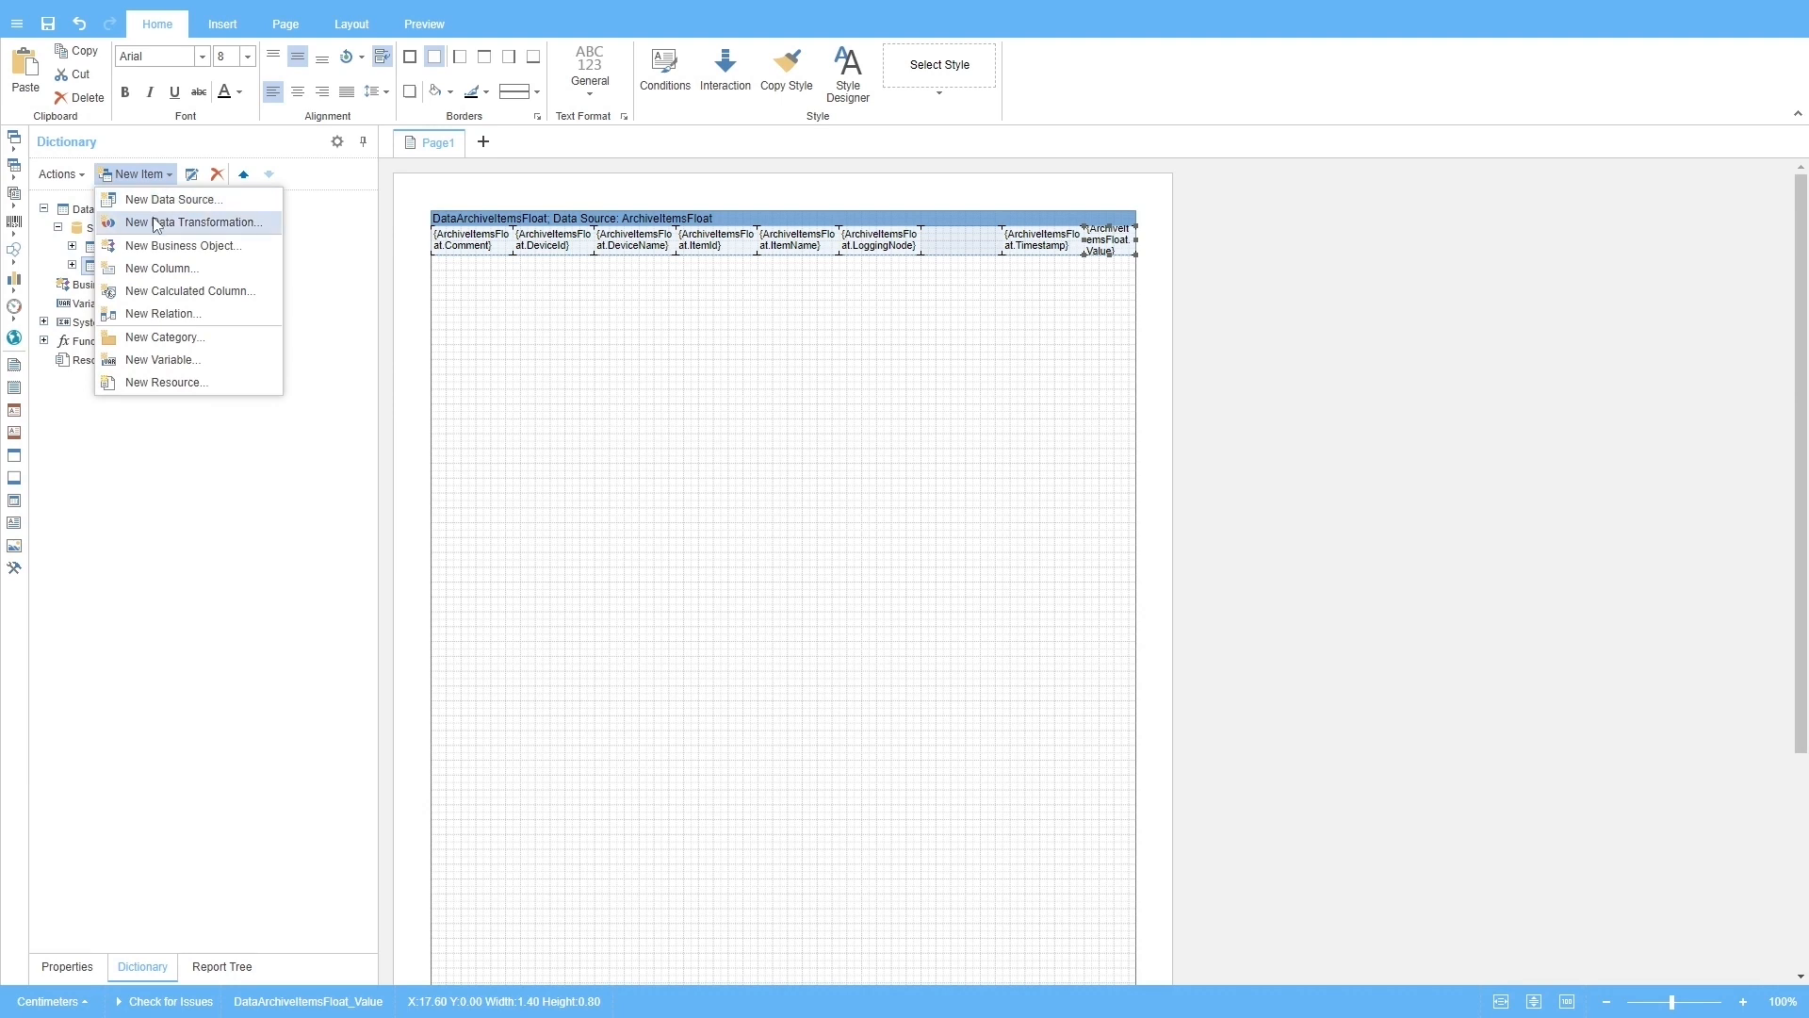
pyautogui.click(160, 201)
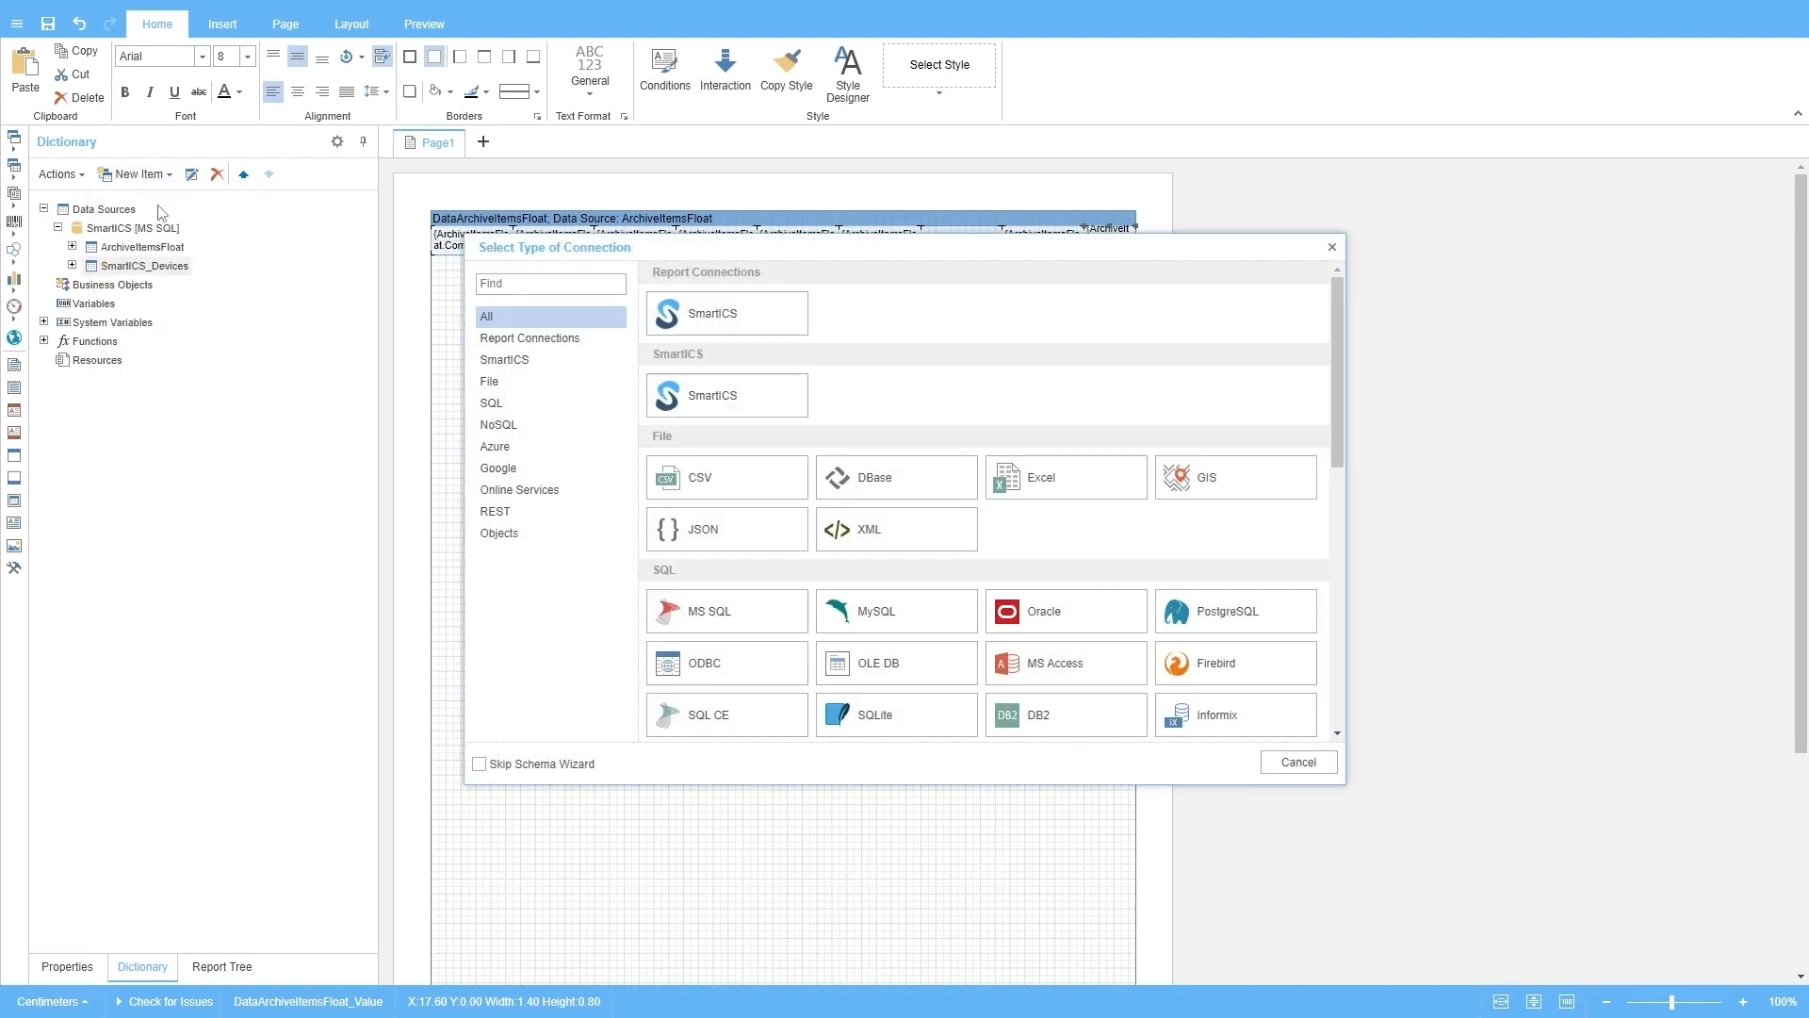
pyautogui.click(499, 533)
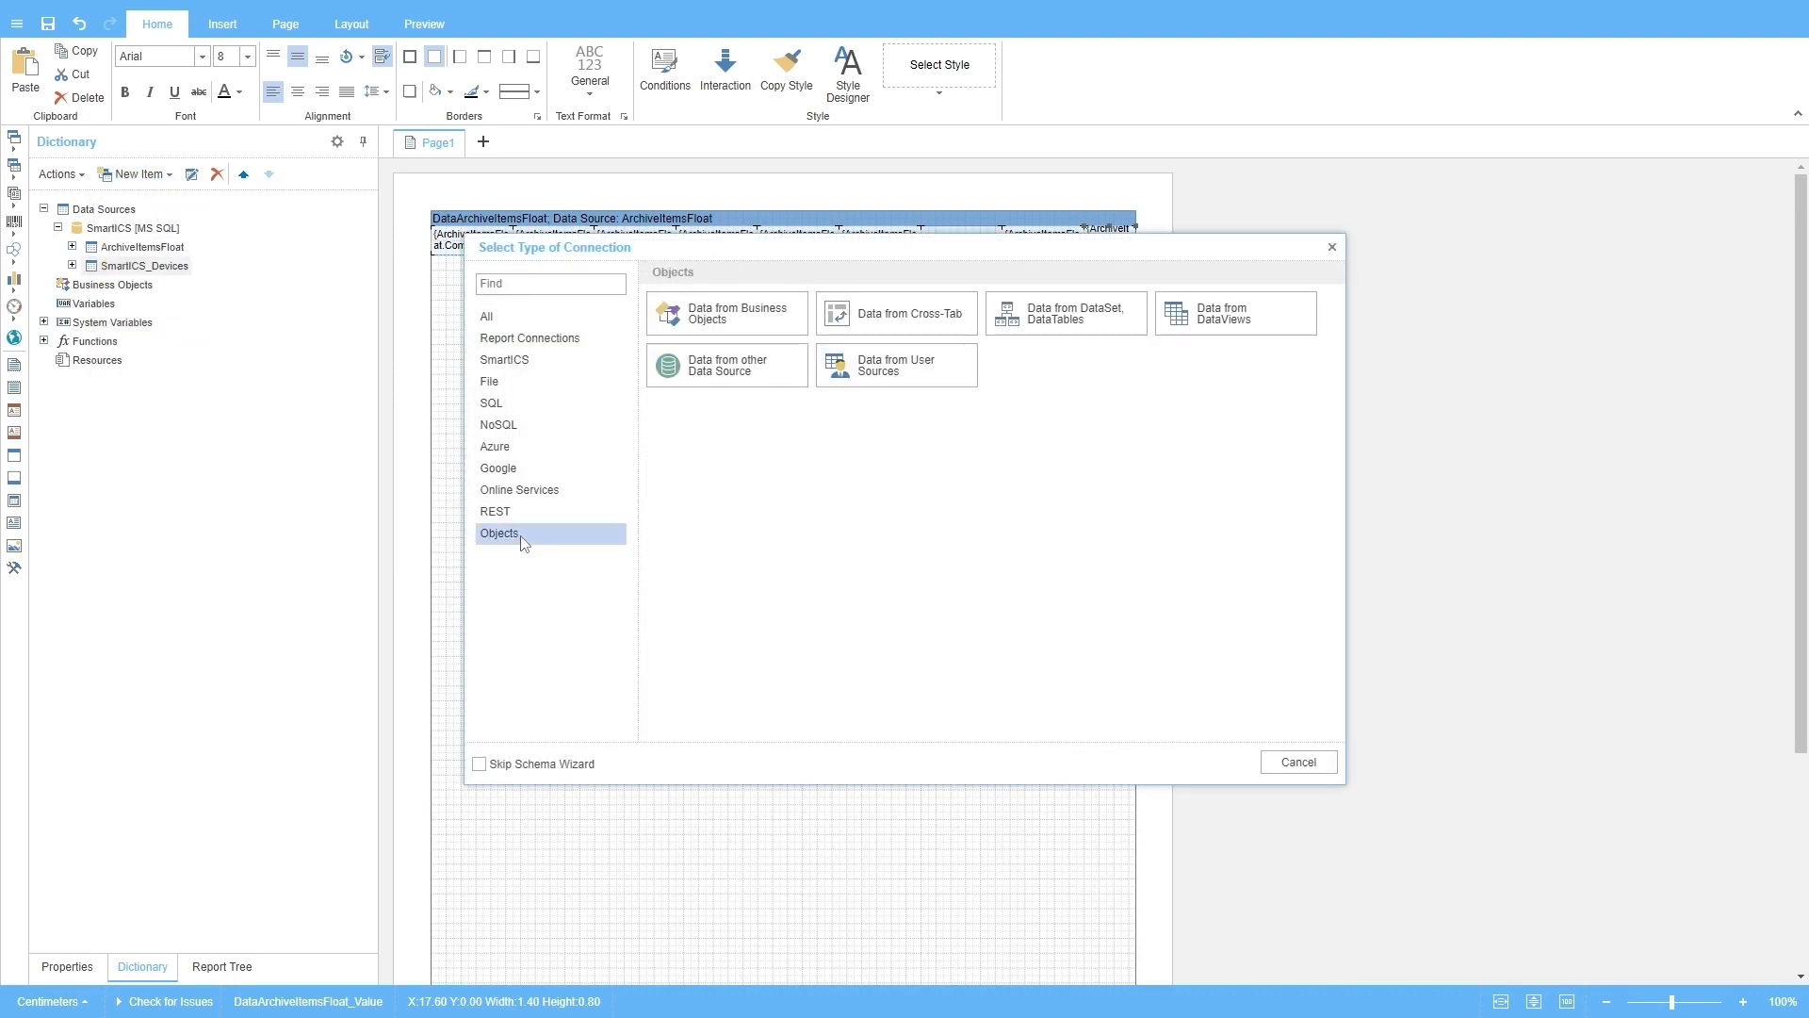
pyautogui.click(1071, 319)
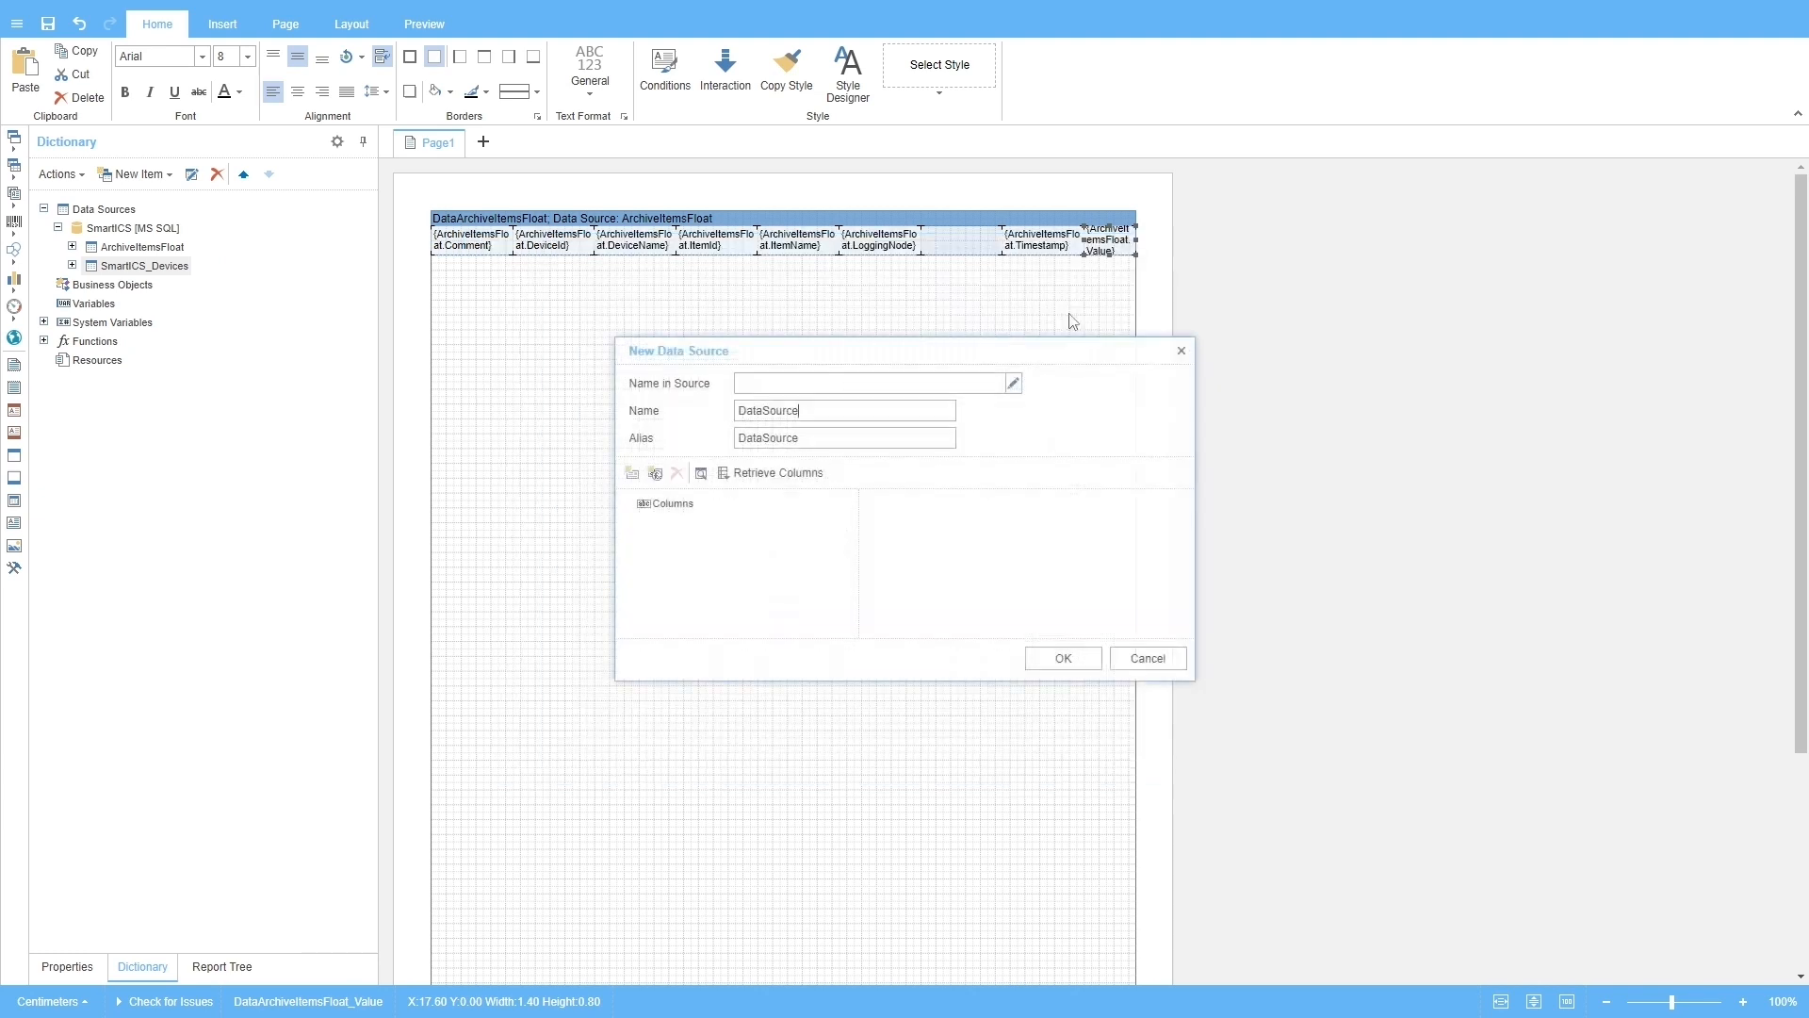
pyautogui.click(1013, 383)
pyautogui.click(912, 380)
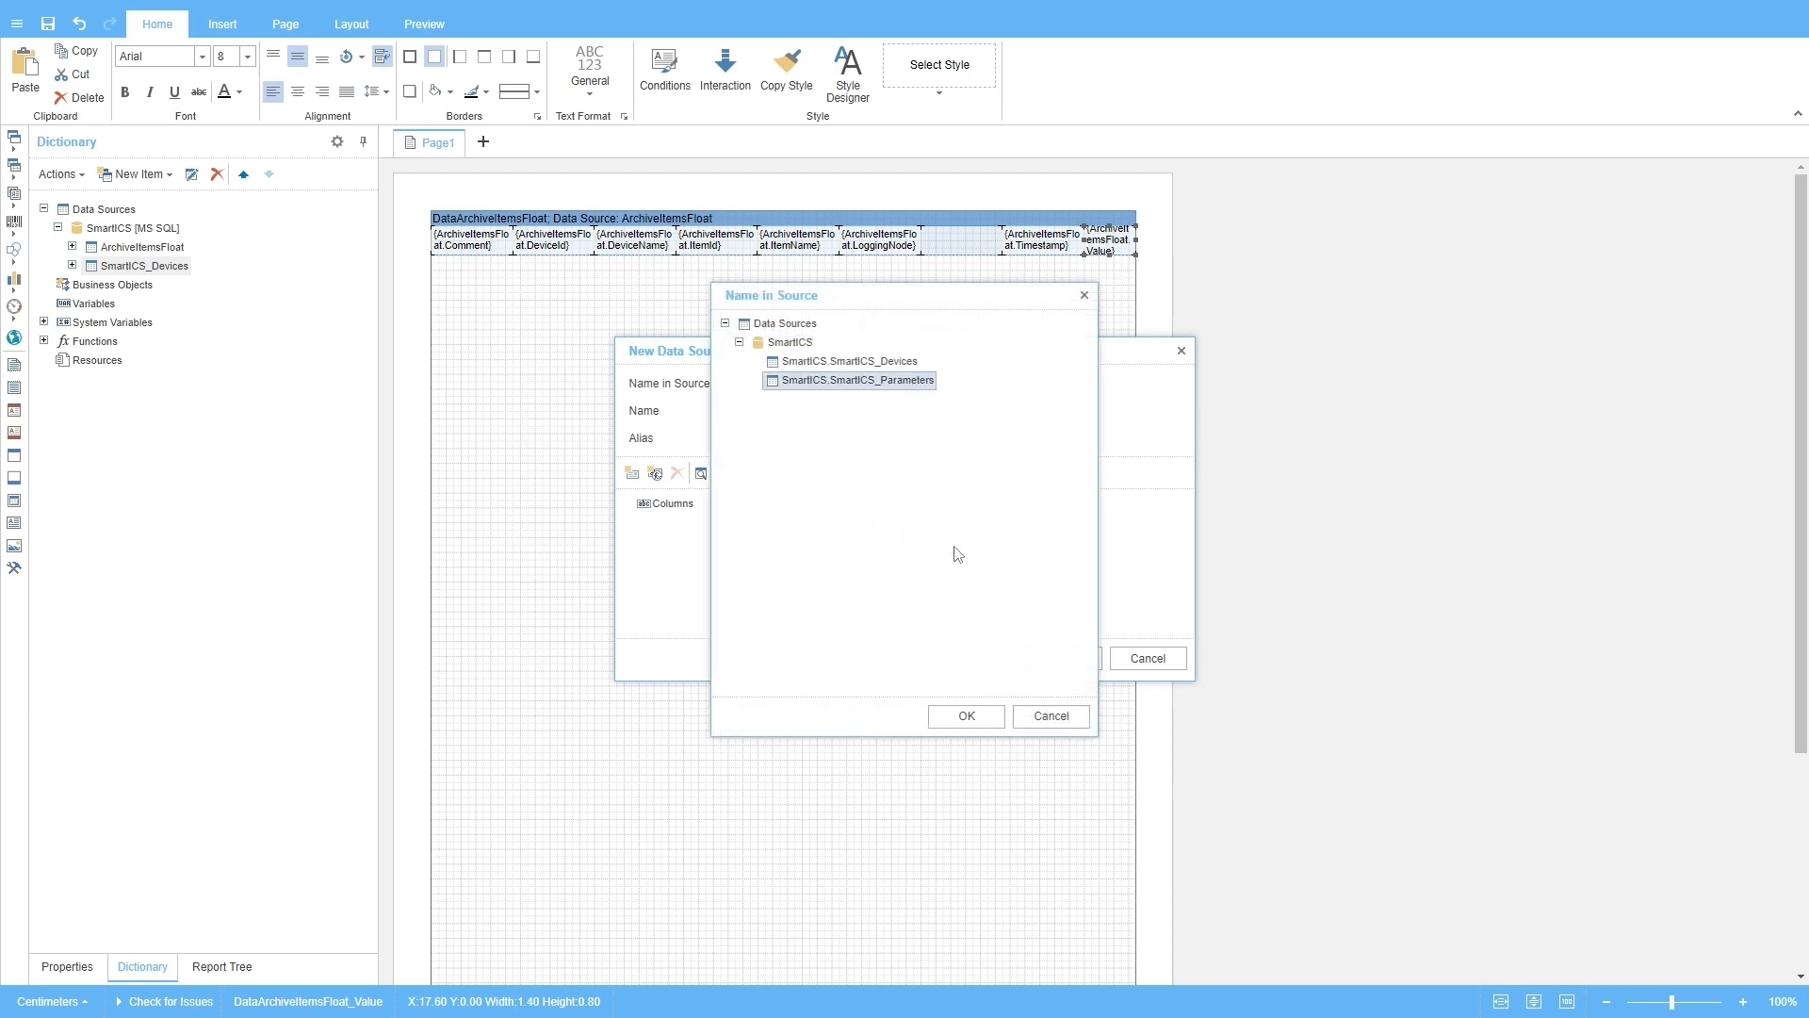
pyautogui.click(963, 719)
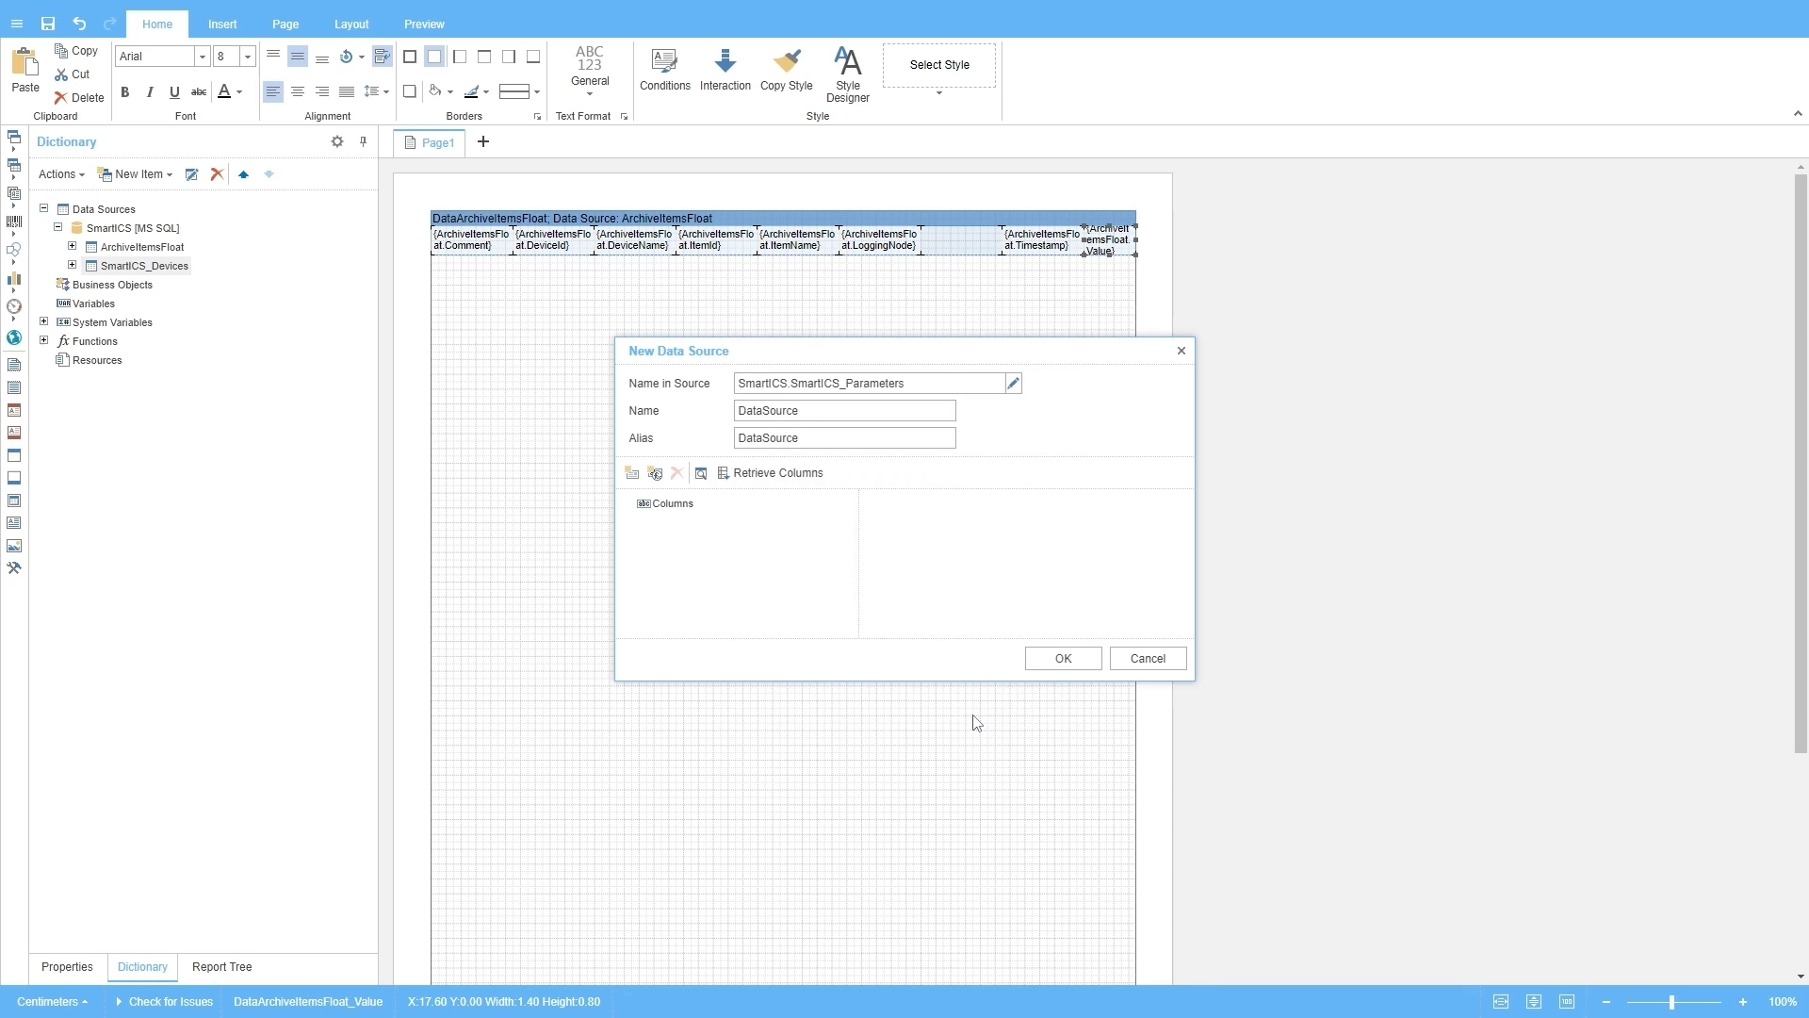
# - Set the second data source's name and alias to SmartICS_Parameters, retrieve its columns and add it to the dictionary
pyautogui.moveTo(908, 384); pyautogui.dragTo(796, 389)
pyautogui.hotkey('ctrl', 'c')
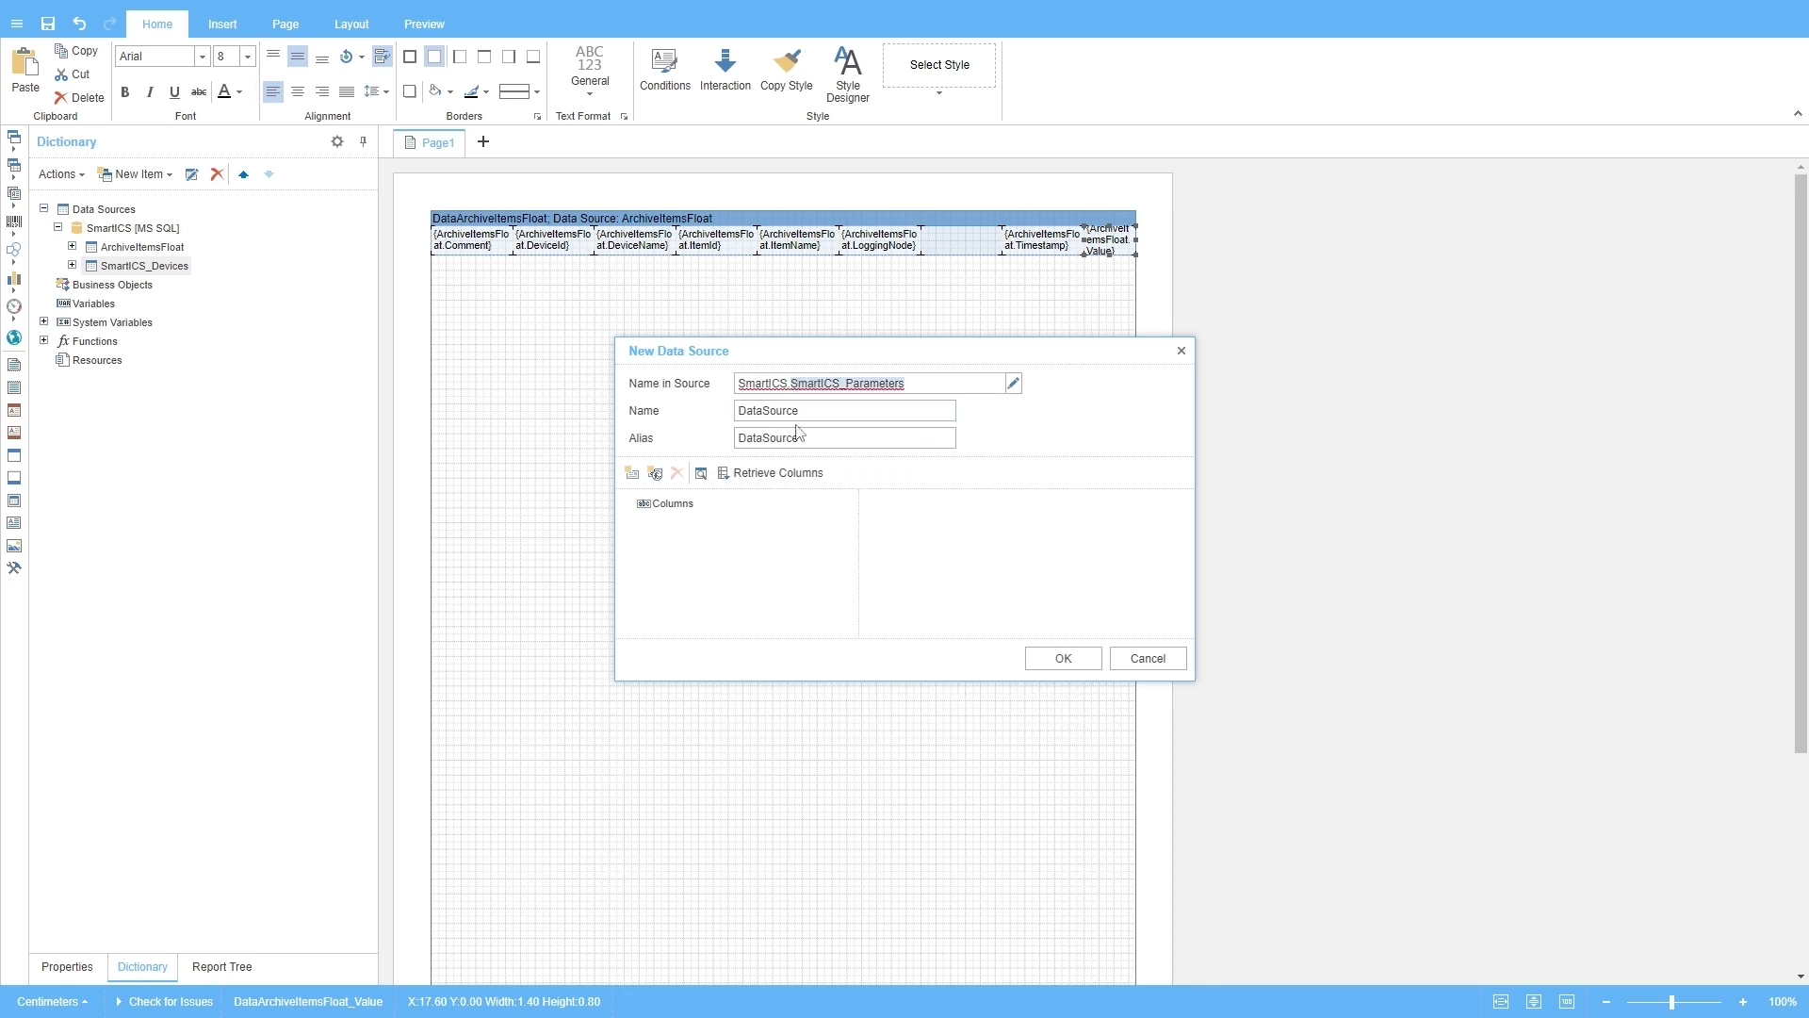
pyautogui.click(815, 414)
pyautogui.hotkey('ctrl', 'a')
pyautogui.hotkey('ctrl', 'v')
pyautogui.click(754, 435)
pyautogui.hotkey('ctrl', 'a')
pyautogui.hotkey('ctrl', 'v')
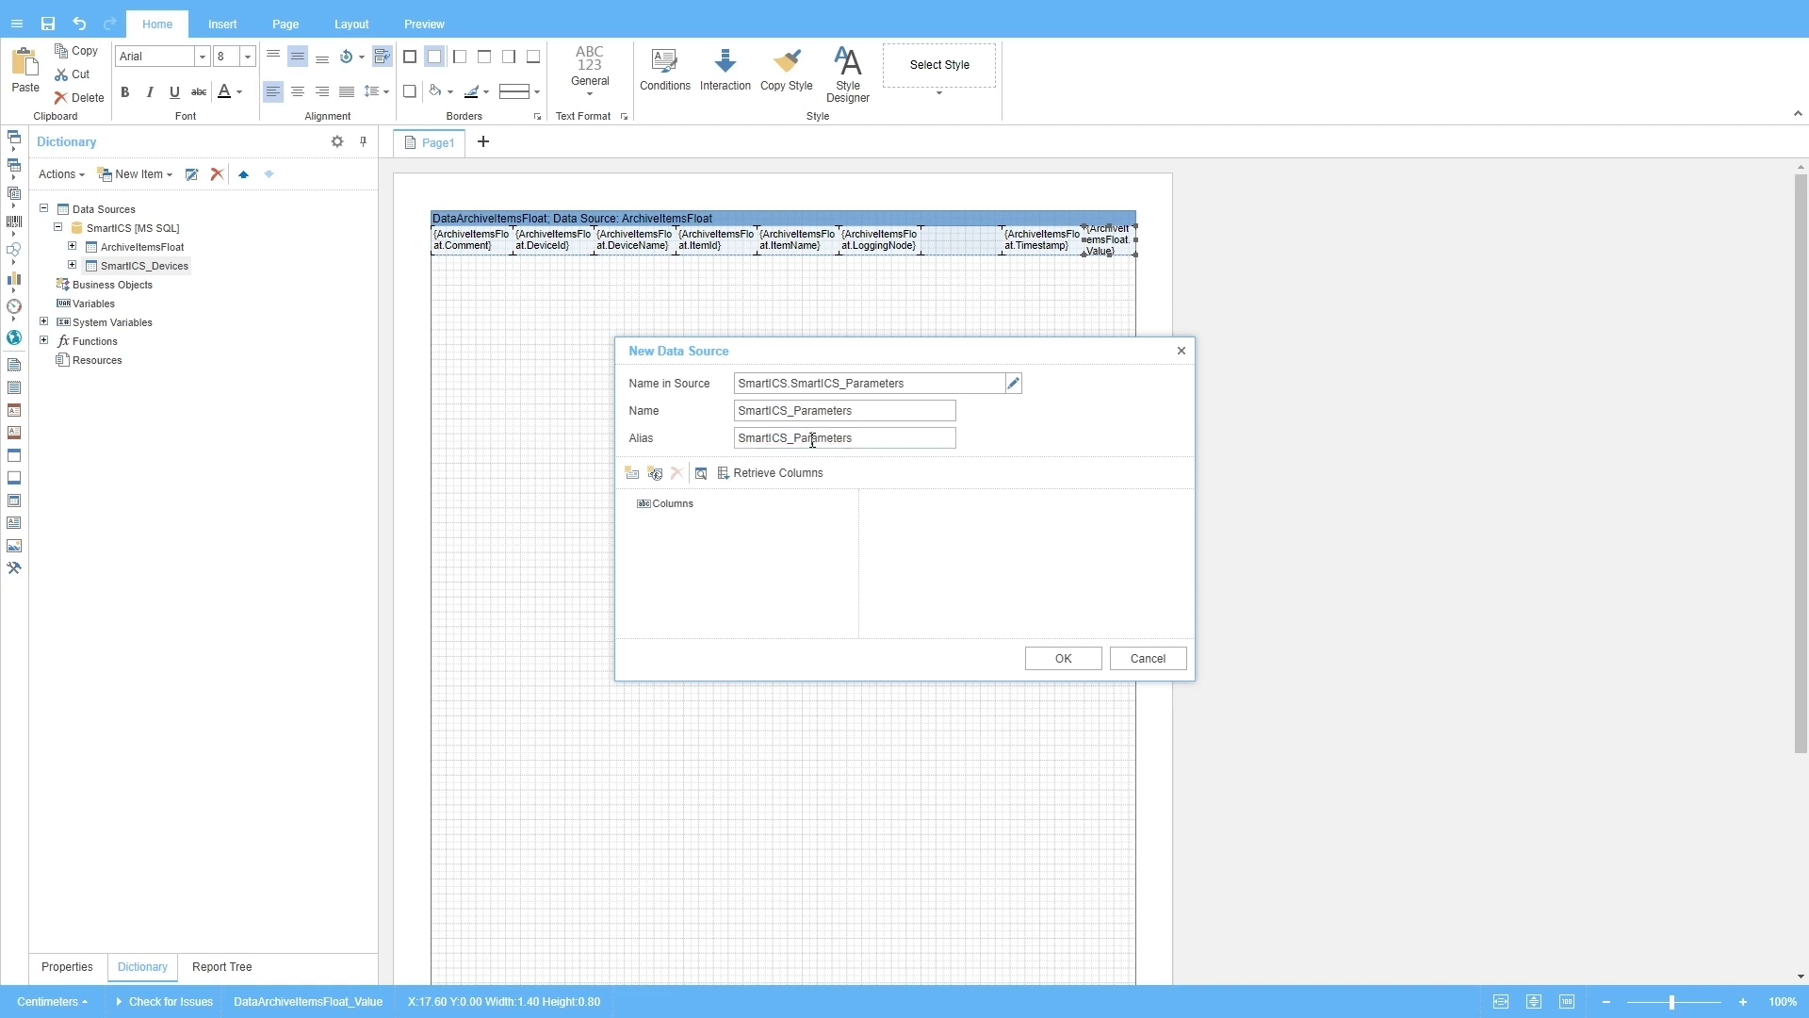
pyautogui.click(787, 484)
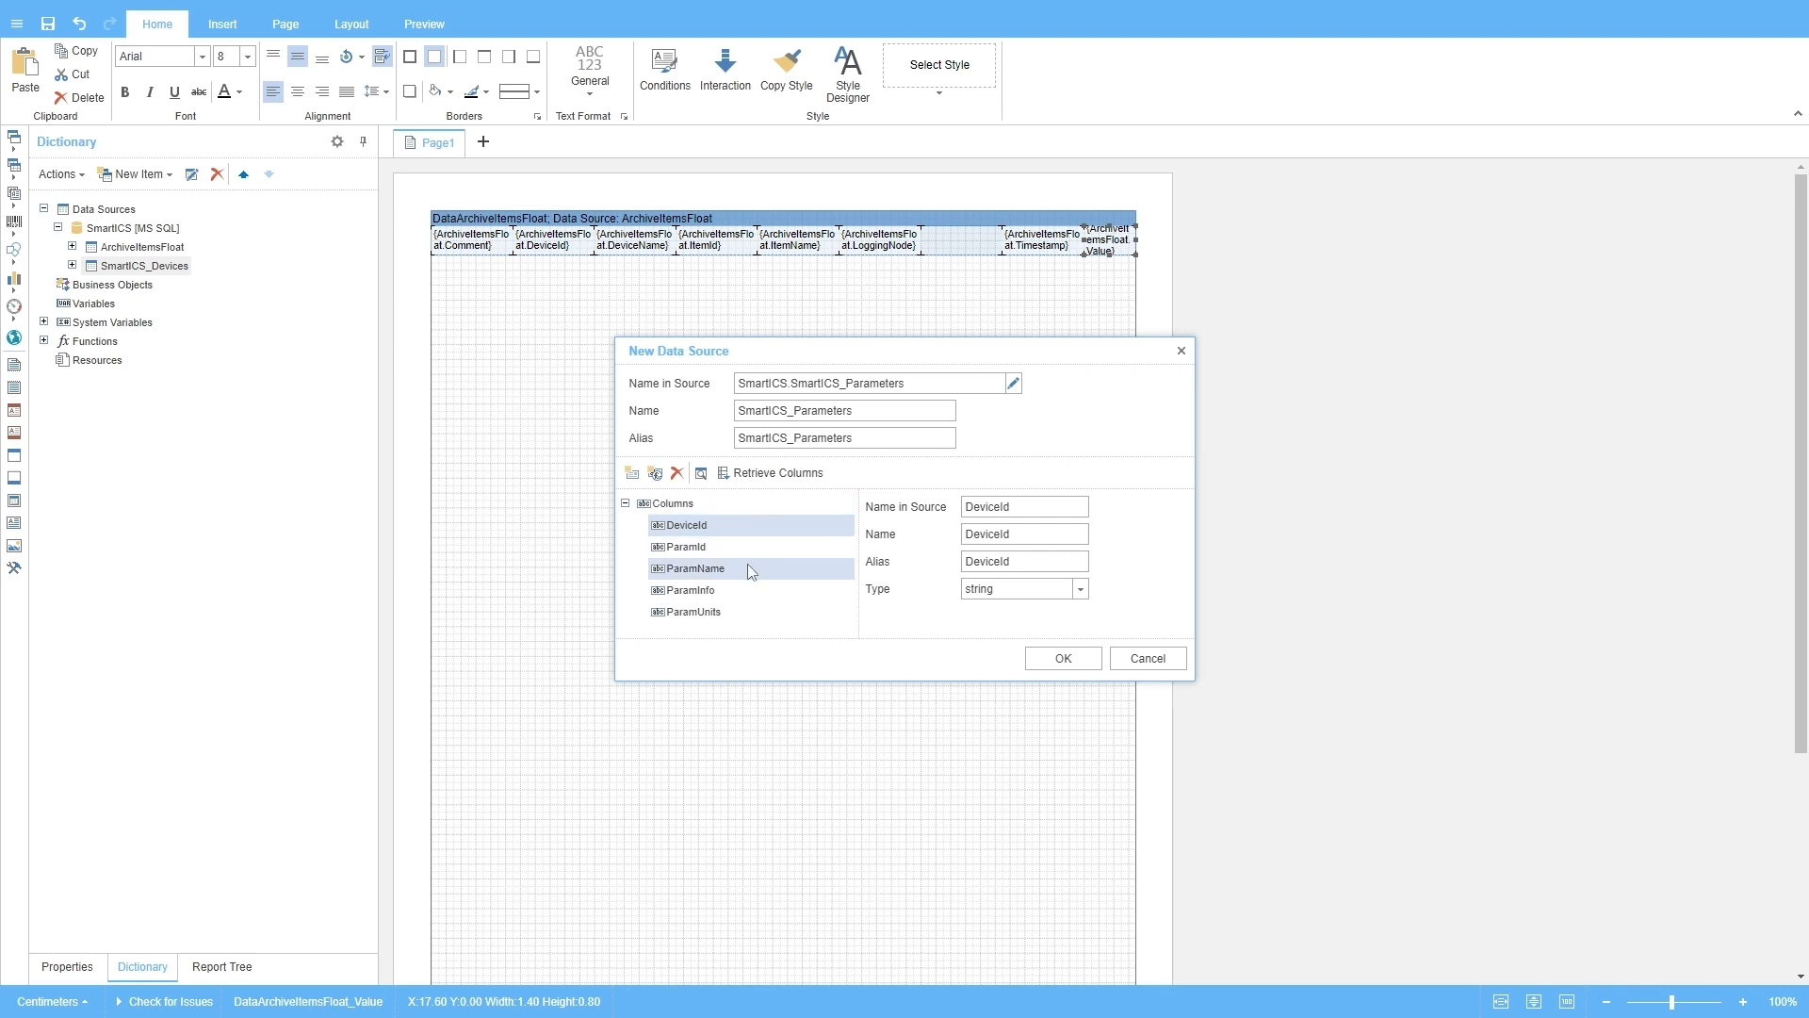
pyautogui.click(1064, 659)
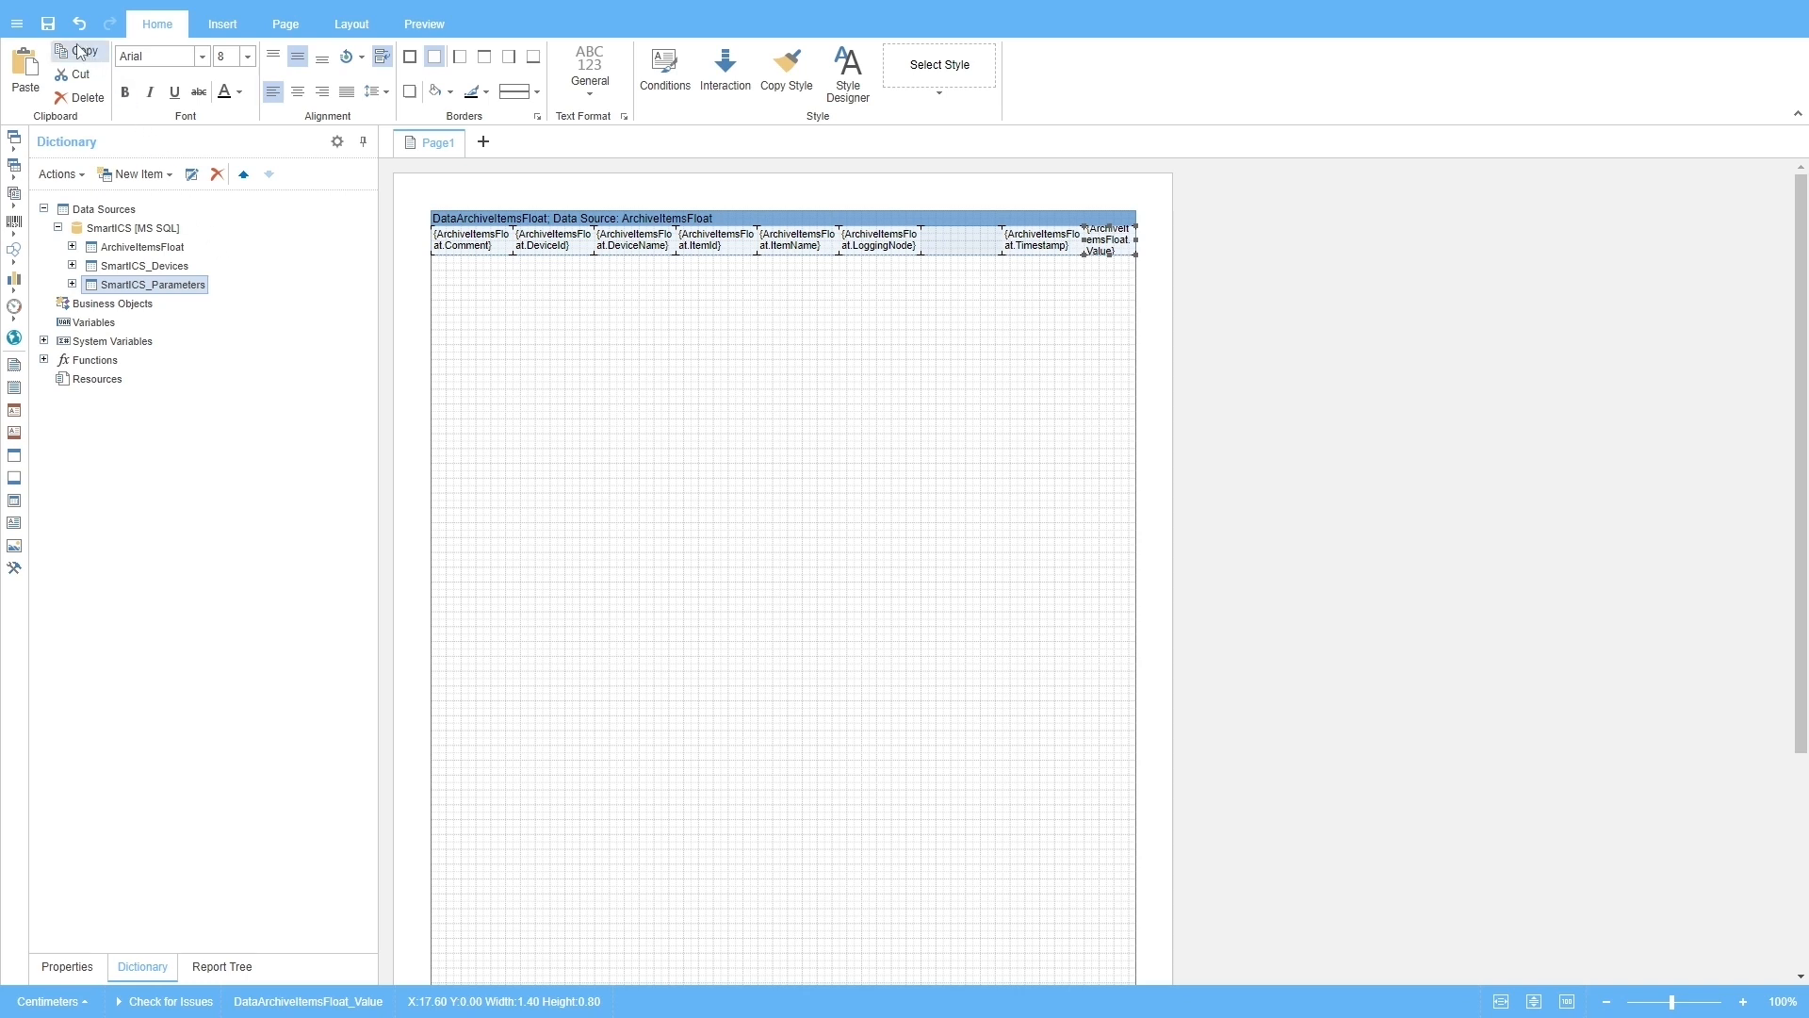
# - Save the report template with the added device and parameter data sources
pyautogui.click(49, 25)
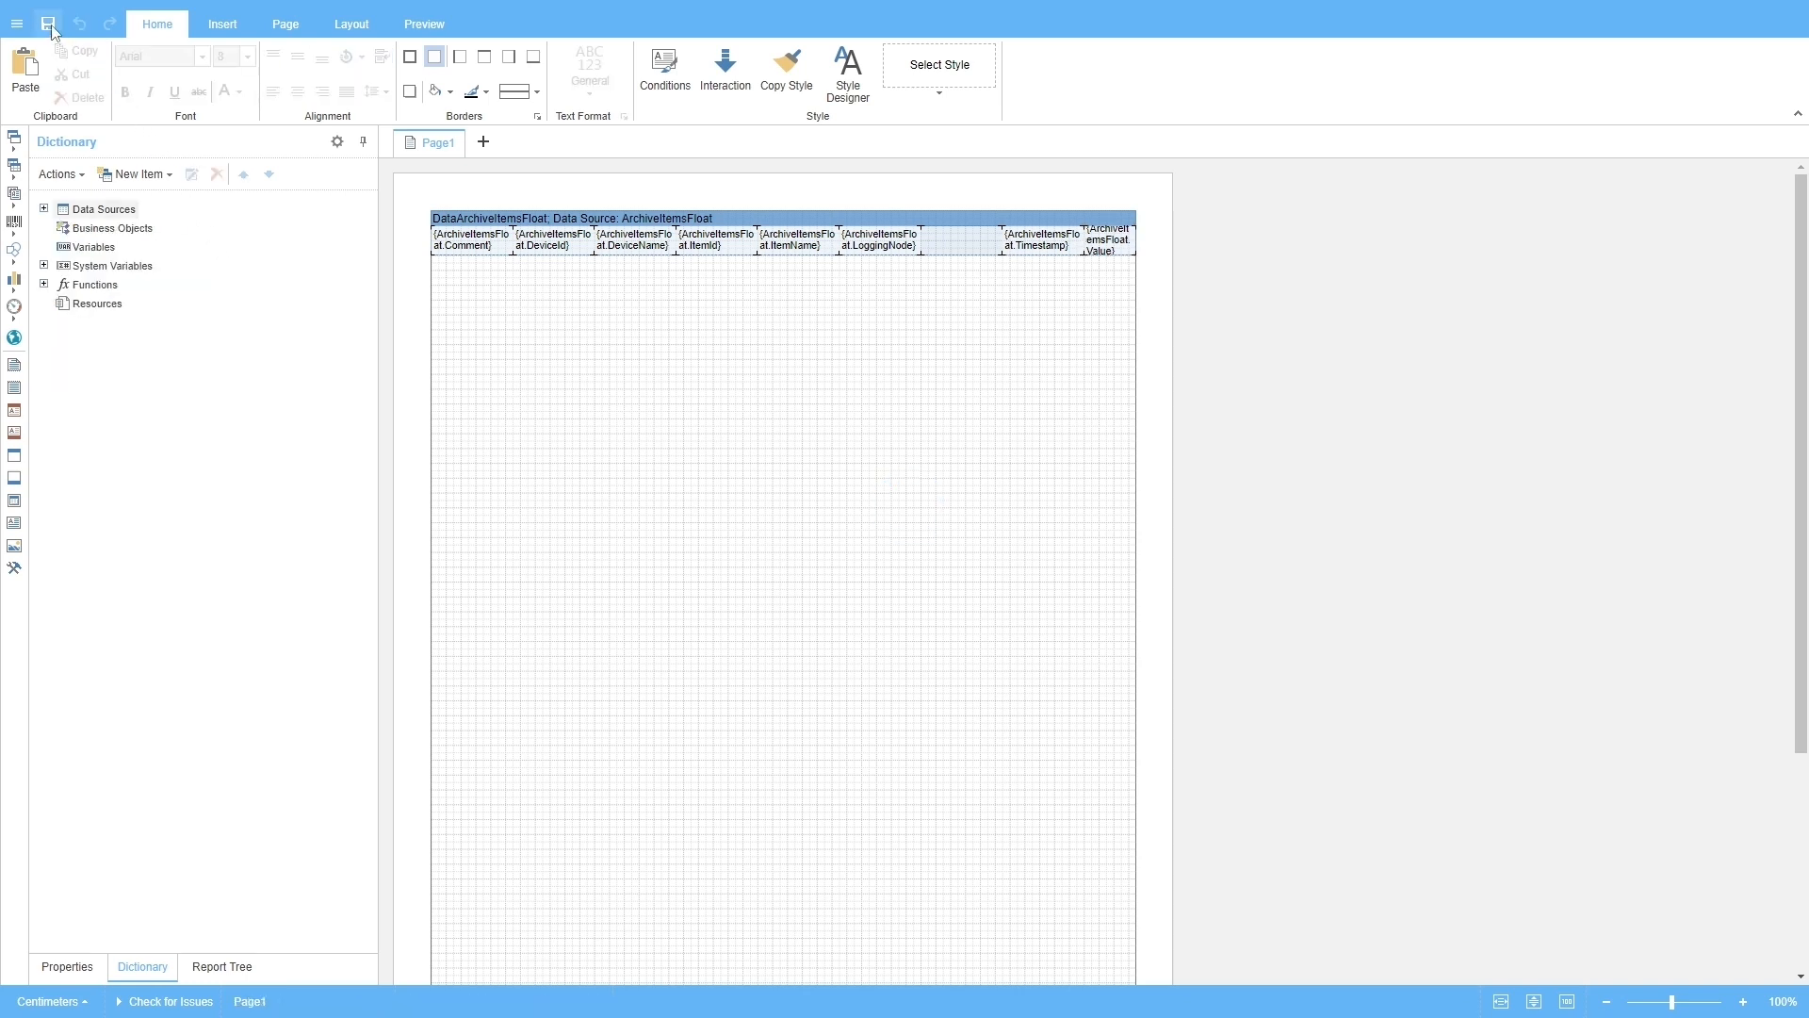
pyautogui.click(1370, 370)
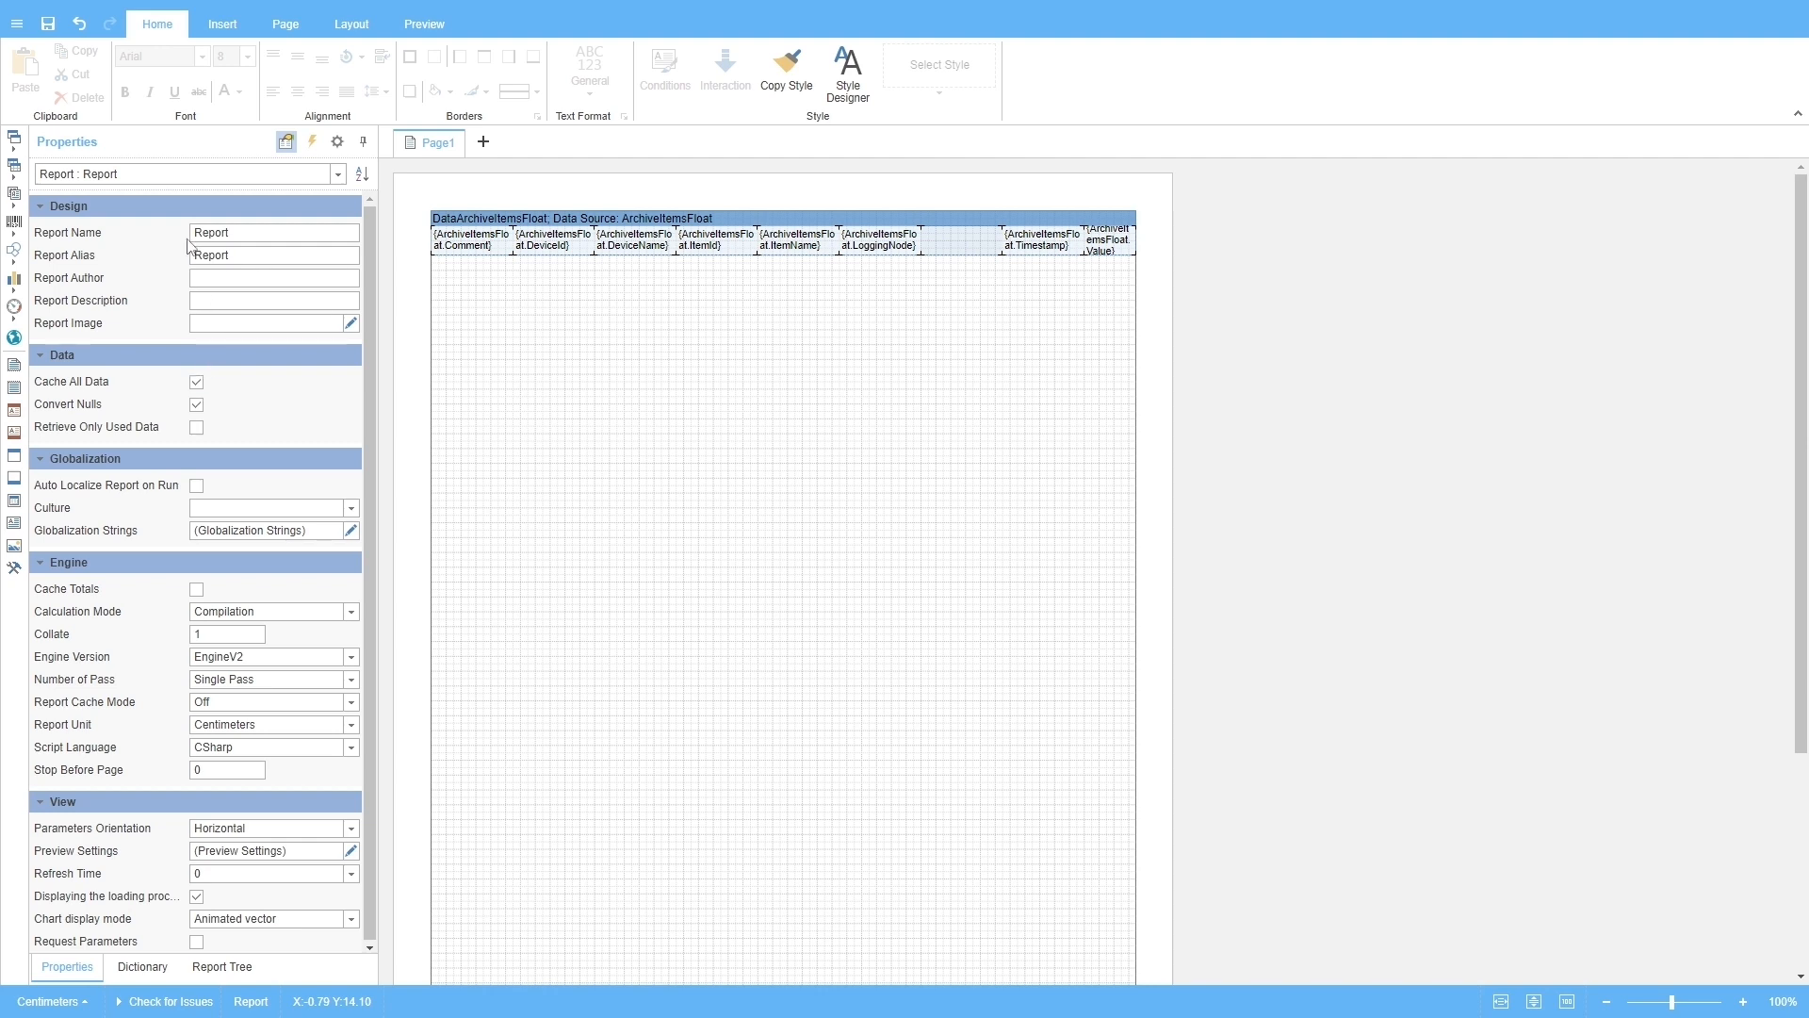
pyautogui.click(47, 25)
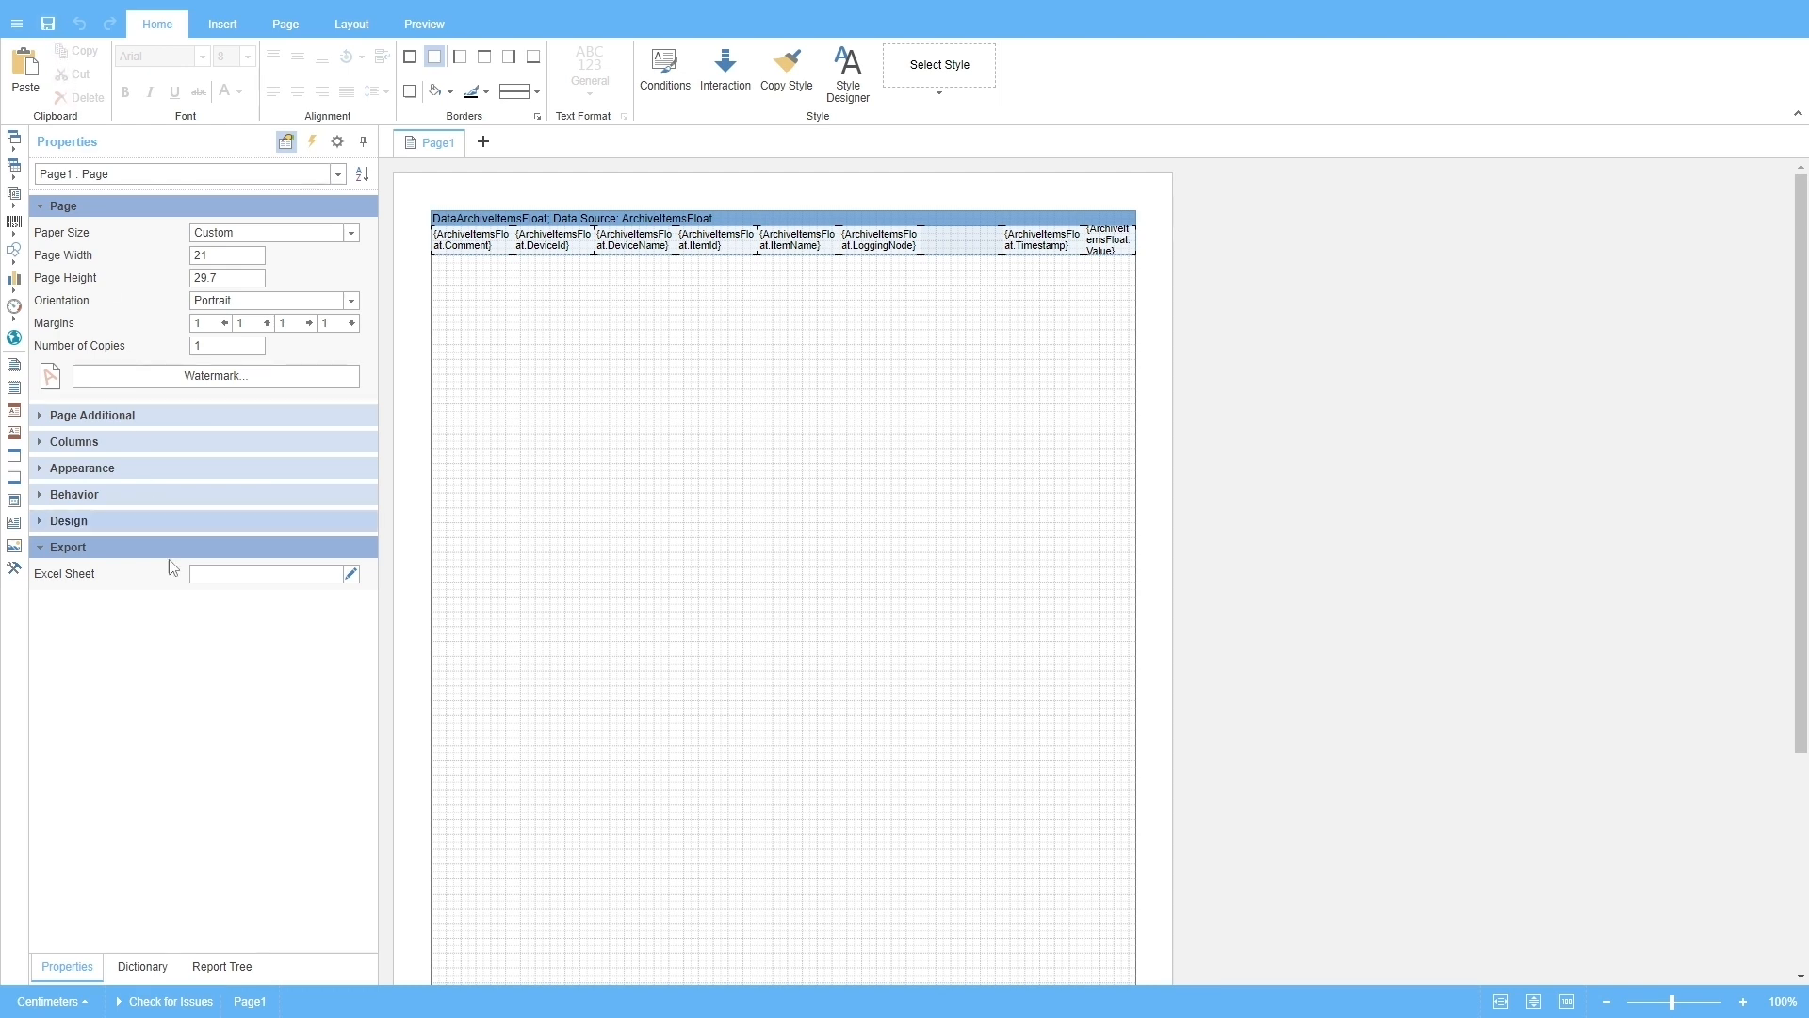
# - Create a relation with SmartICS_Devices as parent and ArchiveItemsFloat as child, matching DeviceId to DeviceId
pyautogui.click(154, 974)
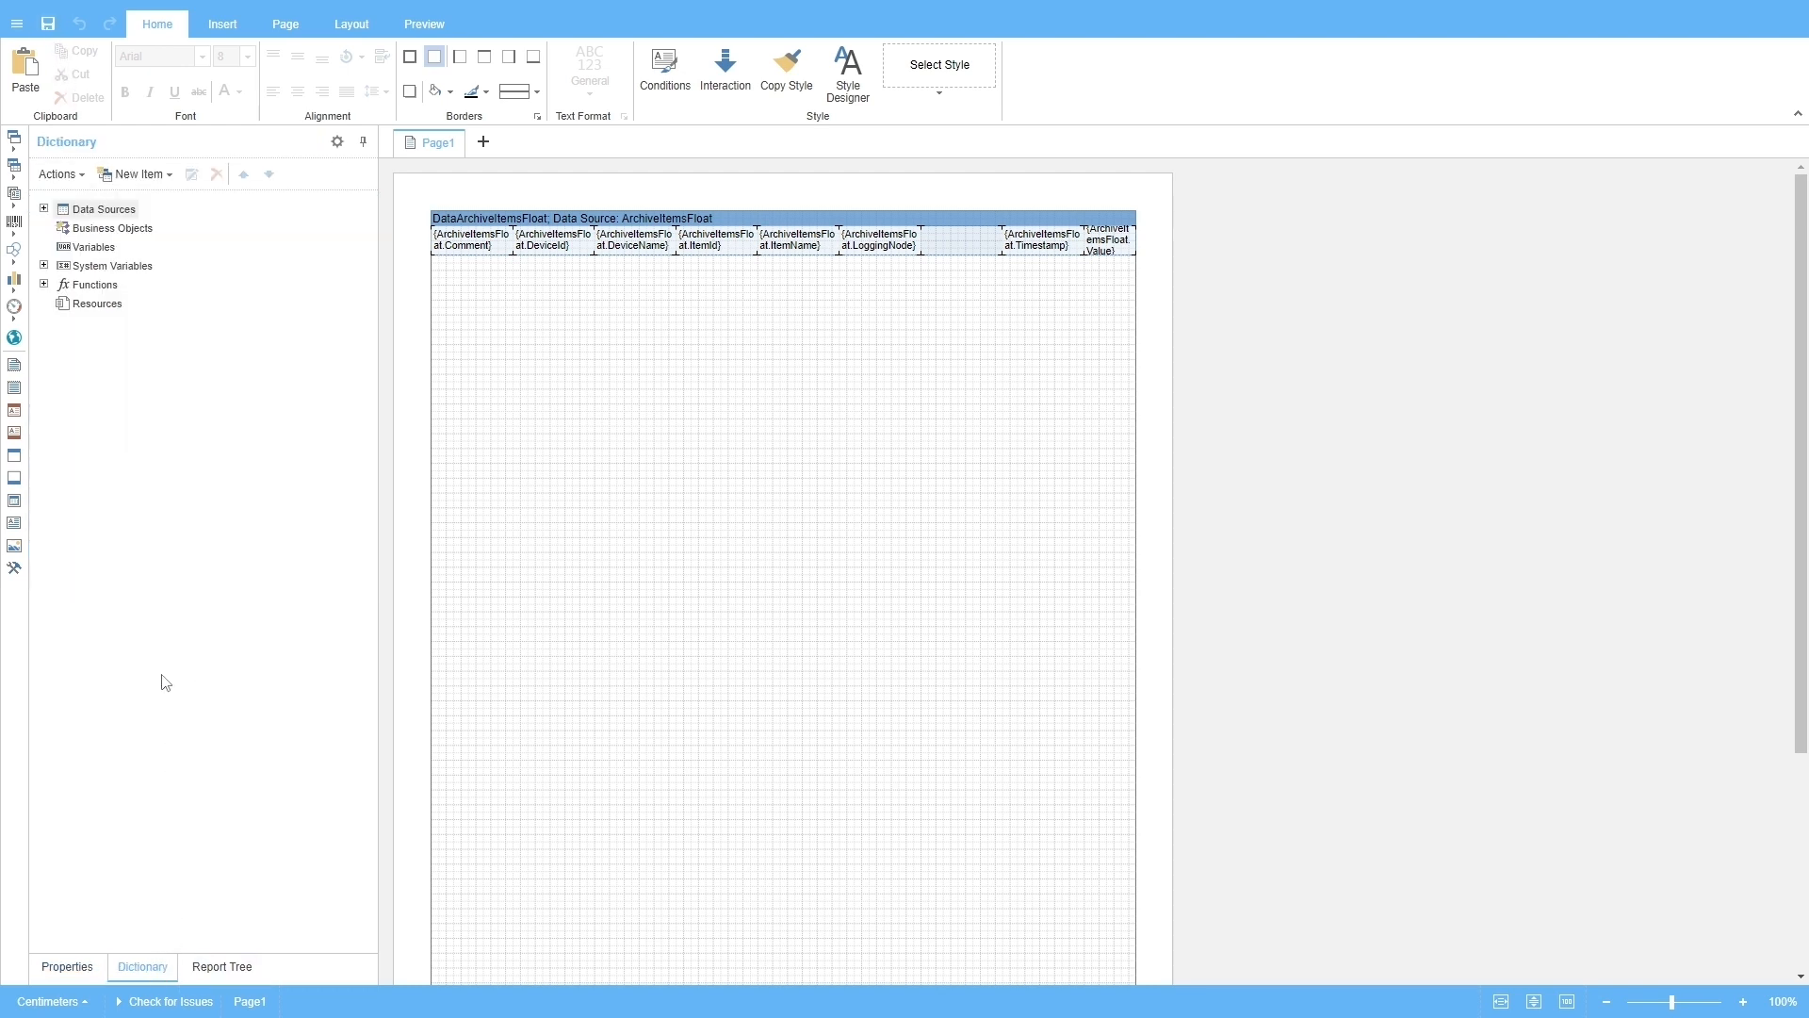
pyautogui.click(49, 211)
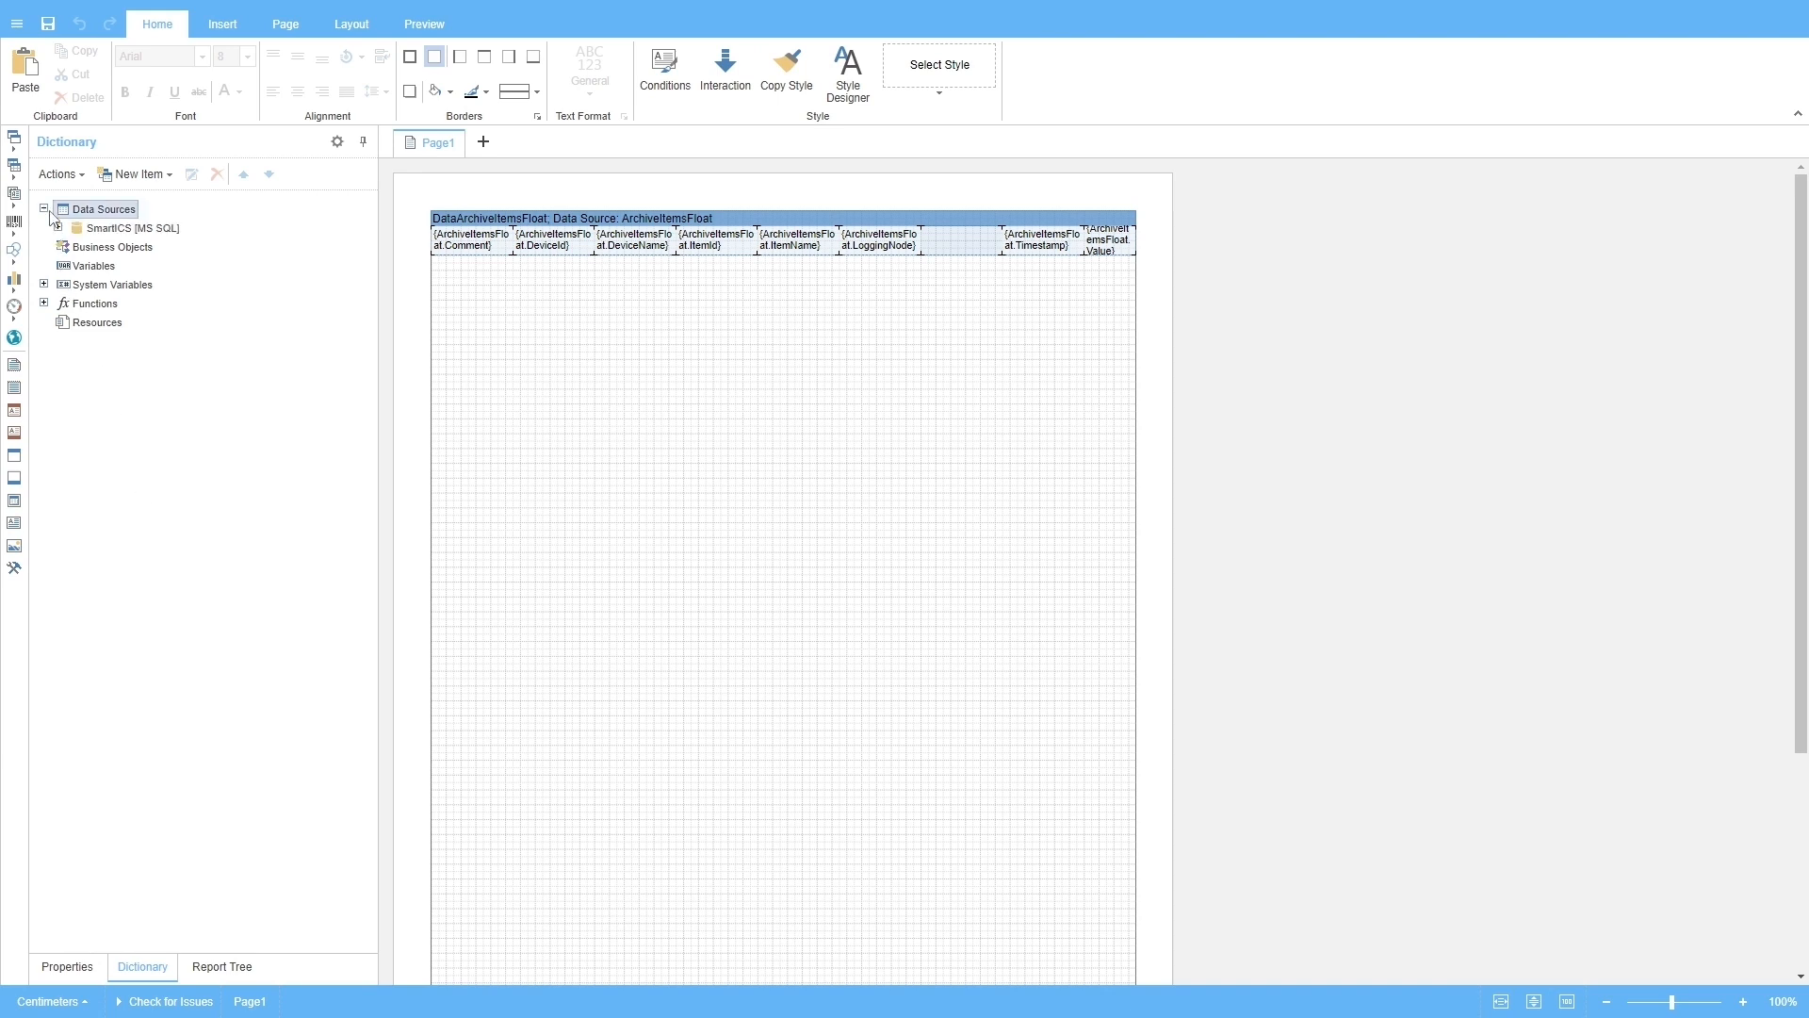
pyautogui.click(58, 227)
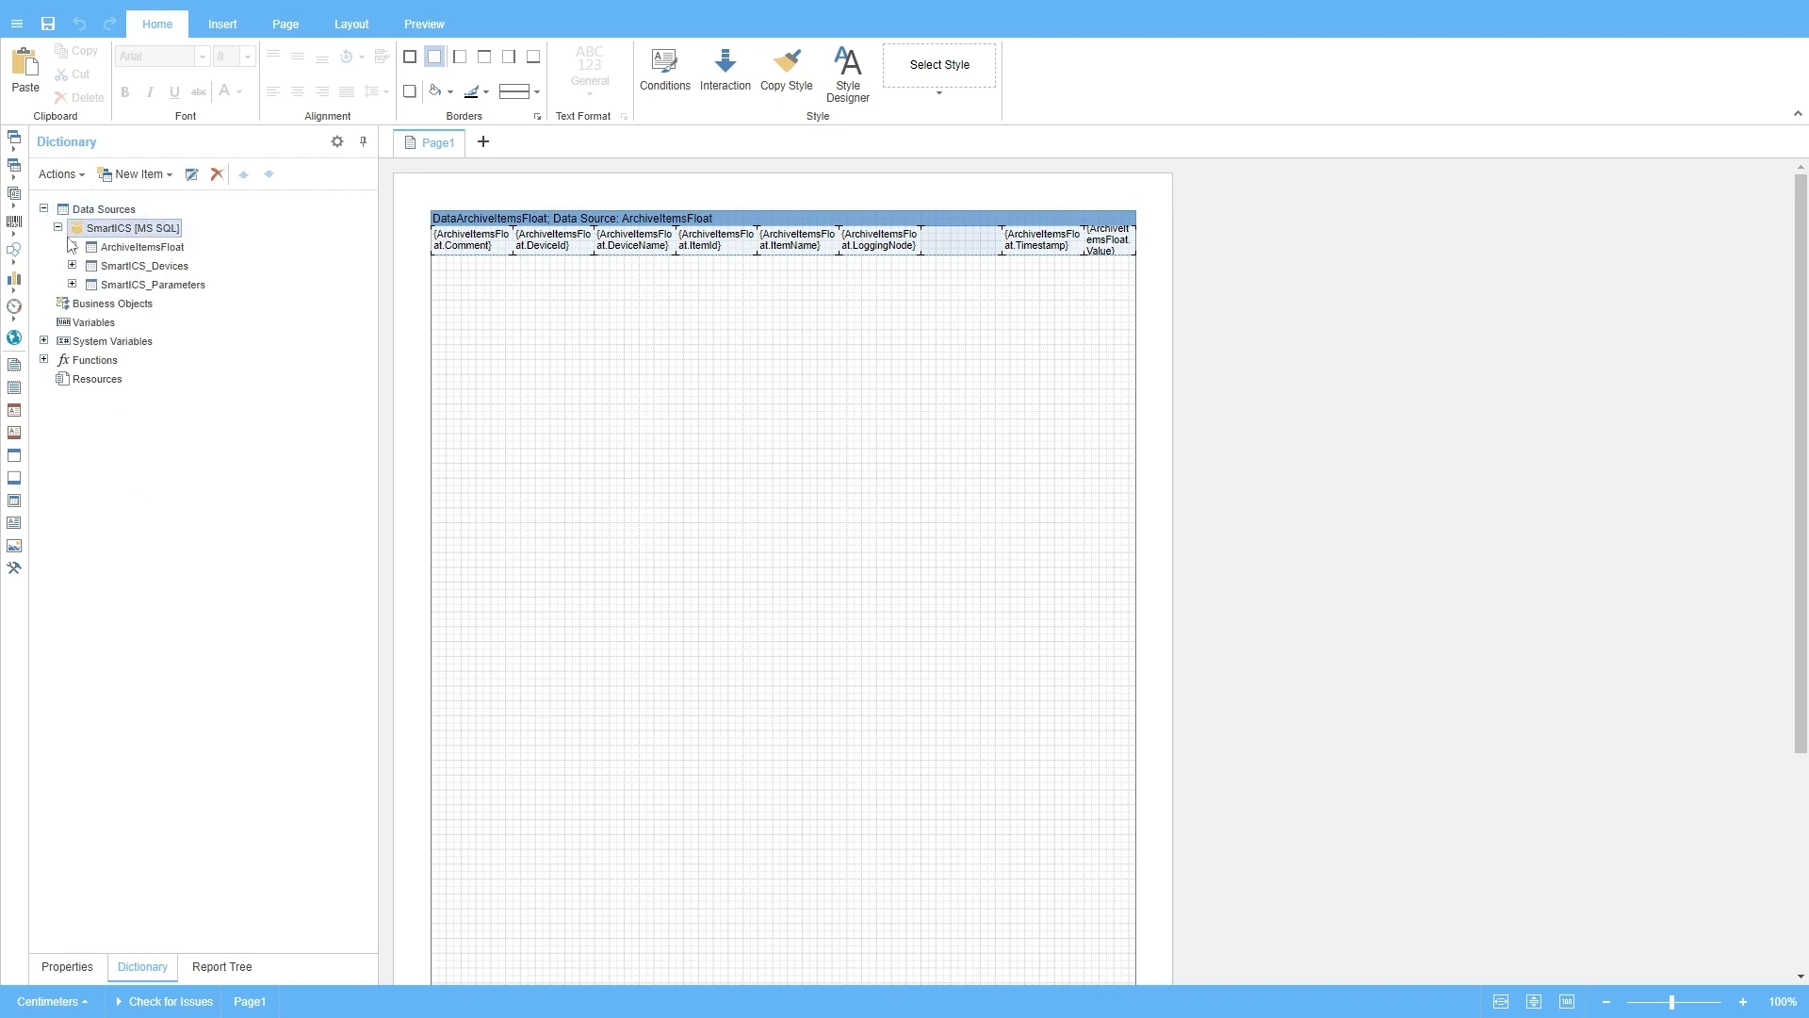
pyautogui.rightClick(138, 255)
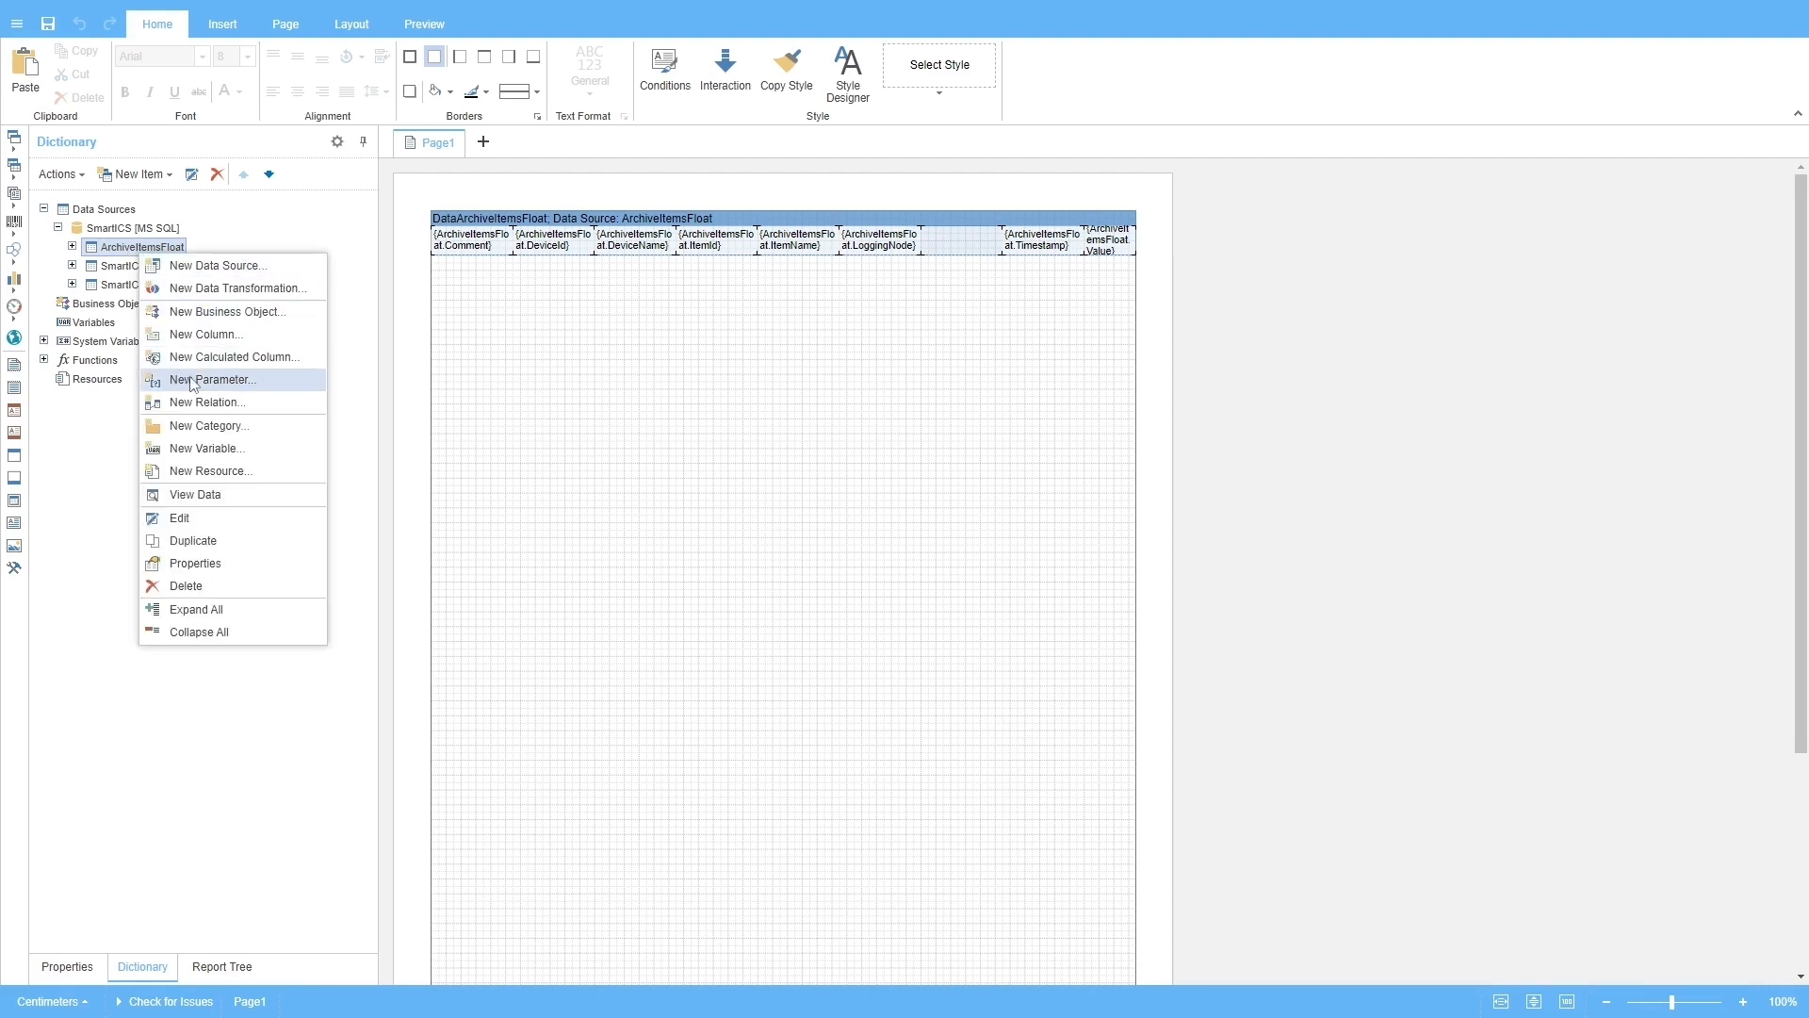
pyautogui.click(202, 411)
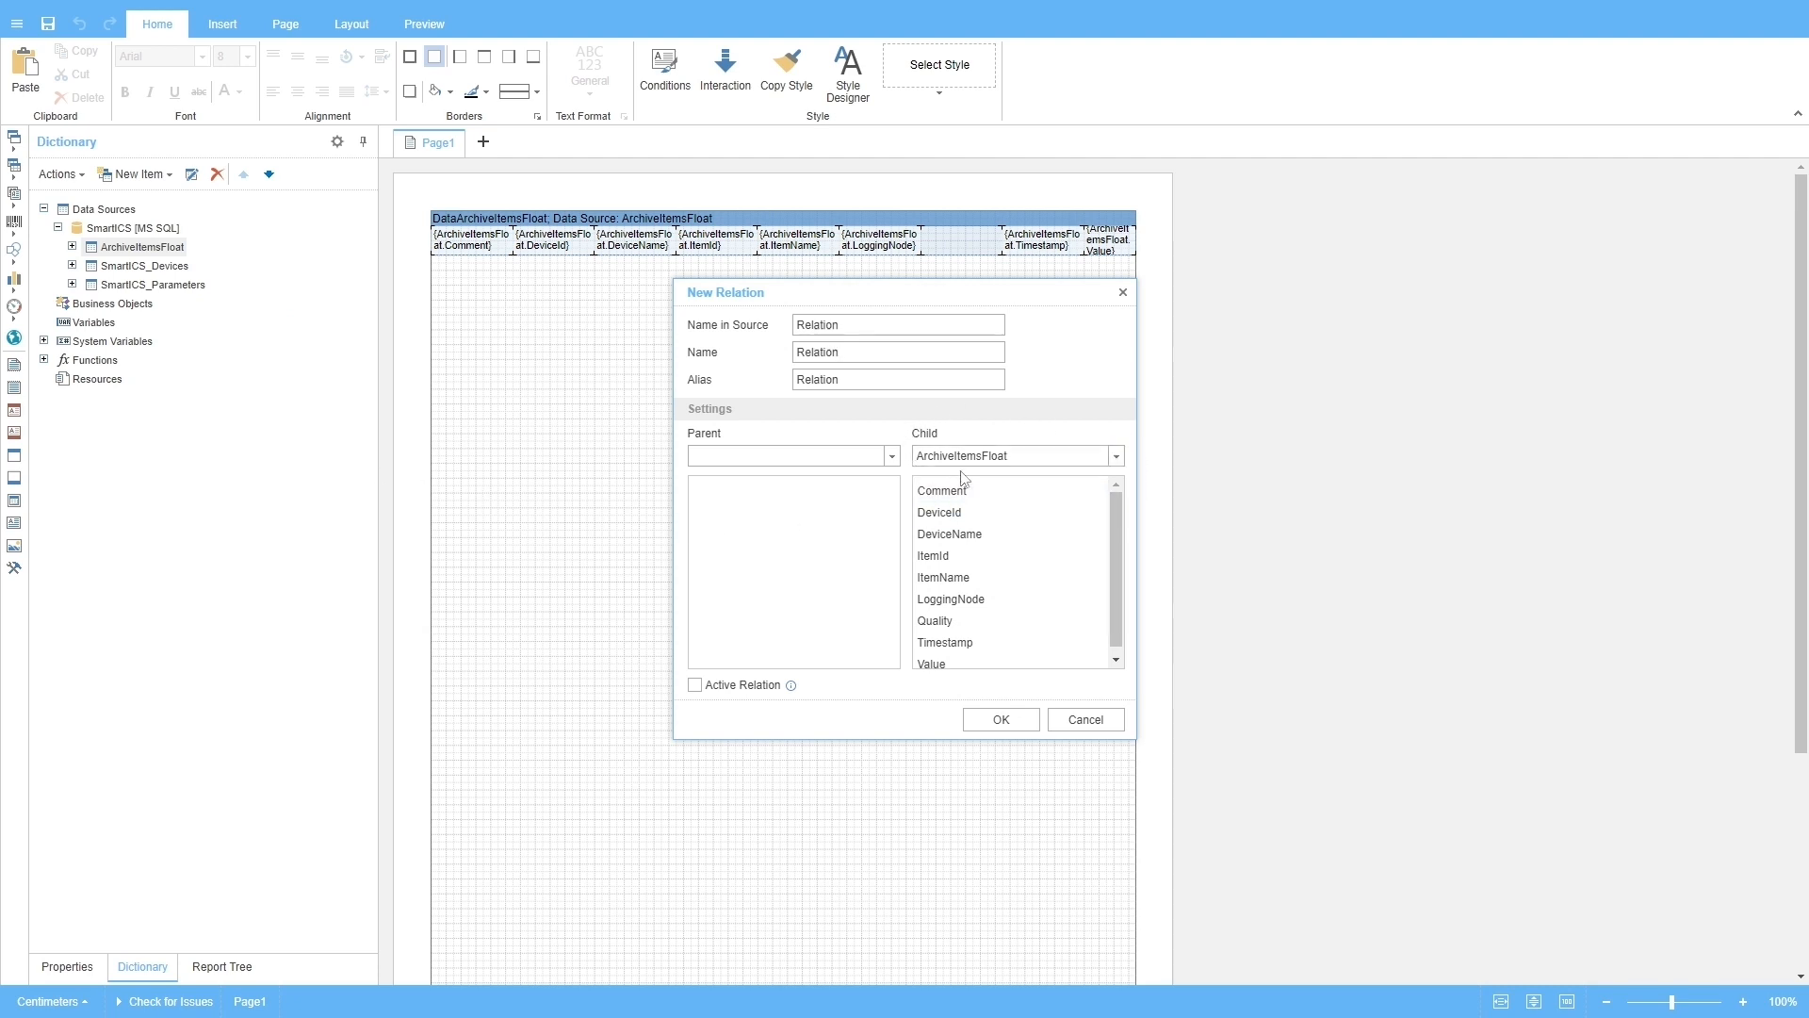
pyautogui.click(890, 457)
pyautogui.click(796, 502)
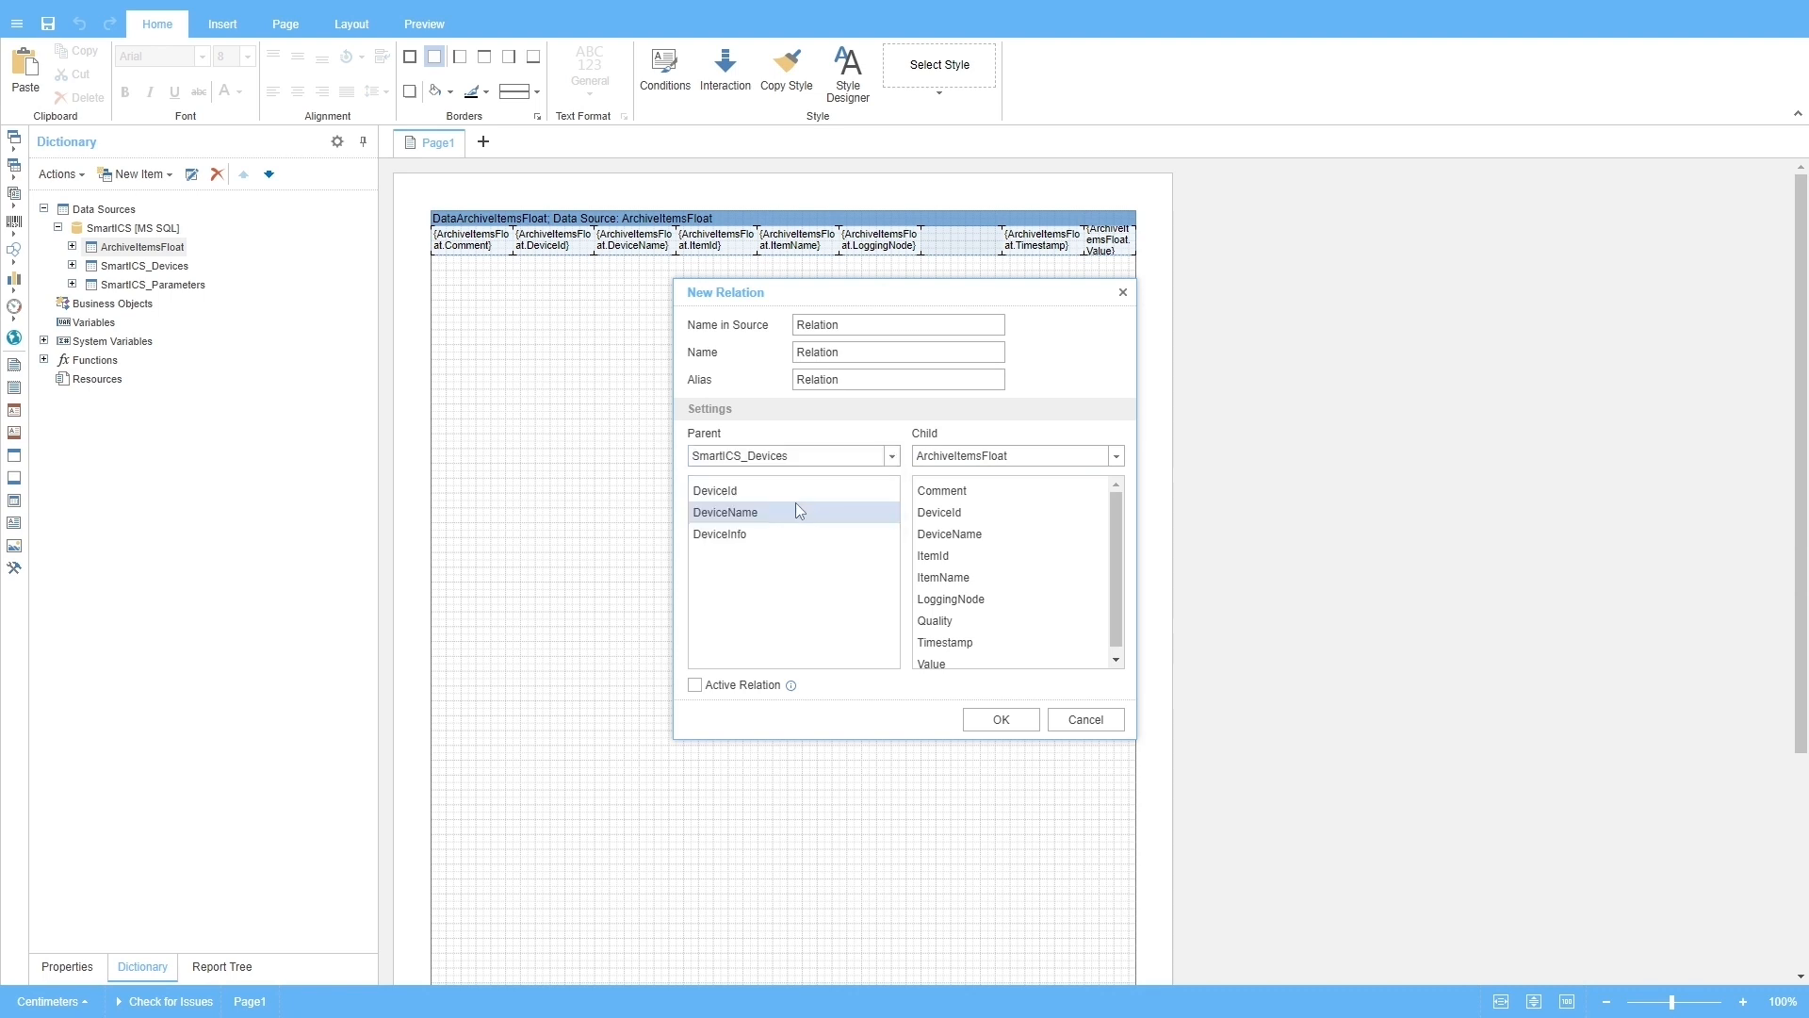
pyautogui.click(797, 498)
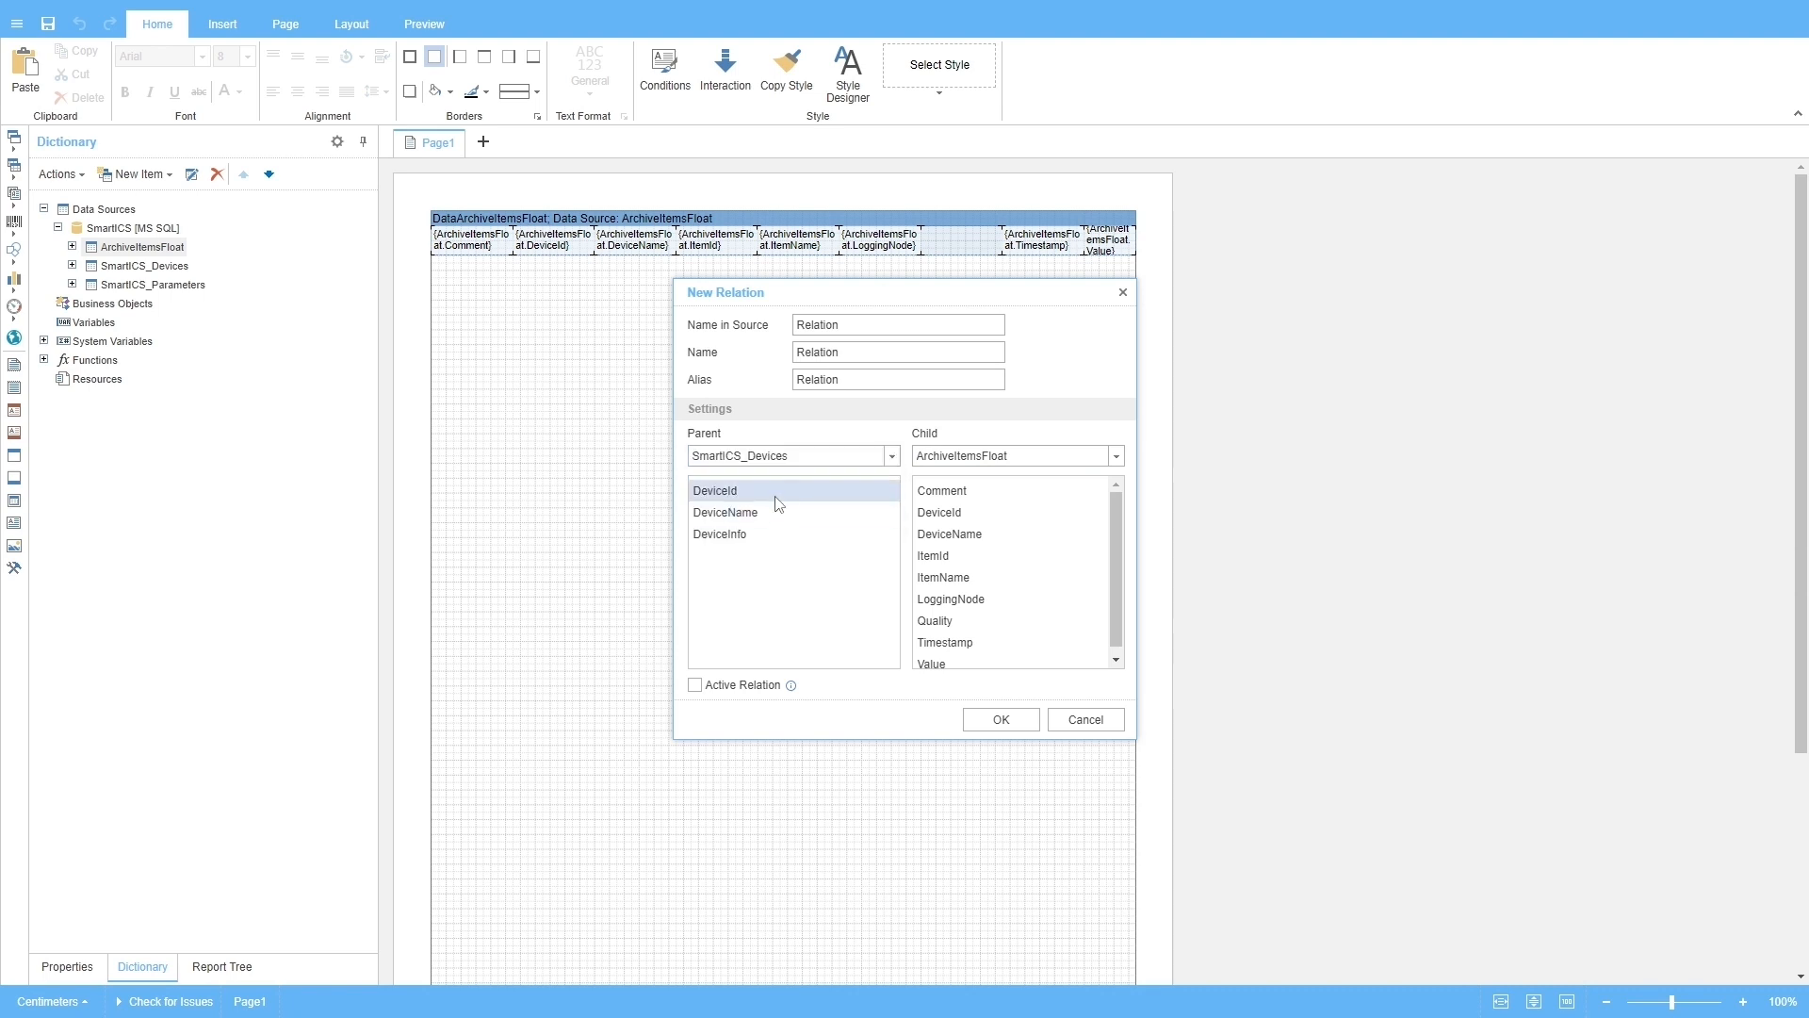
pyautogui.click(975, 514)
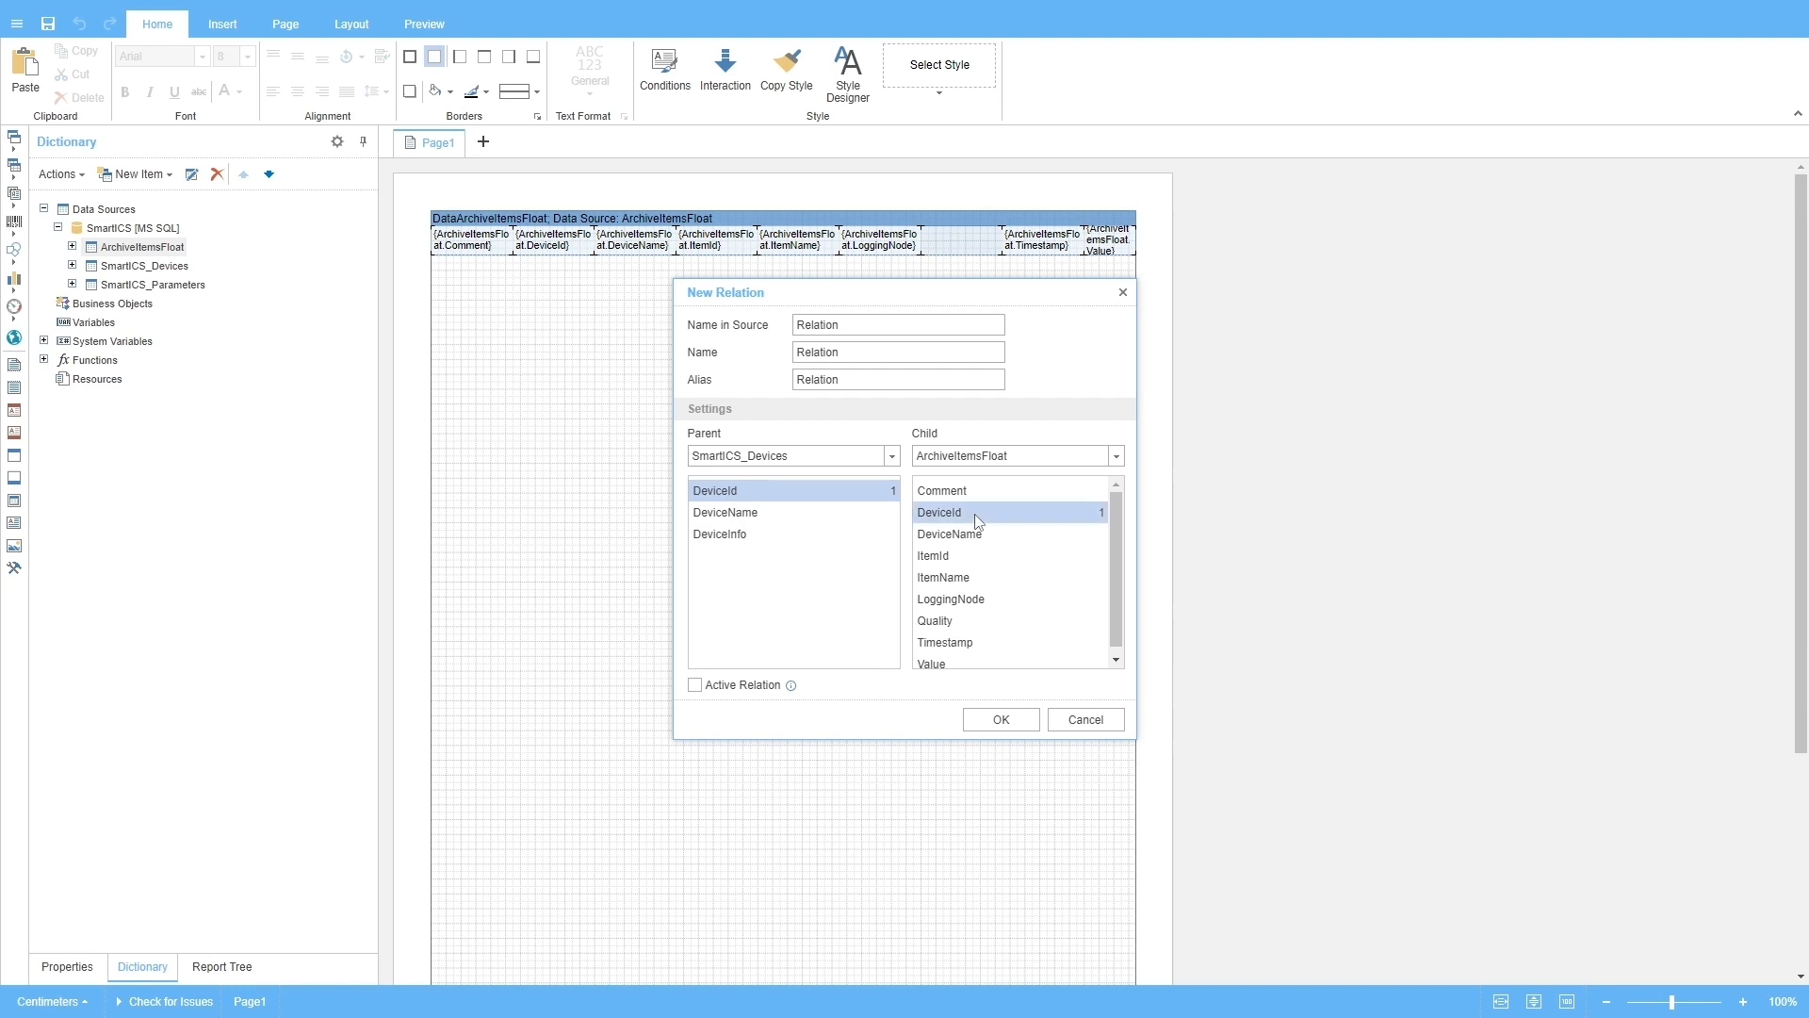
pyautogui.click(997, 724)
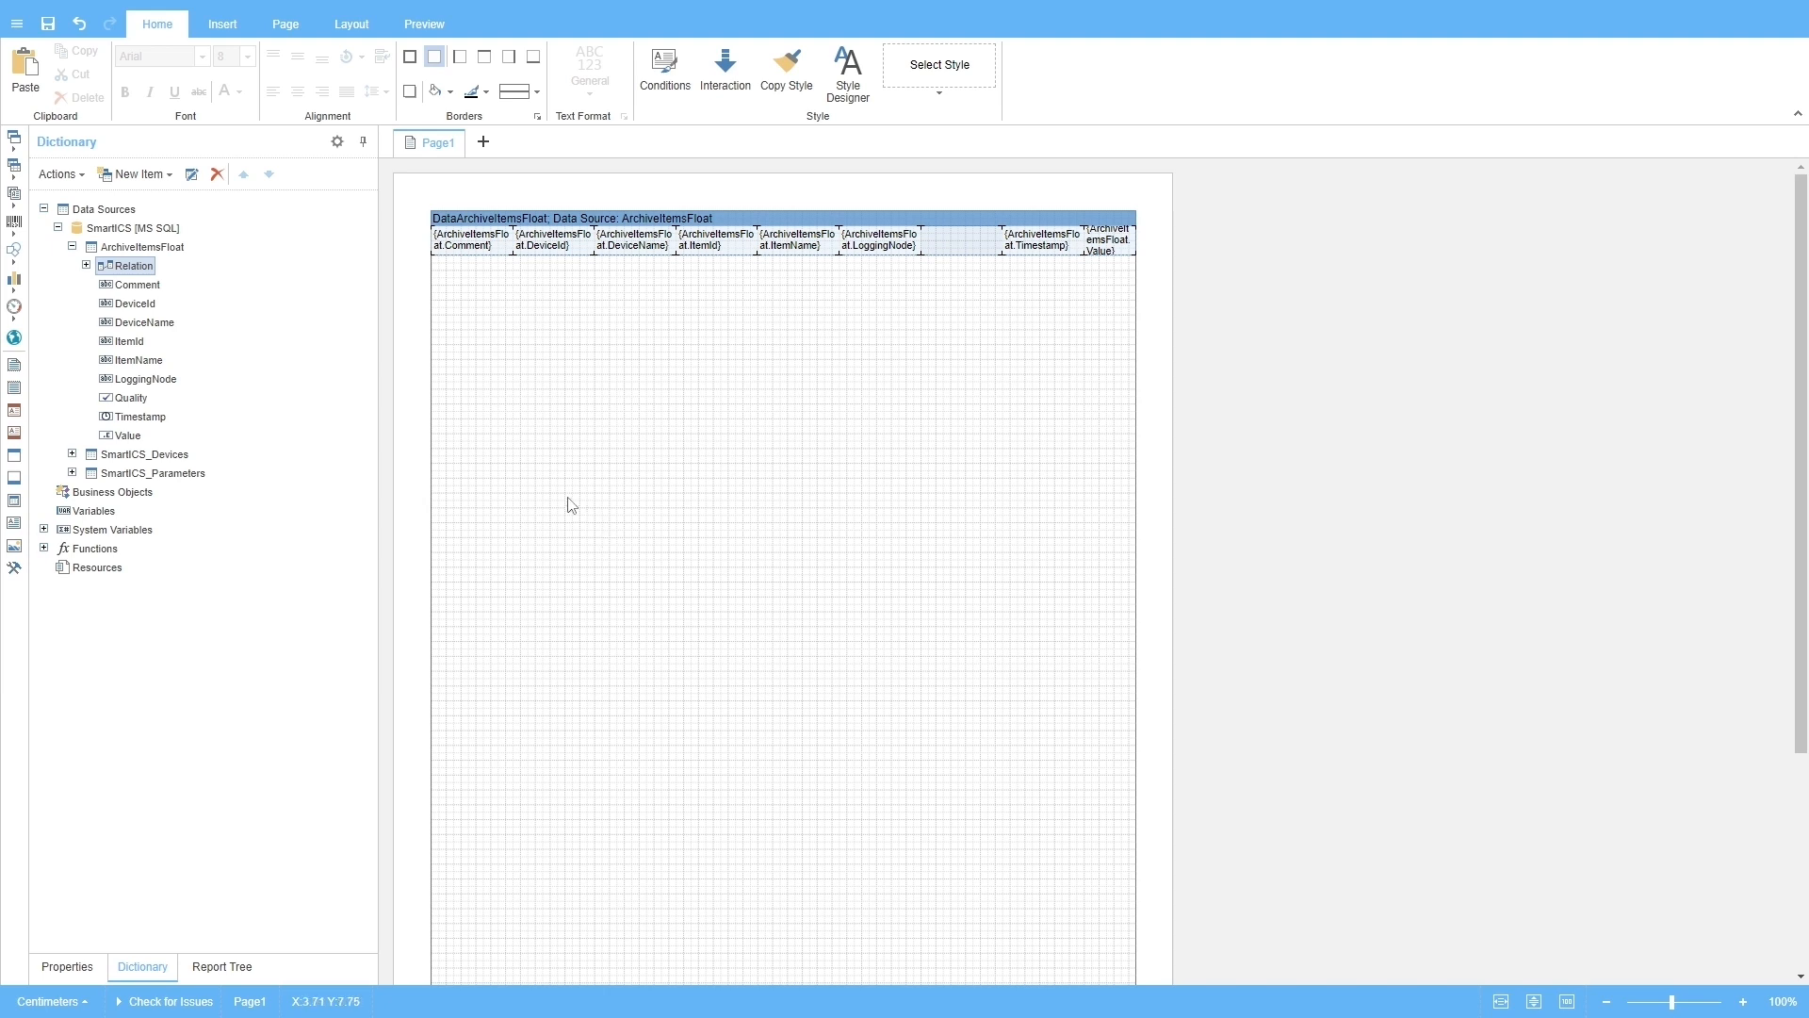
# - Delete the ArchiveItemsFloat data band from the page
pyautogui.click(528, 220)
pyautogui.press('Delete')
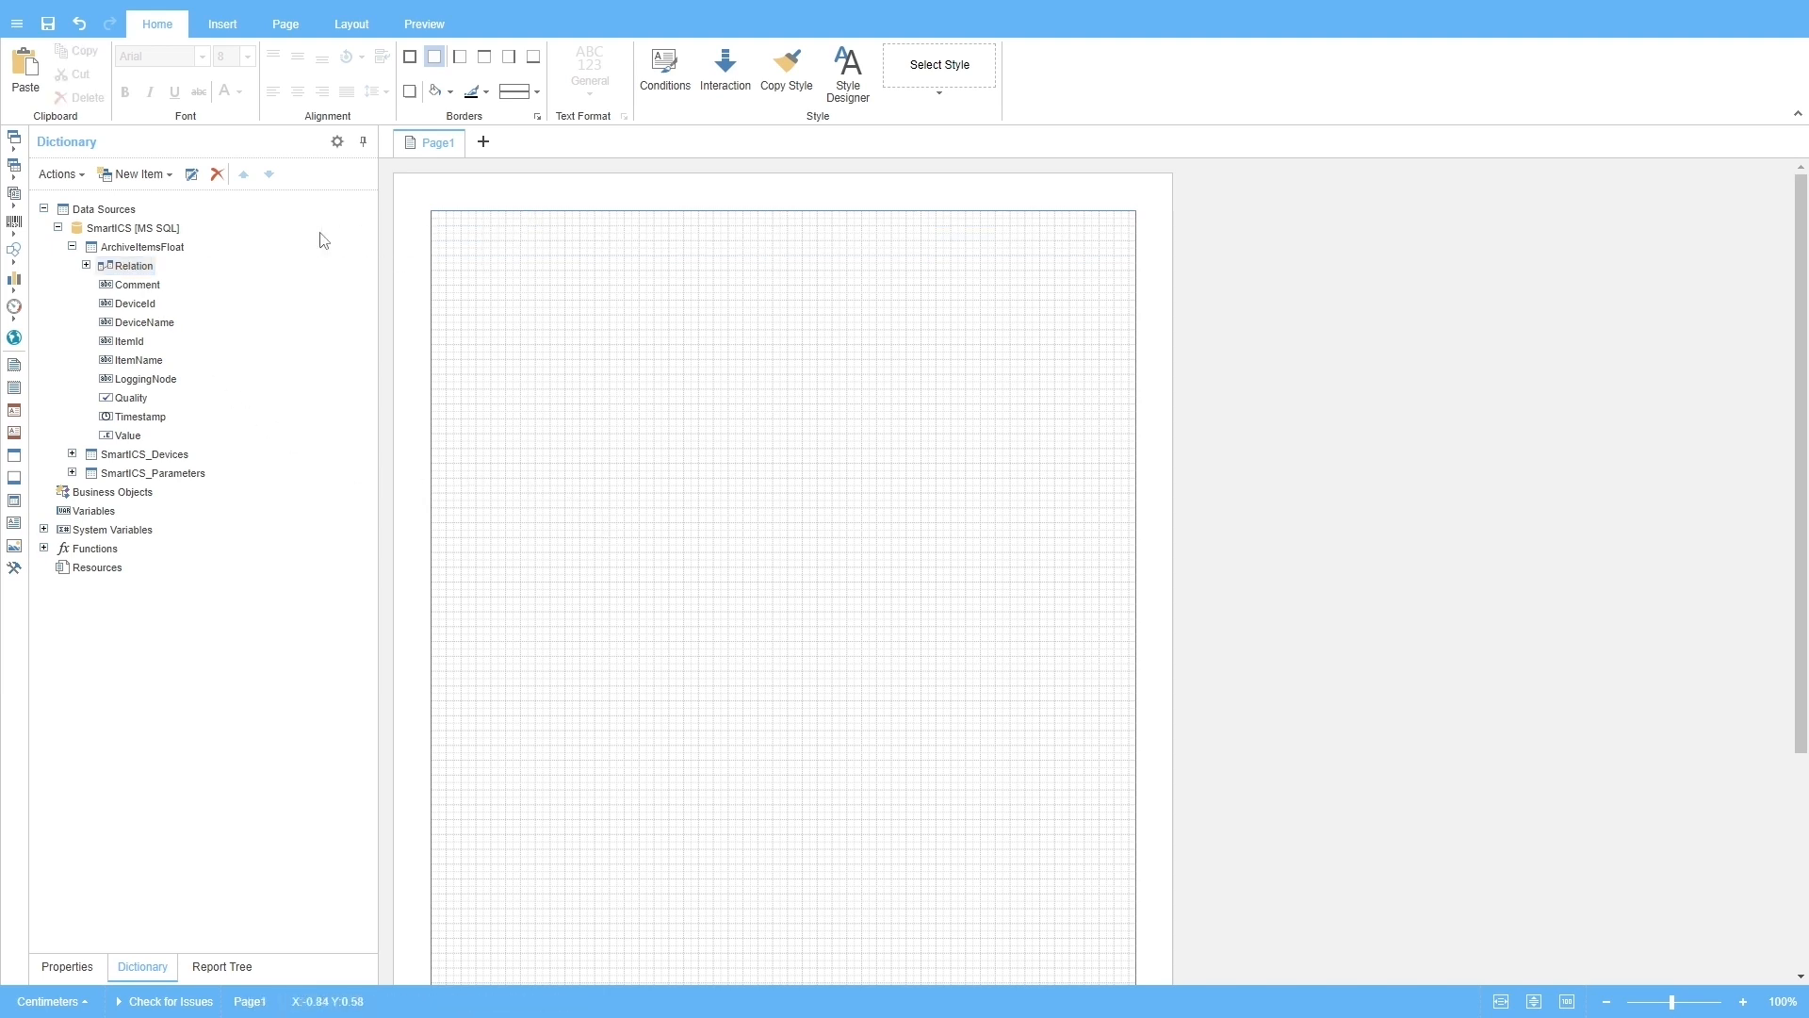
# - Place ArchiveItemsFloat on the page as a table with header, using the columns Relation.DeviceName, DeviceId, Timestamp and Value
pyautogui.click(137, 251)
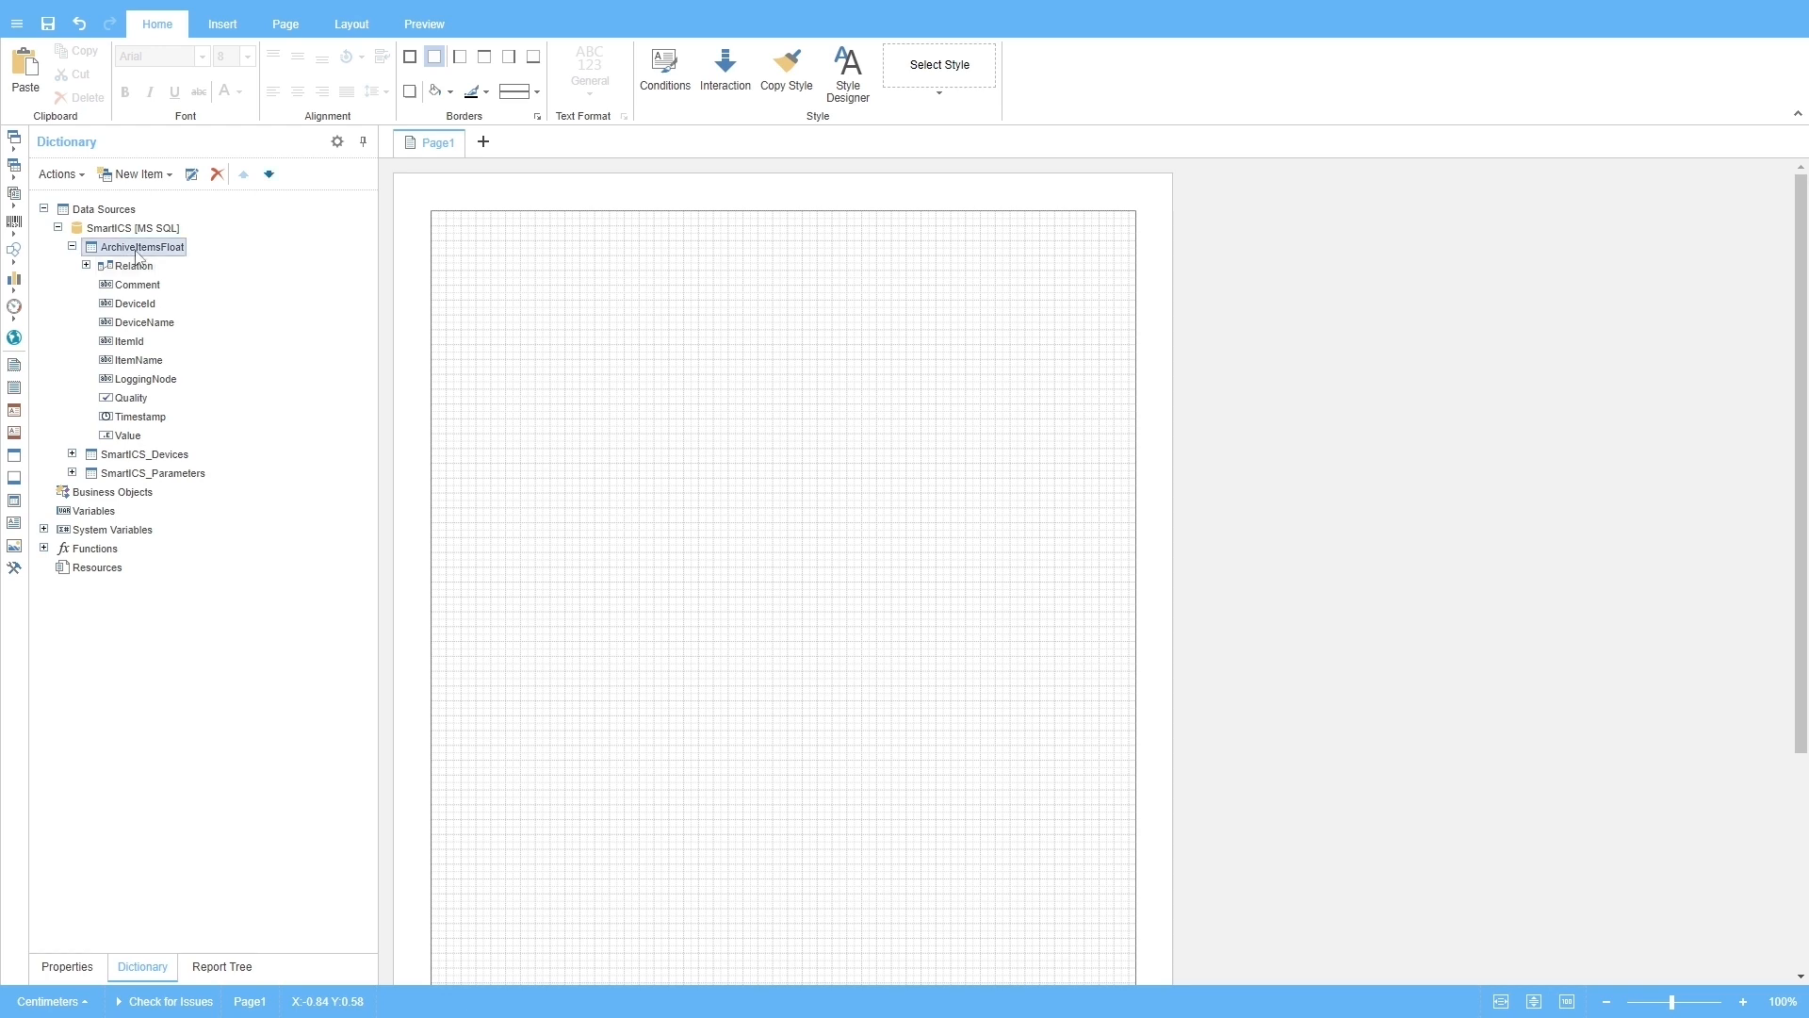
pyautogui.moveTo(137, 253); pyautogui.dragTo(722, 229)
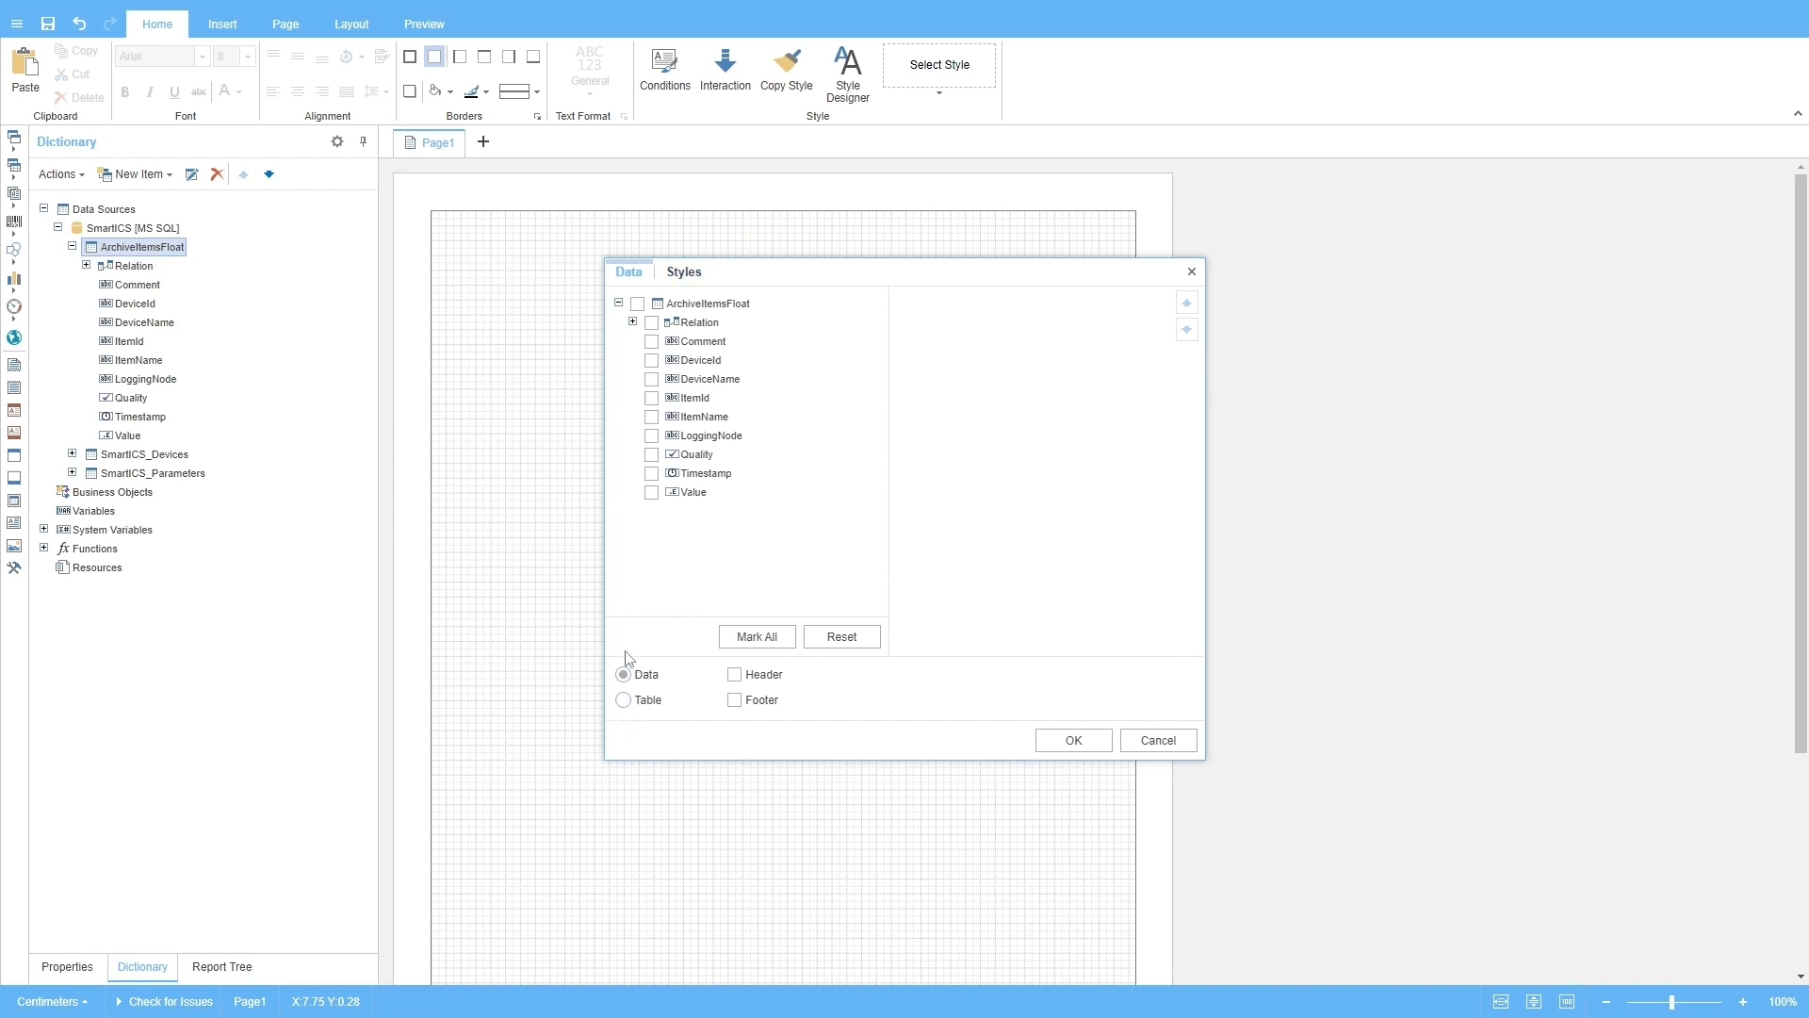
pyautogui.click(623, 701)
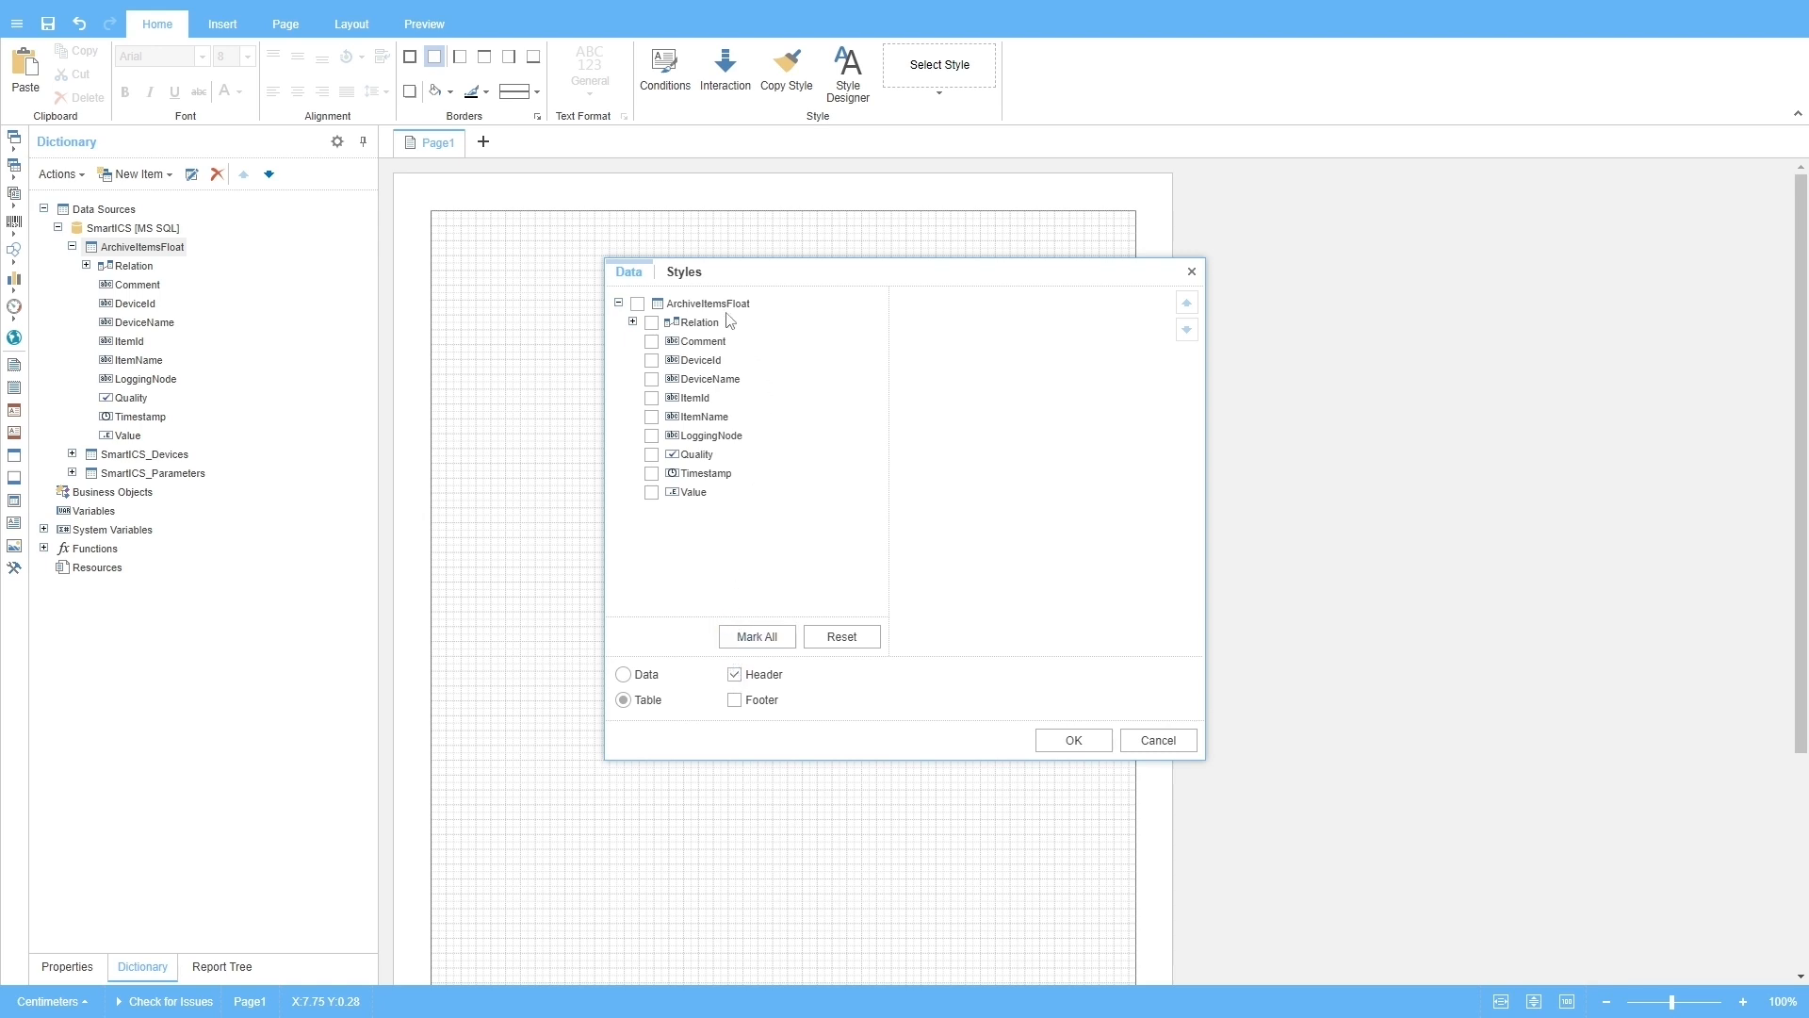
pyautogui.click(632, 323)
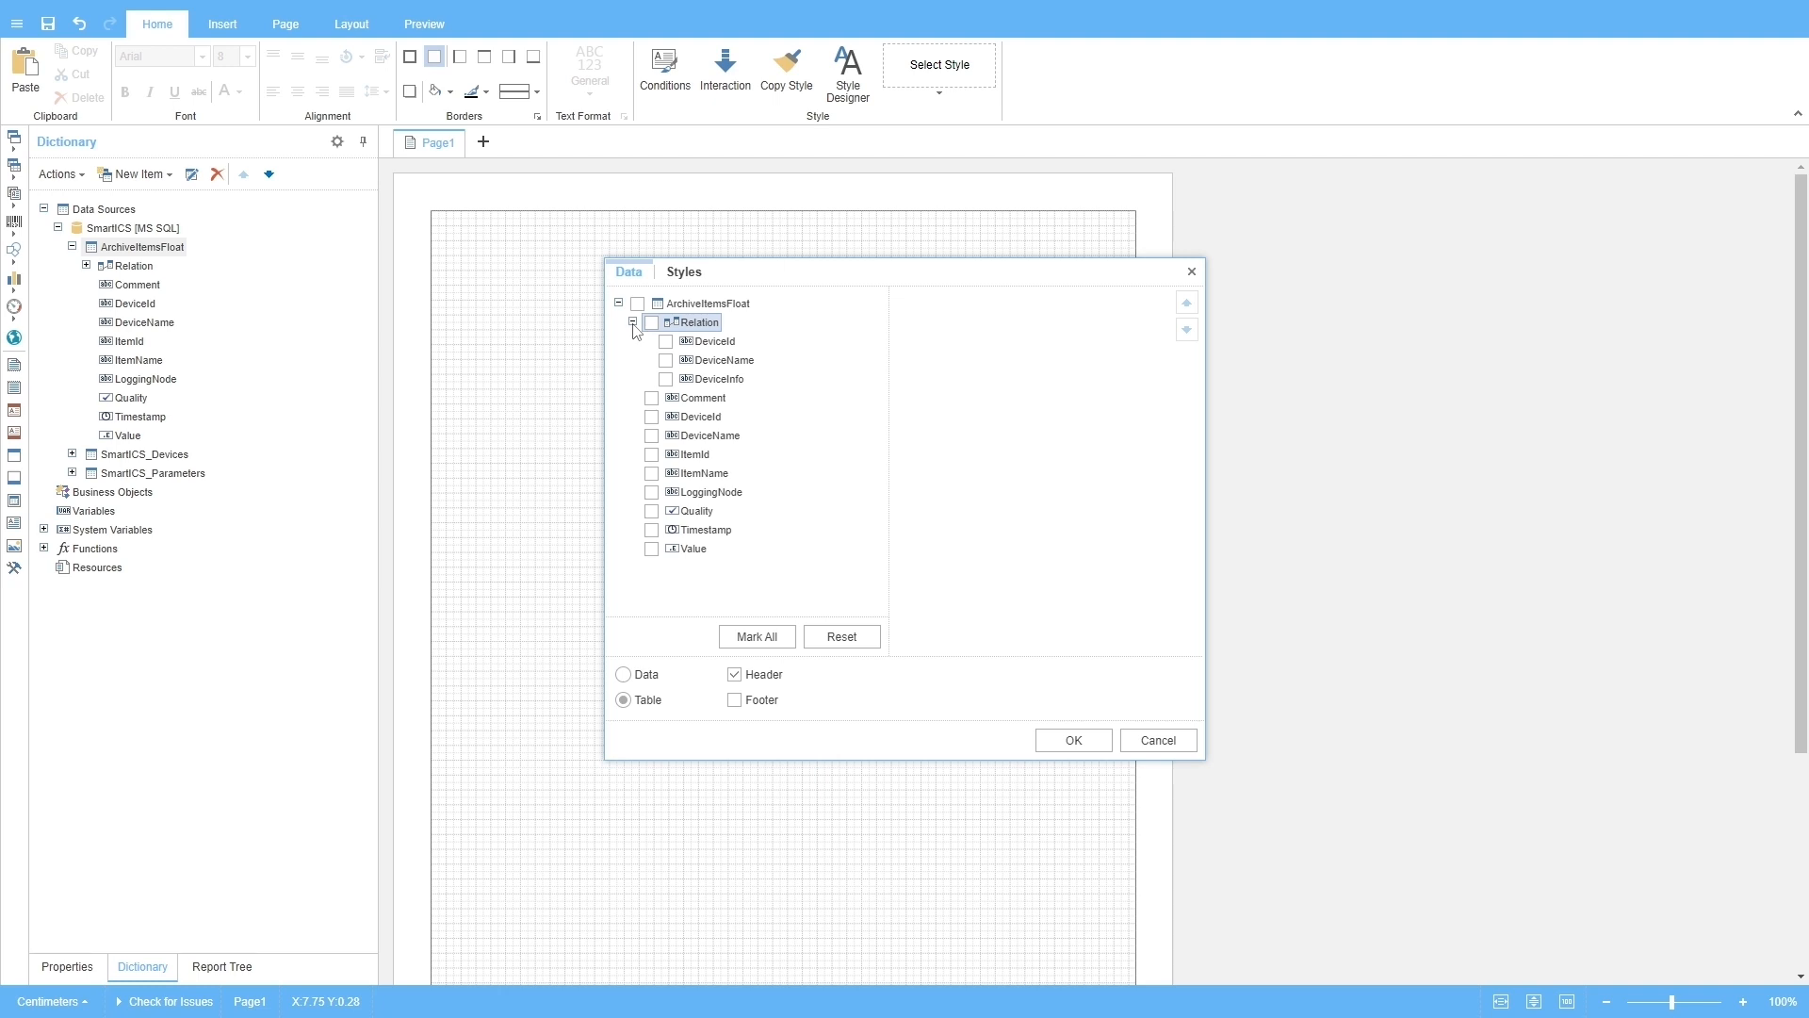
pyautogui.click(666, 360)
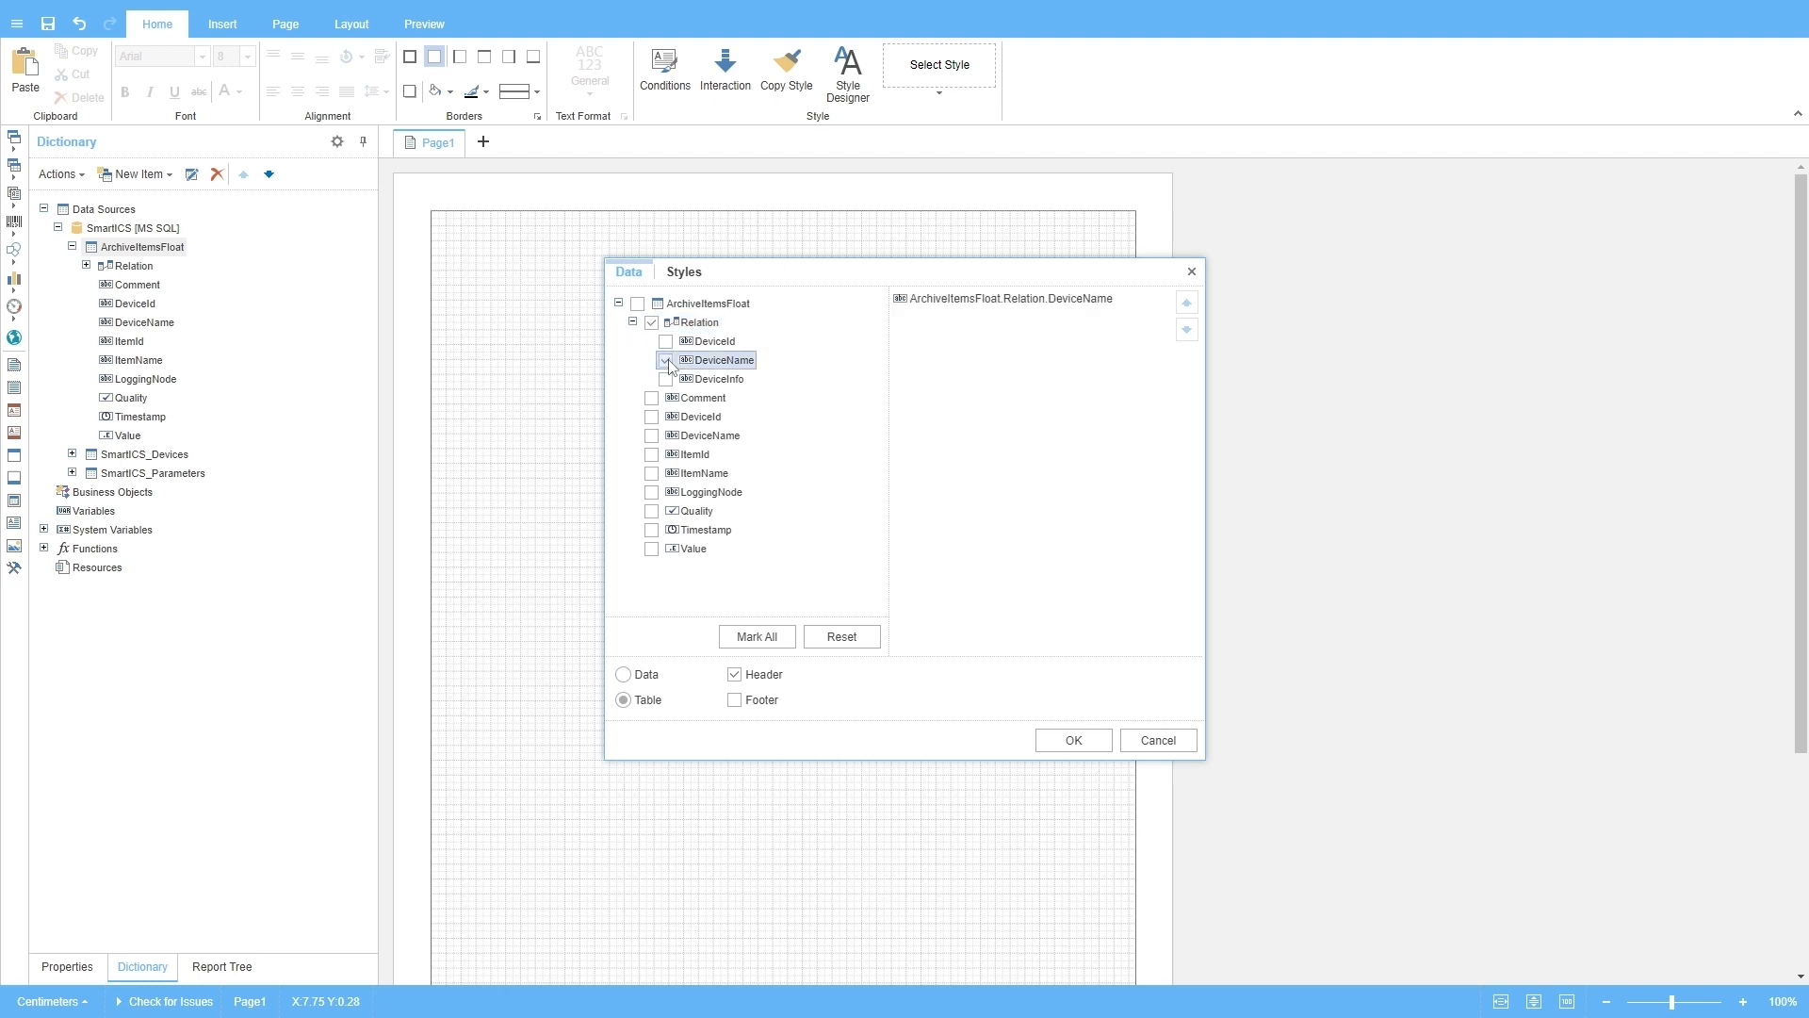
pyautogui.click(652, 417)
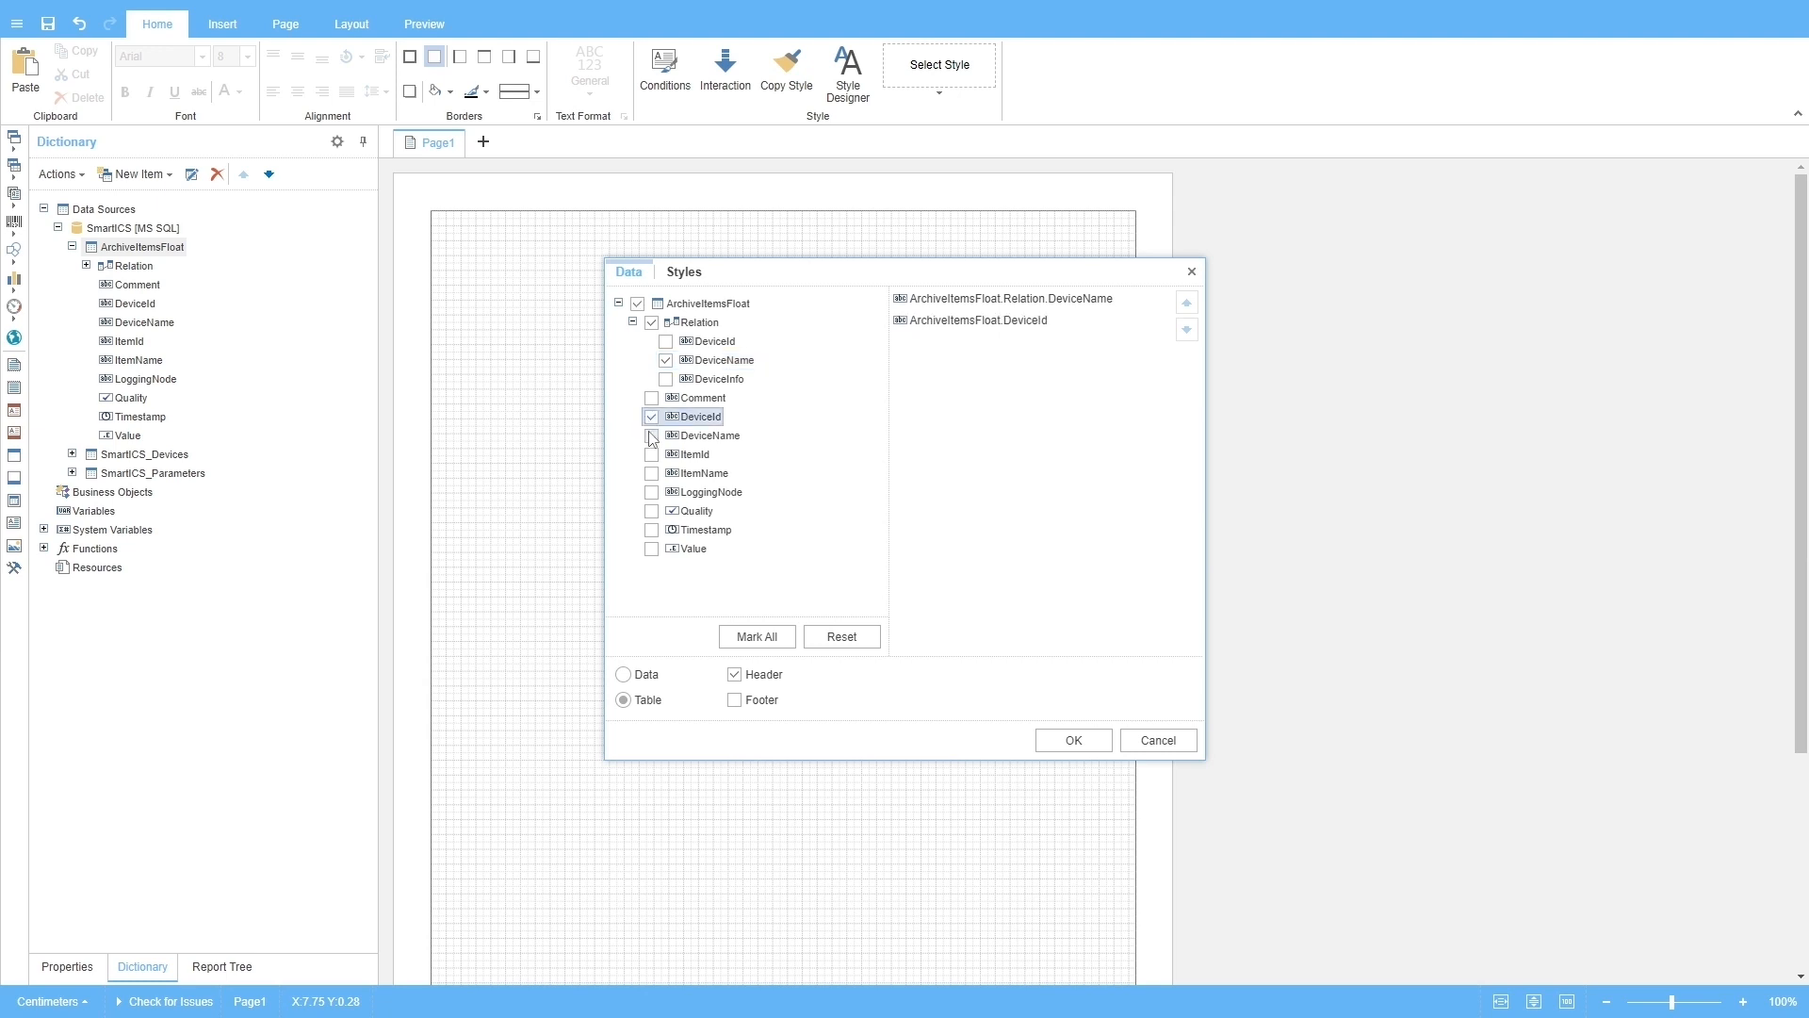
pyautogui.click(651, 530)
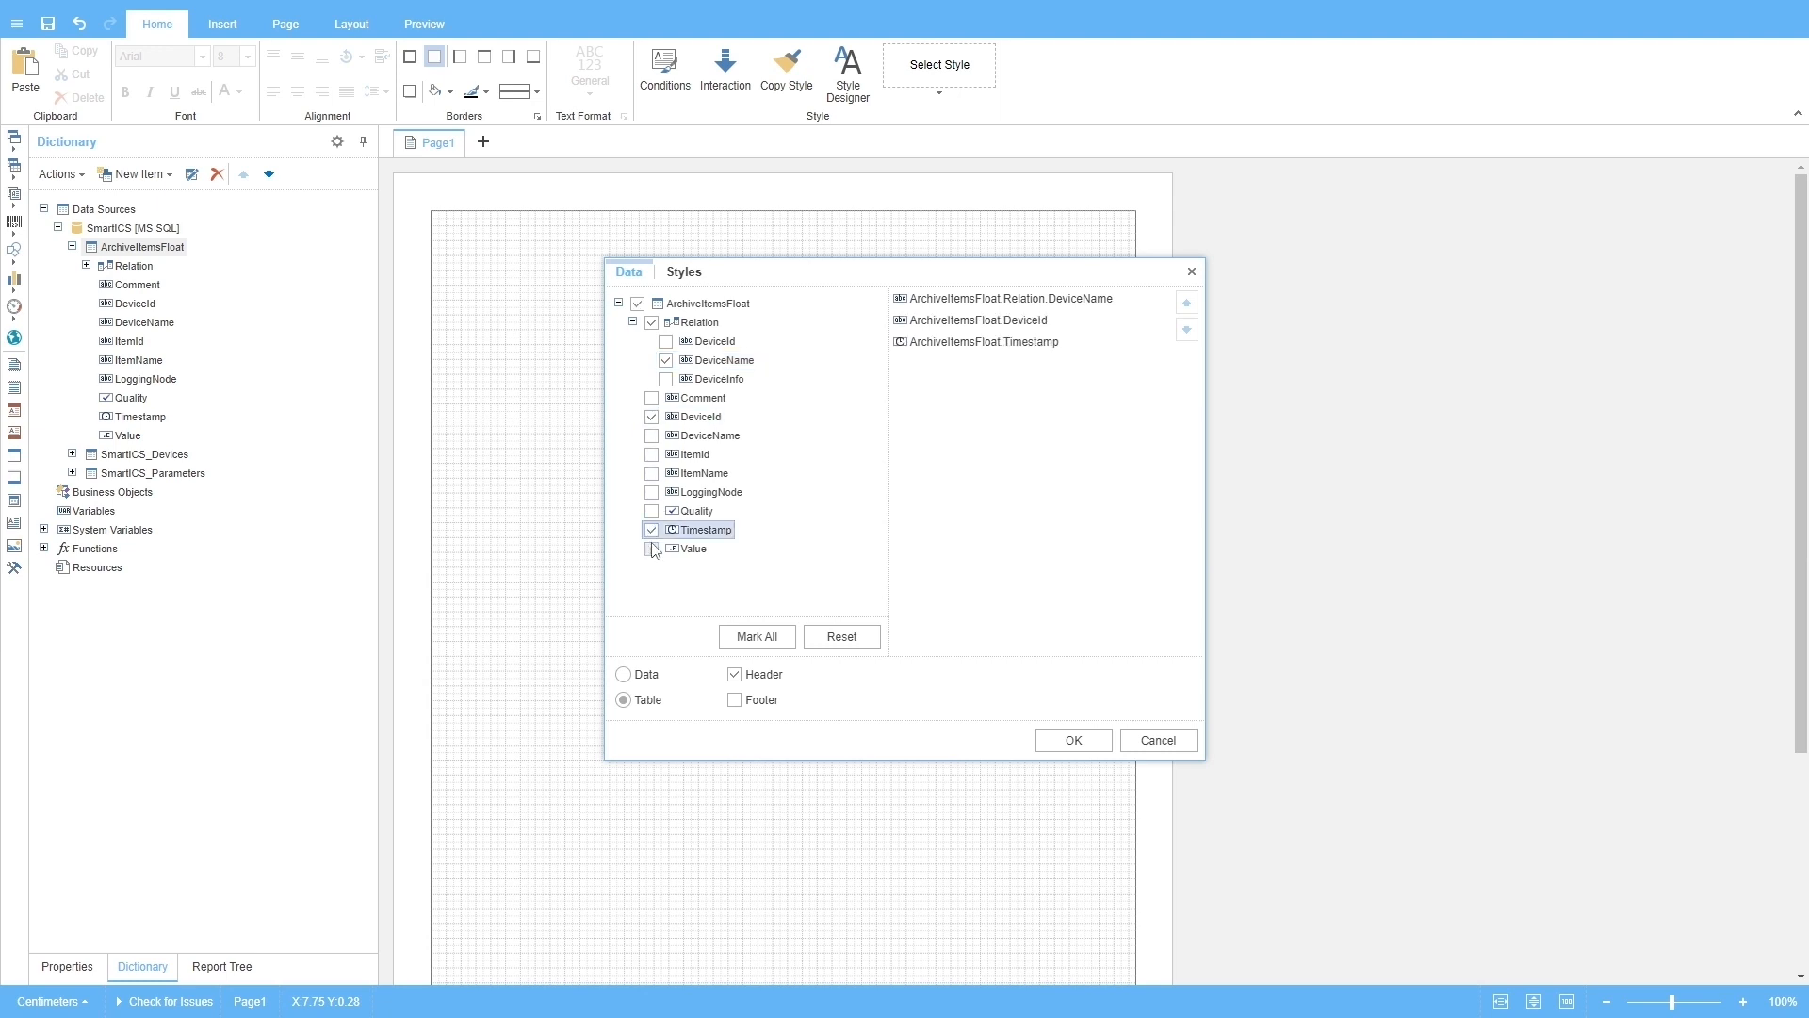
pyautogui.click(651, 551)
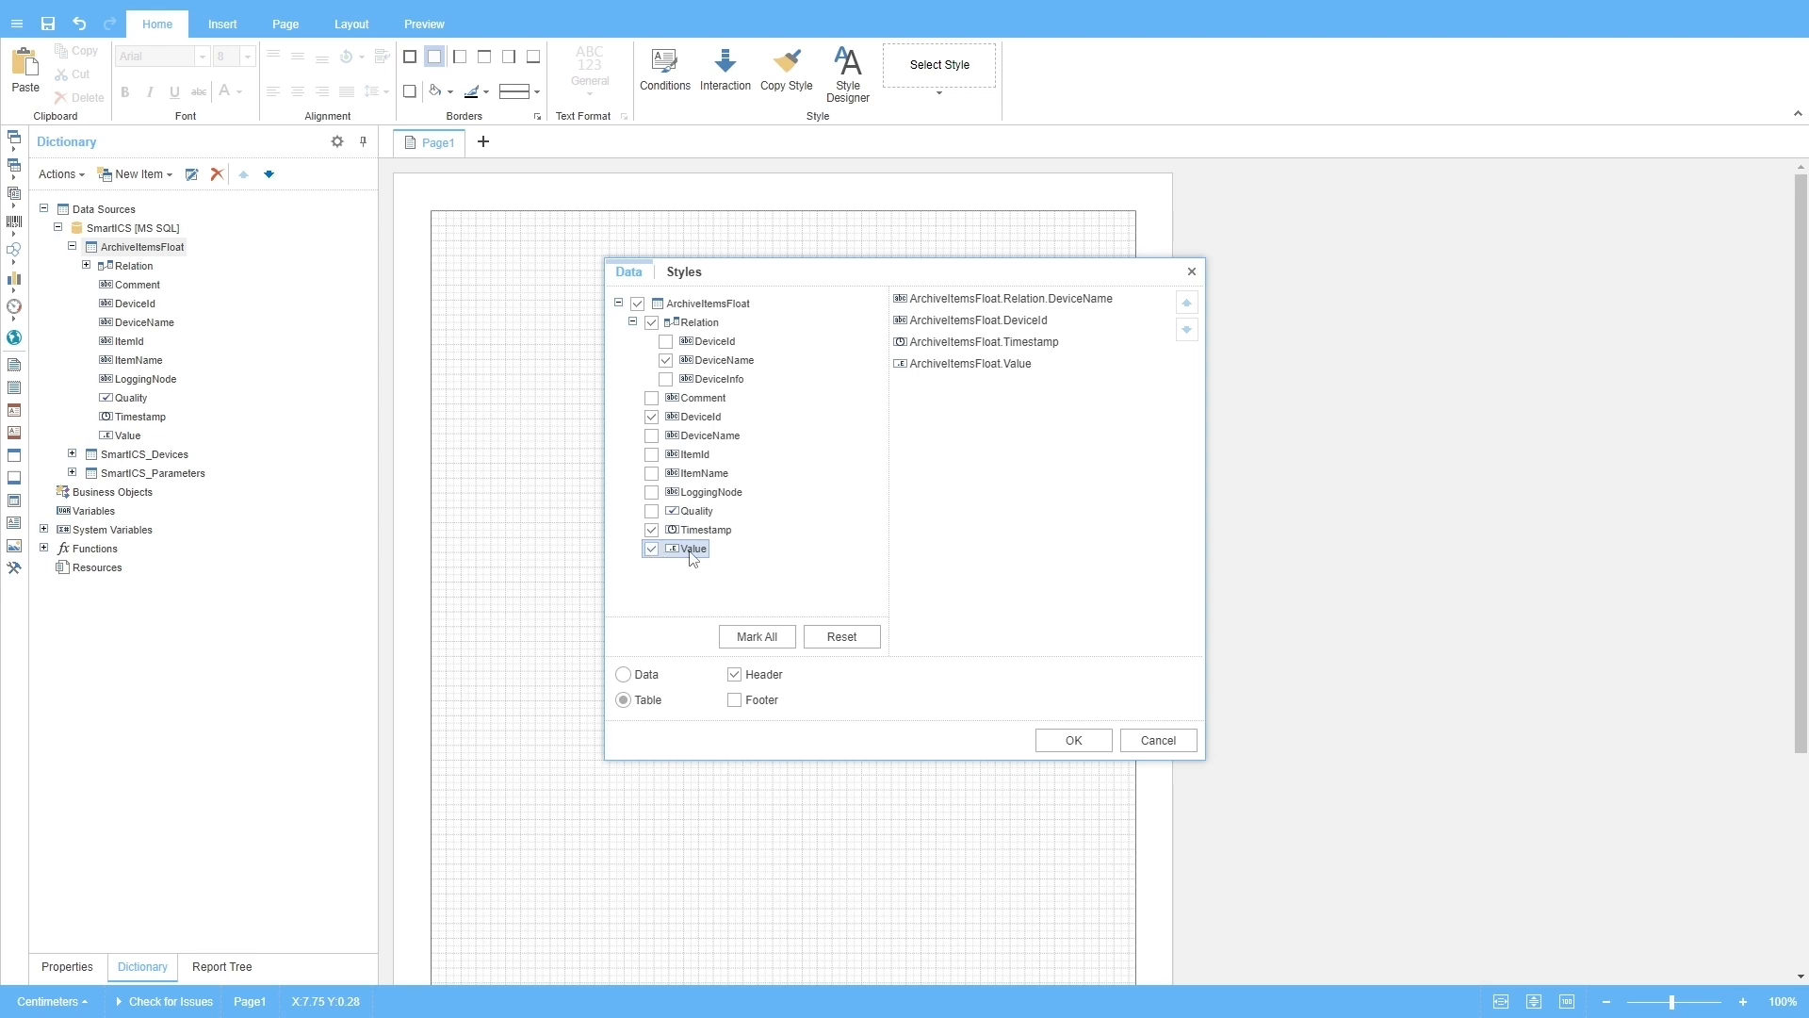
pyautogui.click(1075, 741)
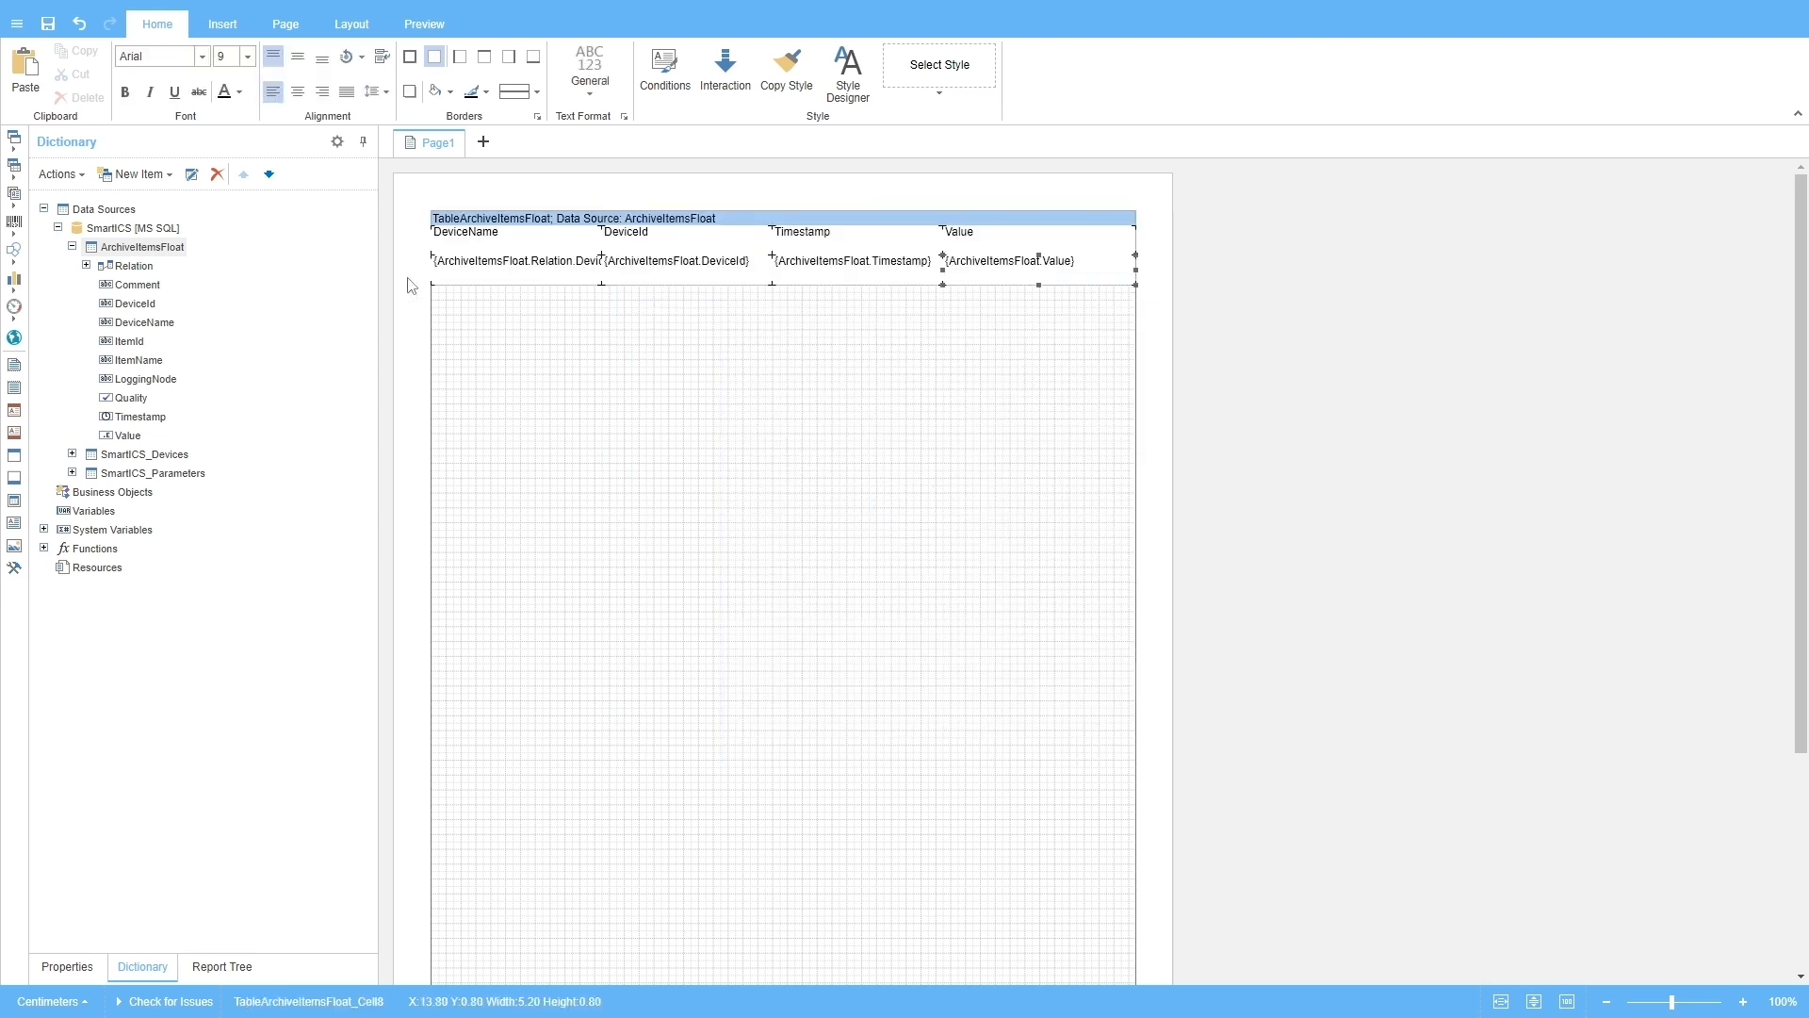
# - Save the report template and preview the ArchiveItemsFloat table, returning to the page design
pyautogui.click(48, 26)
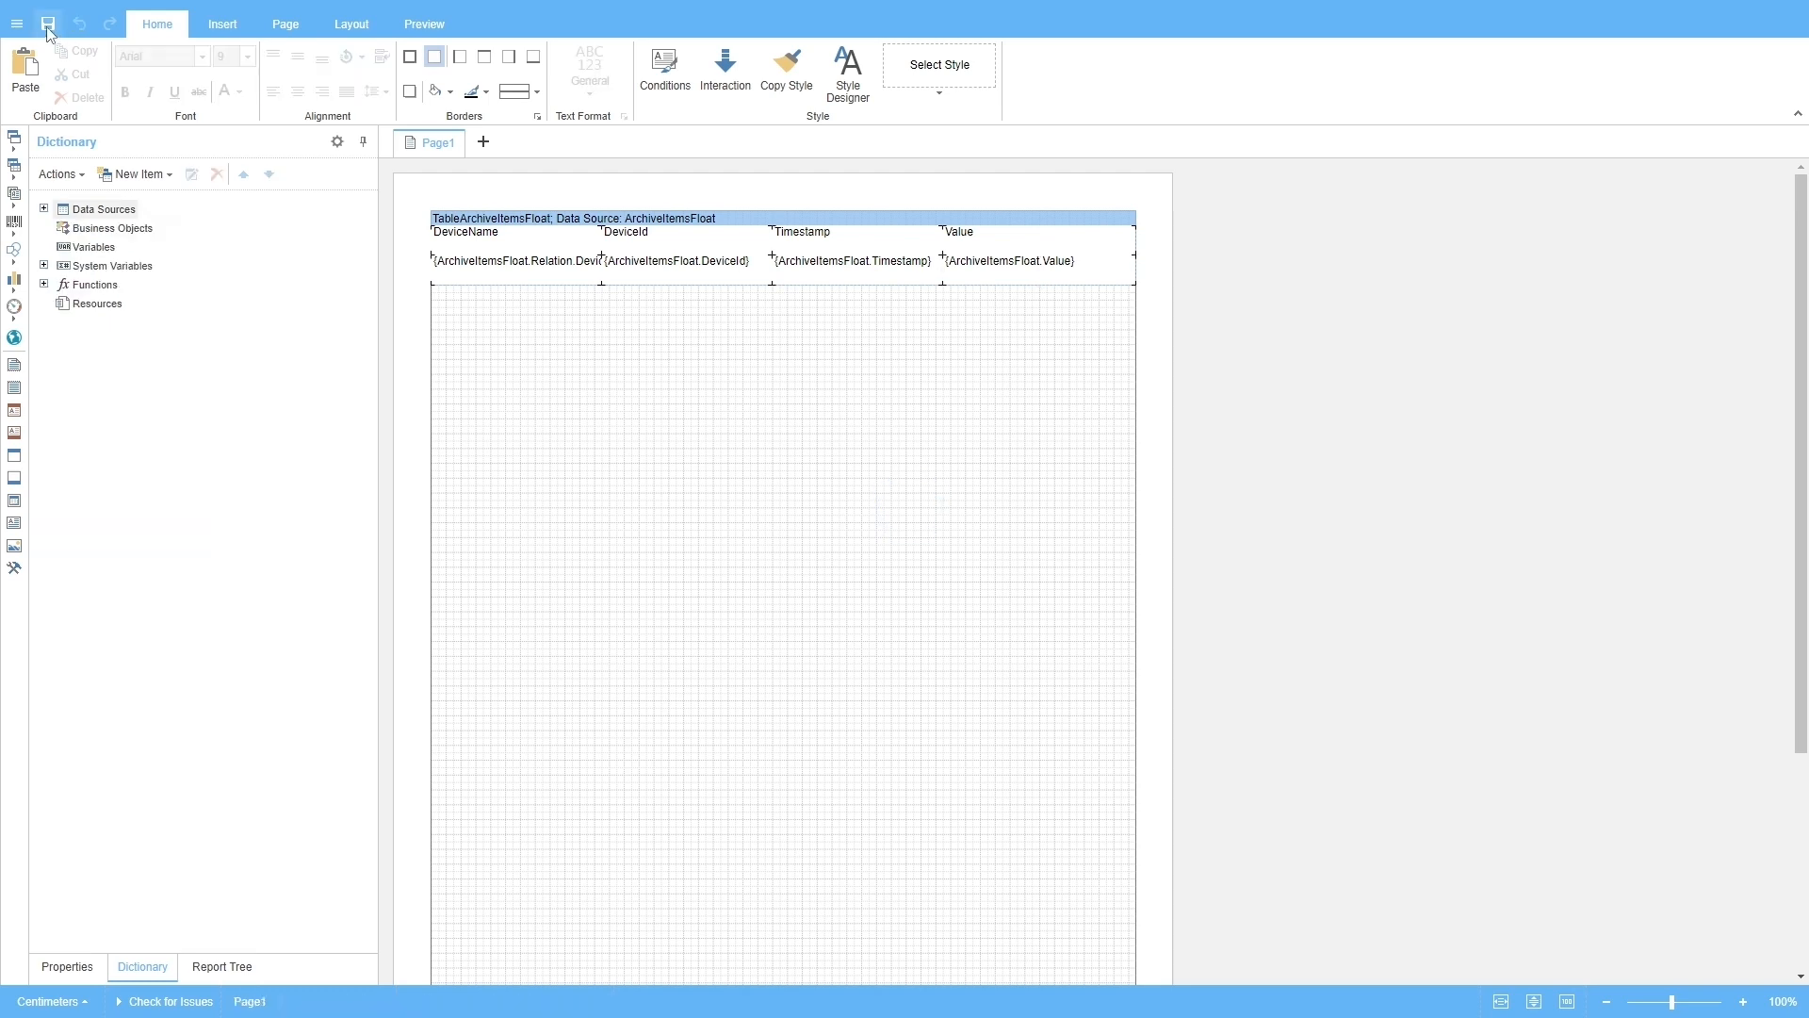
pyautogui.click(438, 31)
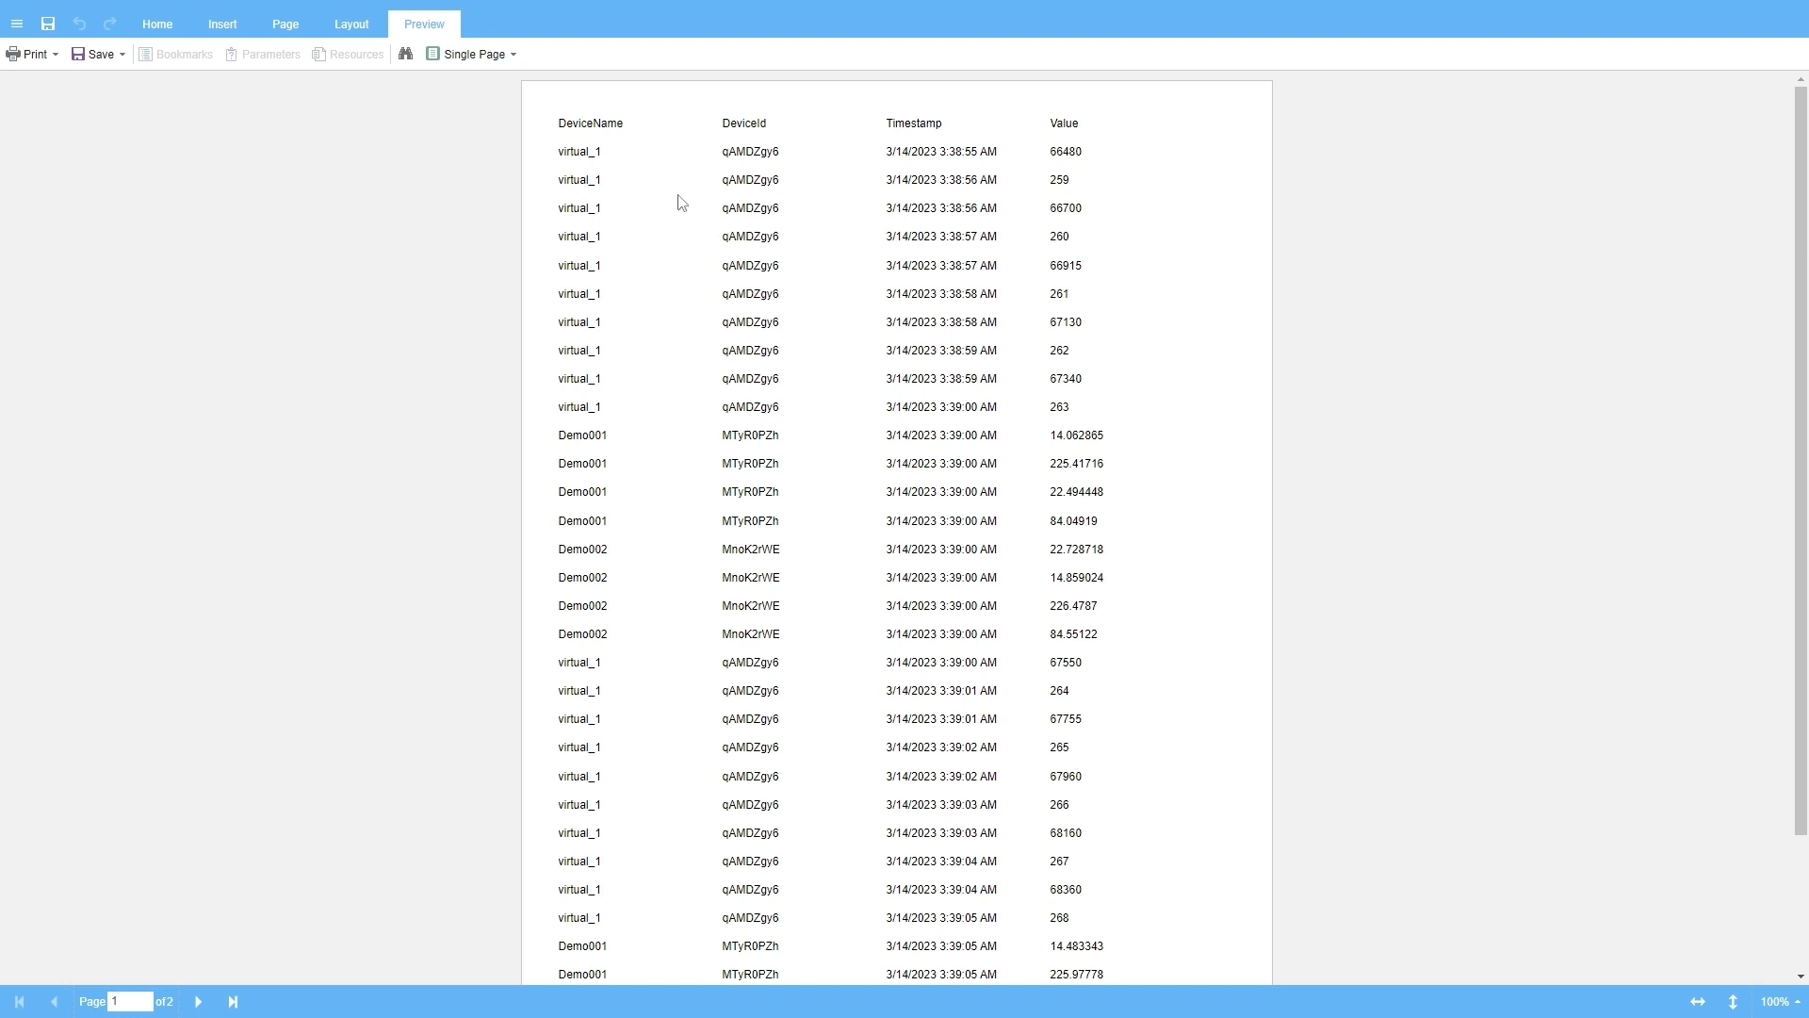
pyautogui.click(166, 19)
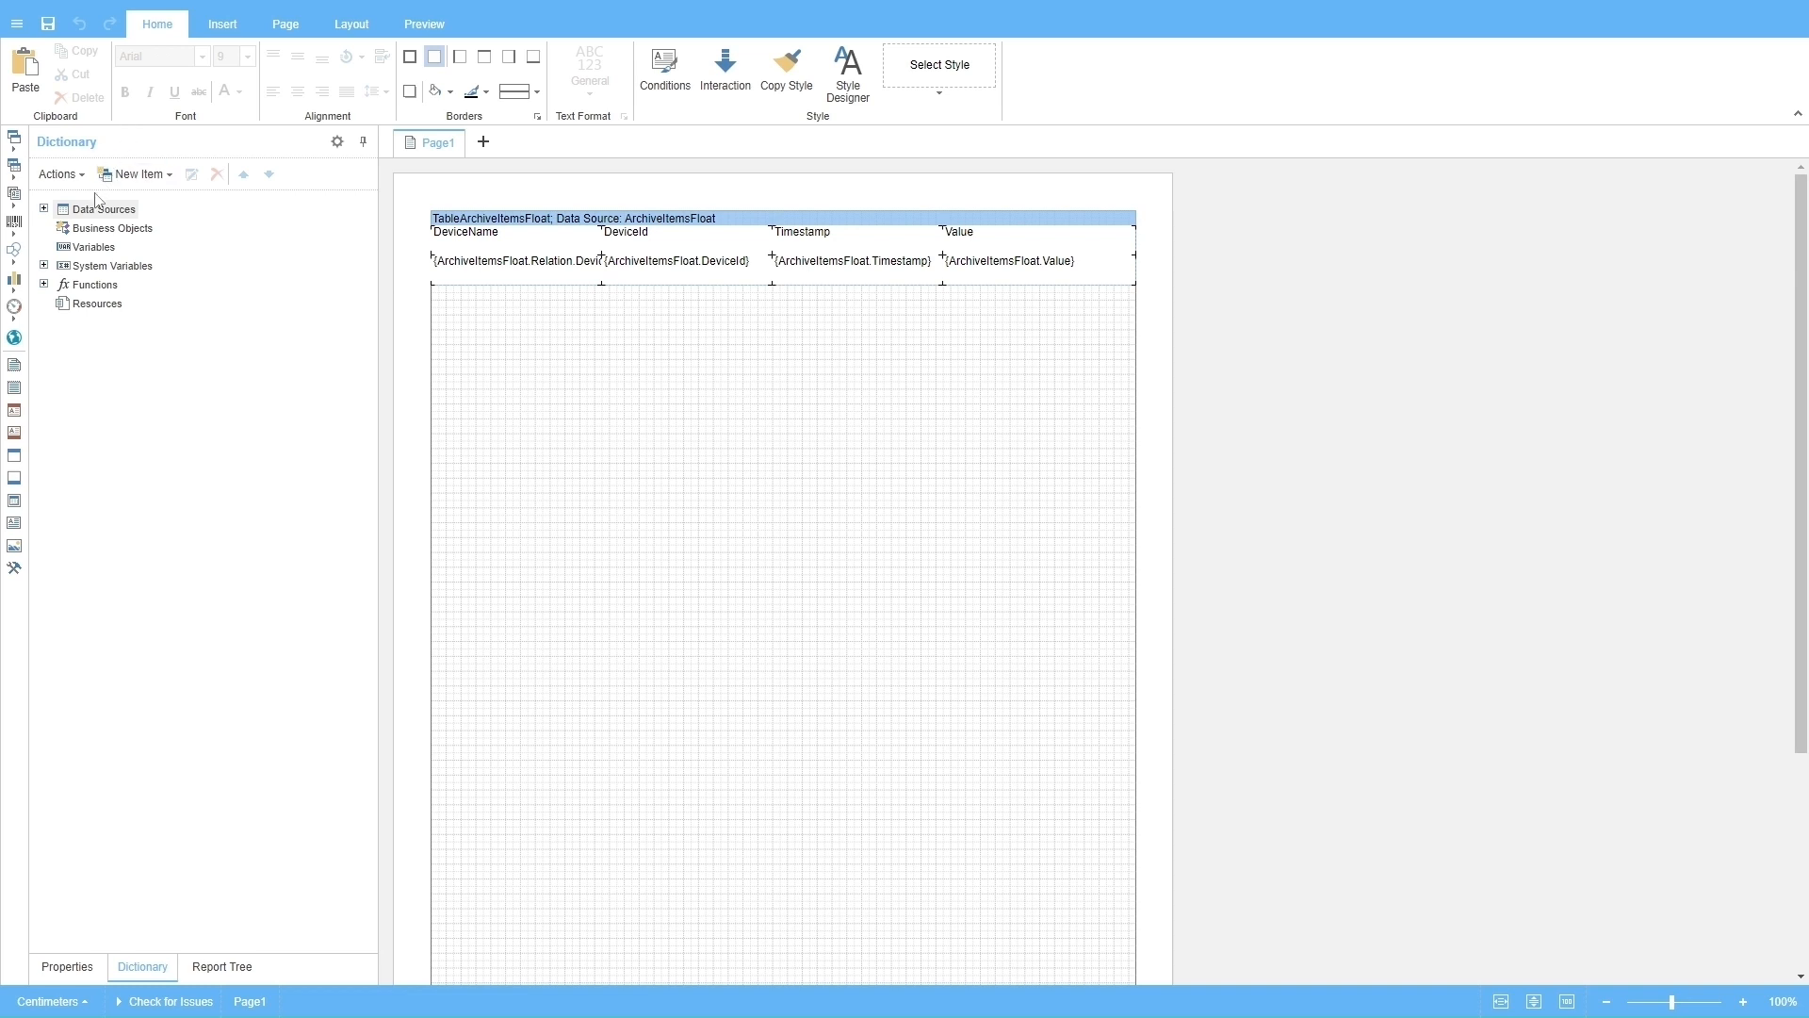
# - Start a new dictionary variable with the name StartTime and the alias Start
pyautogui.click(91, 250)
pyautogui.click(166, 176)
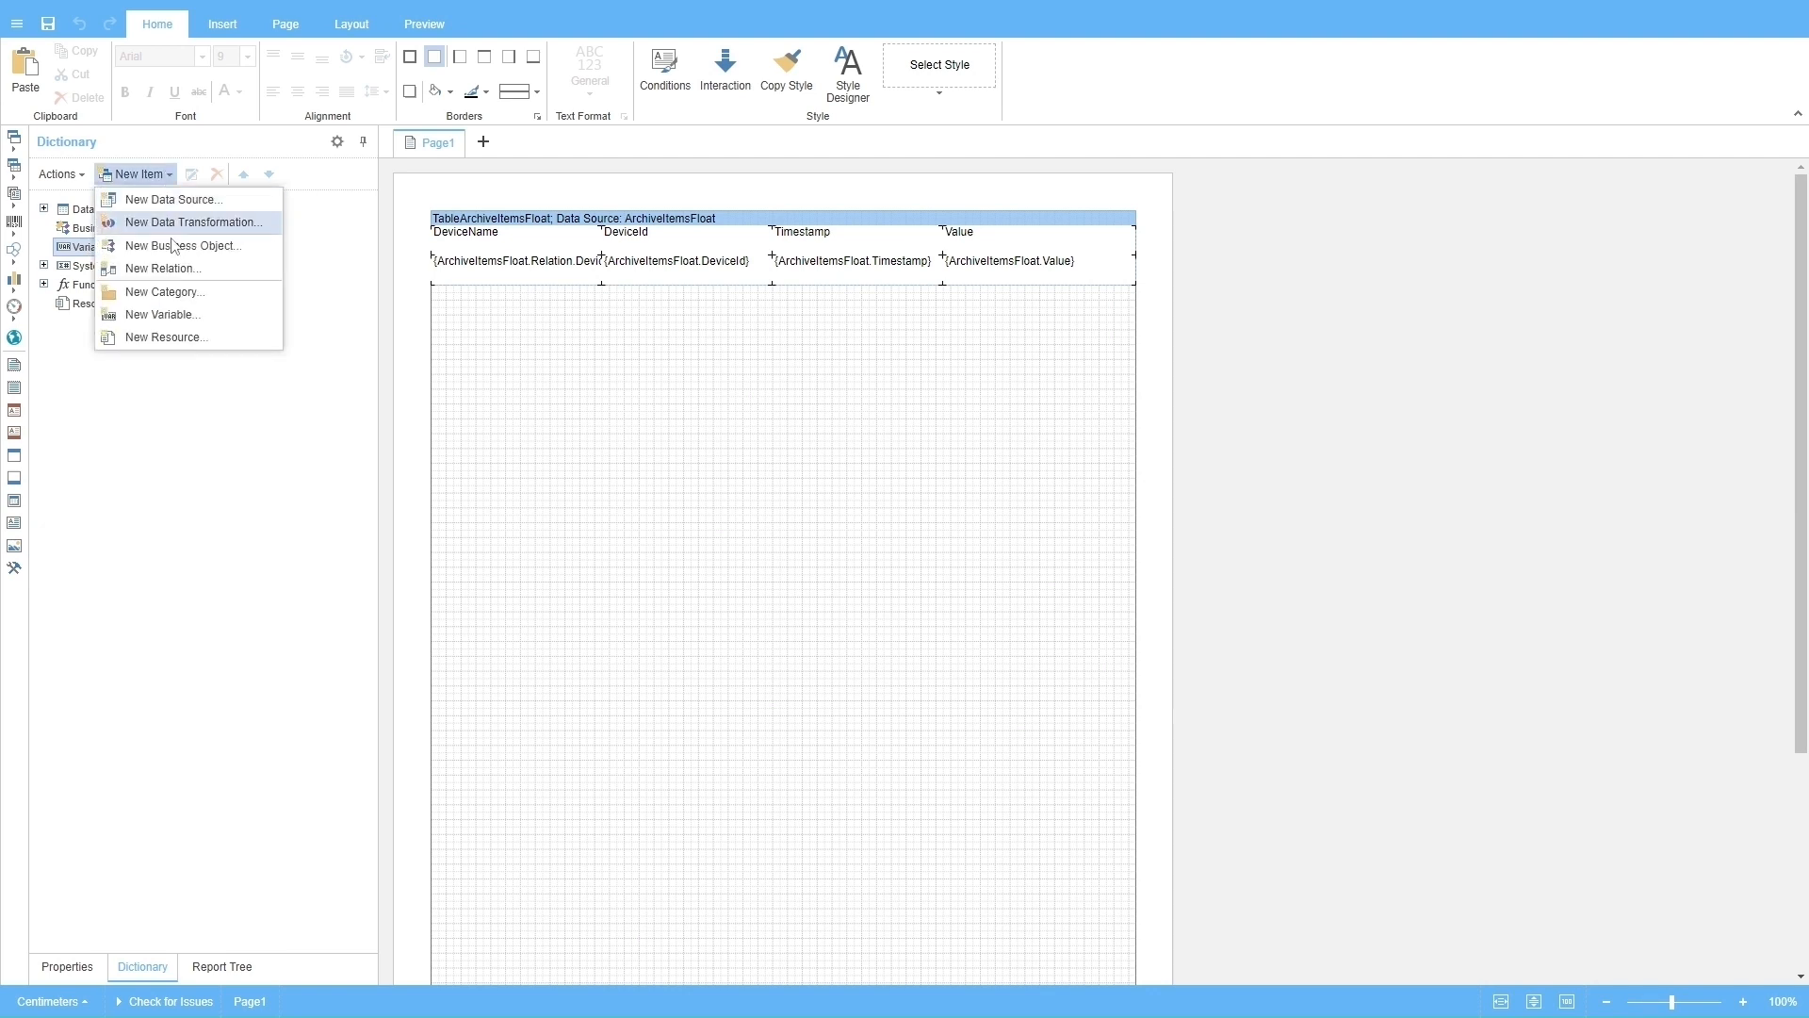
pyautogui.click(199, 327)
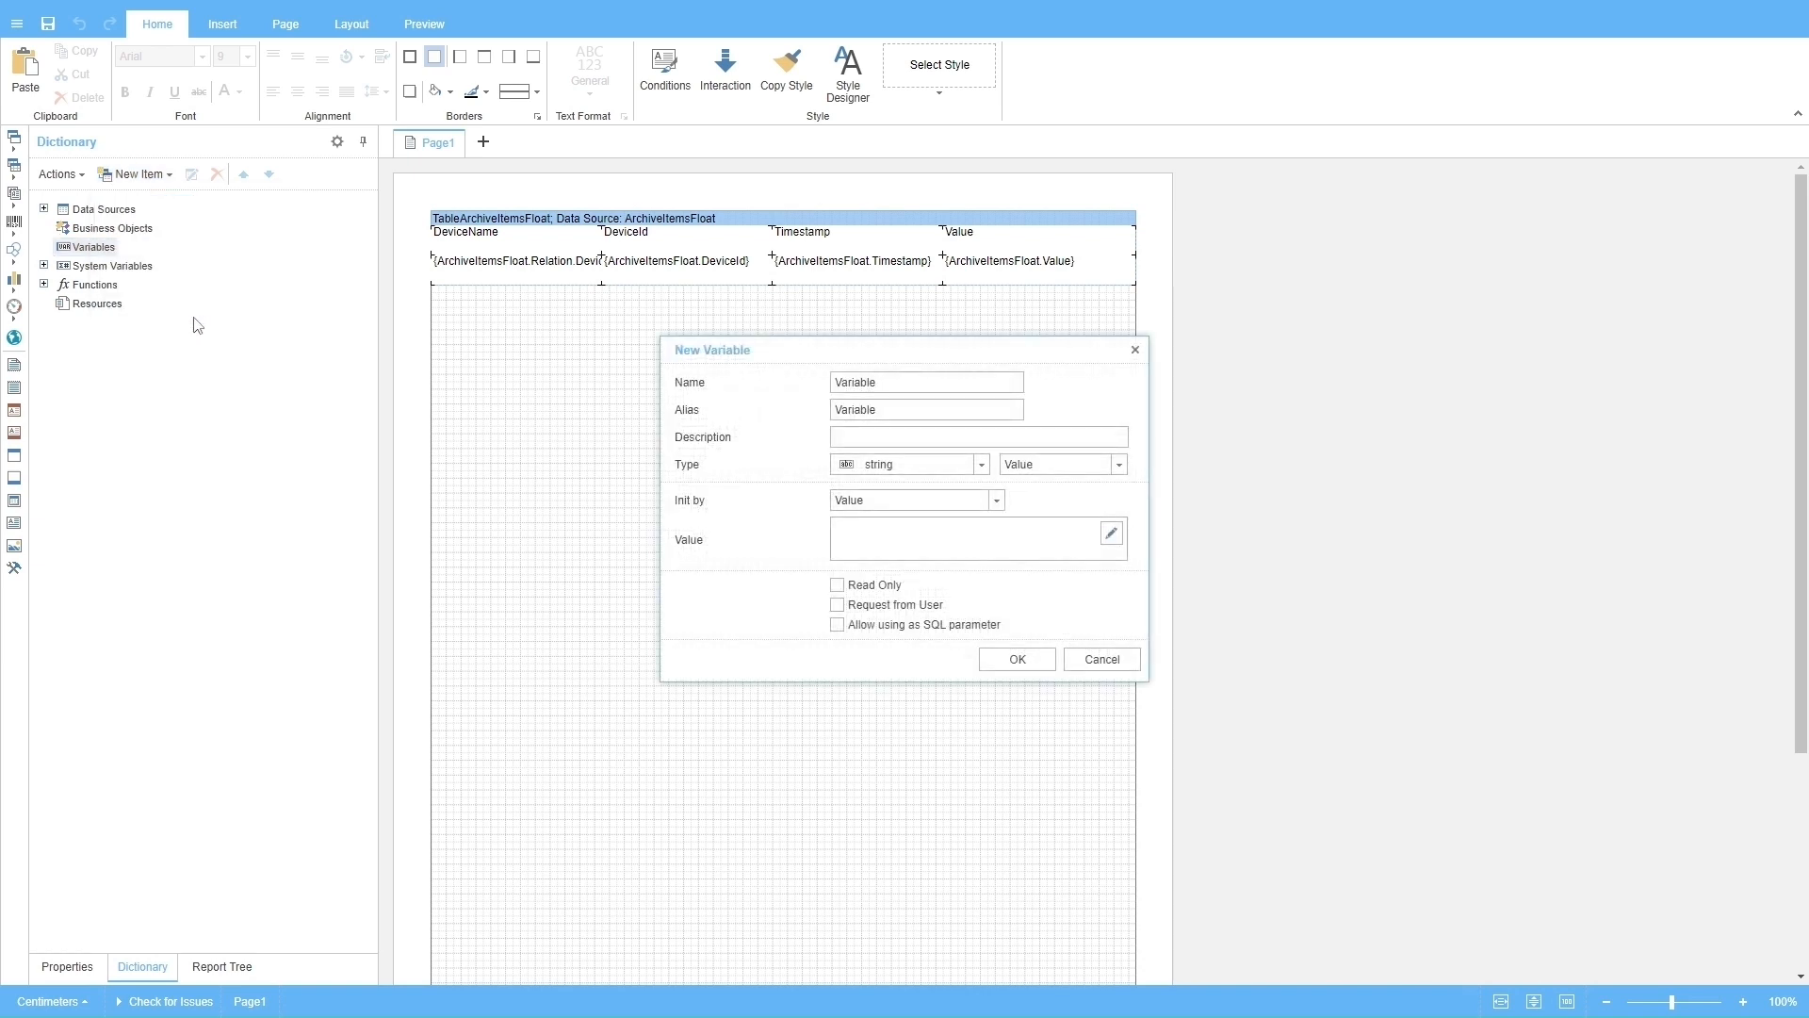
pyautogui.press('BackSpace')
pyautogui.press('BackSpace')
pyautogui.press('BackSpace')
pyautogui.press('BackSpace')
pyautogui.press('BackSpace')
pyautogui.press('BackSpace')
pyautogui.press('BackSpace')
pyautogui.press('BackSpace')
pyautogui.write('StartTime')
pyautogui.press('Tab')
pyautogui.write('Star')
# - Make StartTime a single datetime value initialised by the expression DataTime.Now
pyautogui.click(980, 464)
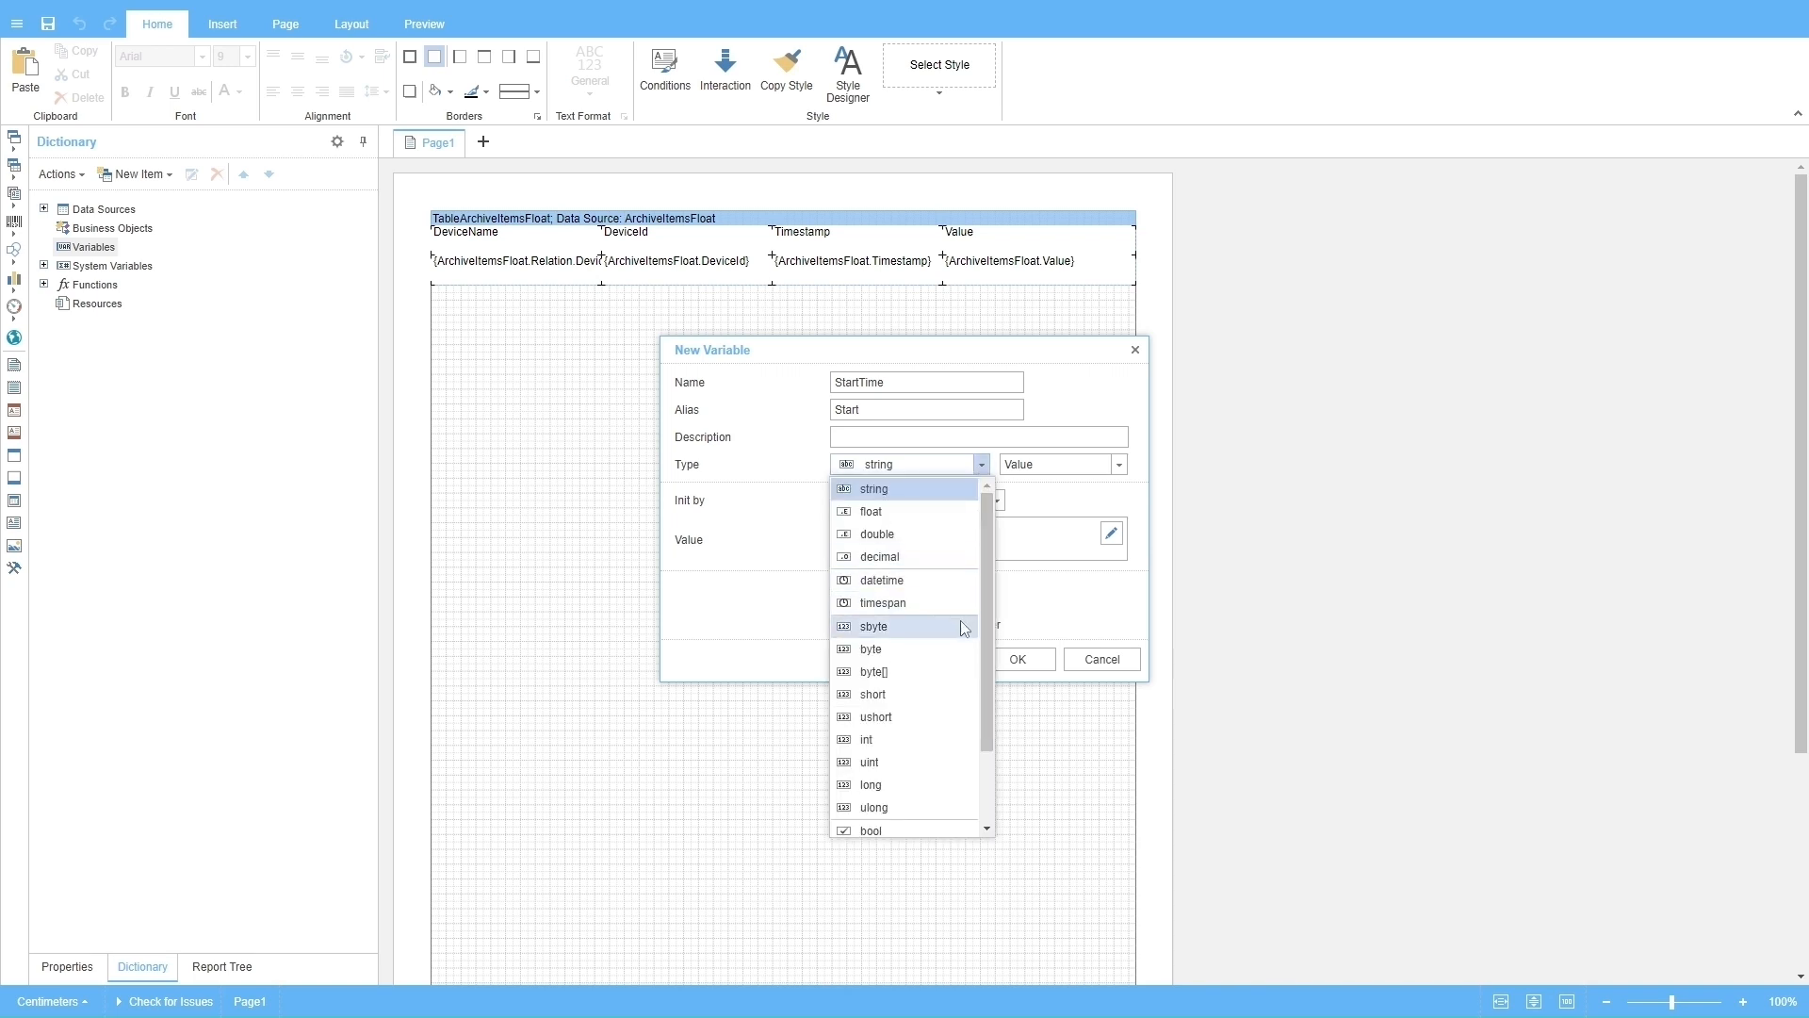
pyautogui.click(924, 580)
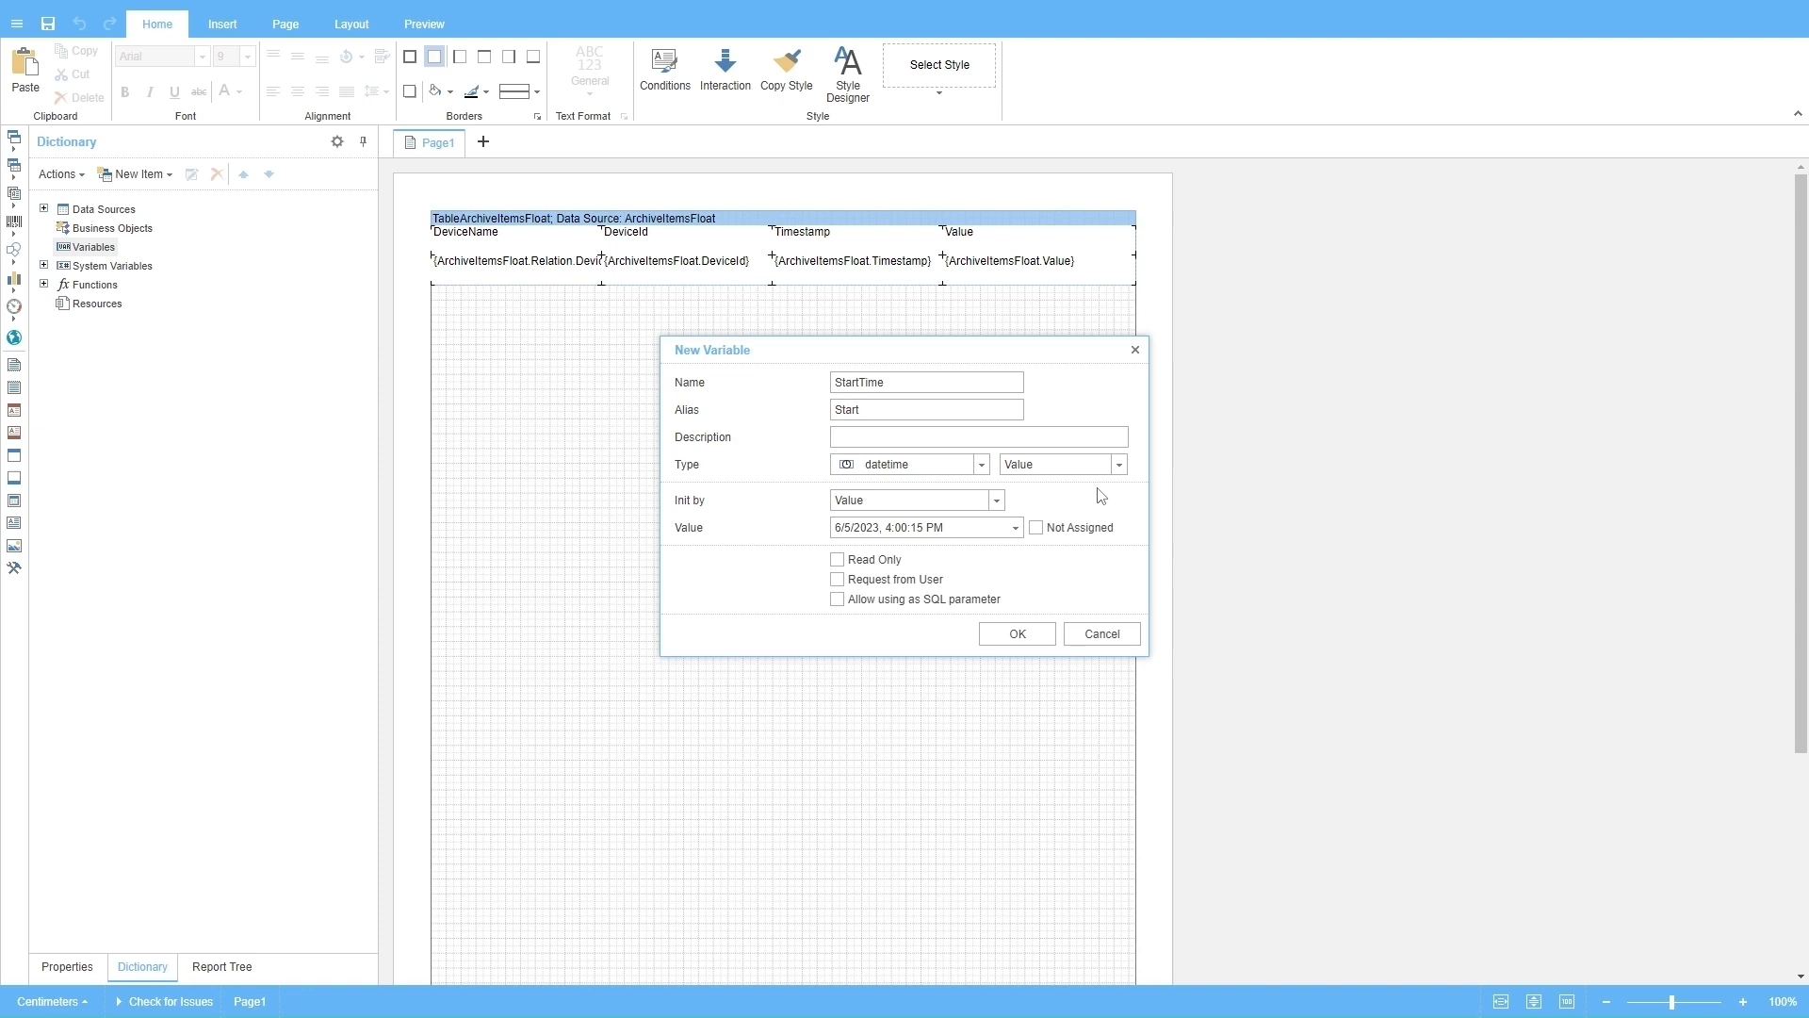
pyautogui.click(1119, 465)
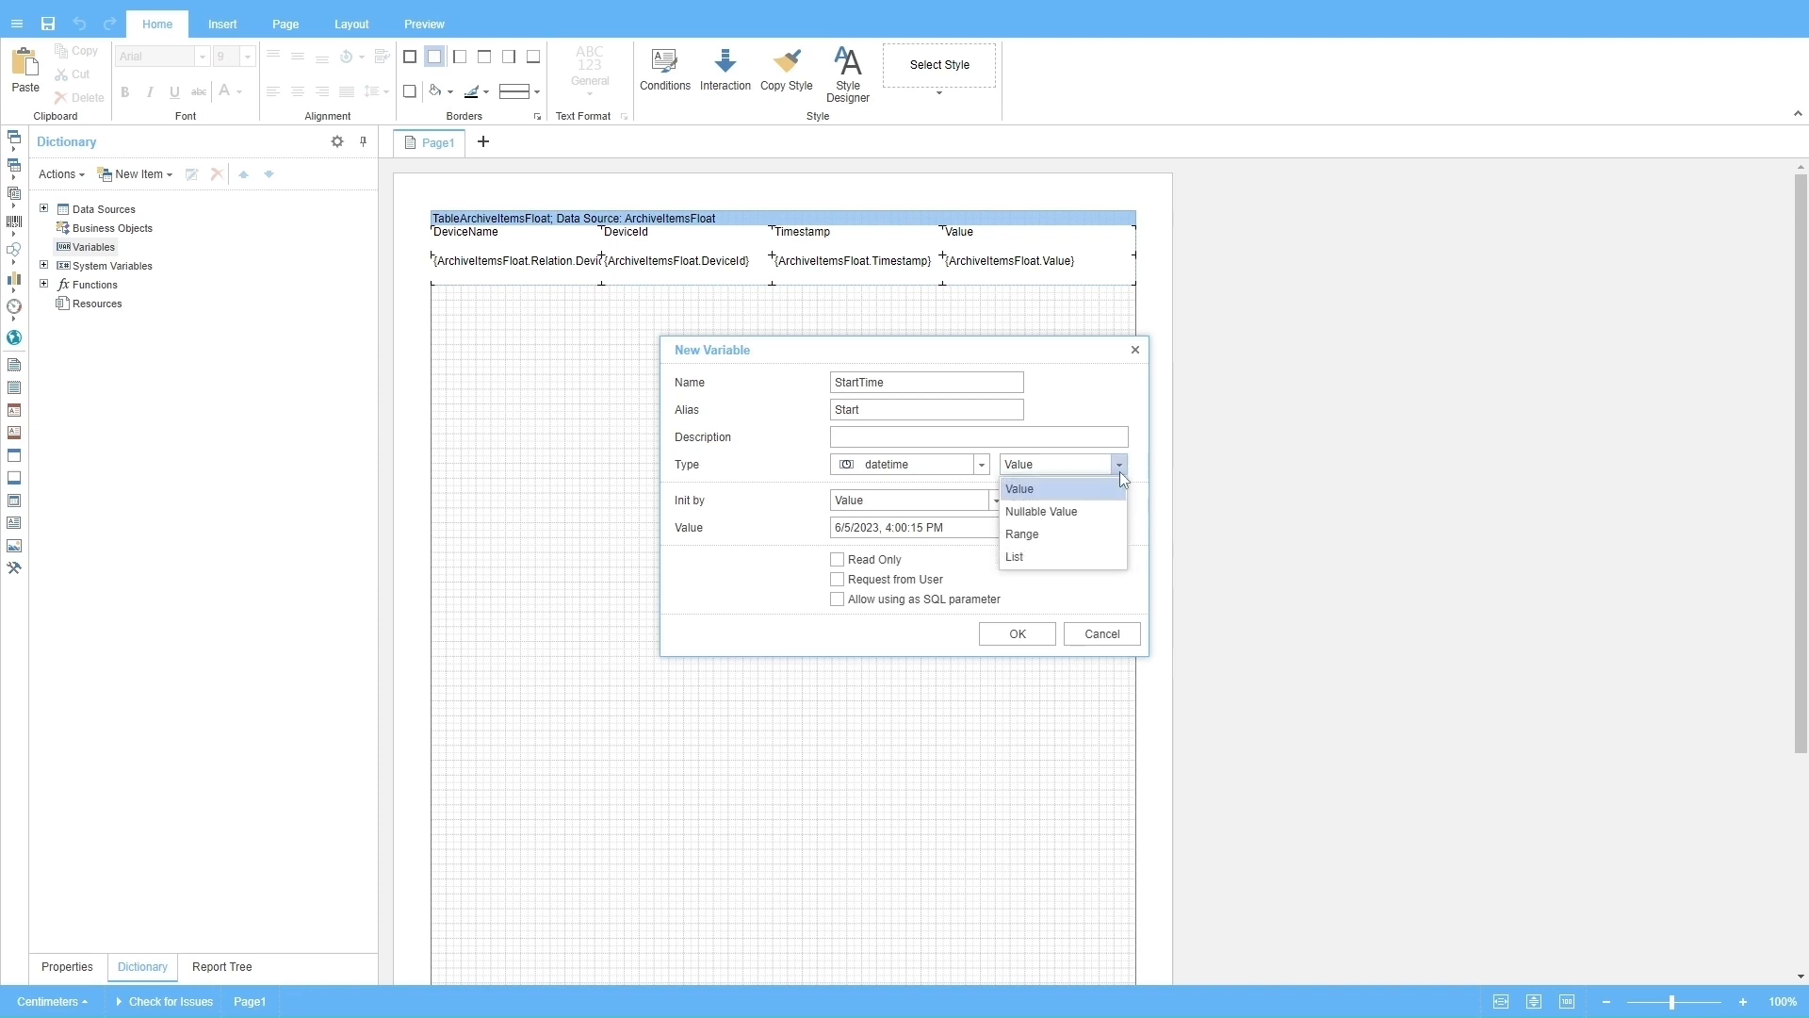
pyautogui.click(1096, 489)
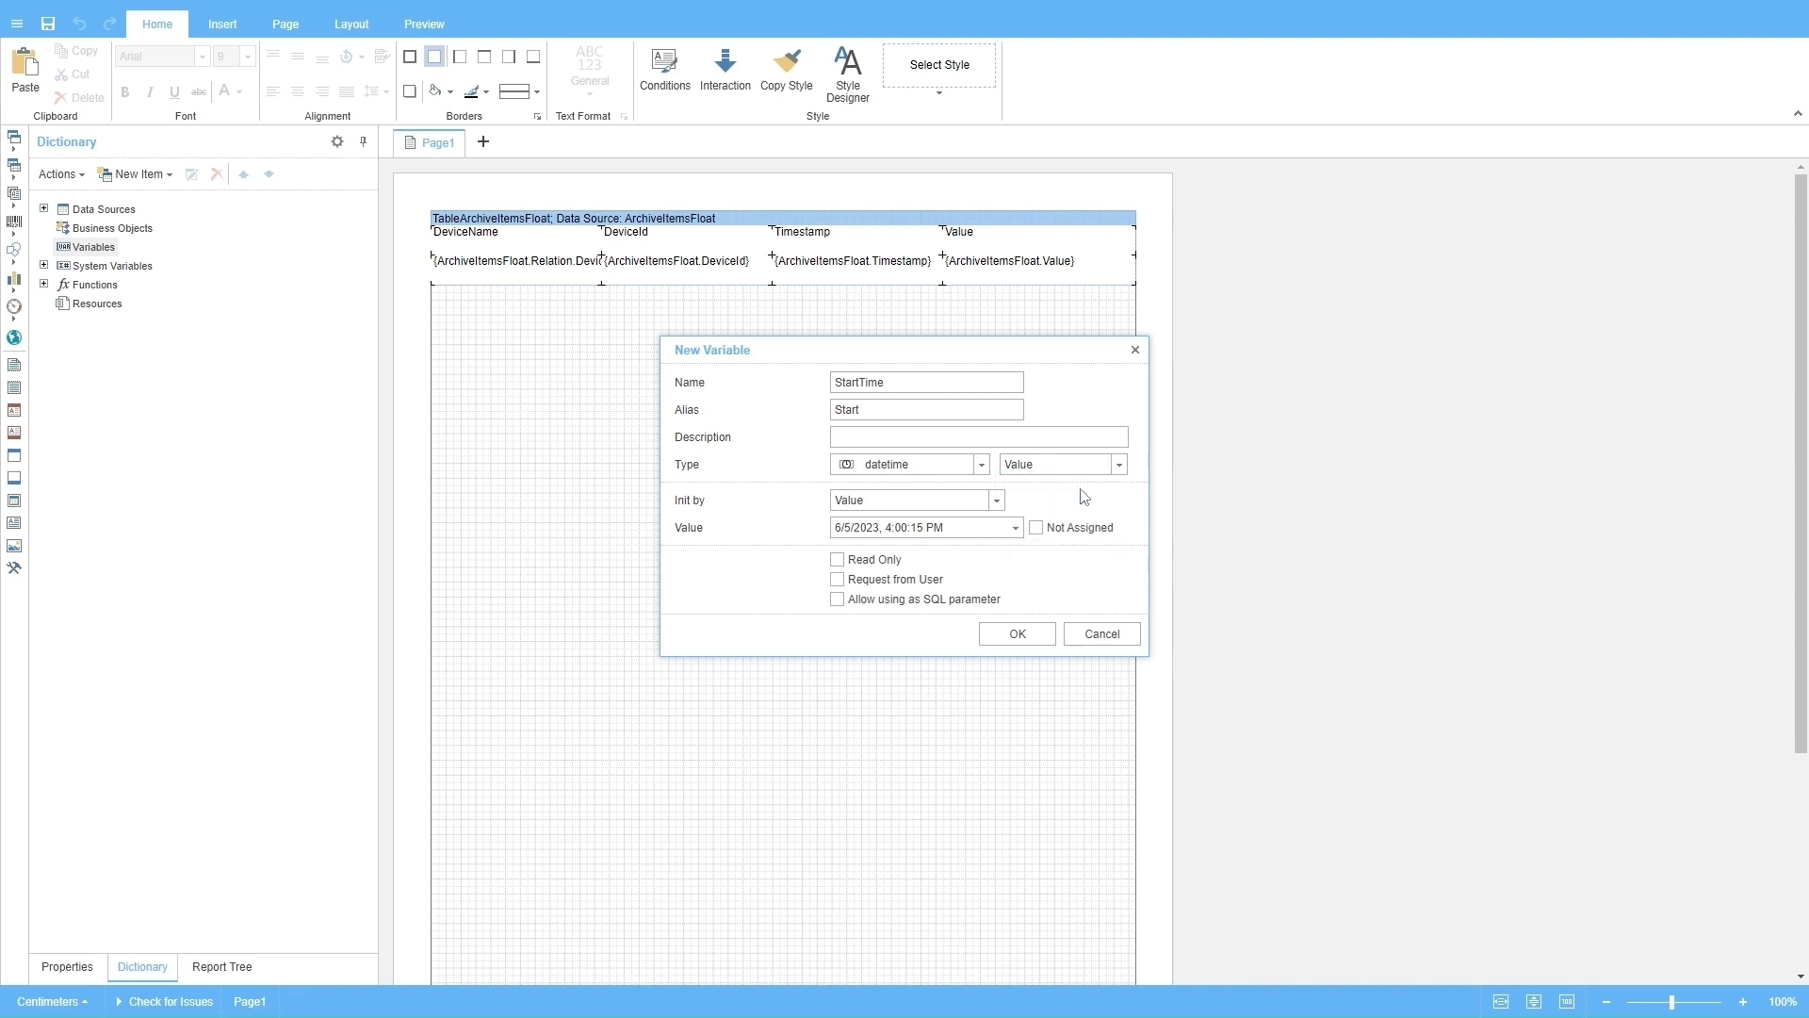
pyautogui.click(970, 505)
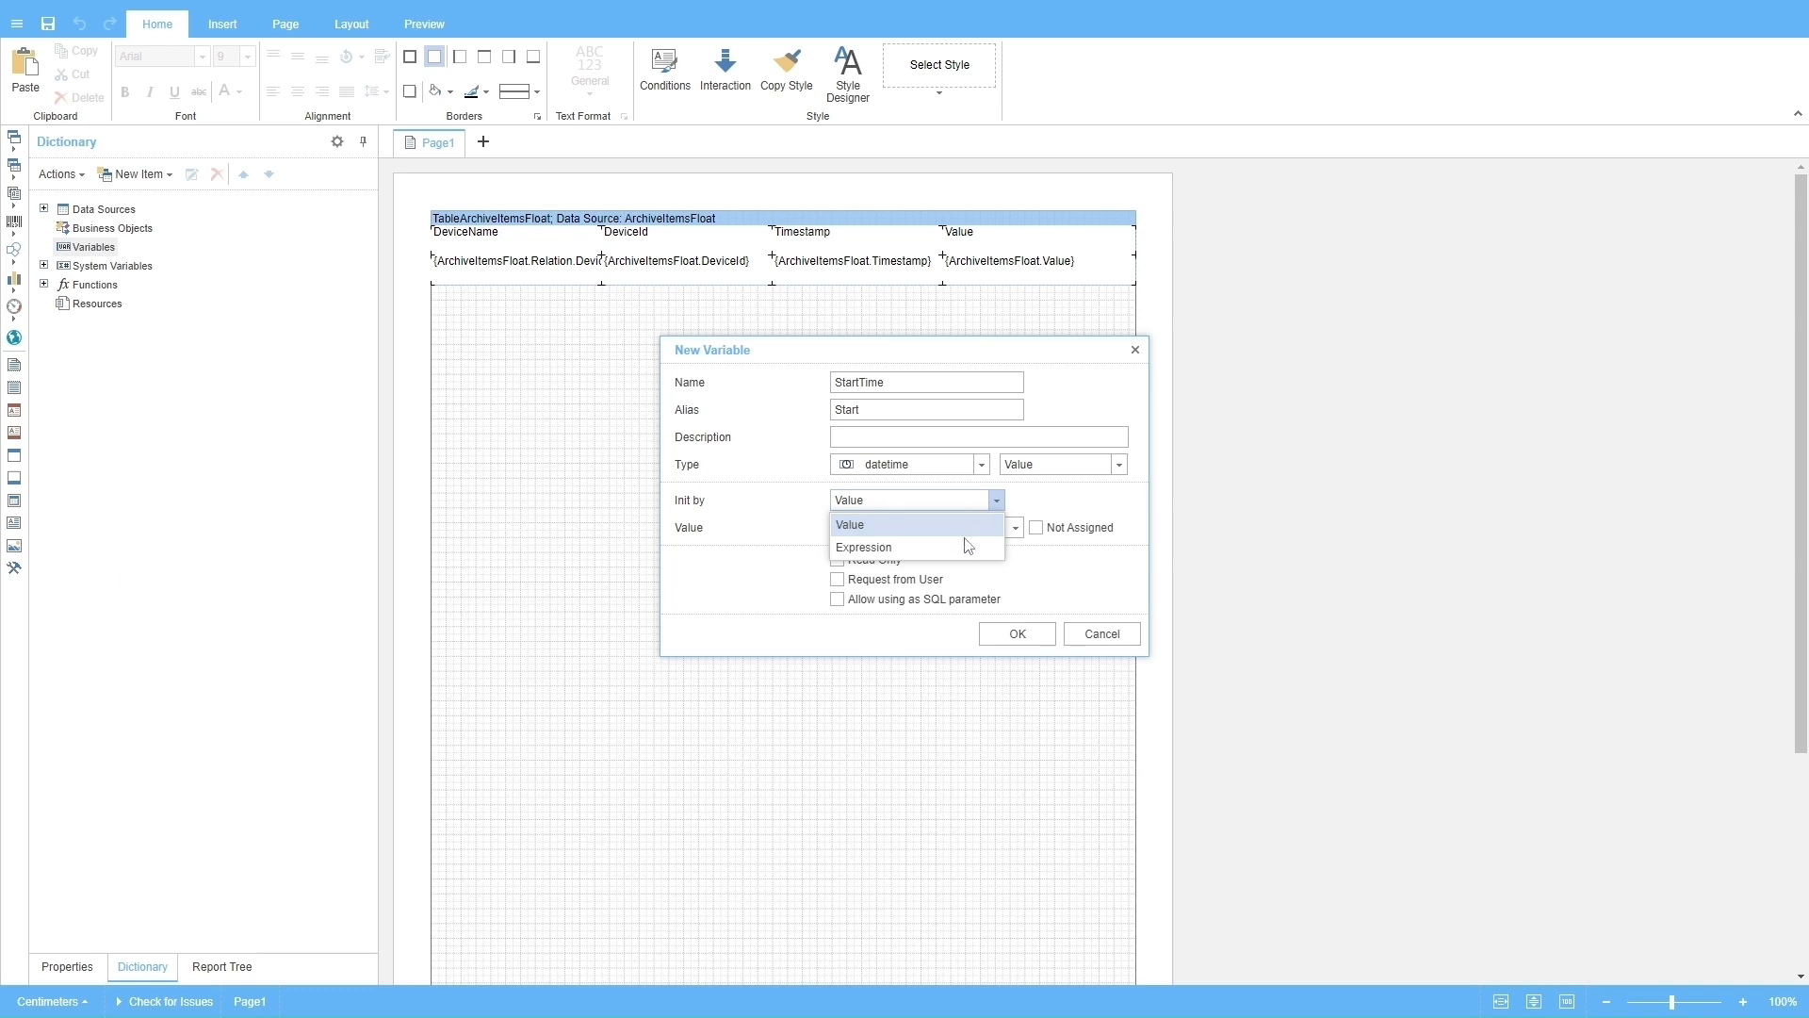
pyautogui.click(965, 548)
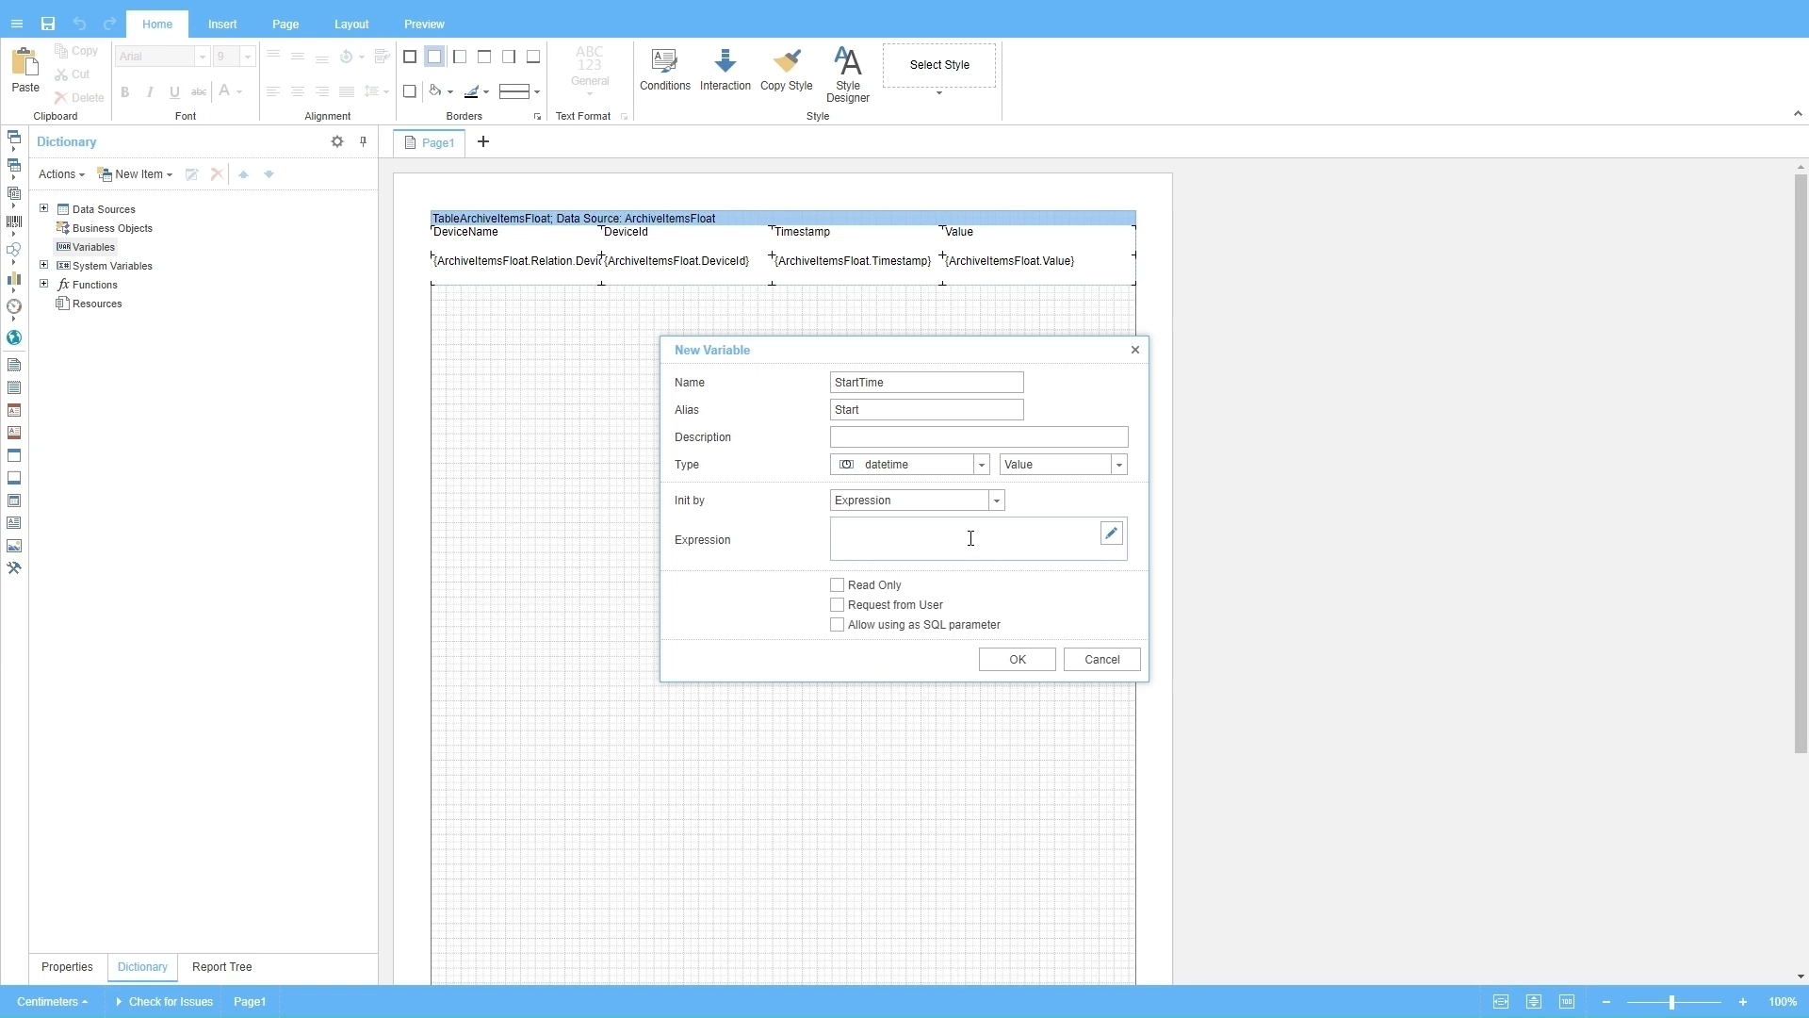
pyautogui.write('Ds')
pyautogui.write('taTime')
pyautogui.write('.Now')
# - Have StartTime requested from the user and allowed as an SQL parameter, and add the variable to the dictionary
pyautogui.click(838, 605)
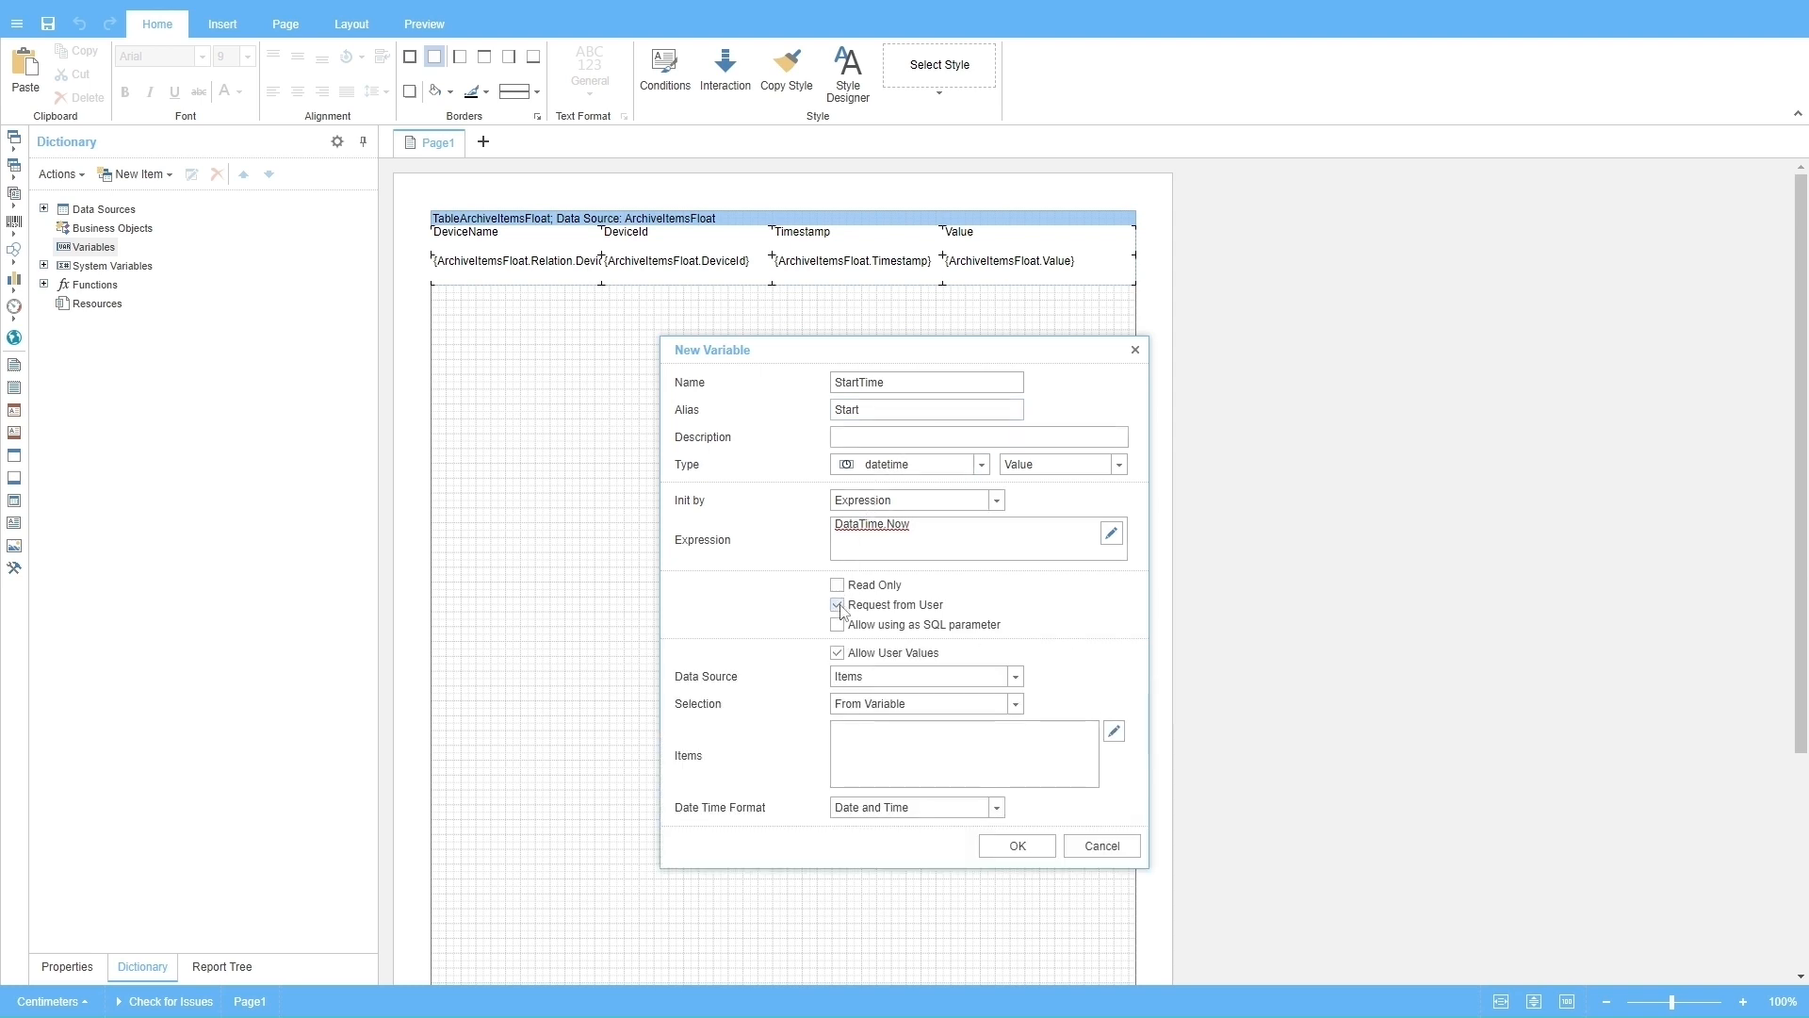
pyautogui.click(838, 625)
pyautogui.click(1015, 846)
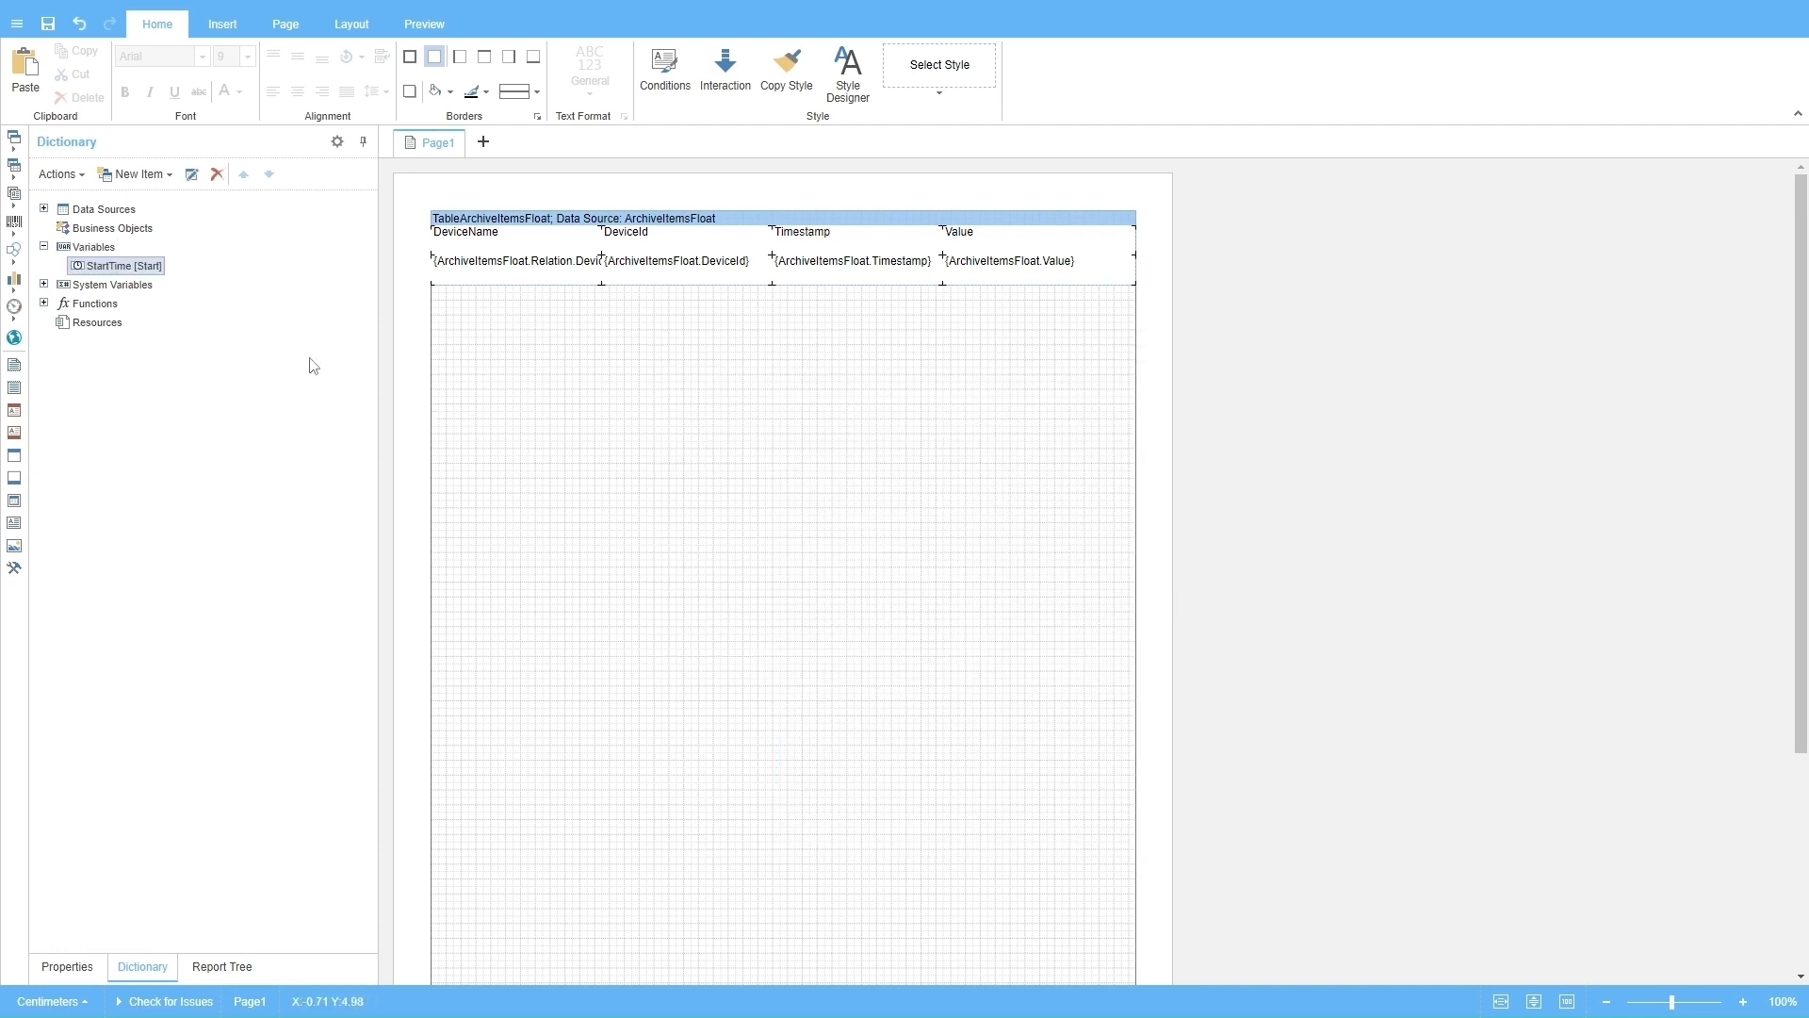
# - Start a second dictionary variable with the name endTime and the alias end
pyautogui.click(167, 176)
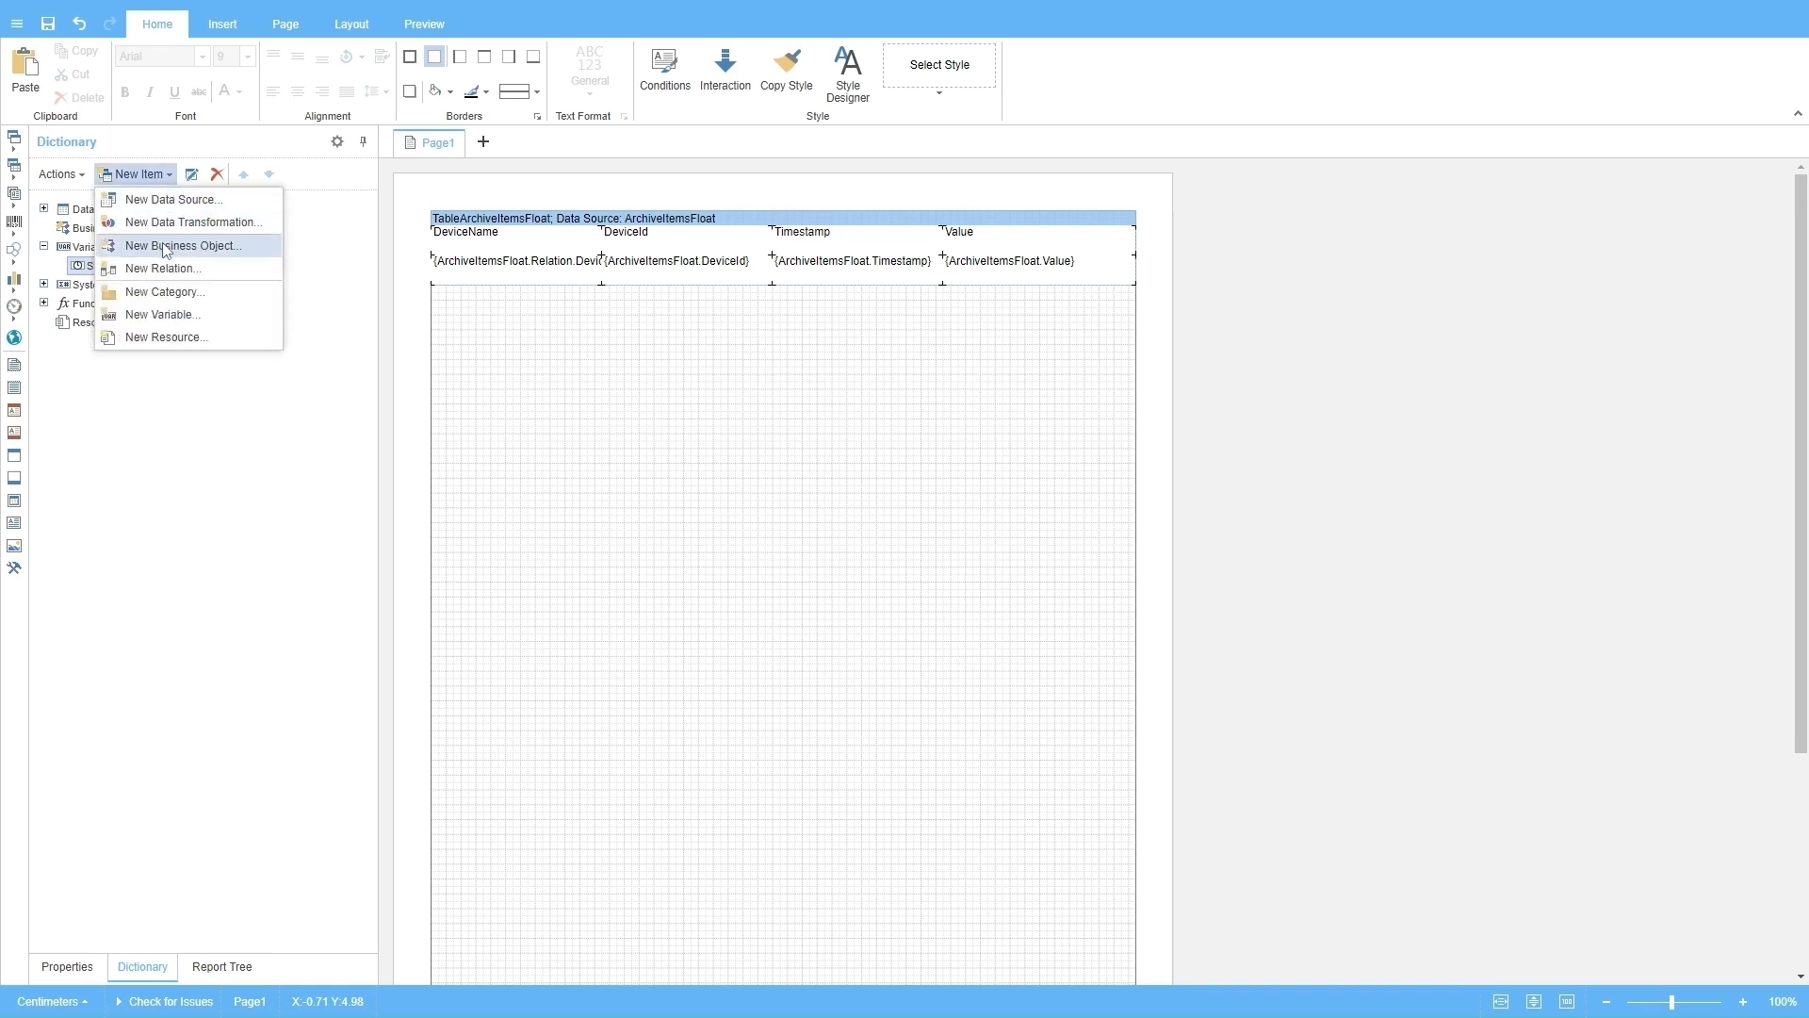
pyautogui.click(170, 315)
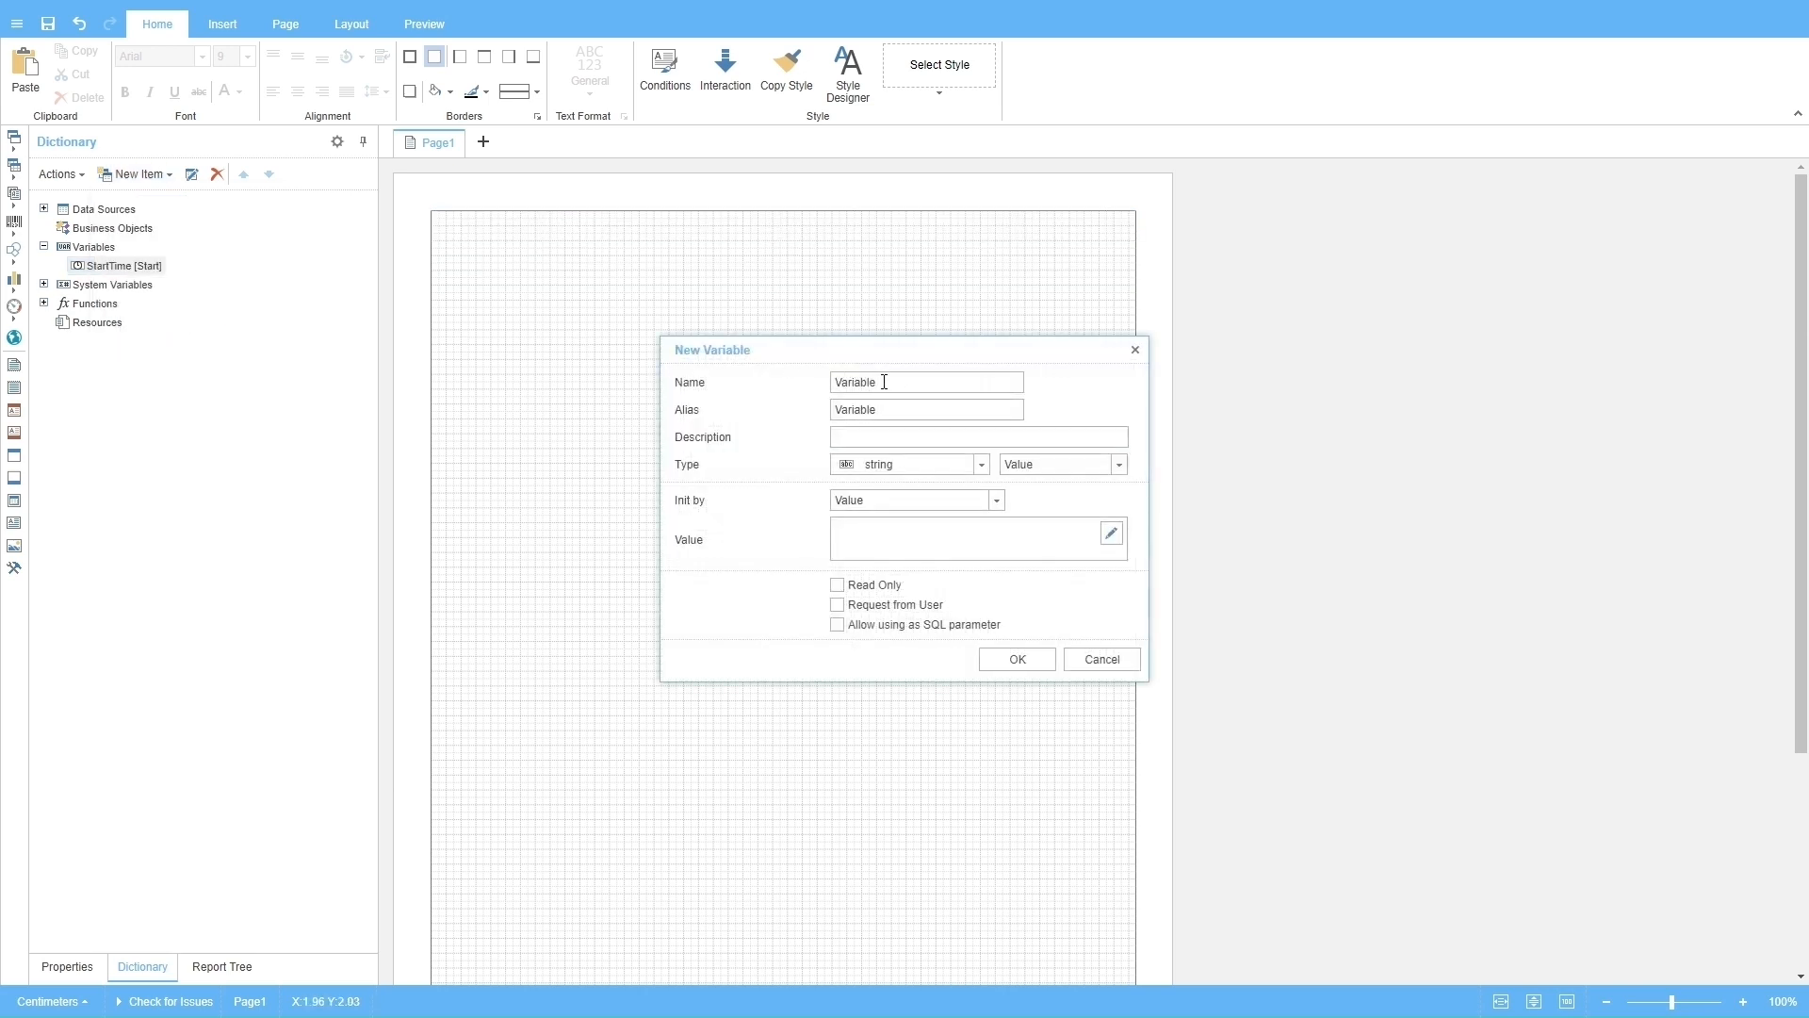
pyautogui.press('BackSpace')
pyautogui.press('BackSpace')
pyautogui.press('BackSpace')
pyautogui.press('BackSpace')
pyautogui.press('BackSpace')
pyautogui.press('BackSpace')
pyautogui.press('BackSpace')
pyautogui.write('e')
pyautogui.write('ndTime')
pyautogui.write('e')
pyautogui.write('nd')
# - Add endTime as a datetime value initialised by the expression DateTime.Now, requested from the user and allowed as an SQL parameter
pyautogui.click(941, 464)
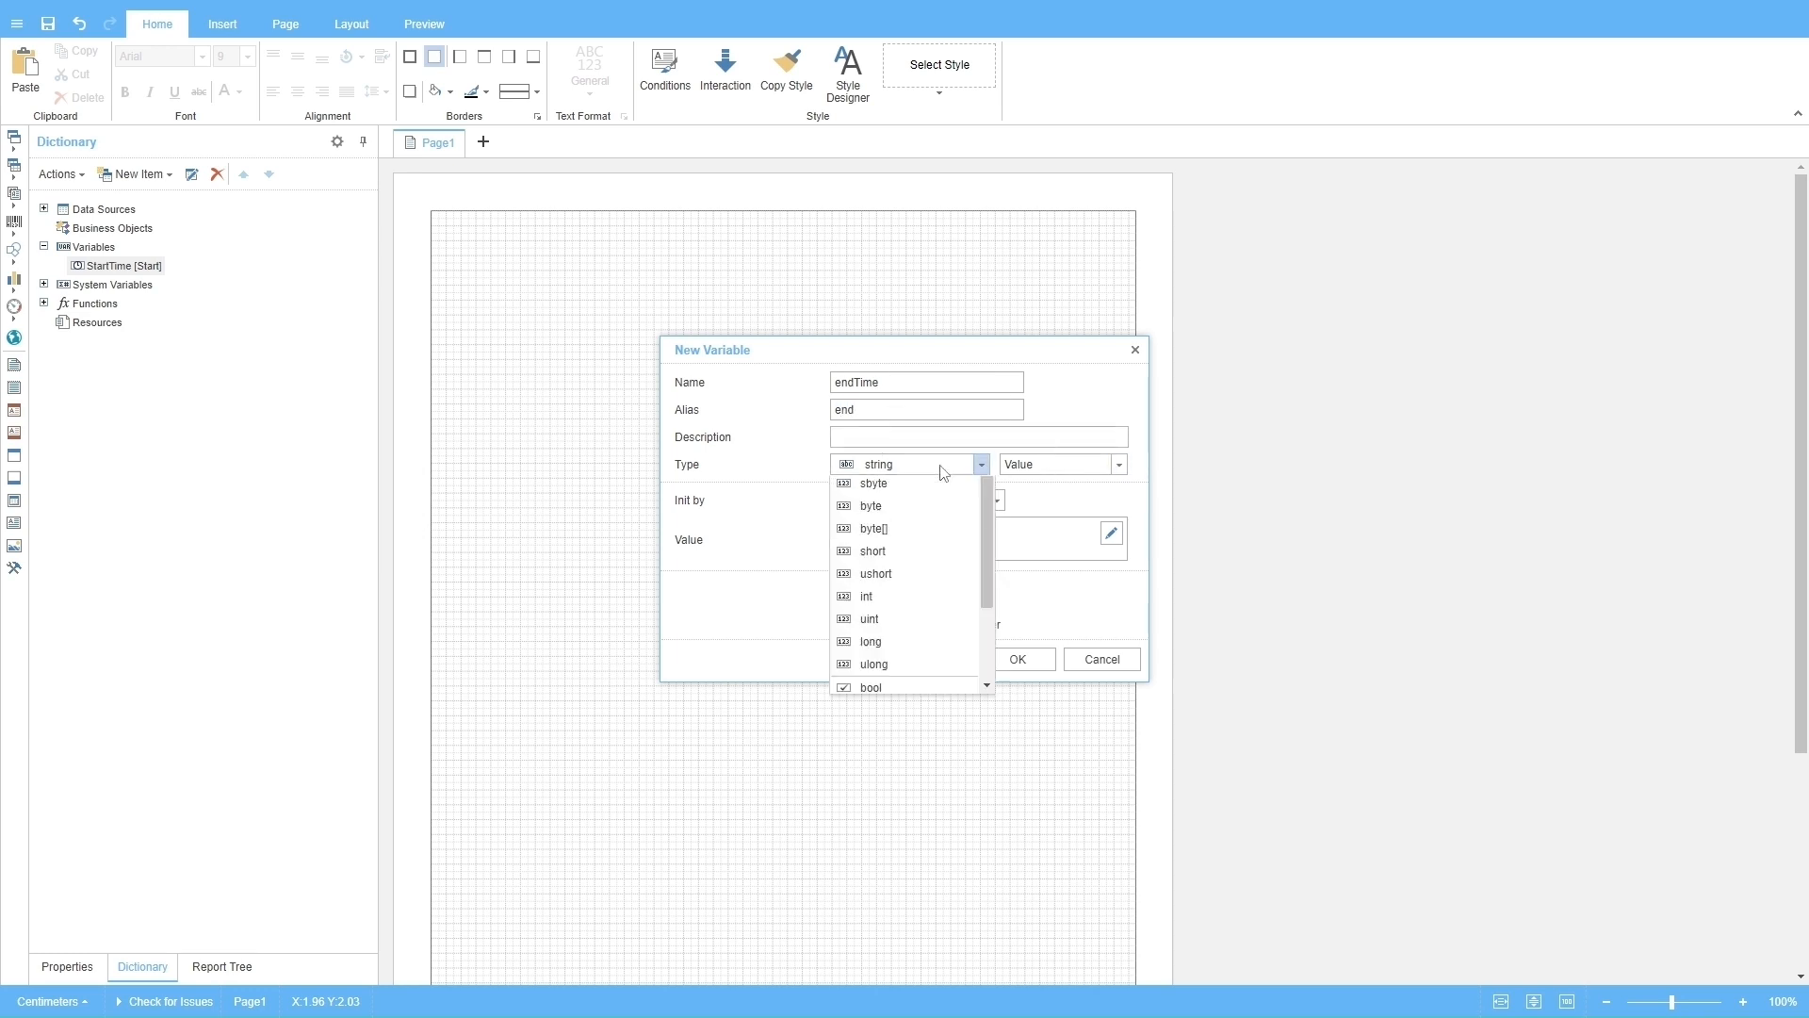
pyautogui.click(909, 580)
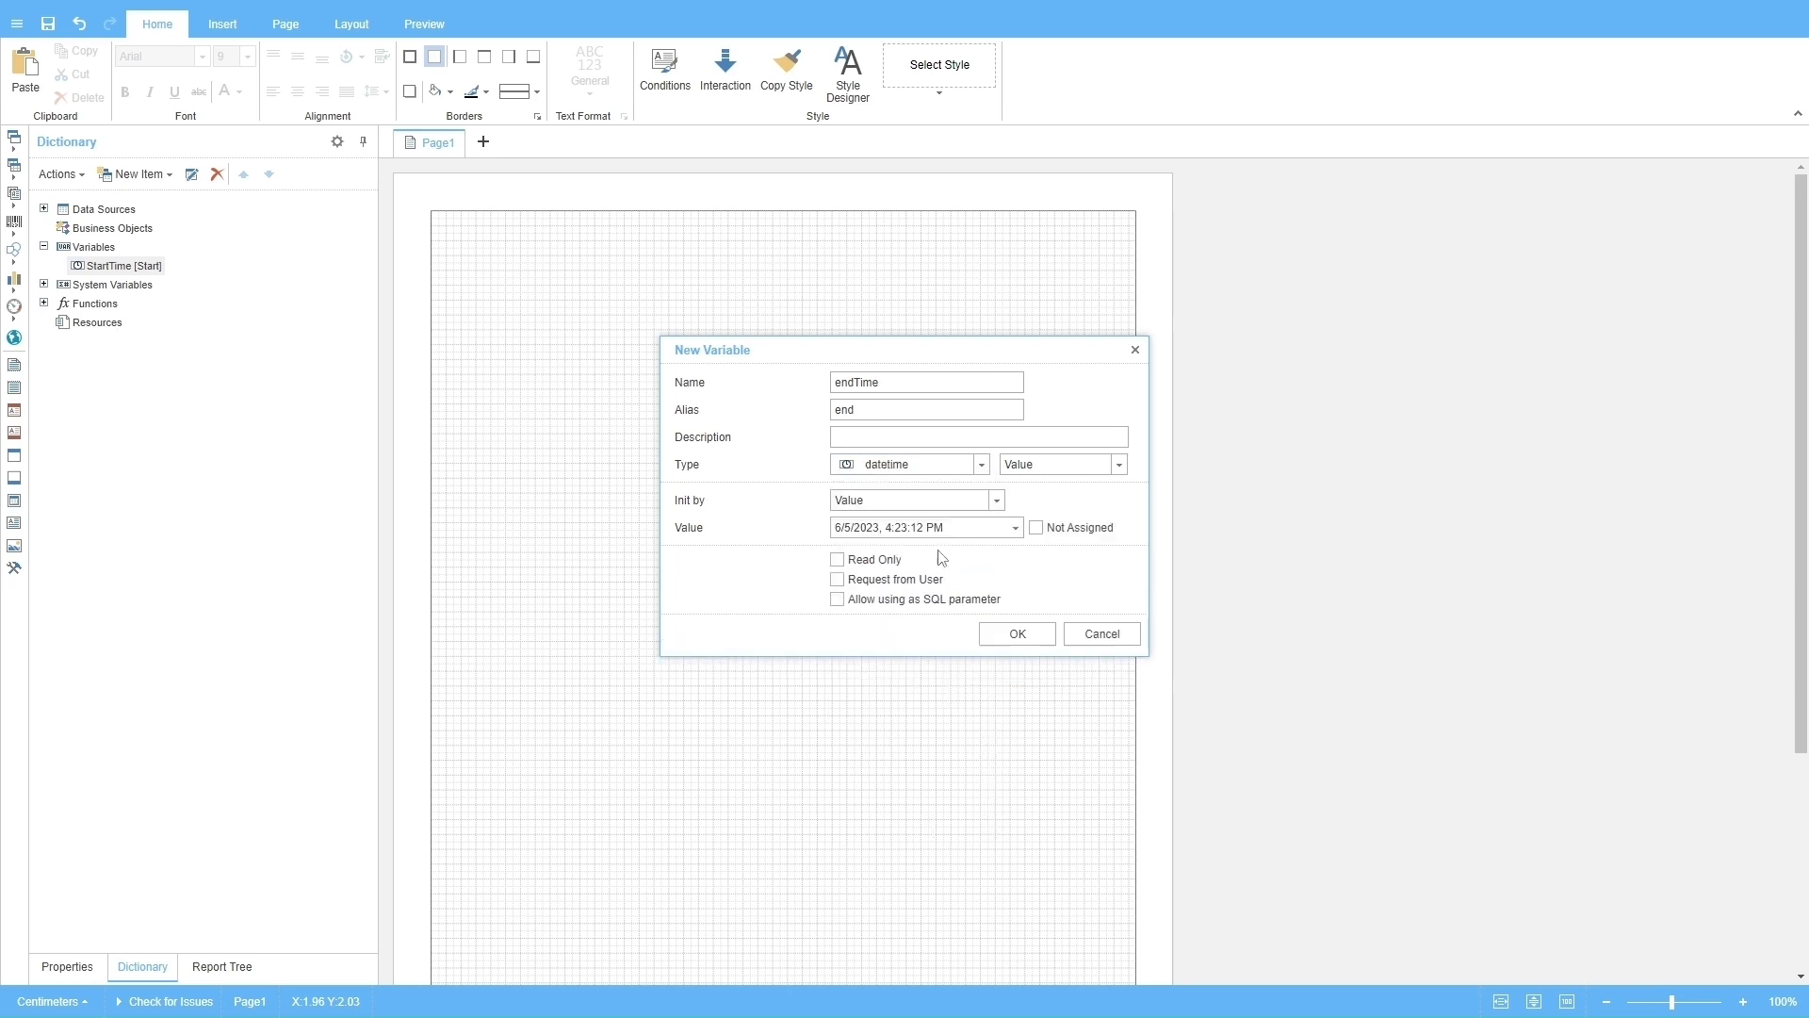
pyautogui.click(1110, 466)
pyautogui.click(1094, 483)
pyautogui.click(947, 504)
pyautogui.click(906, 546)
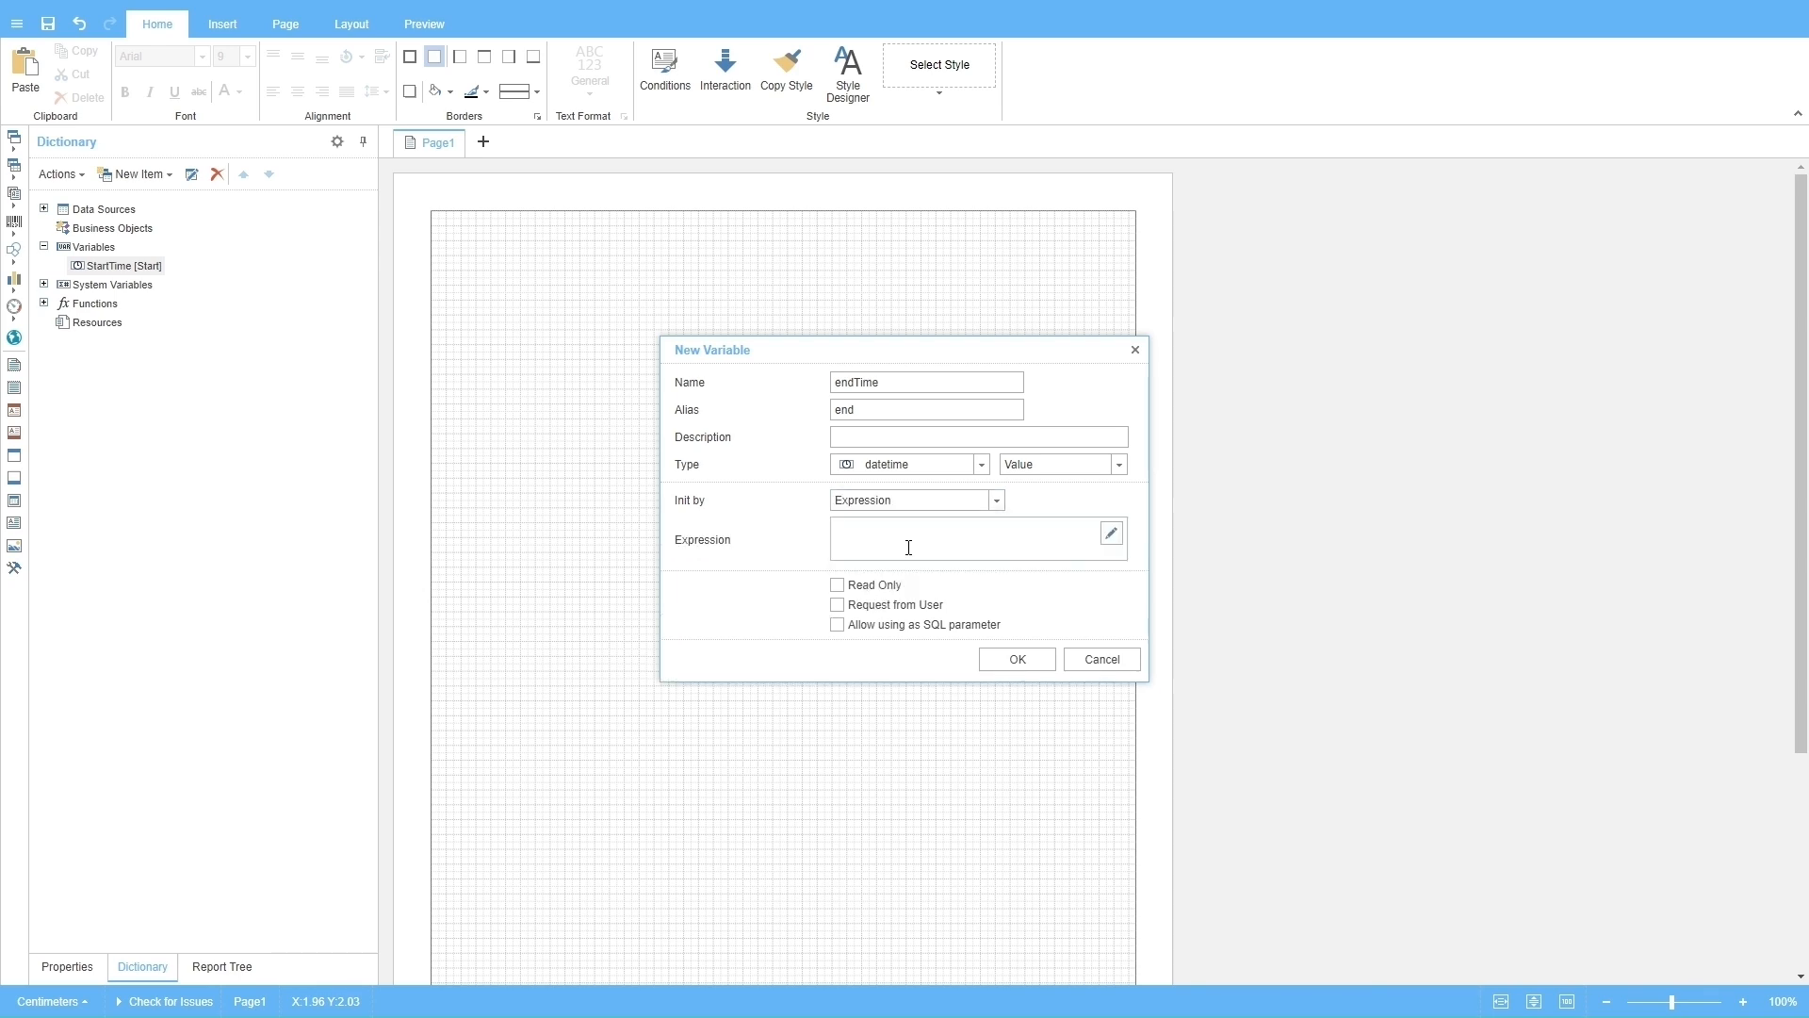
pyautogui.click(911, 540)
pyautogui.write('DateTime.Now')
pyautogui.click(837, 604)
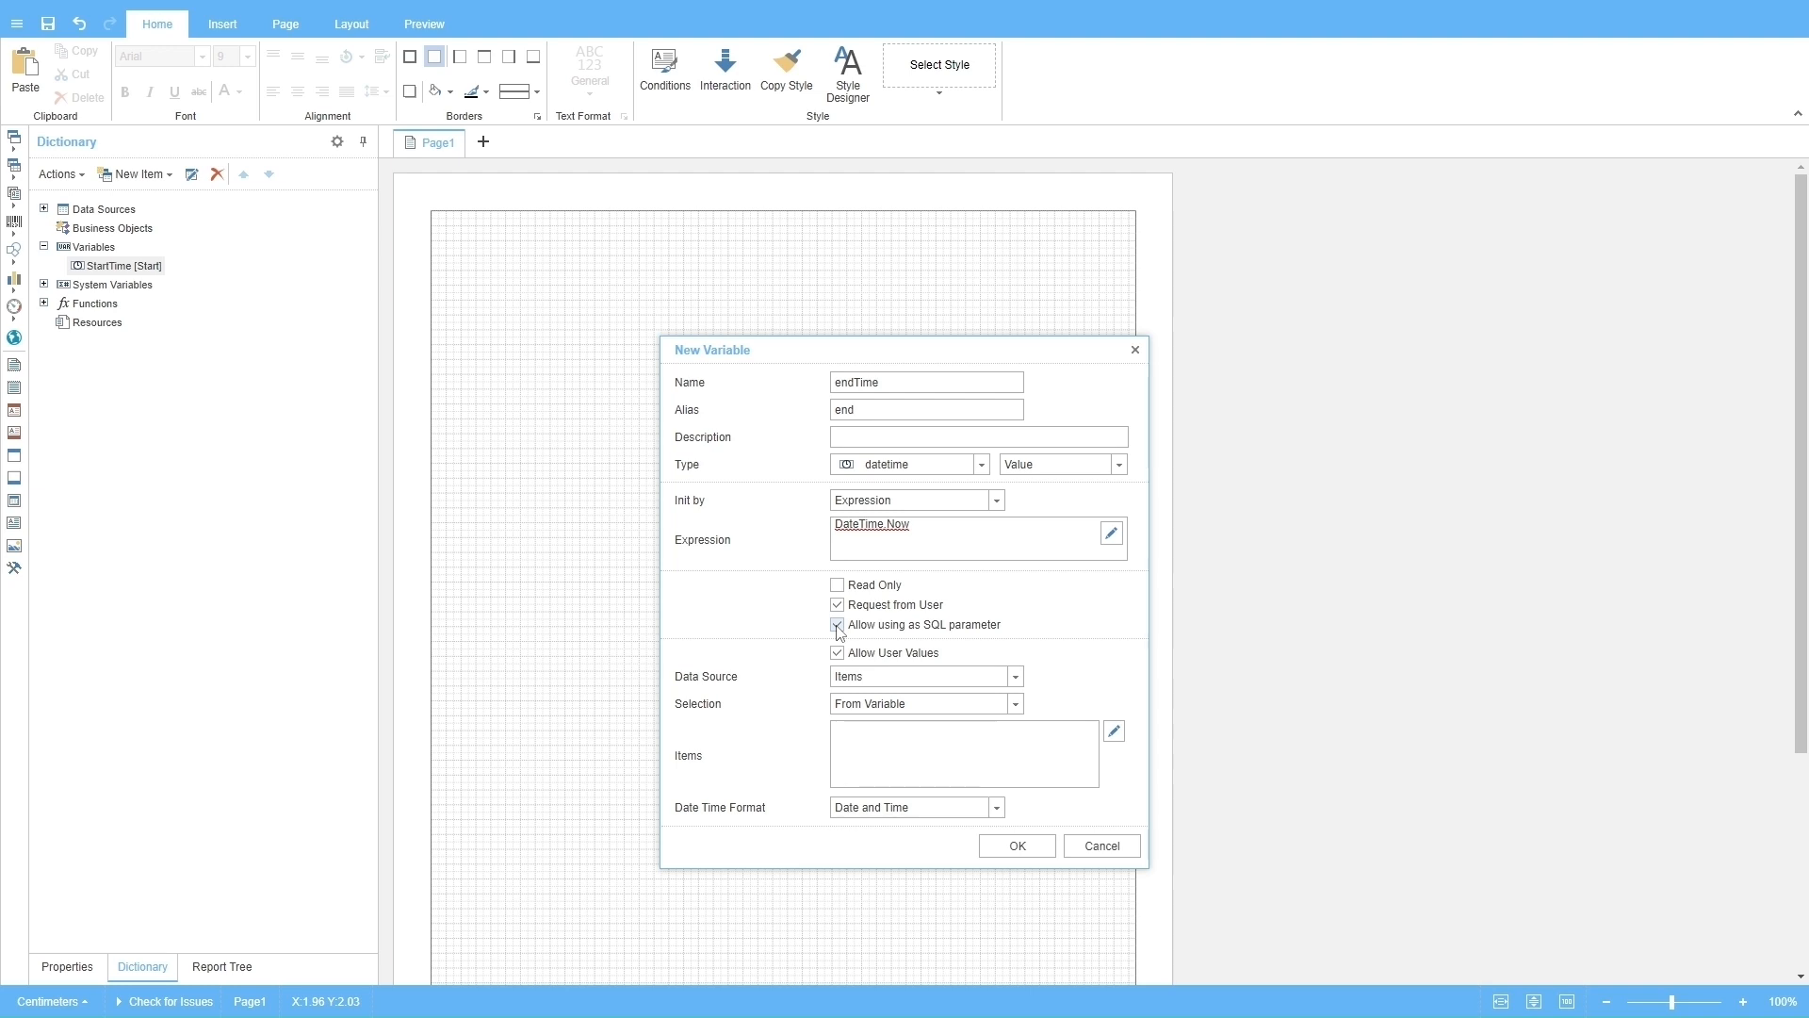
pyautogui.click(1017, 846)
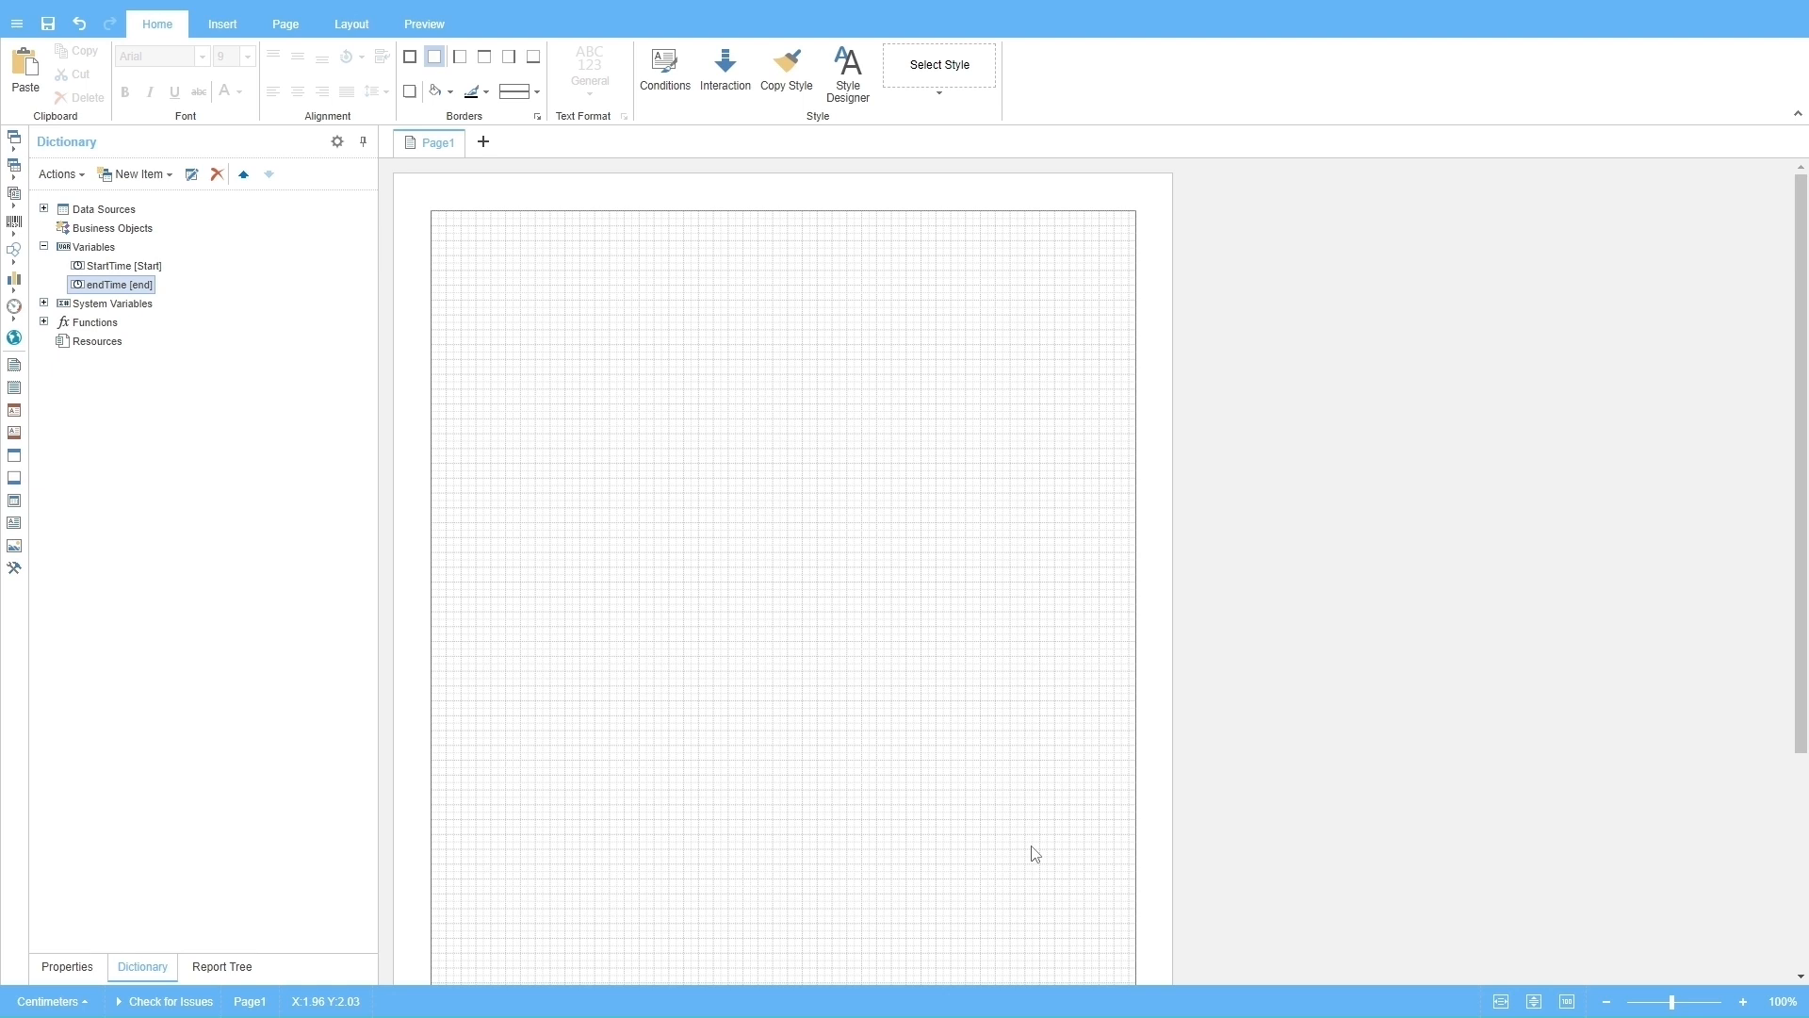
# - Place the StartTime and endTime variables as text fields side by side near the top of the page
pyautogui.click(132, 266)
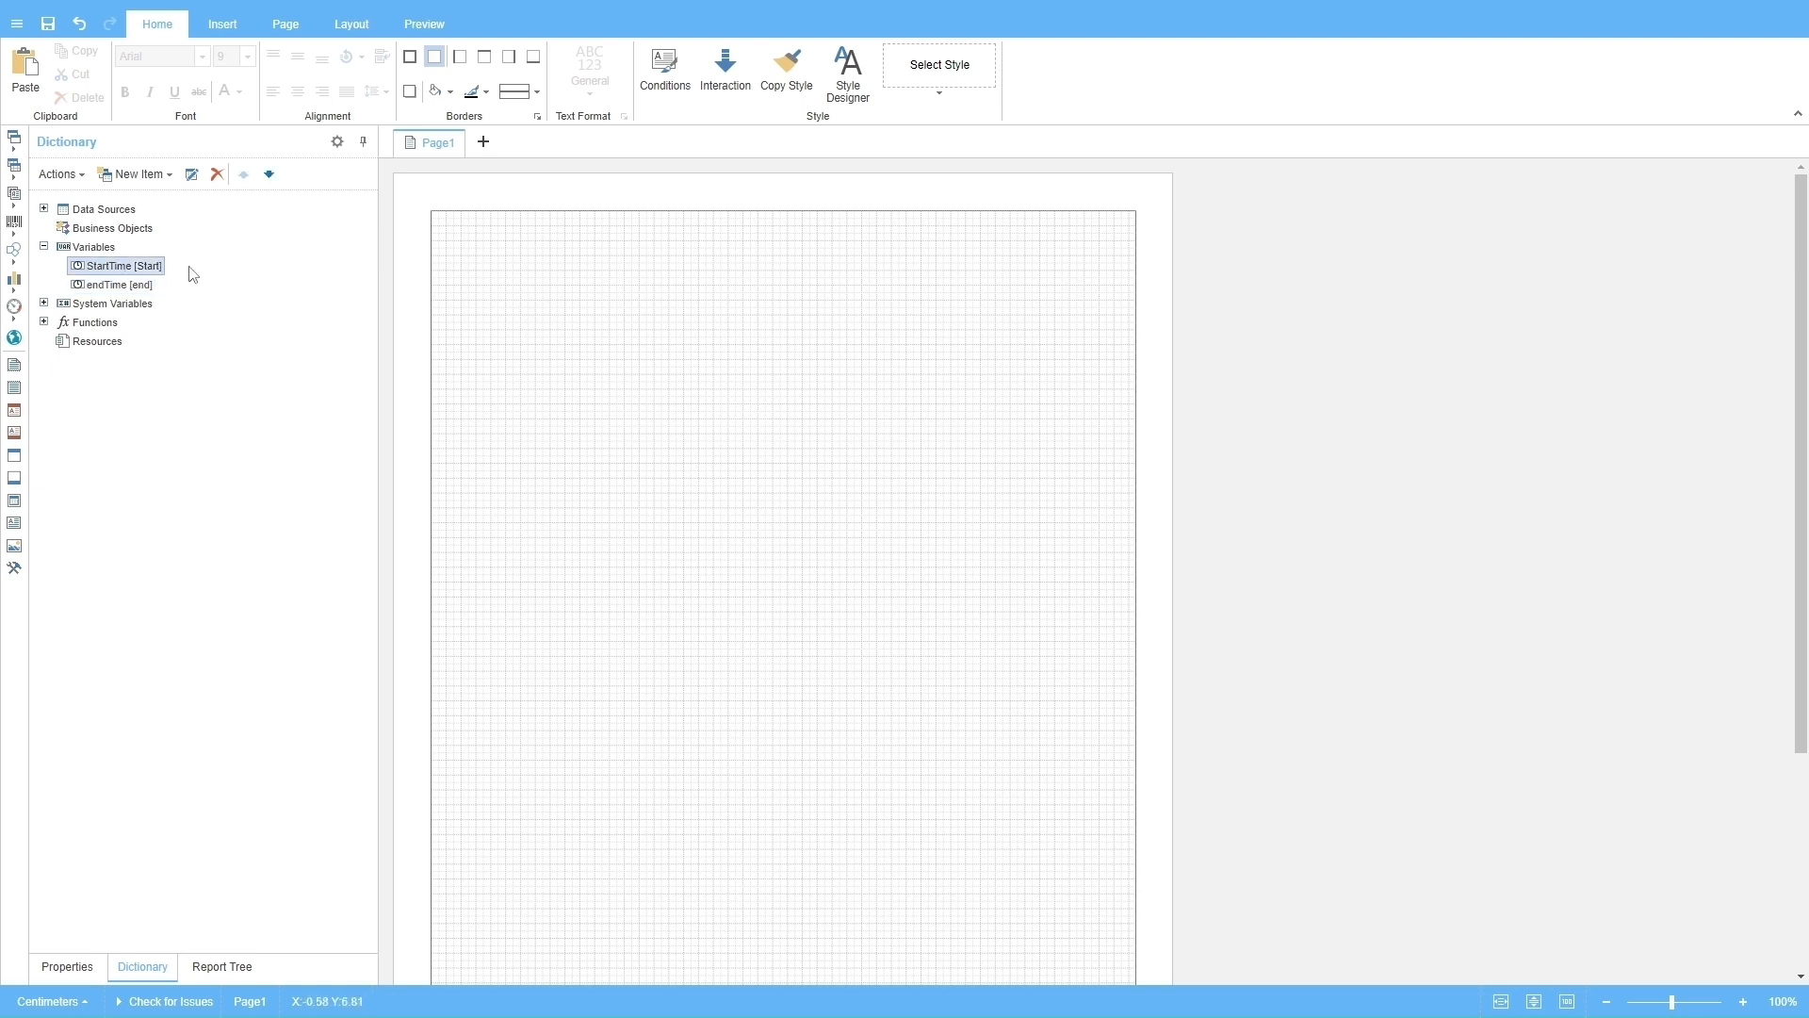
pyautogui.moveTo(193, 274); pyautogui.dragTo(491, 302)
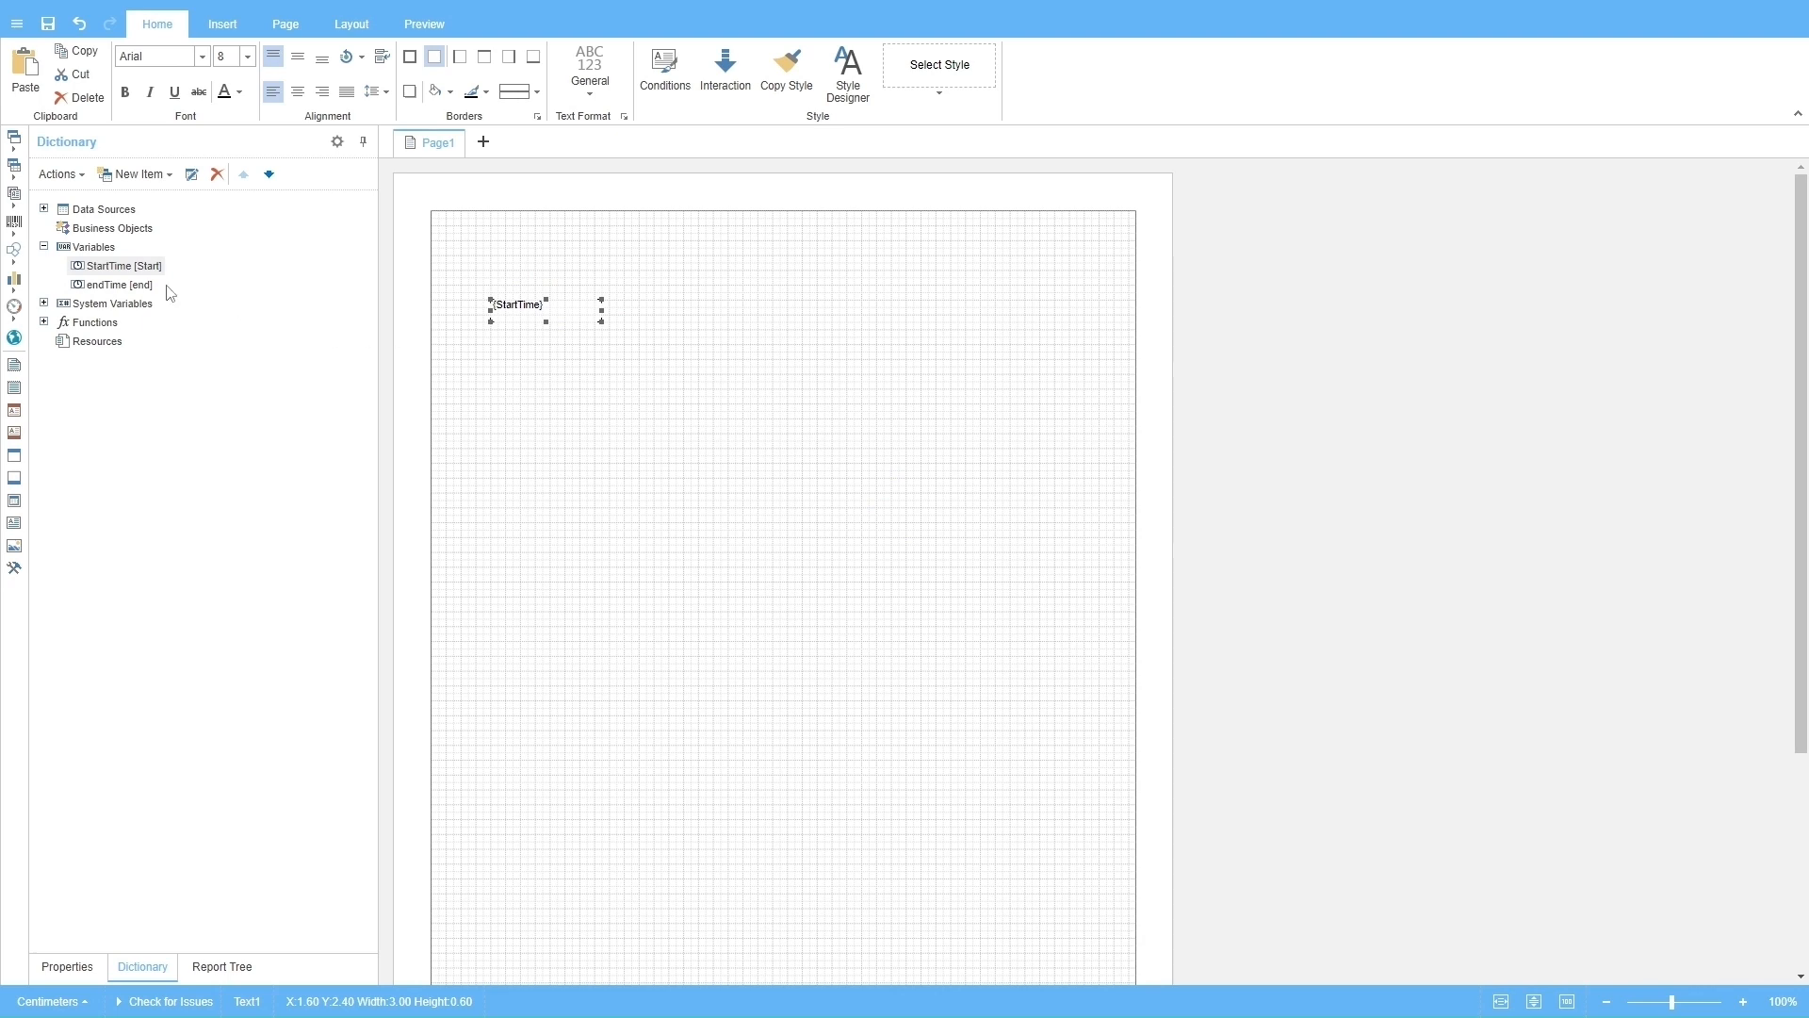
pyautogui.moveTo(141, 284); pyautogui.dragTo(735, 287)
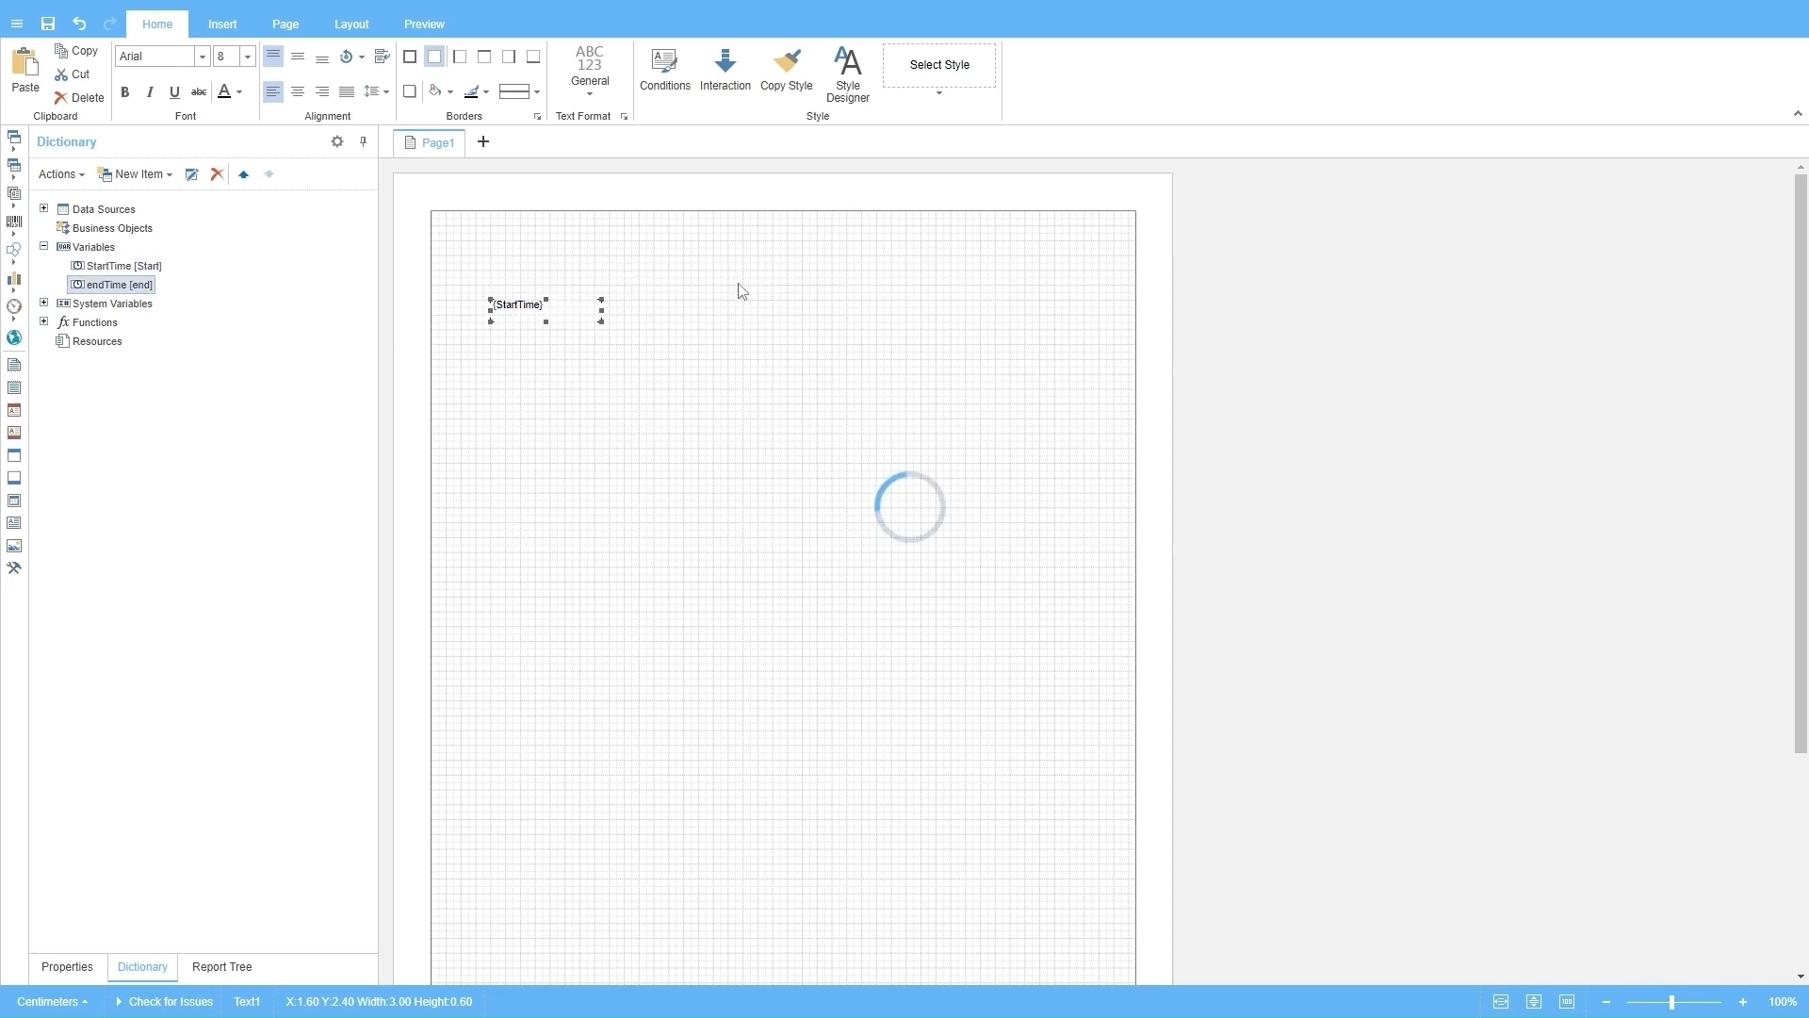
pyautogui.click(787, 350)
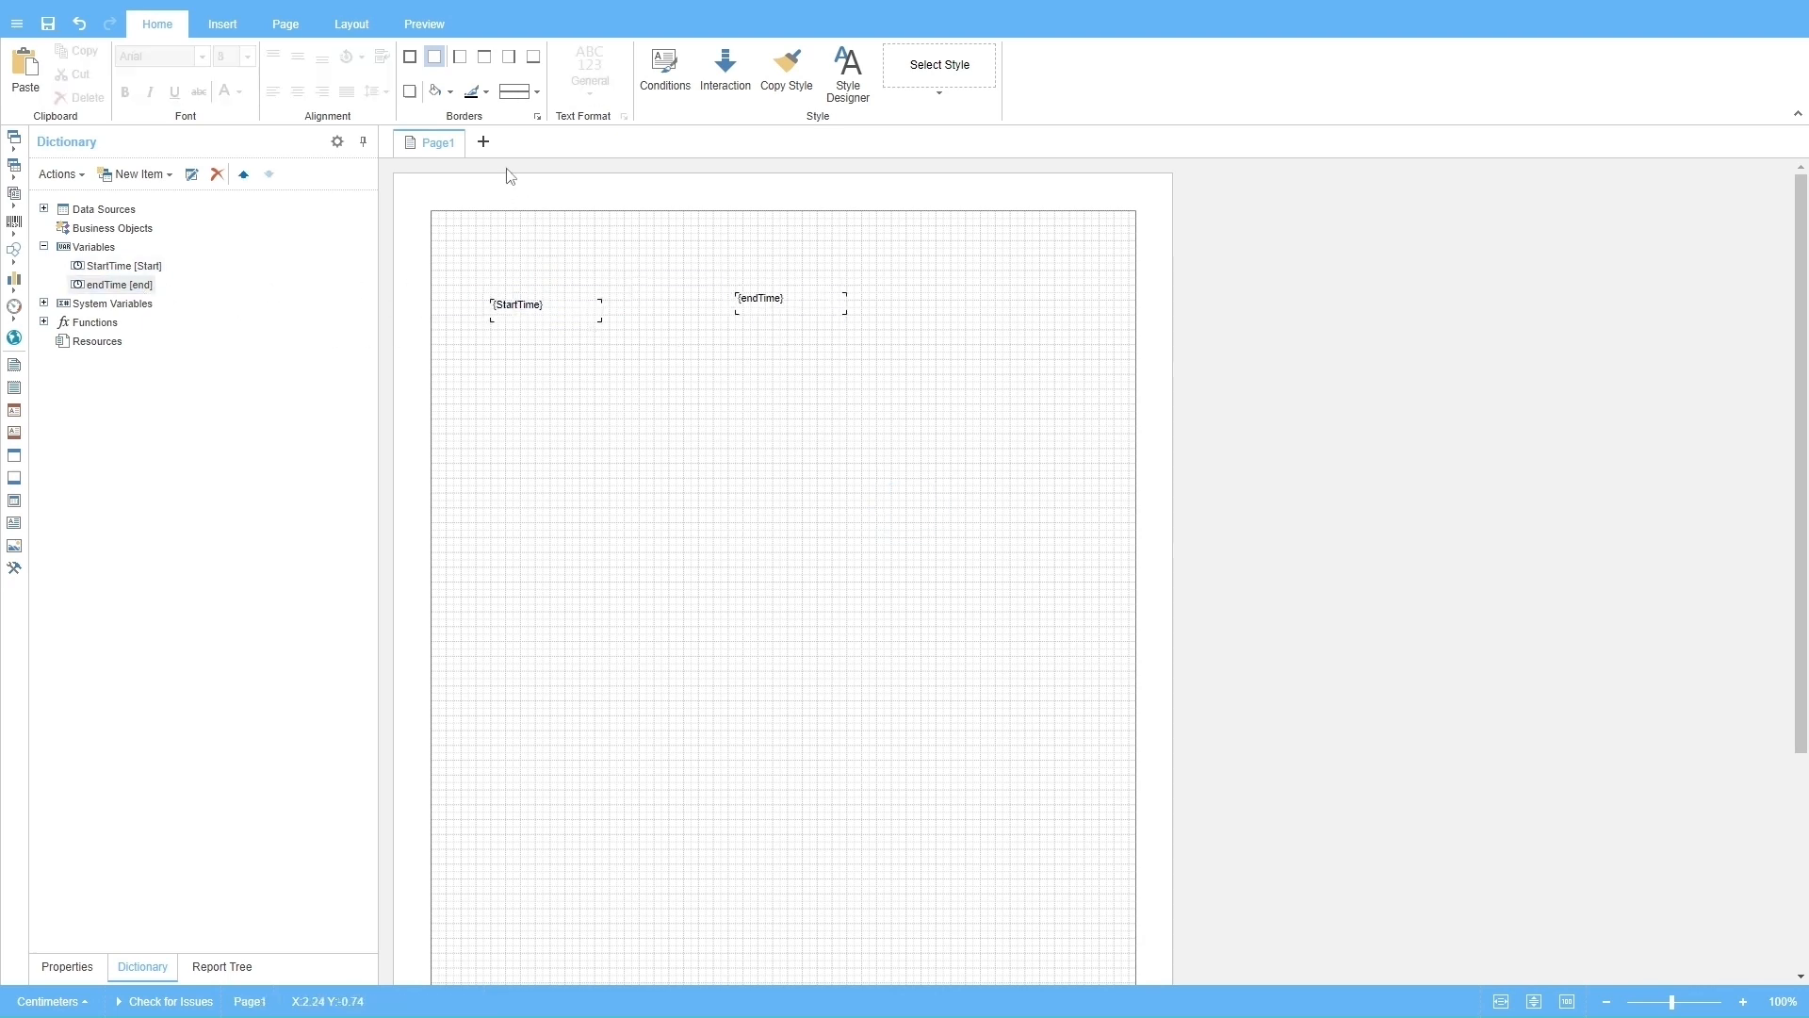
# - Save the report template and preview the page with the two time variables
pyautogui.click(59, 25)
pyautogui.click(438, 23)
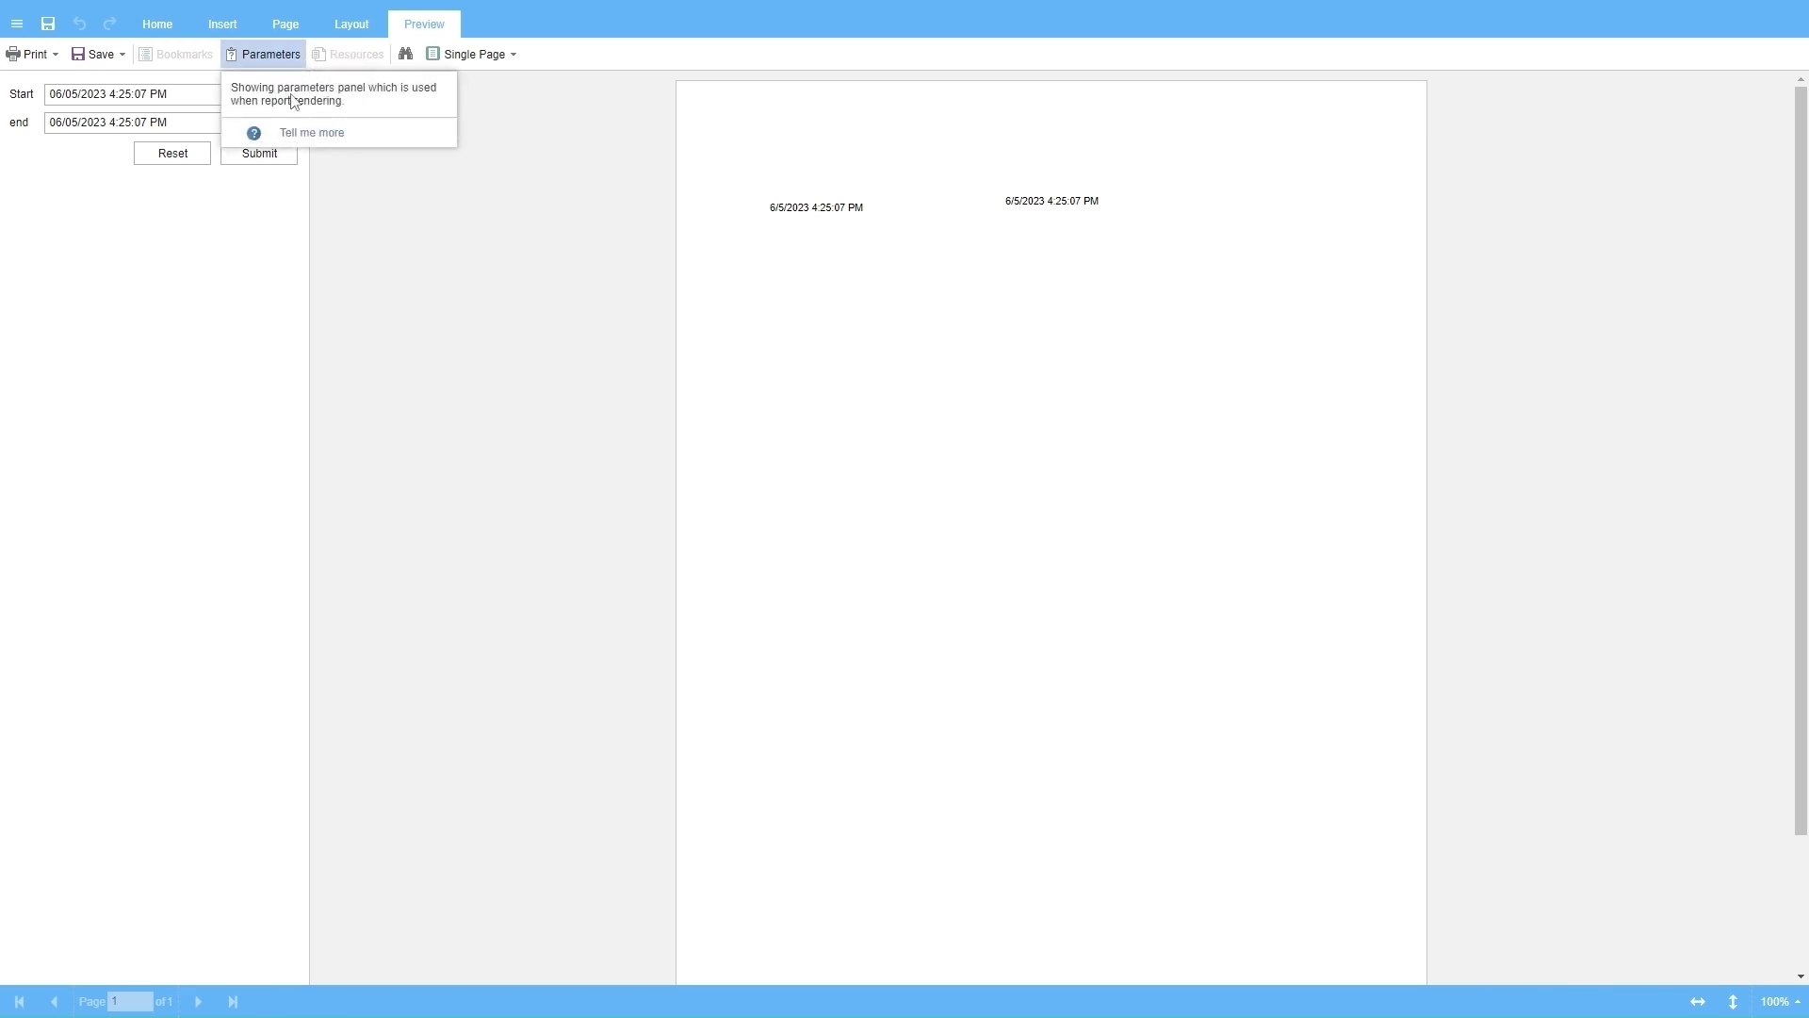
# - Render the preview with the start date set to June 4, 2023 and the end date set to June 6, 2023
pyautogui.click(287, 96)
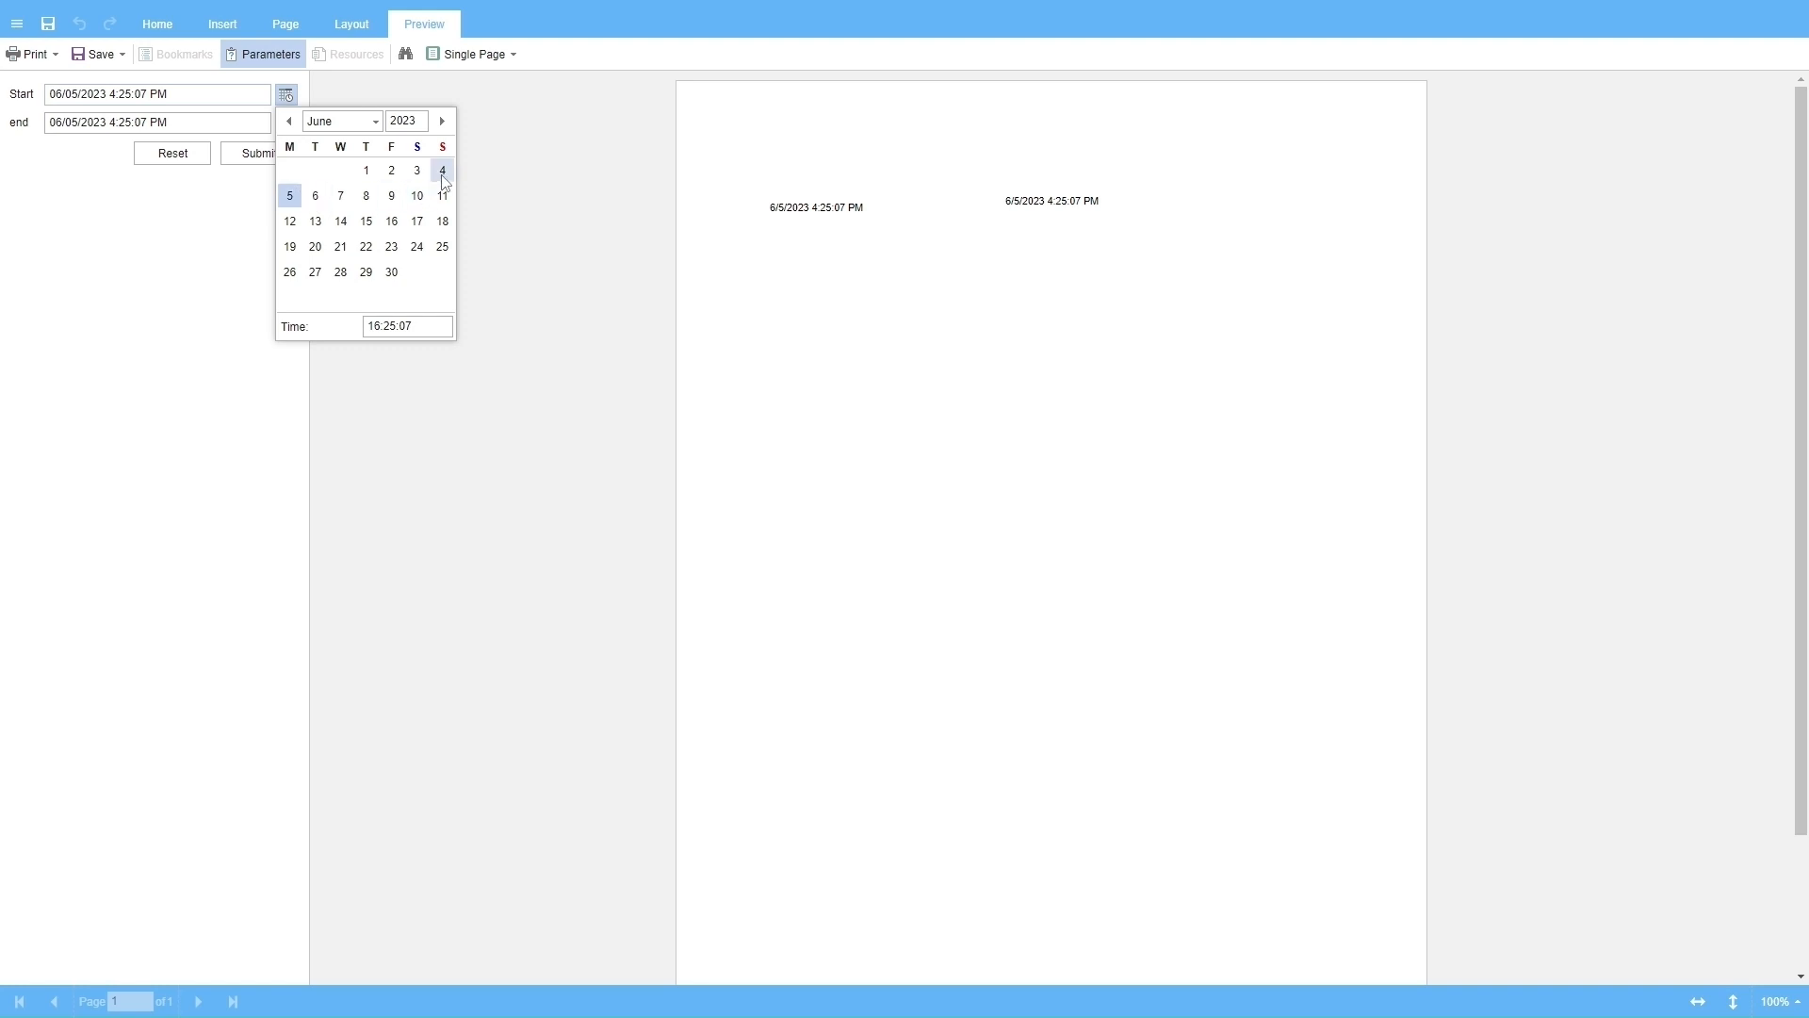
pyautogui.click(442, 172)
pyautogui.click(287, 124)
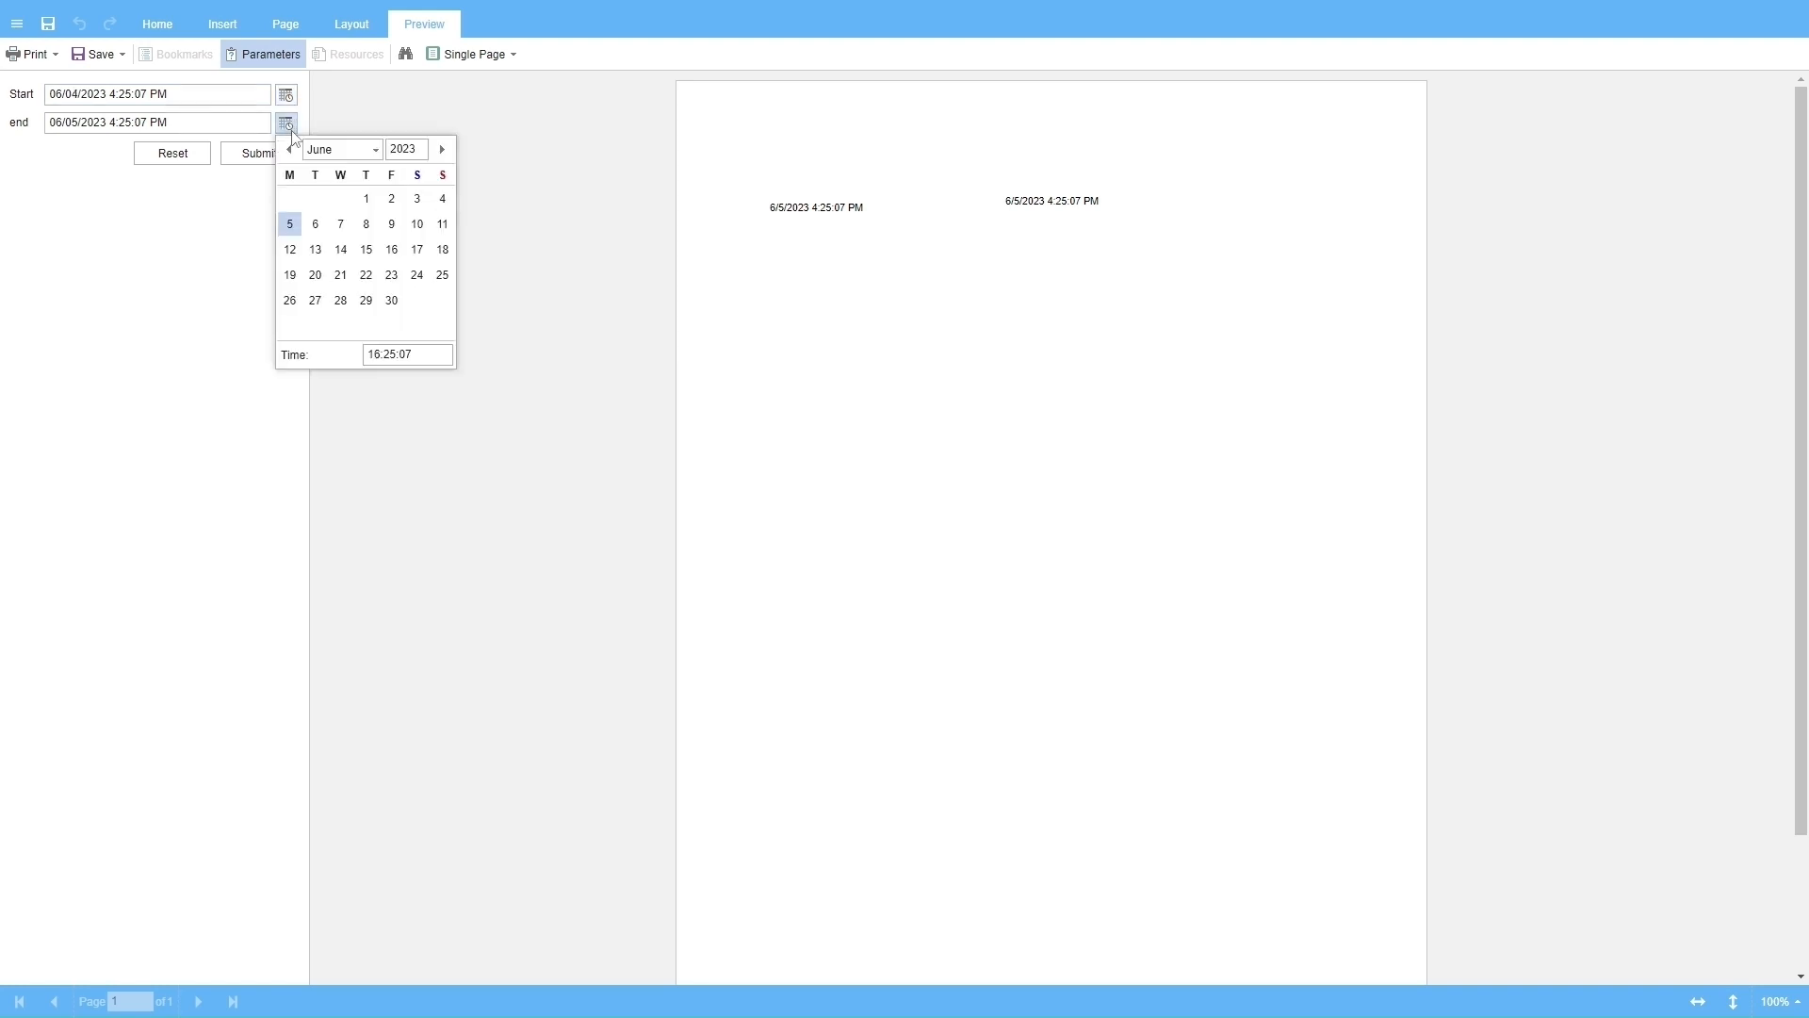
pyautogui.click(317, 225)
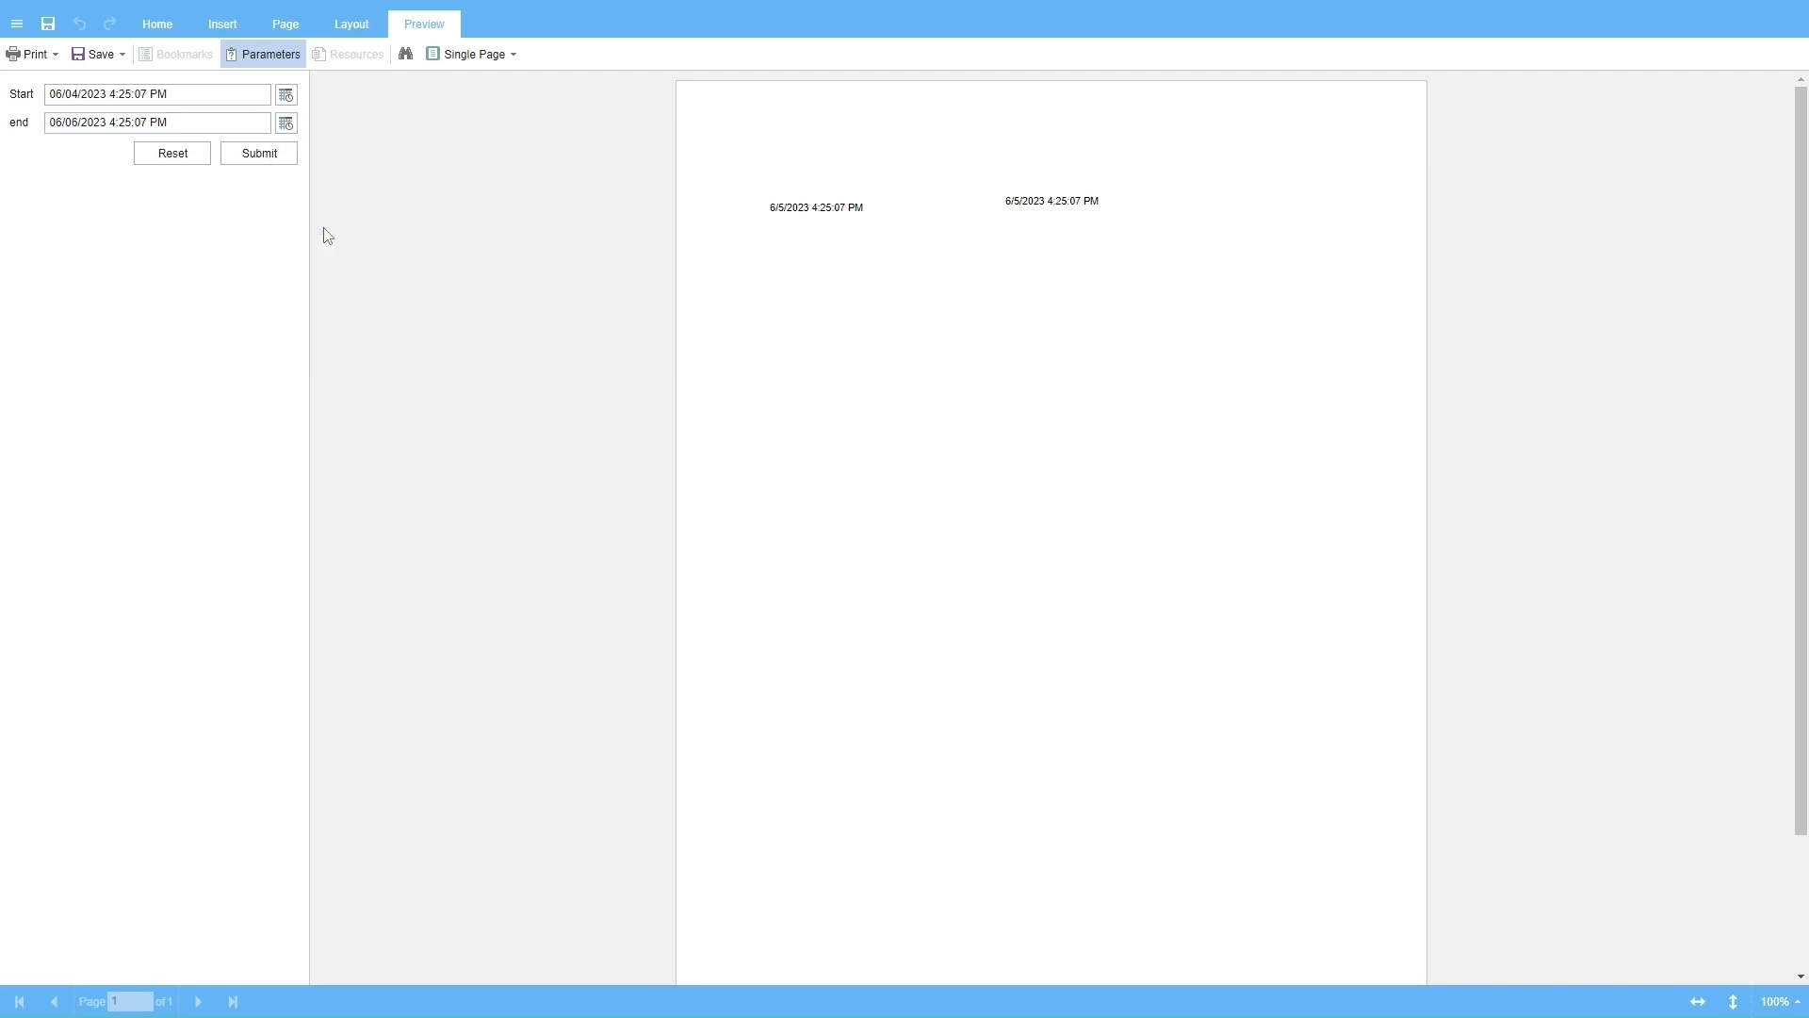
pyautogui.click(263, 156)
pyautogui.click(160, 25)
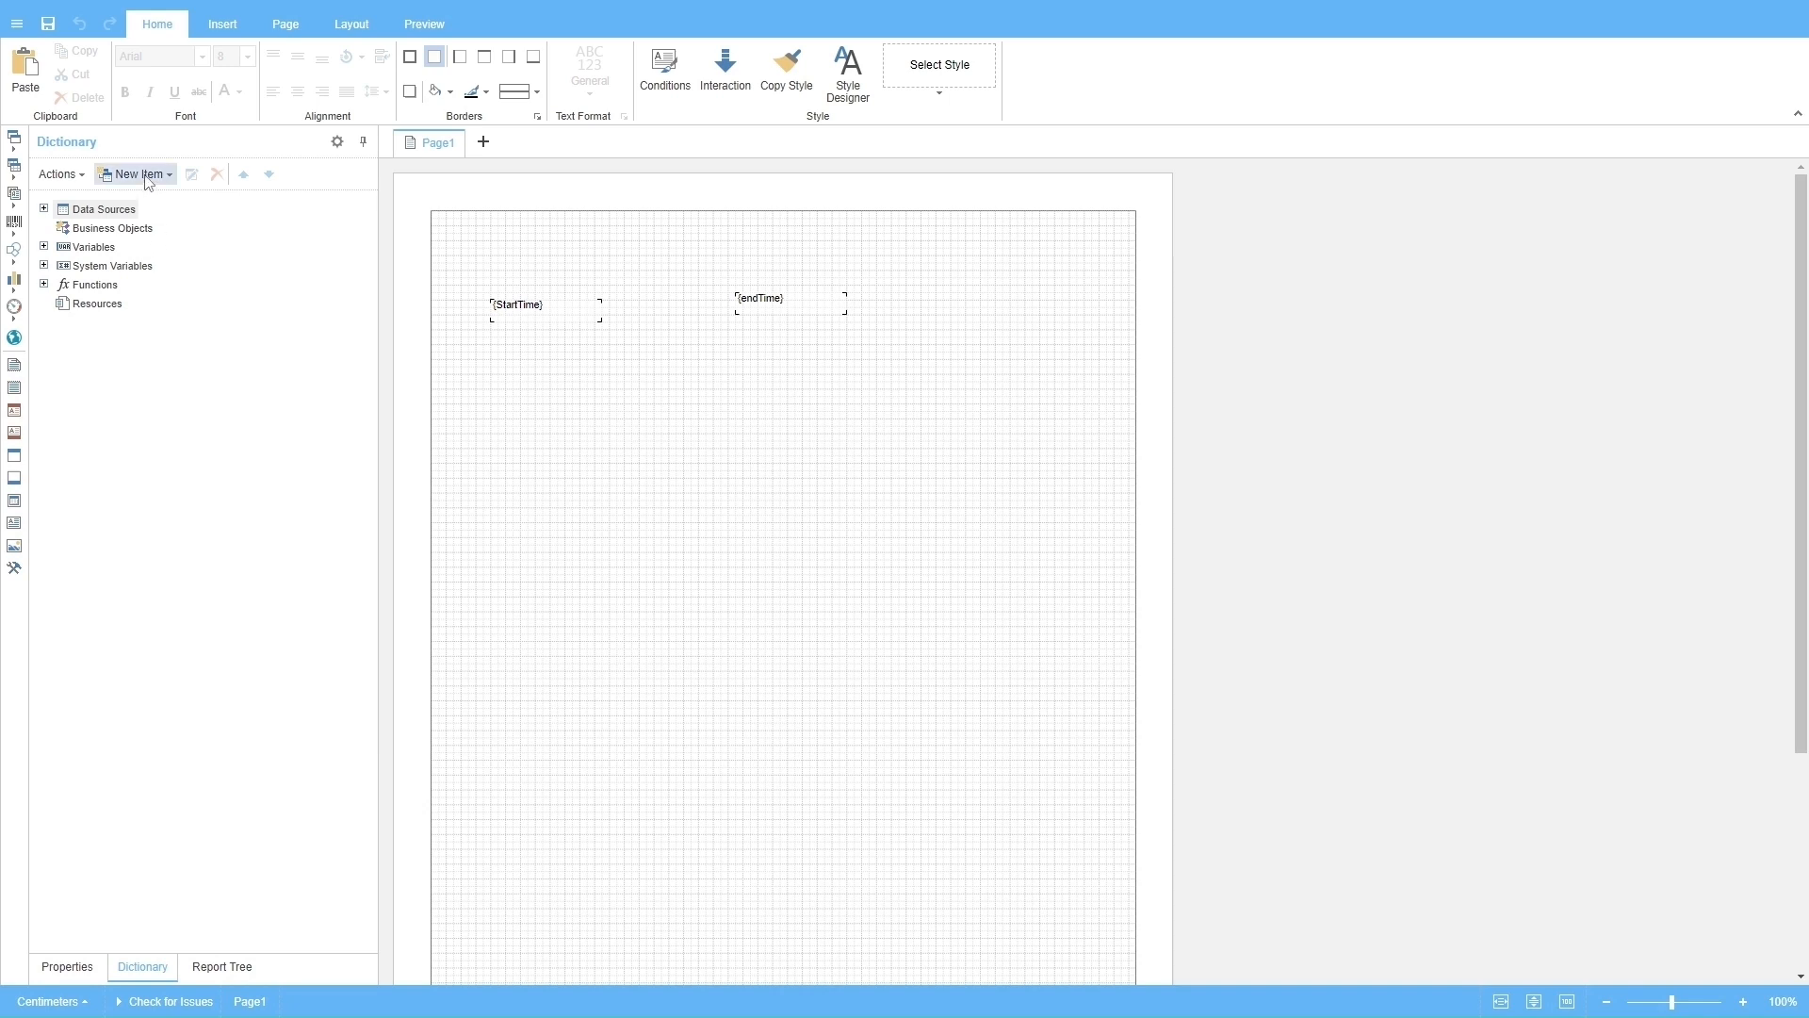
pyautogui.click(44, 209)
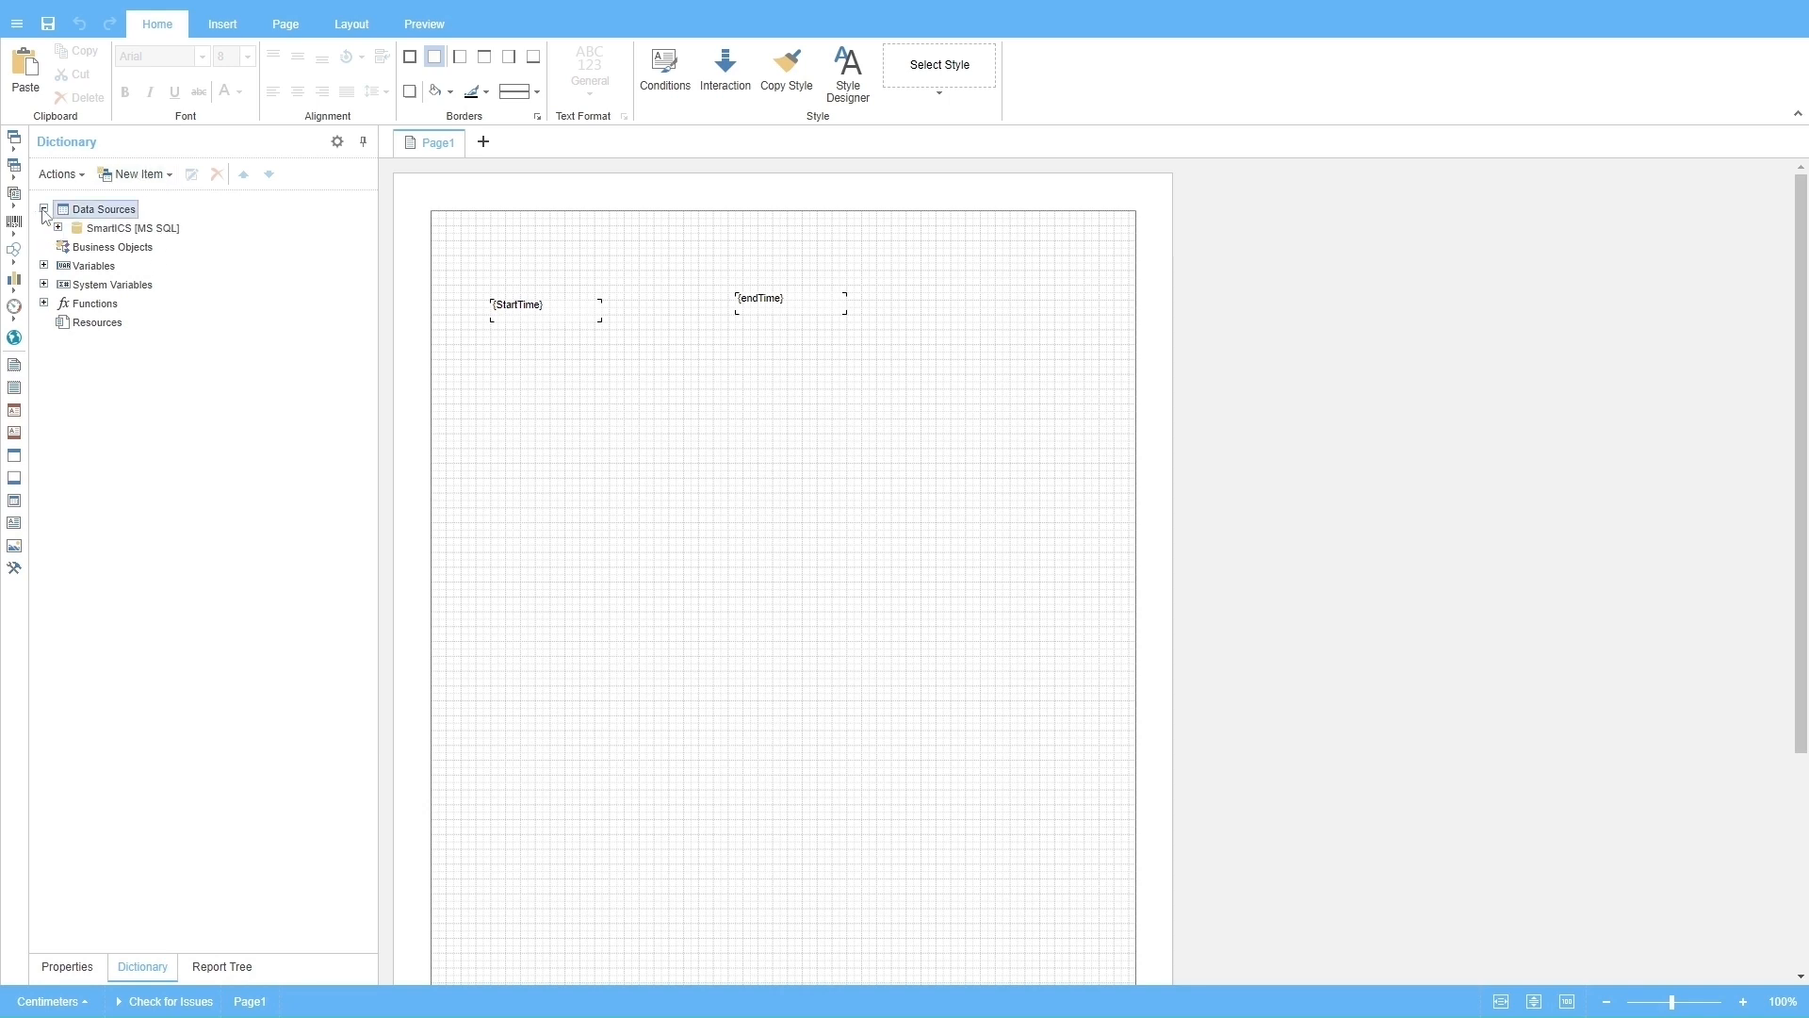
pyautogui.click(58, 228)
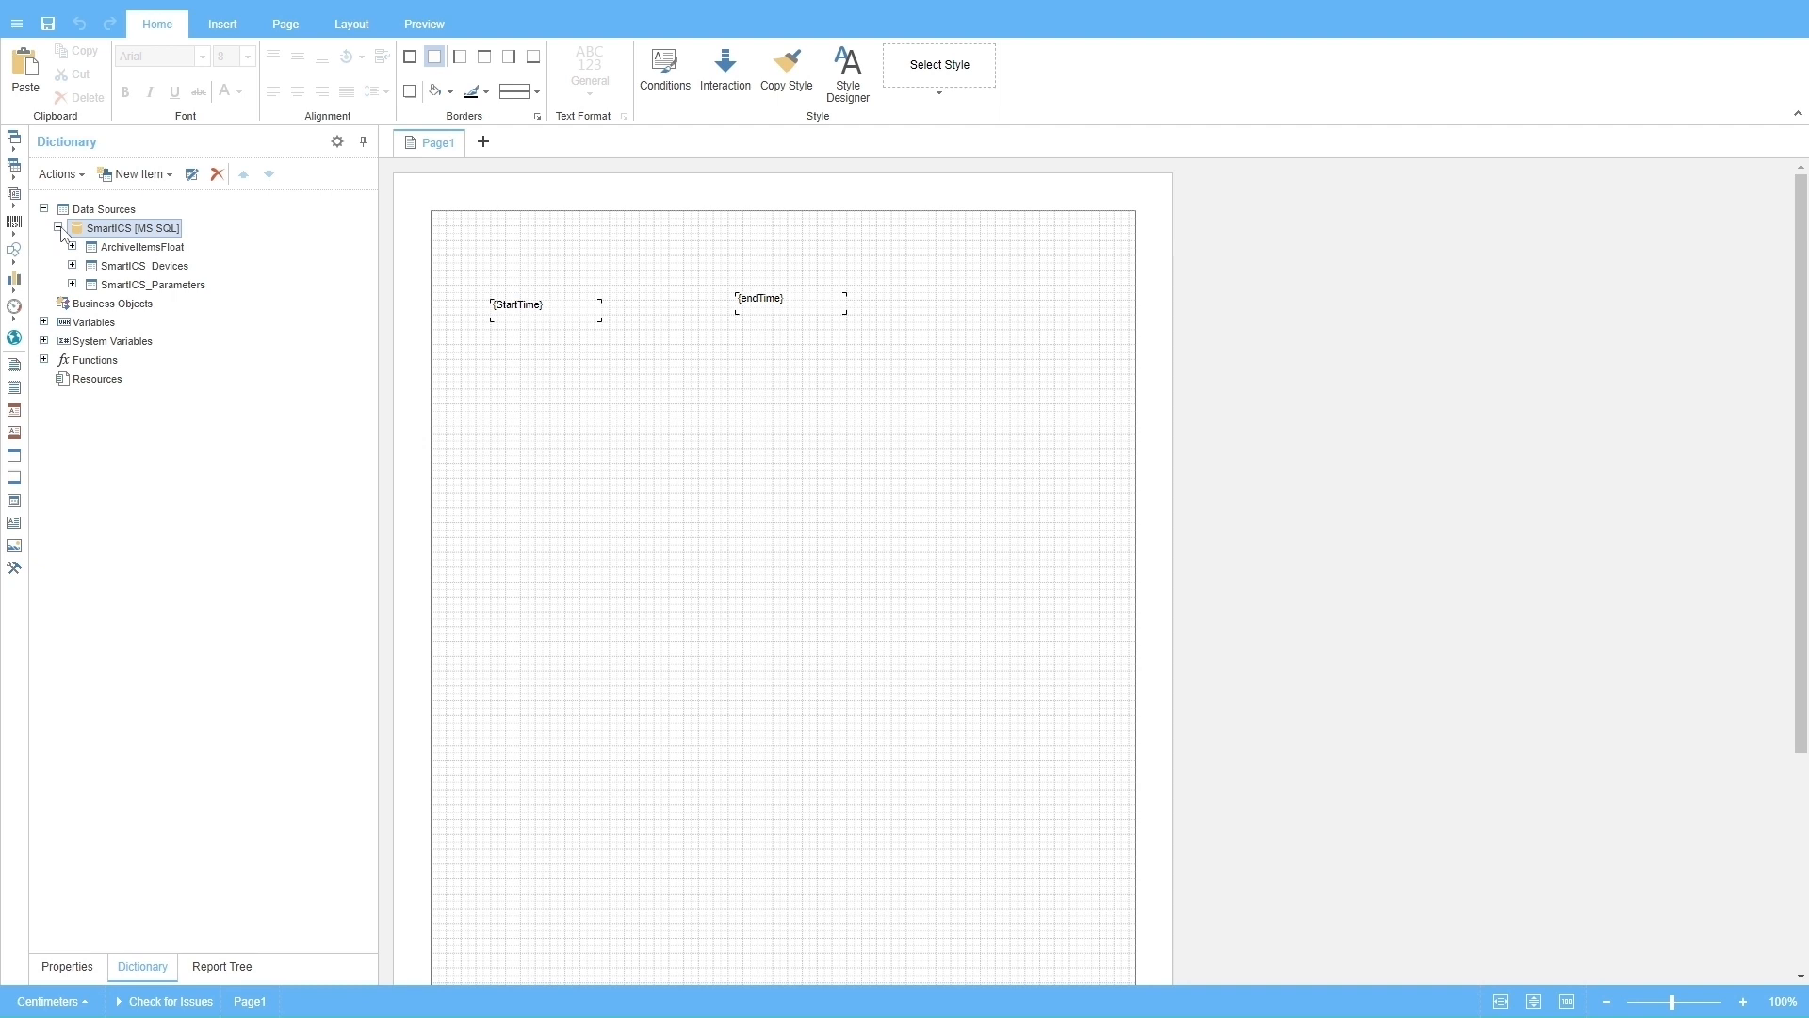
pyautogui.doubleClick(110, 248)
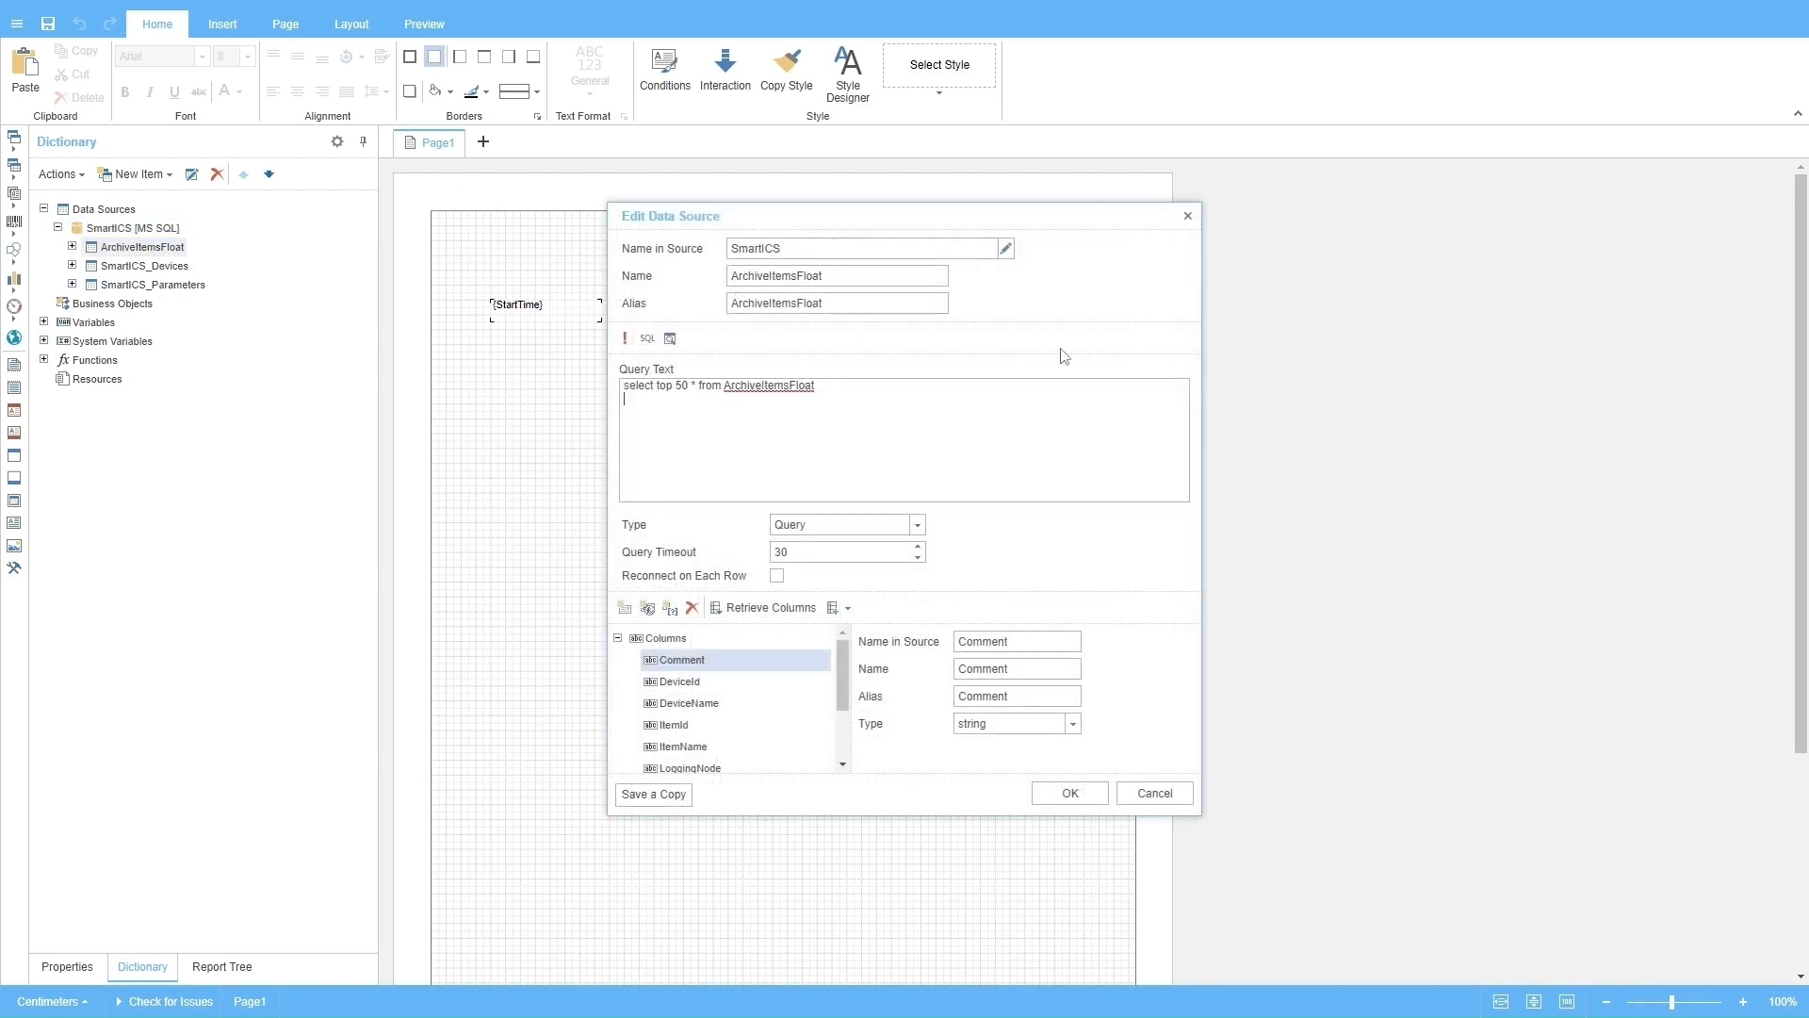
pyautogui.write('where Timestamp between')
pyautogui.write('@StartTime and')
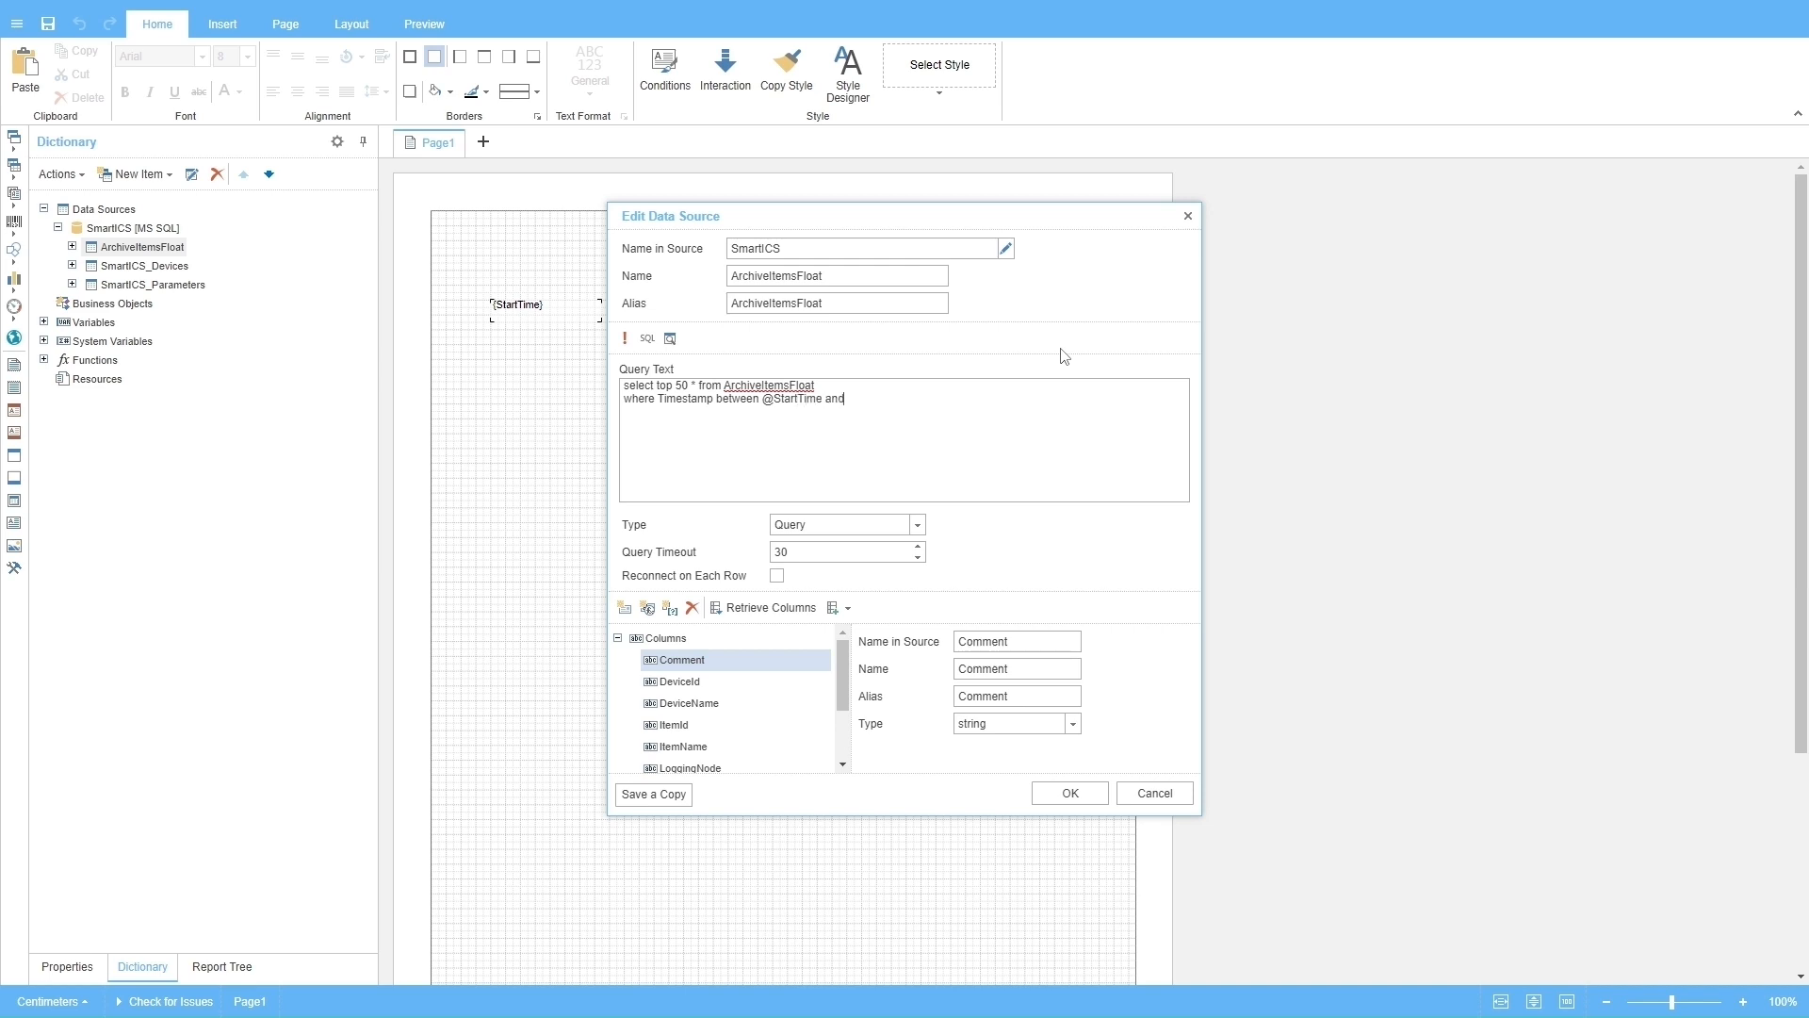
pyautogui.write(' @')
pyautogui.write('endTime')
pyautogui.write('p')
pyautogui.click(1082, 795)
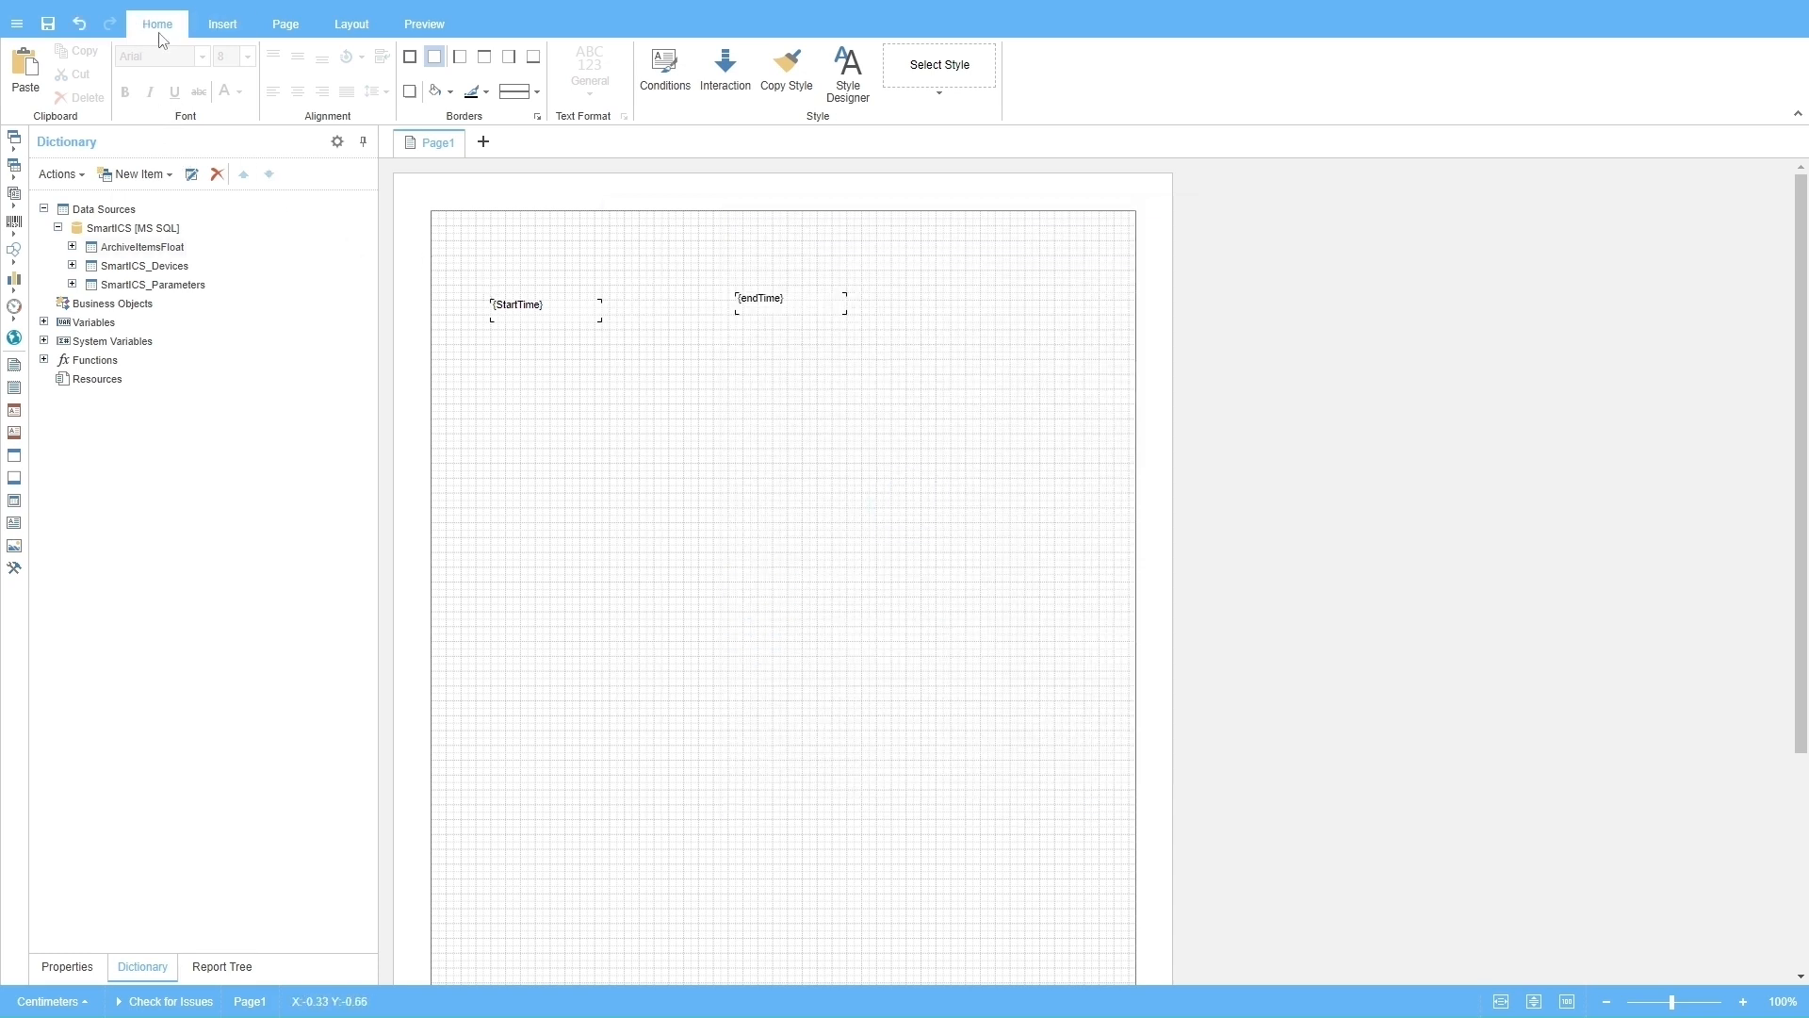
# - Insert a report title band across the top of the page, above the two time fields
pyautogui.click(225, 25)
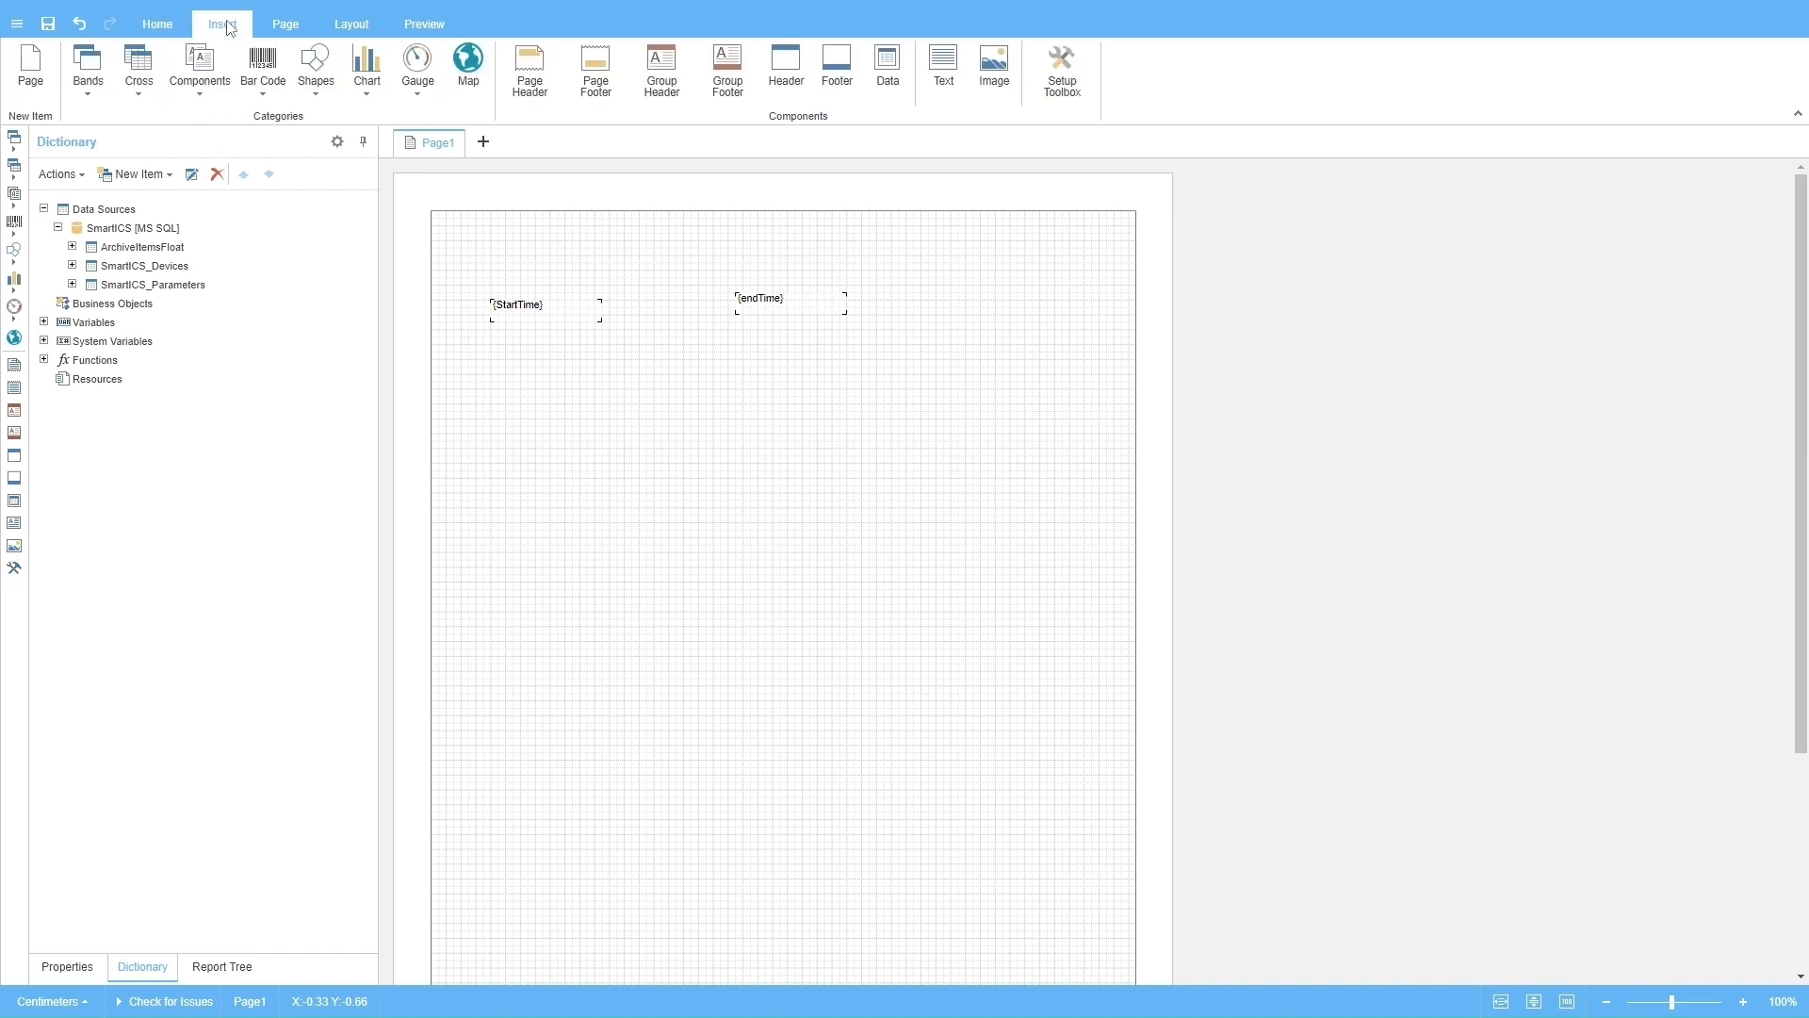
pyautogui.click(88, 83)
pyautogui.click(113, 122)
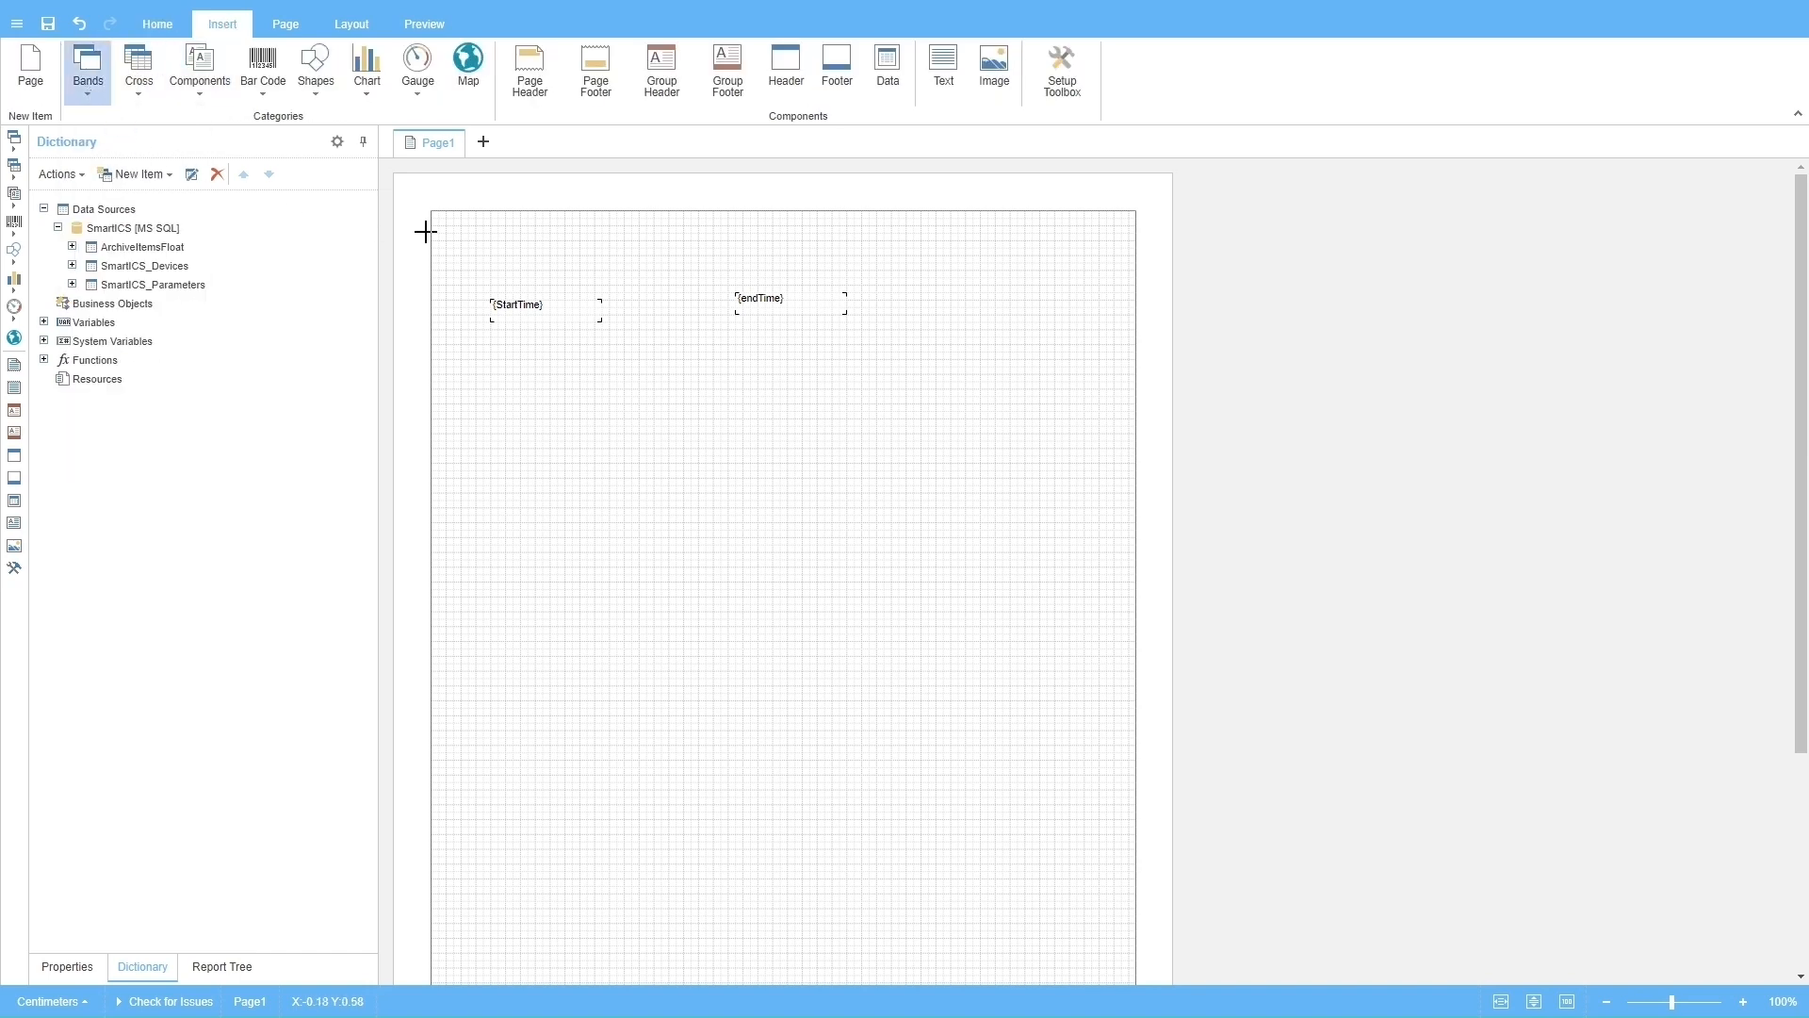
pyautogui.moveTo(452, 213); pyautogui.dragTo(1142, 264)
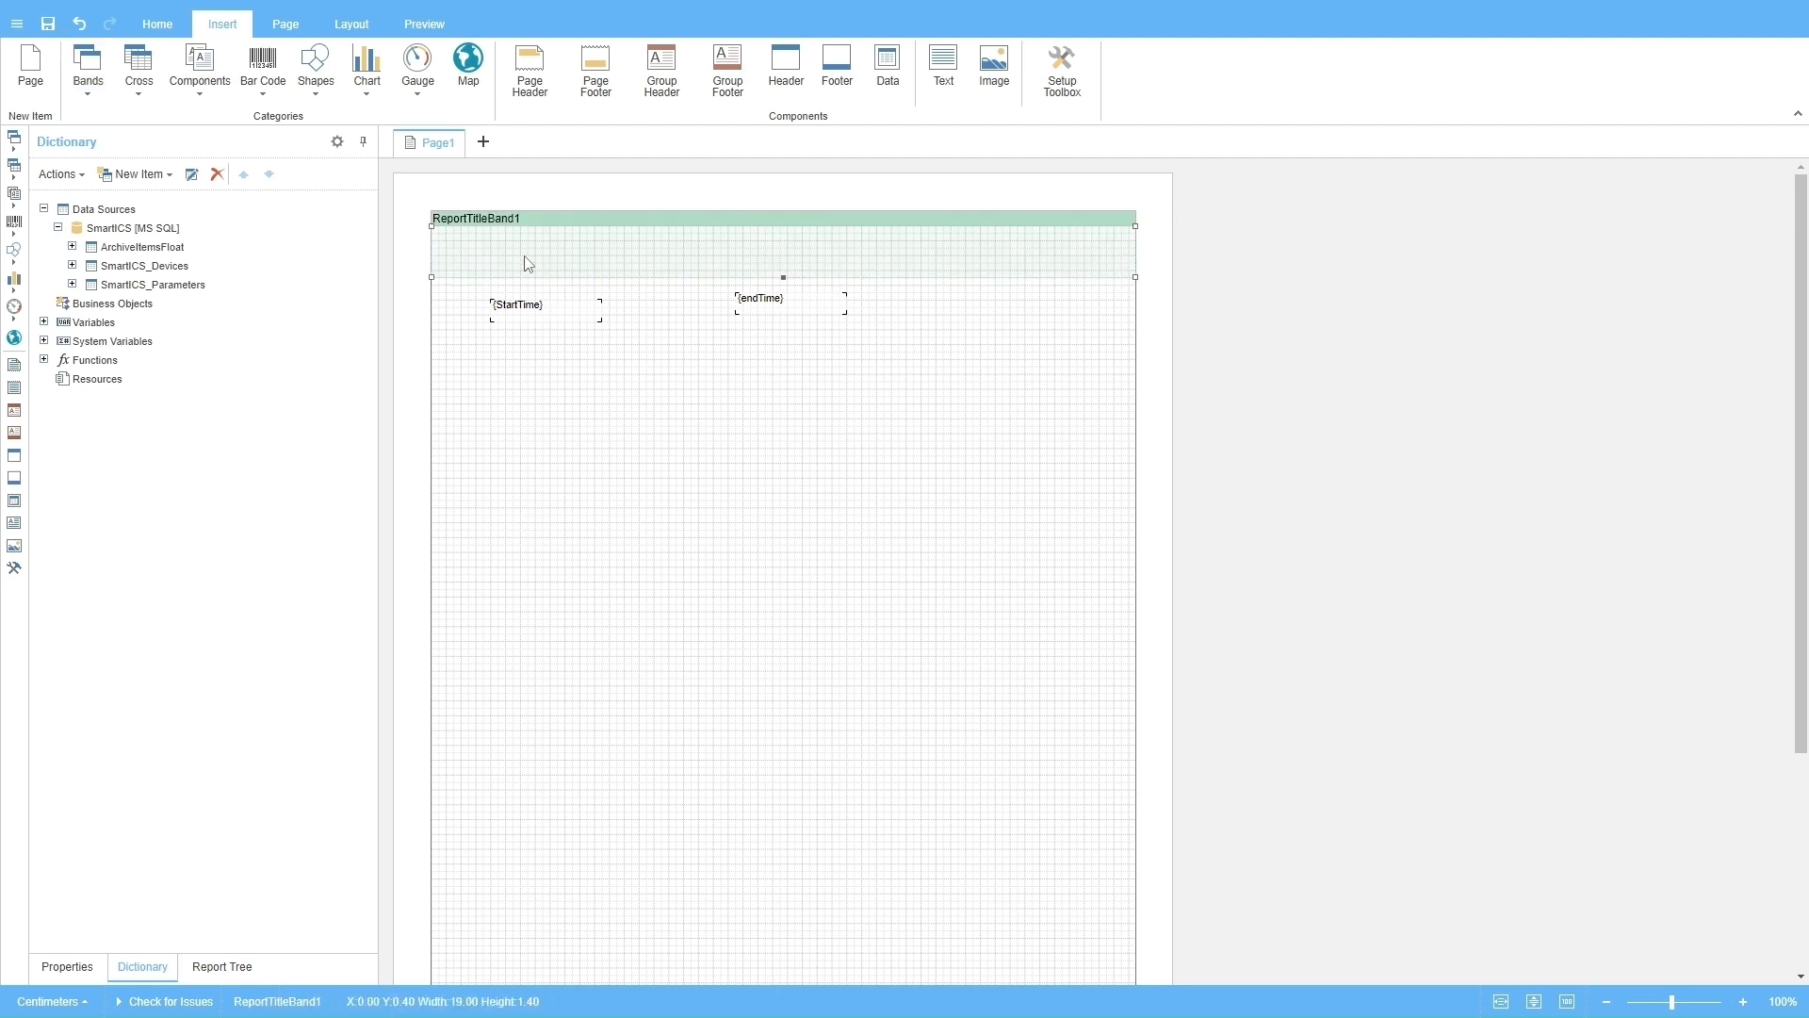
# - Add a text field about 7.2 by 0.8 cm in the title band containing {StartTime} - {endTime}
pyautogui.click(931, 82)
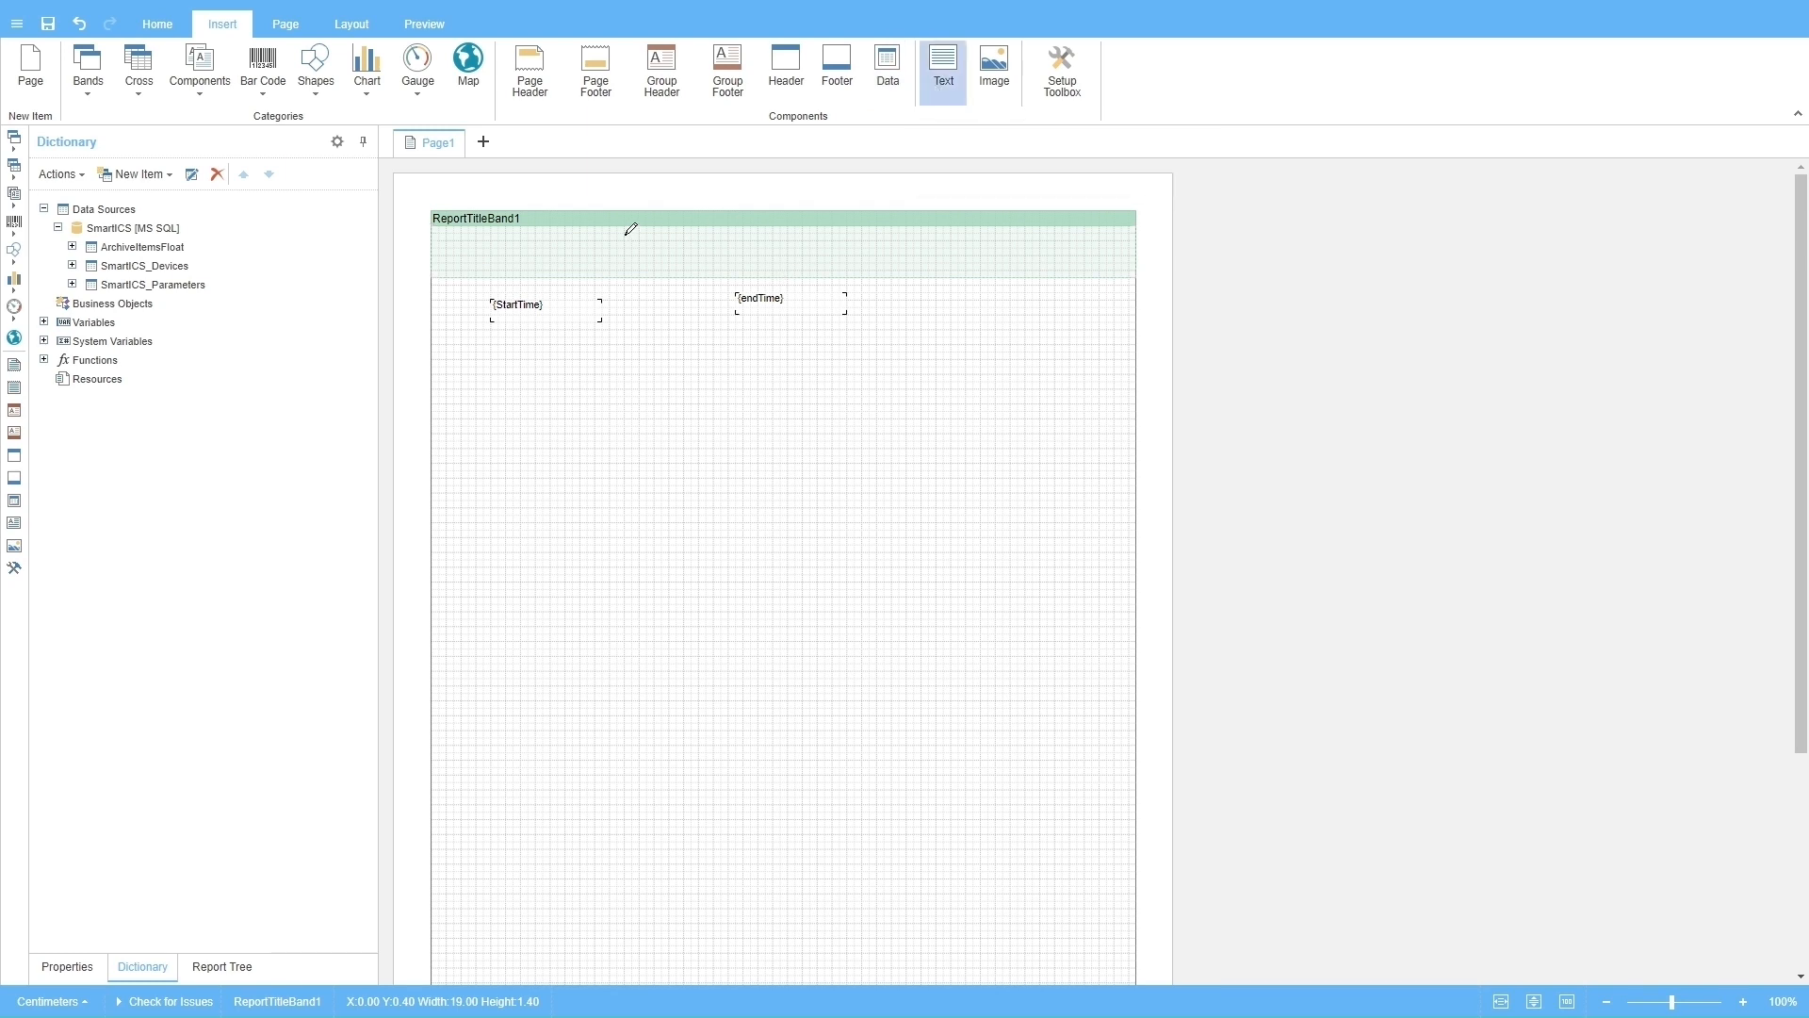
pyautogui.moveTo(626, 236); pyautogui.dragTo(889, 268)
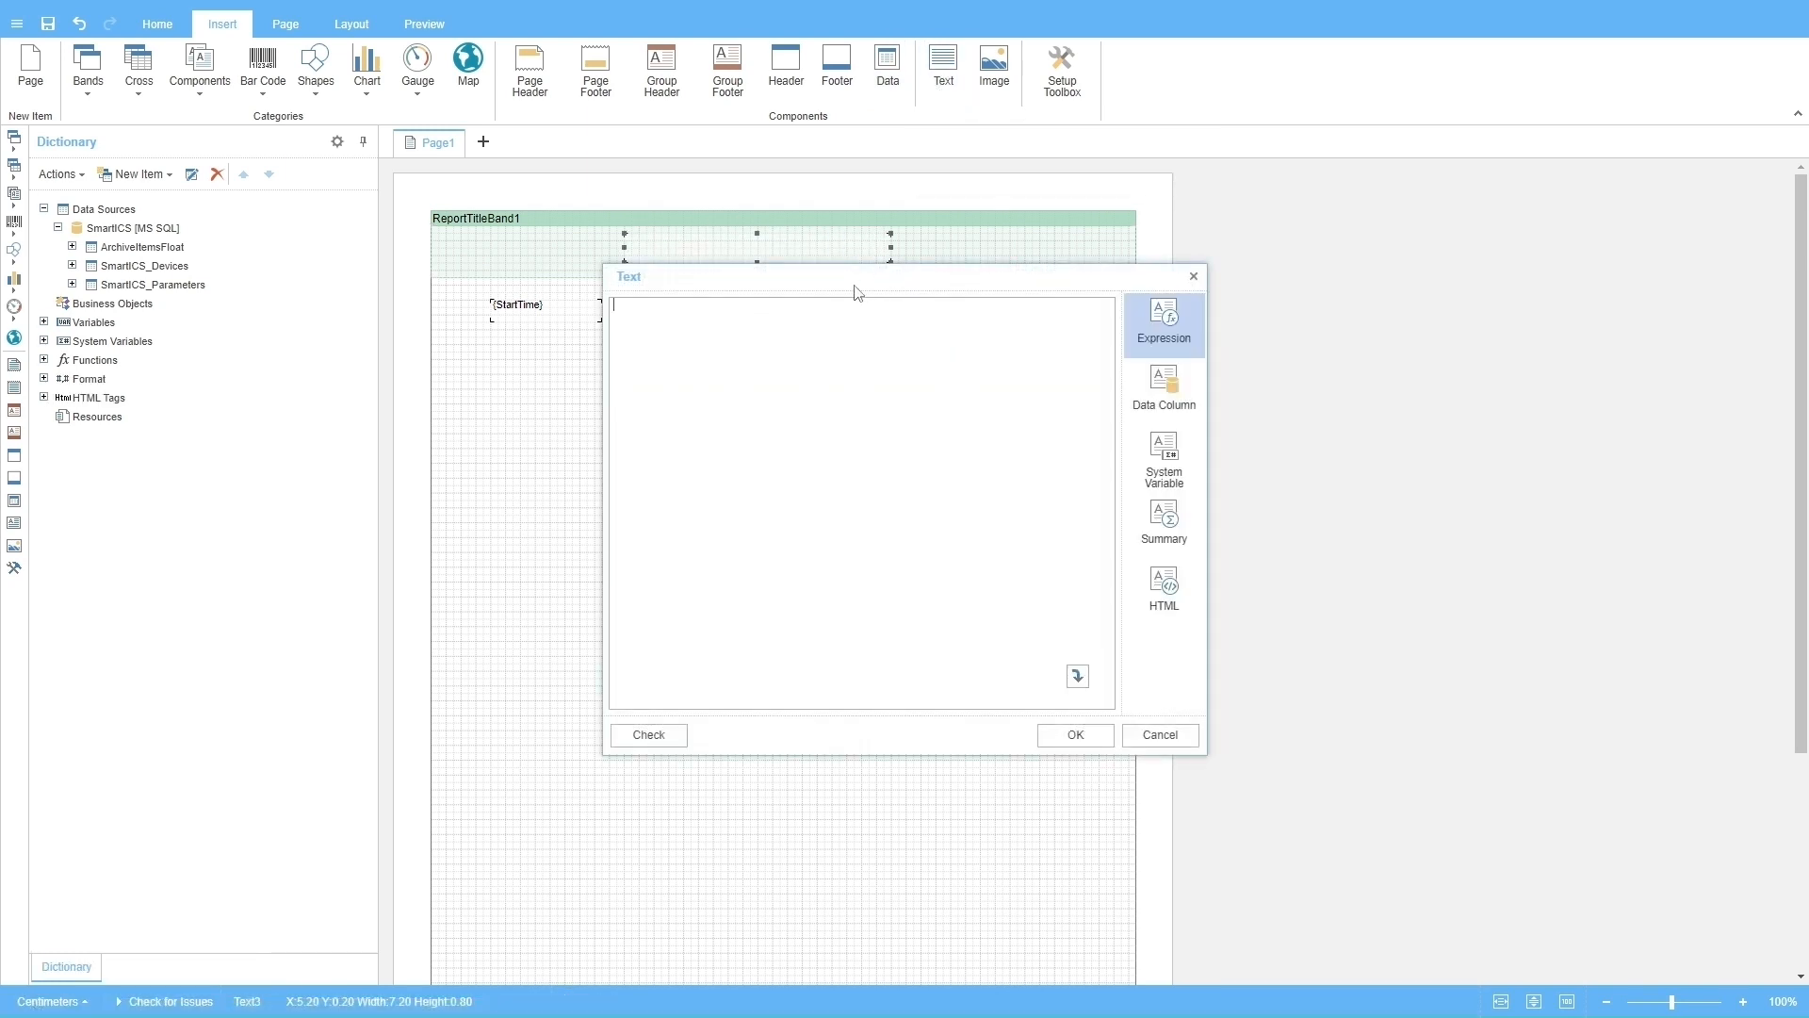
pyautogui.click(43, 323)
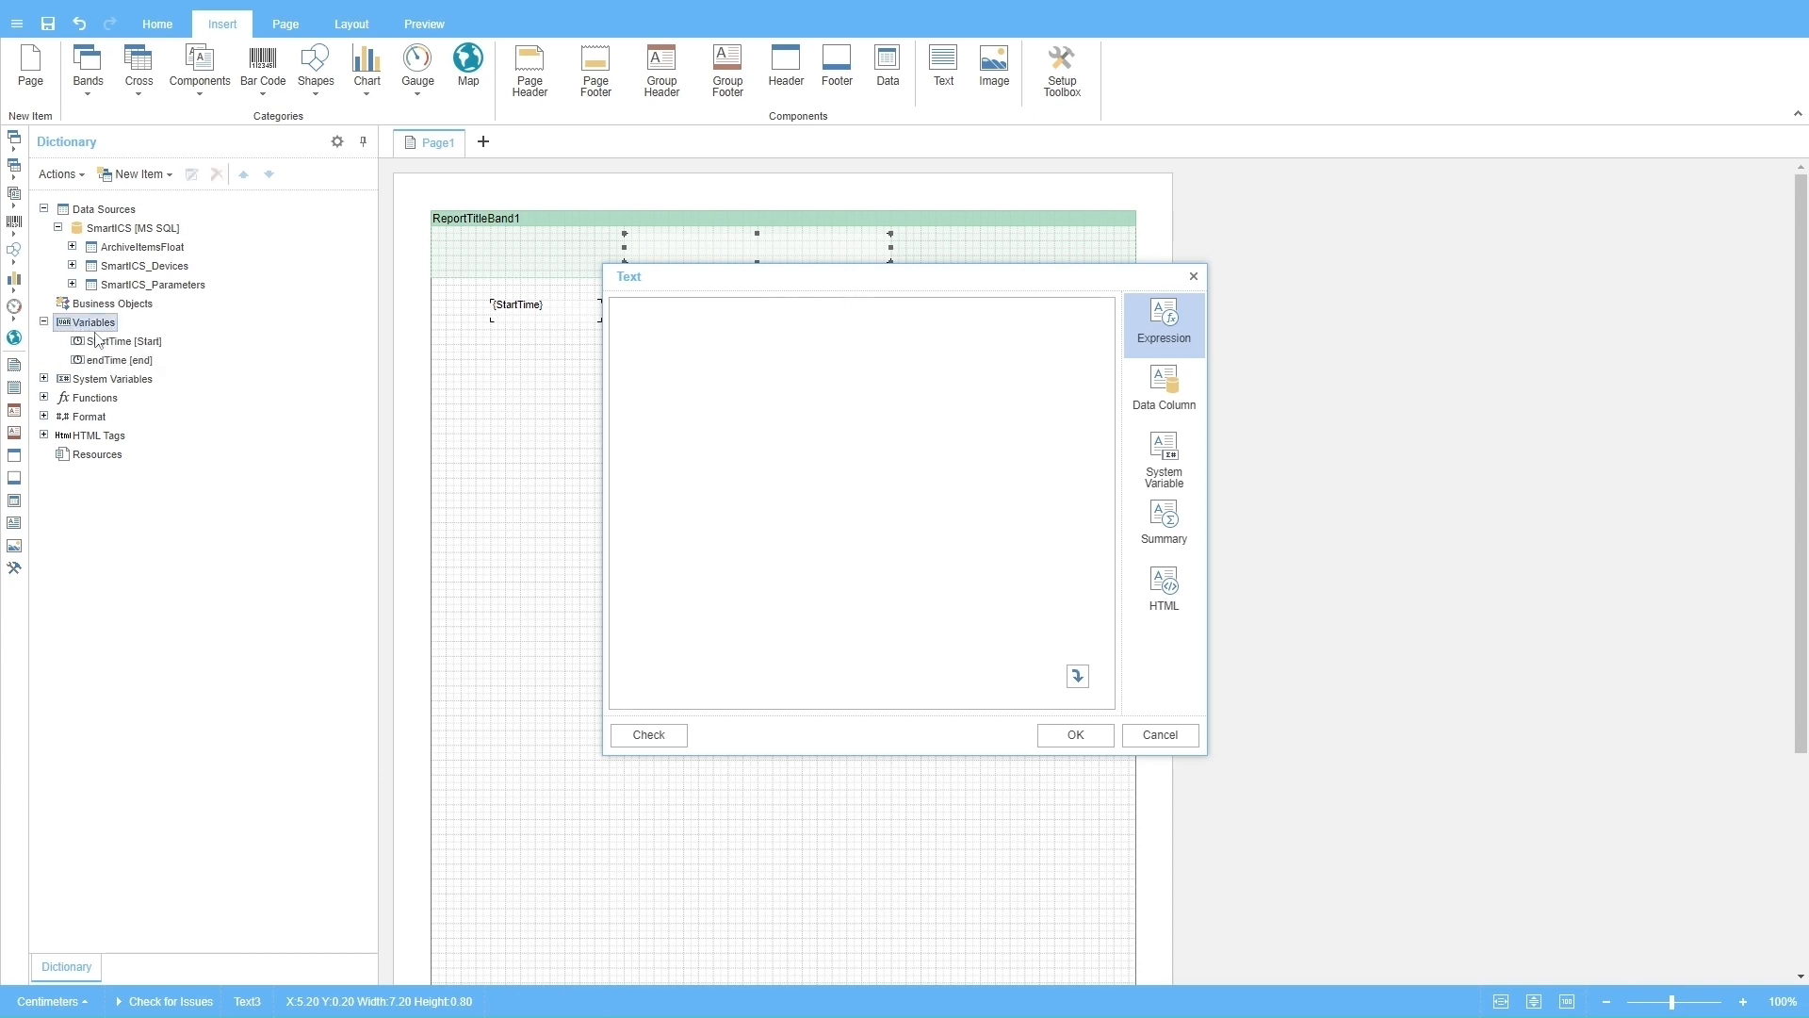
pyautogui.moveTo(113, 341); pyautogui.dragTo(634, 313)
pyautogui.click(725, 308)
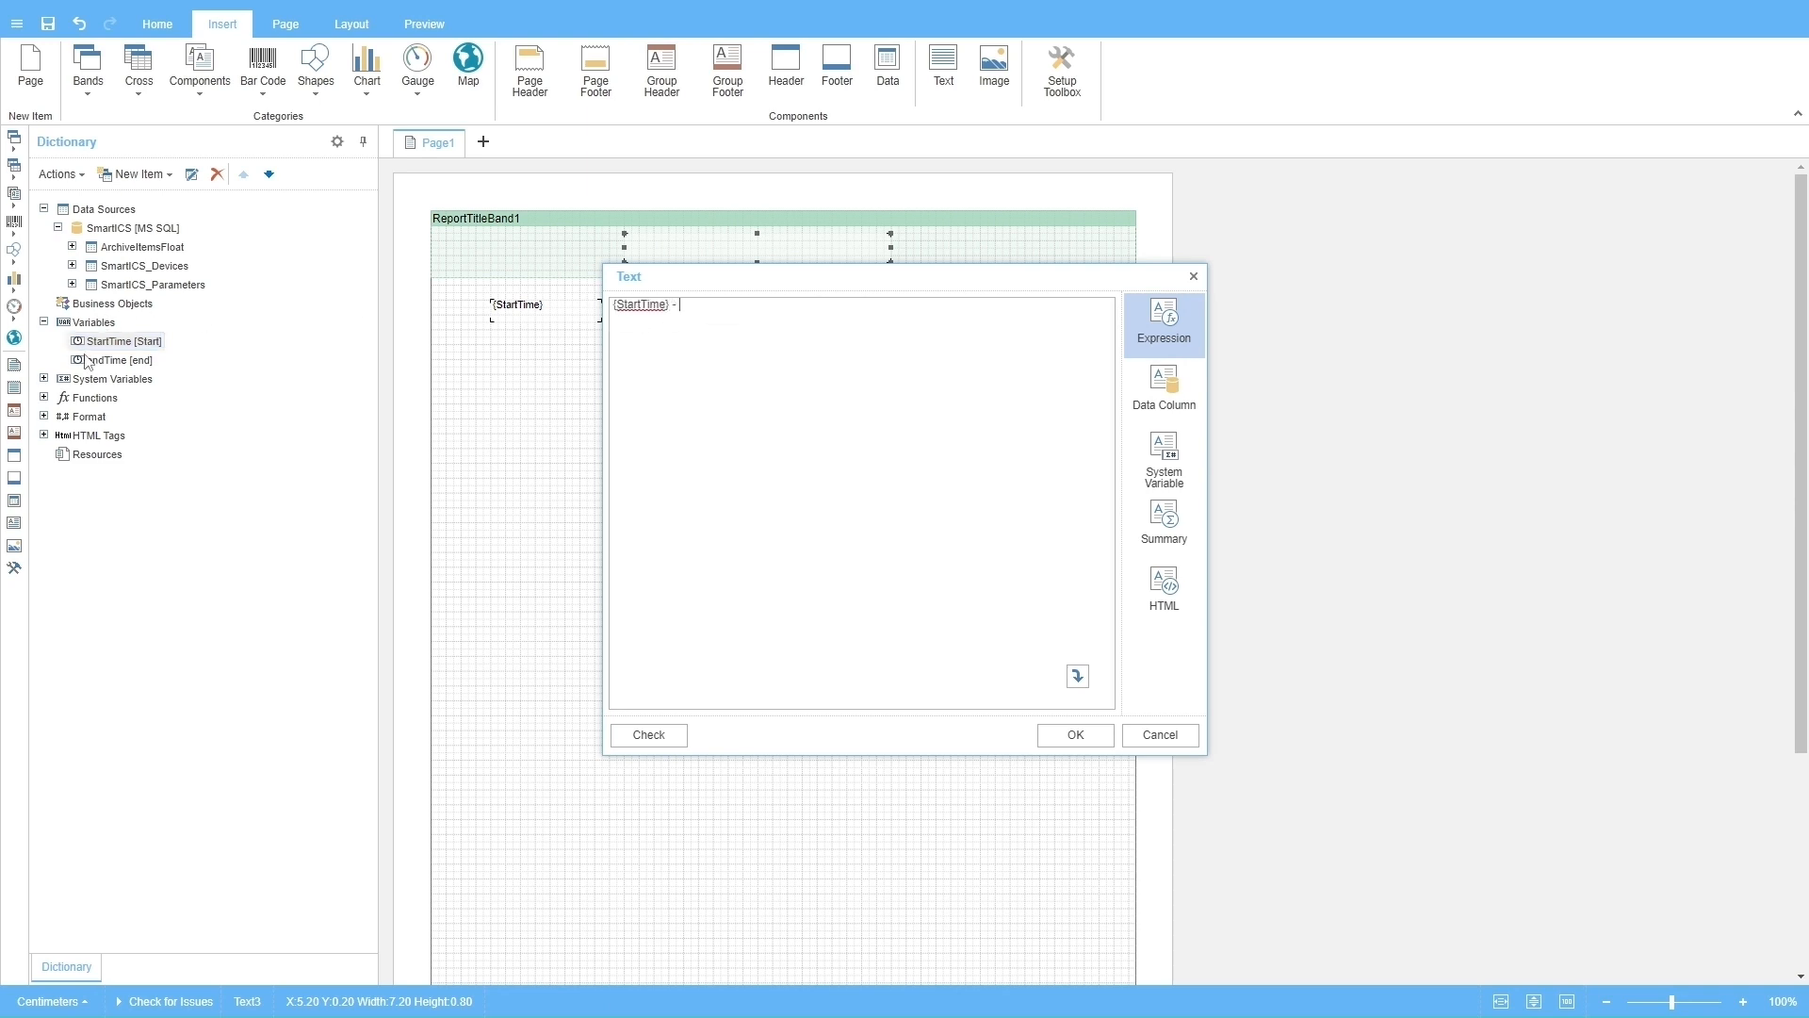
pyautogui.moveTo(104, 361); pyautogui.dragTo(697, 308)
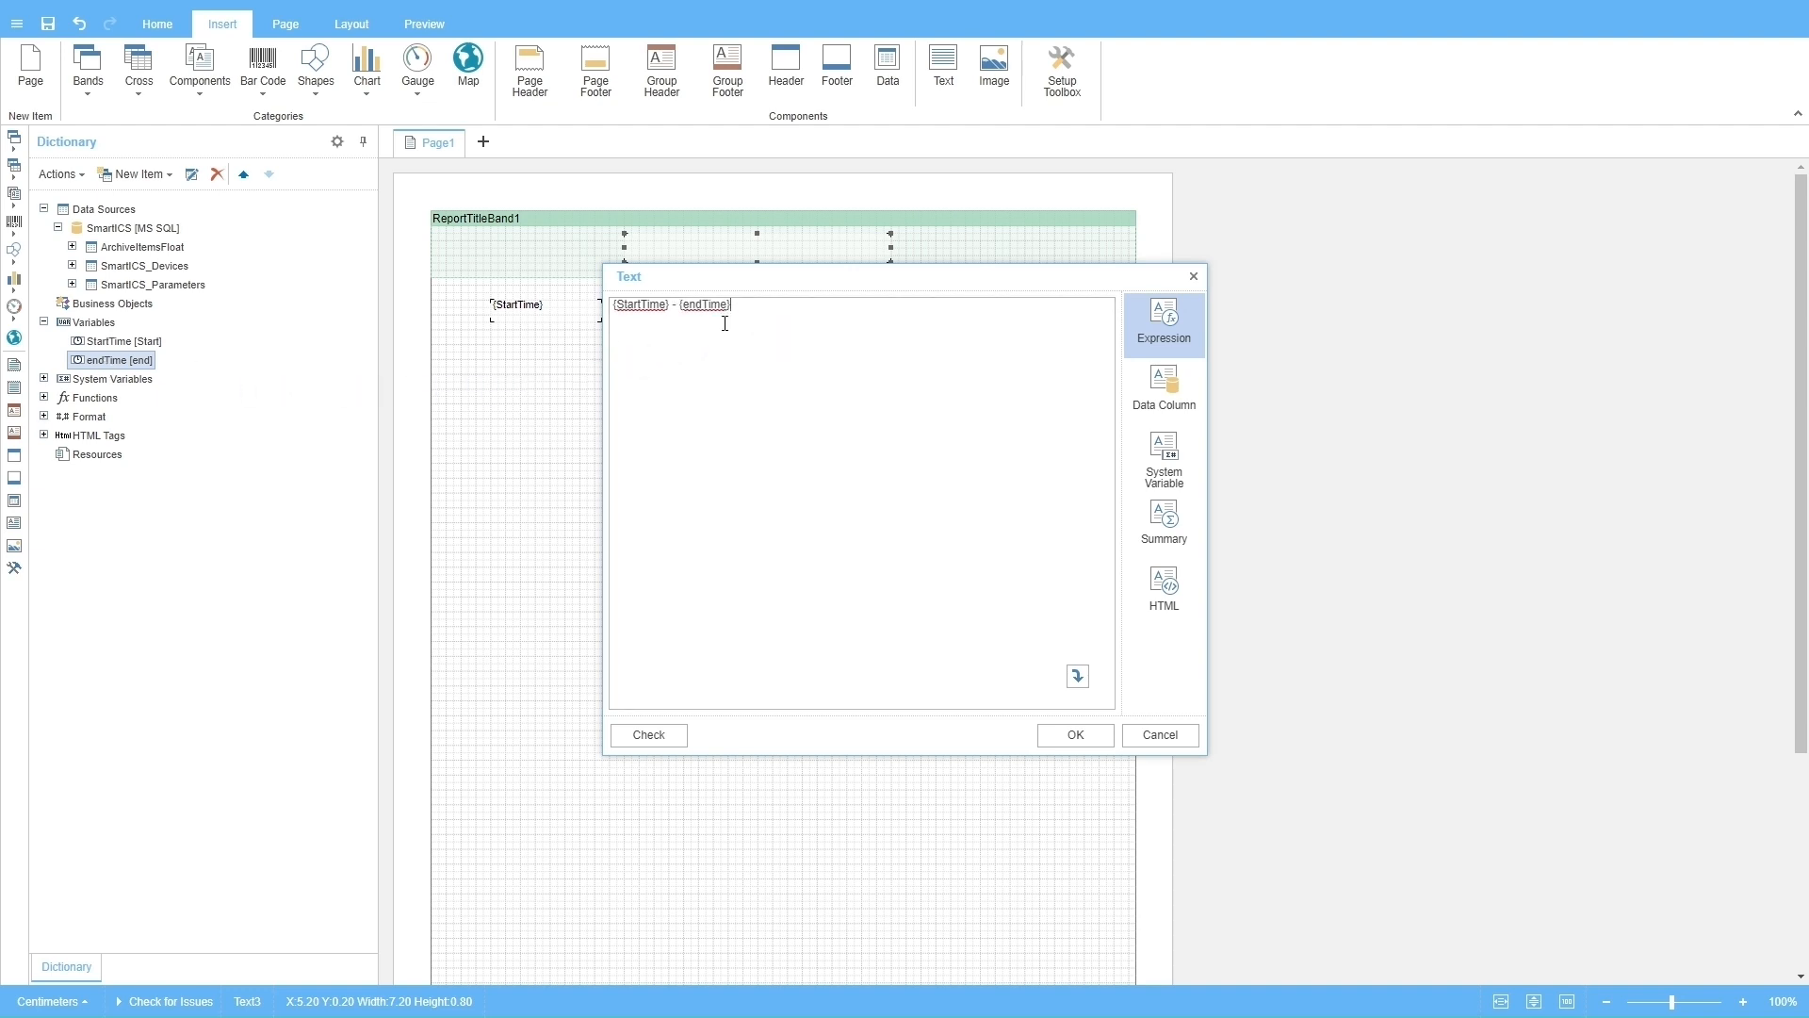
pyautogui.click(1075, 735)
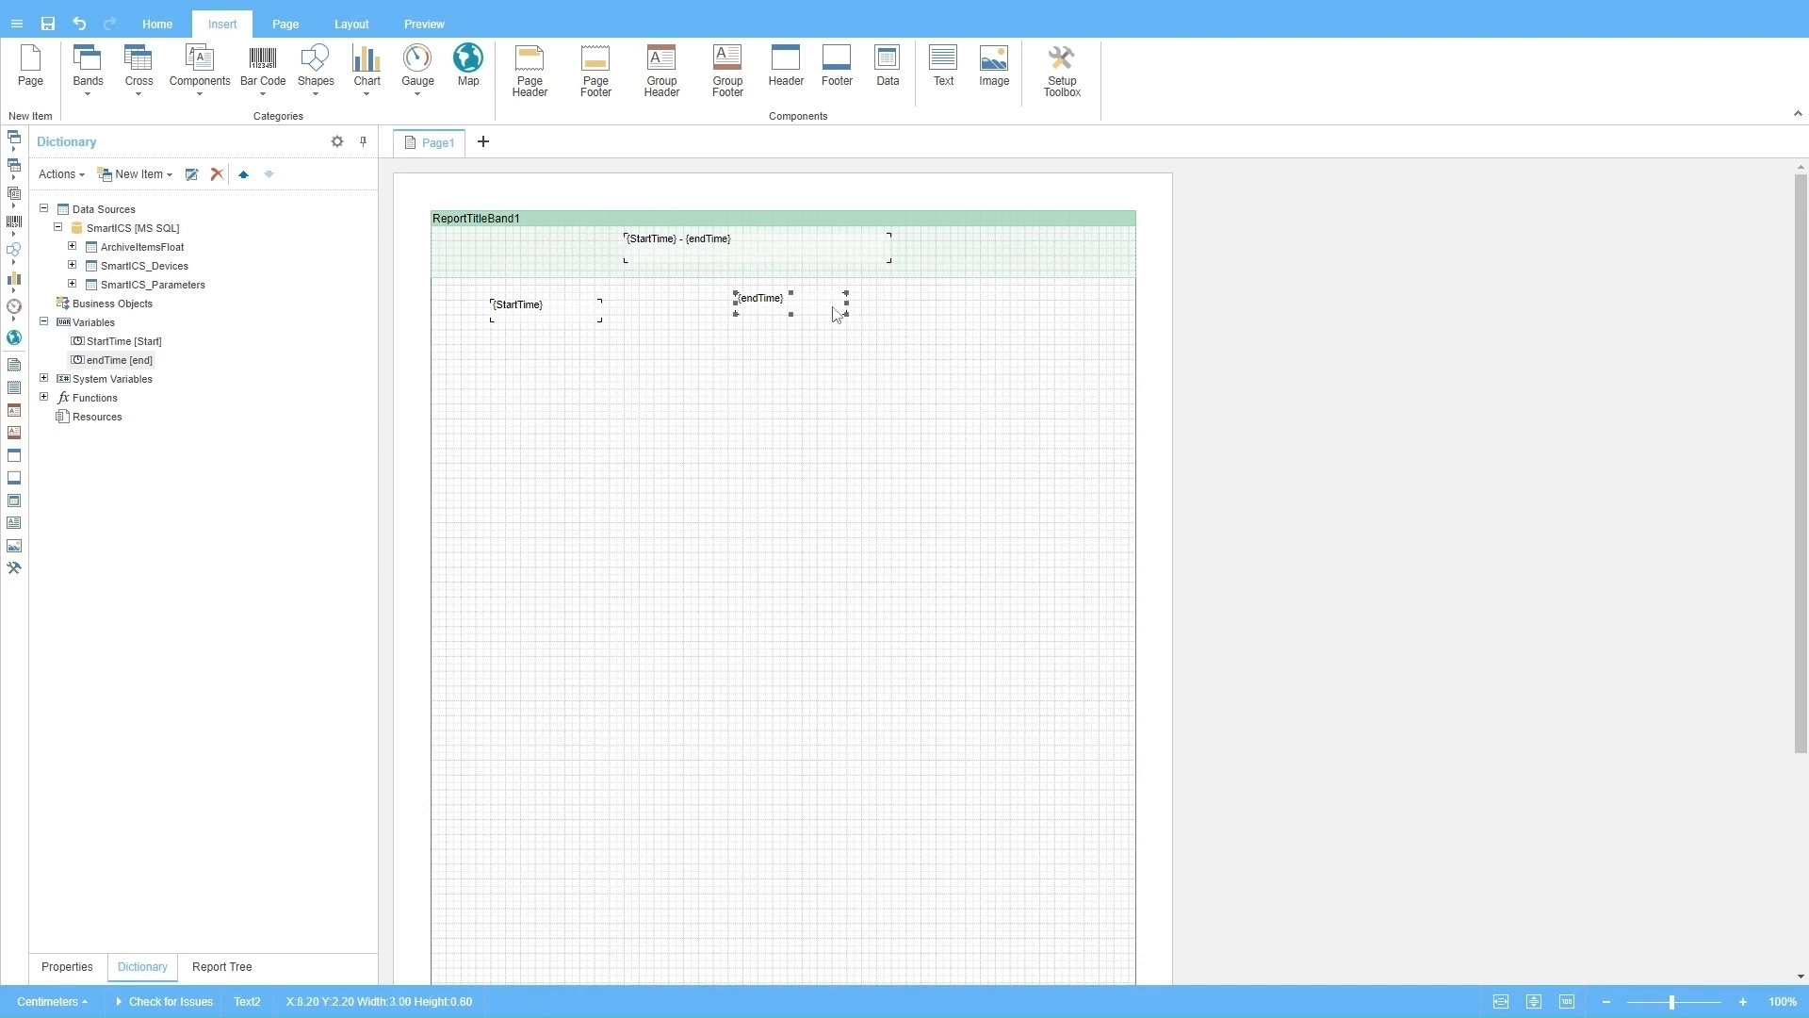
# - Delete the separate endTime and StartTime text fields below the title band
pyautogui.press('Delete')
pyautogui.click(576, 314)
pyautogui.press('Delete')
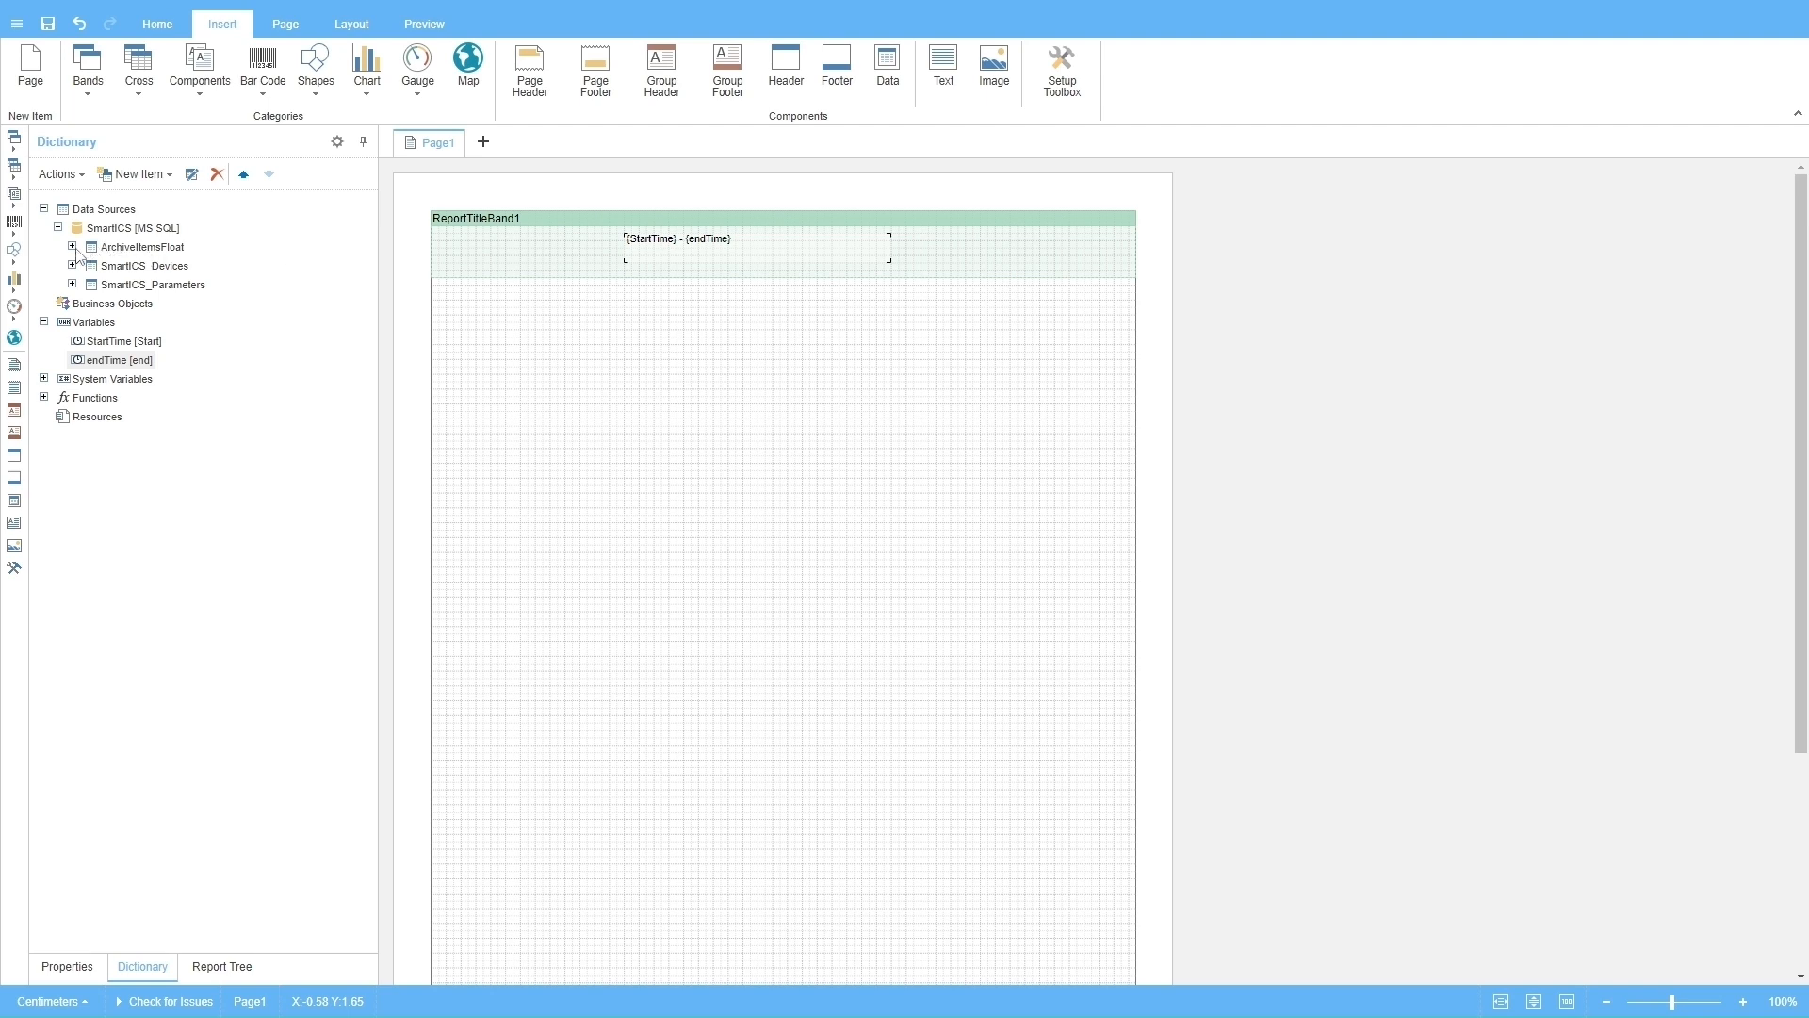
# - Place ArchiveItemsFloat below the title band as a table with header, using the related DeviceName and DeviceId plus ItemId, Timestamp and Value
pyautogui.moveTo(111, 247); pyautogui.dragTo(576, 309)
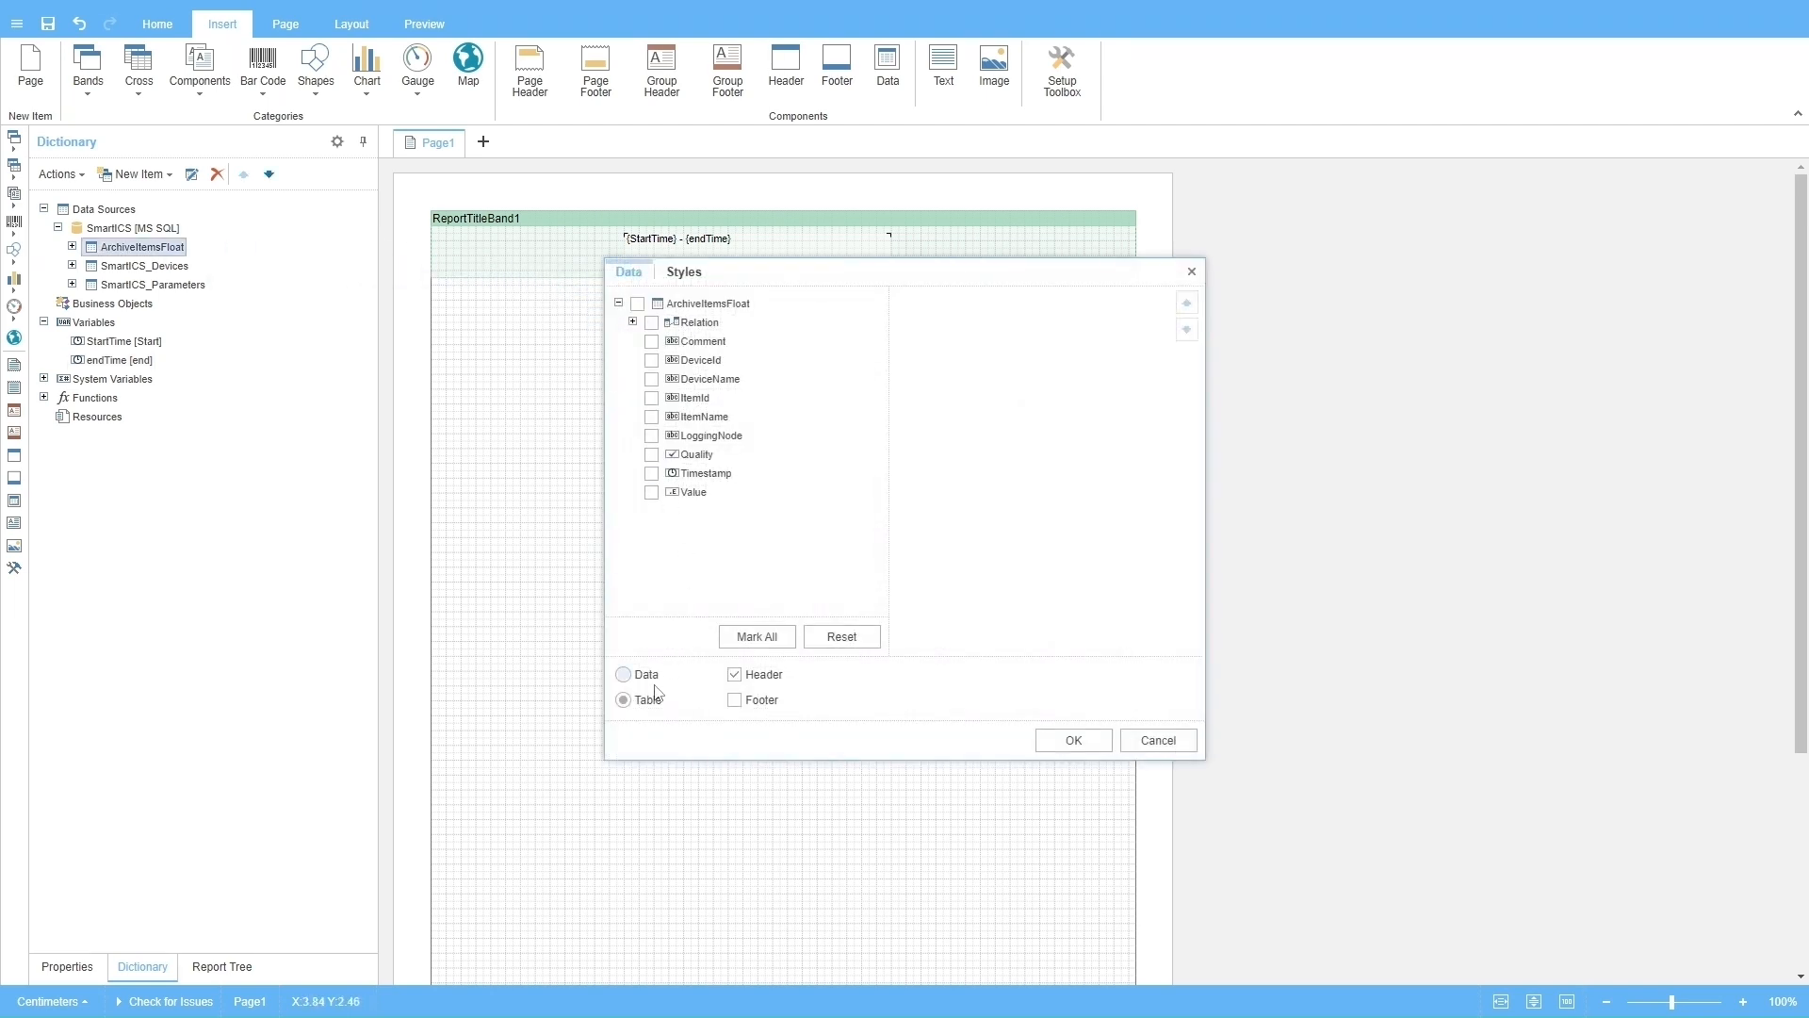
pyautogui.click(633, 321)
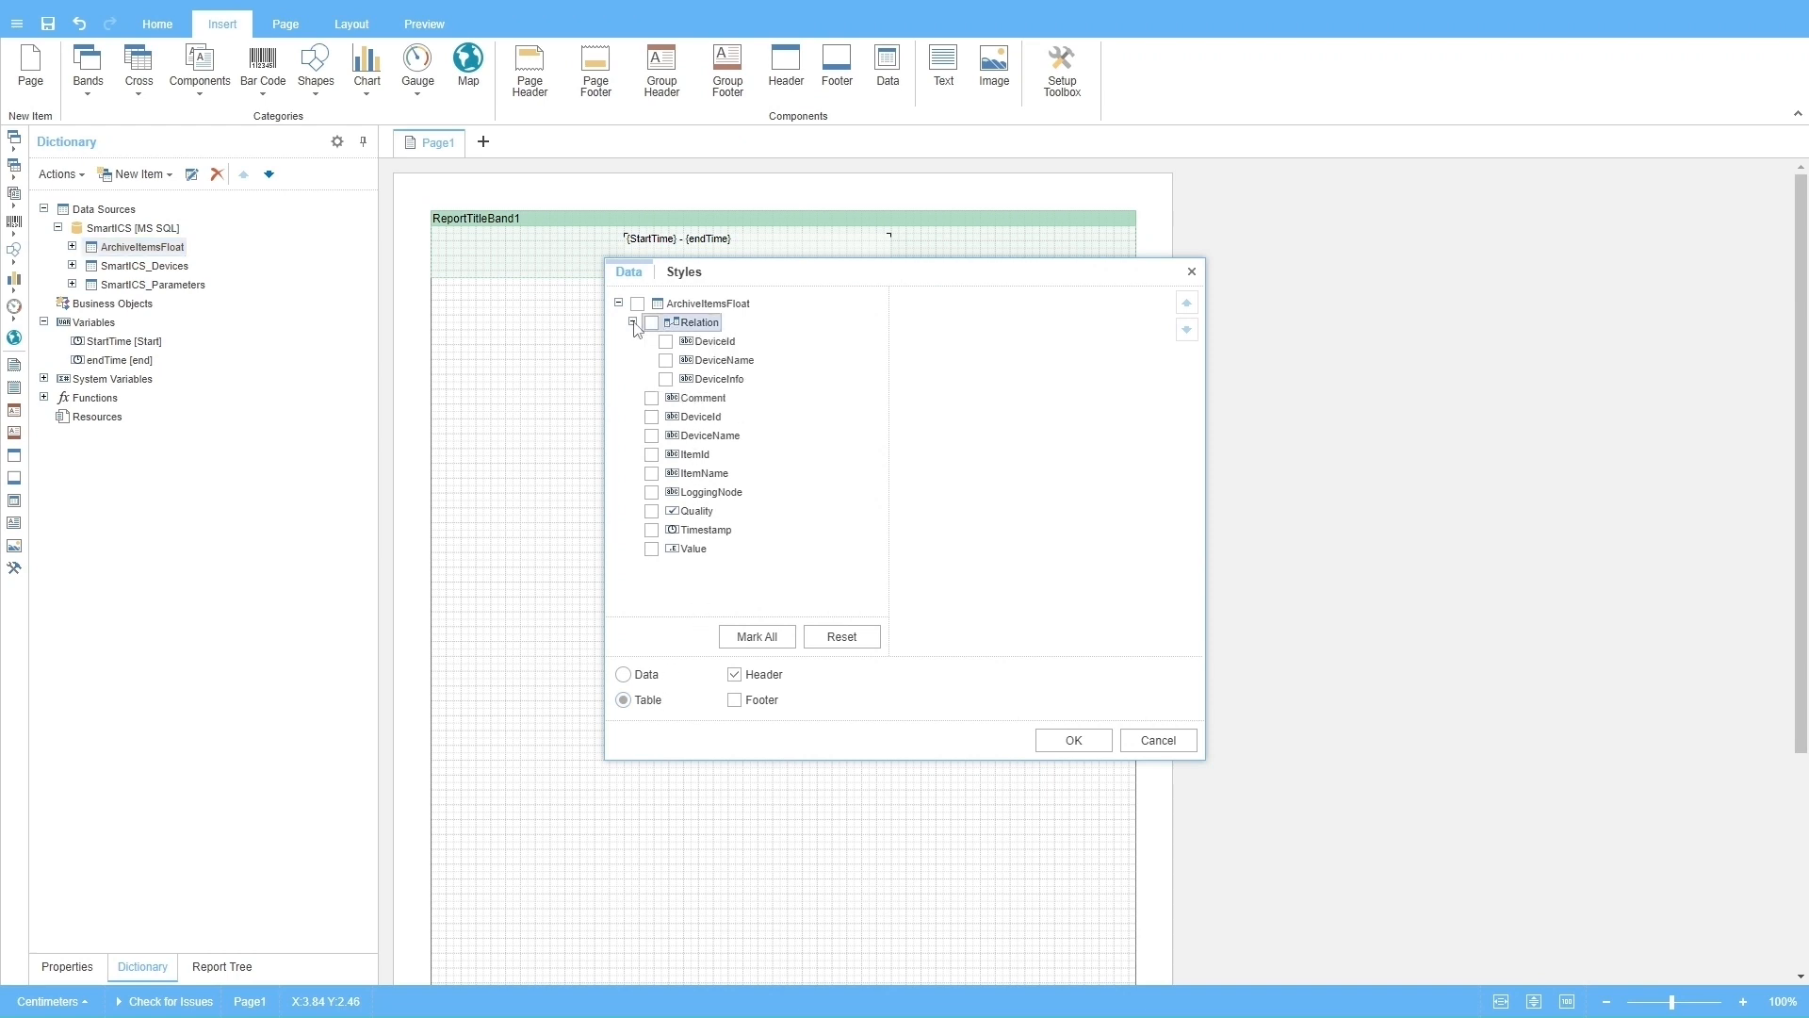
pyautogui.click(666, 360)
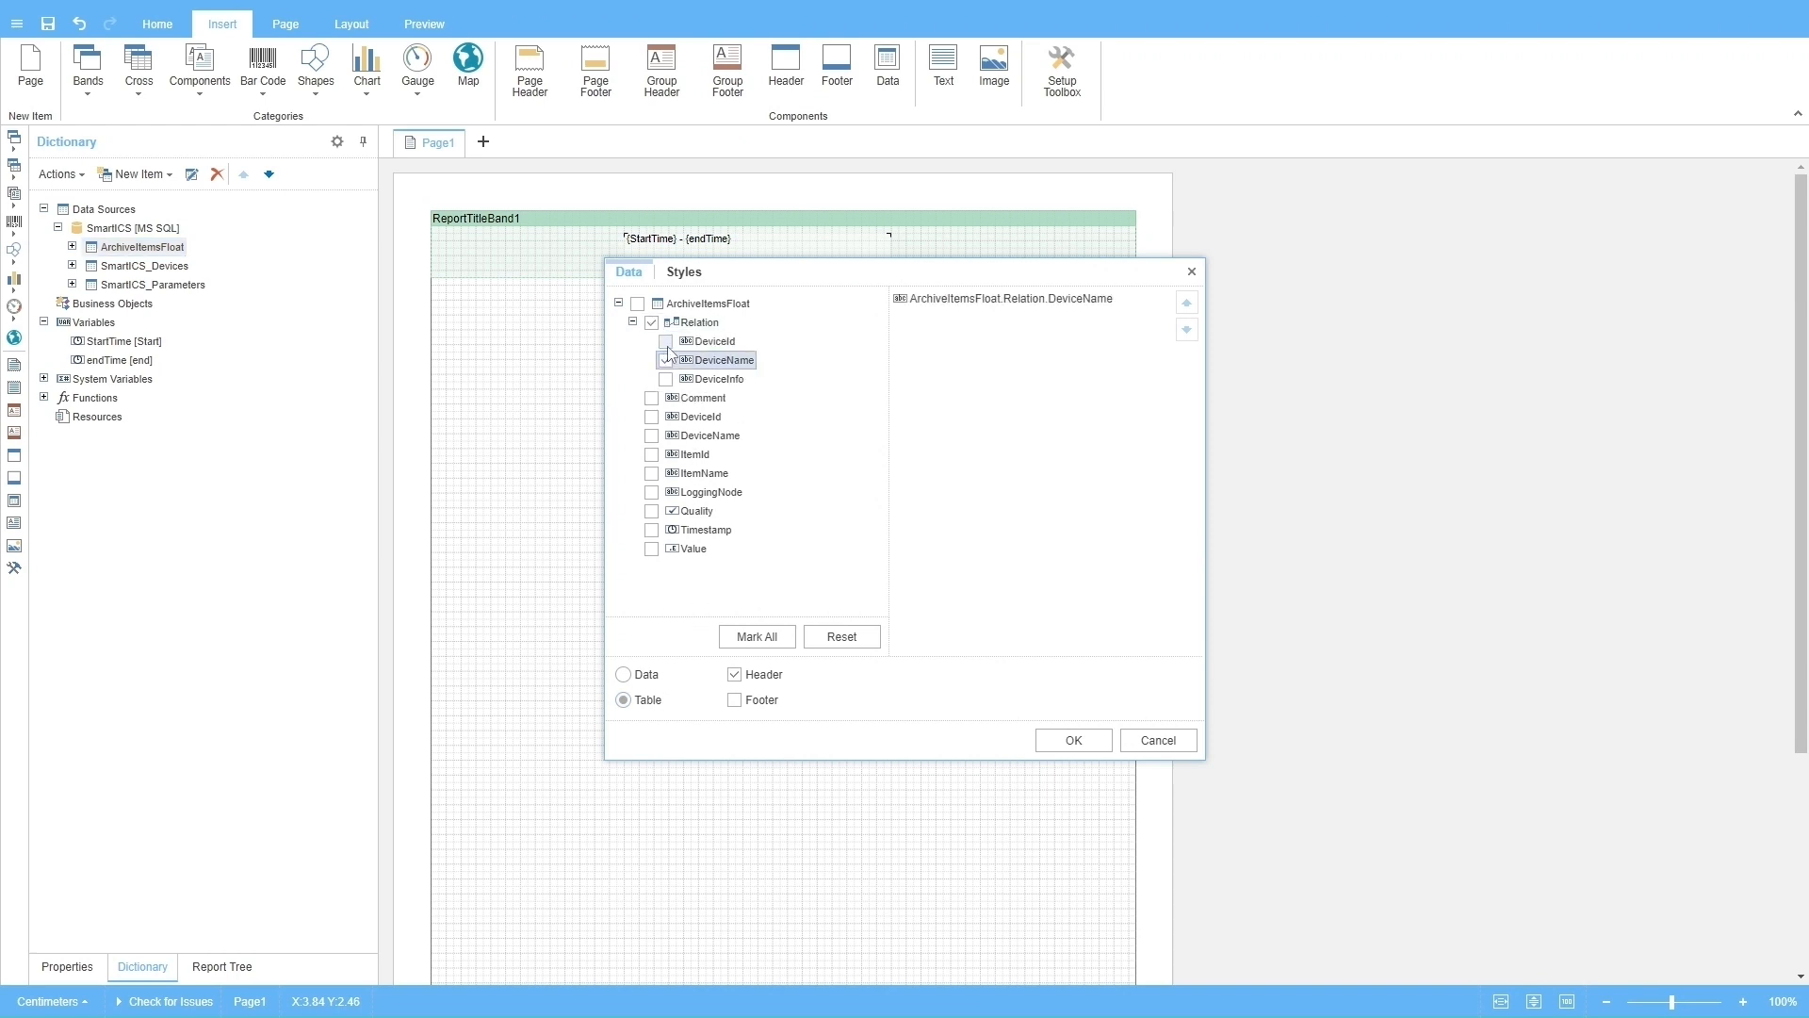
pyautogui.click(666, 341)
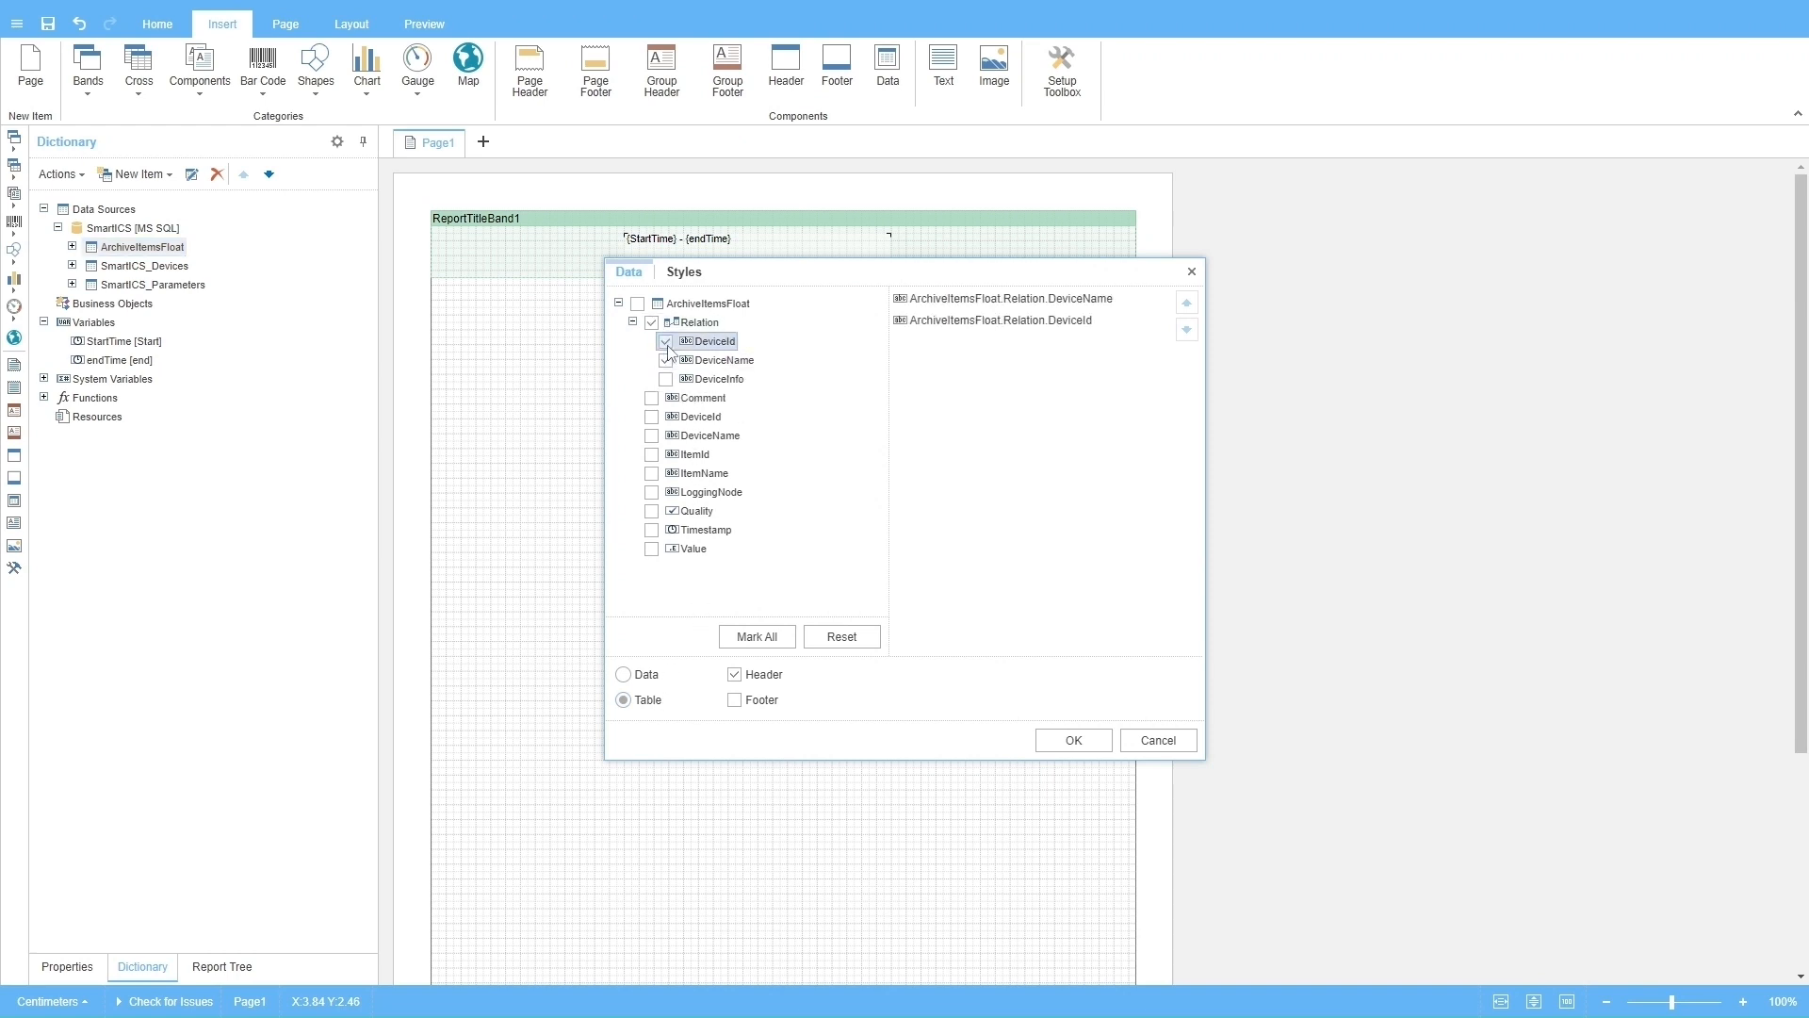
pyautogui.click(651, 454)
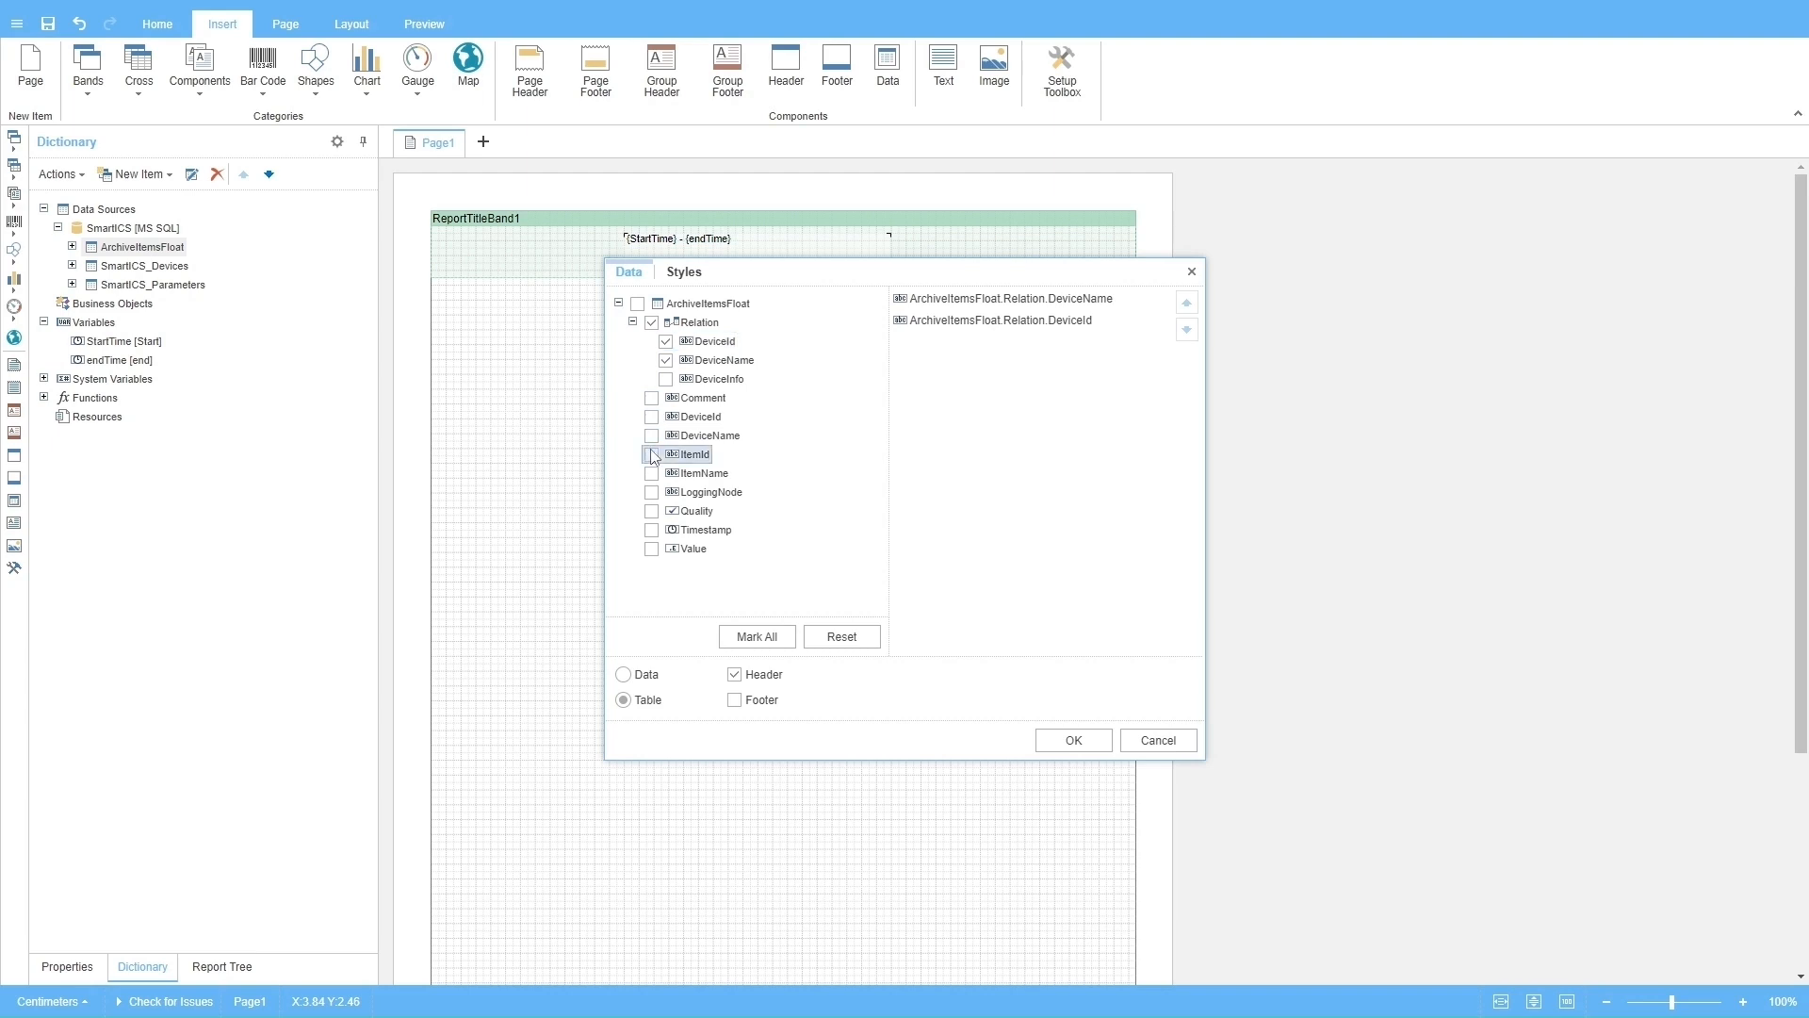
pyautogui.click(651, 530)
pyautogui.click(651, 548)
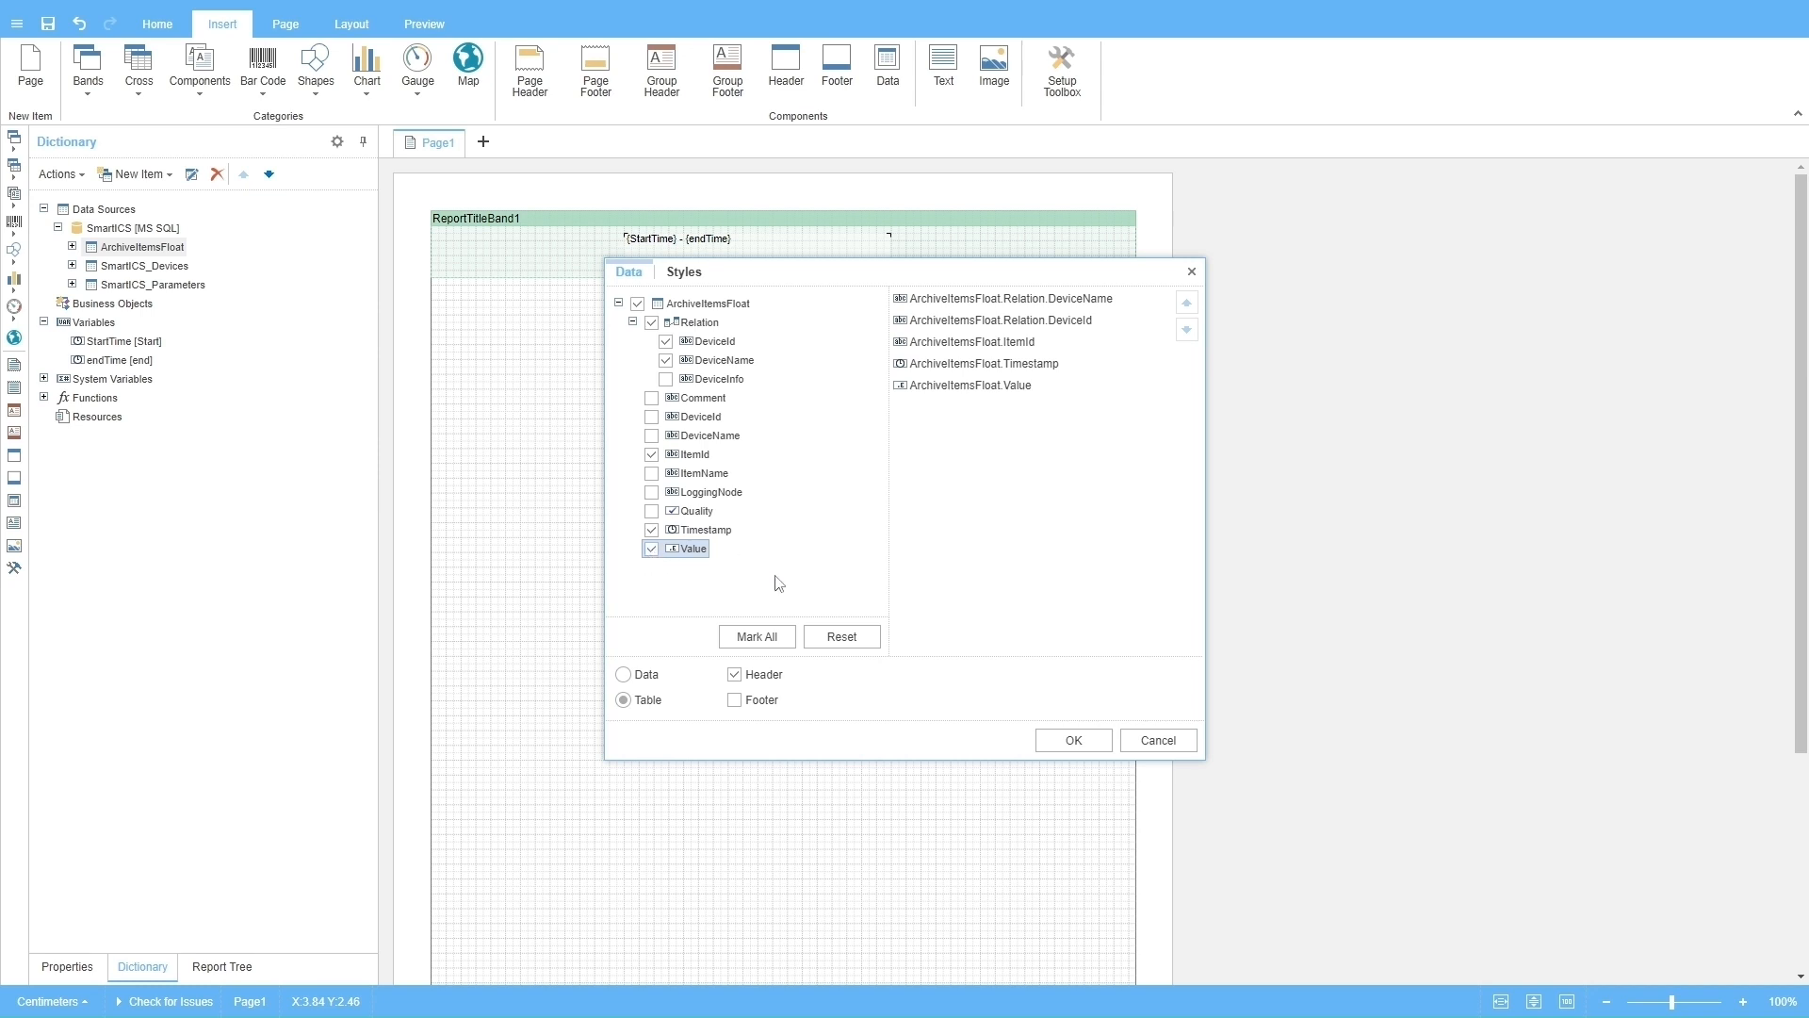
pyautogui.click(1069, 743)
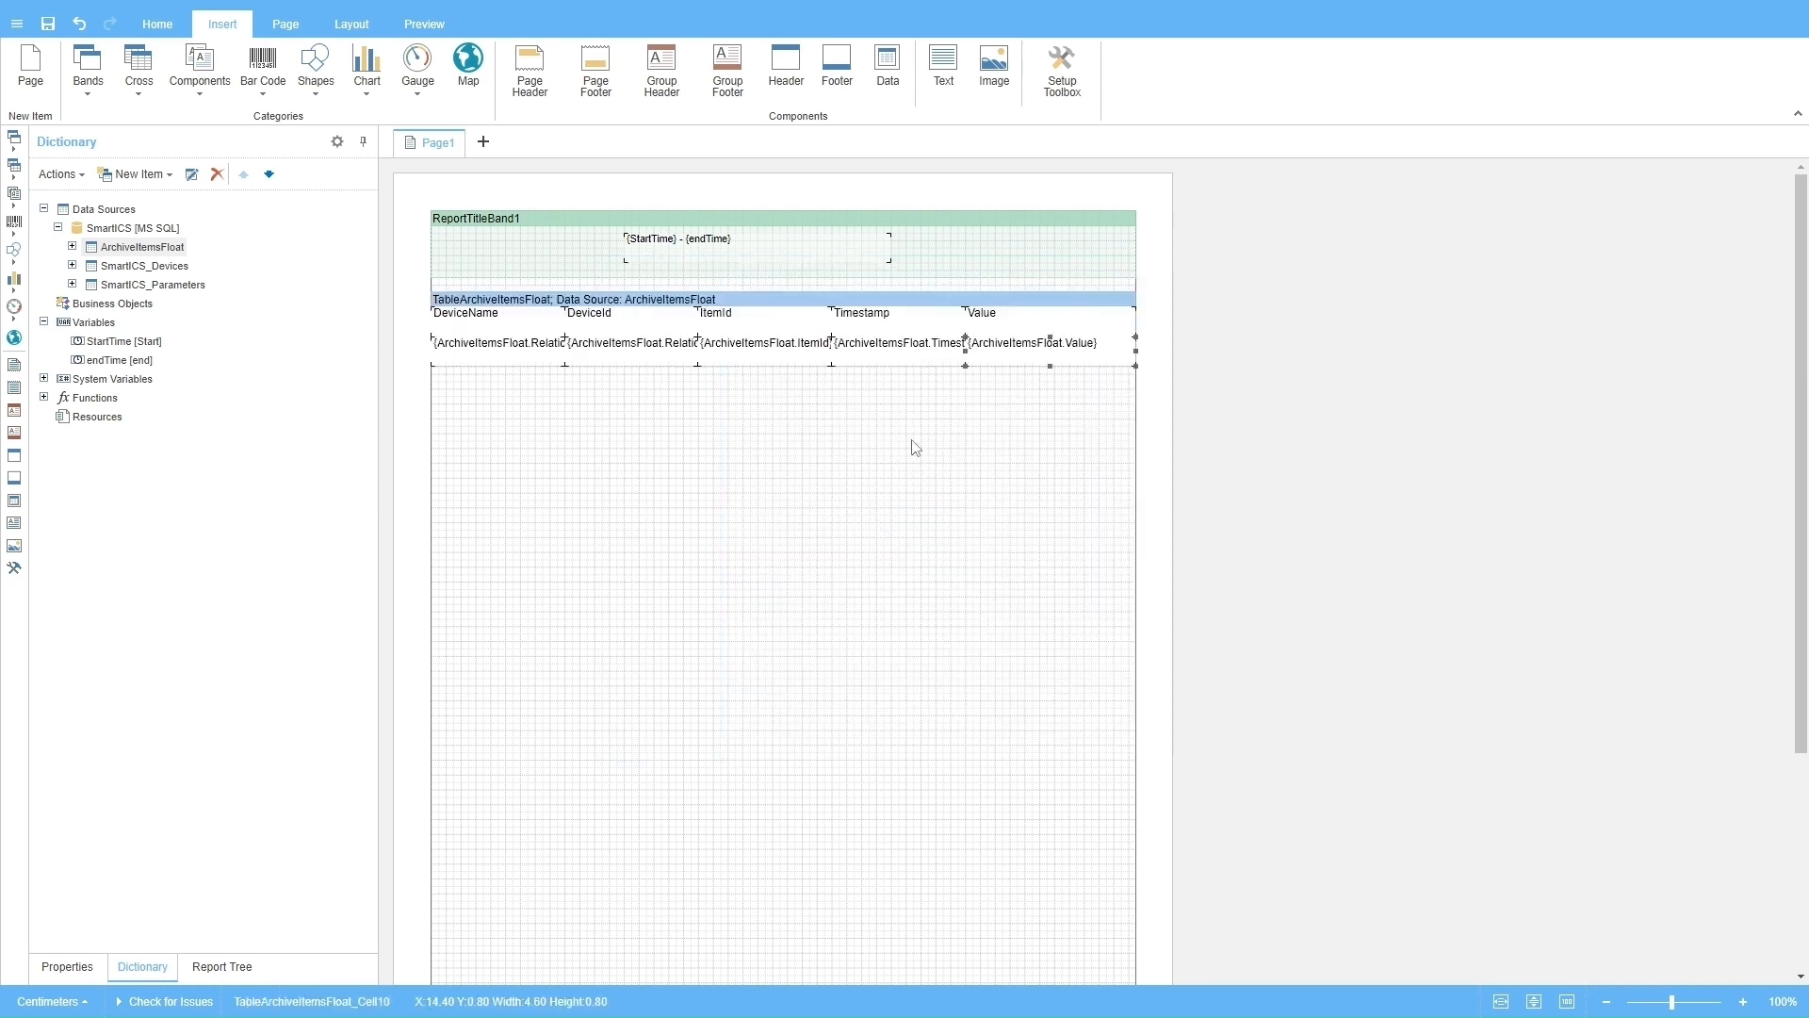
# - Save the report template and preview it with the start time set to 06/04/2023 1:37:01 PM
pyautogui.click(48, 24)
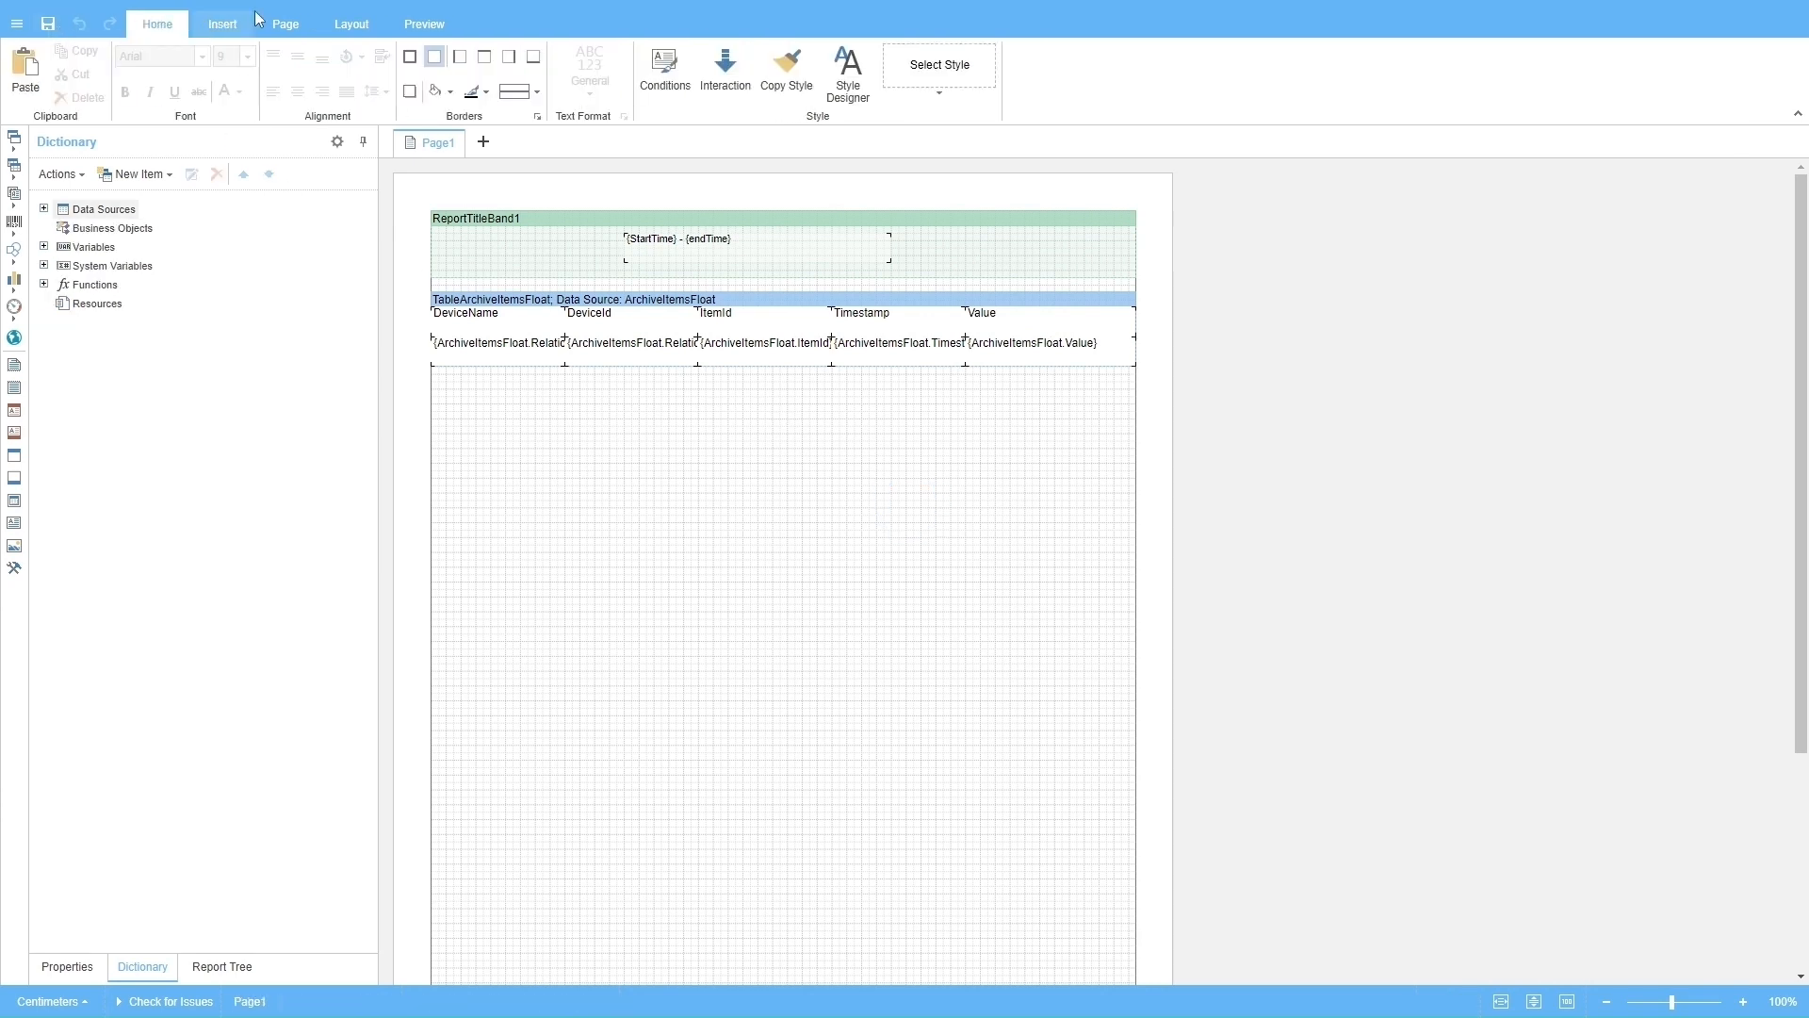
pyautogui.click(440, 31)
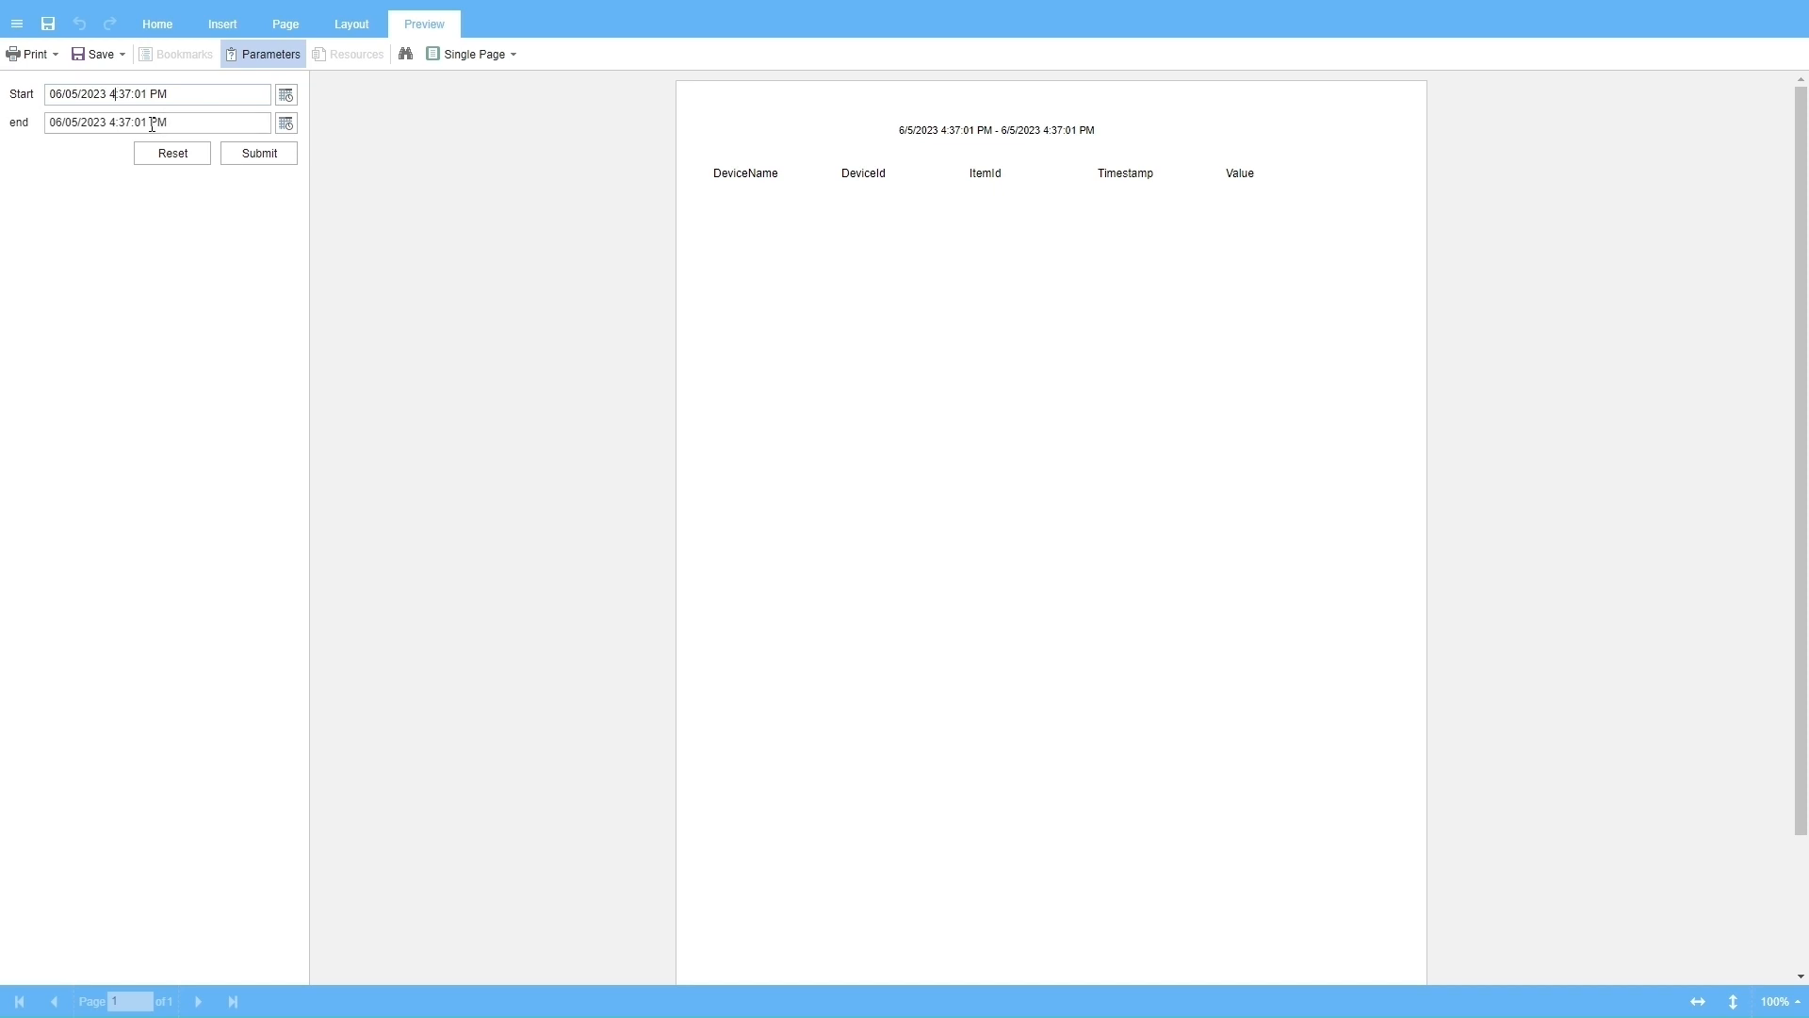
pyautogui.press('BackSpace')
pyautogui.write('1')
pyautogui.press('Down')
pyautogui.click(260, 156)
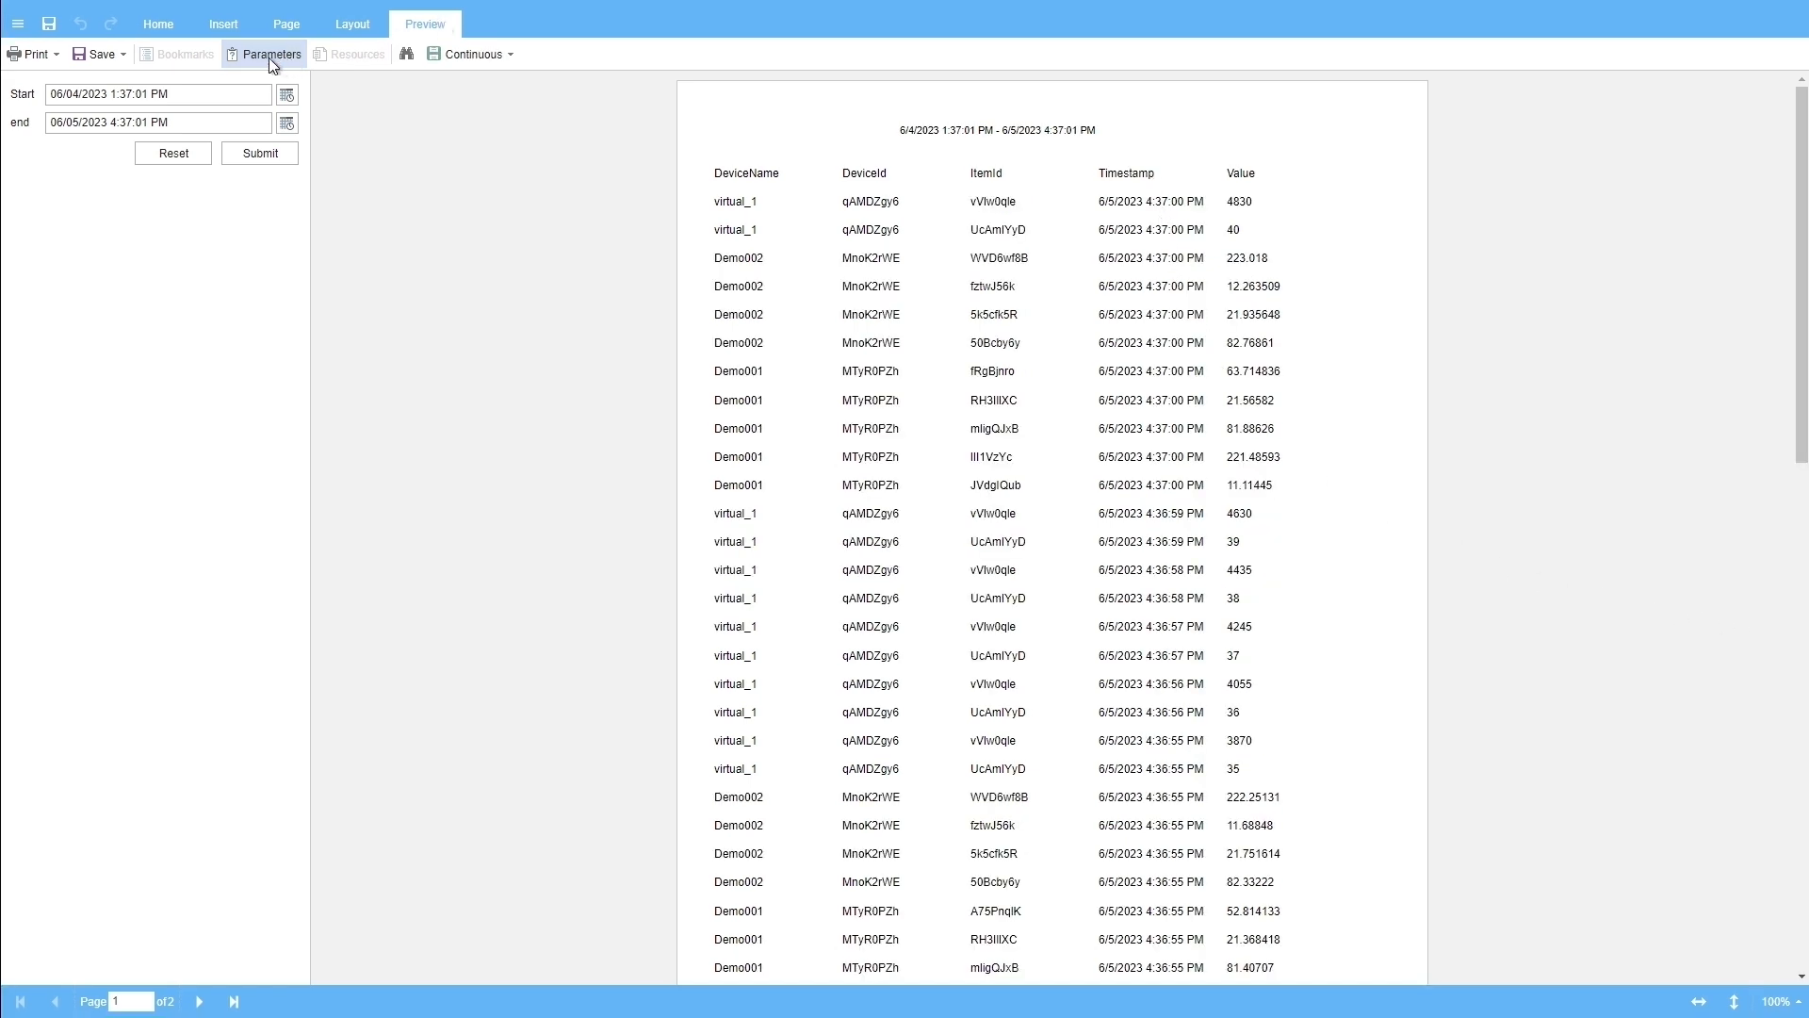
# - Insert a clustered column chart of 5 by 5 cm below the archive table and open its extended series options
pyautogui.click(213, 20)
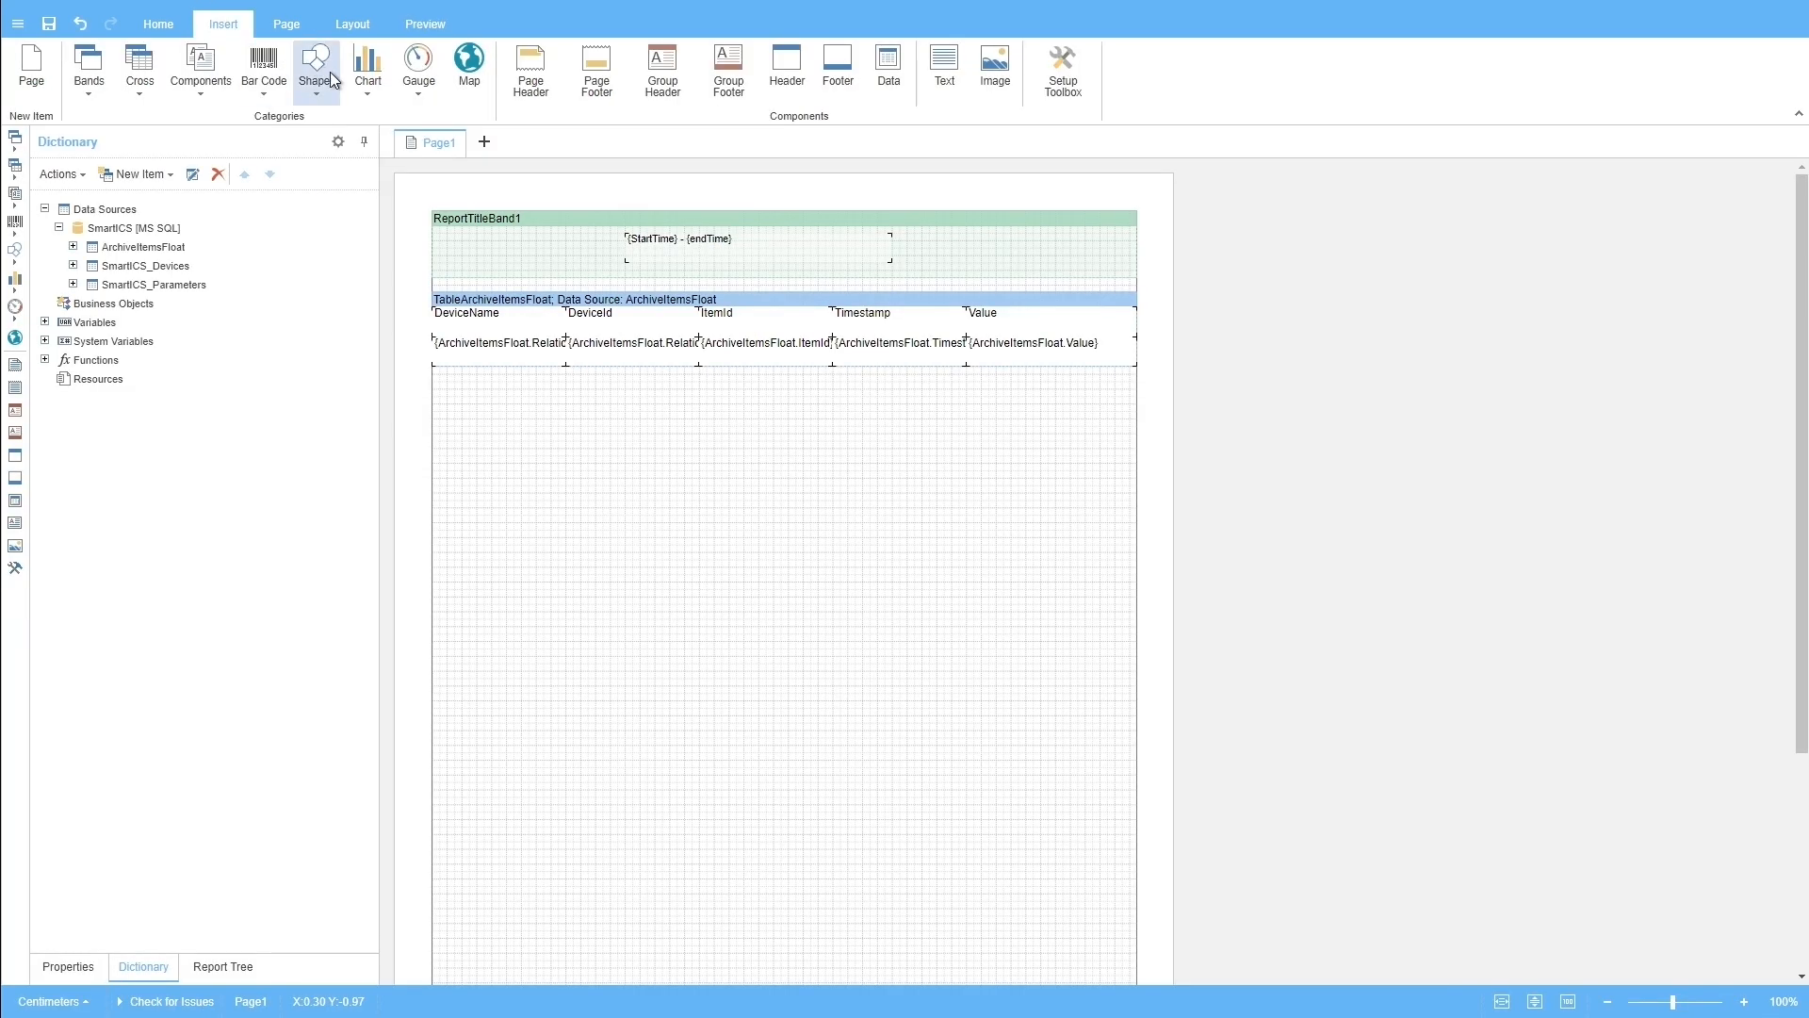
pyautogui.click(370, 97)
pyautogui.moveTo(437, 121)
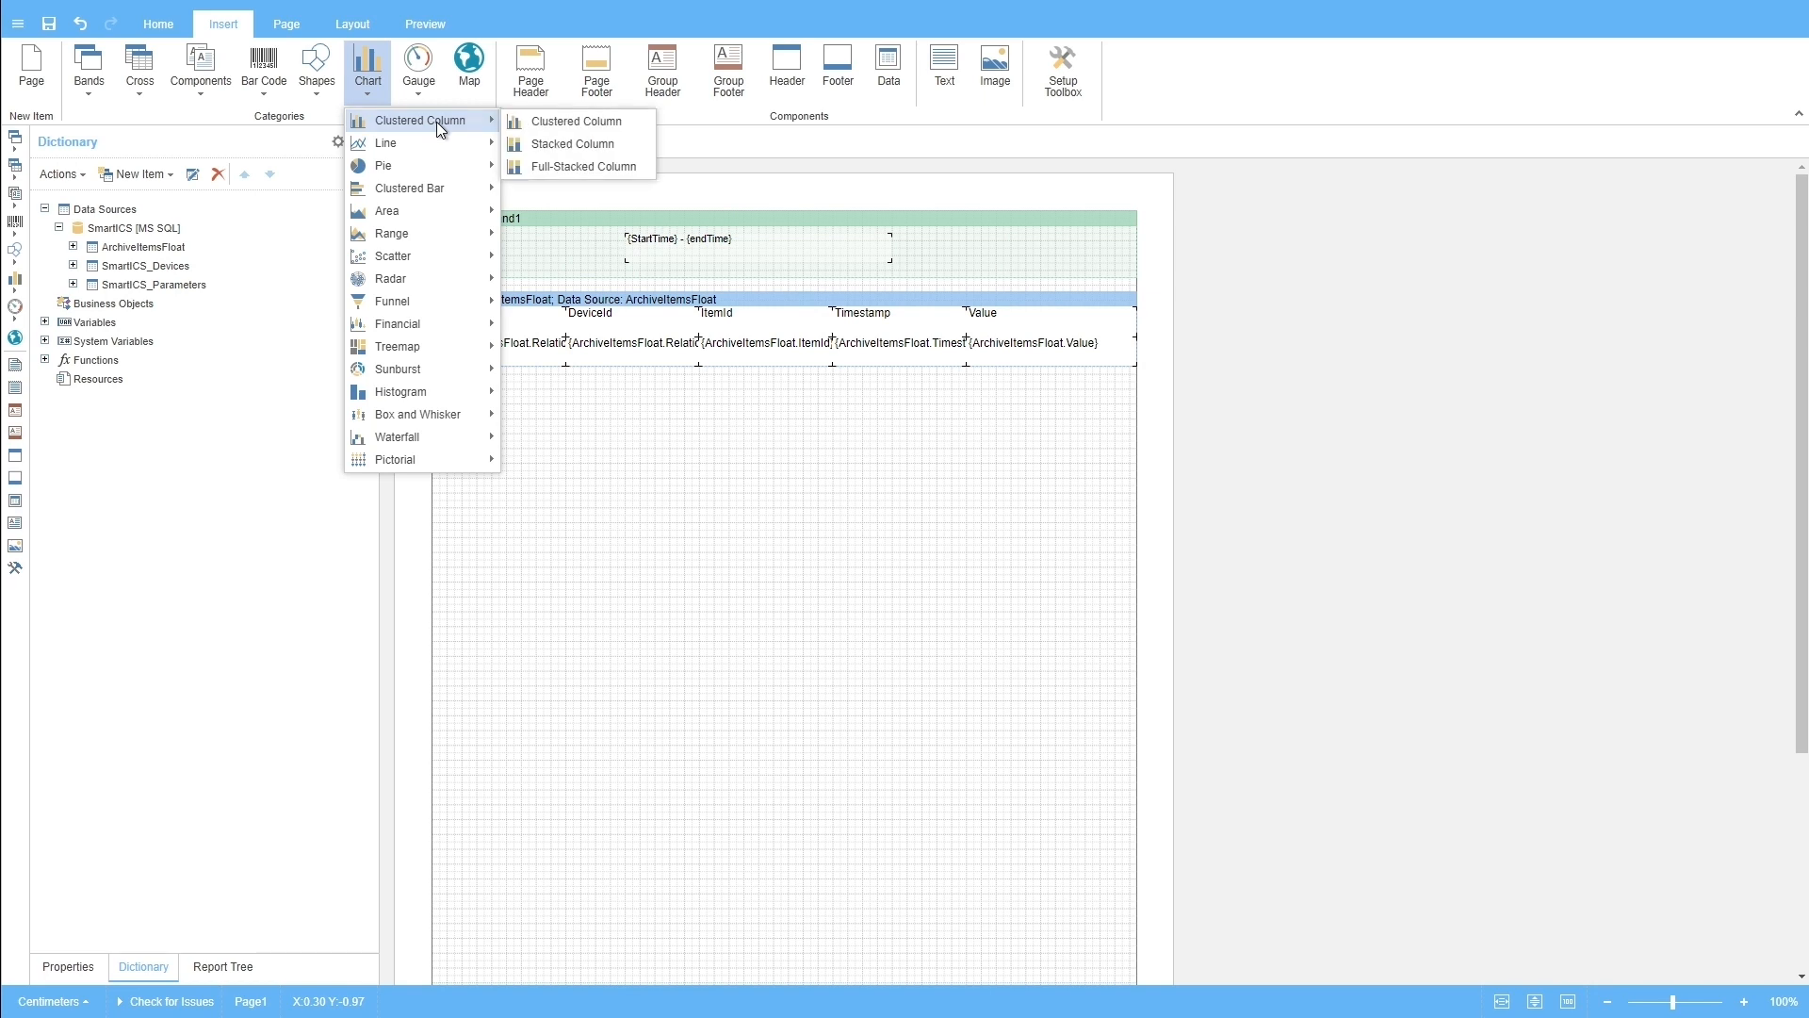
pyautogui.click(574, 123)
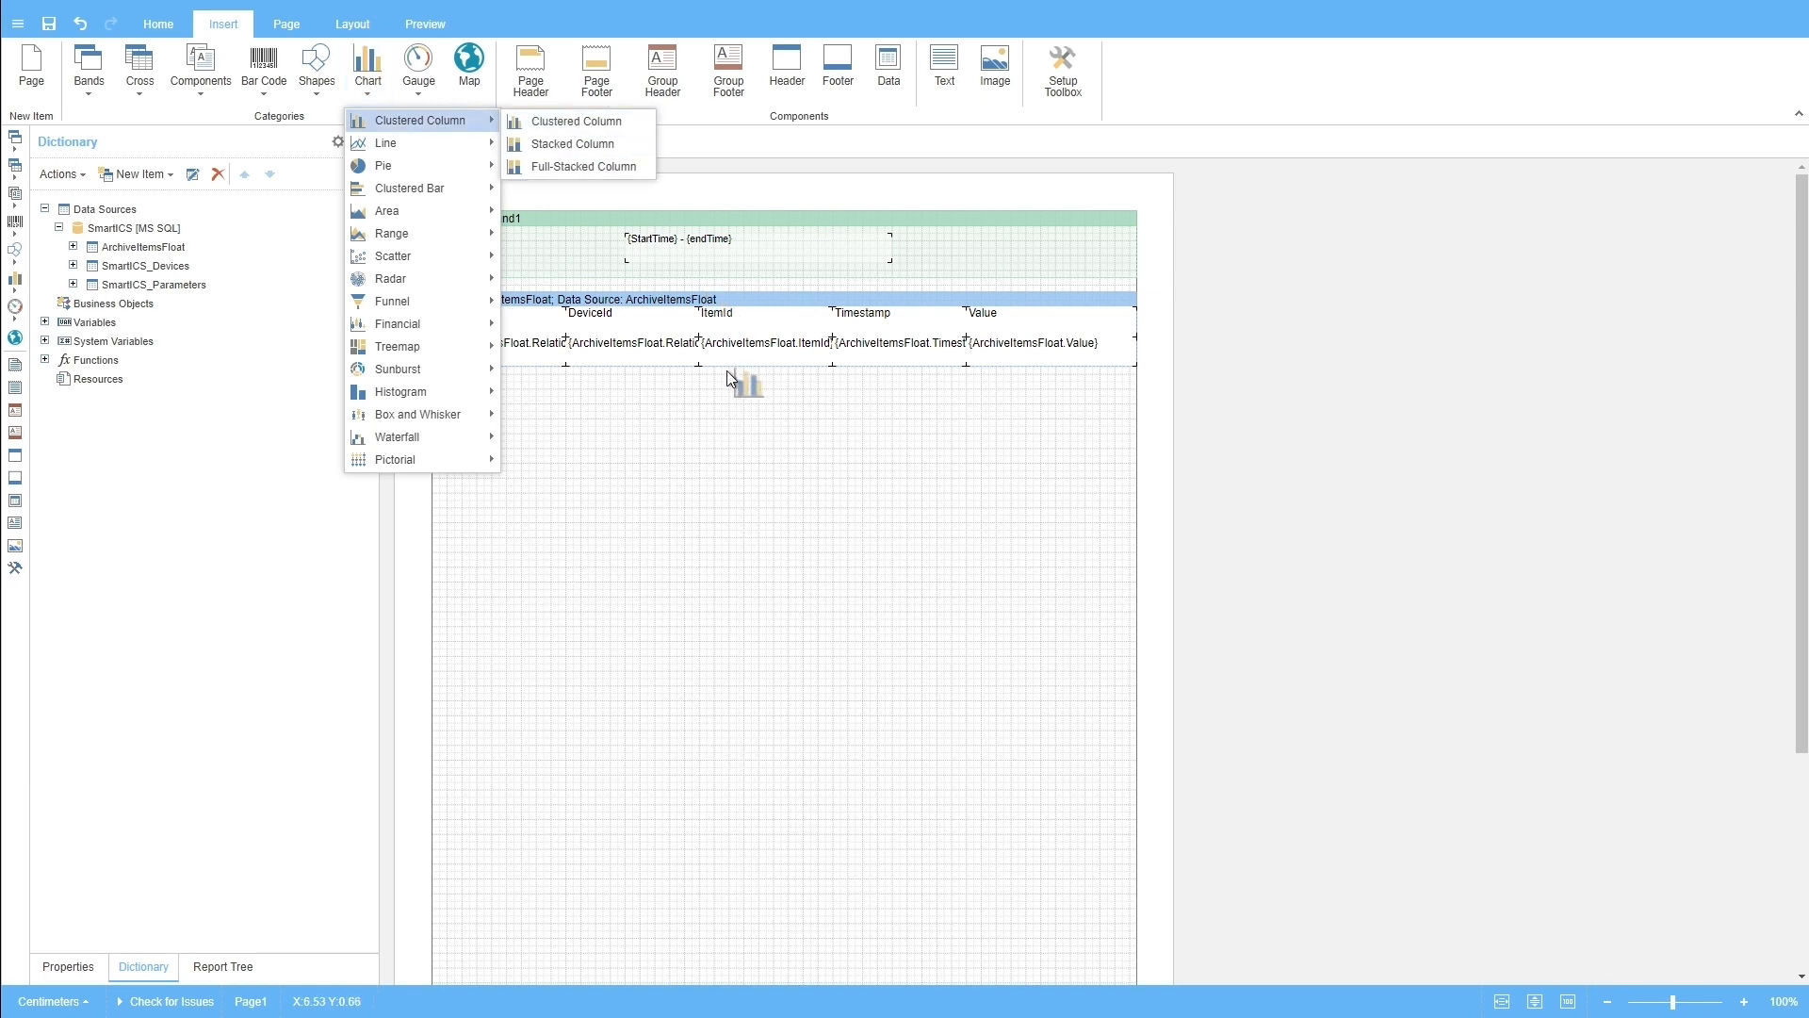
pyautogui.click(735, 450)
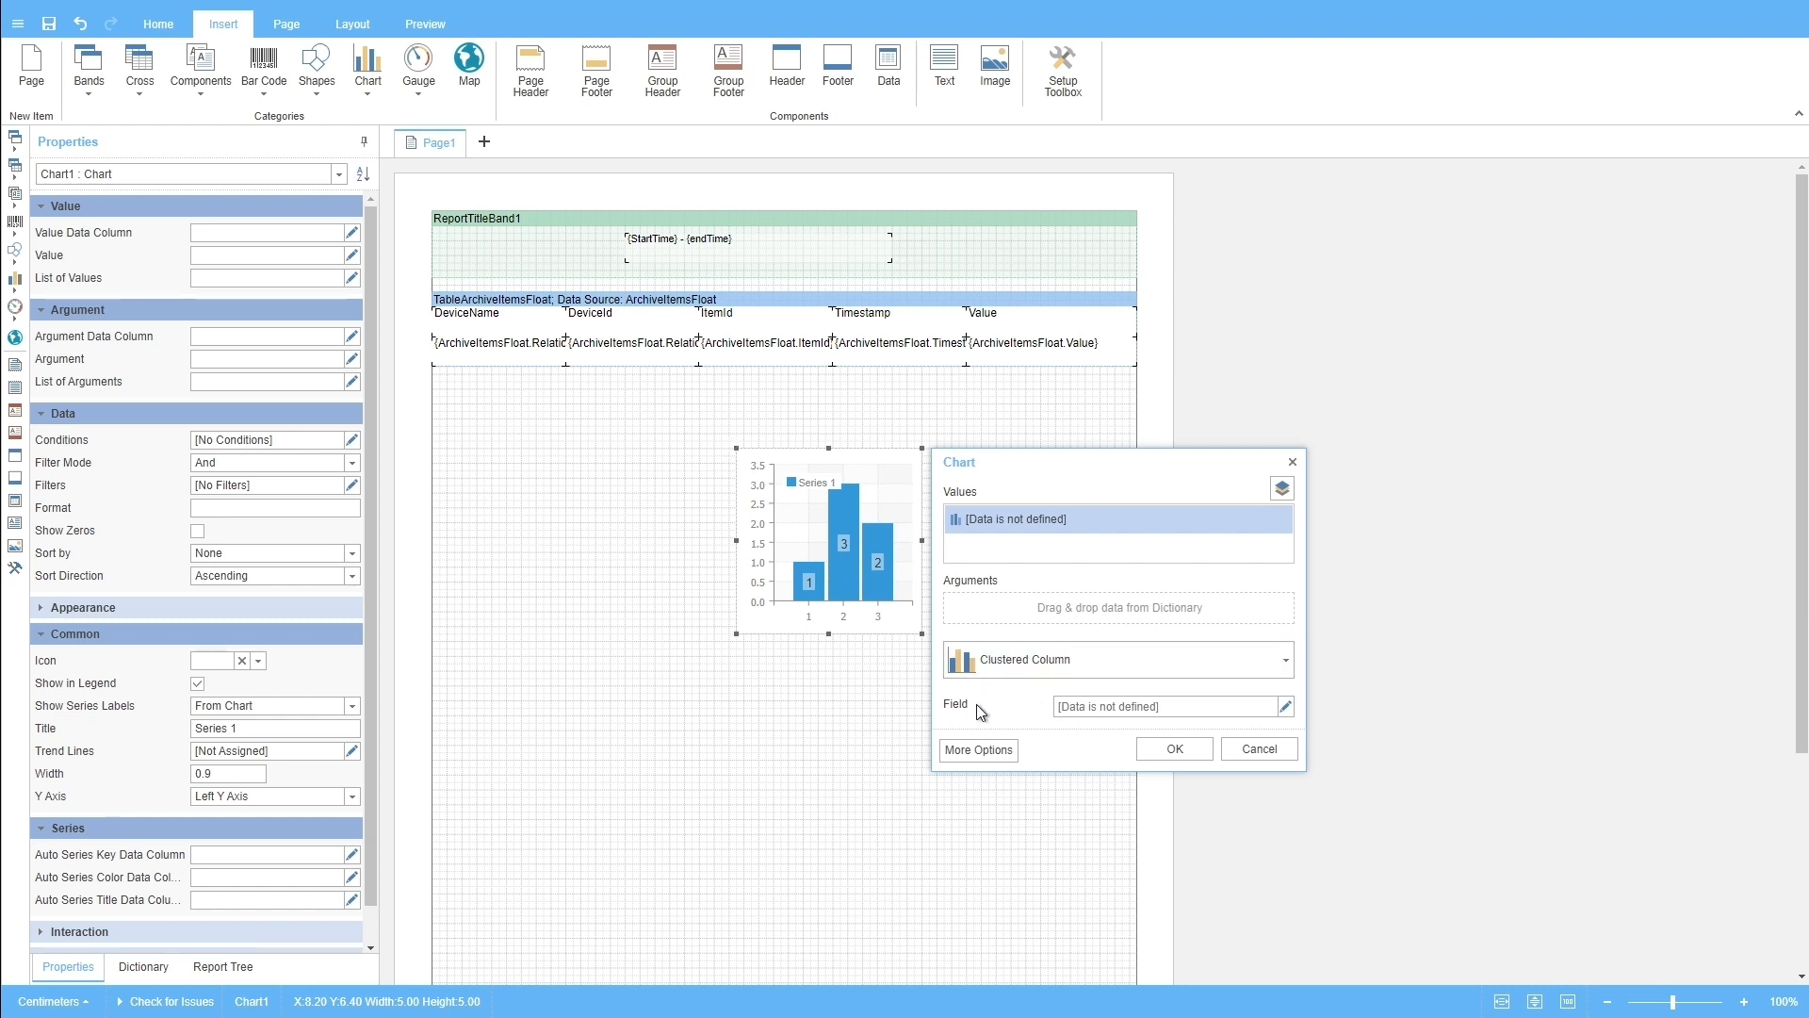
pyautogui.click(976, 750)
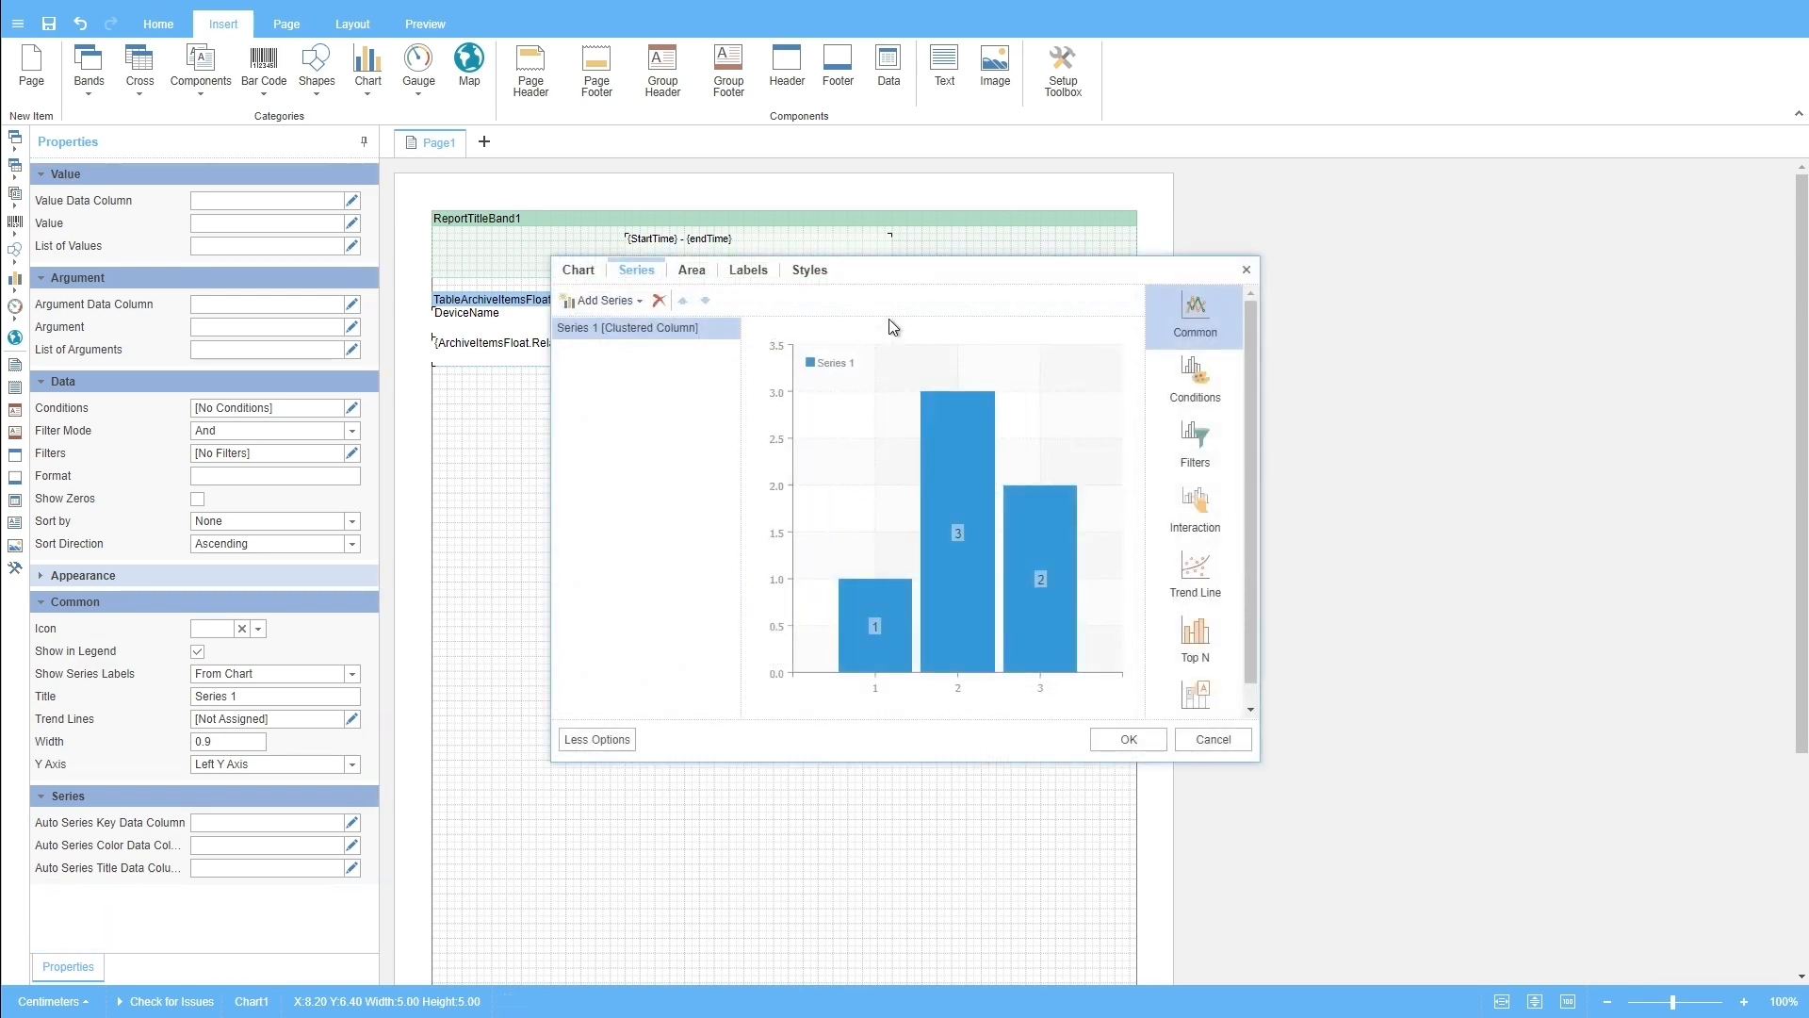
pyautogui.moveTo(939, 280); pyautogui.dragTo(963, 274)
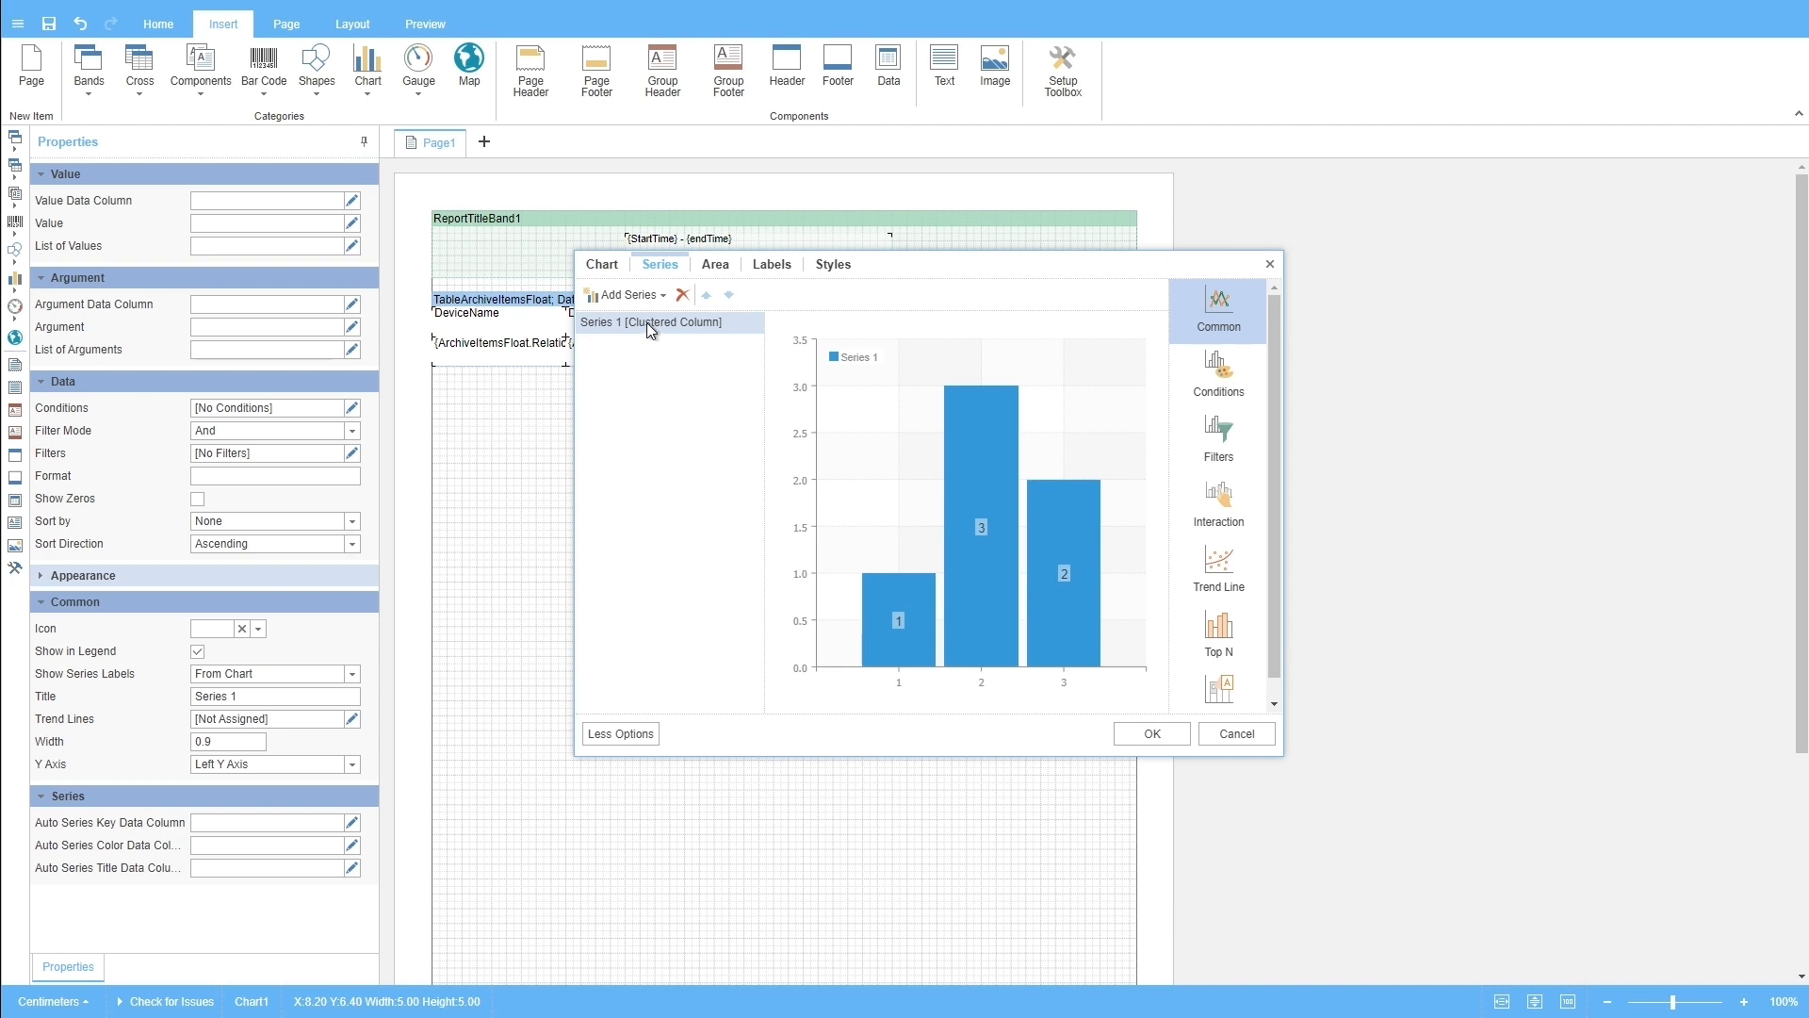
# - Set both the value data column and the argument data column of Series 1 to ArchiveItemsFloat.Value
pyautogui.click(352, 202)
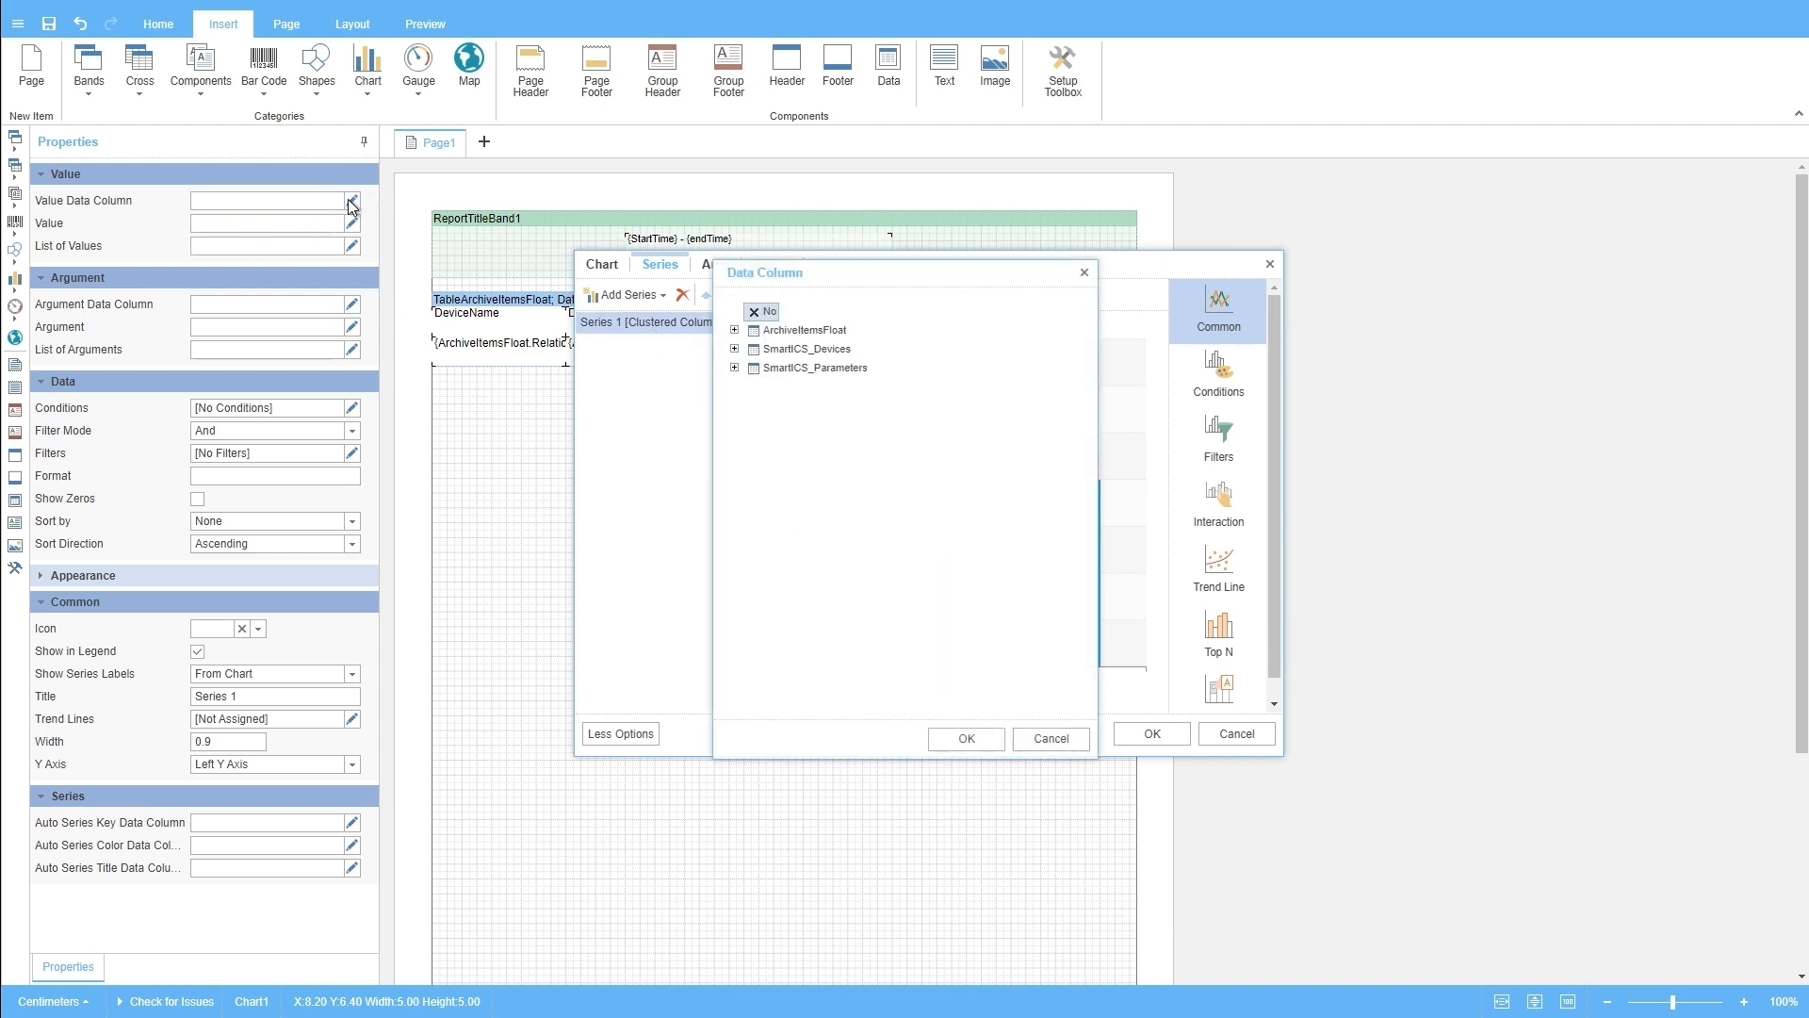
pyautogui.doubleClick(753, 332)
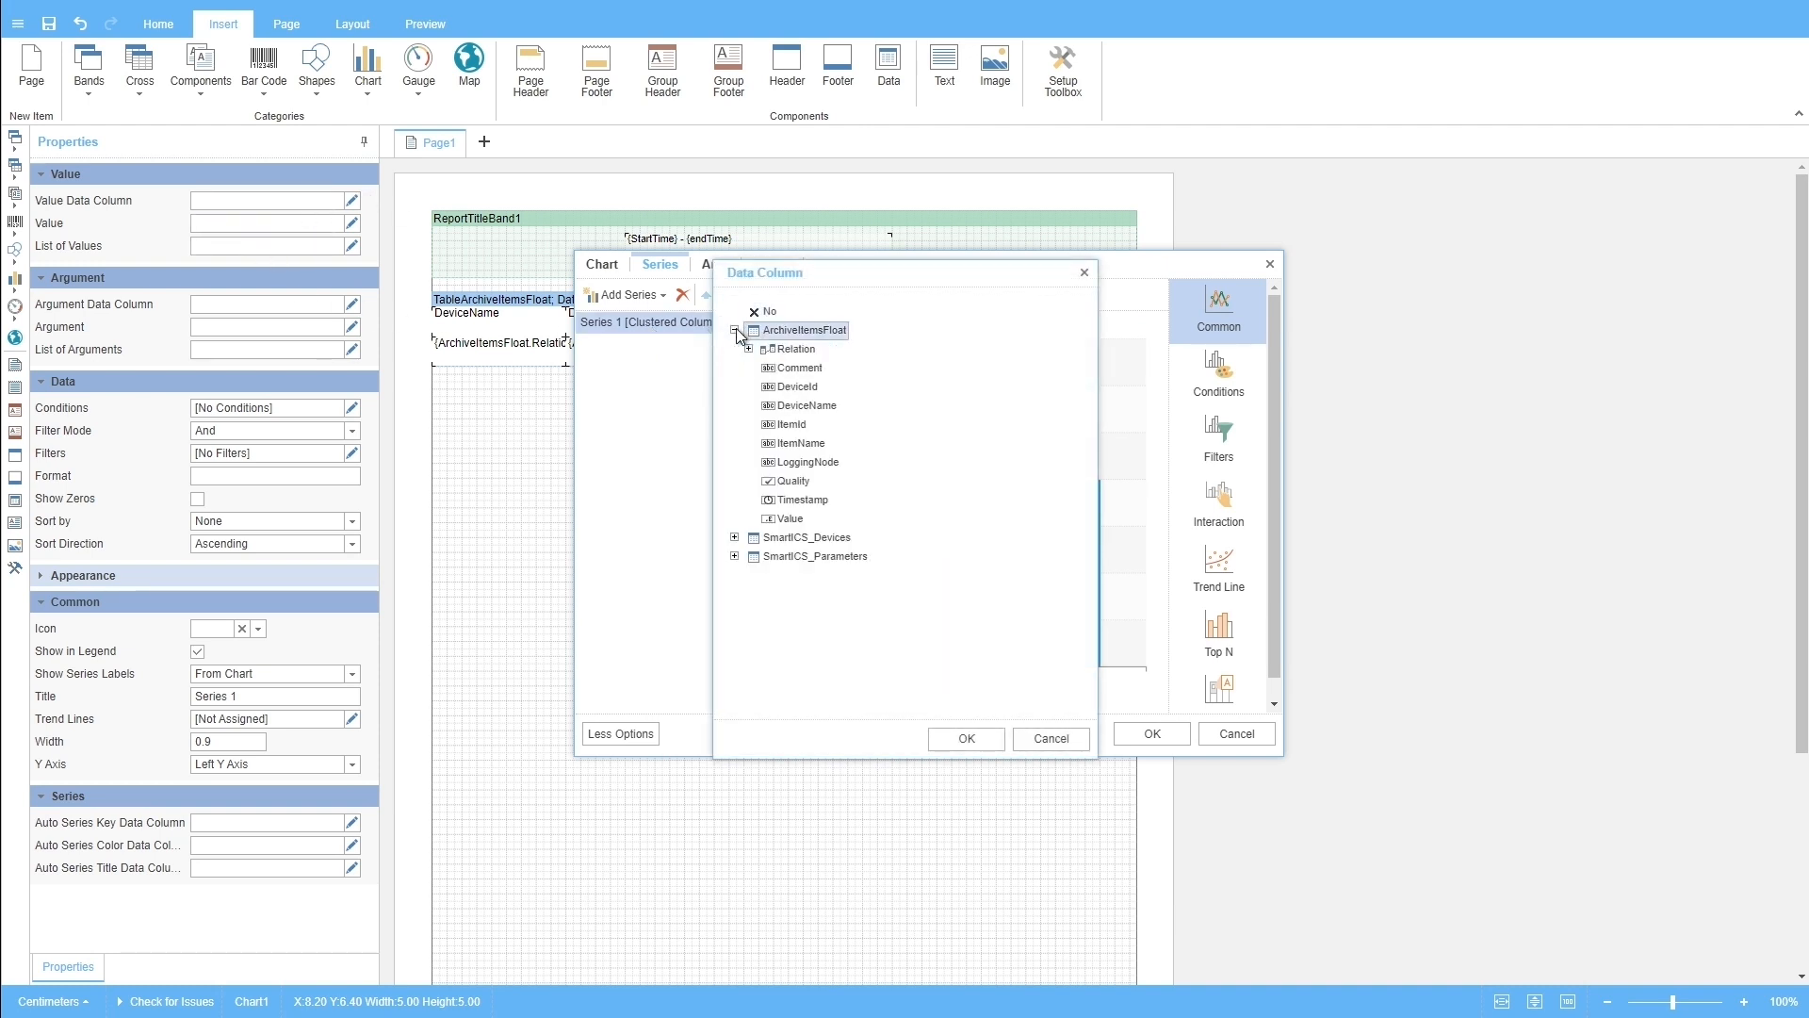
pyautogui.click(789, 520)
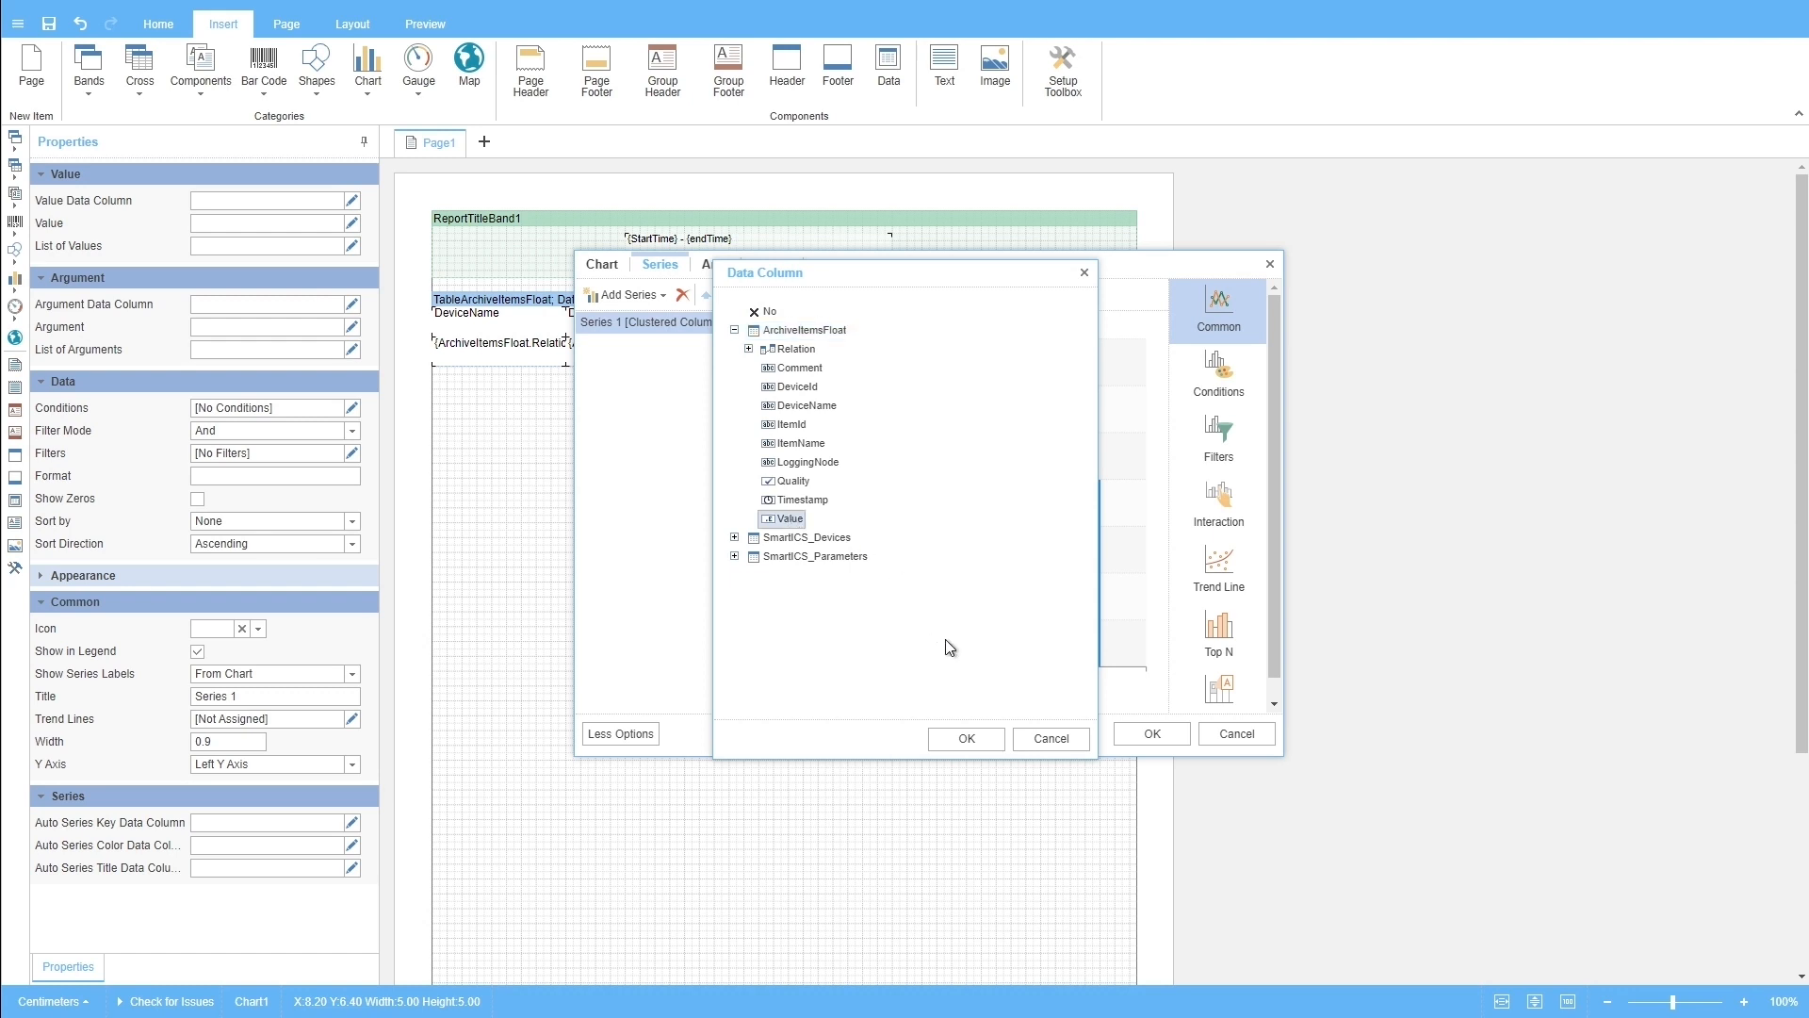
pyautogui.click(979, 731)
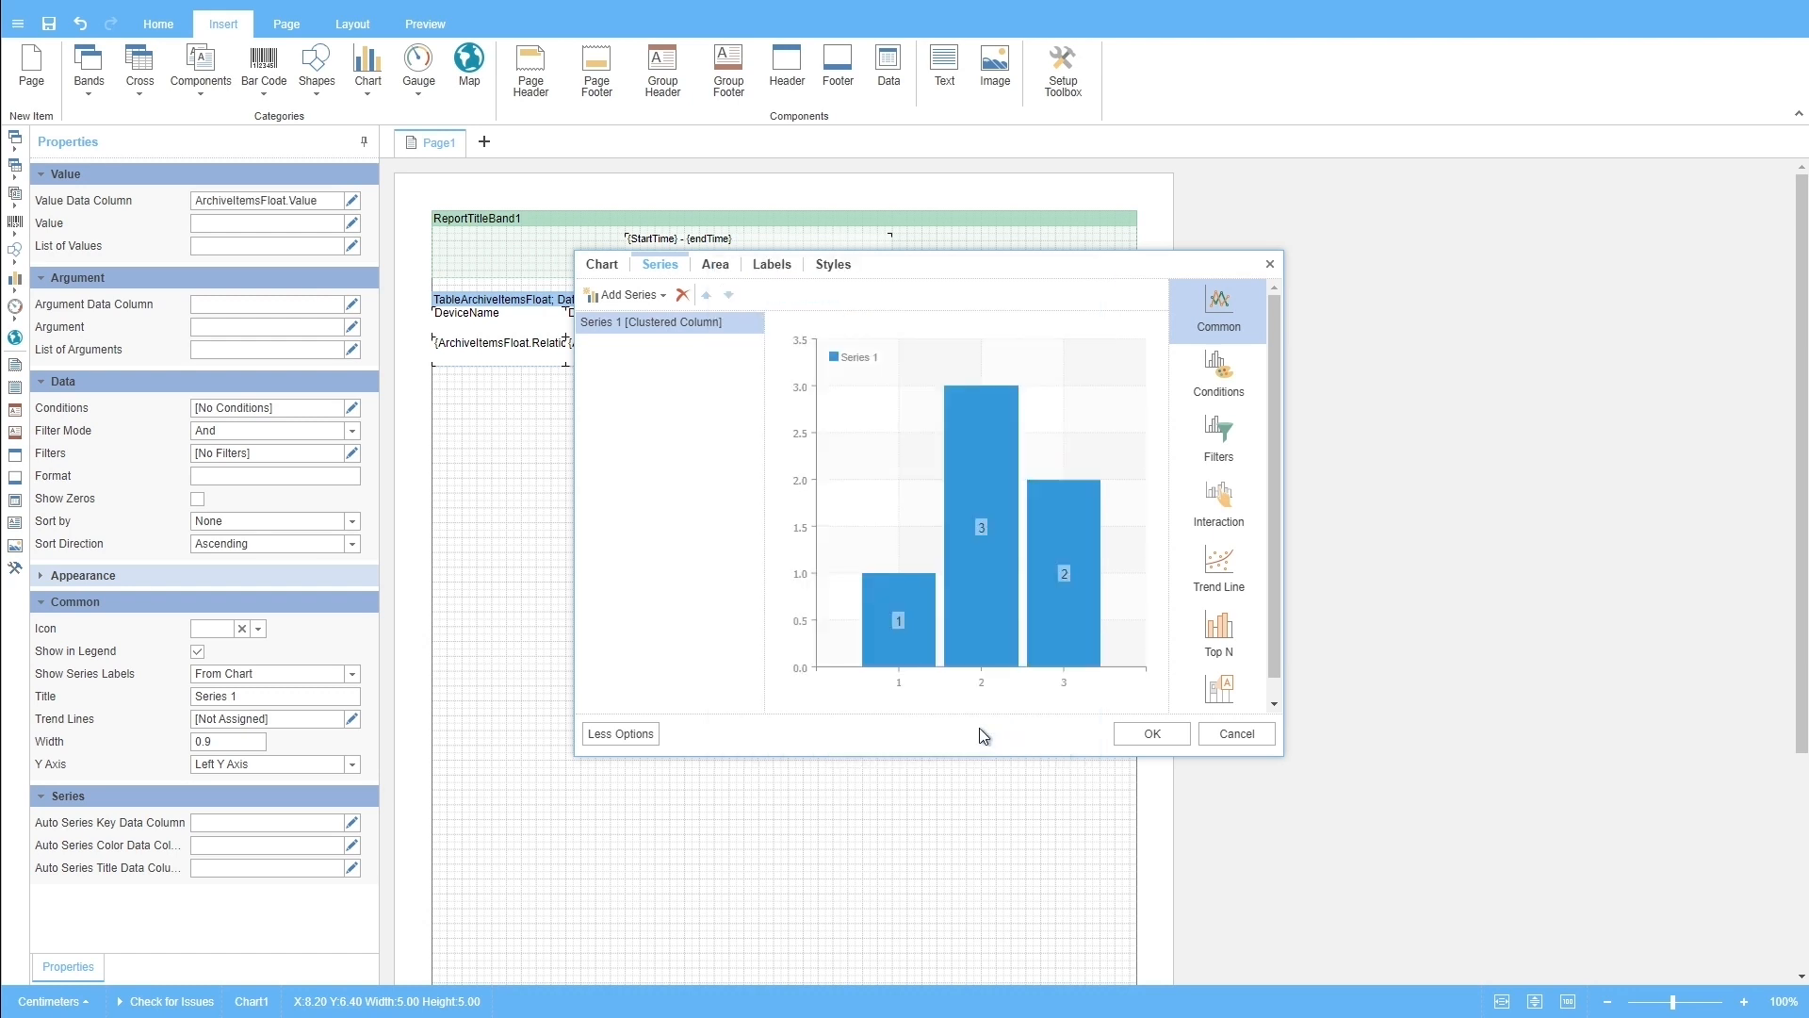
pyautogui.click(352, 305)
pyautogui.doubleClick(801, 330)
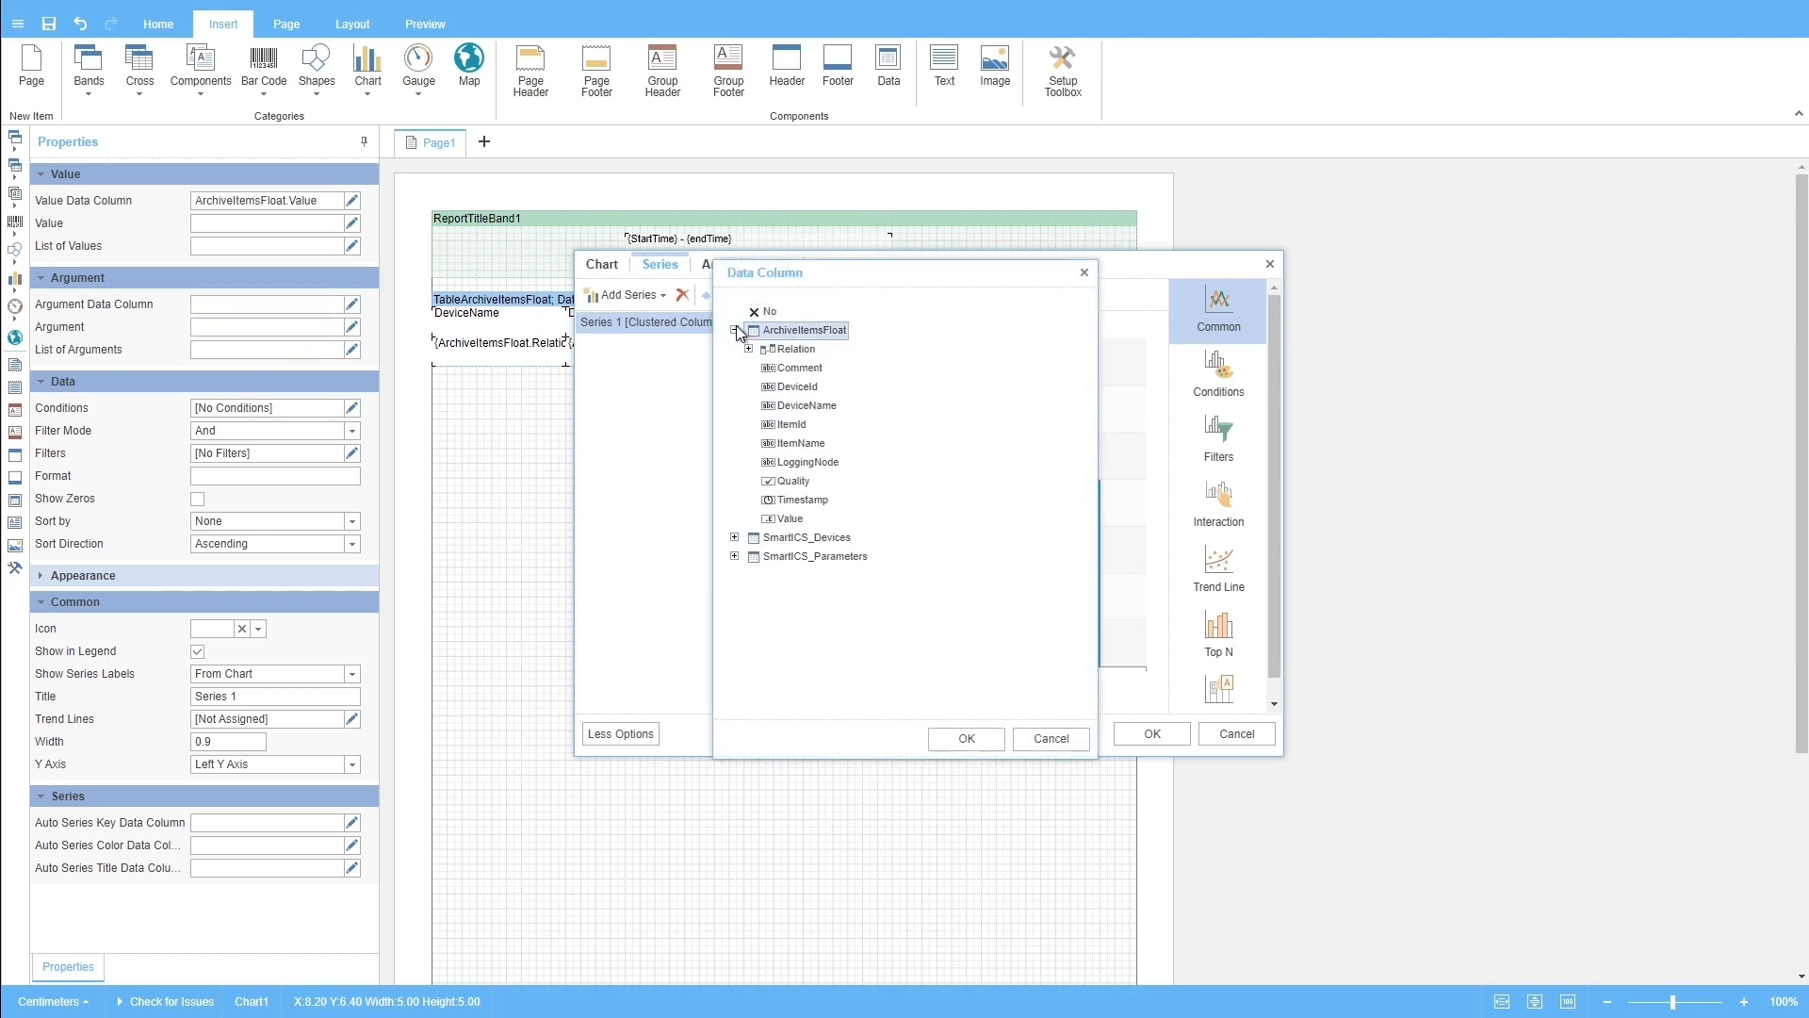
pyautogui.click(790, 520)
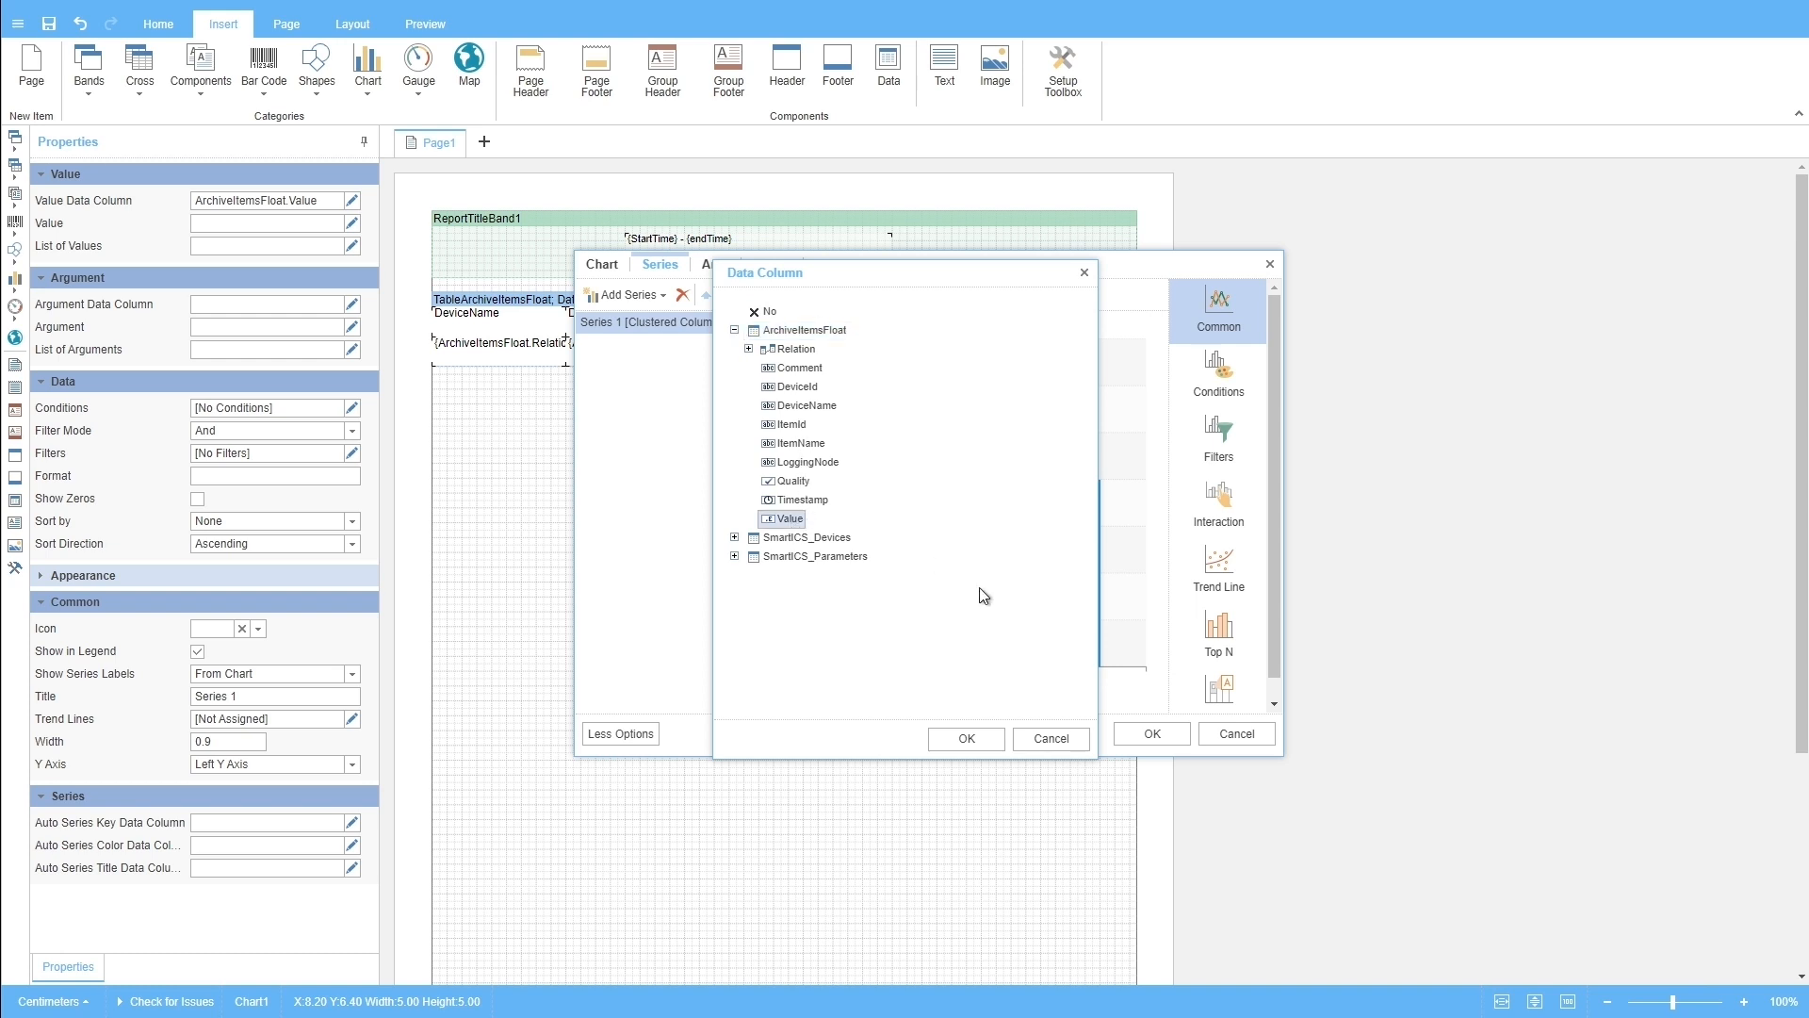
pyautogui.click(980, 736)
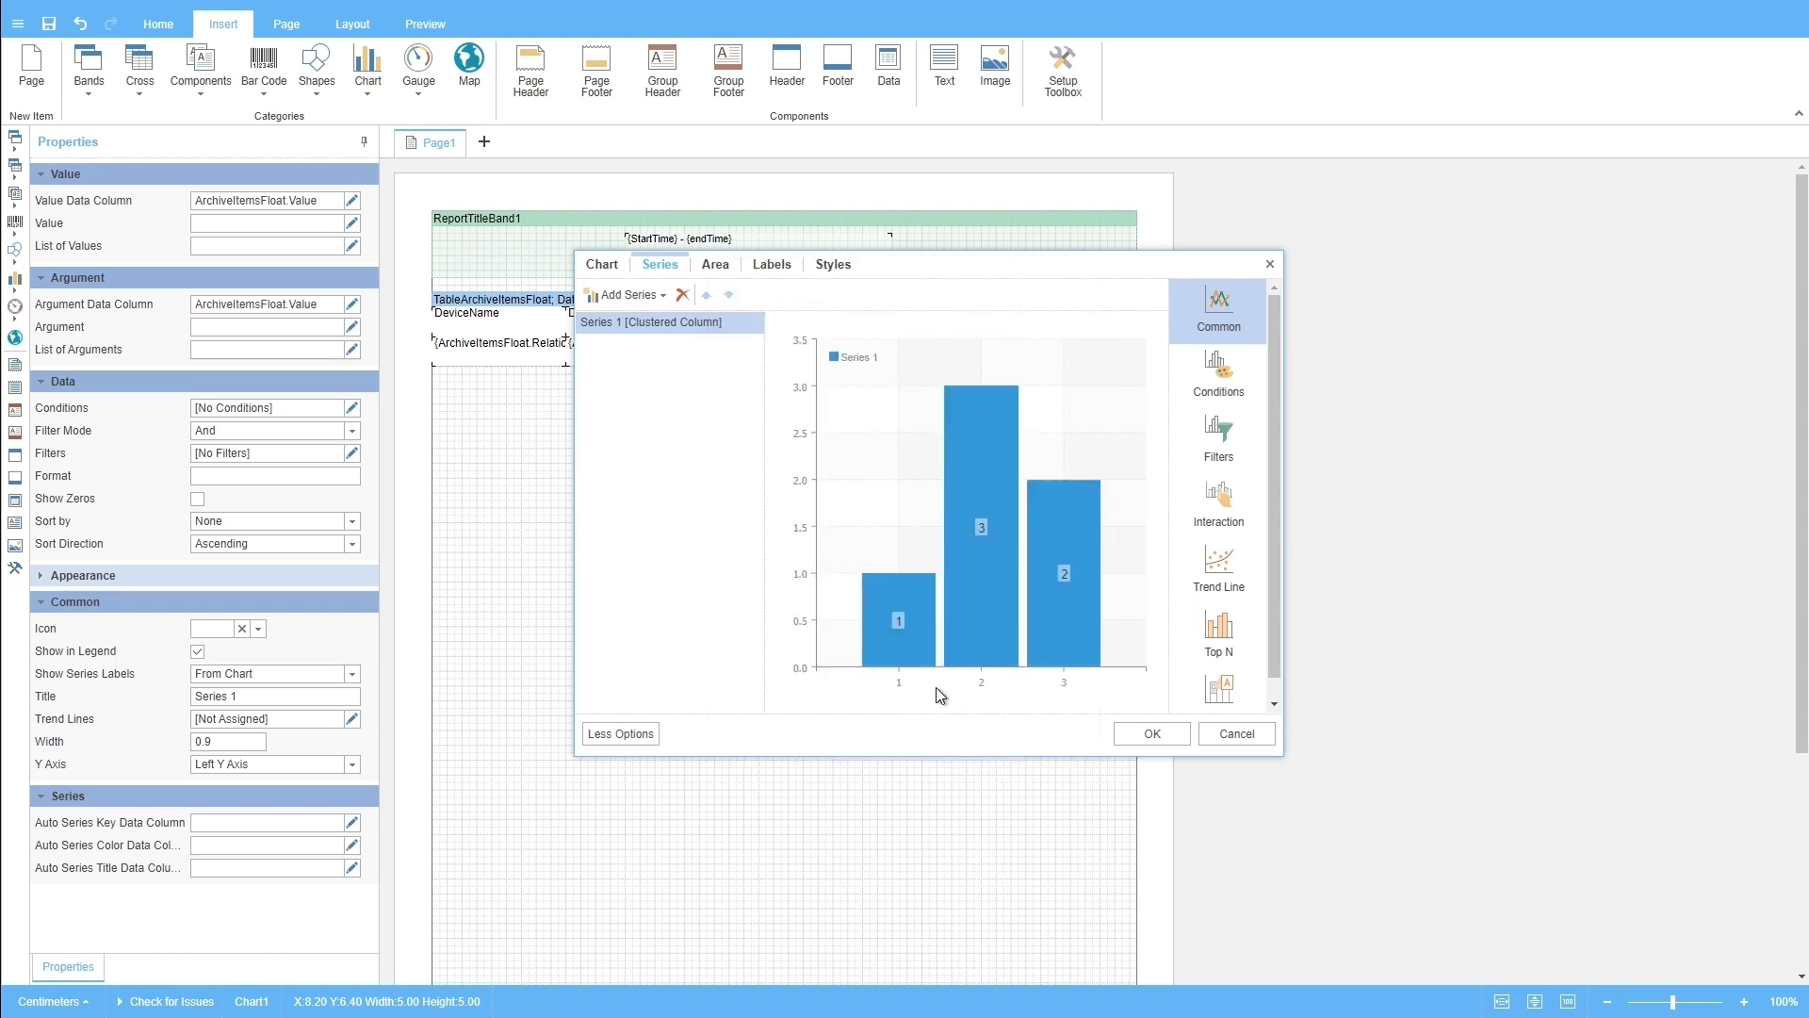
# - Assign the first series to the Right Y Axis and title it Value
pyautogui.click(281, 760)
pyautogui.click(268, 810)
pyautogui.moveTo(282, 696); pyautogui.dragTo(116, 712)
pyautogui.write('M')
pyautogui.press('BackSpace')
pyautogui.write('Value')
# - Add a second clustered column series with ArchiveItemsFloat.Timestamp as its value data column
pyautogui.click(618, 299)
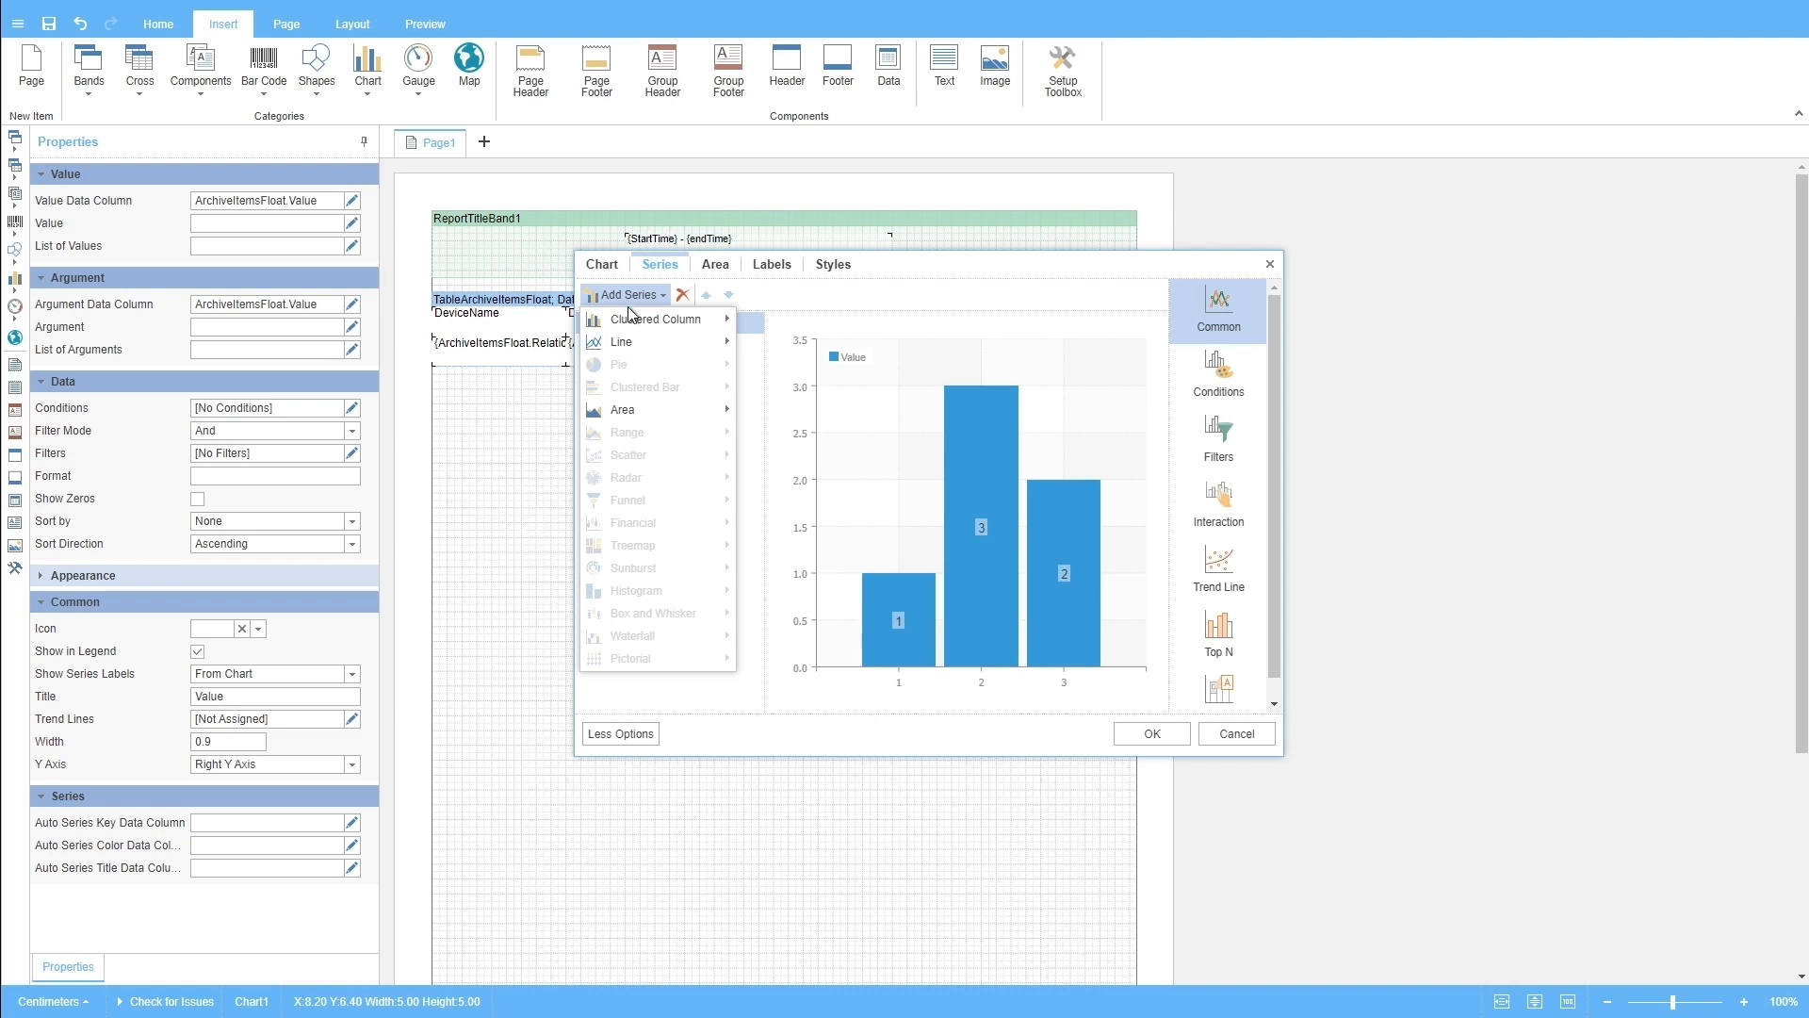
pyautogui.moveTo(679, 319)
pyautogui.click(811, 321)
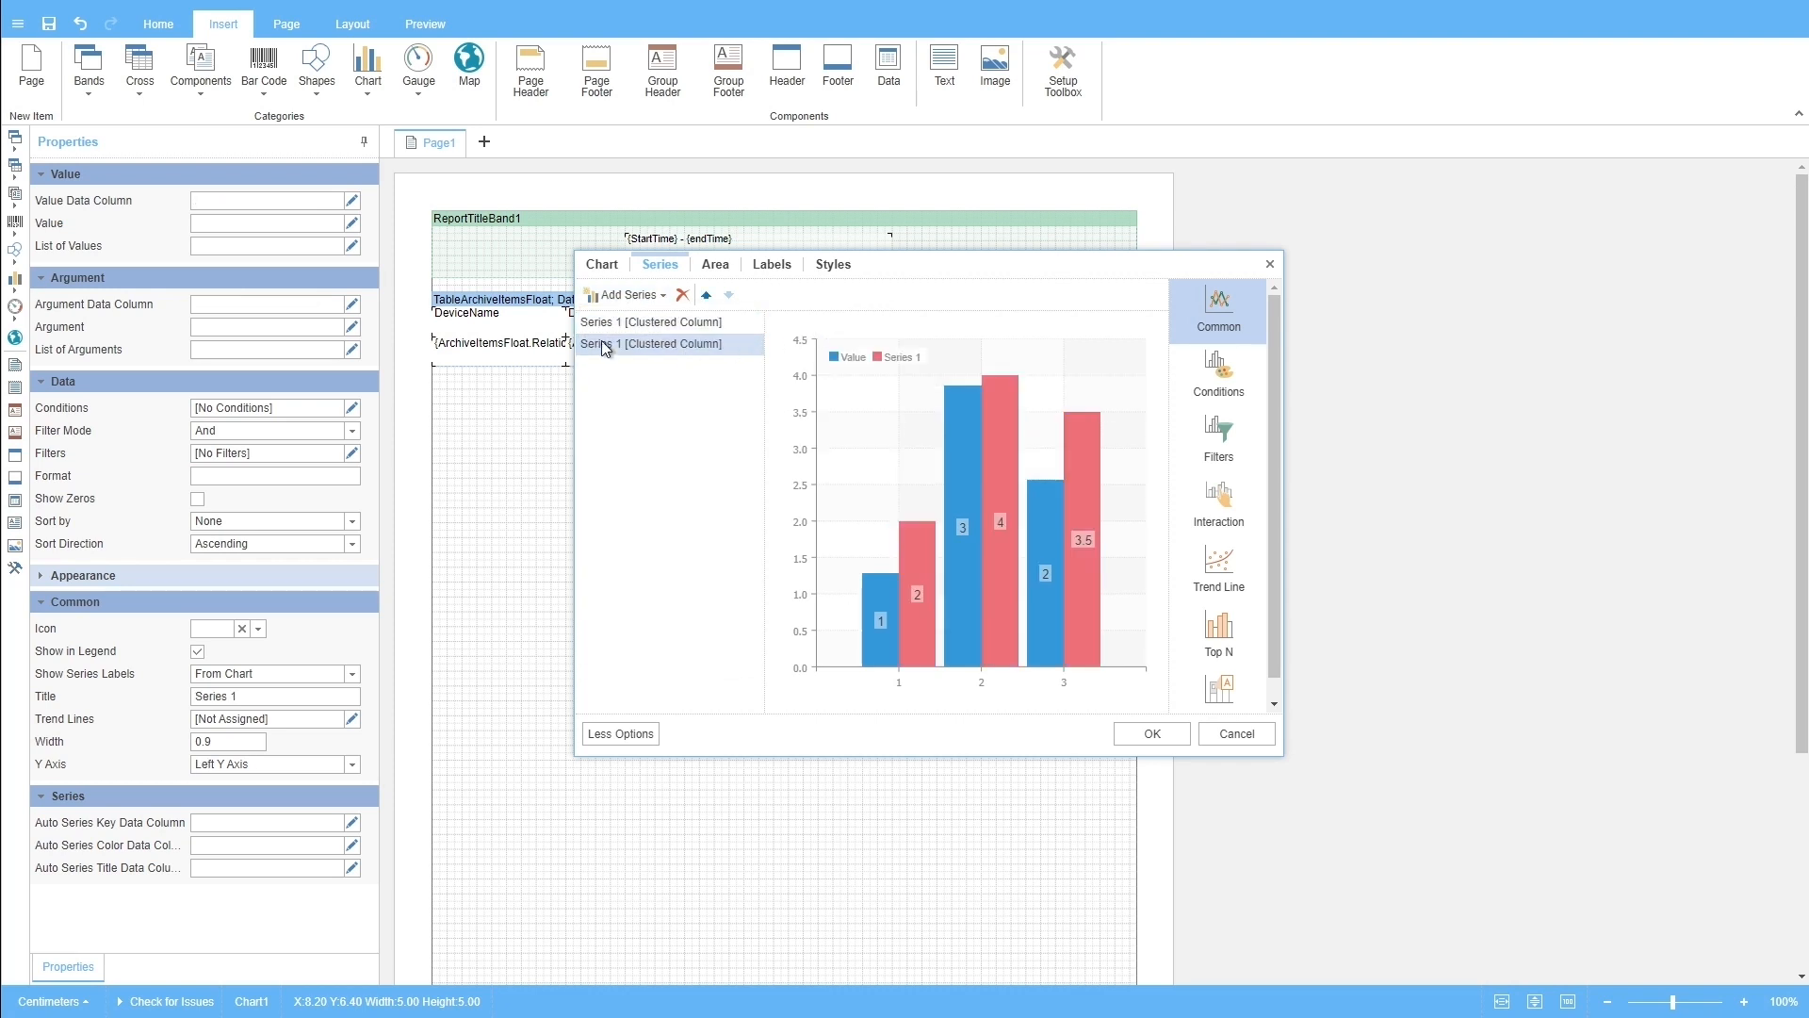
pyautogui.click(353, 201)
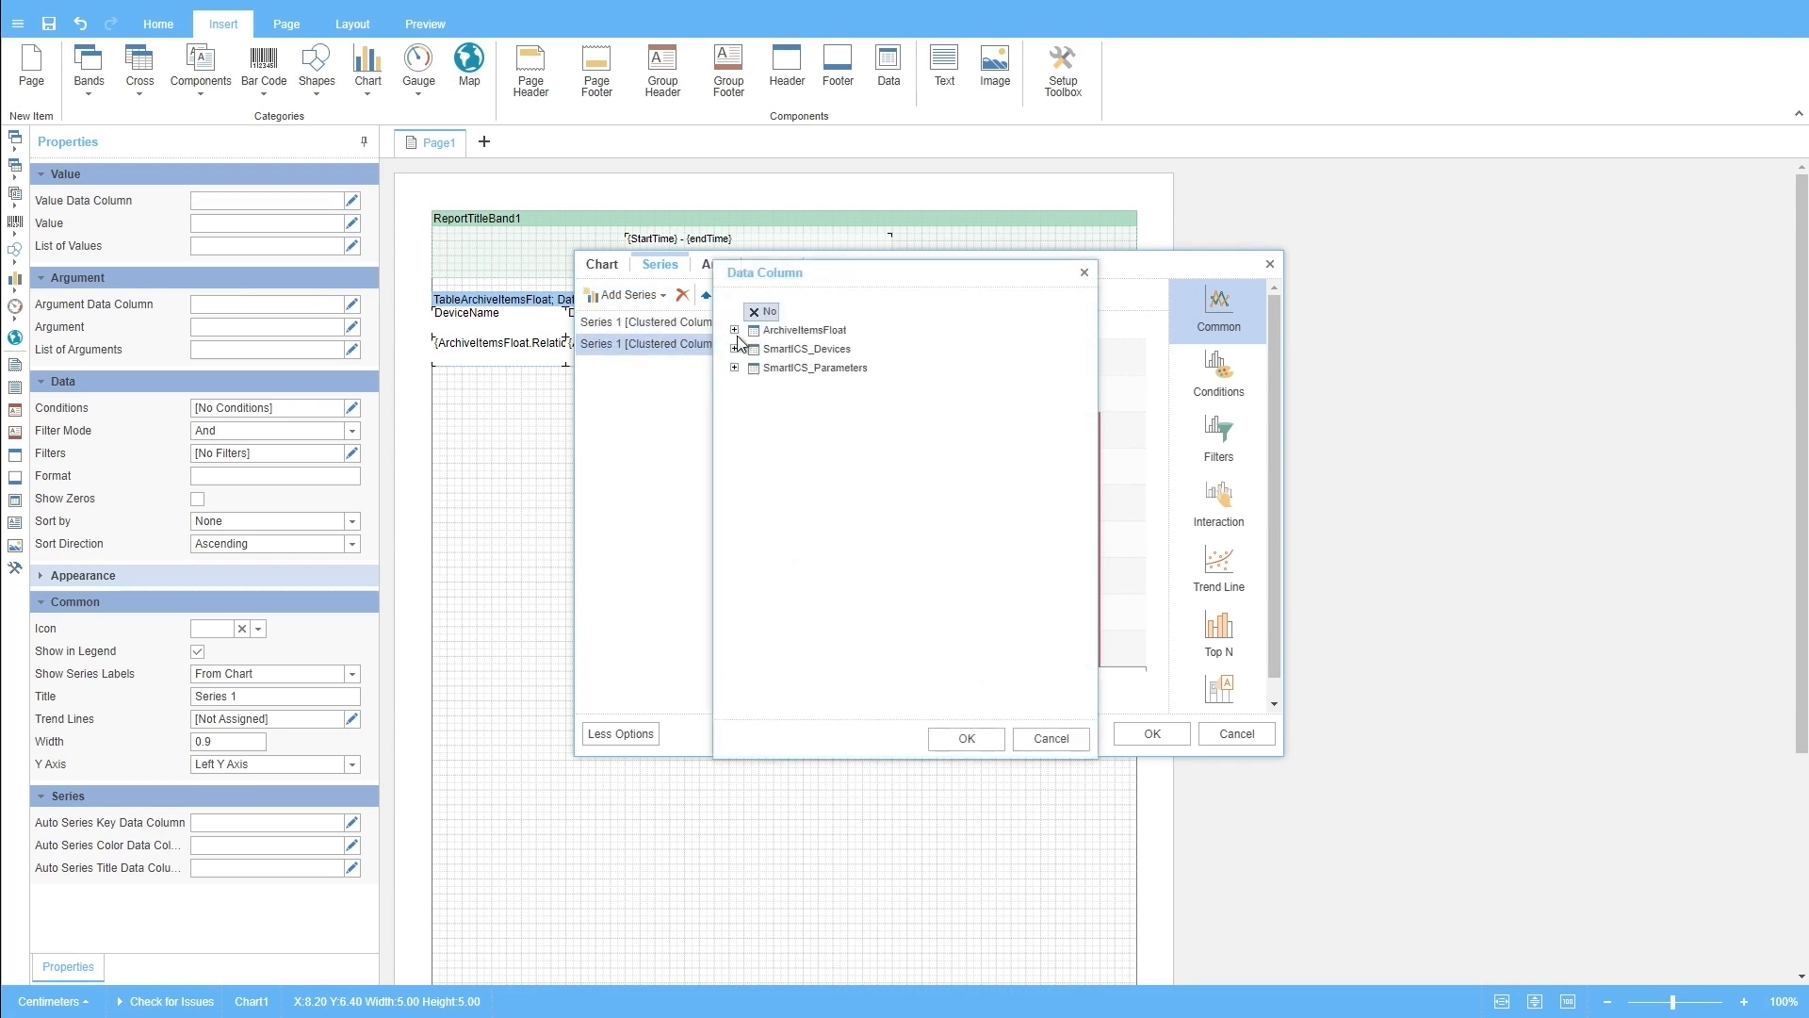
pyautogui.click(735, 329)
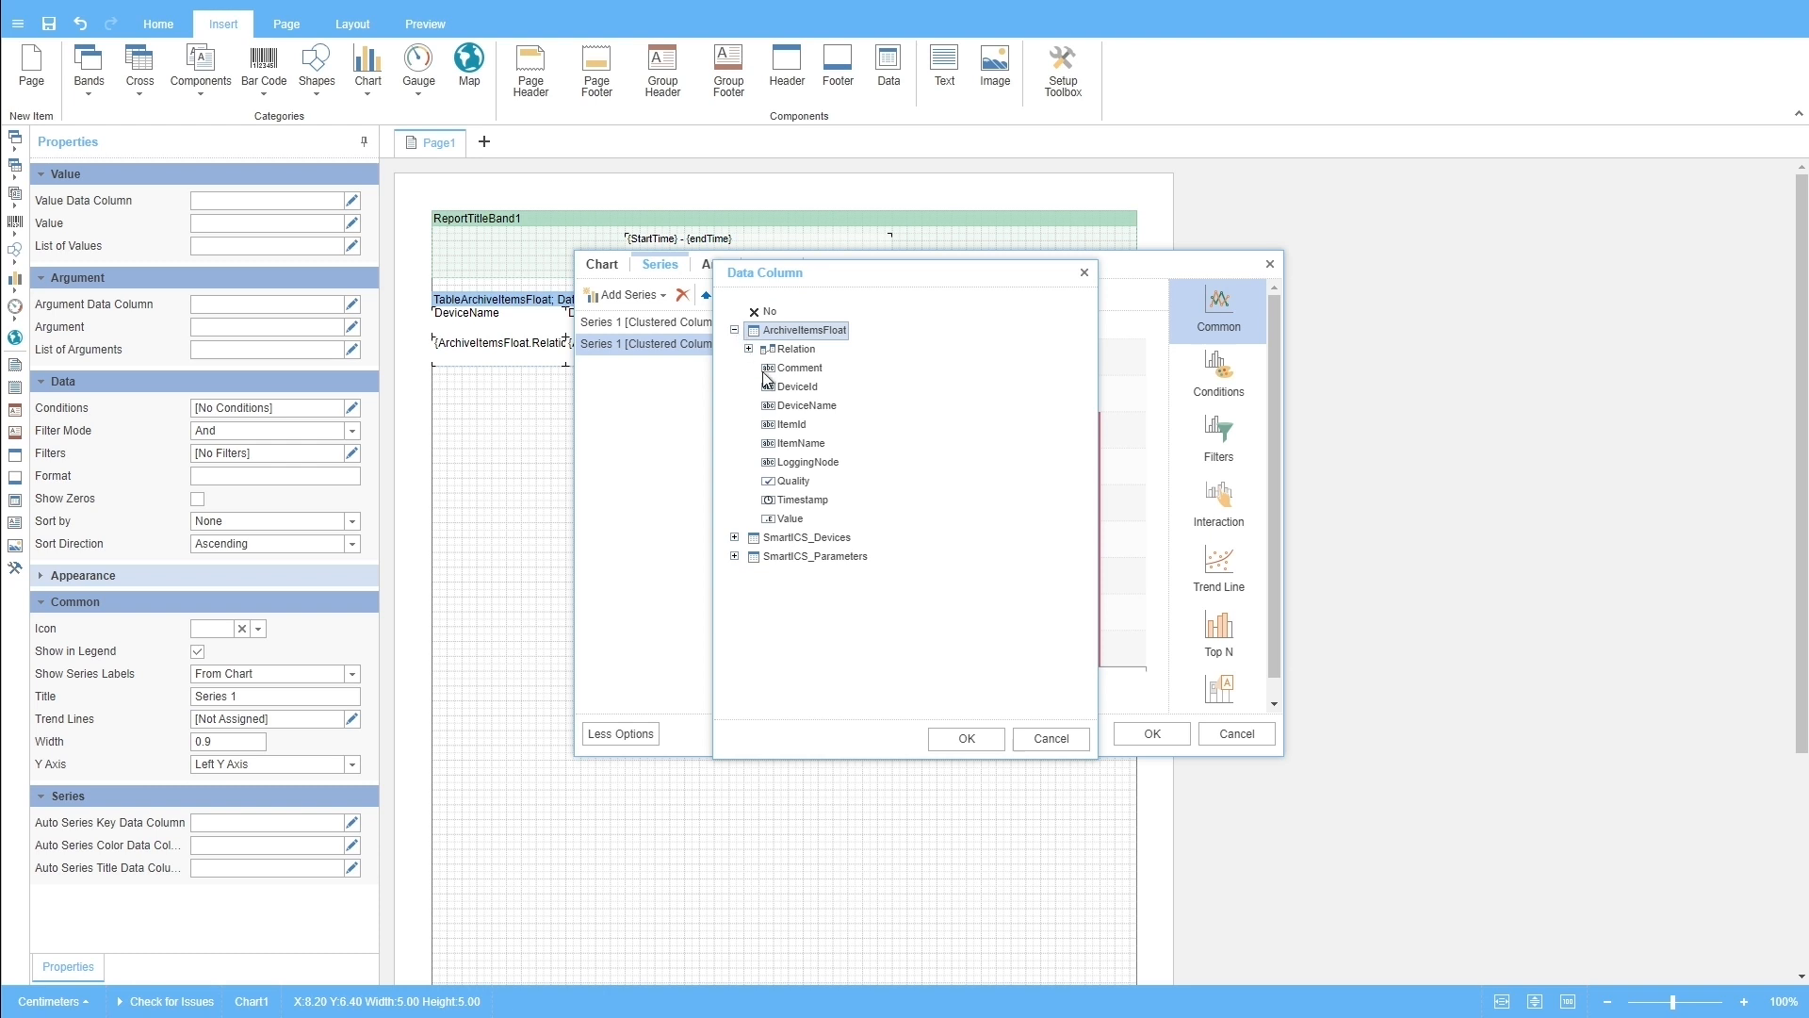
pyautogui.click(802, 499)
pyautogui.click(955, 738)
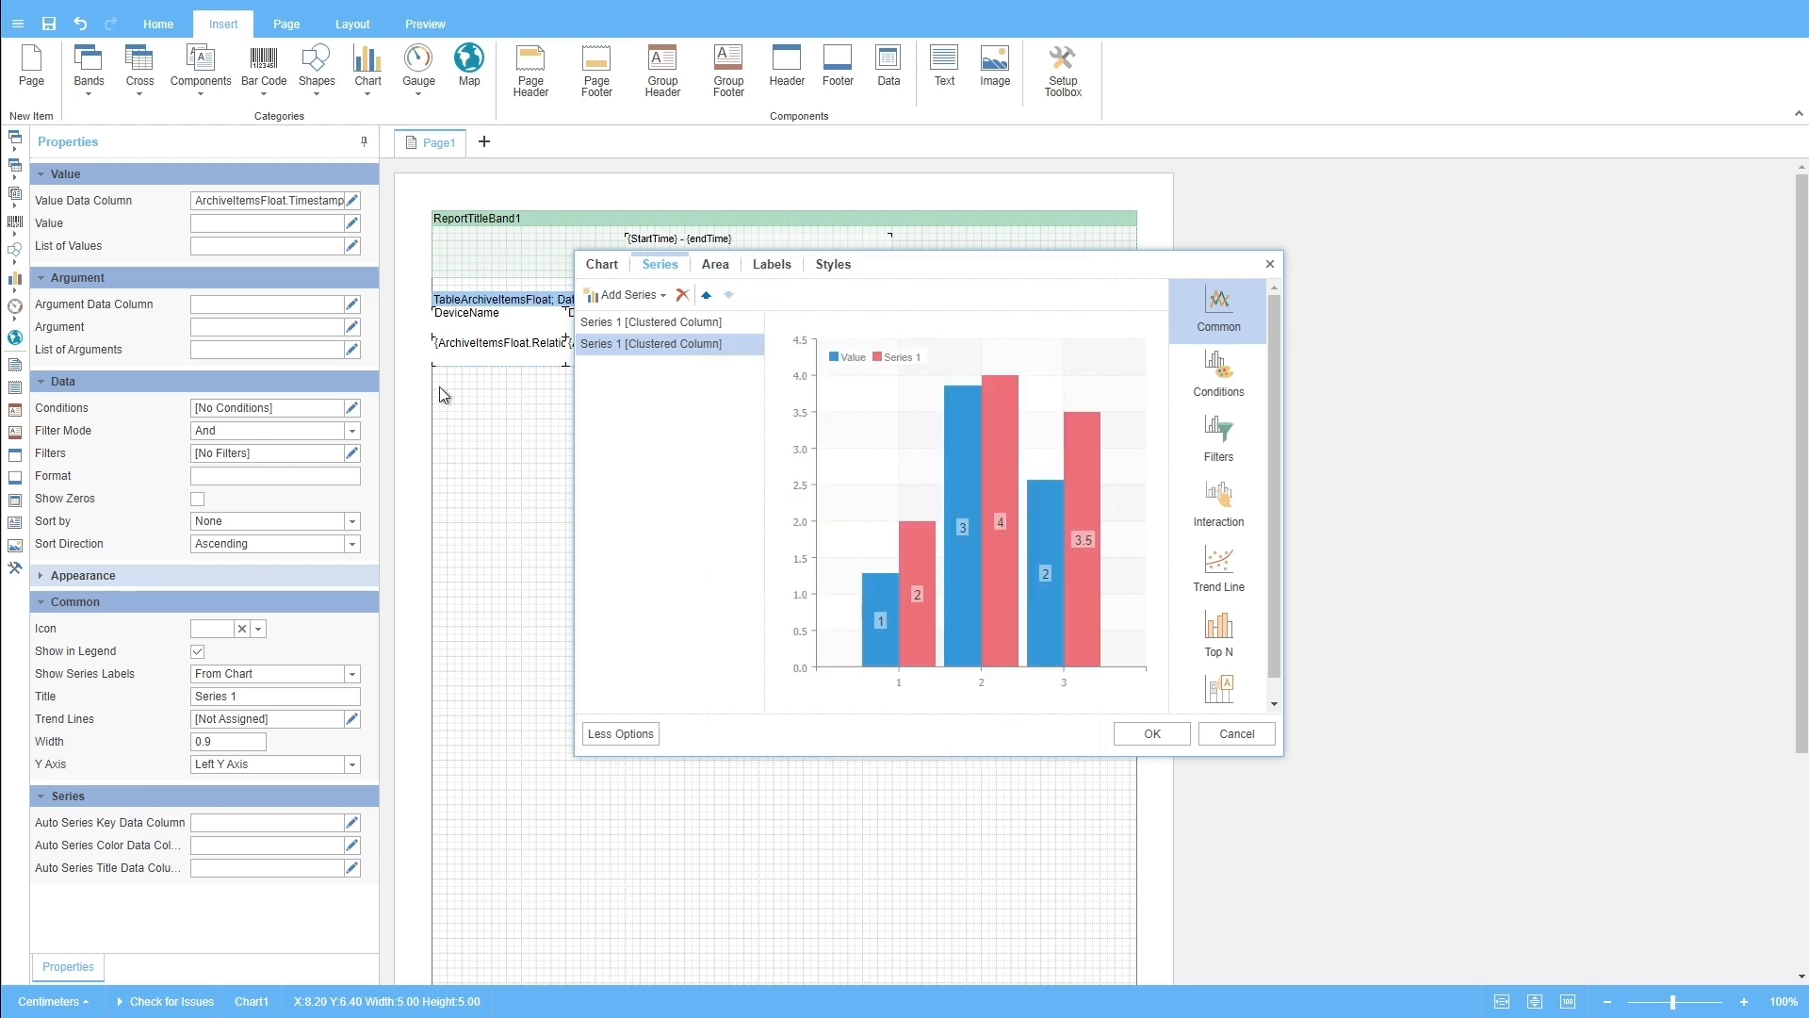
# - Set the second series' argument data column to ArchiveItemsFloat.Timestamp and title the series Timestamp
pyautogui.click(354, 304)
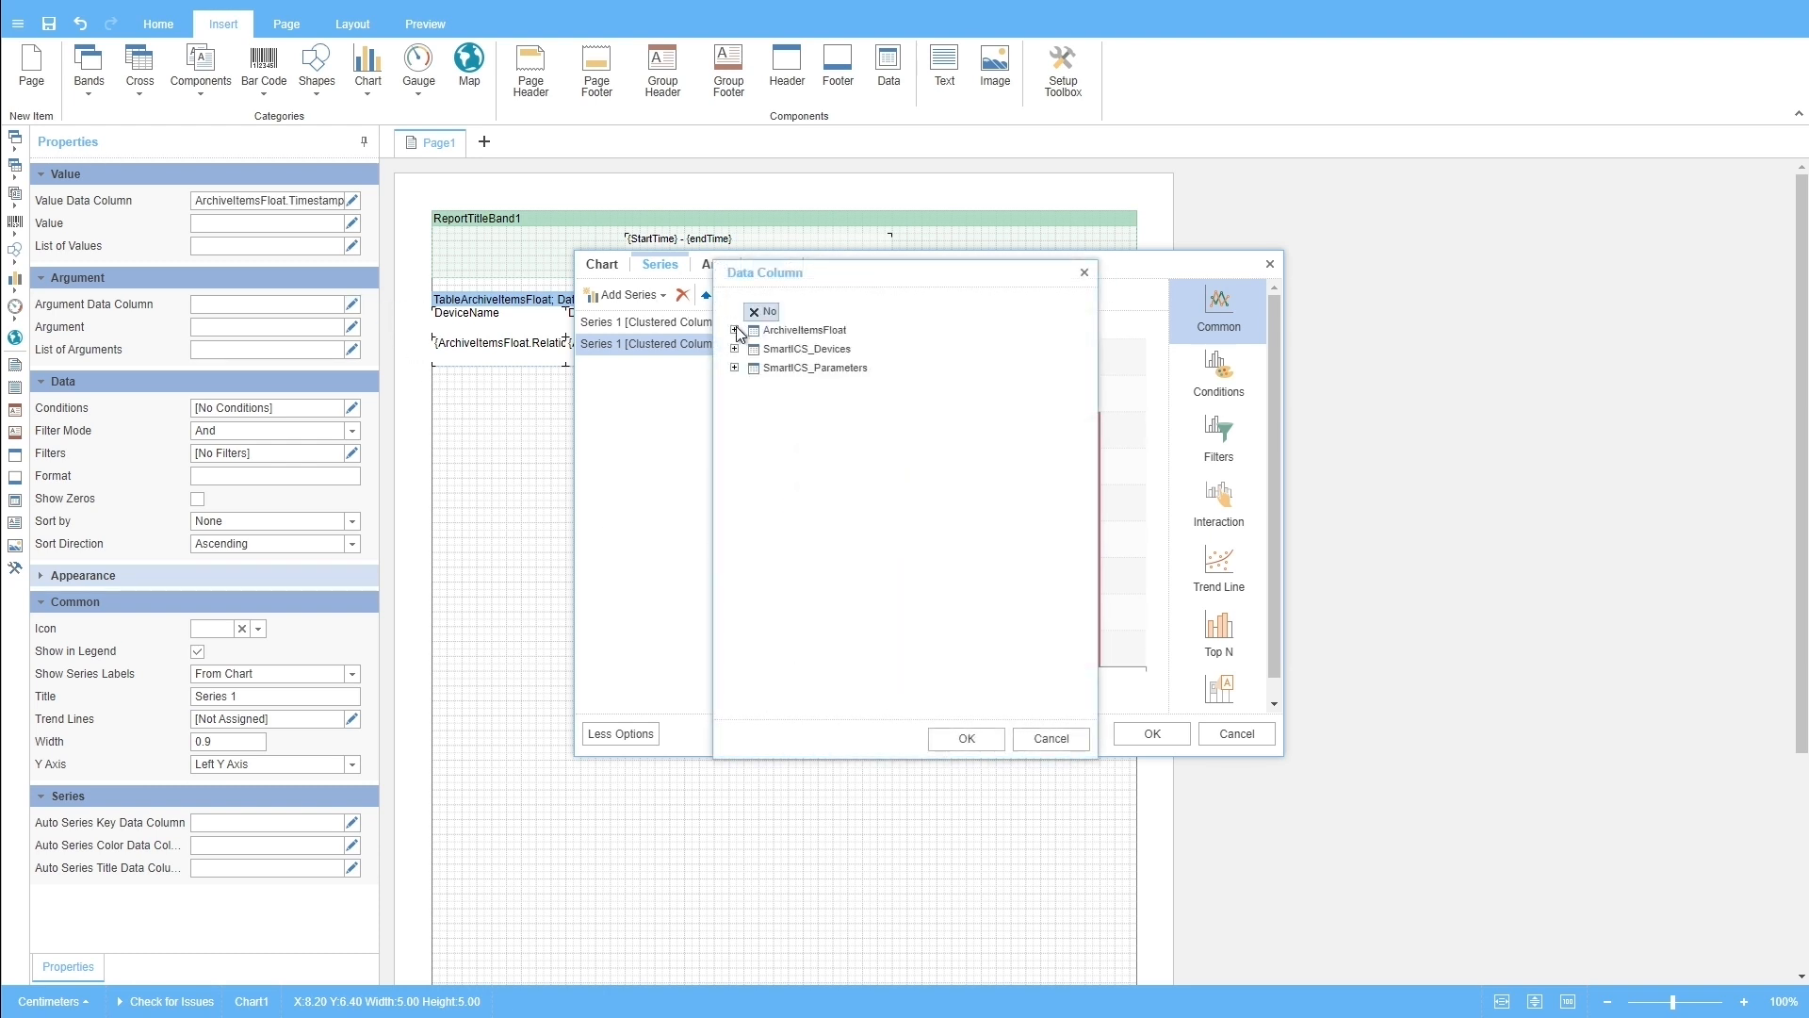
pyautogui.click(734, 330)
pyautogui.click(802, 499)
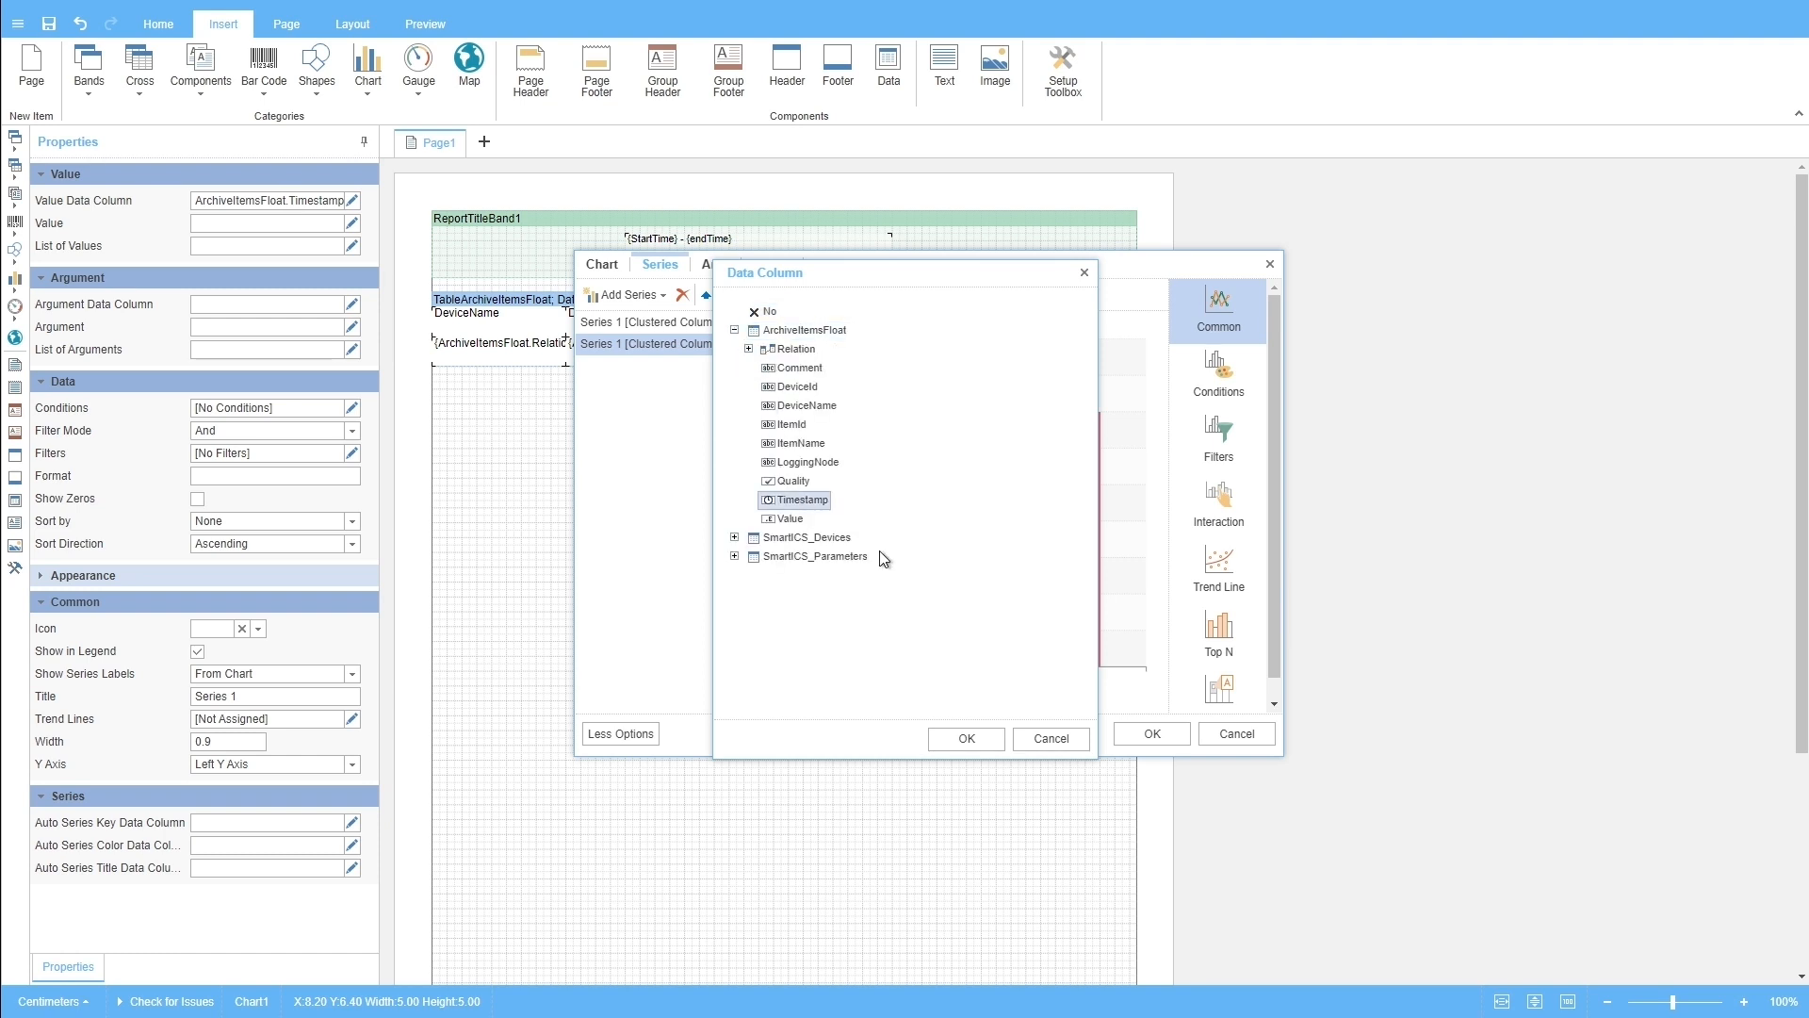
pyautogui.click(983, 740)
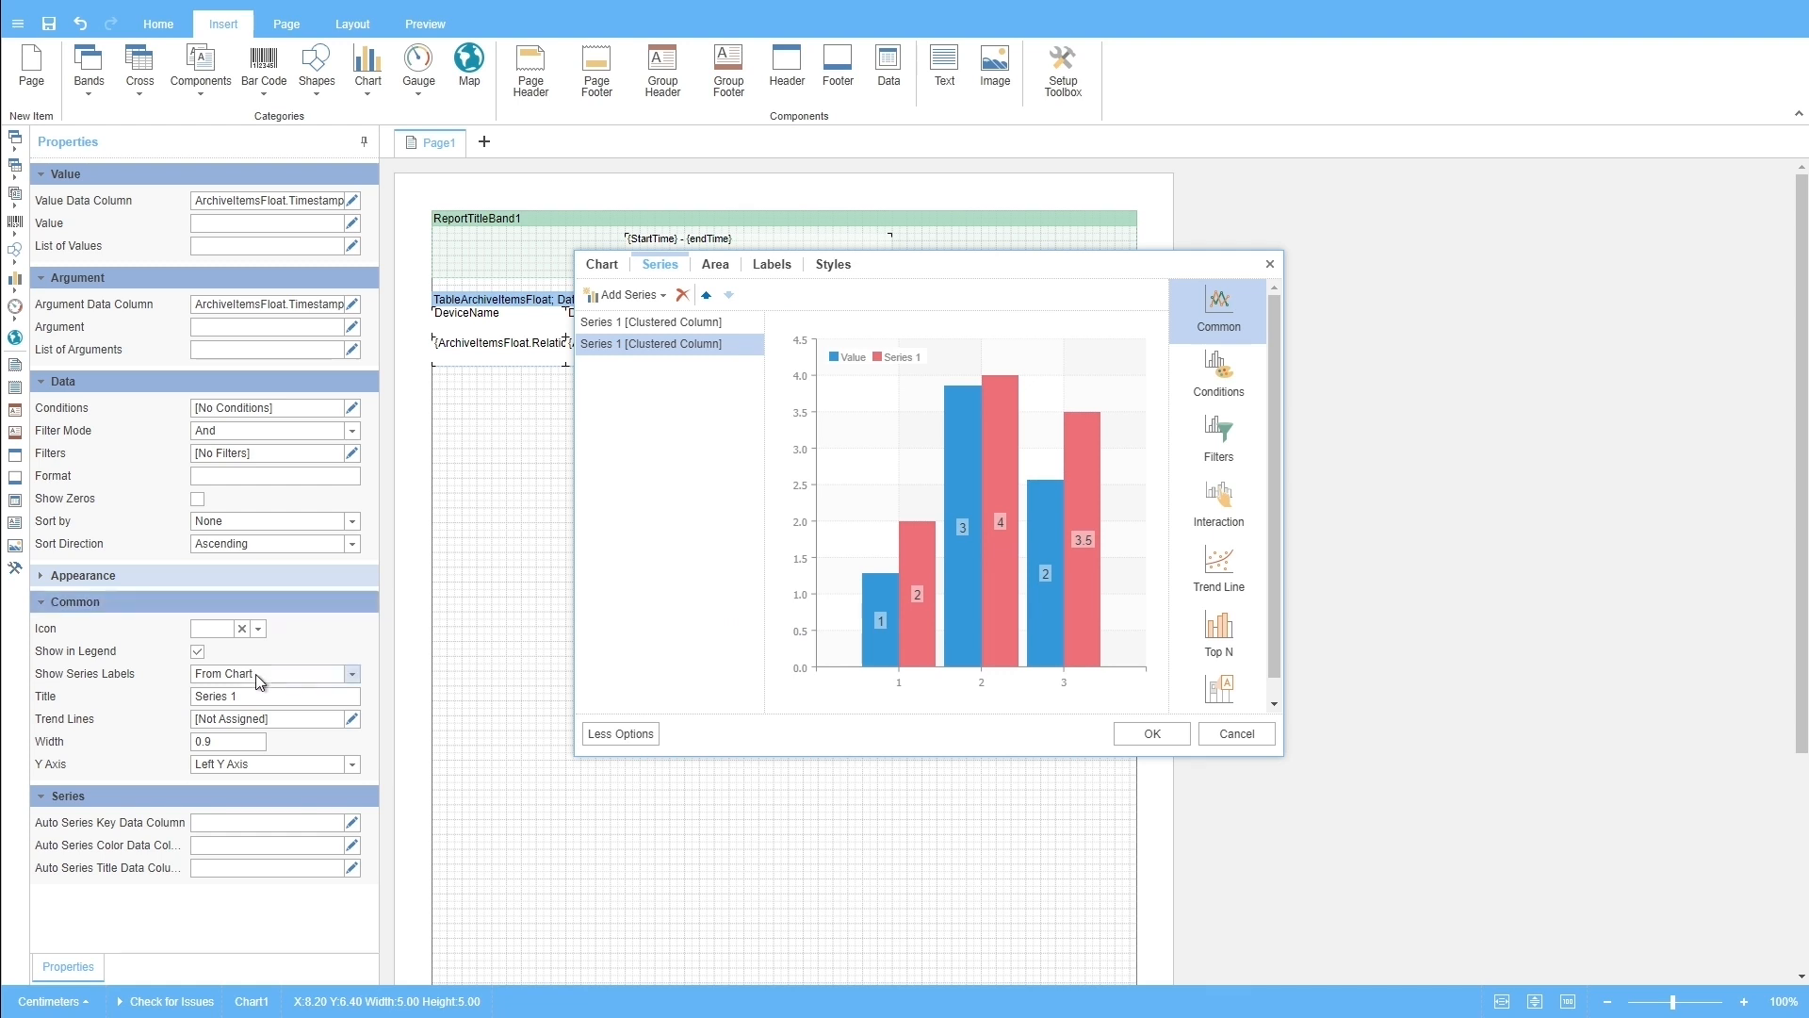
pyautogui.click(176, 699)
pyautogui.write('Timestamp')
# - Give the chart the title text Chart and make the title visible
pyautogui.click(616, 270)
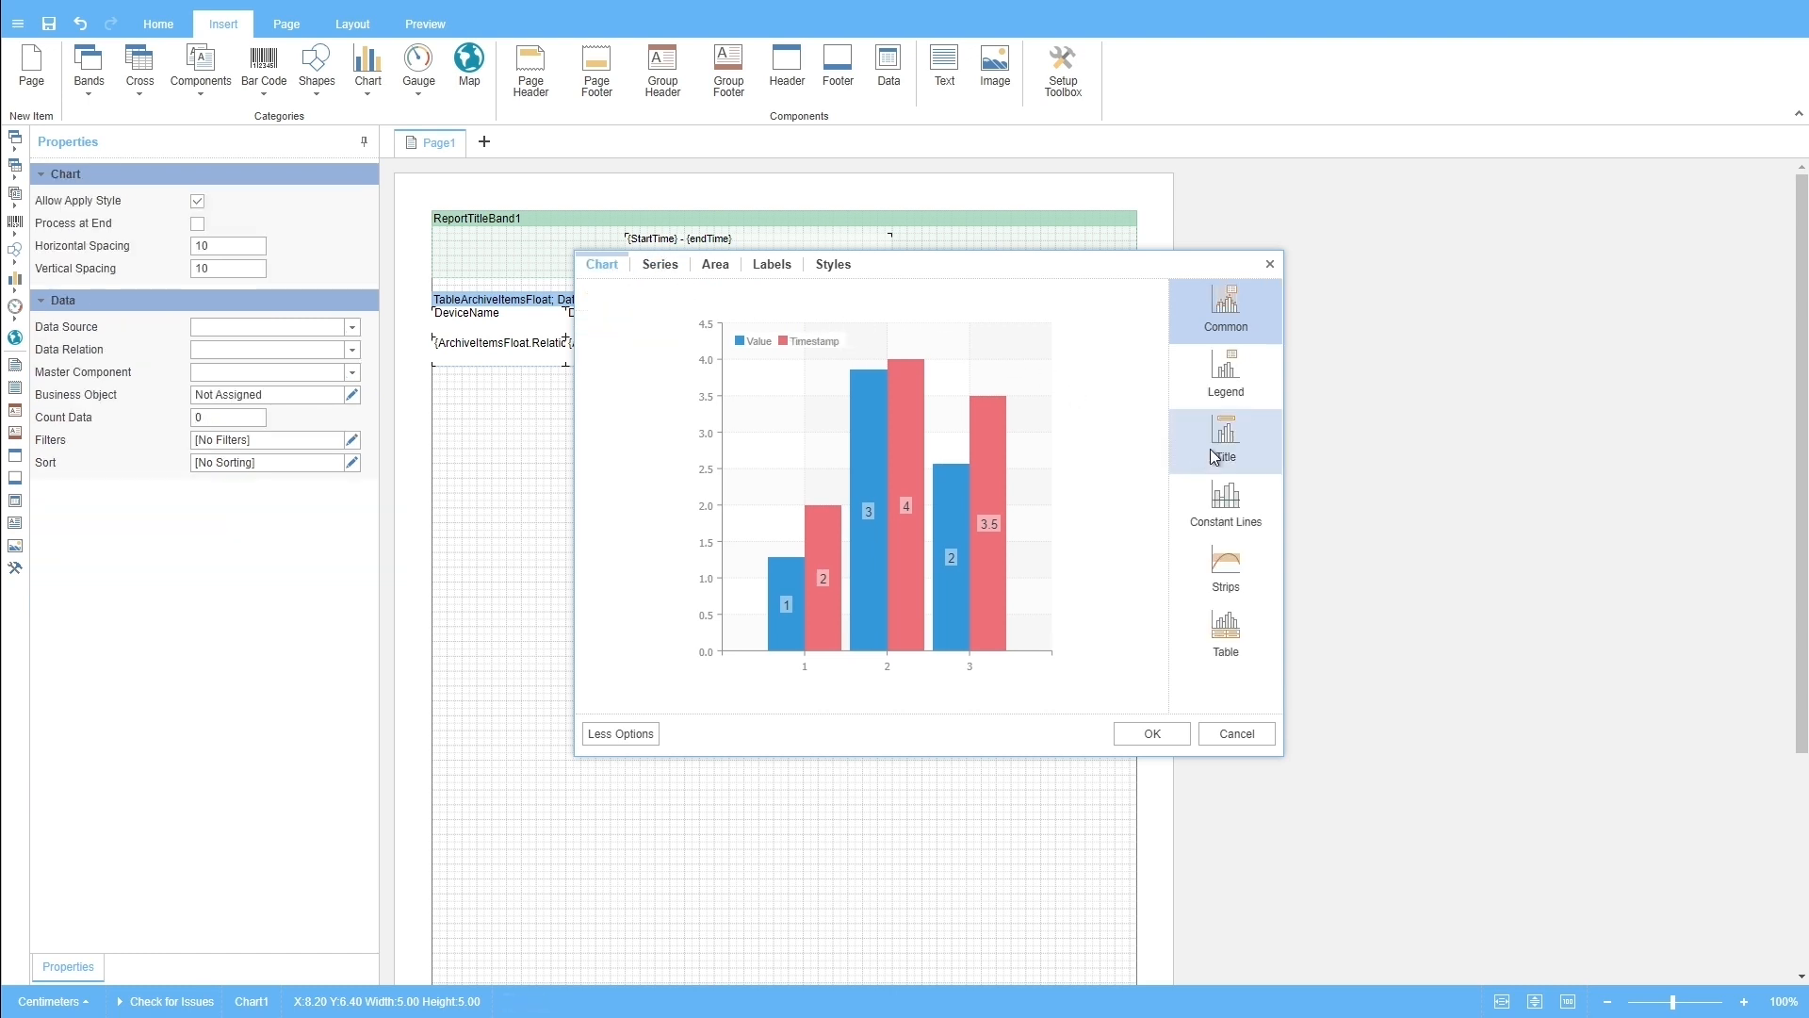
pyautogui.click(1216, 456)
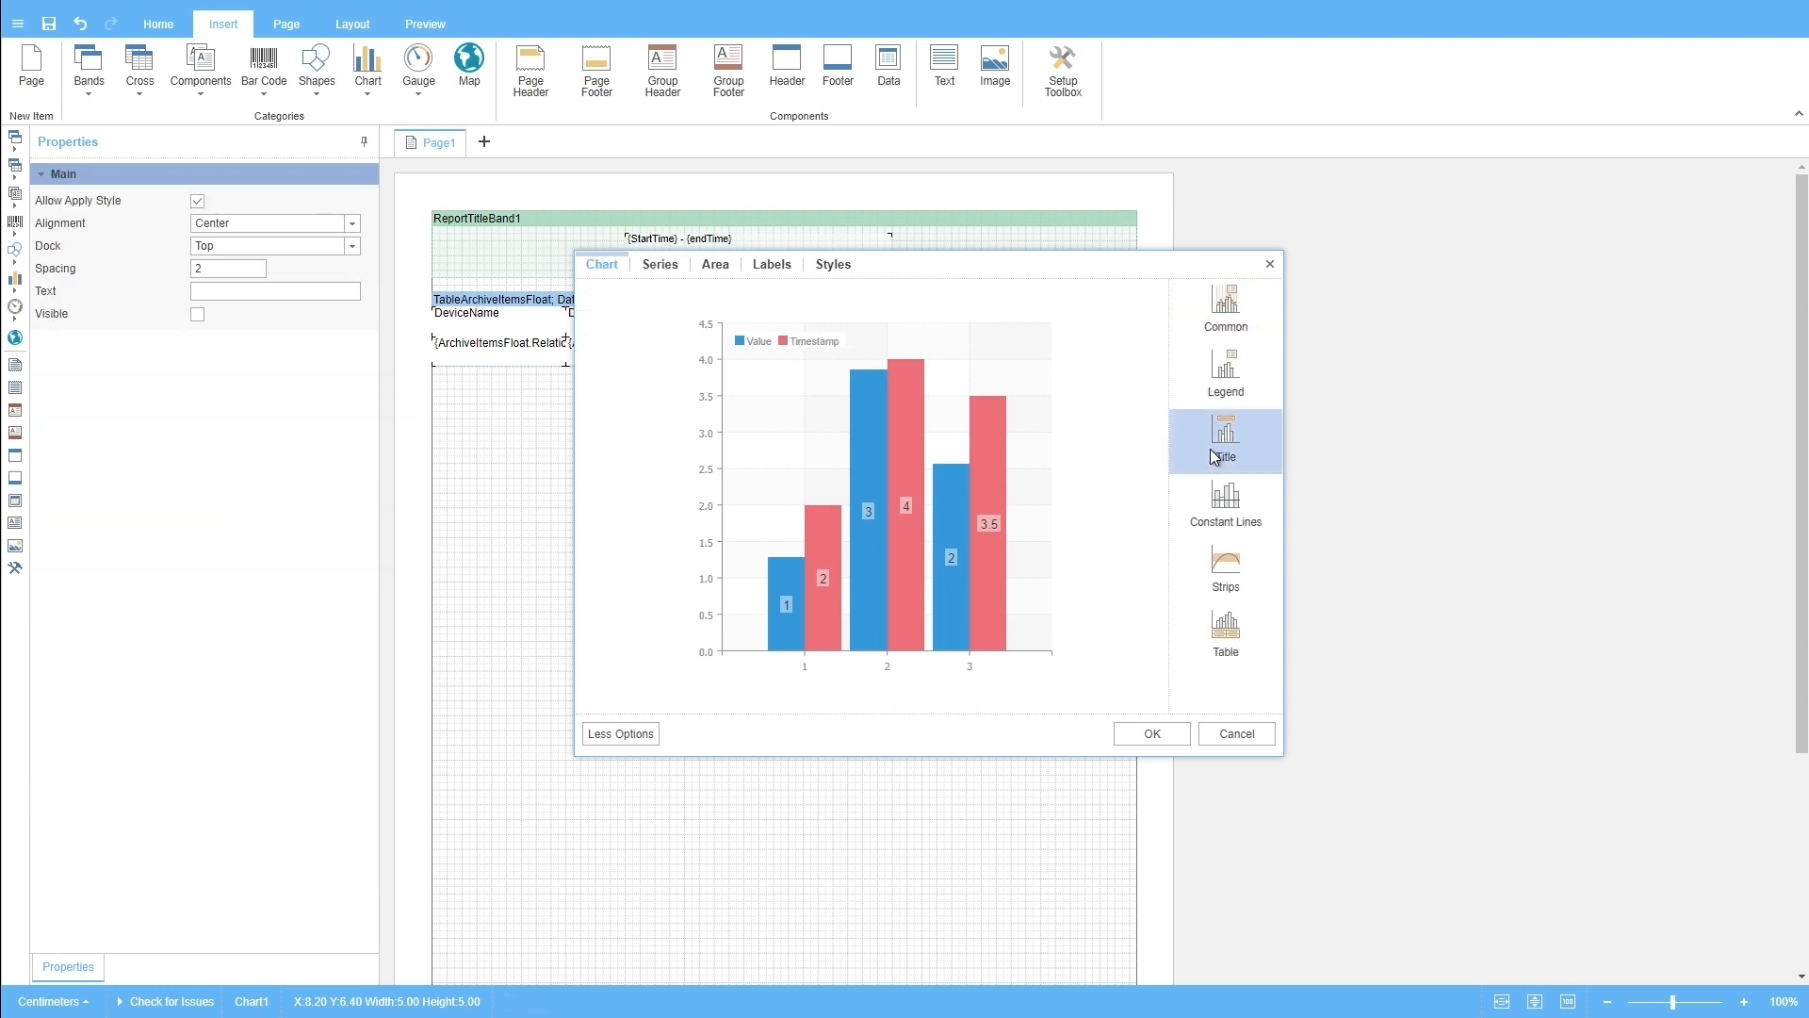
pyautogui.click(229, 290)
pyautogui.write('Chart')
pyautogui.click(197, 314)
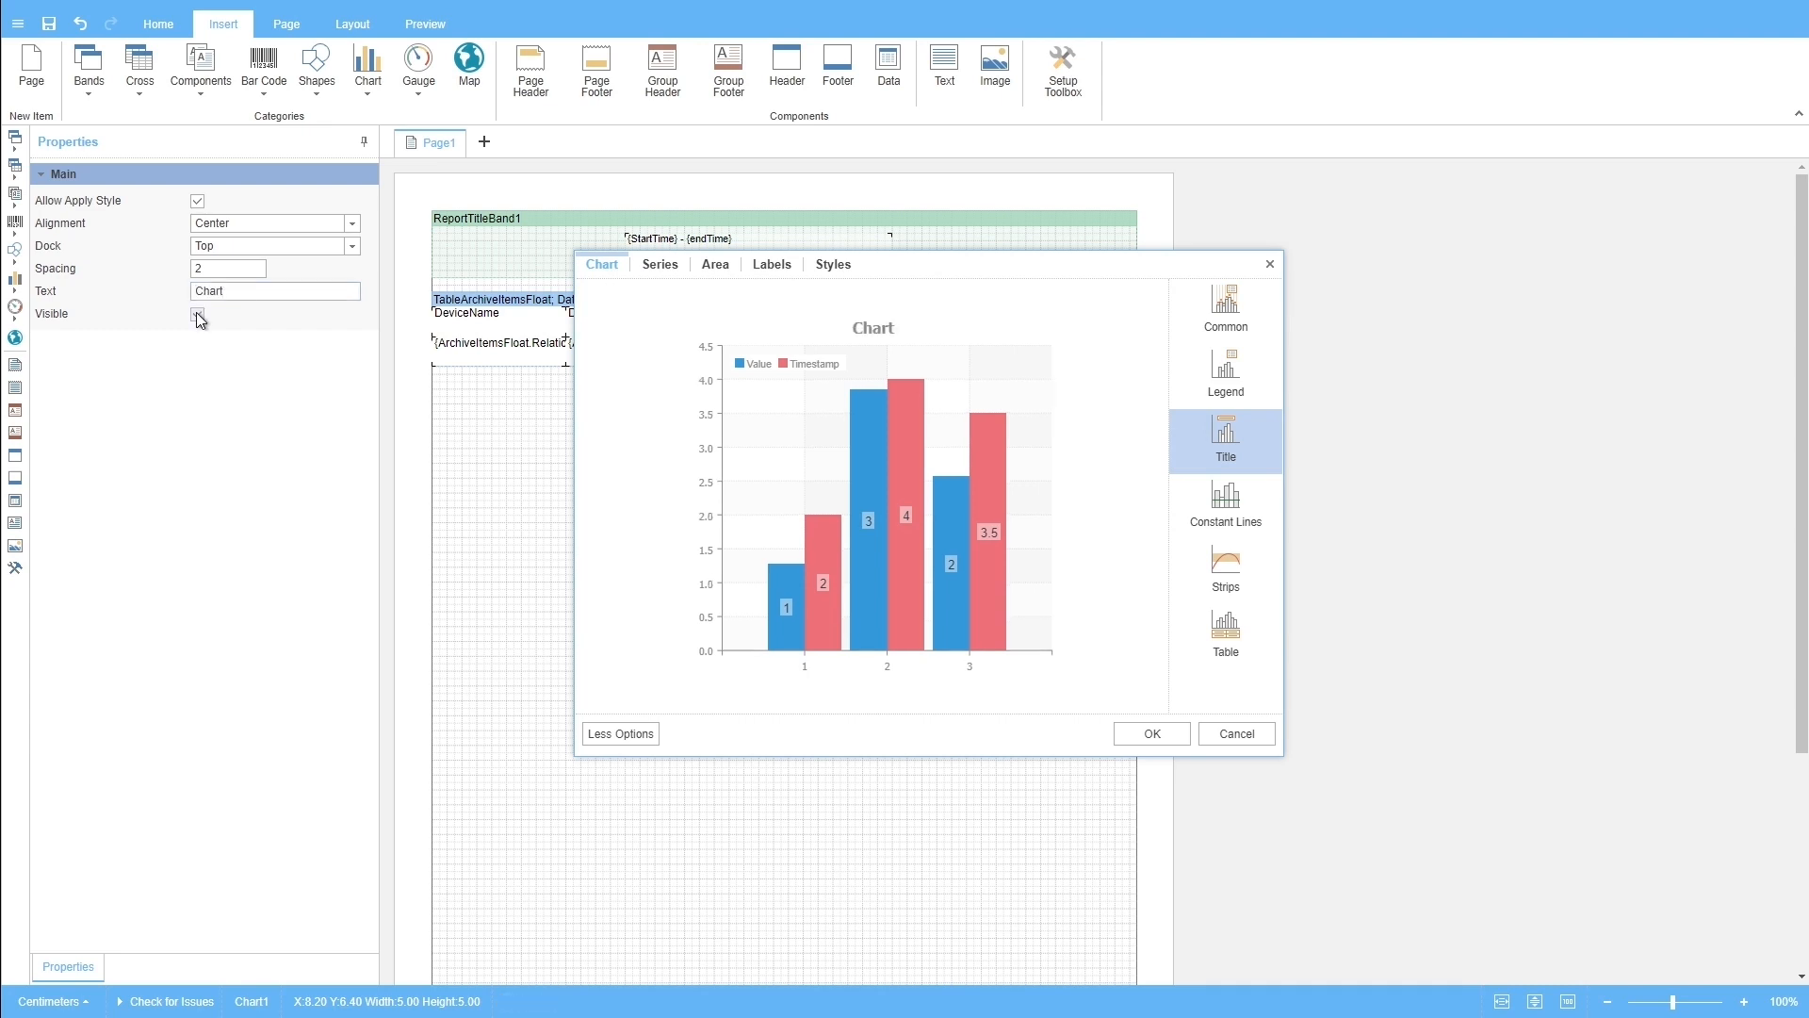
# - Set the series label angle to 90 and apply the chart settings
pyautogui.click(764, 269)
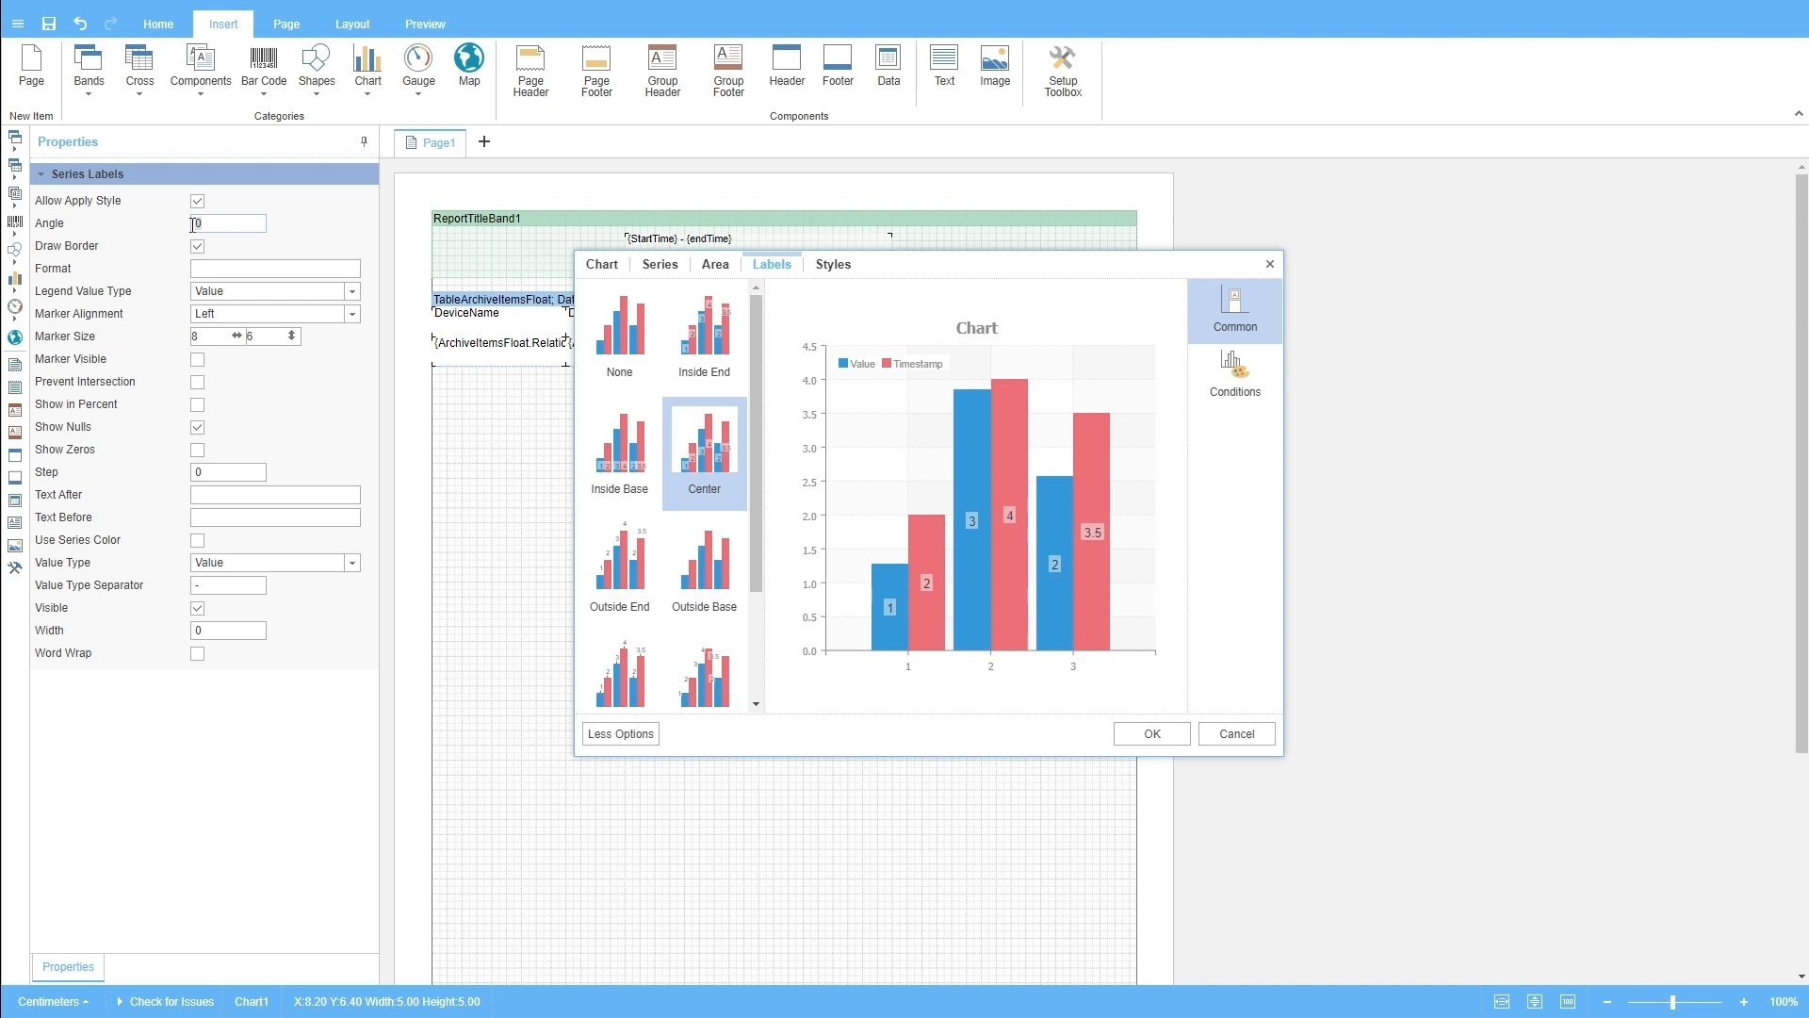
pyautogui.write('9')
pyautogui.click(1154, 733)
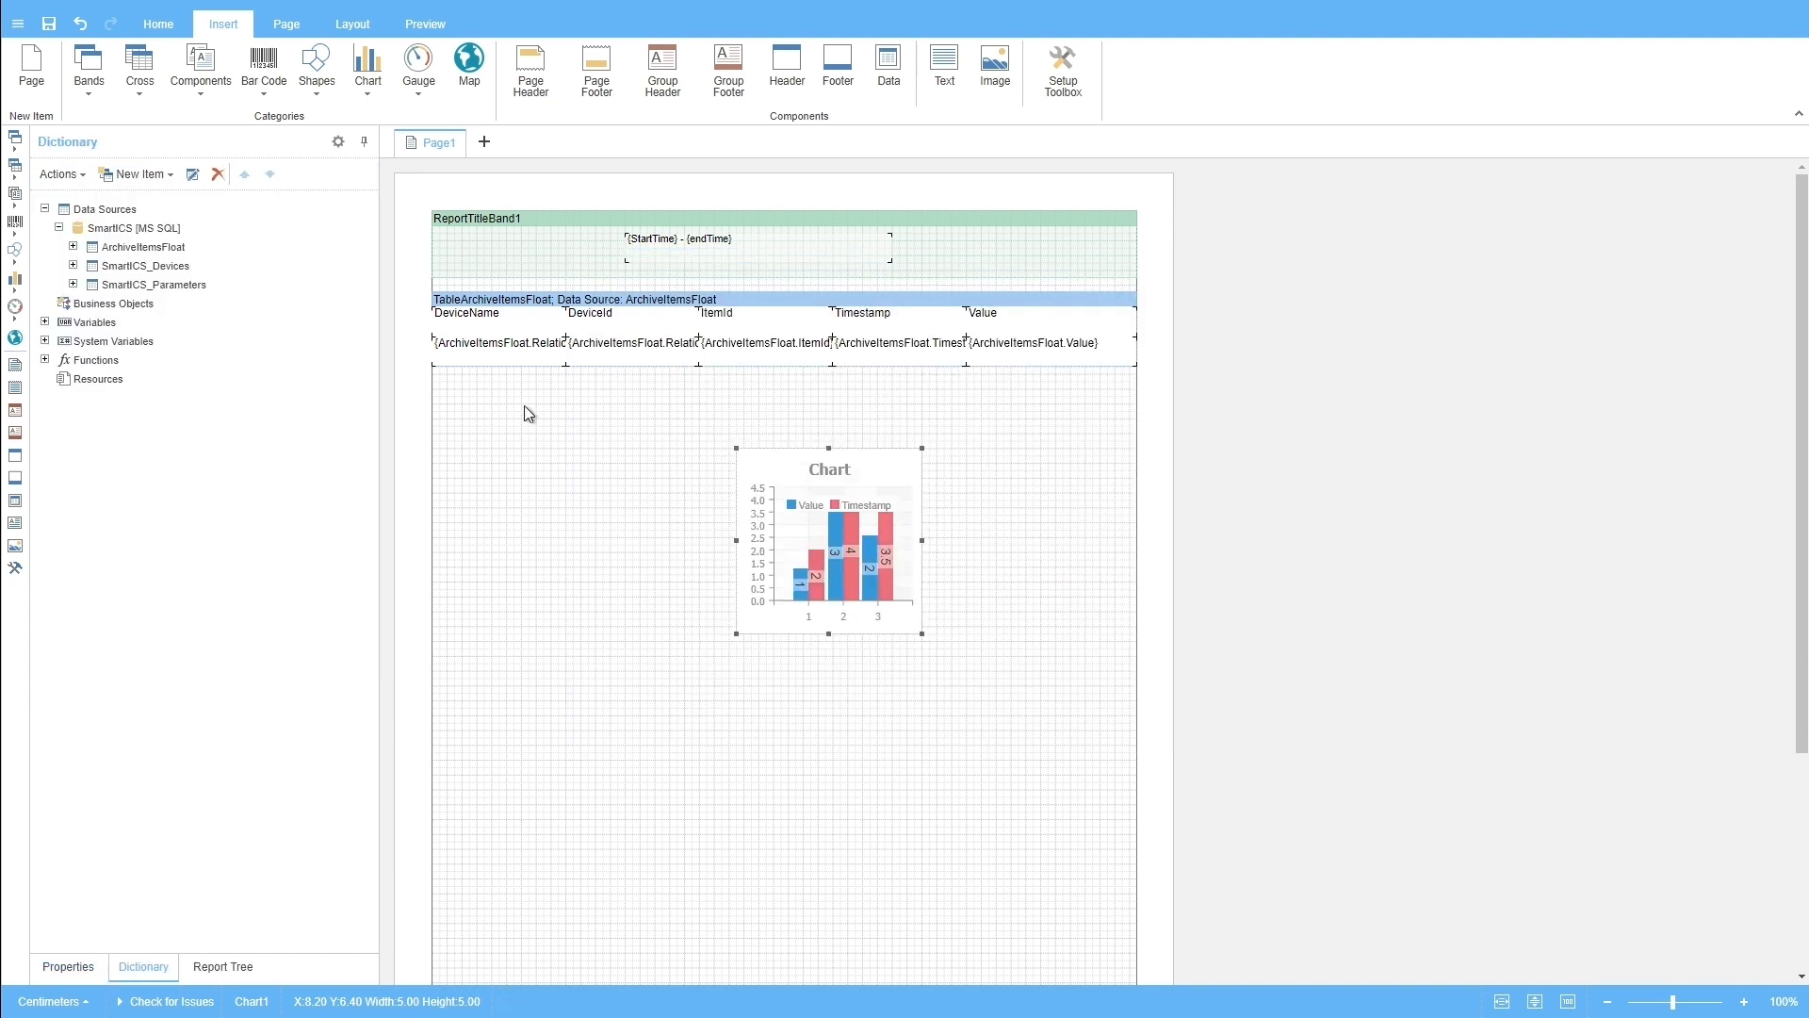
# - Limit the ArchiveItemsFloat data source query to the top 10 rows
pyautogui.doubleClick(106, 250)
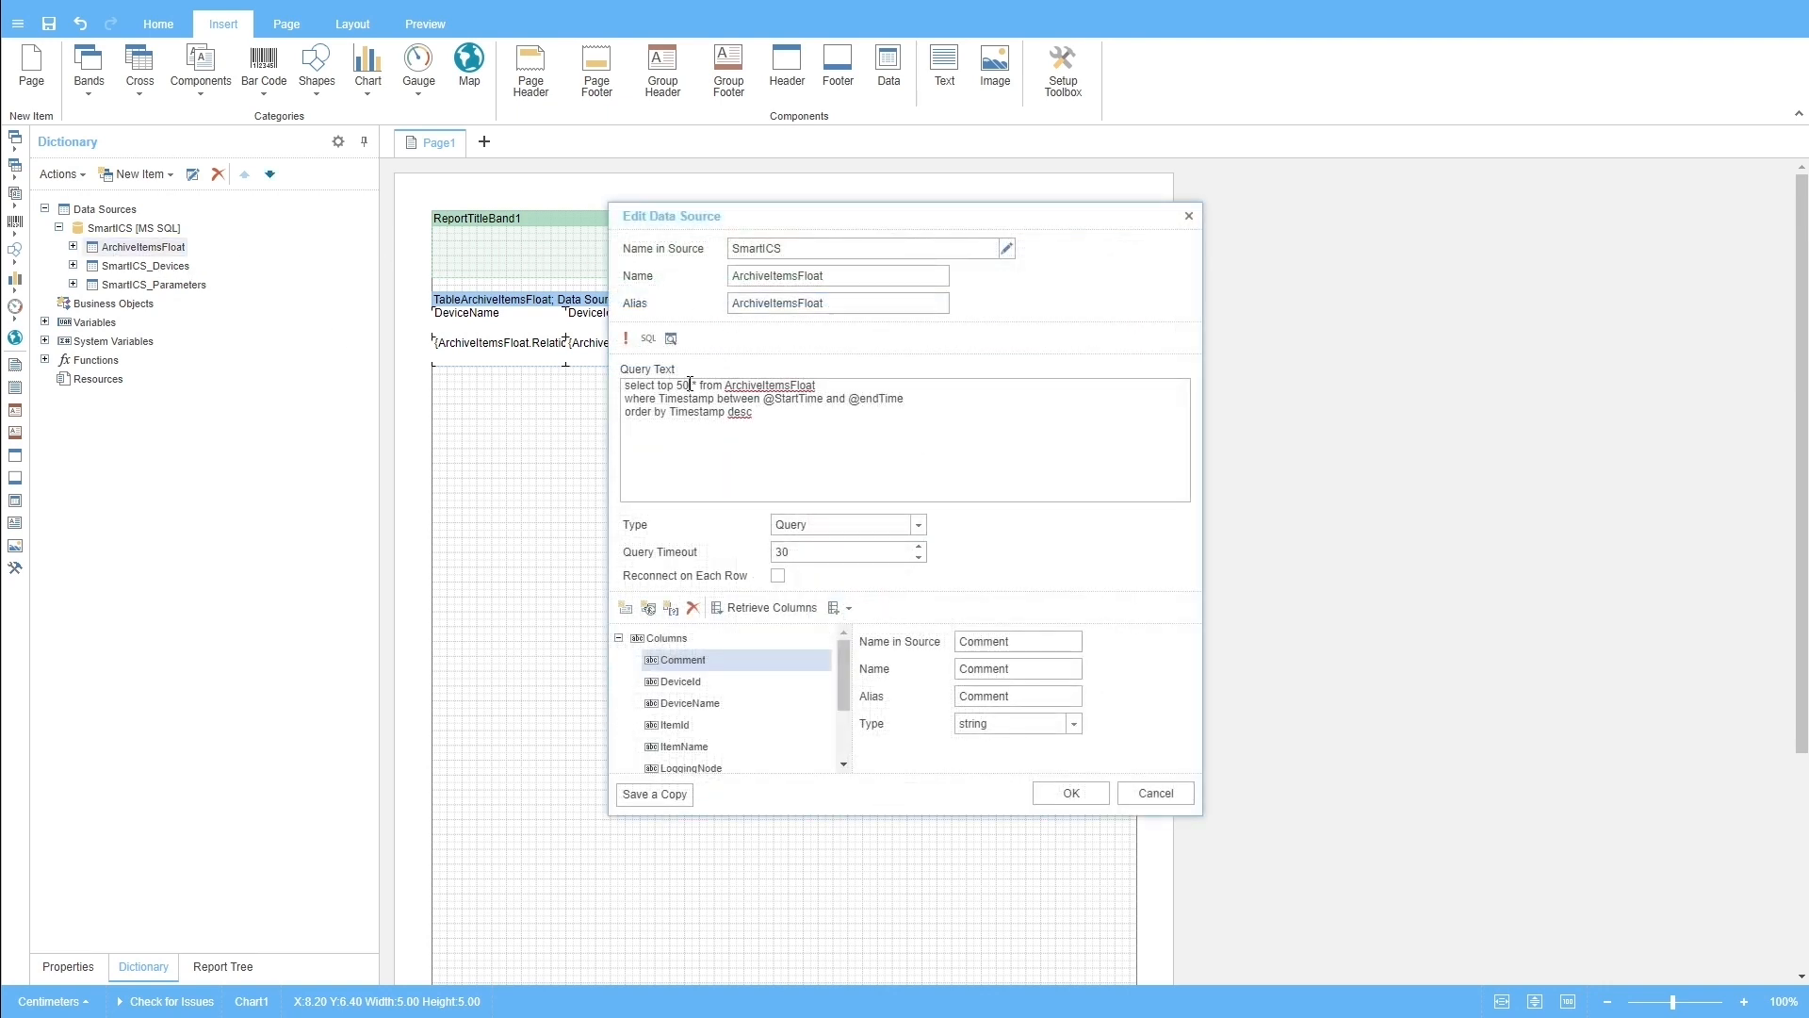
pyautogui.press('BackSpace')
pyautogui.press('BackSpace')
pyautogui.write('10')
pyautogui.click(1075, 796)
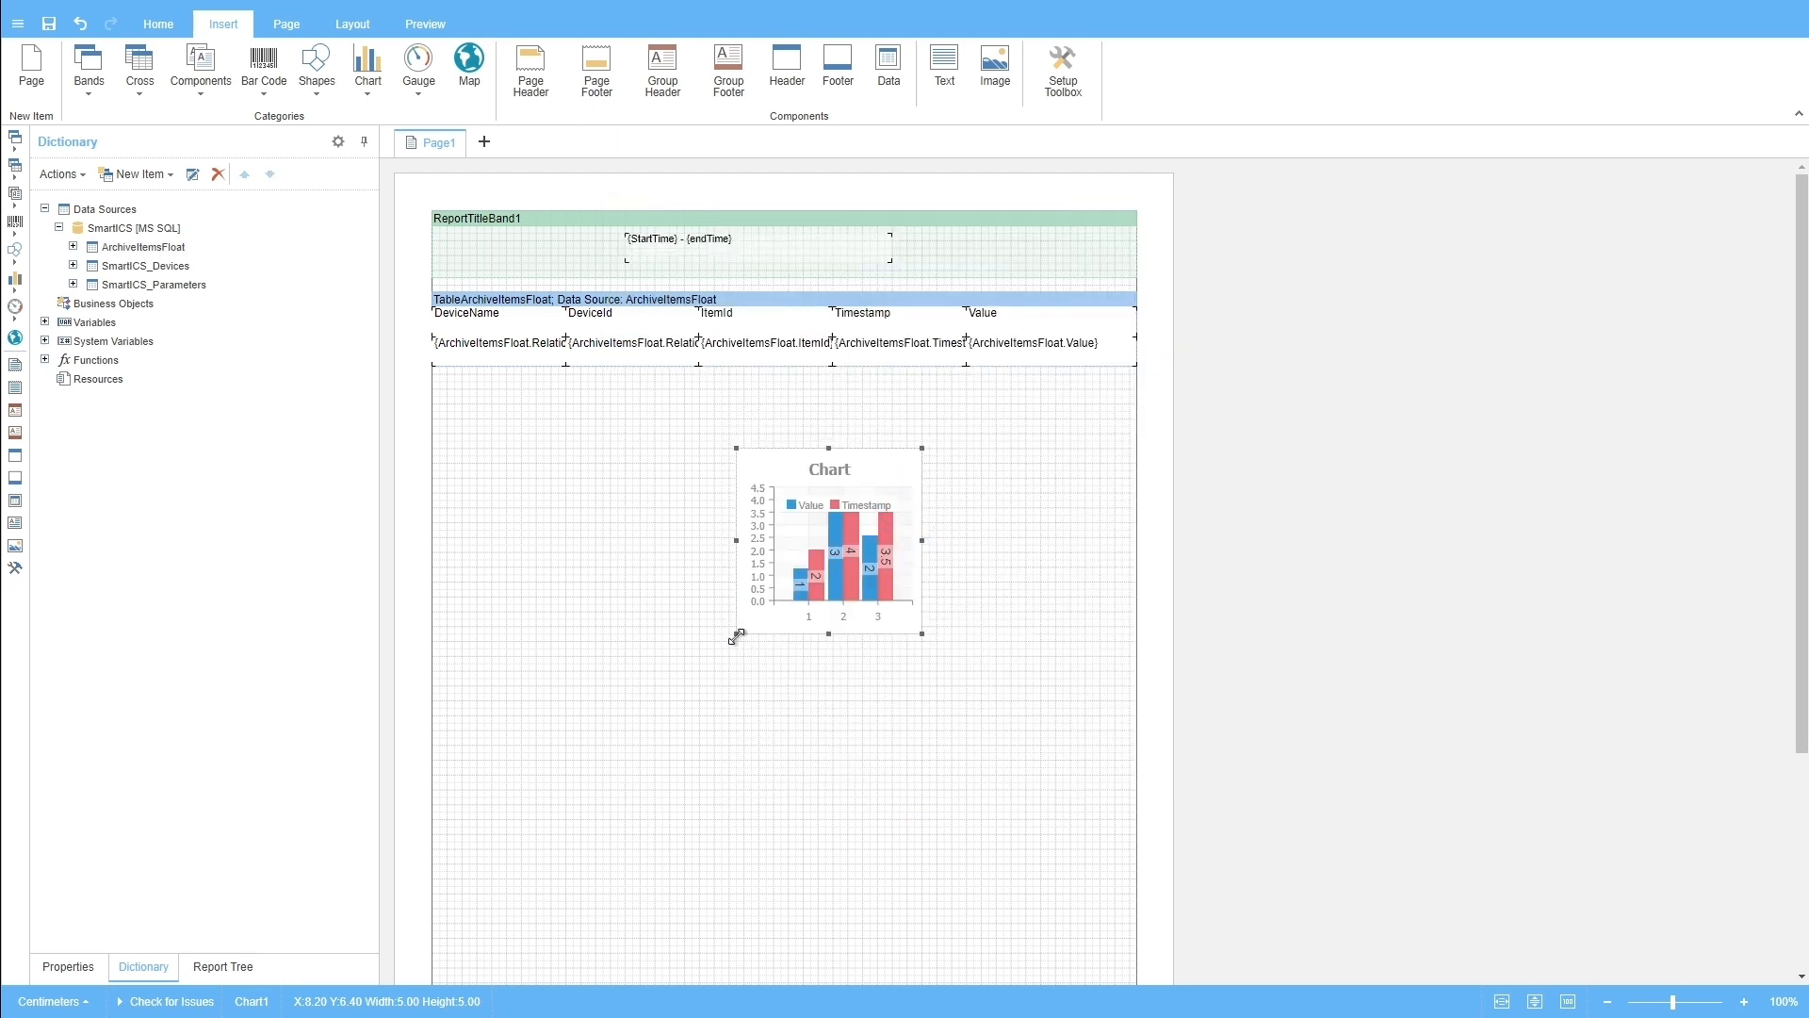
# - Enlarge the chart to about 17.8 by 5.6 cm below the archive table and save the report template
pyautogui.moveTo(736, 634); pyautogui.dragTo(454, 641)
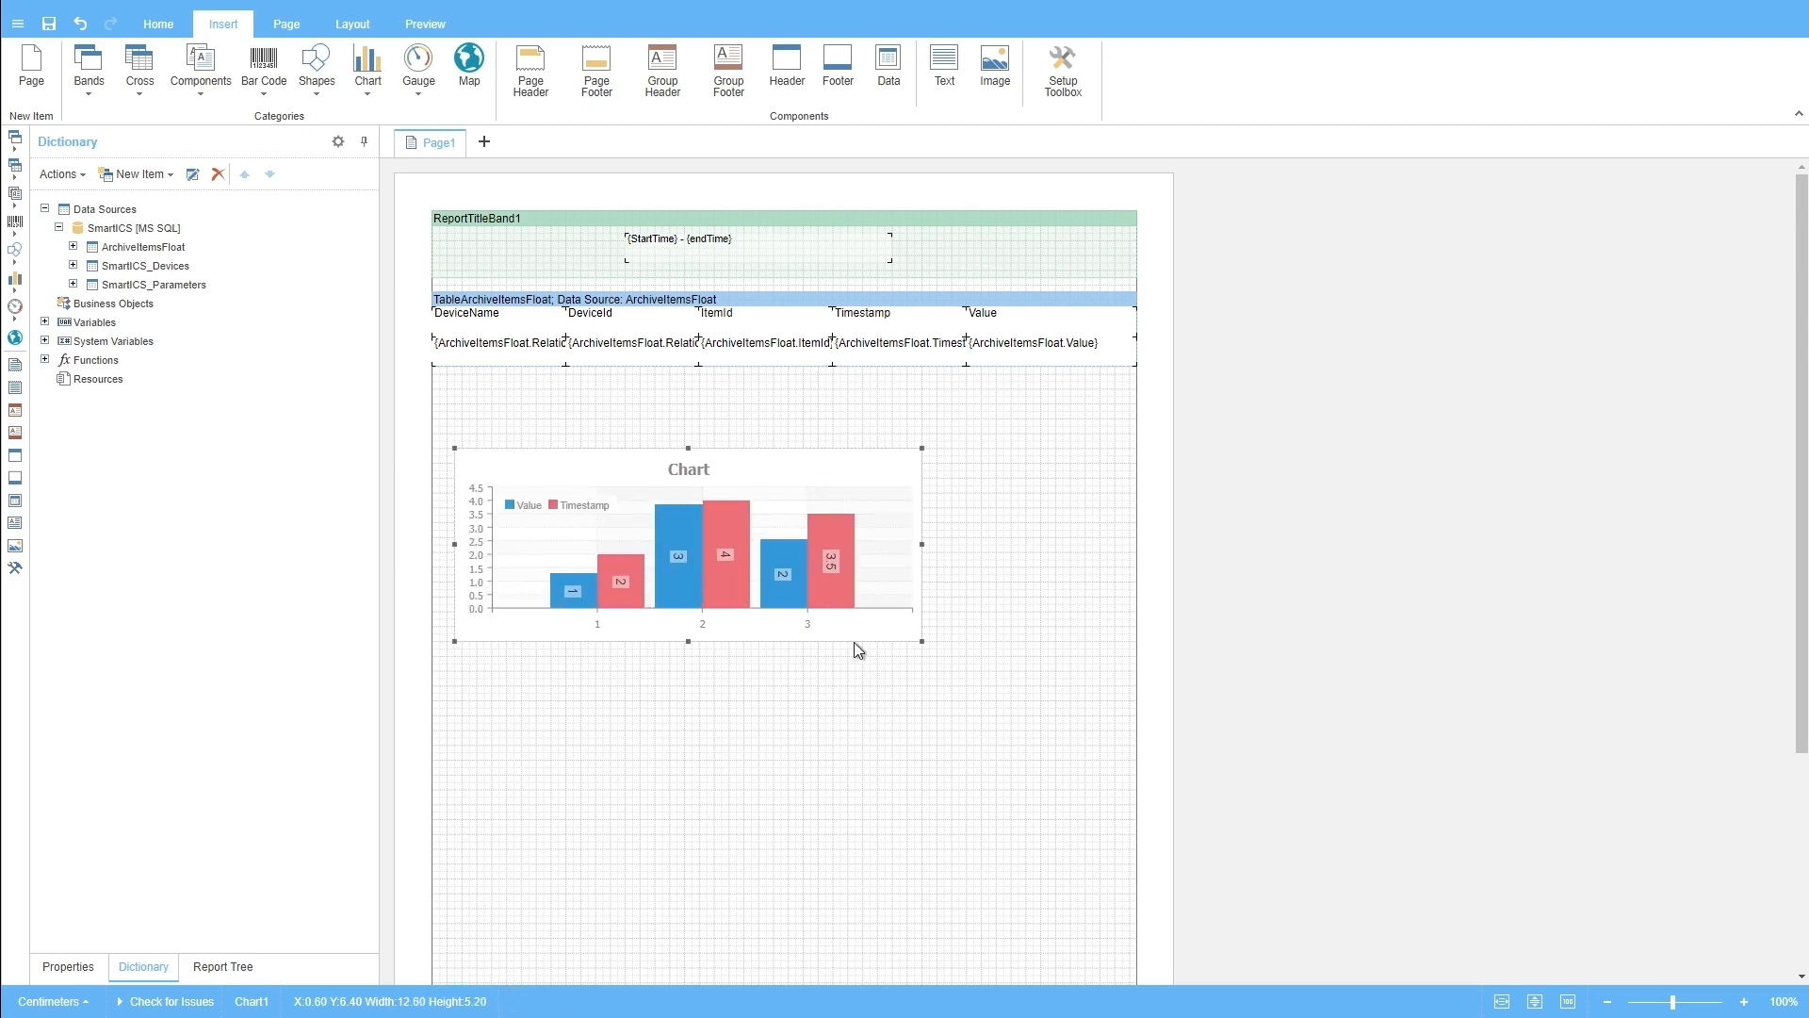
pyautogui.moveTo(921, 641); pyautogui.dragTo(1126, 667)
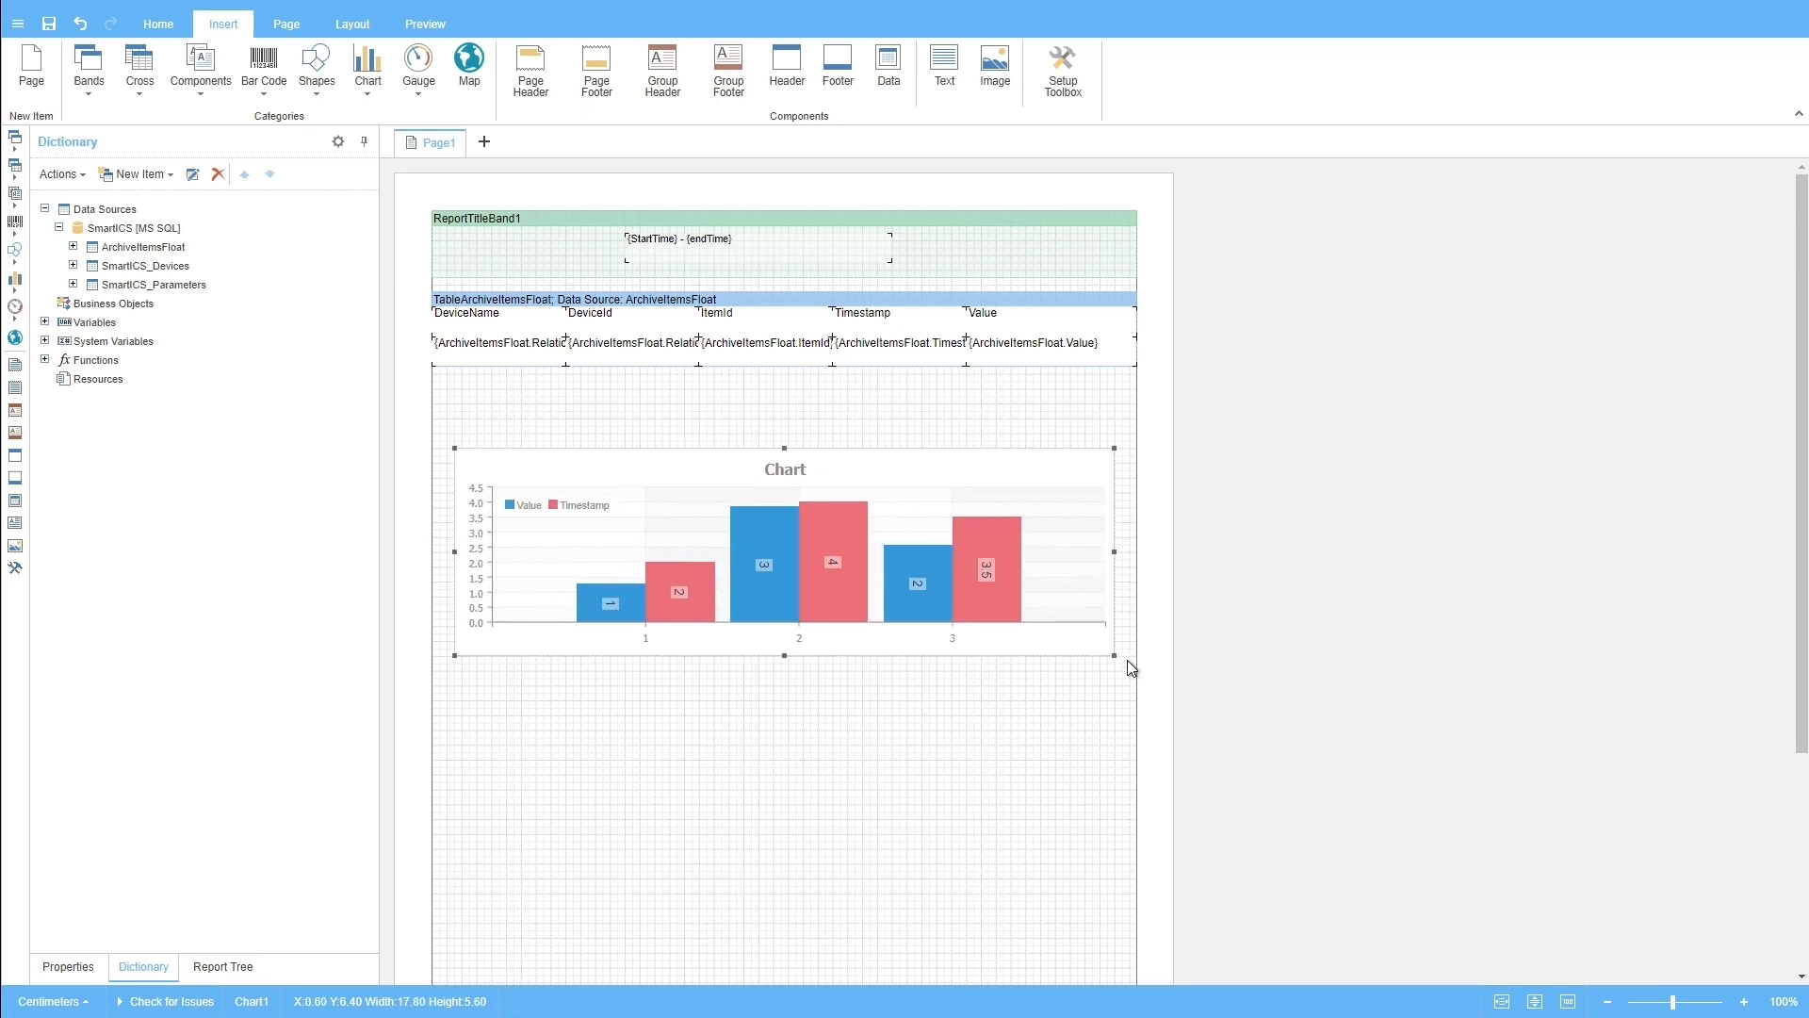
pyautogui.click(55, 31)
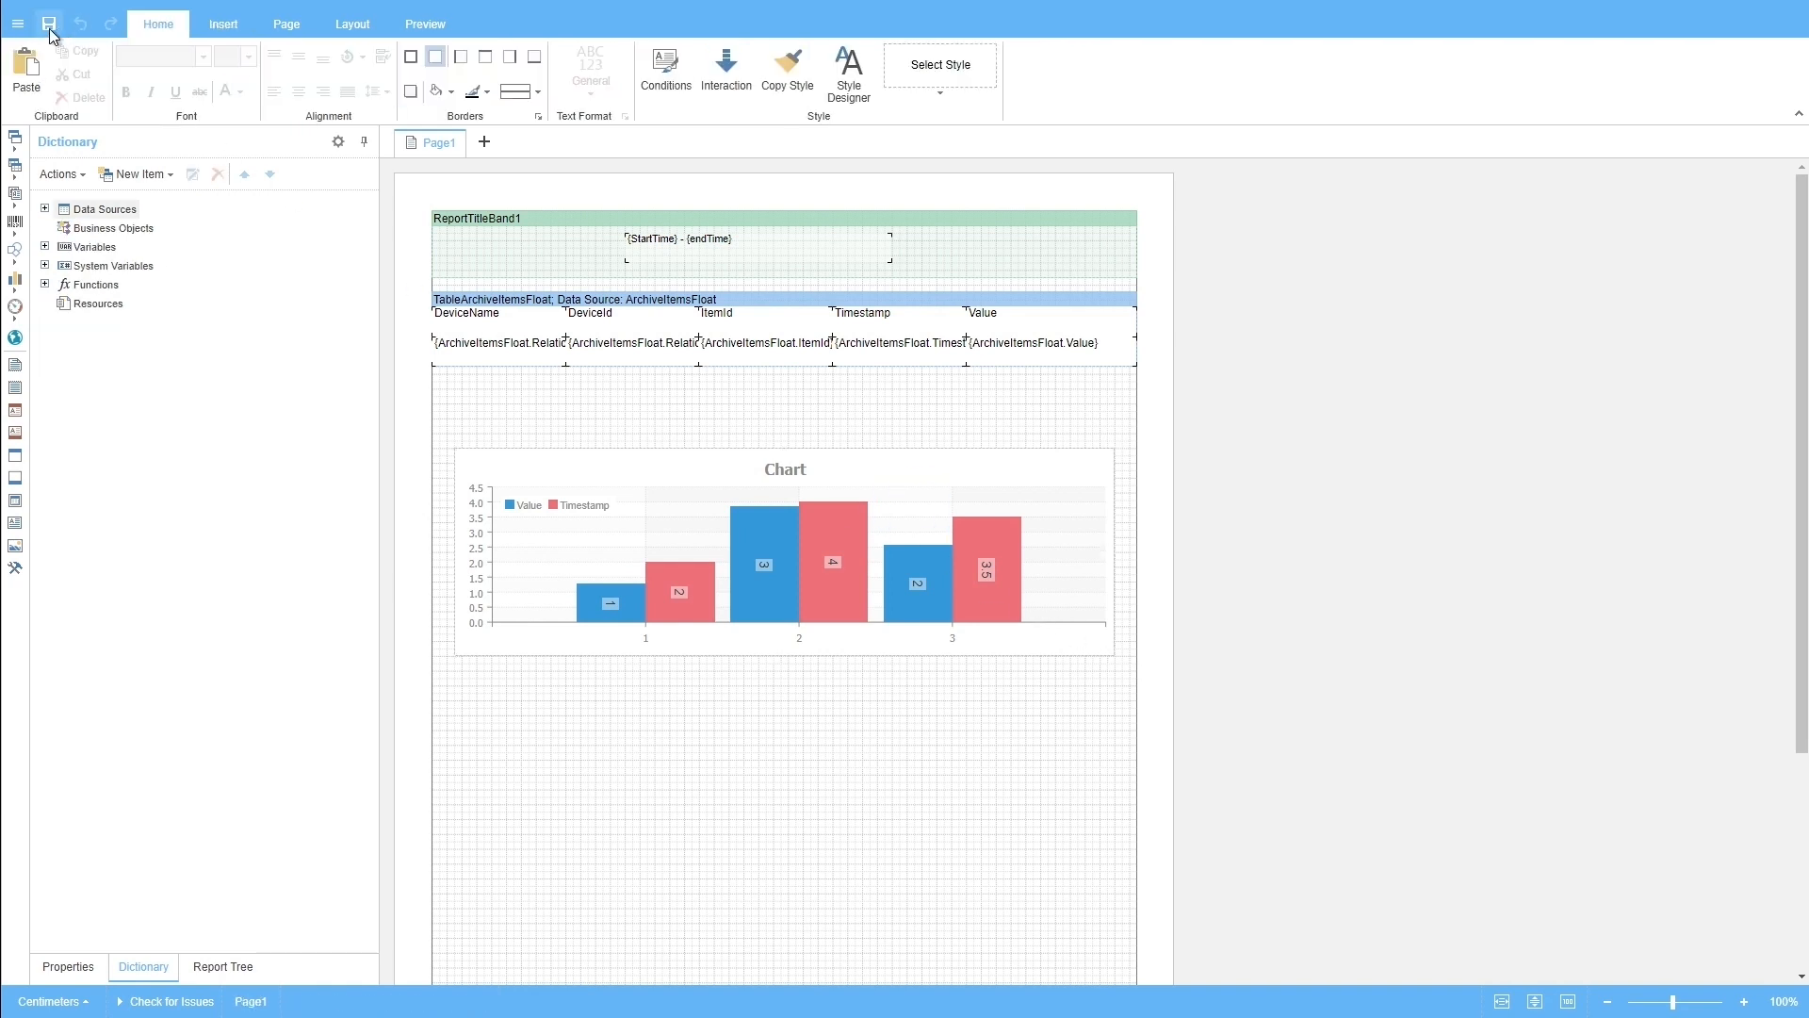
# - Preview the report with the start time set to 06/19/2023 3:19:49 PM
pyautogui.click(422, 26)
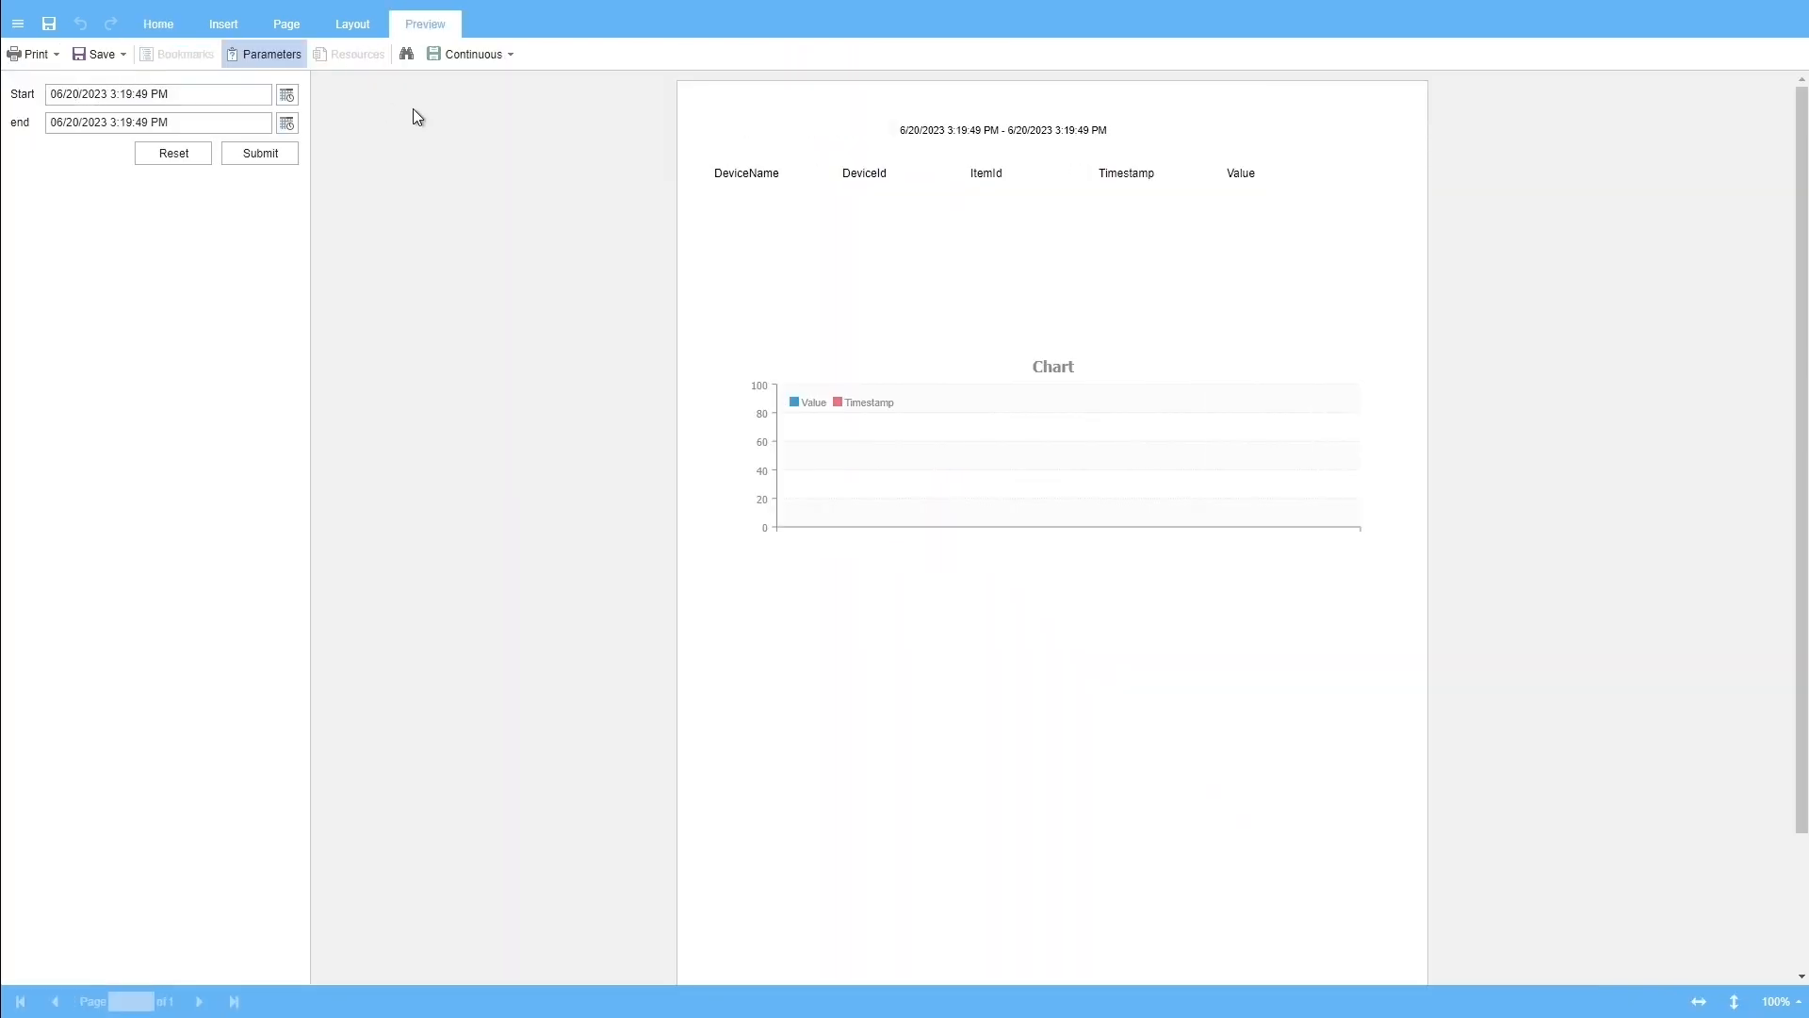
pyautogui.press('BackSpace')
pyautogui.press('BackSpace')
pyautogui.write('19')
pyautogui.click(265, 156)
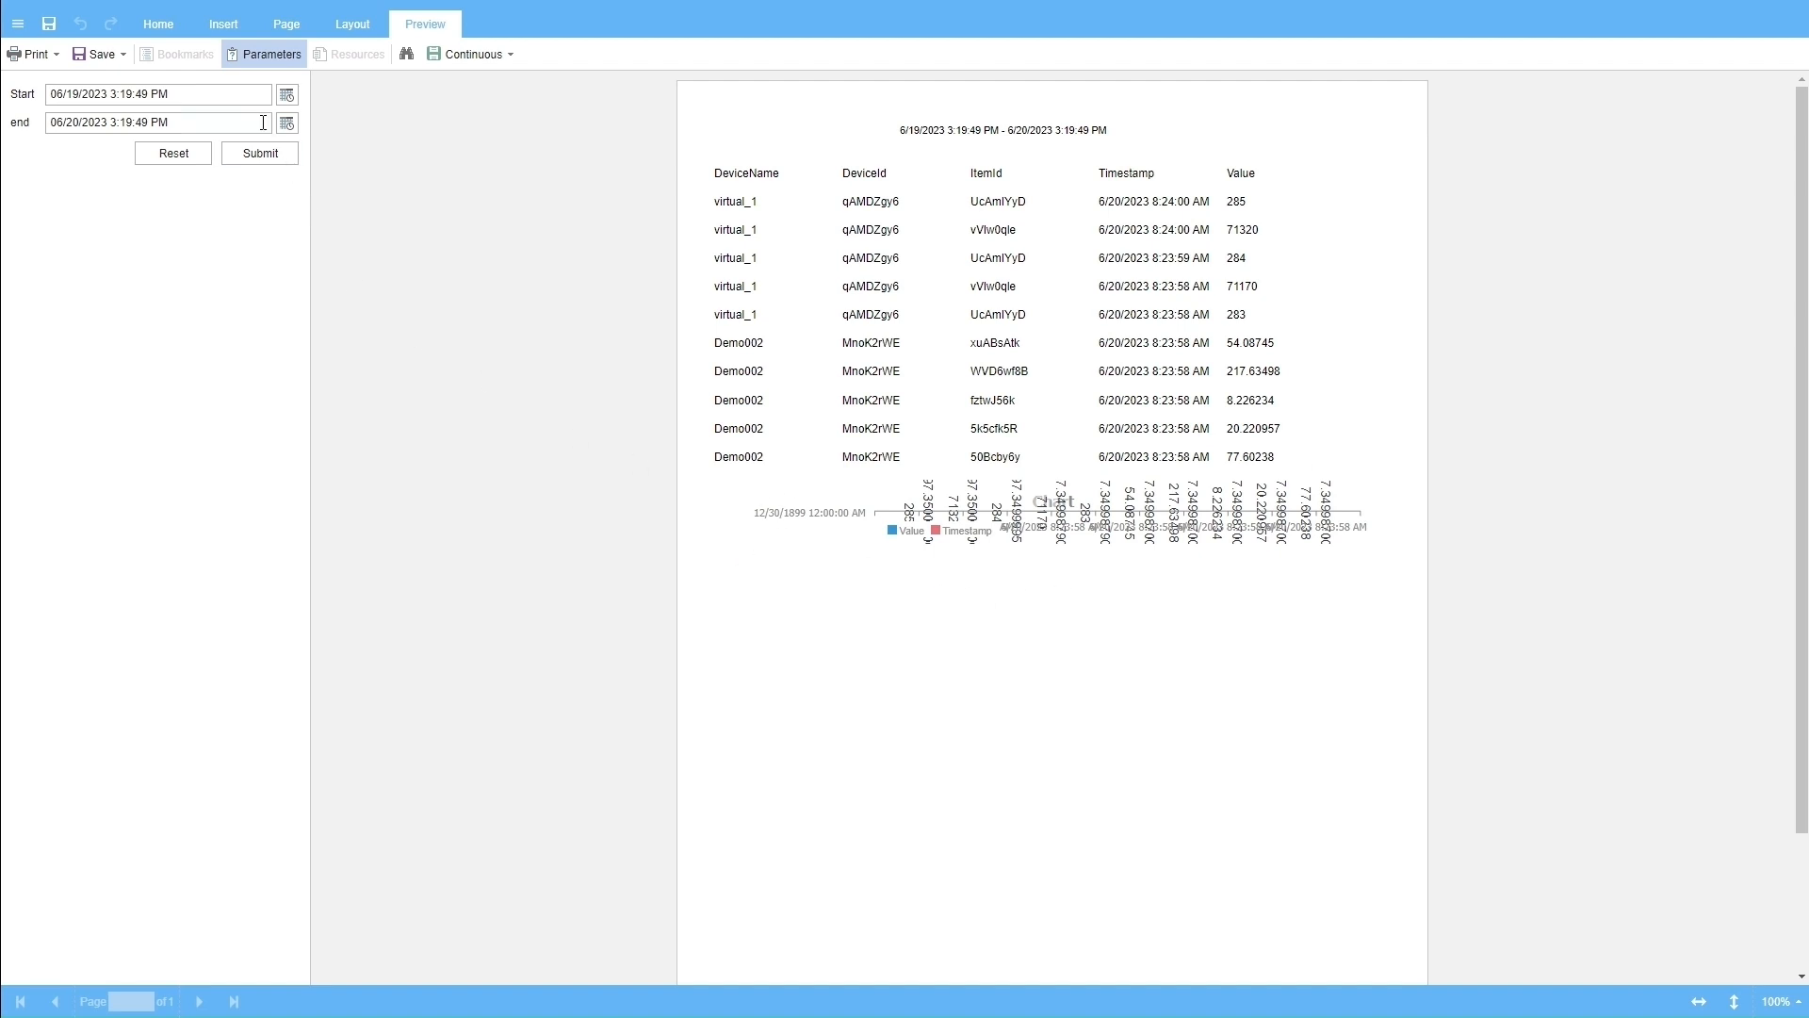
# - Return to the report design and rename the report title band as Title
pyautogui.click(215, 27)
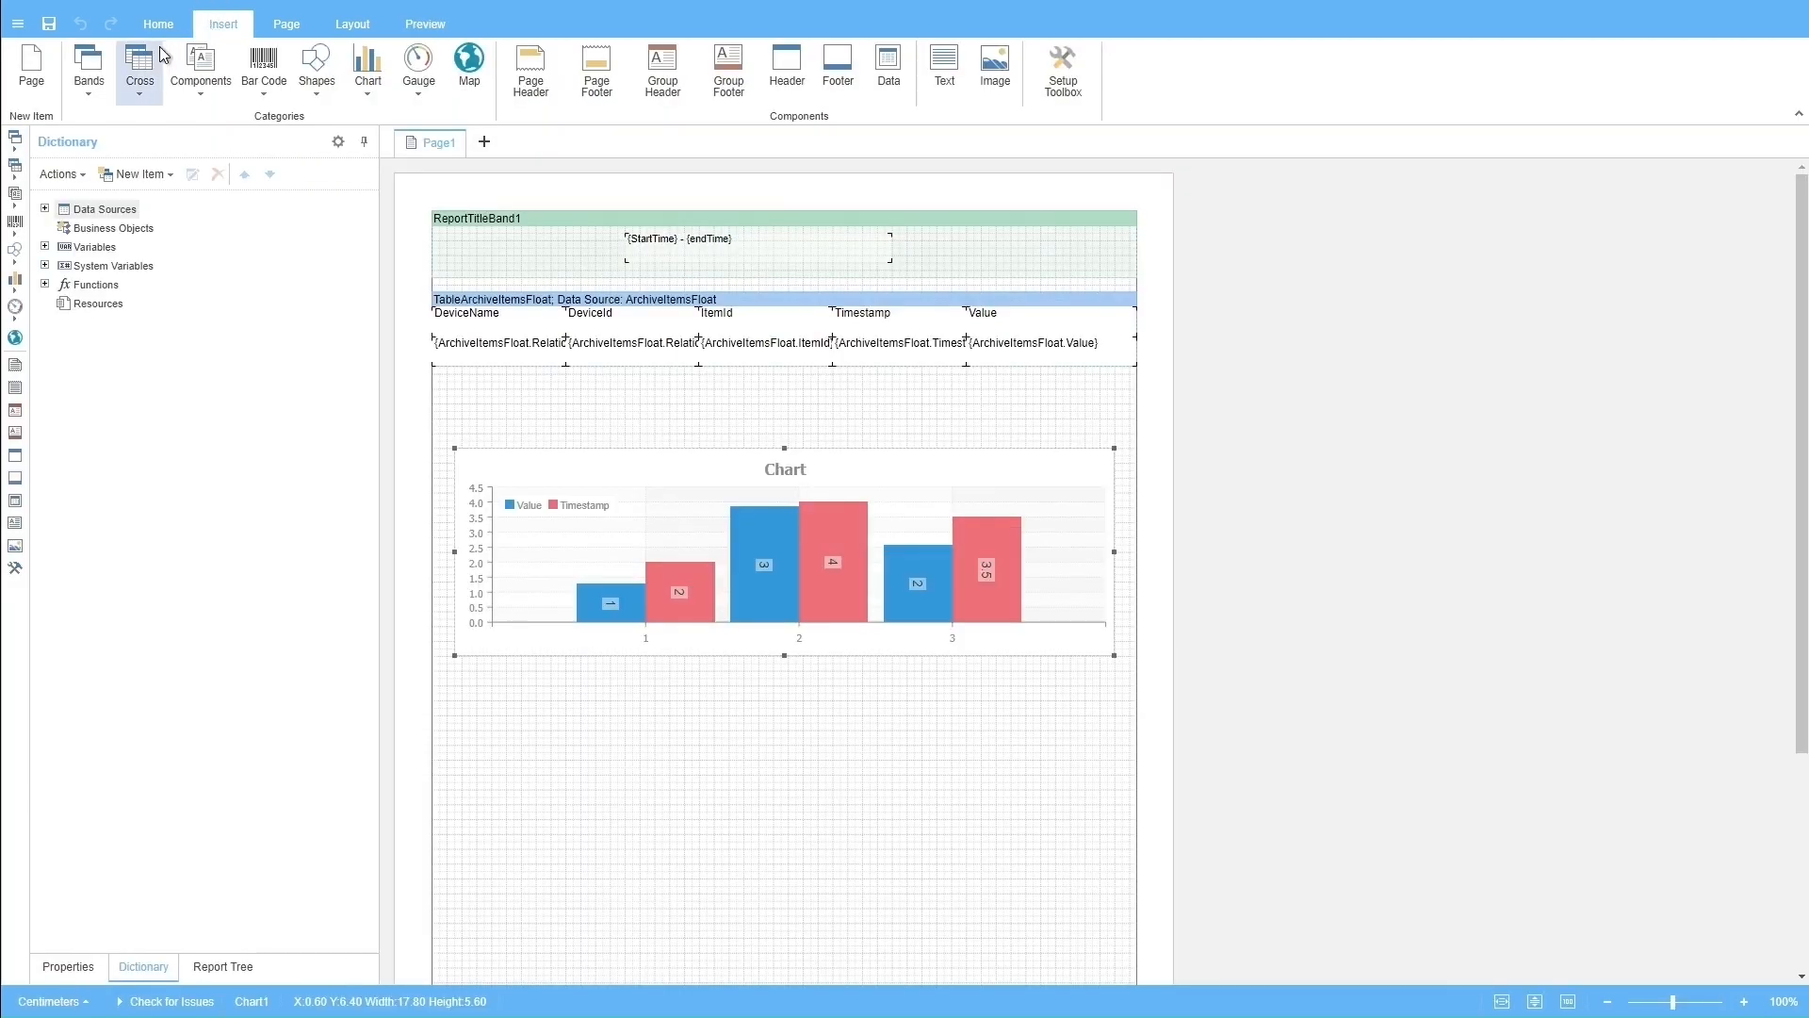
pyautogui.click(98, 87)
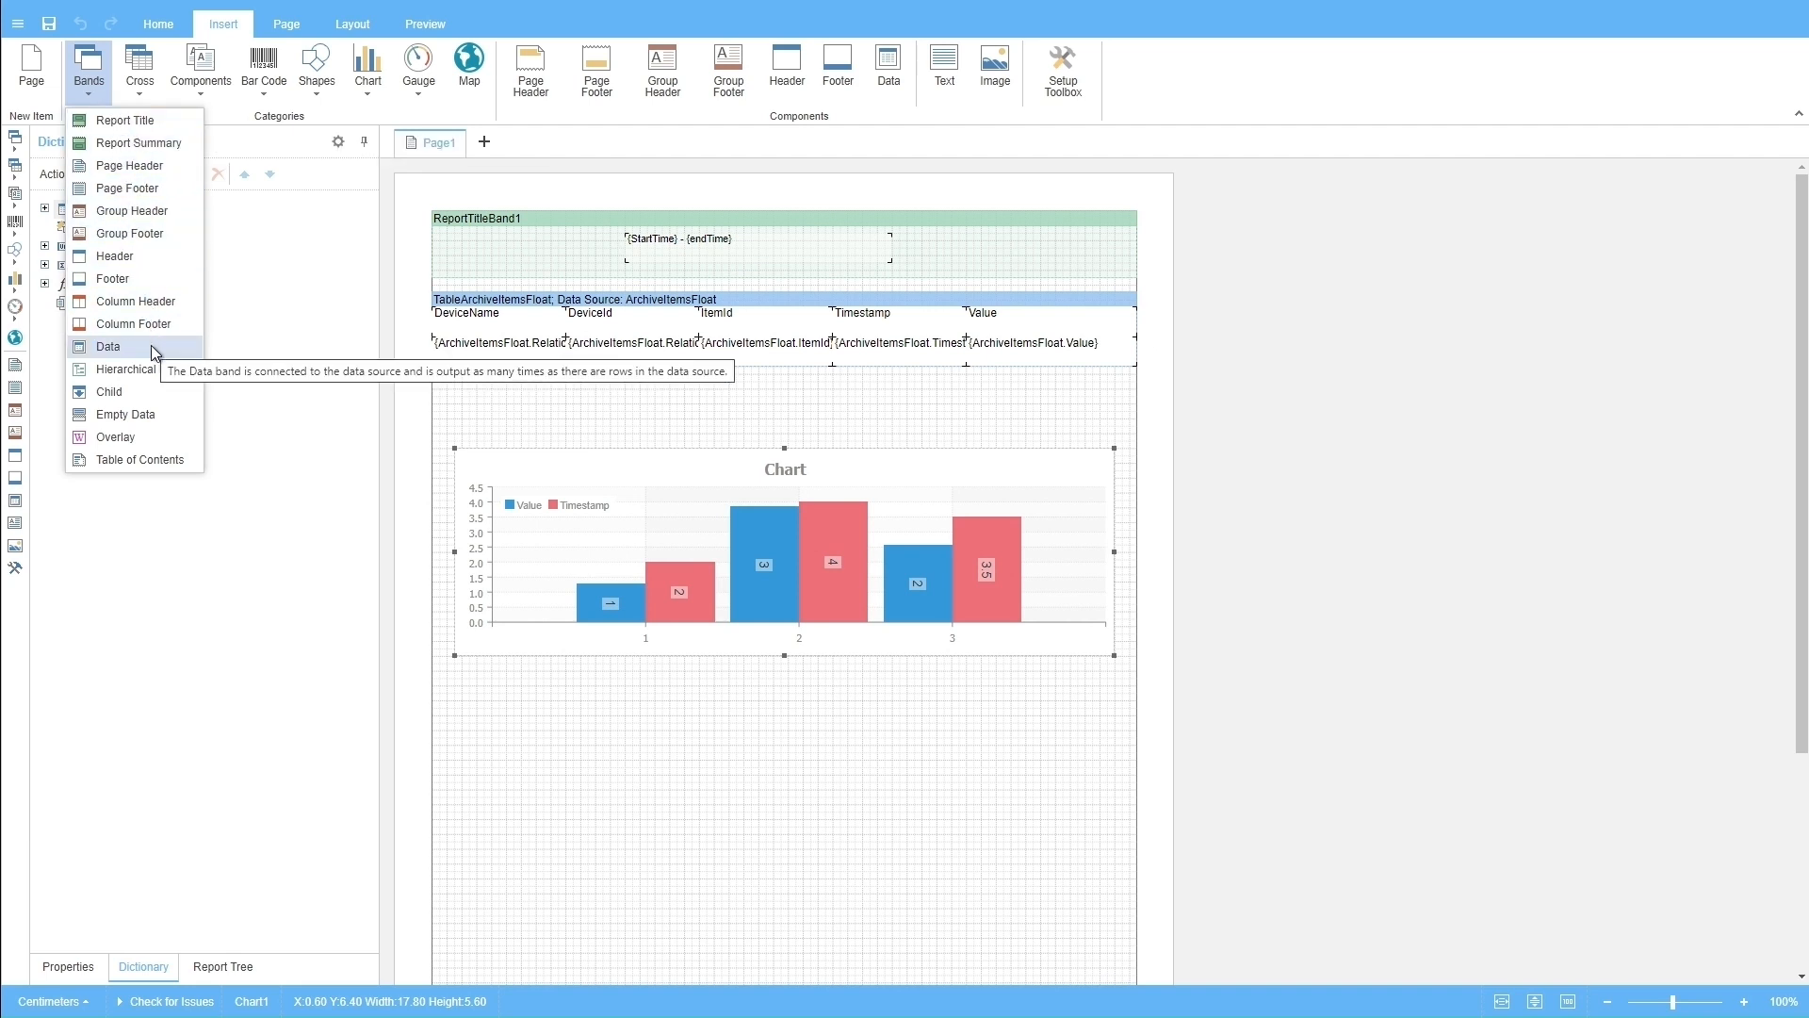
pyautogui.click(487, 221)
pyautogui.rightClick(486, 220)
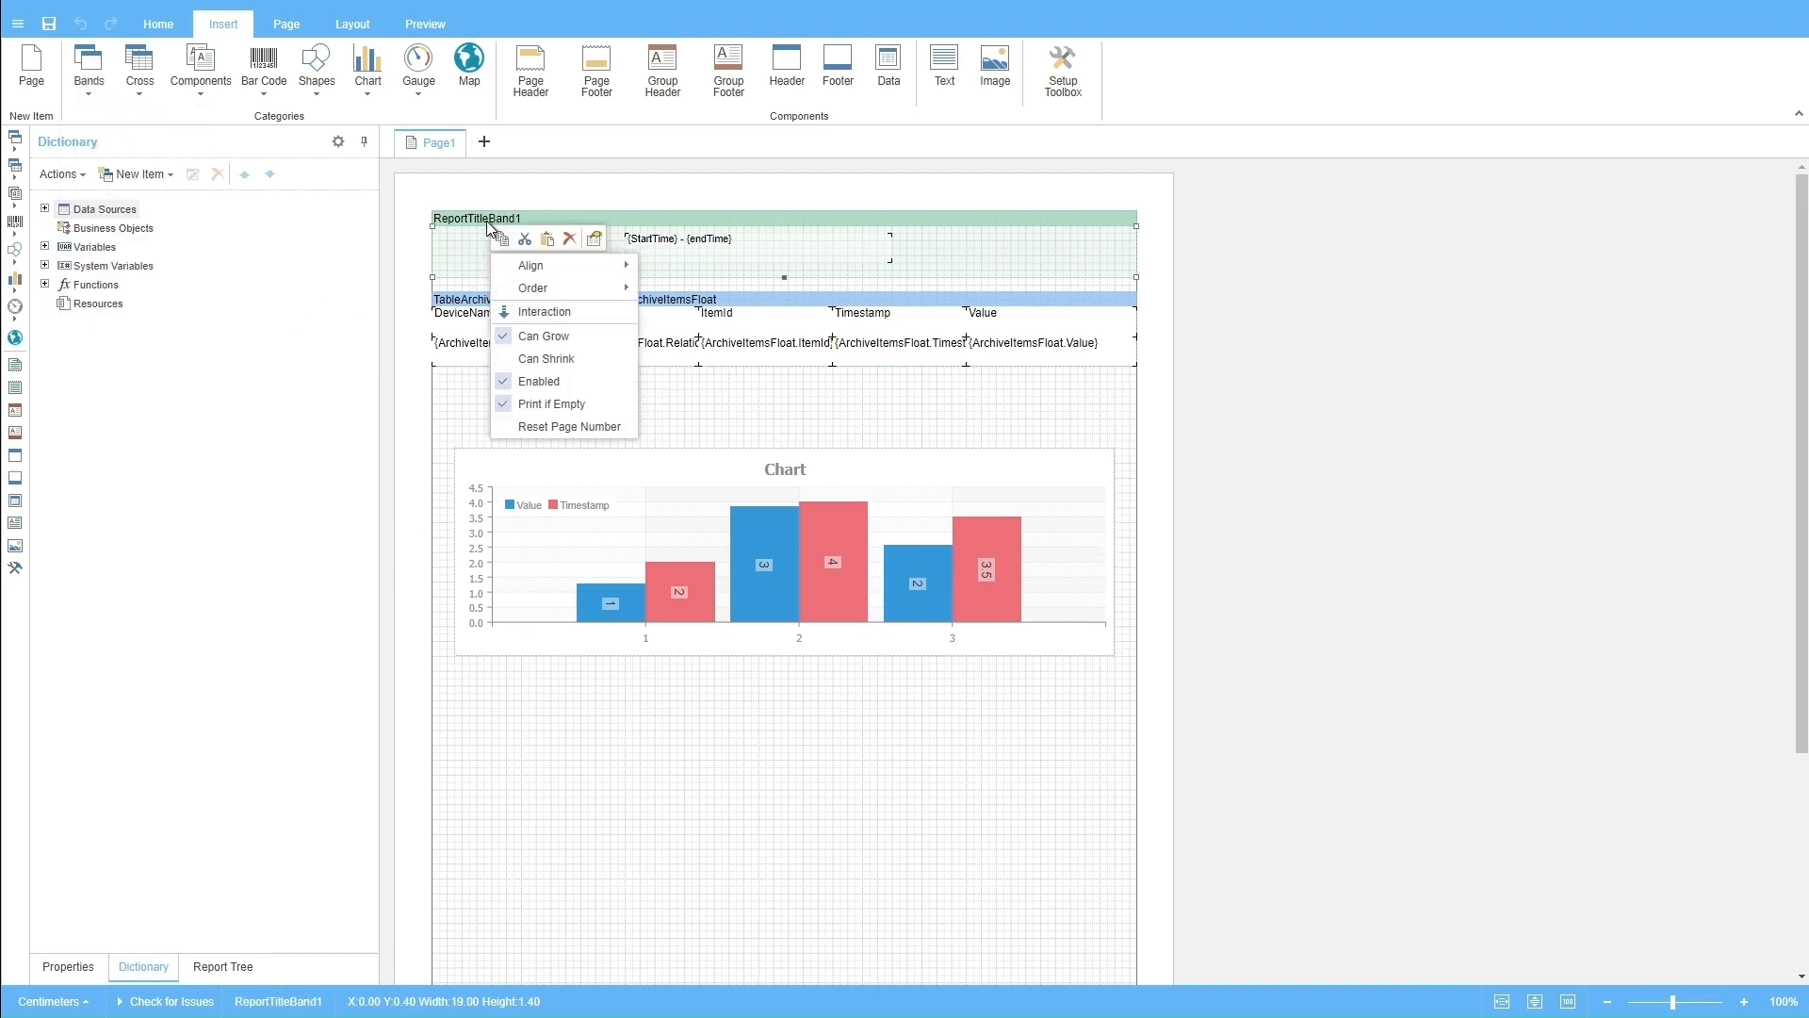
pyautogui.click(460, 218)
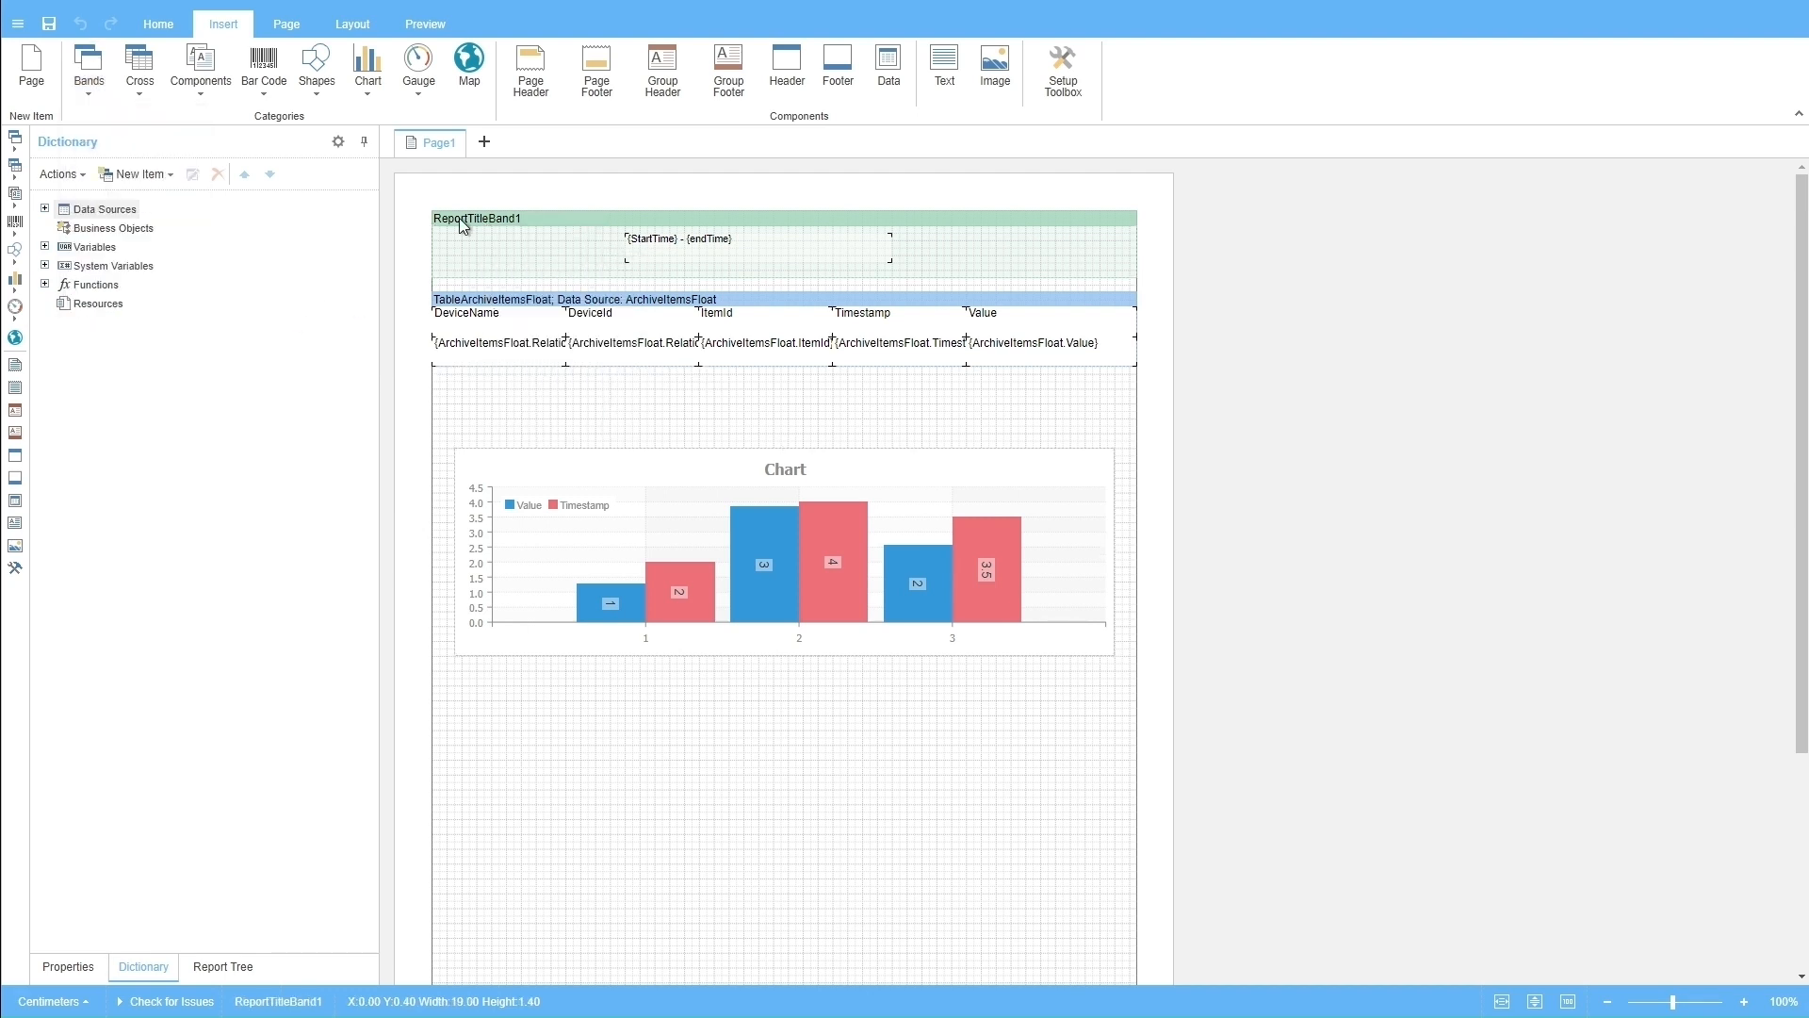
pyautogui.click(71, 967)
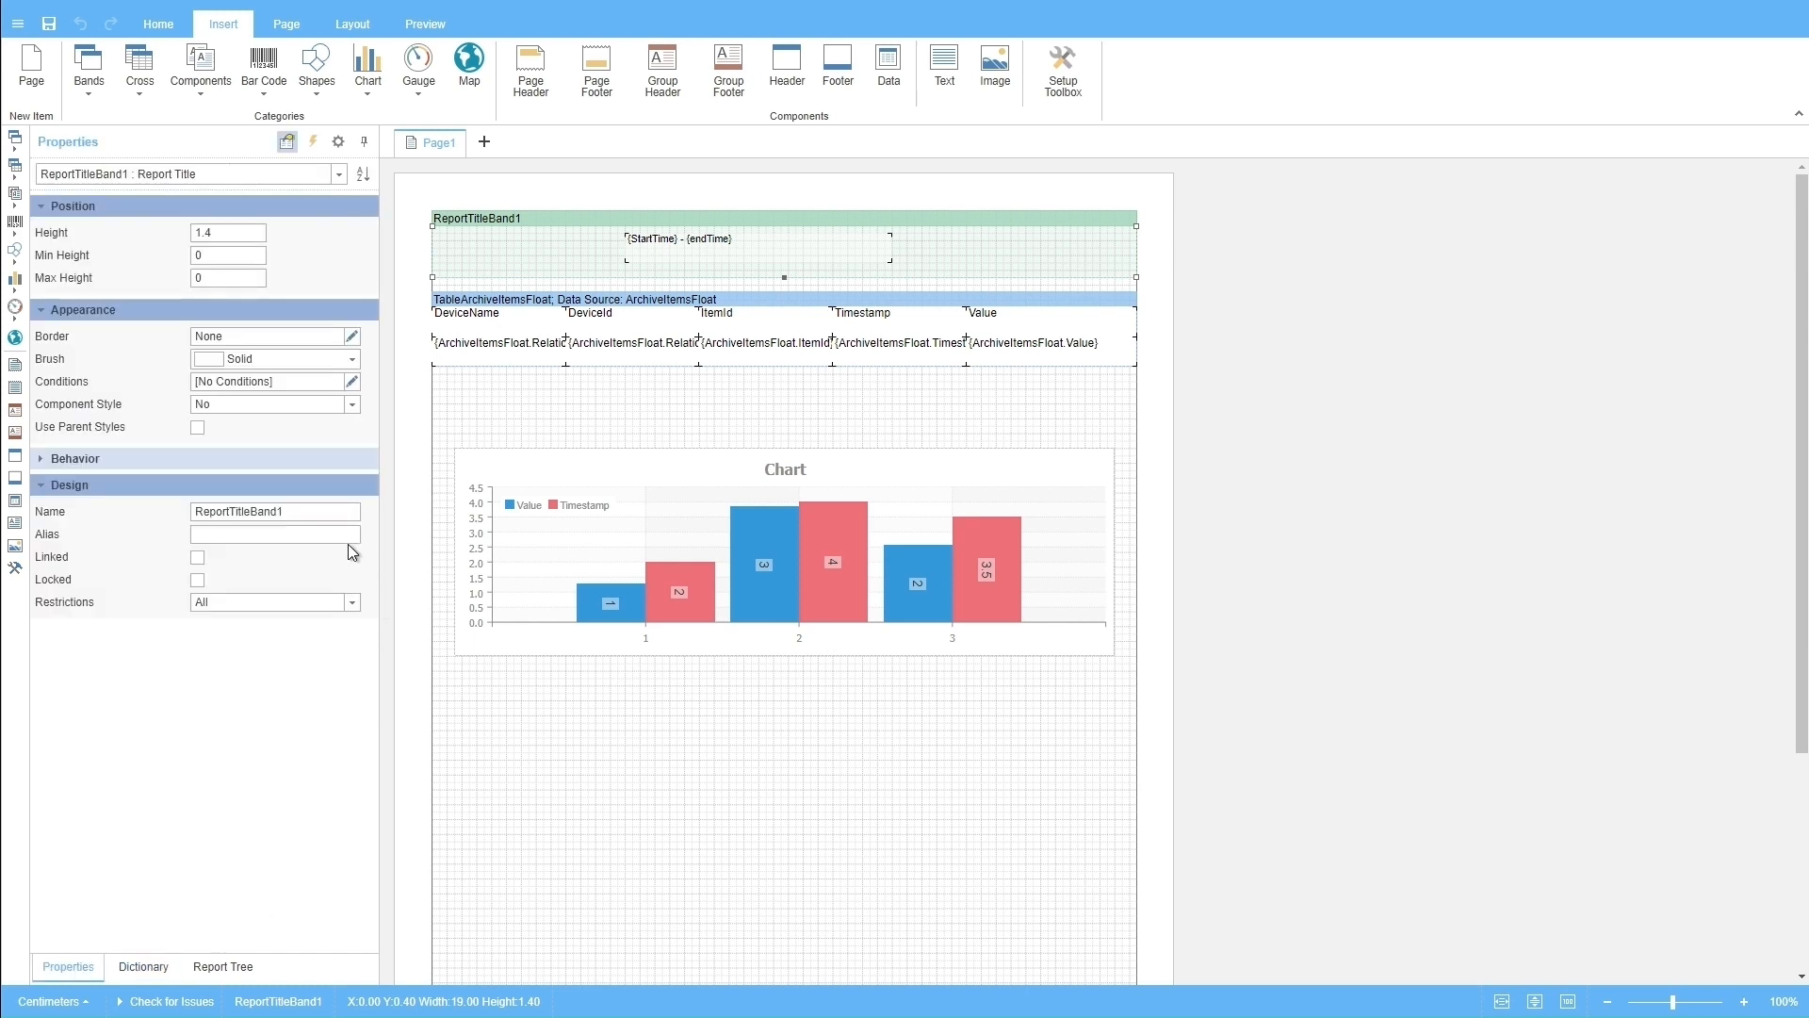
pyautogui.click(324, 510)
pyautogui.write('Title')
pyautogui.press('Return')
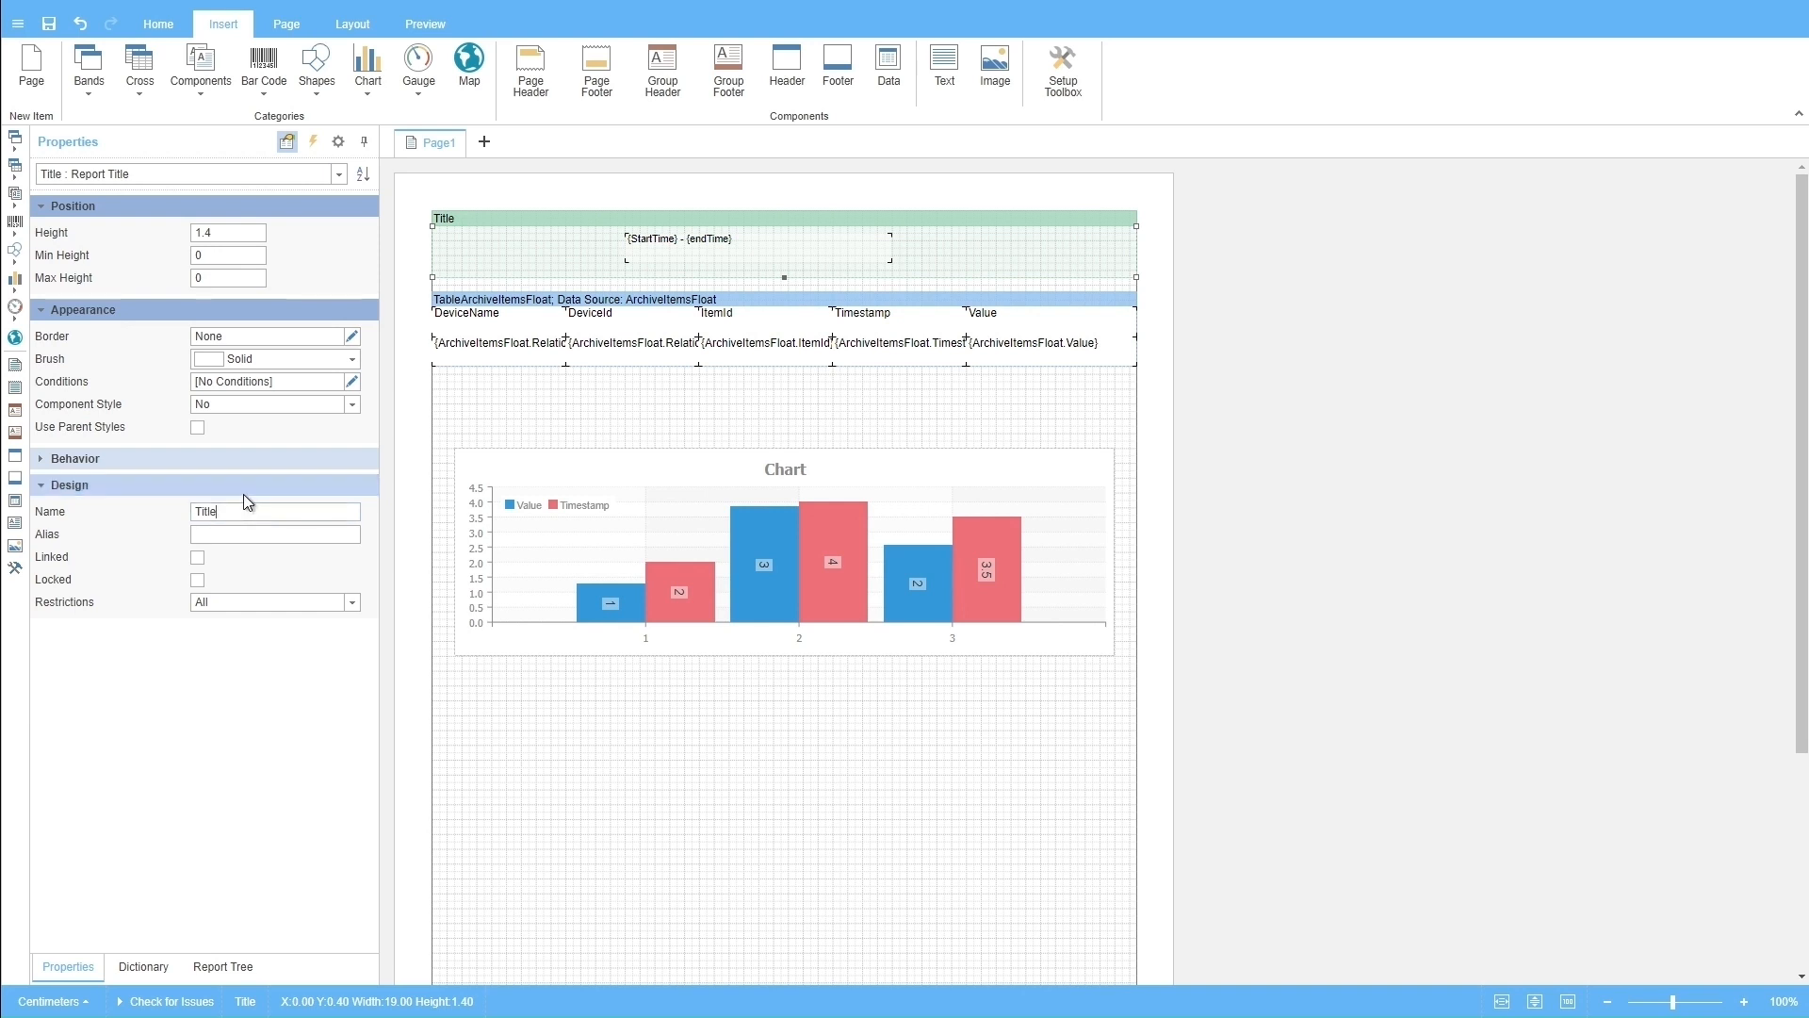
pyautogui.click(81, 95)
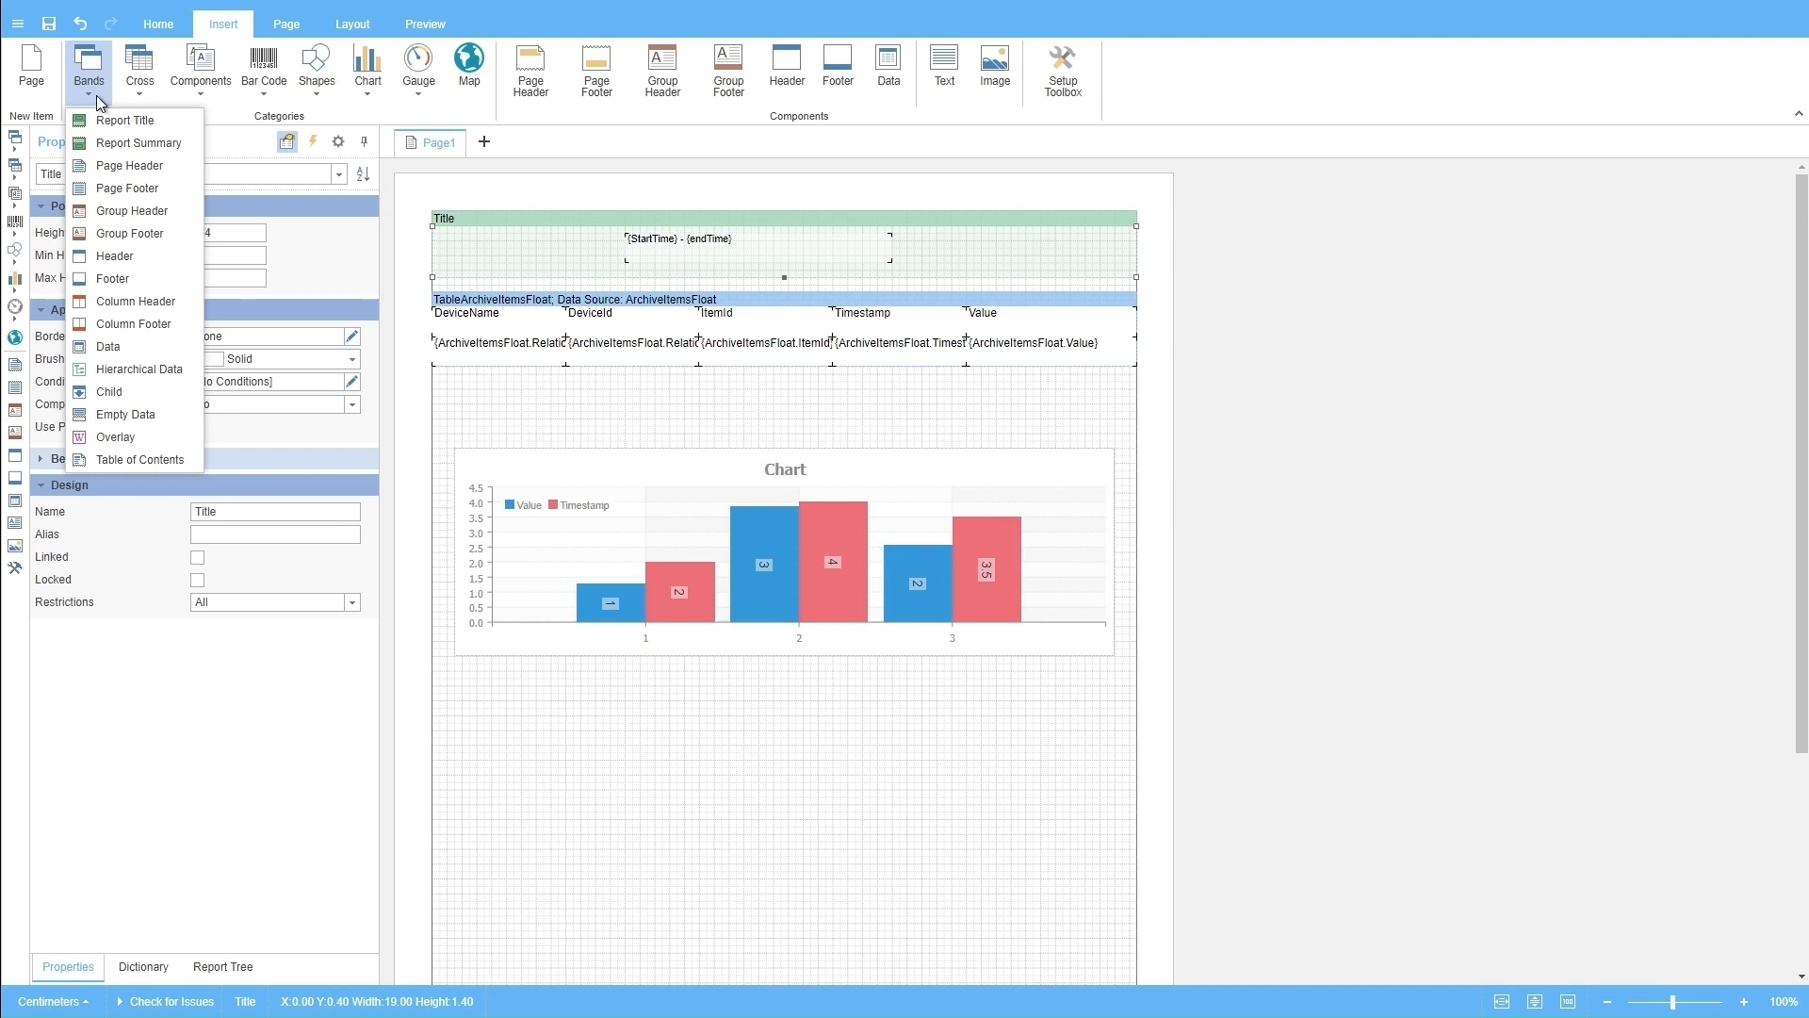
pyautogui.click(138, 92)
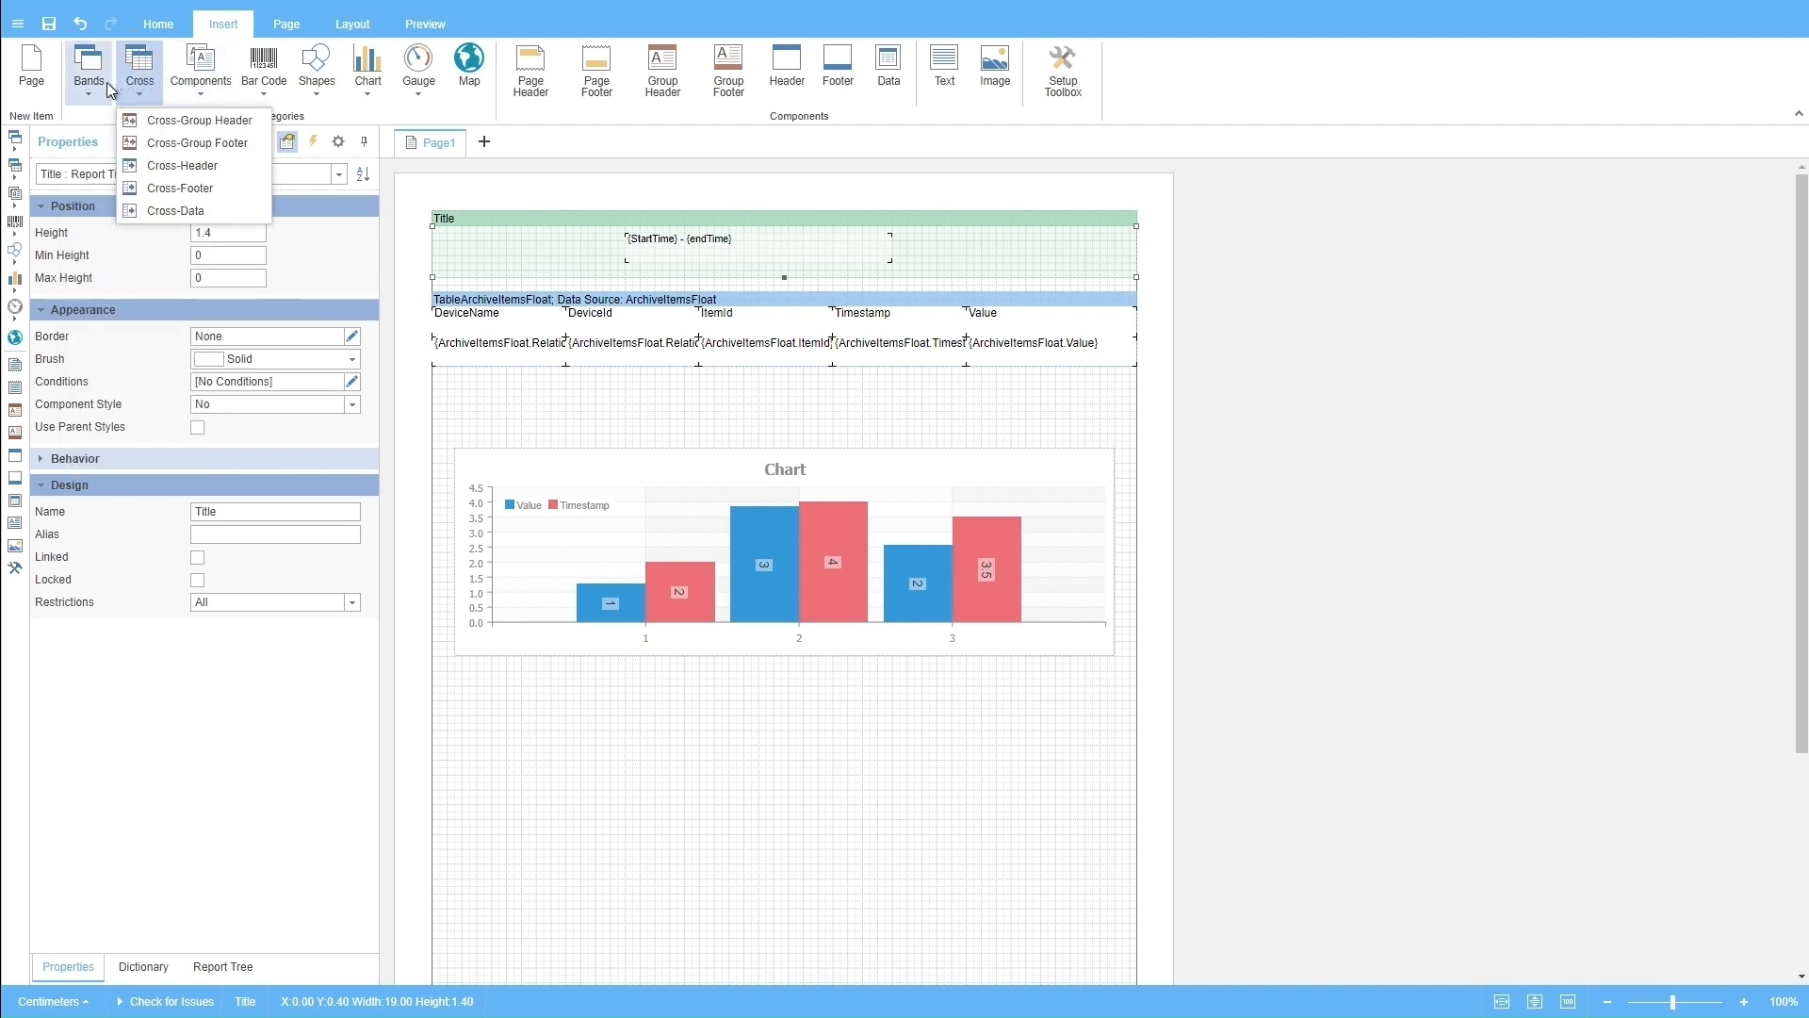
# - Add a data band about 6.2 cm high enclosing the chart below the archive table, with no data source assigned
pyautogui.click(226, 31)
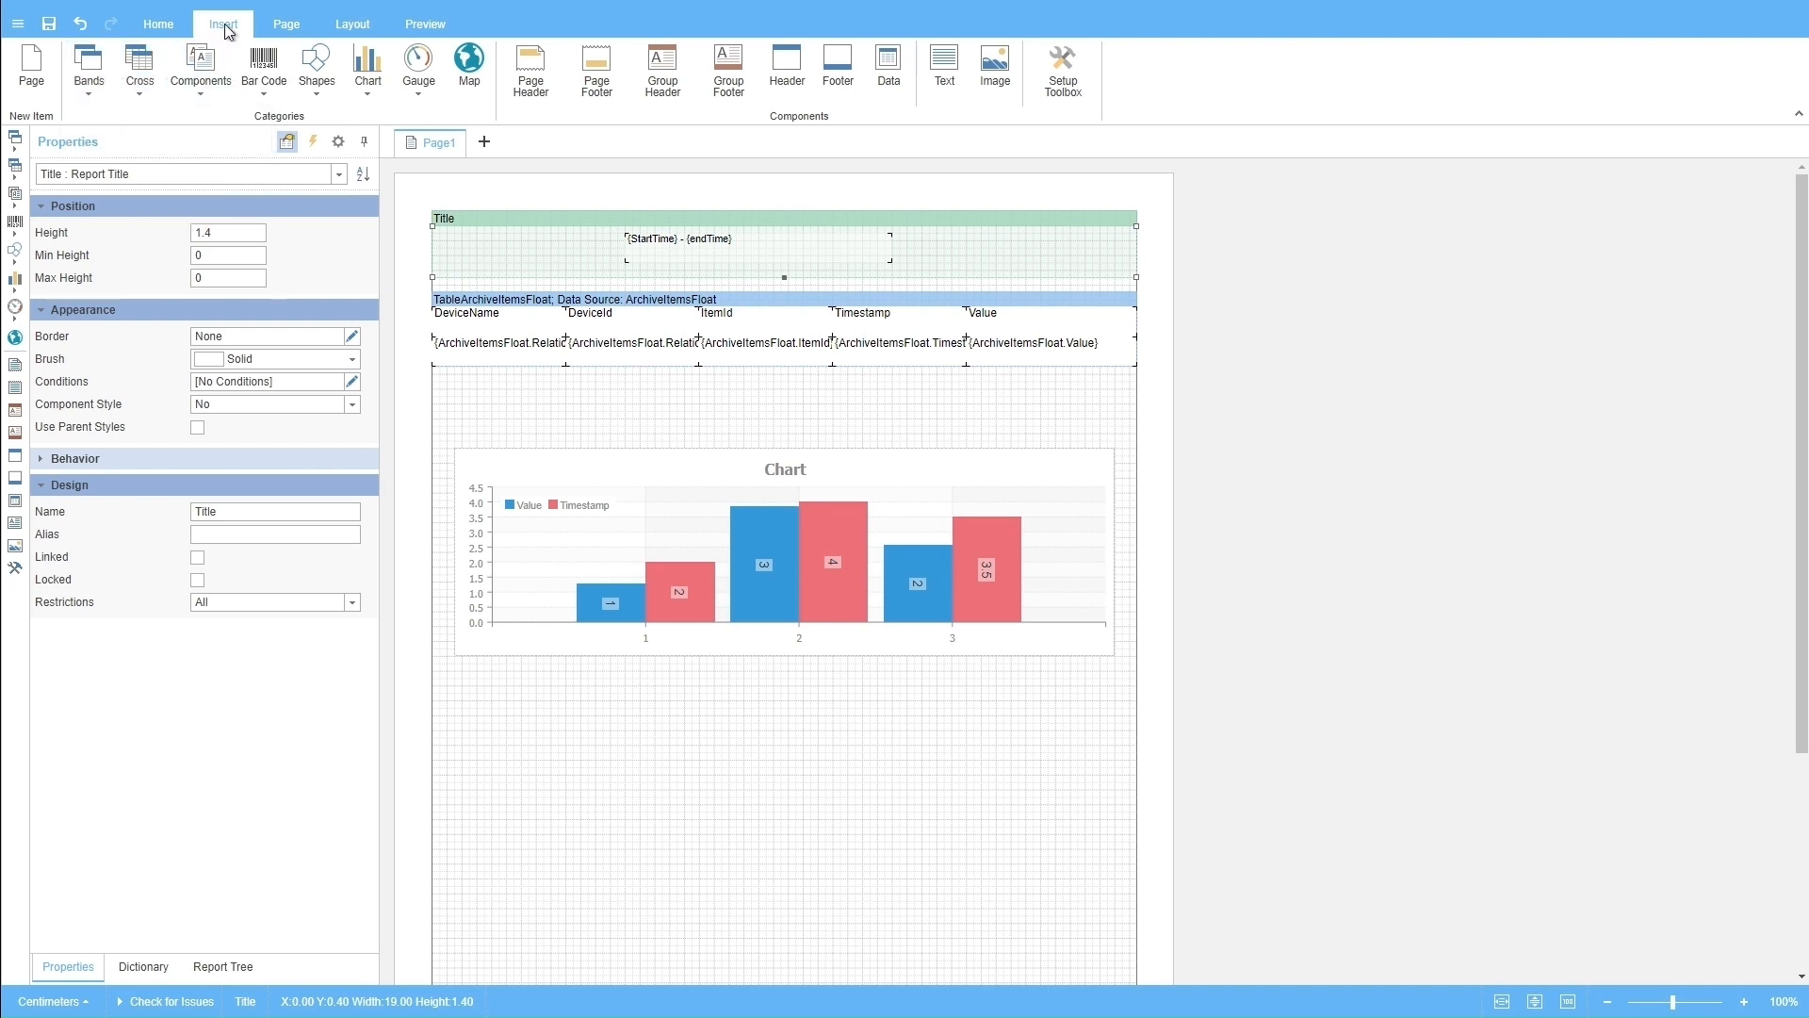
pyautogui.click(93, 88)
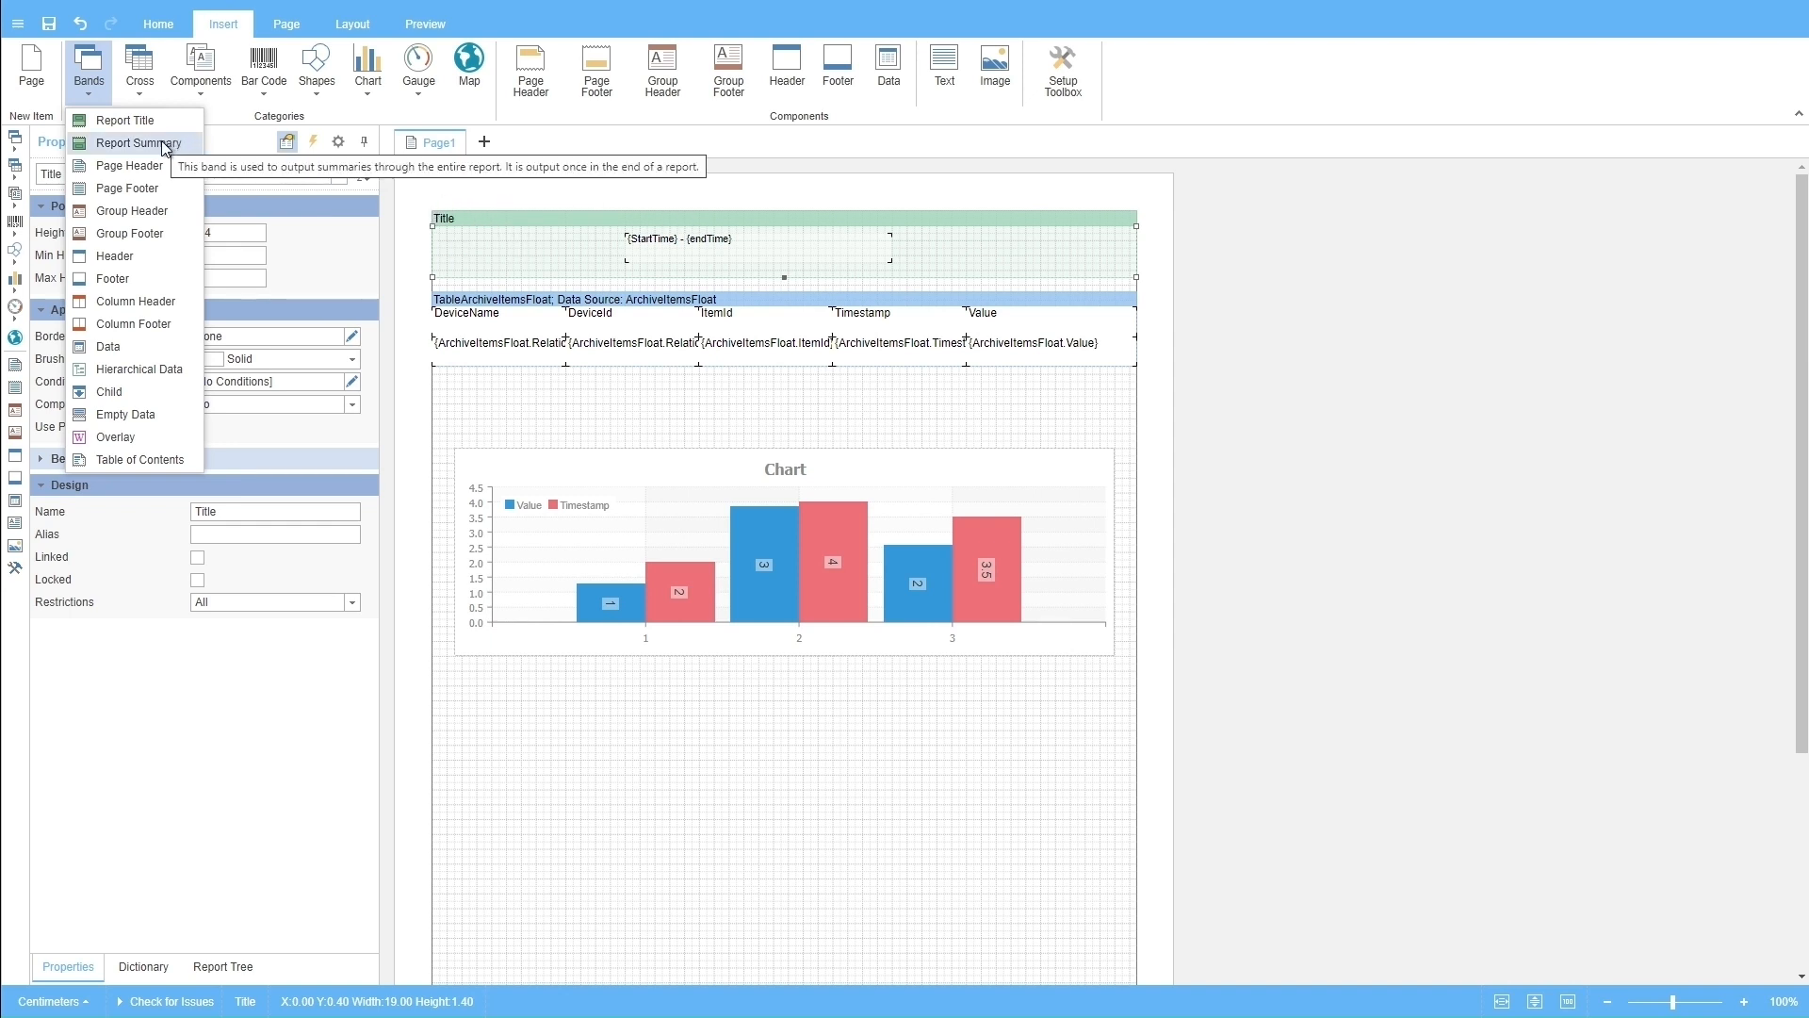
pyautogui.click(133, 339)
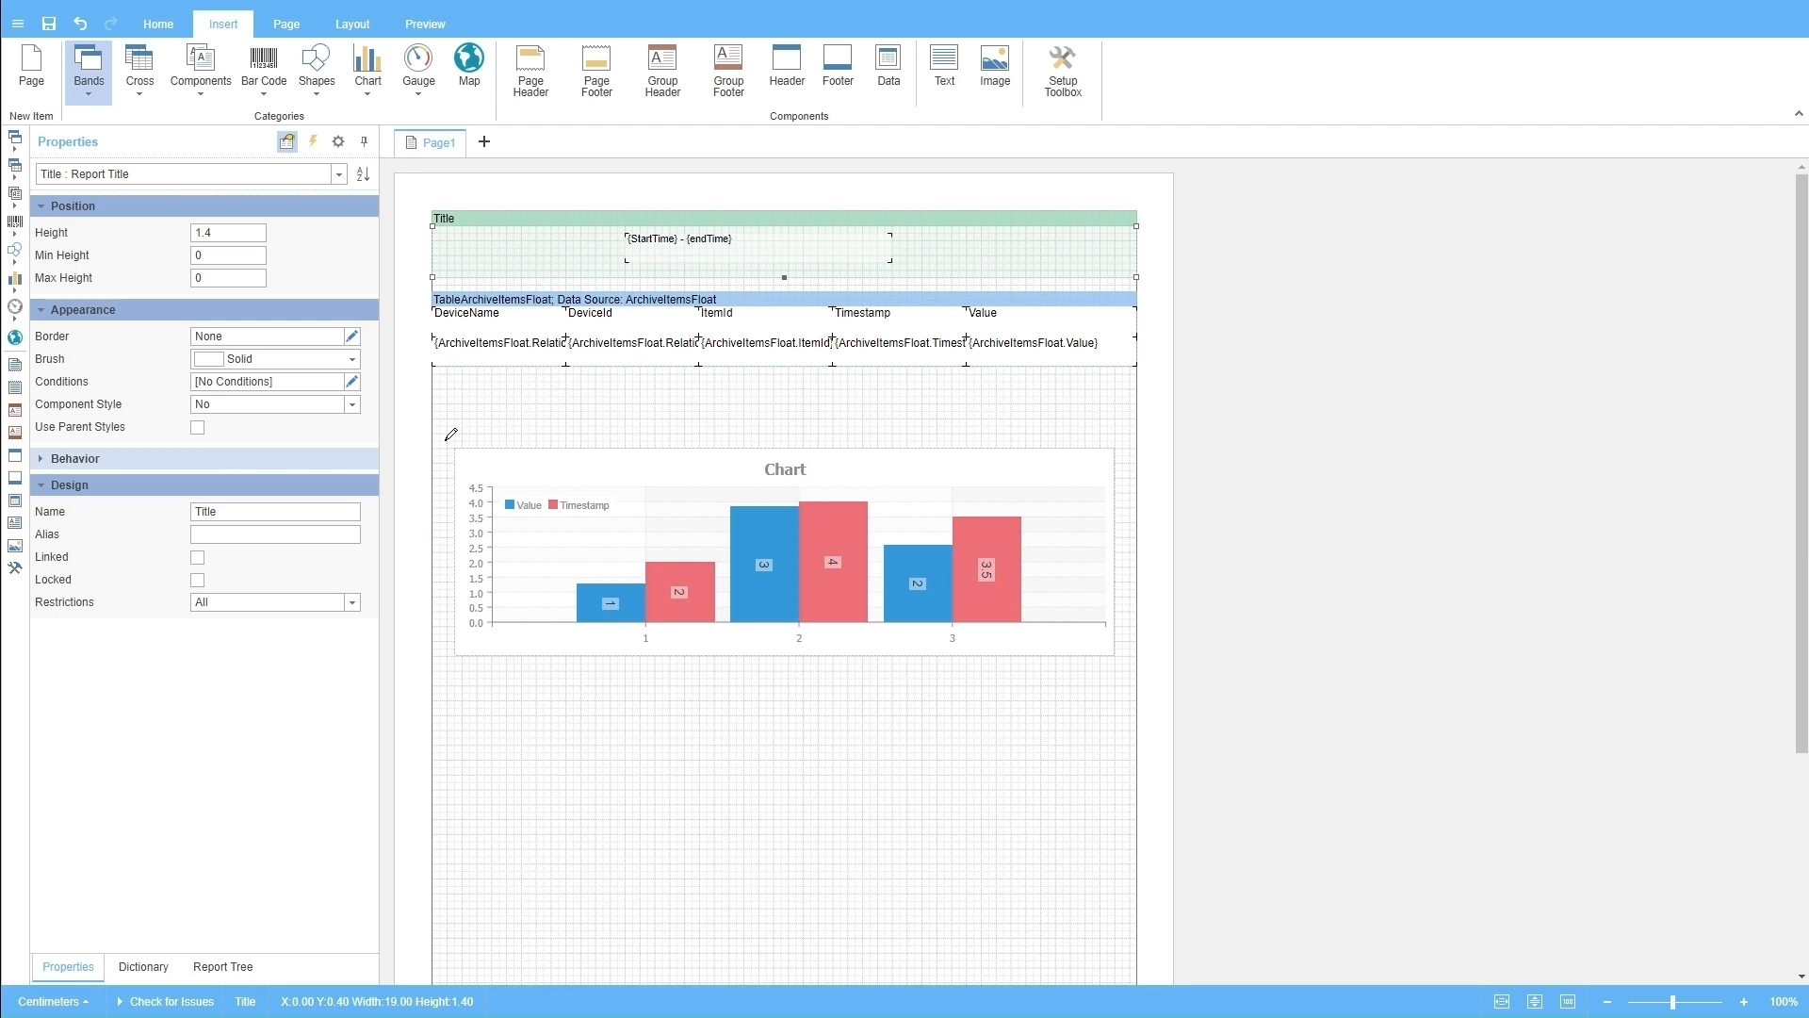
pyautogui.moveTo(448, 440)
pyautogui.mouseDown()
pyautogui.moveTo(1030, 610)
pyautogui.moveTo(1129, 671)
pyautogui.mouseUp()
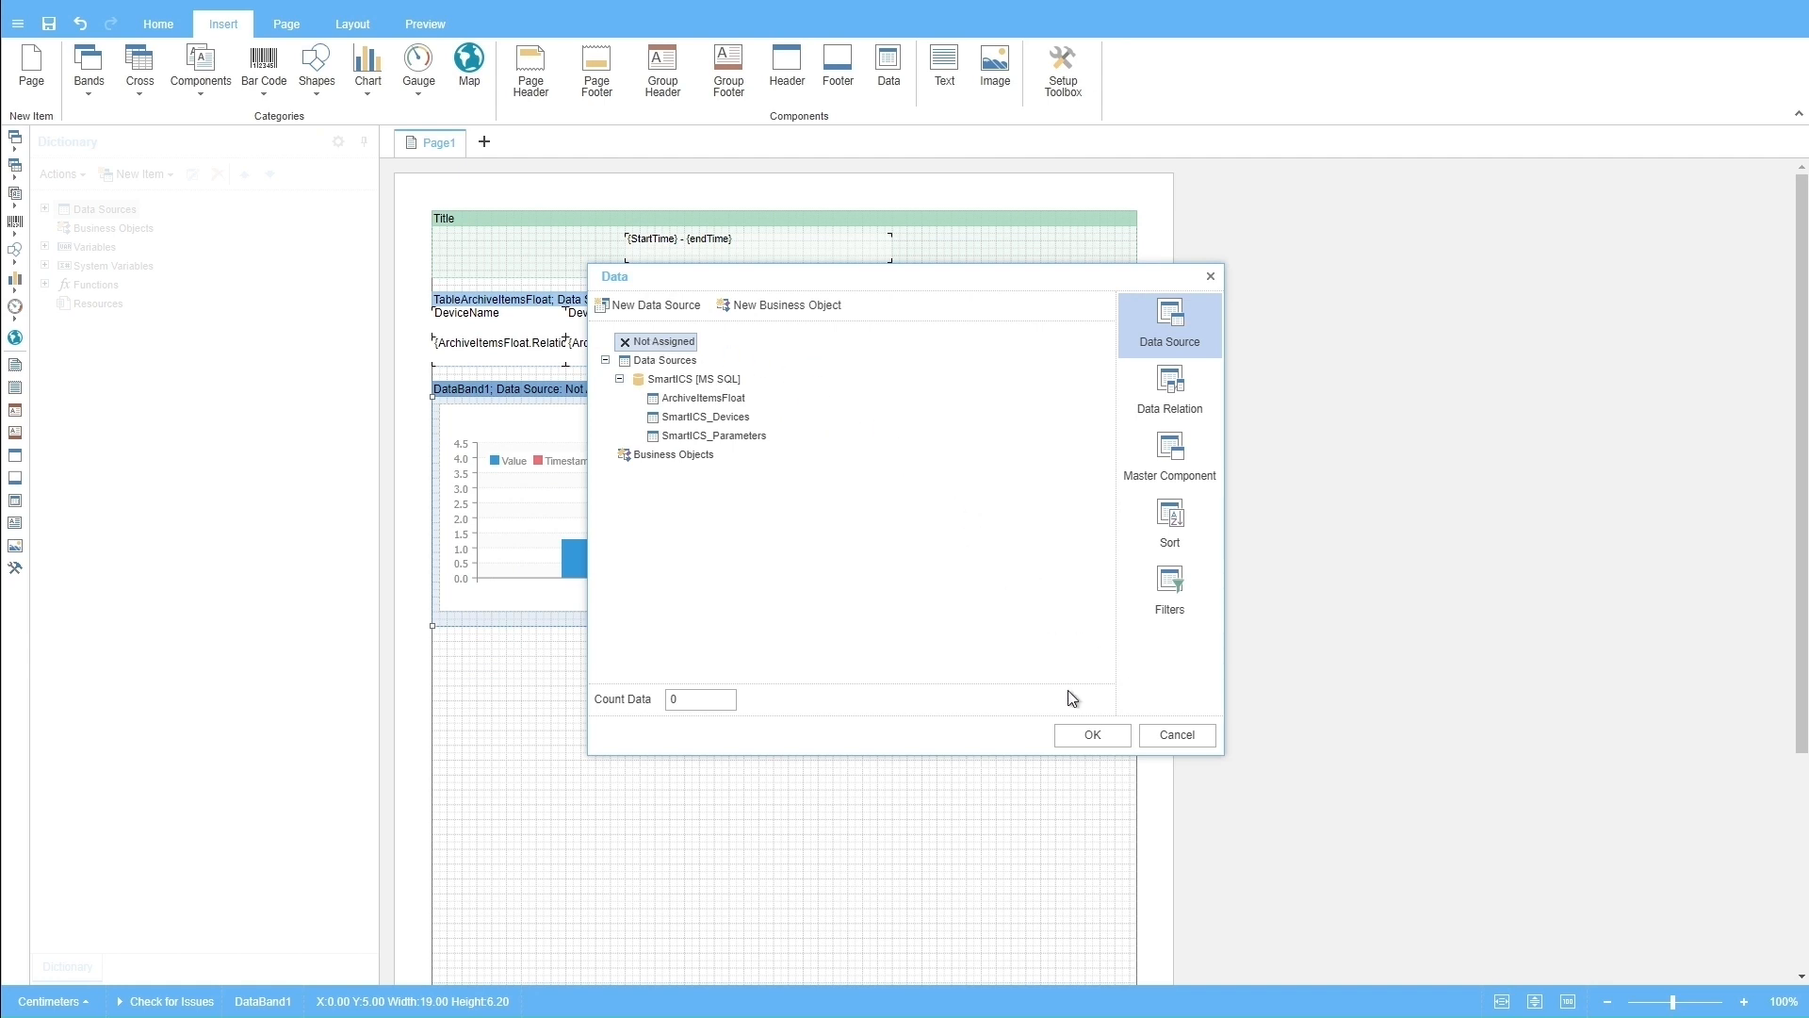
pyautogui.click(1093, 735)
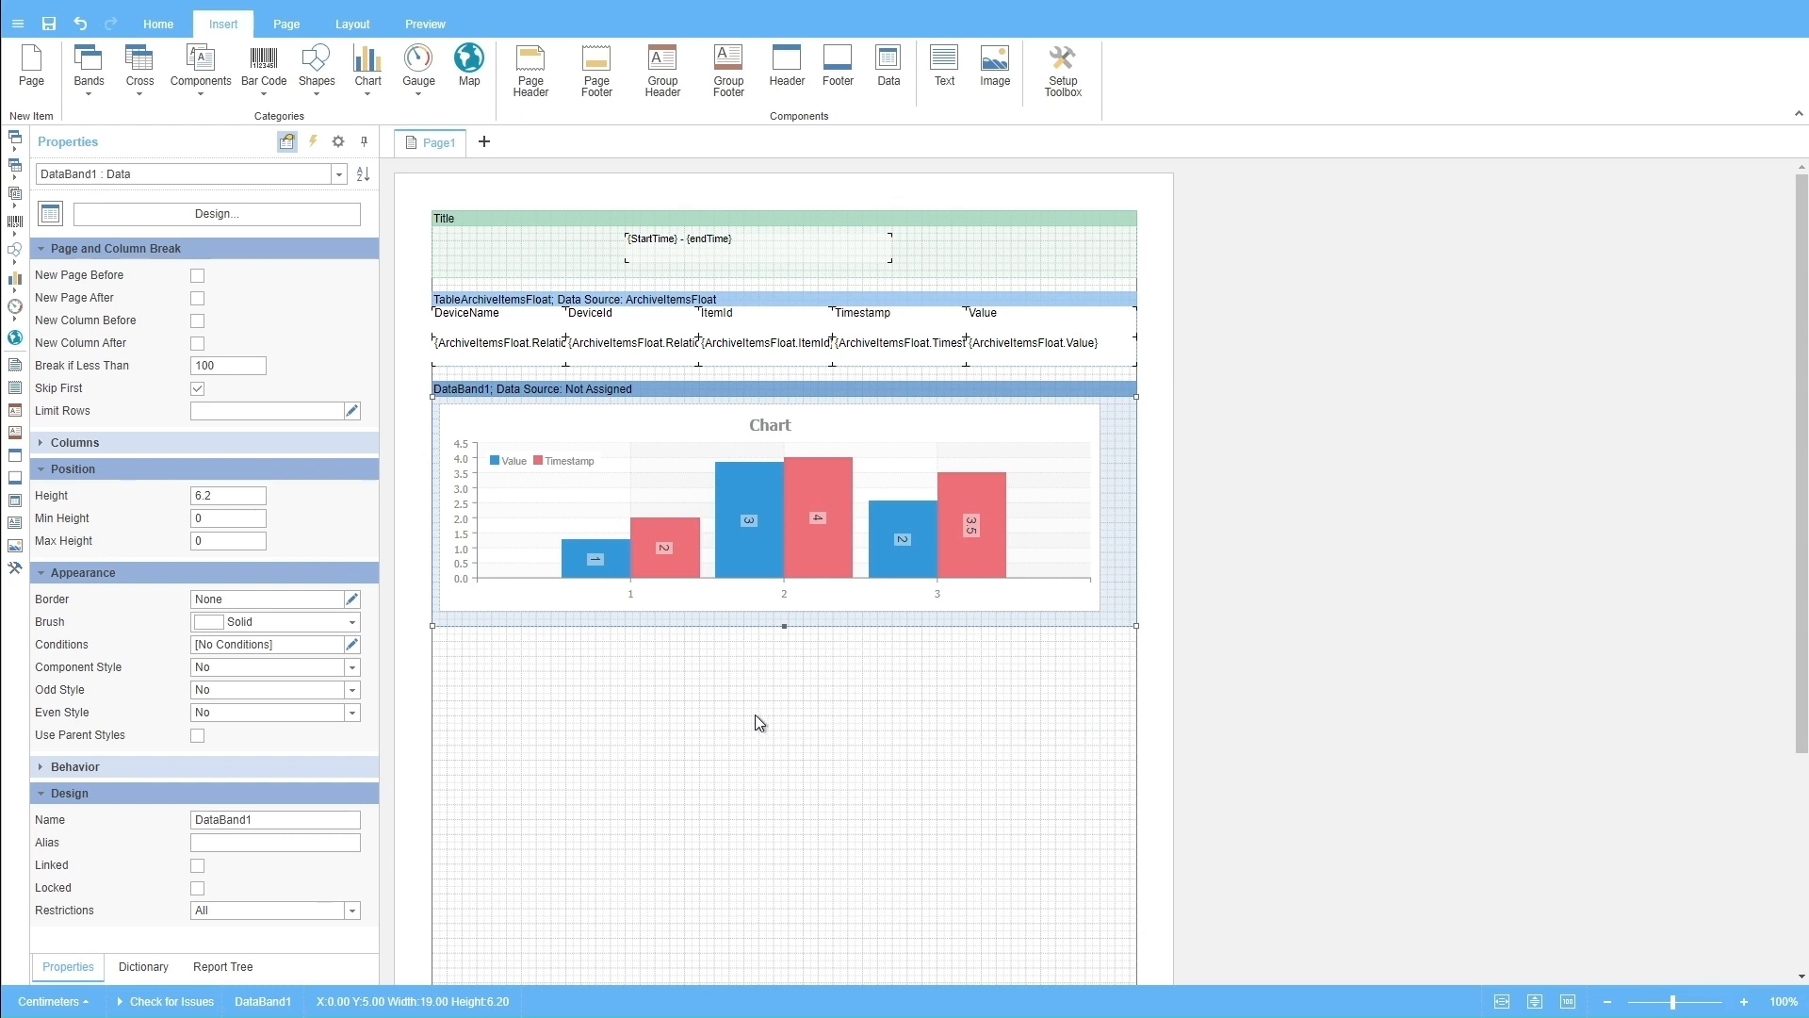
# - Rename the new data band as Chart and save the report template
pyautogui.moveTo(252, 819); pyautogui.dragTo(184, 815)
pyautogui.write('Chart')
pyautogui.click(57, 27)
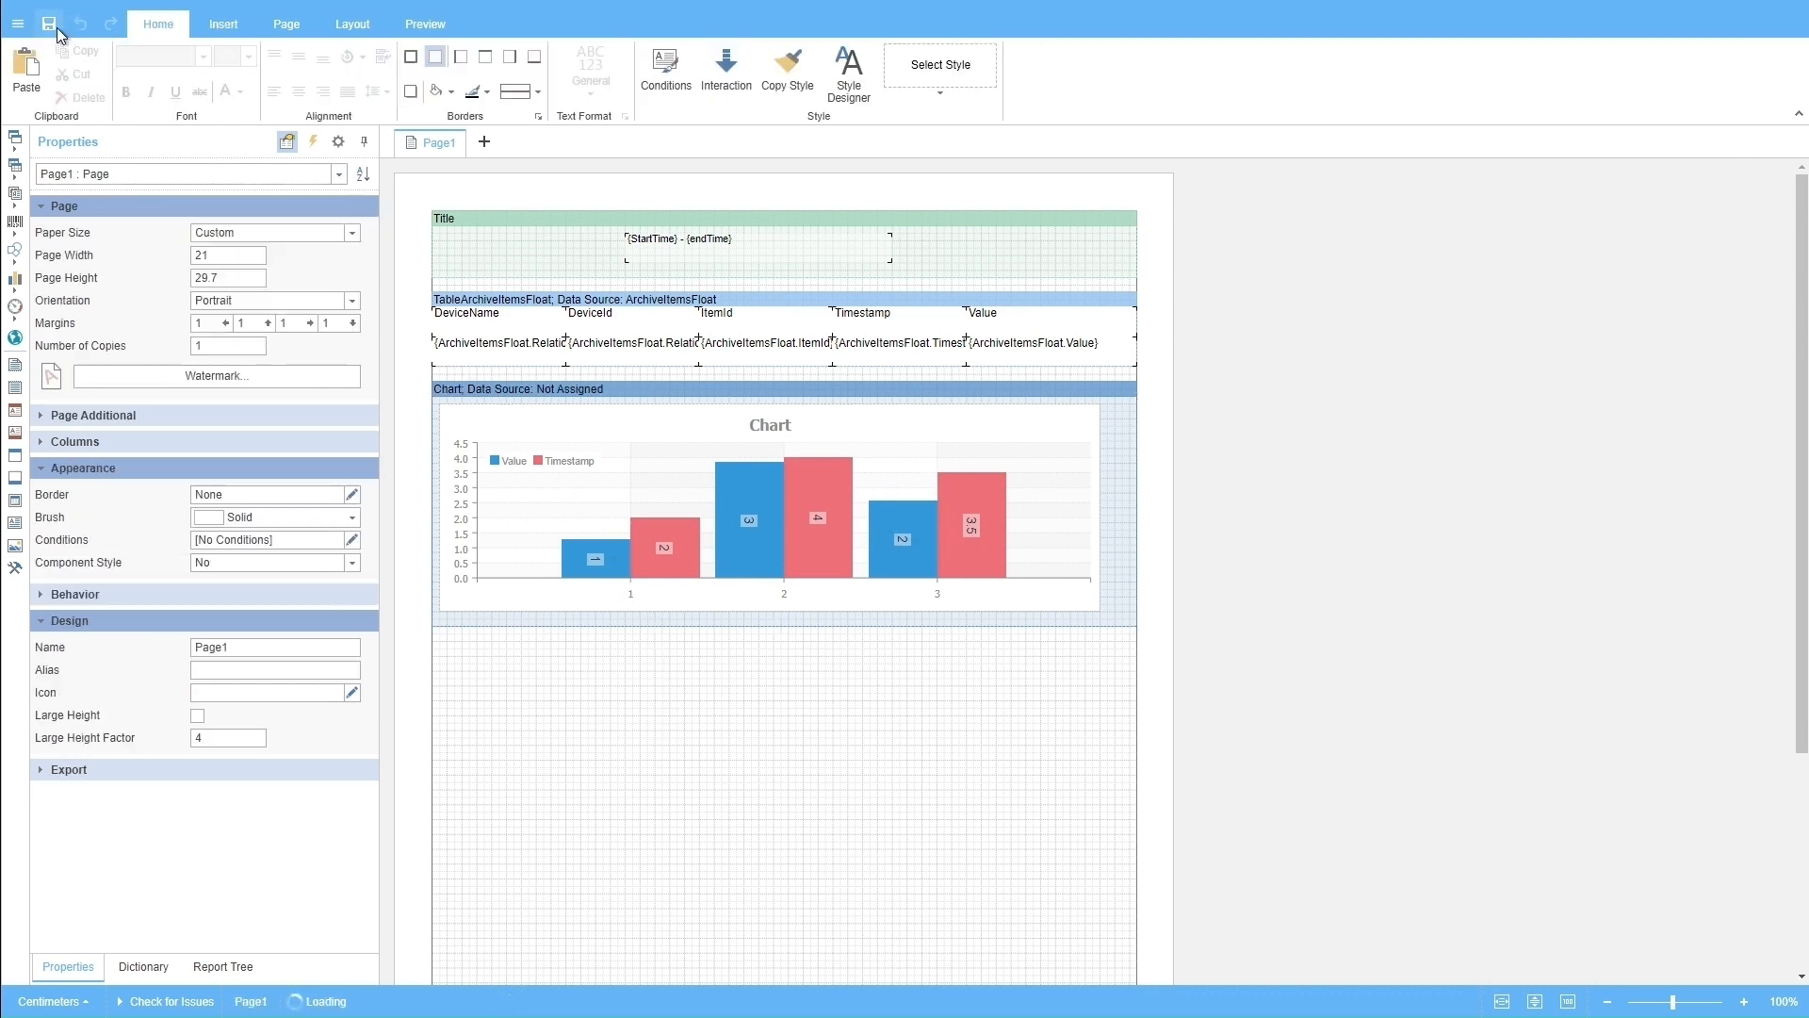
# - Preview the report with the start time set to 06/19/2023 3:29:12 PM
pyautogui.click(422, 26)
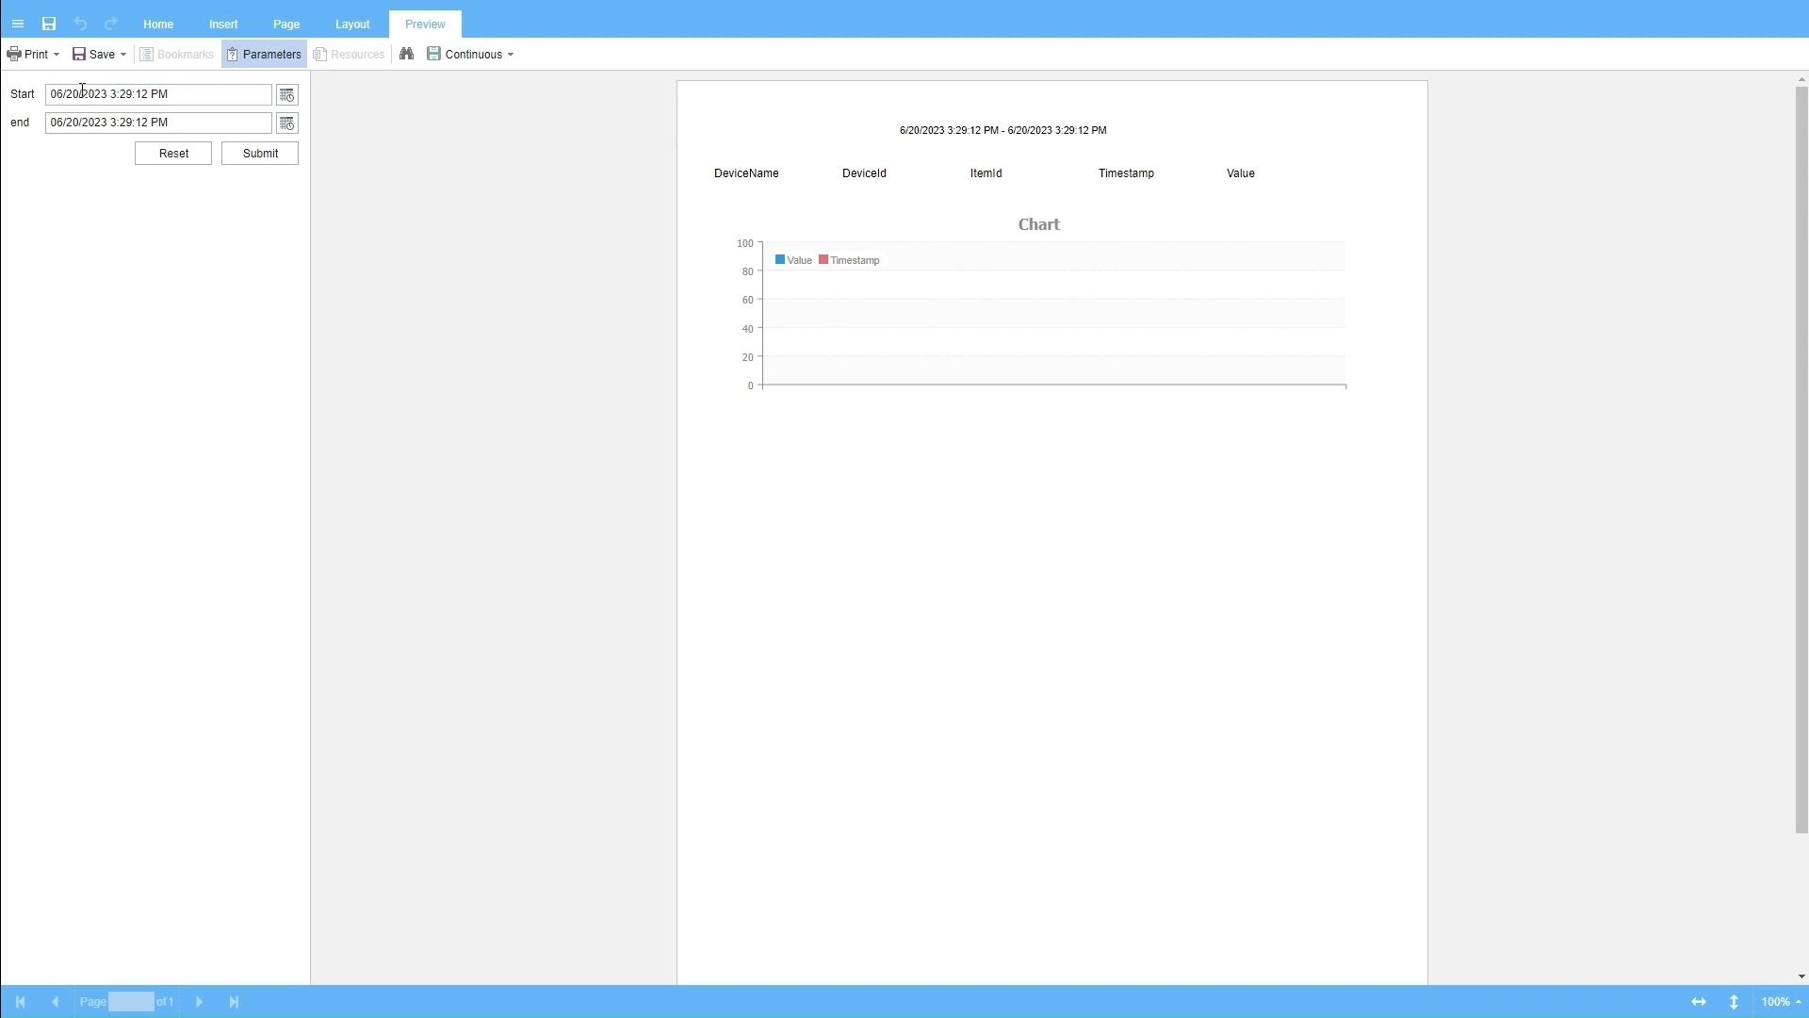
pyautogui.press('BackSpace')
pyautogui.press('BackSpace')
pyautogui.write('19')
pyautogui.click(277, 156)
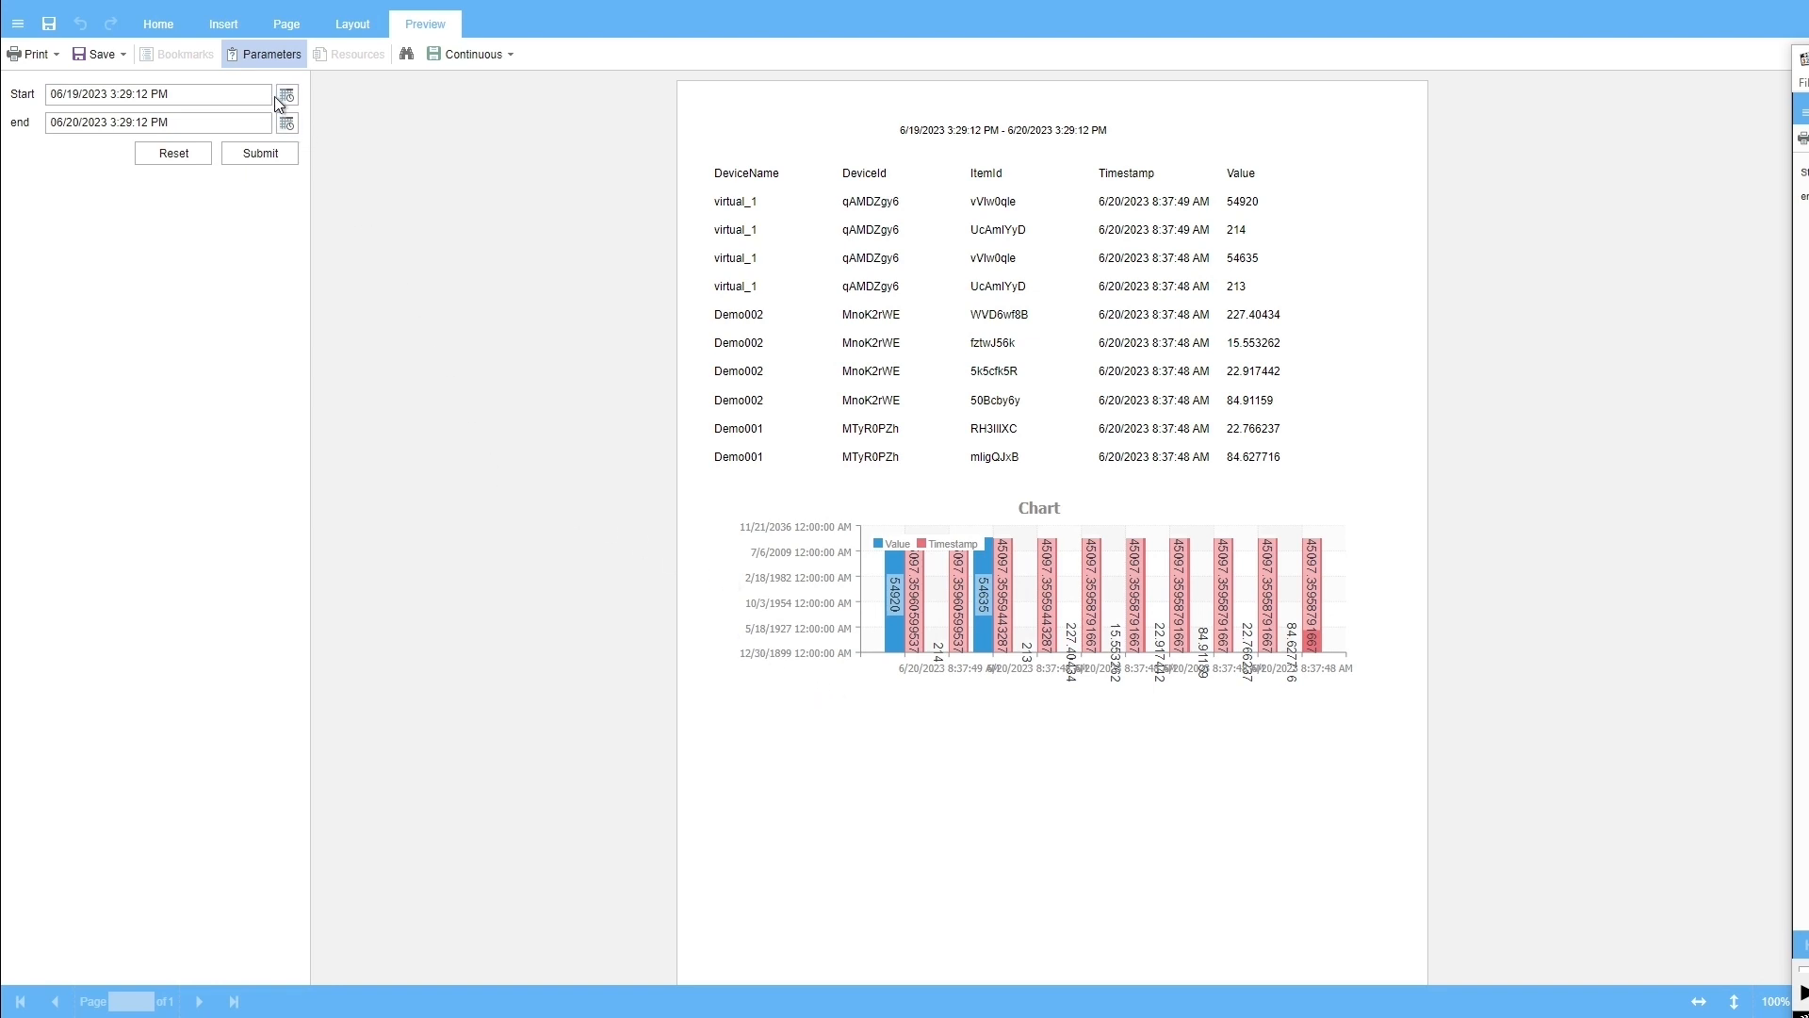
# - Return to the report design and review the query text of the ArchiveItemsFloat data source without changing it
pyautogui.click(159, 24)
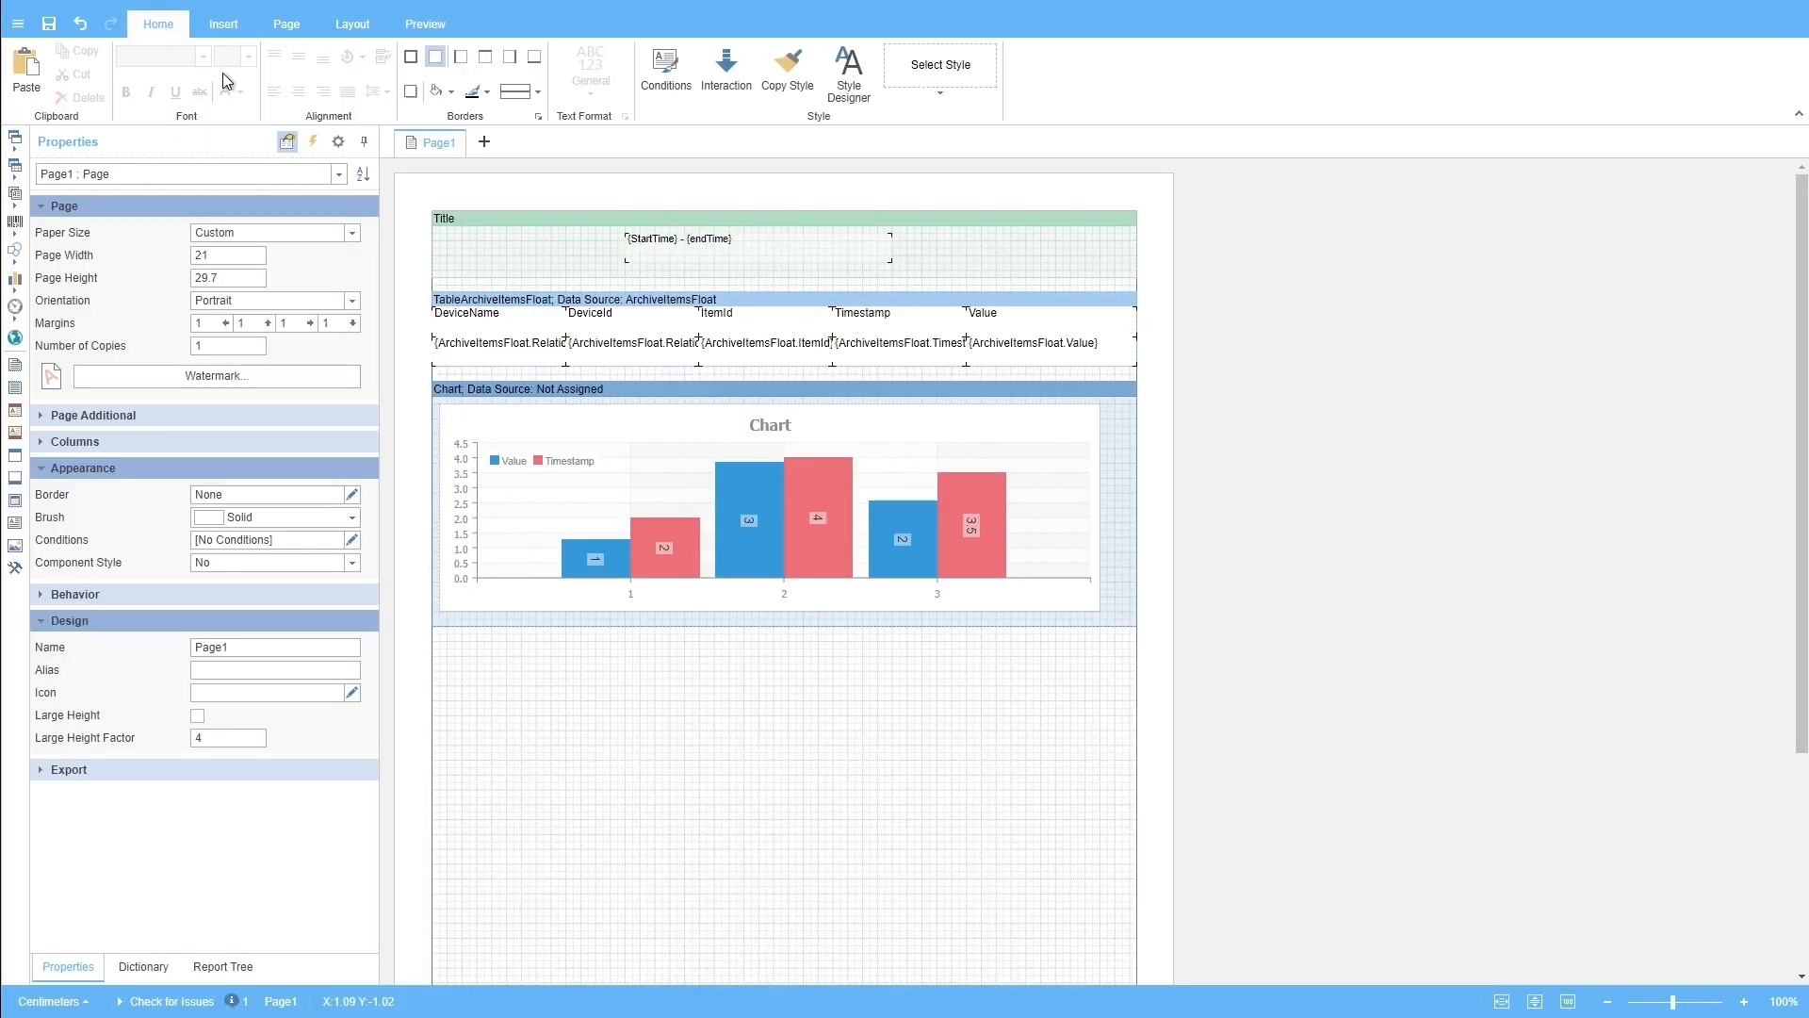
pyautogui.click(143, 966)
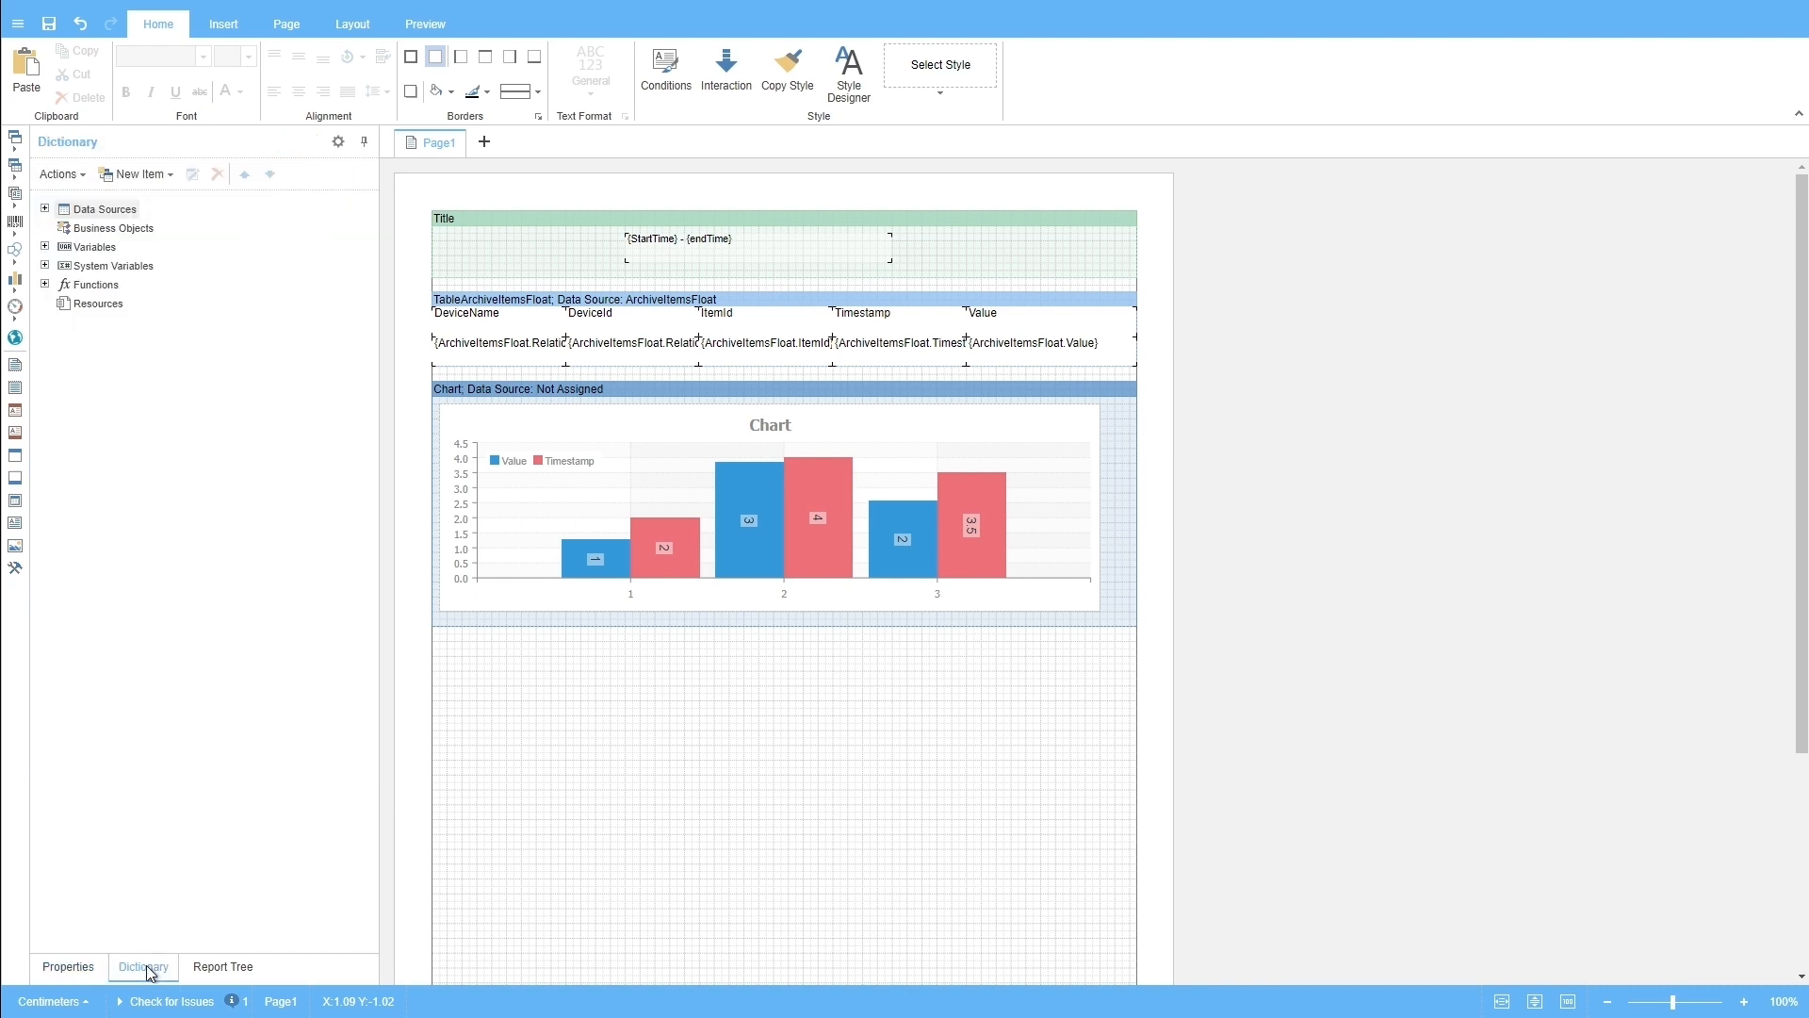
pyautogui.click(45, 209)
pyautogui.click(59, 228)
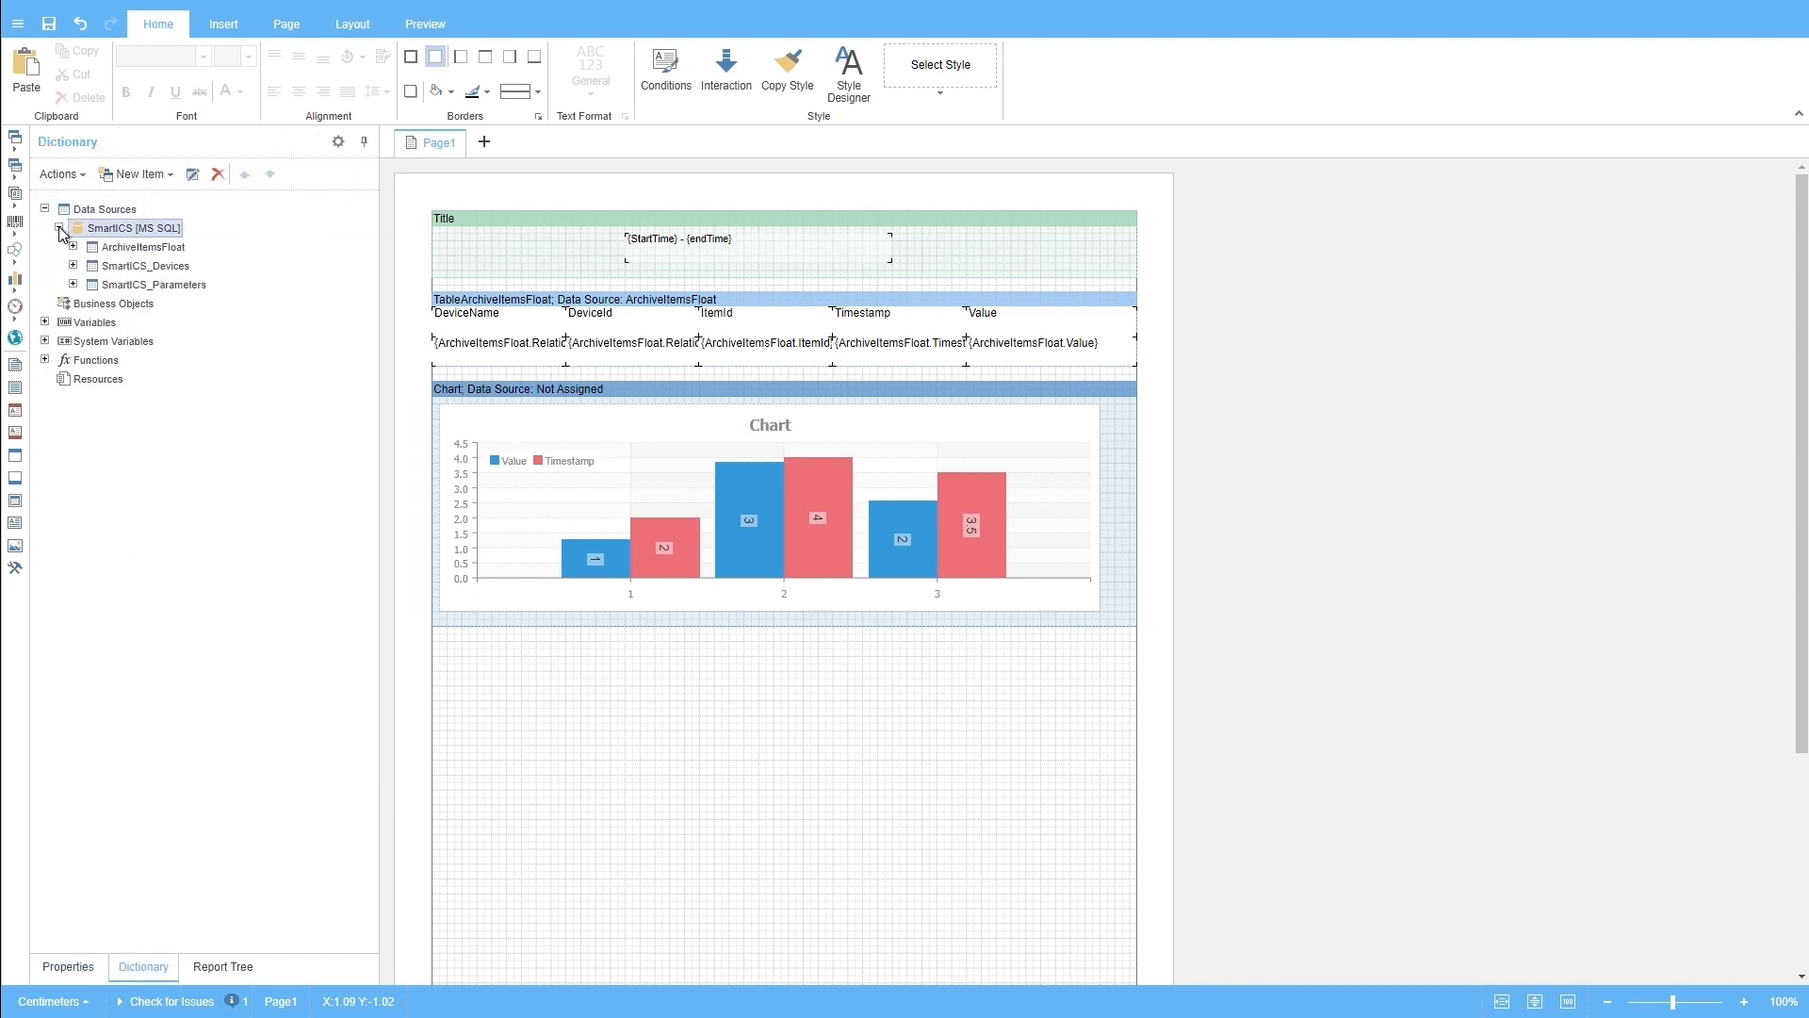
pyautogui.click(125, 251)
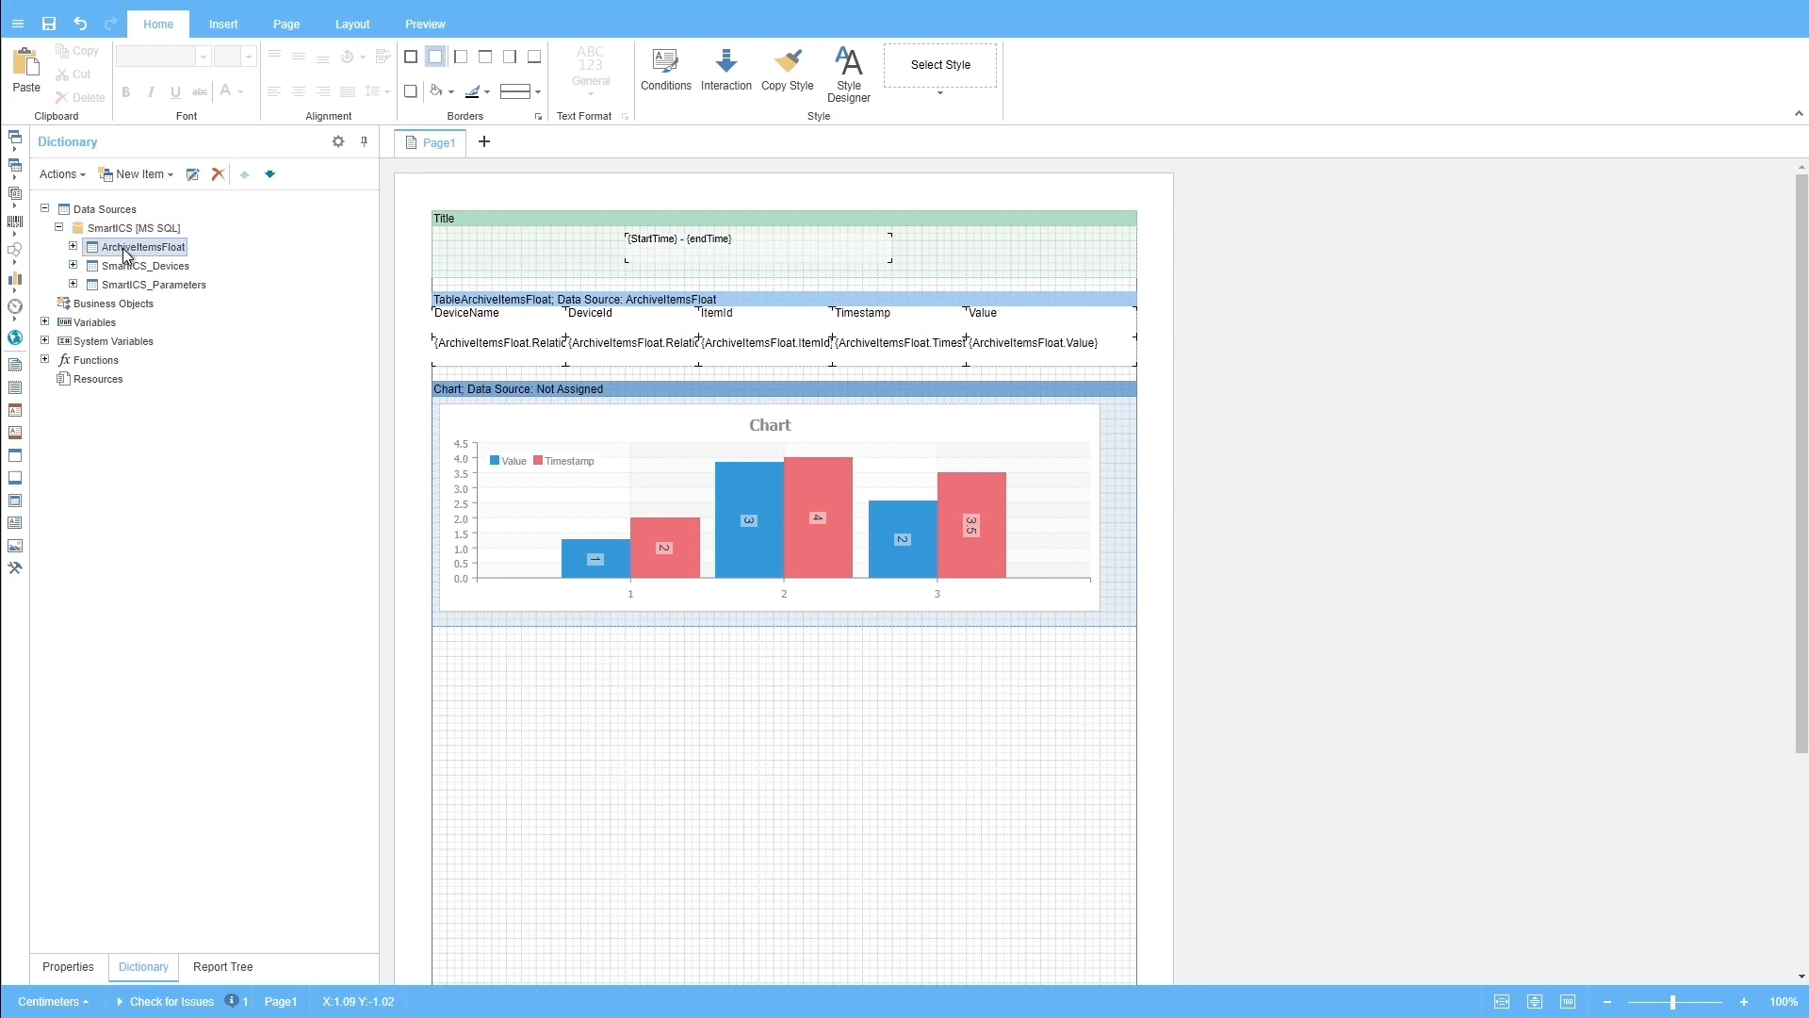
pyautogui.doubleClick(124, 249)
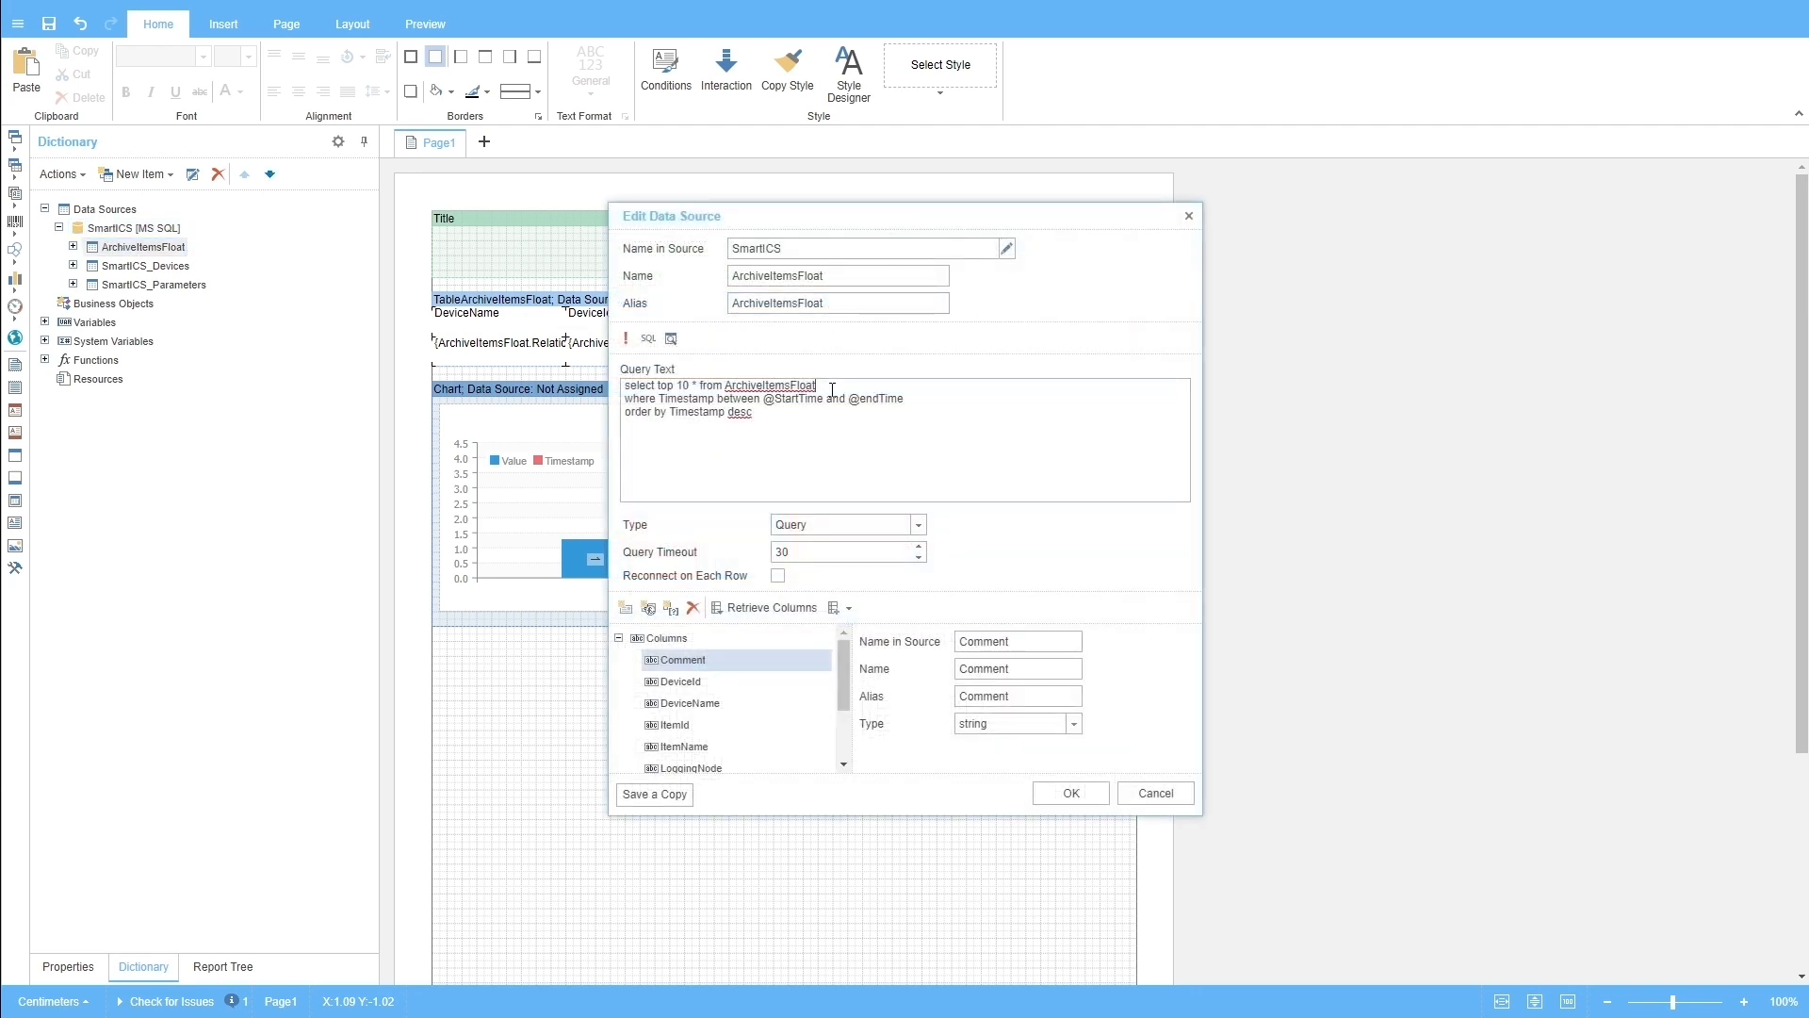
pyautogui.moveTo(832, 389); pyautogui.dragTo(677, 387)
pyautogui.moveTo(921, 404); pyautogui.dragTo(710, 416)
pyautogui.click(842, 436)
pyautogui.click(1189, 217)
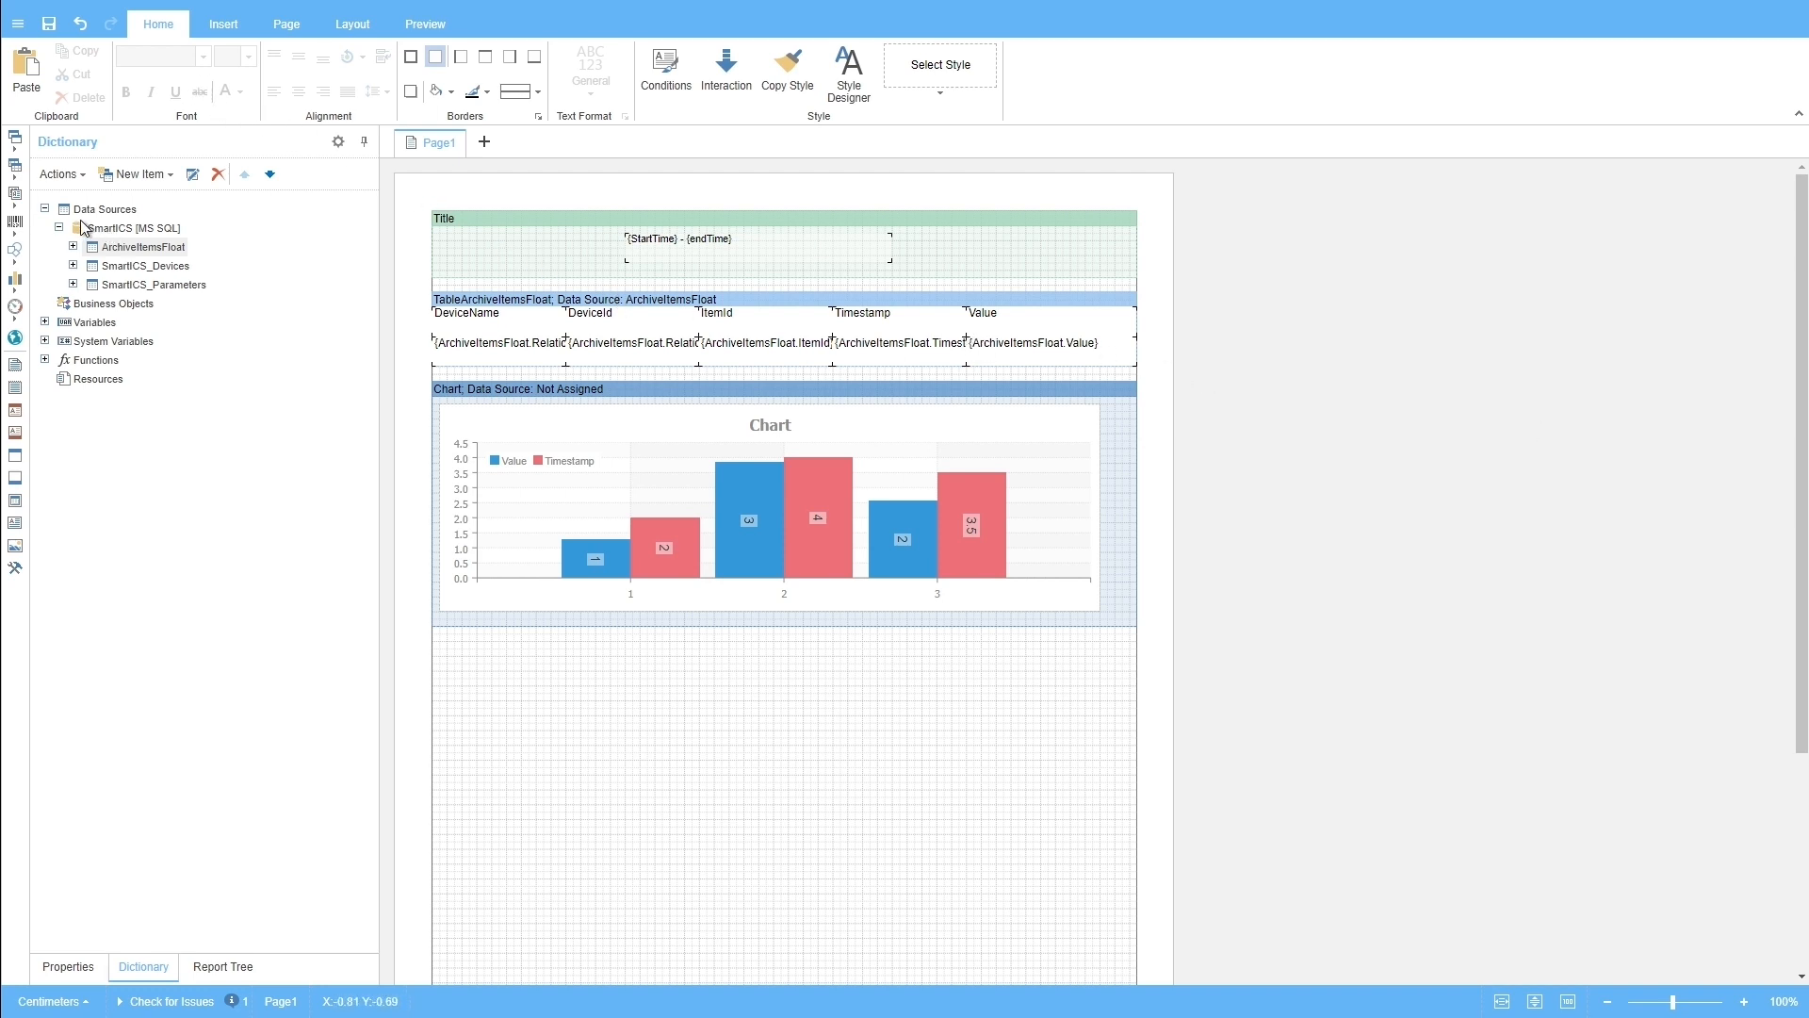
# - Examine the filter and result options for a new data source derived from ArchiveItemsFloat, and discard it
pyautogui.click(44, 209)
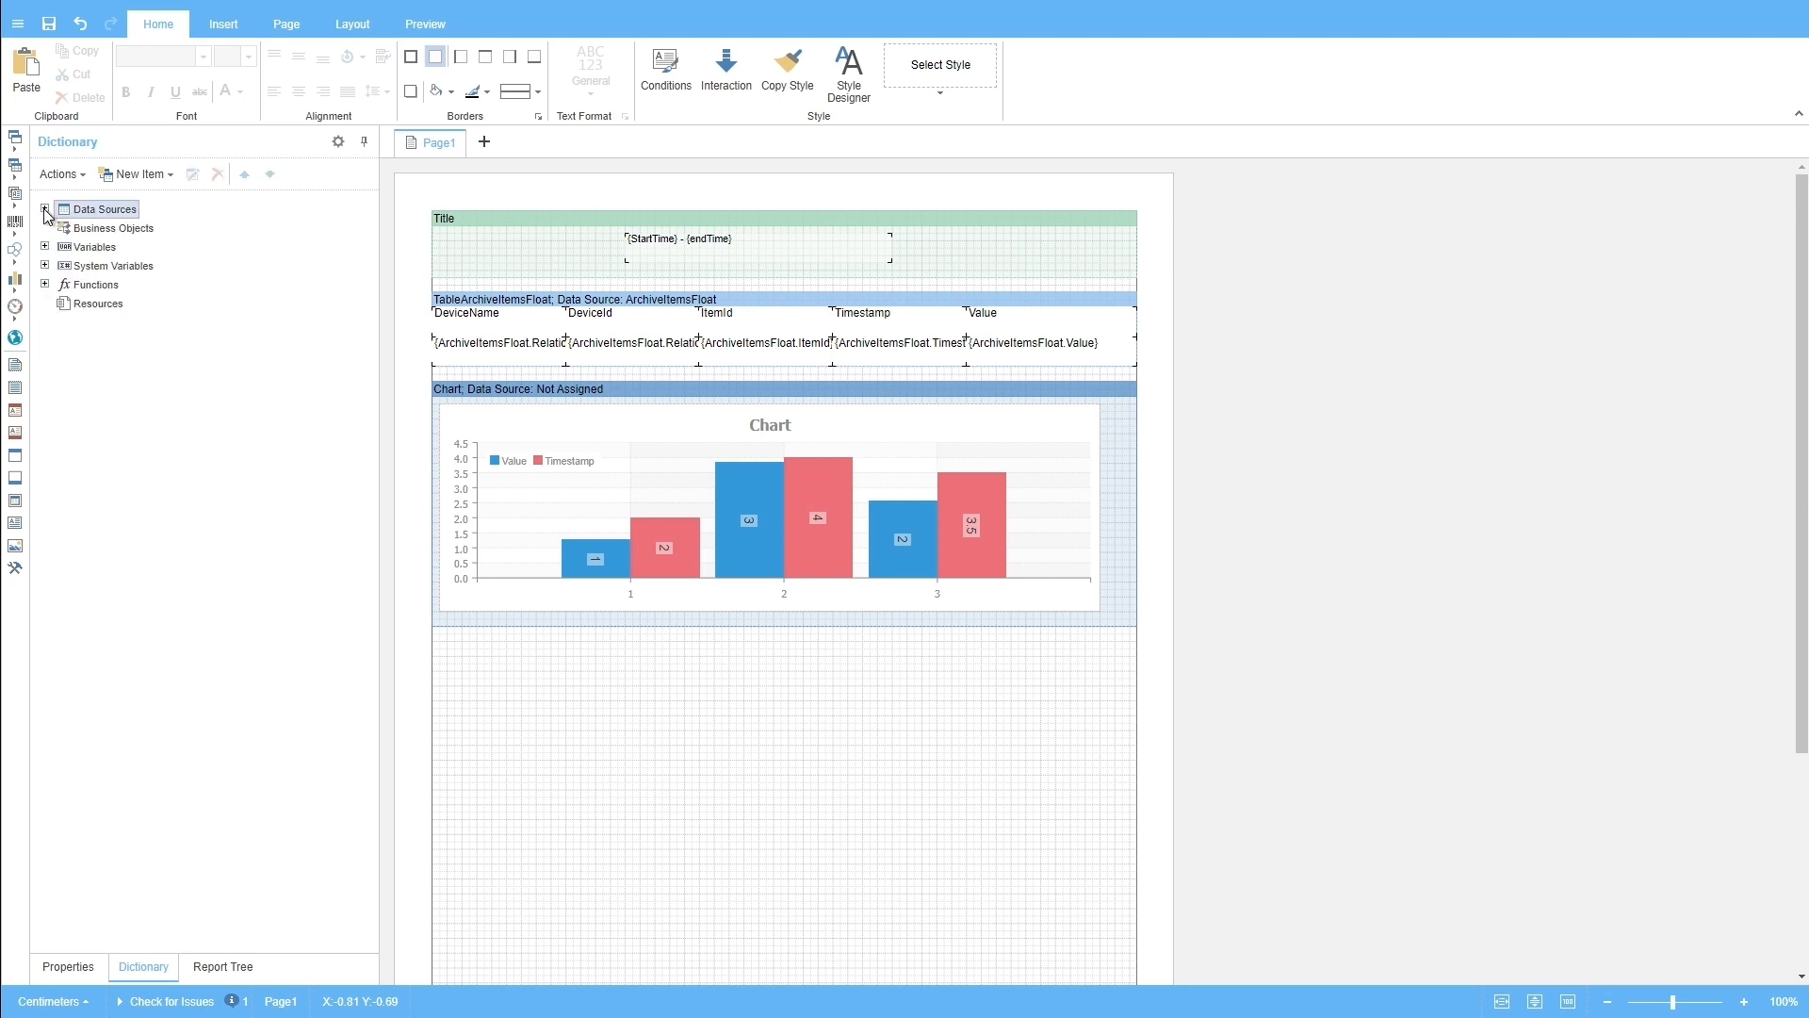
pyautogui.click(169, 179)
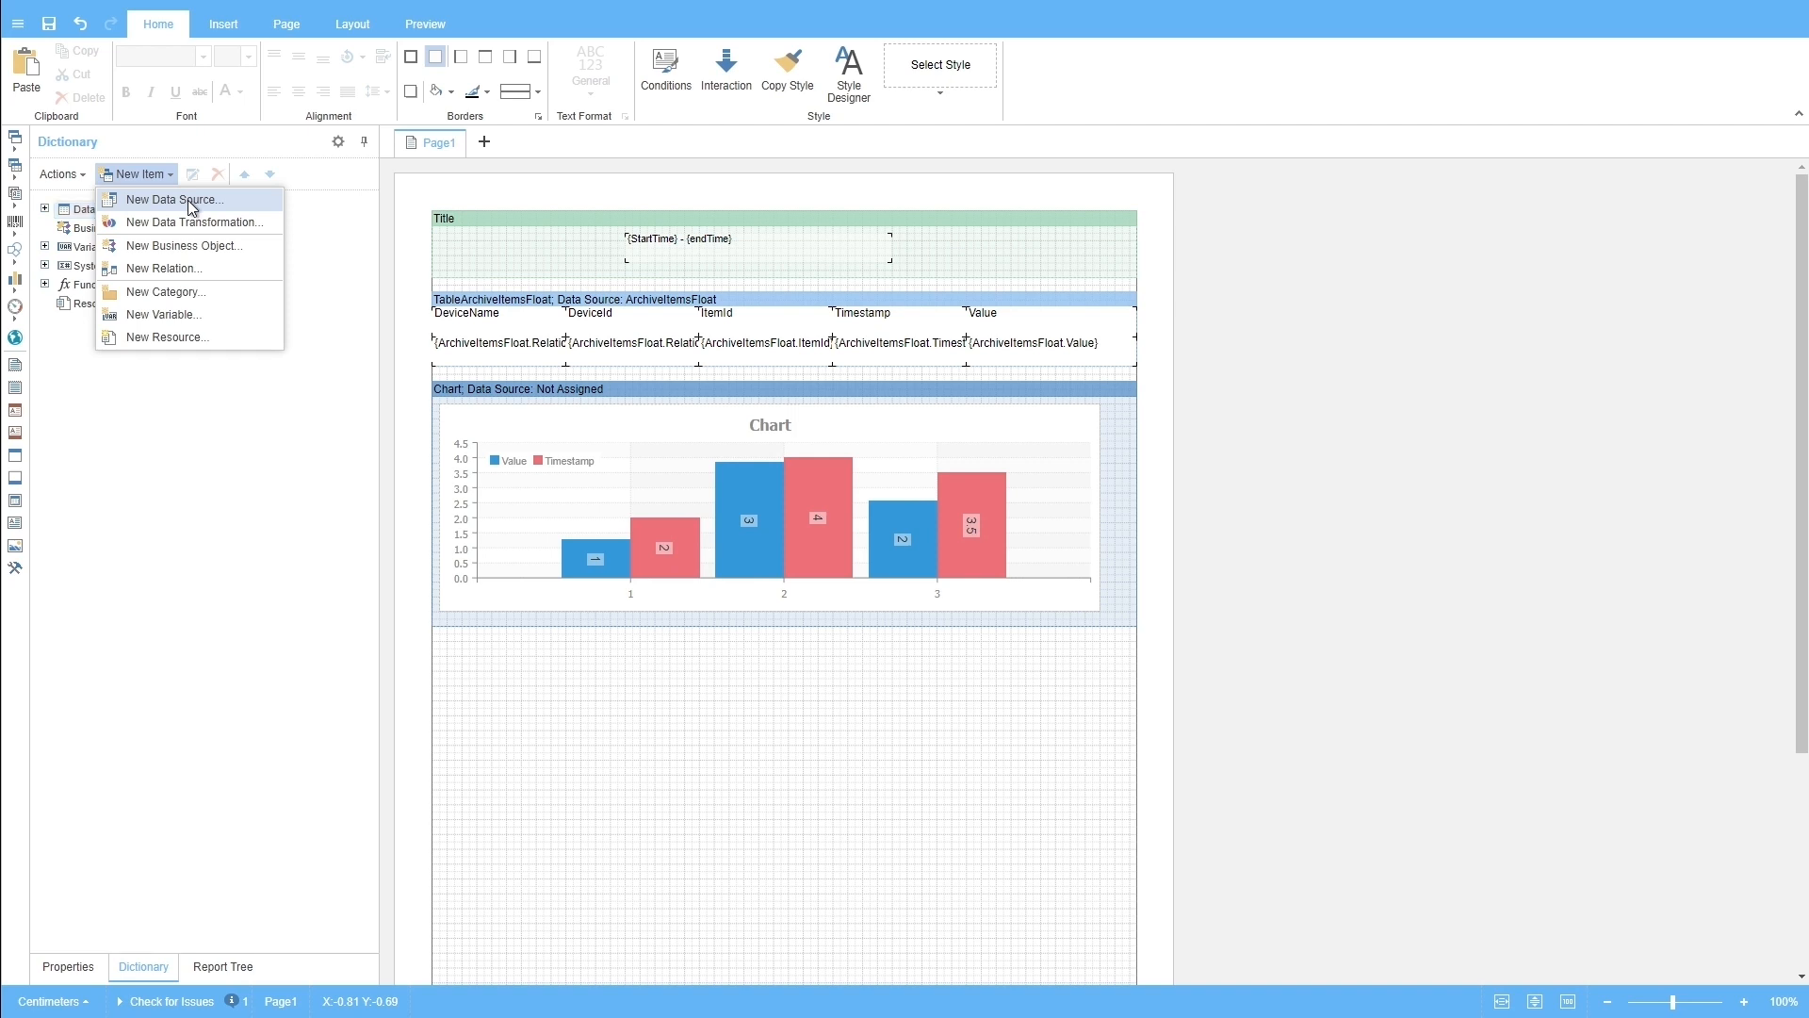
pyautogui.click(188, 199)
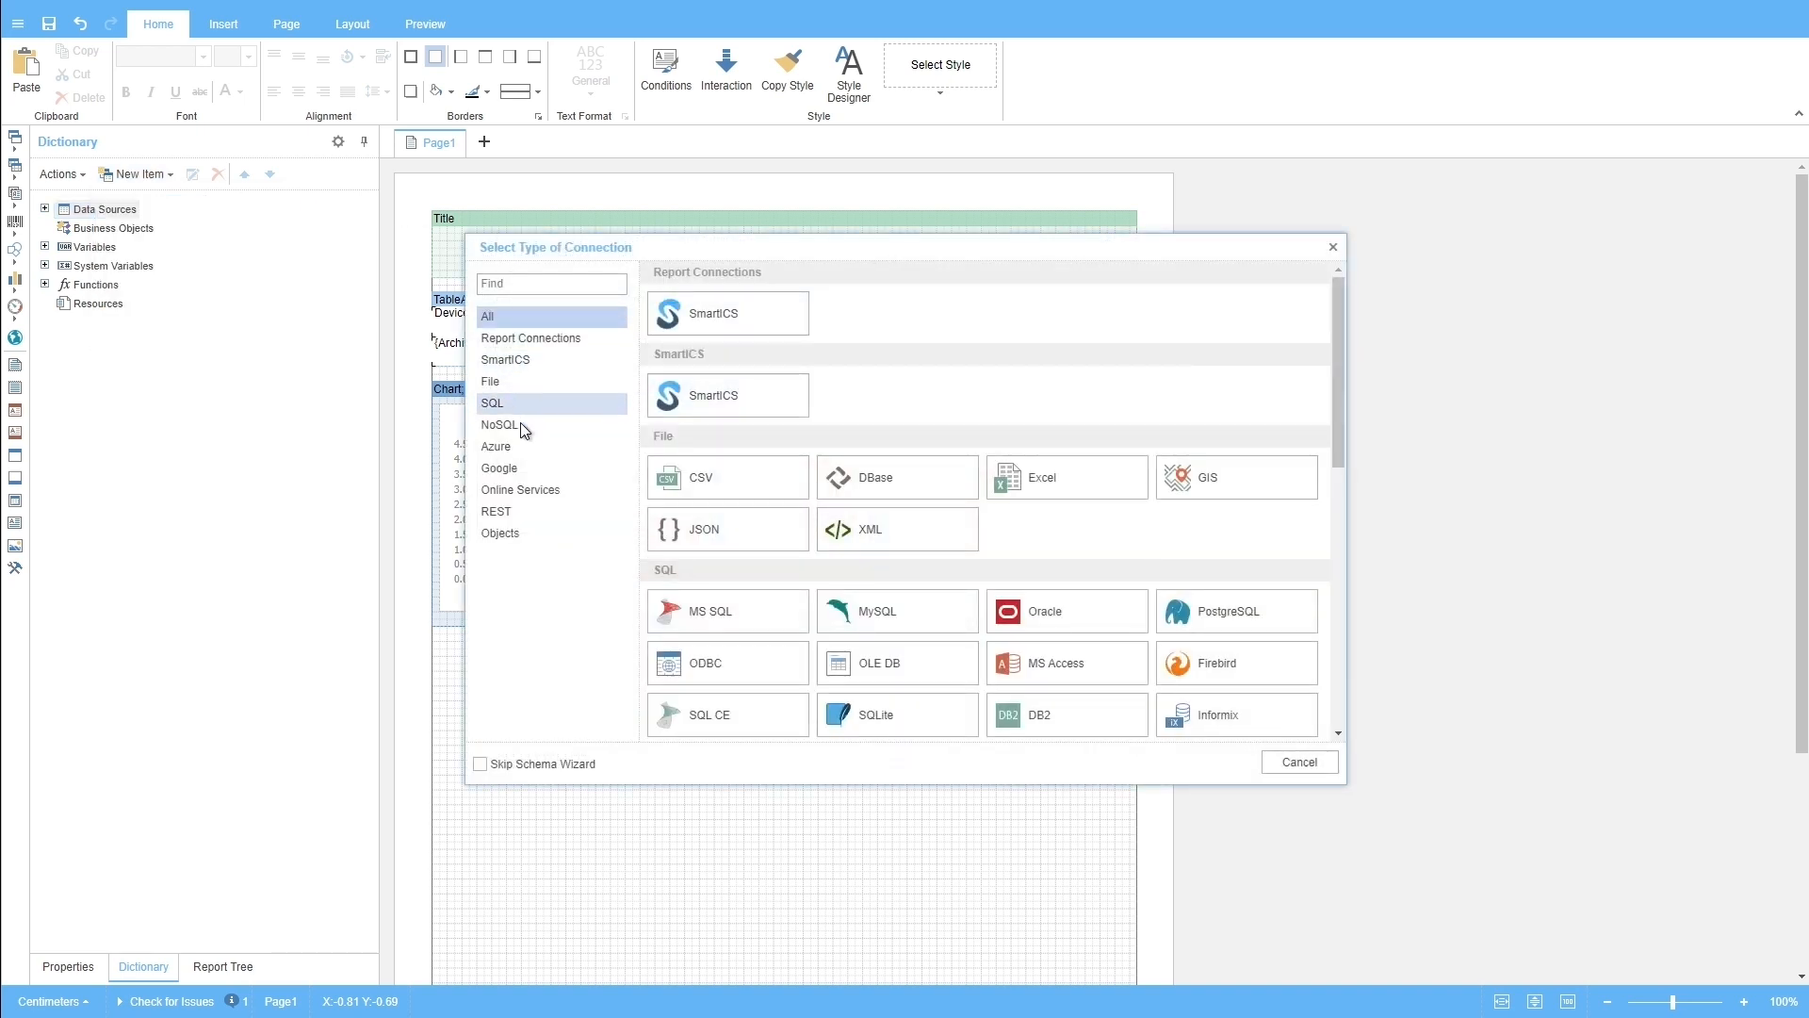
pyautogui.click(545, 531)
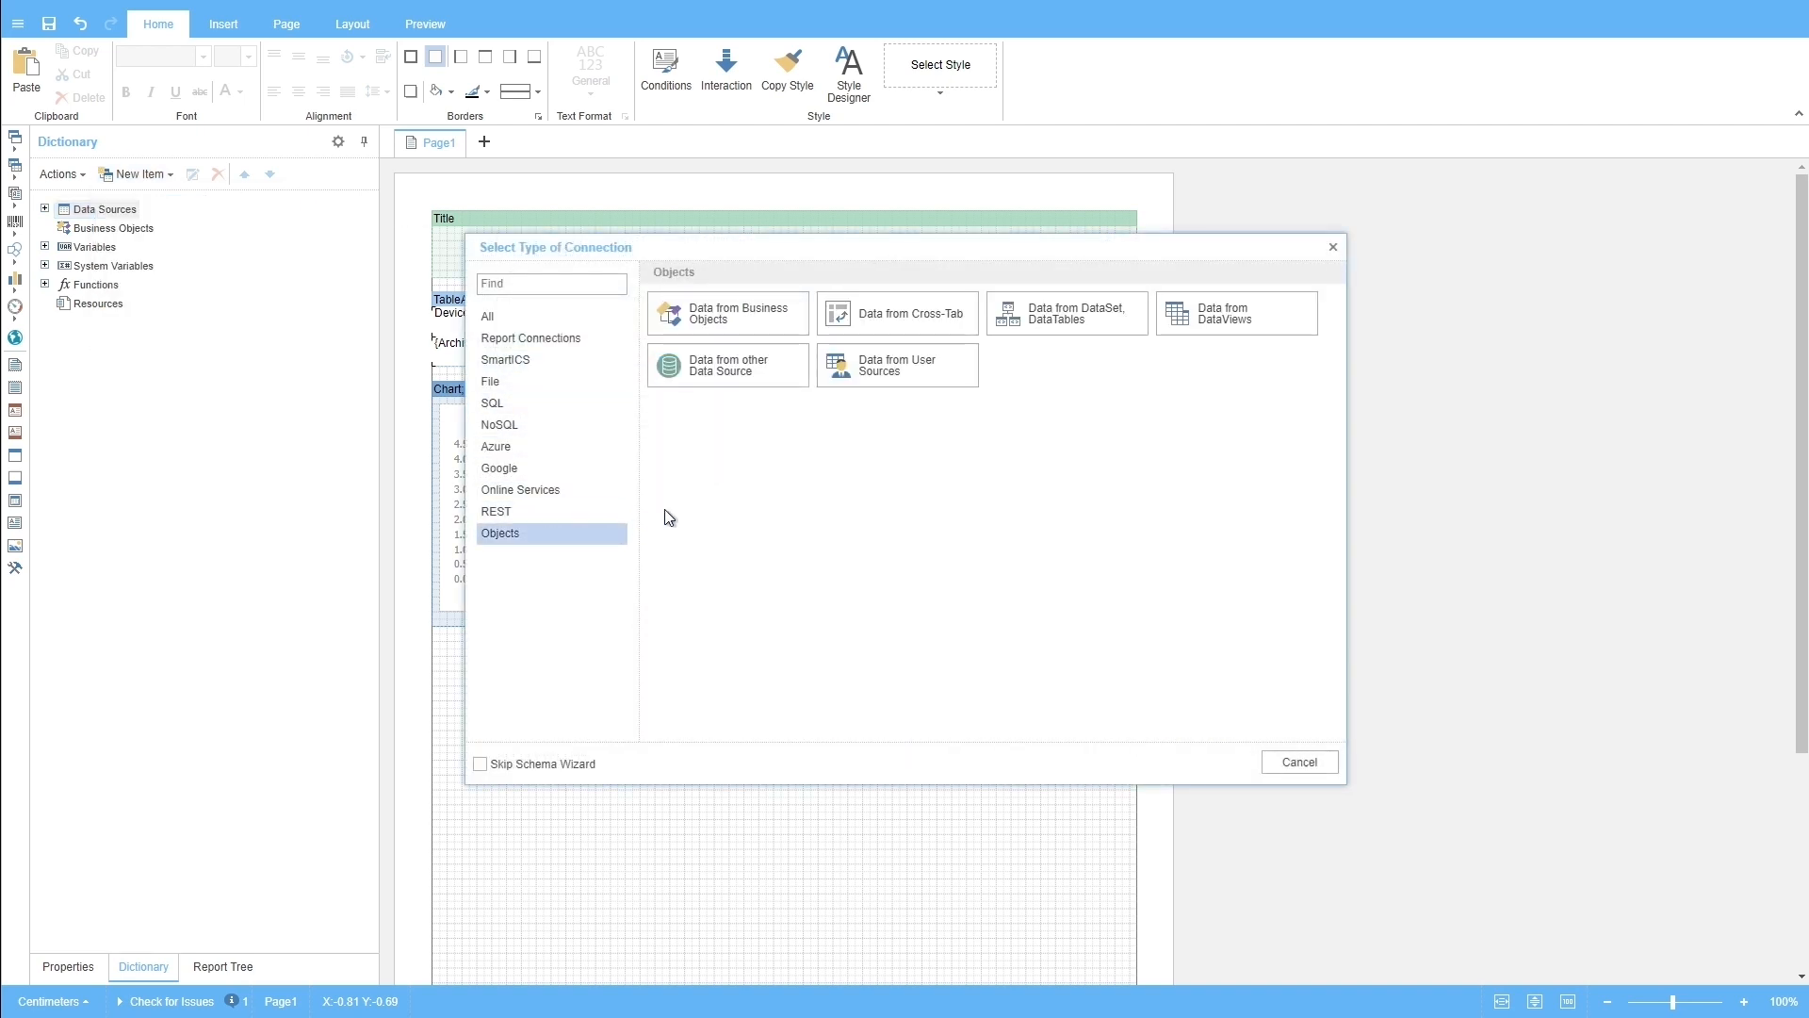
pyautogui.click(736, 374)
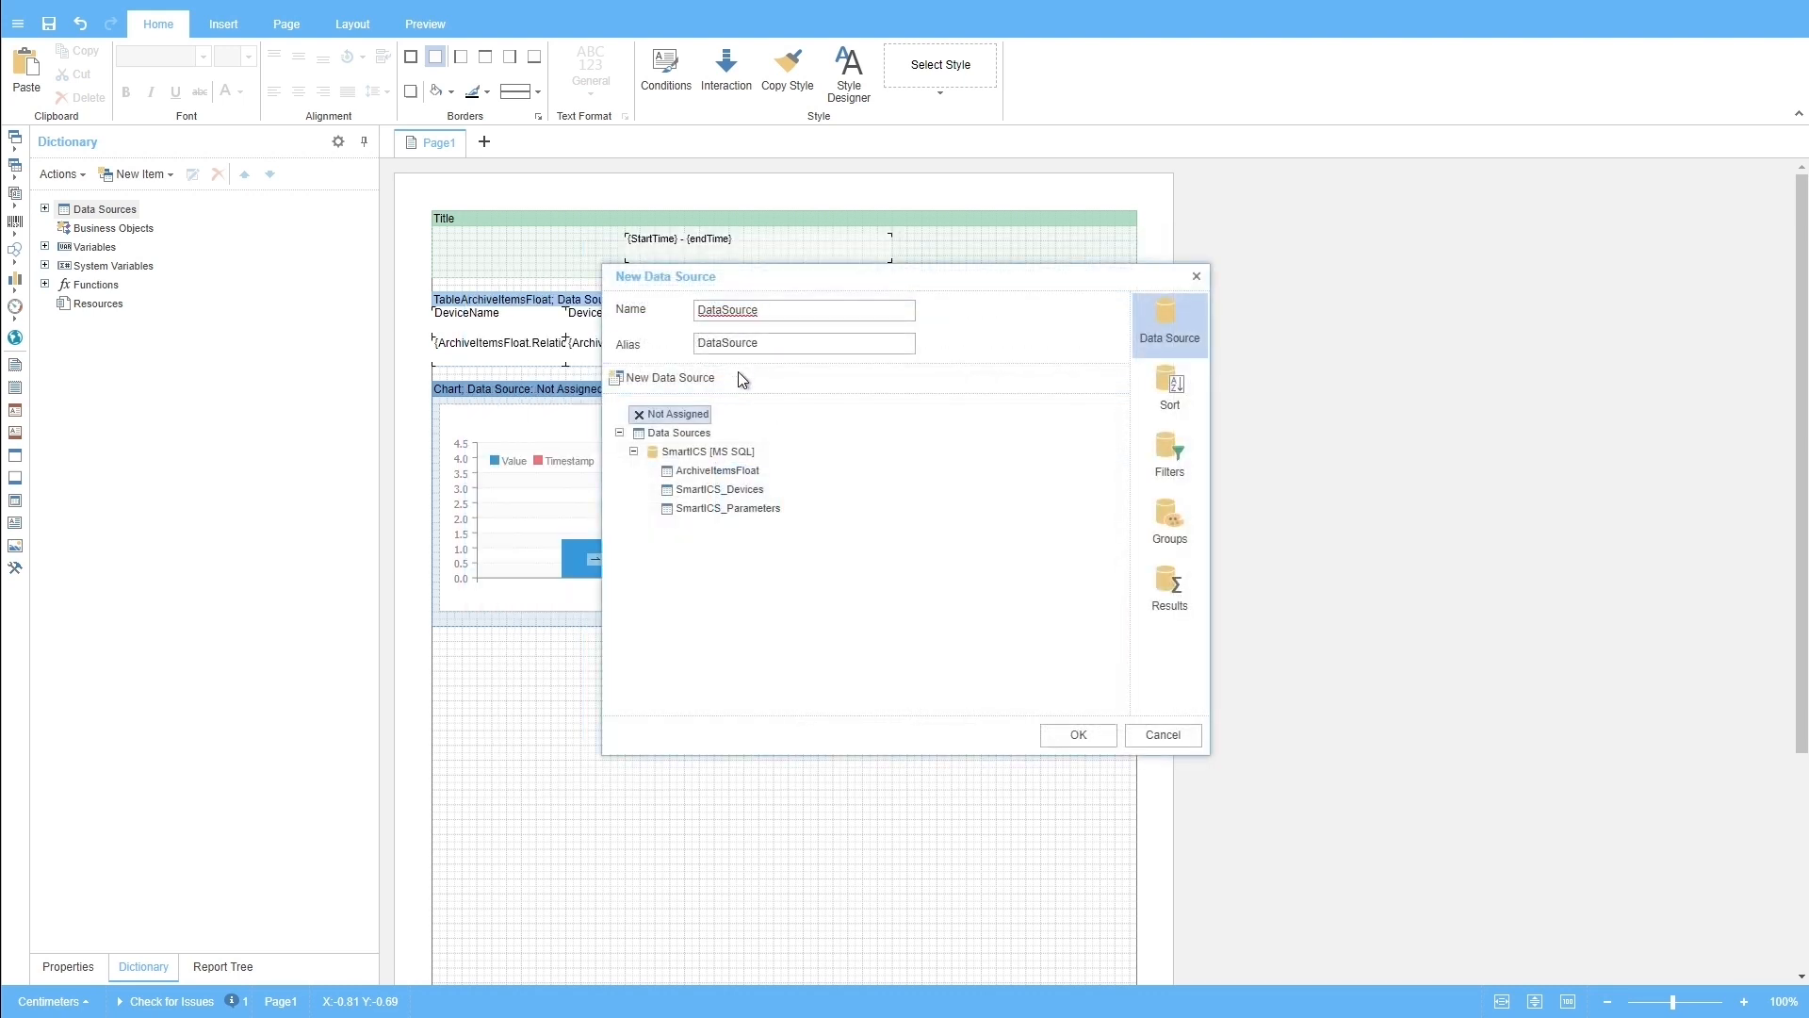
pyautogui.click(736, 474)
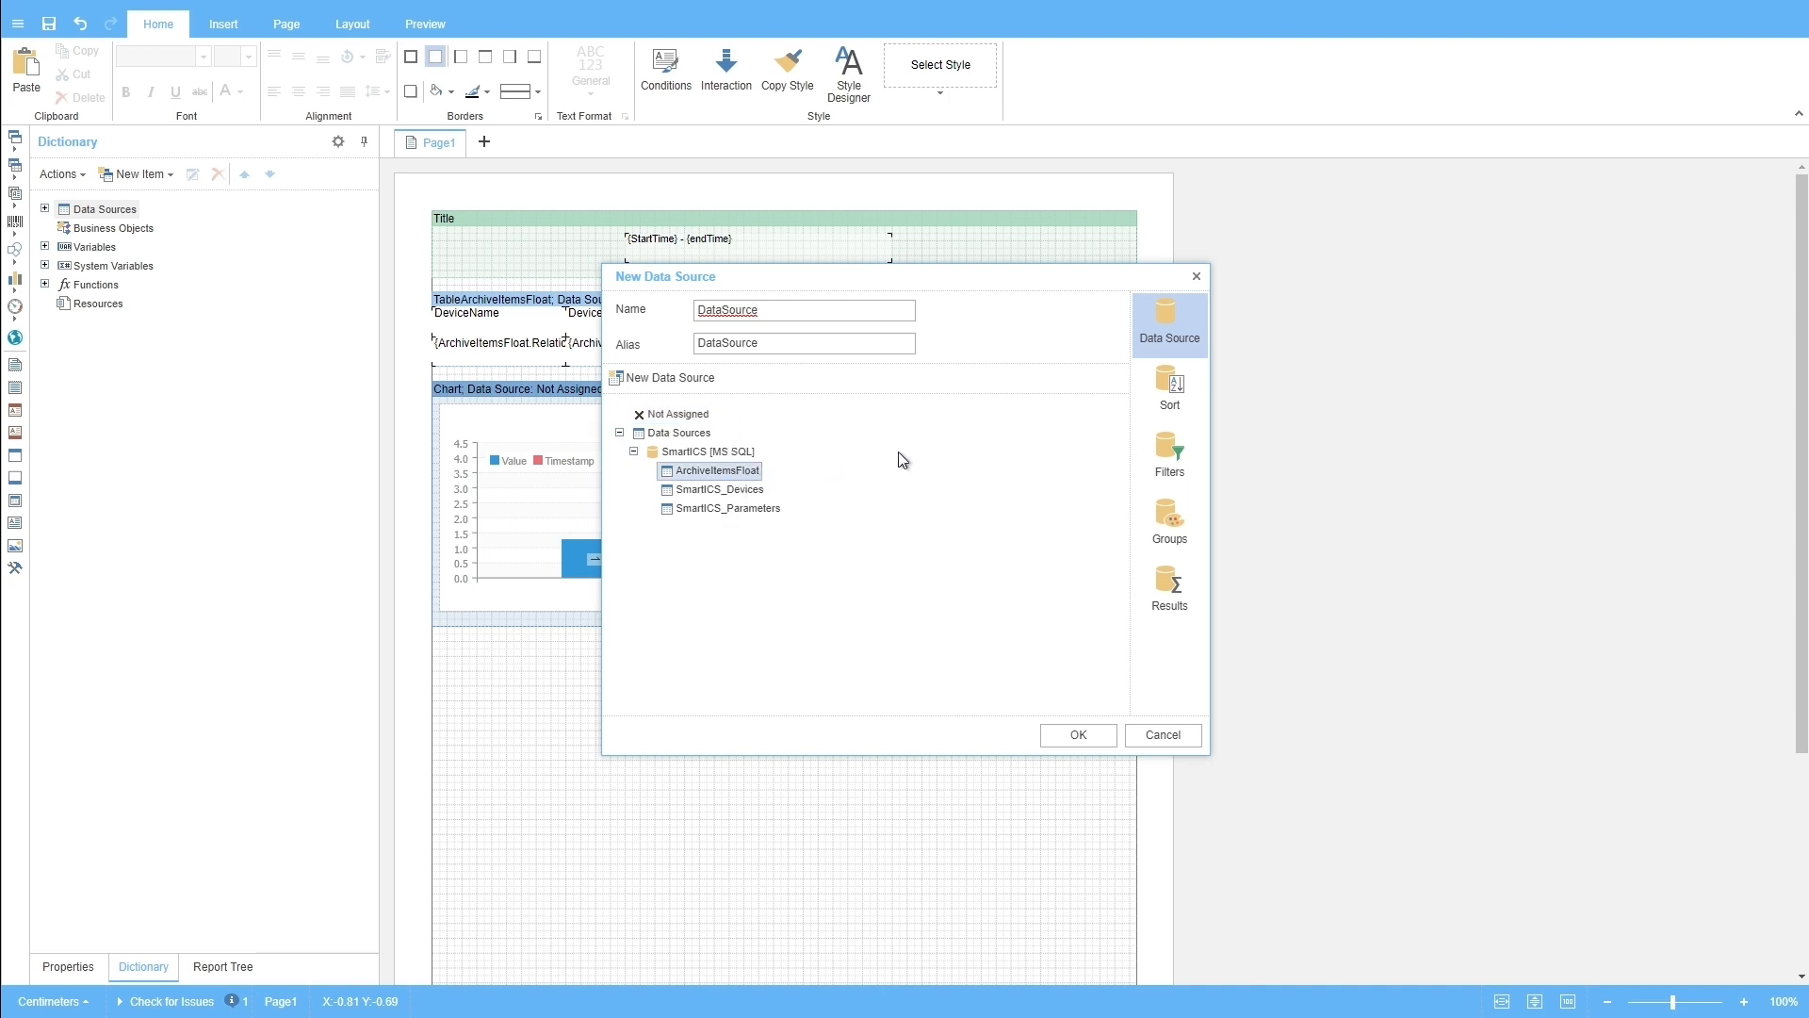
pyautogui.click(1185, 437)
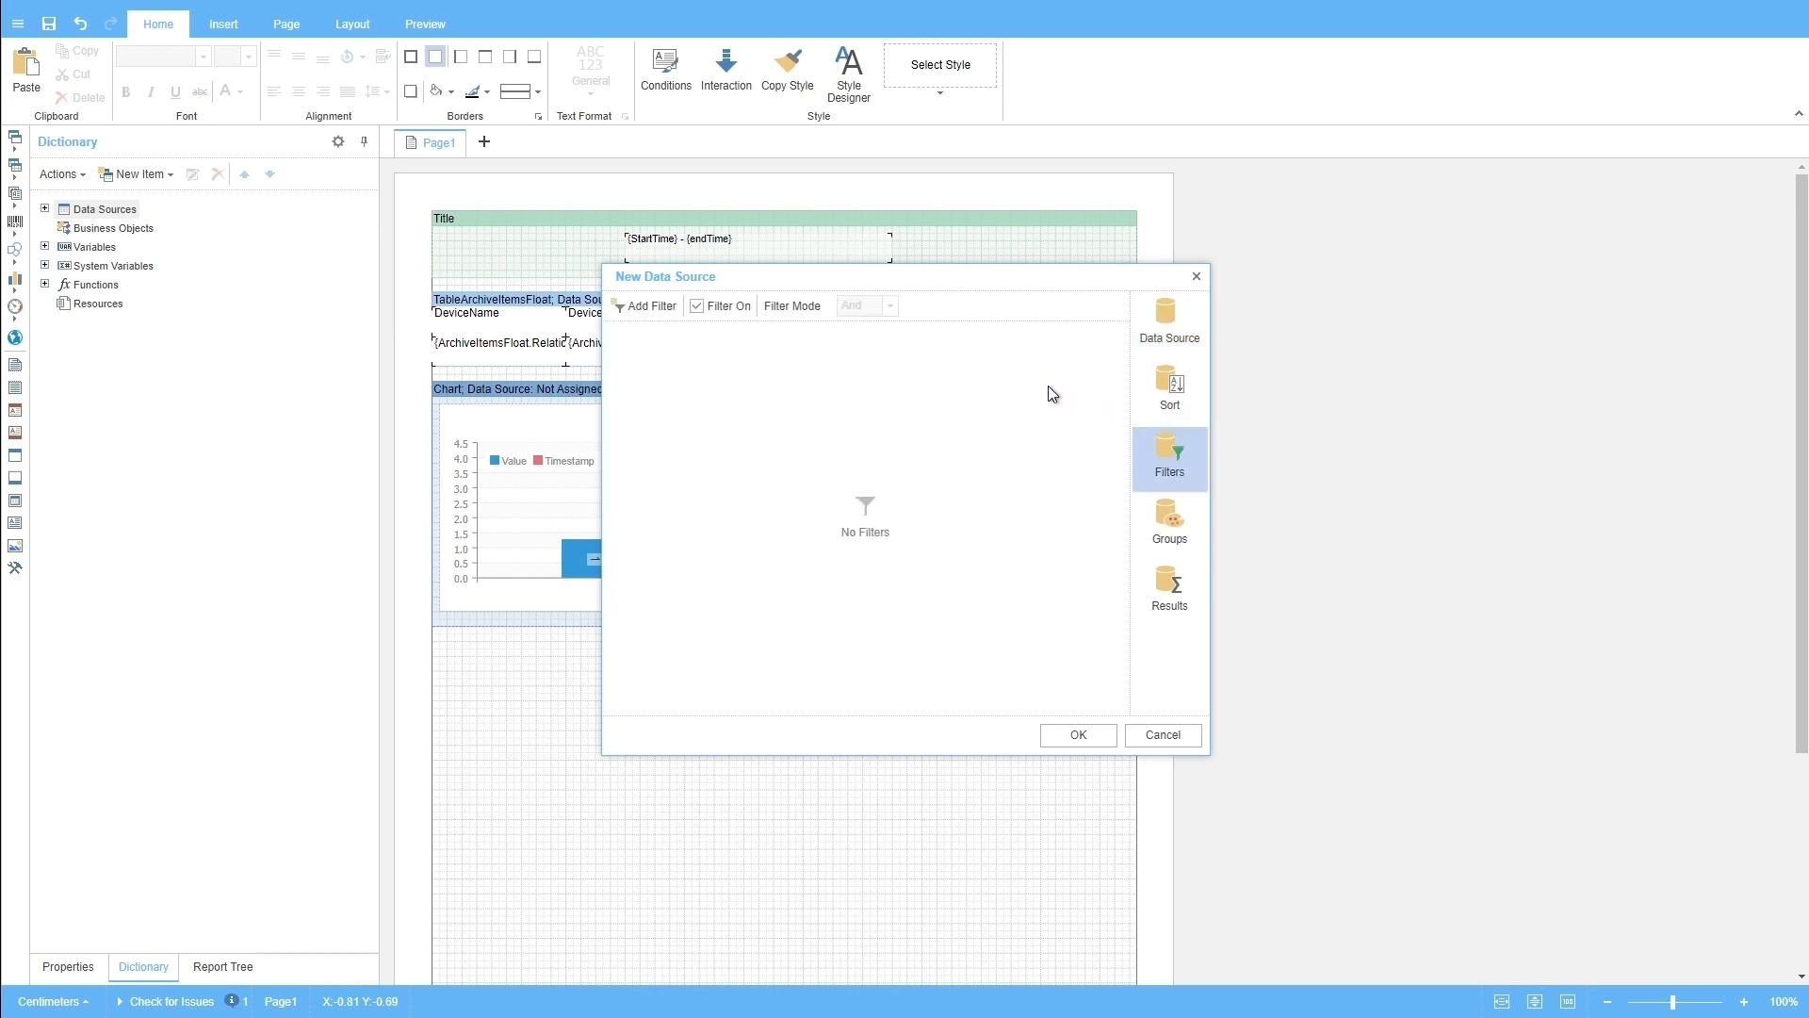
pyautogui.click(1179, 612)
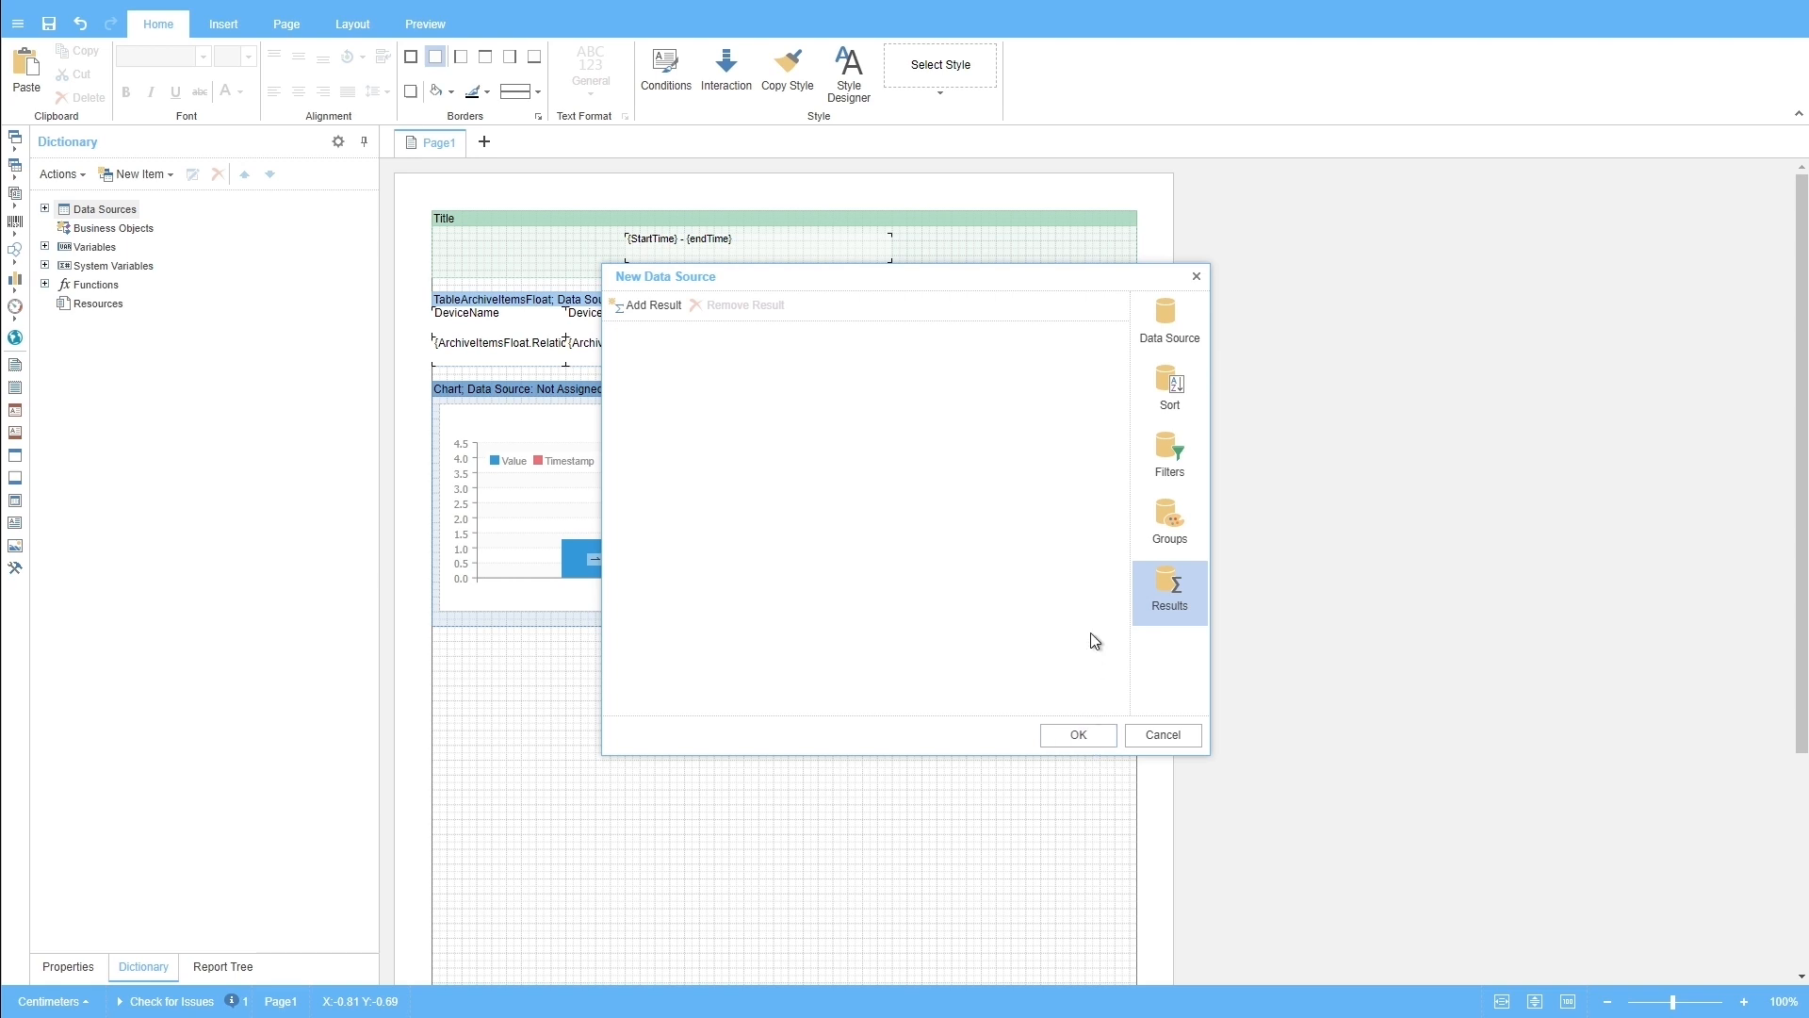
pyautogui.click(1197, 278)
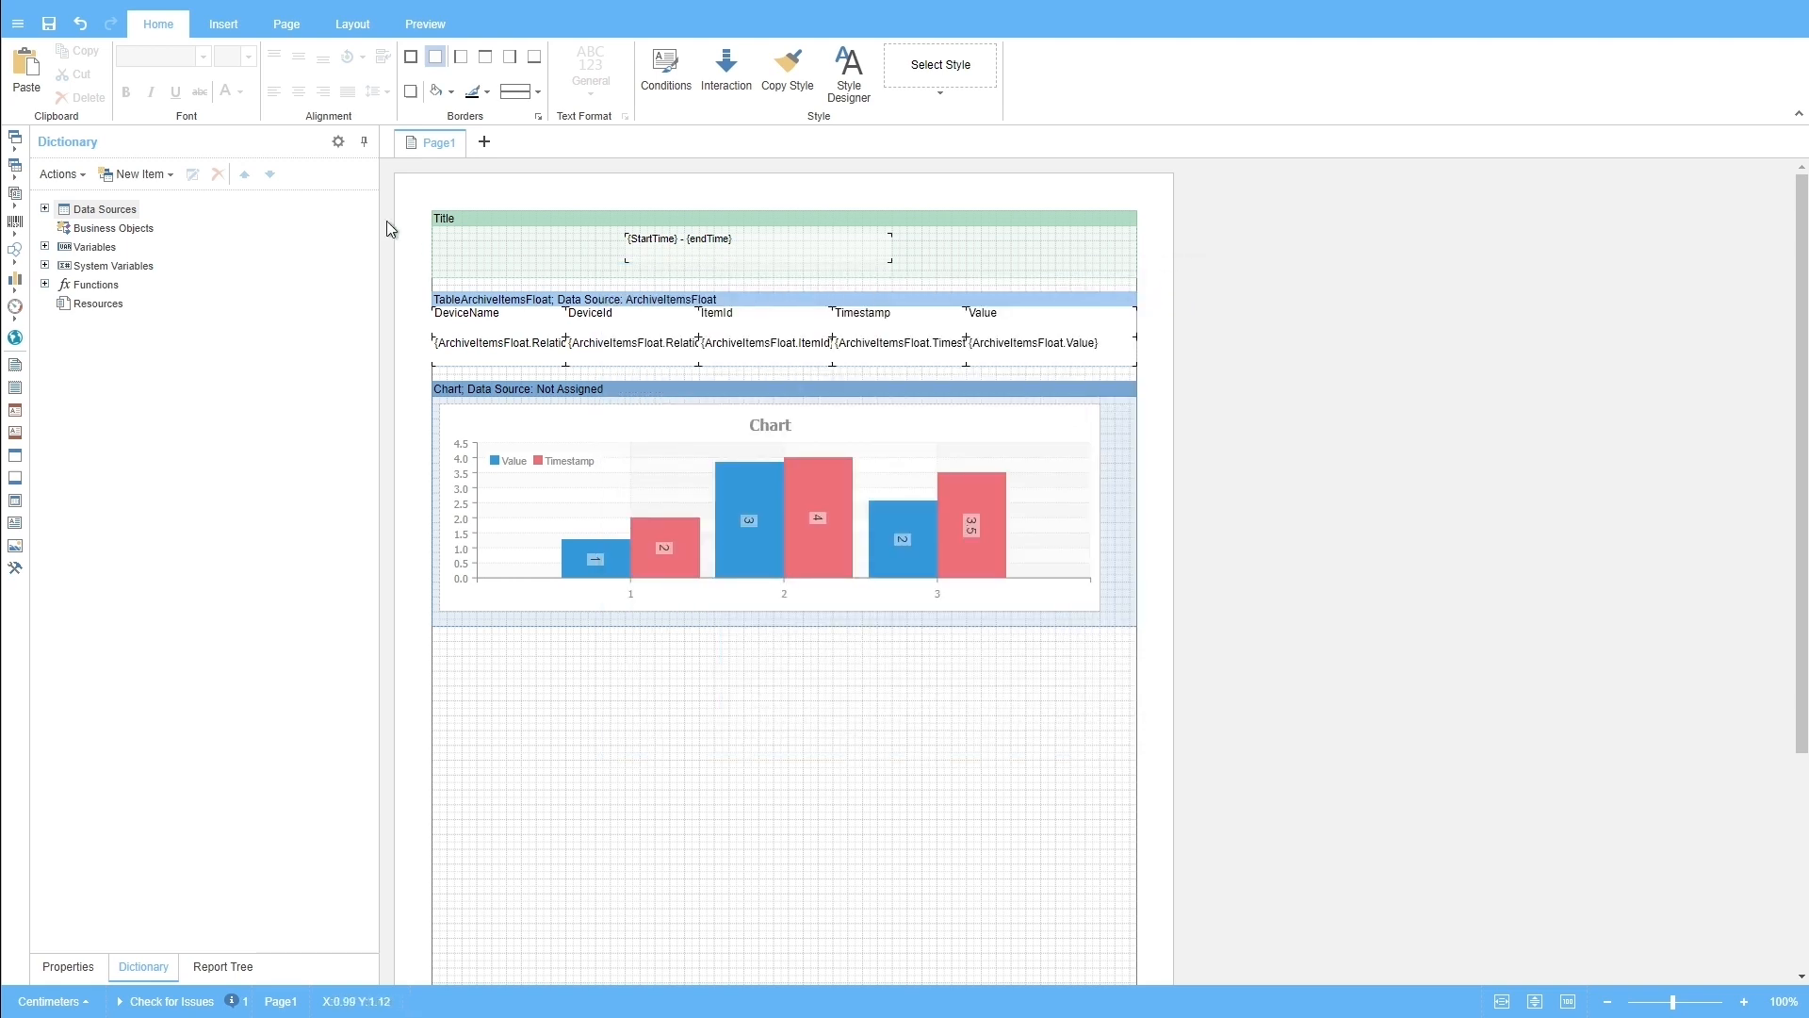
# - Examine the available general components, bar codes, shapes, chart types and gauges that can be inserted into the report
pyautogui.click(219, 25)
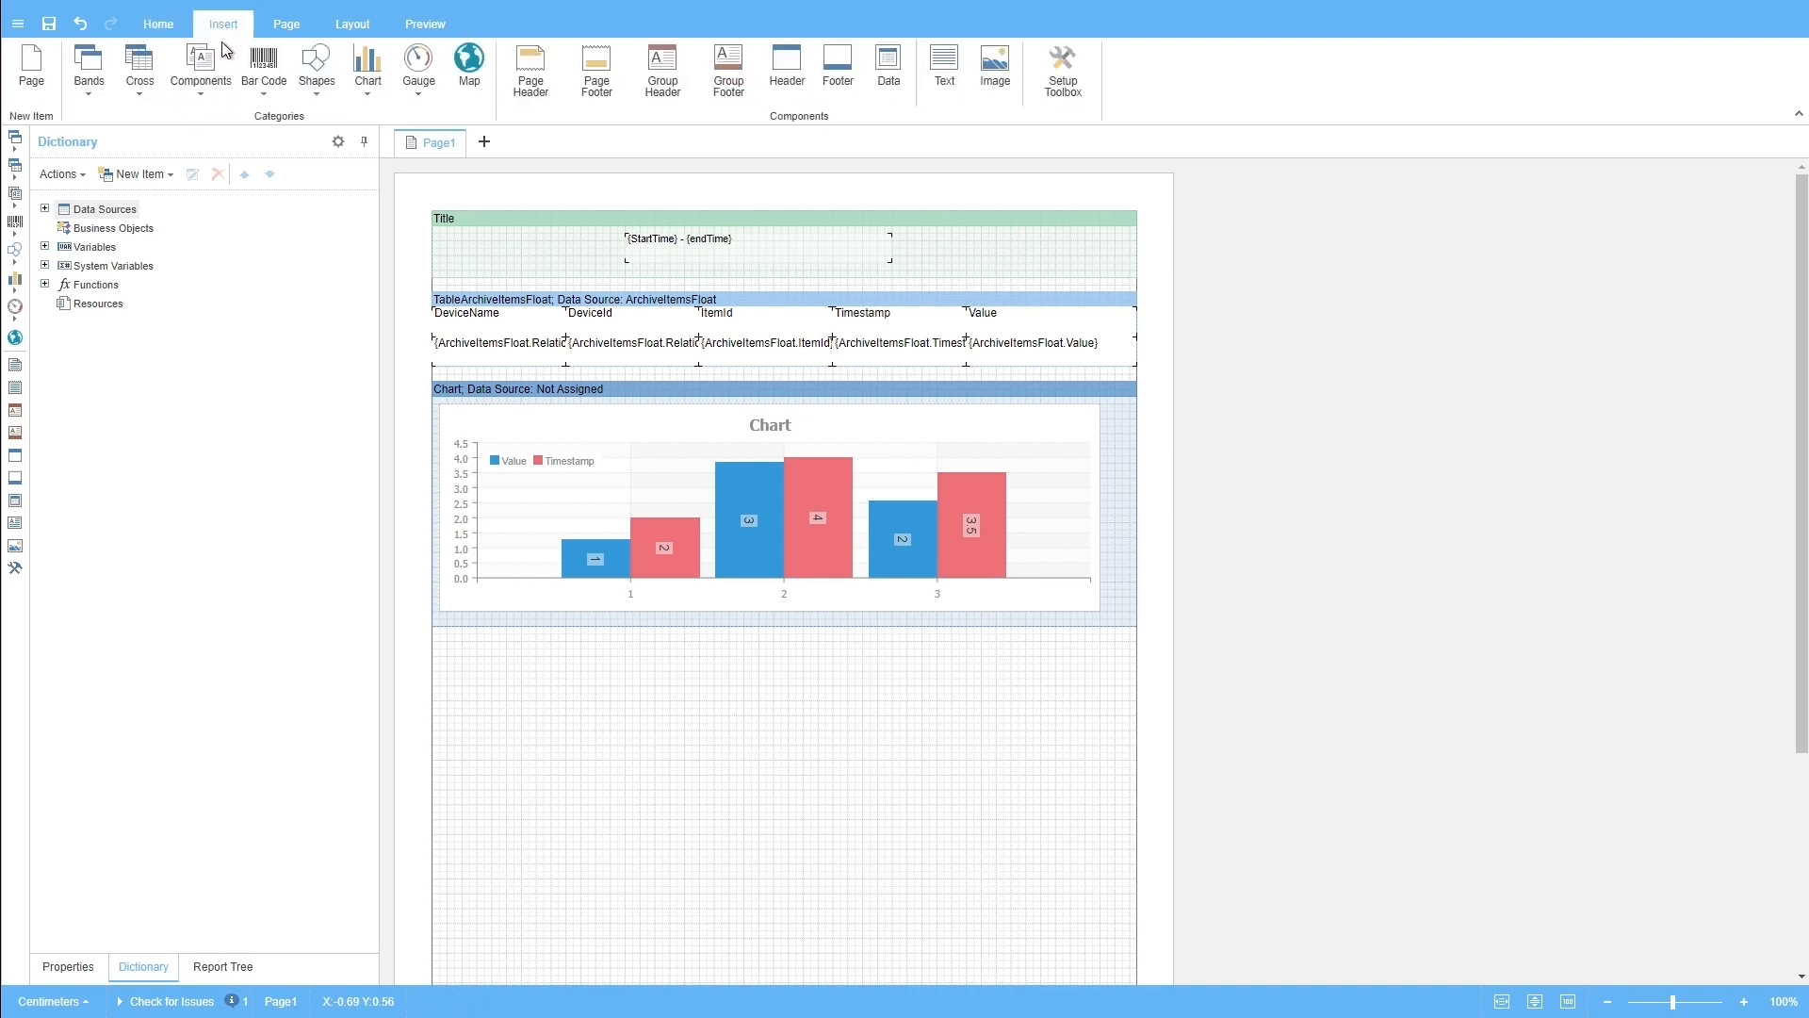
pyautogui.click(206, 88)
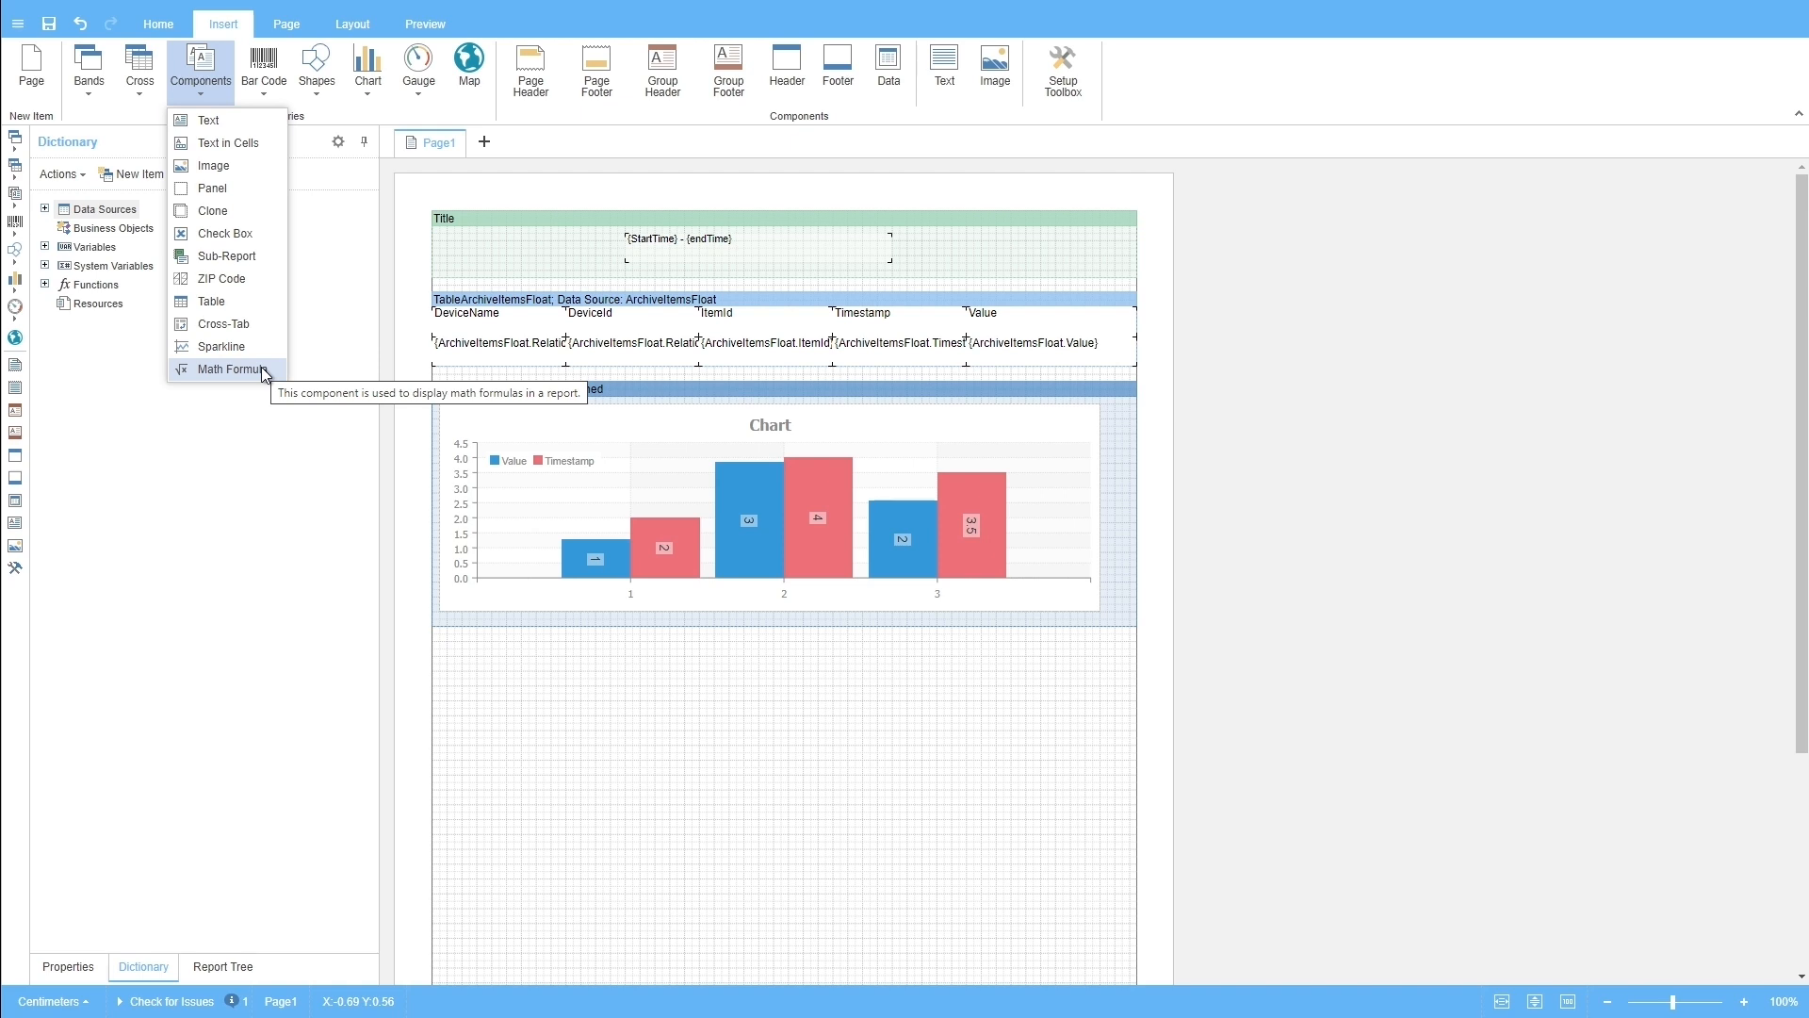
pyautogui.click(284, 95)
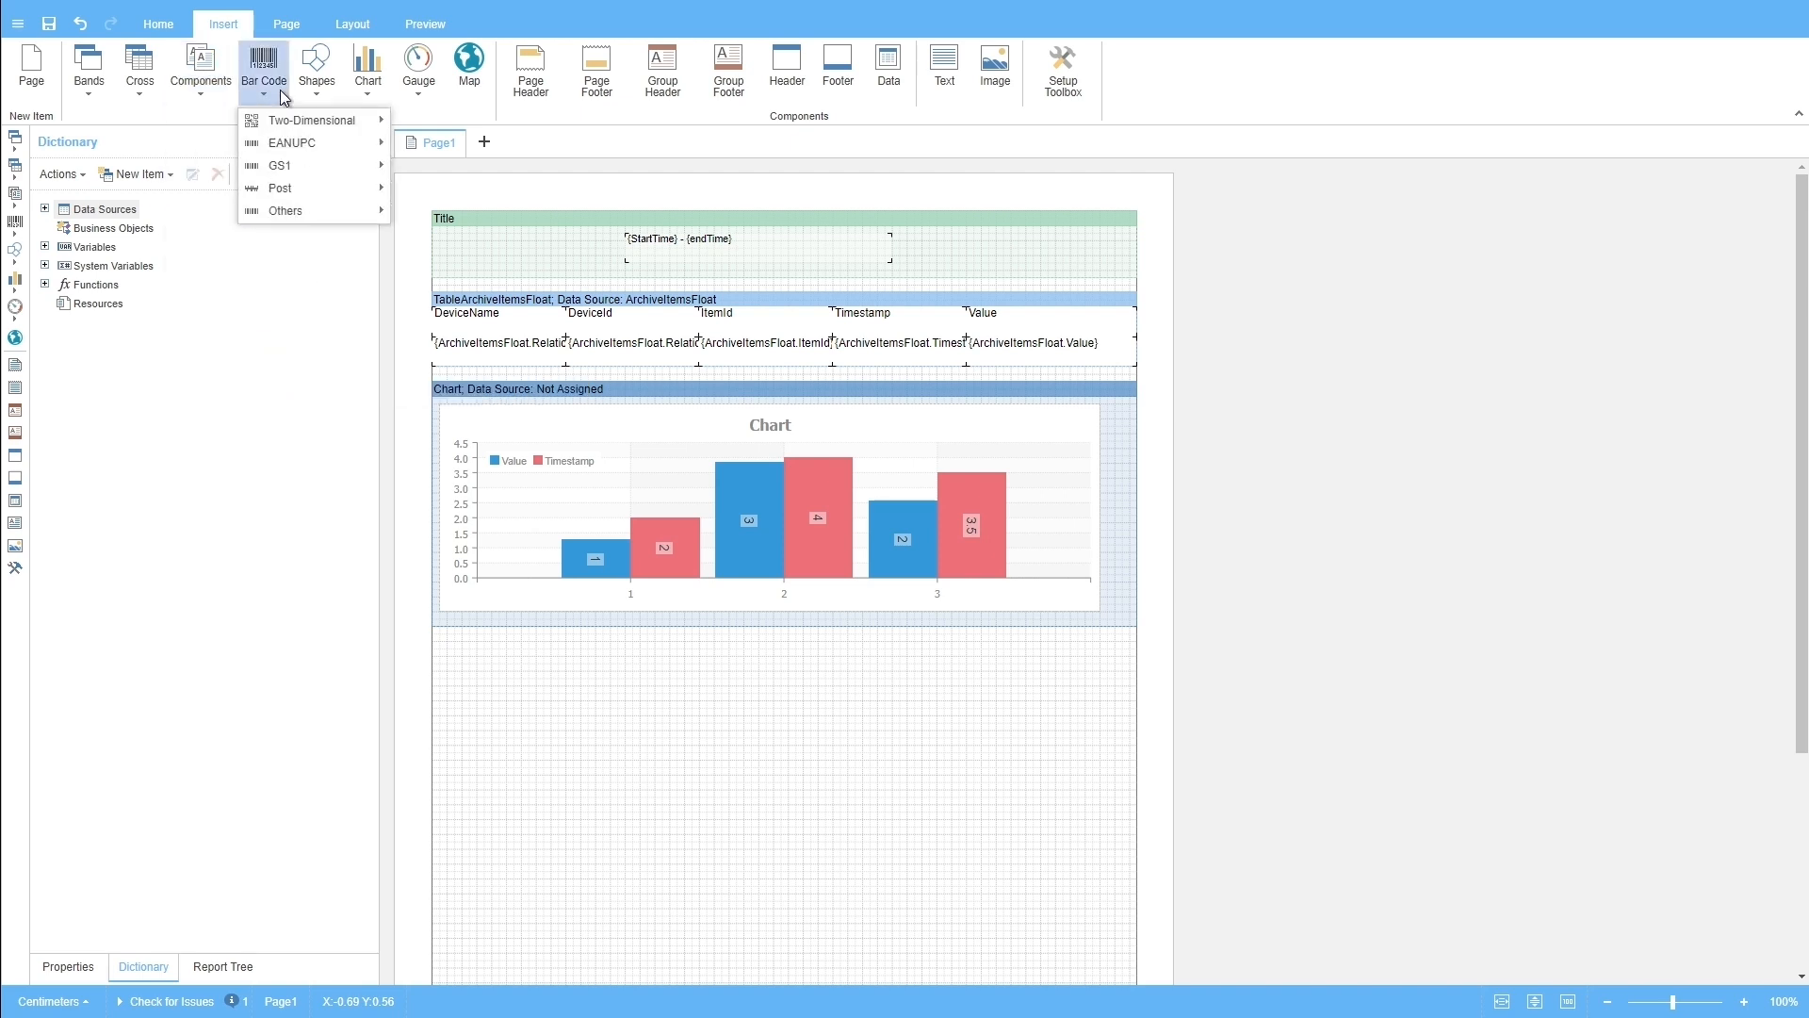
pyautogui.moveTo(283, 129)
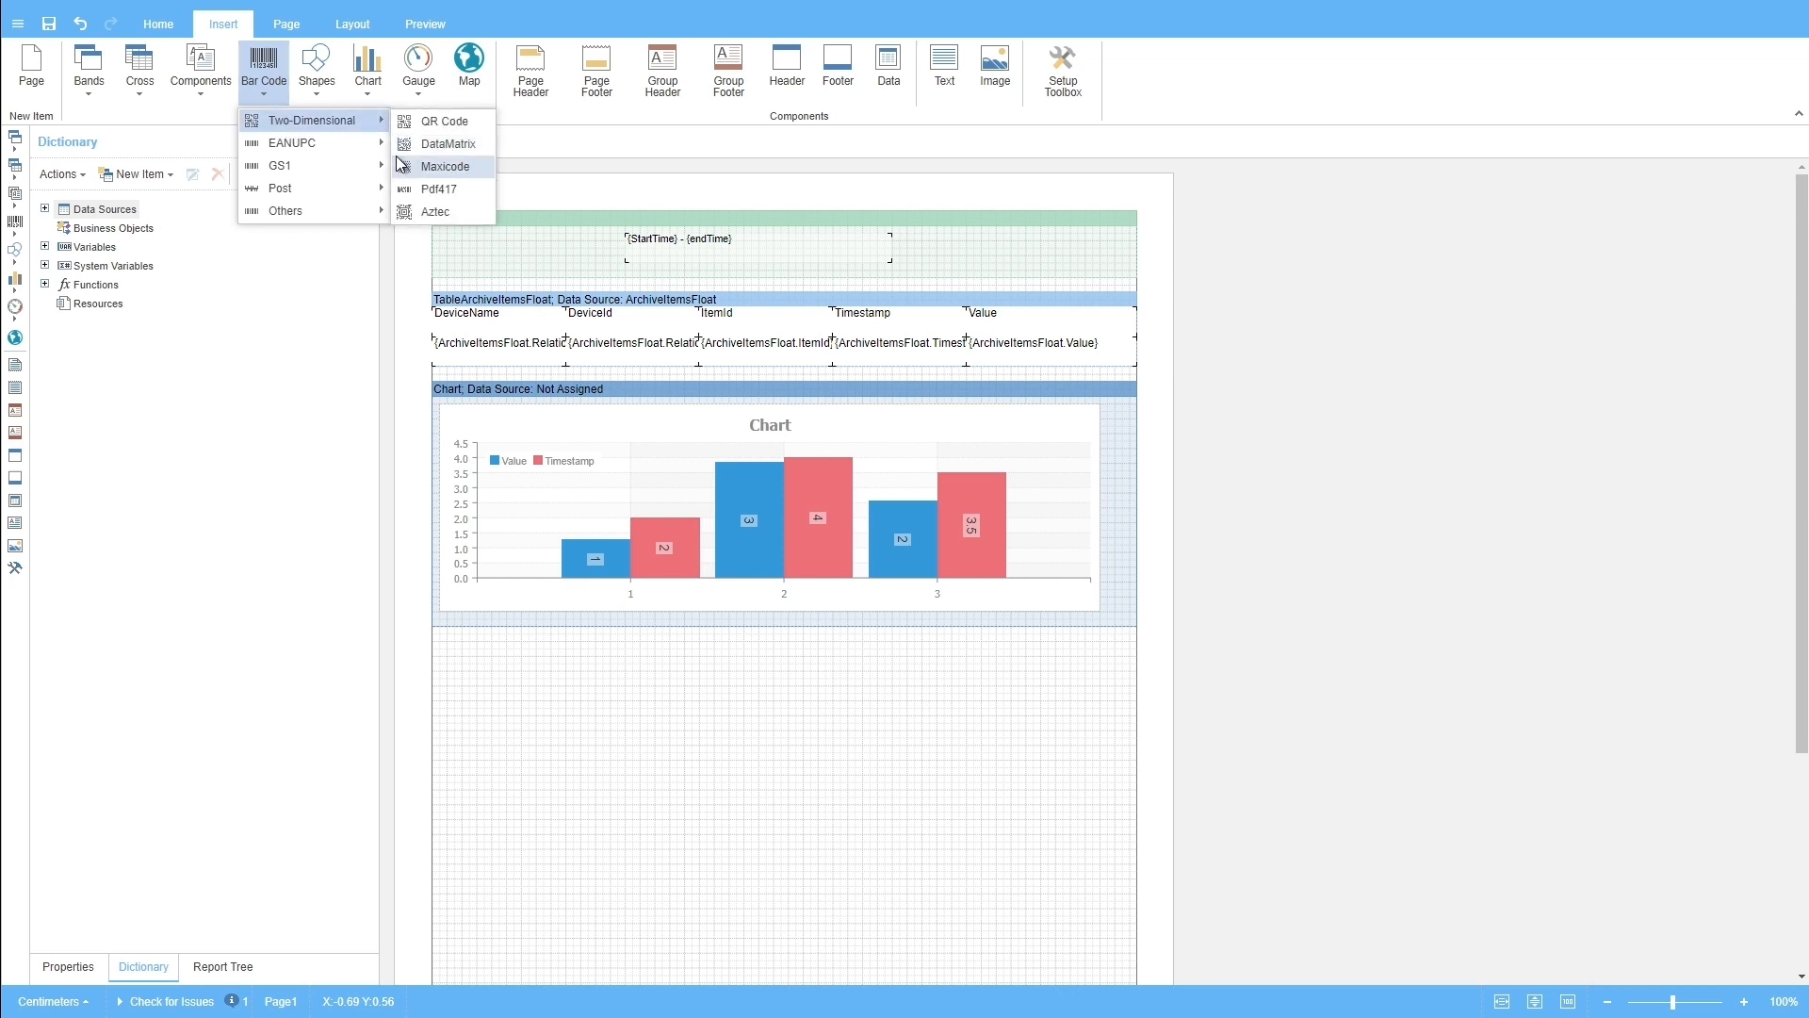
pyautogui.moveTo(358, 179)
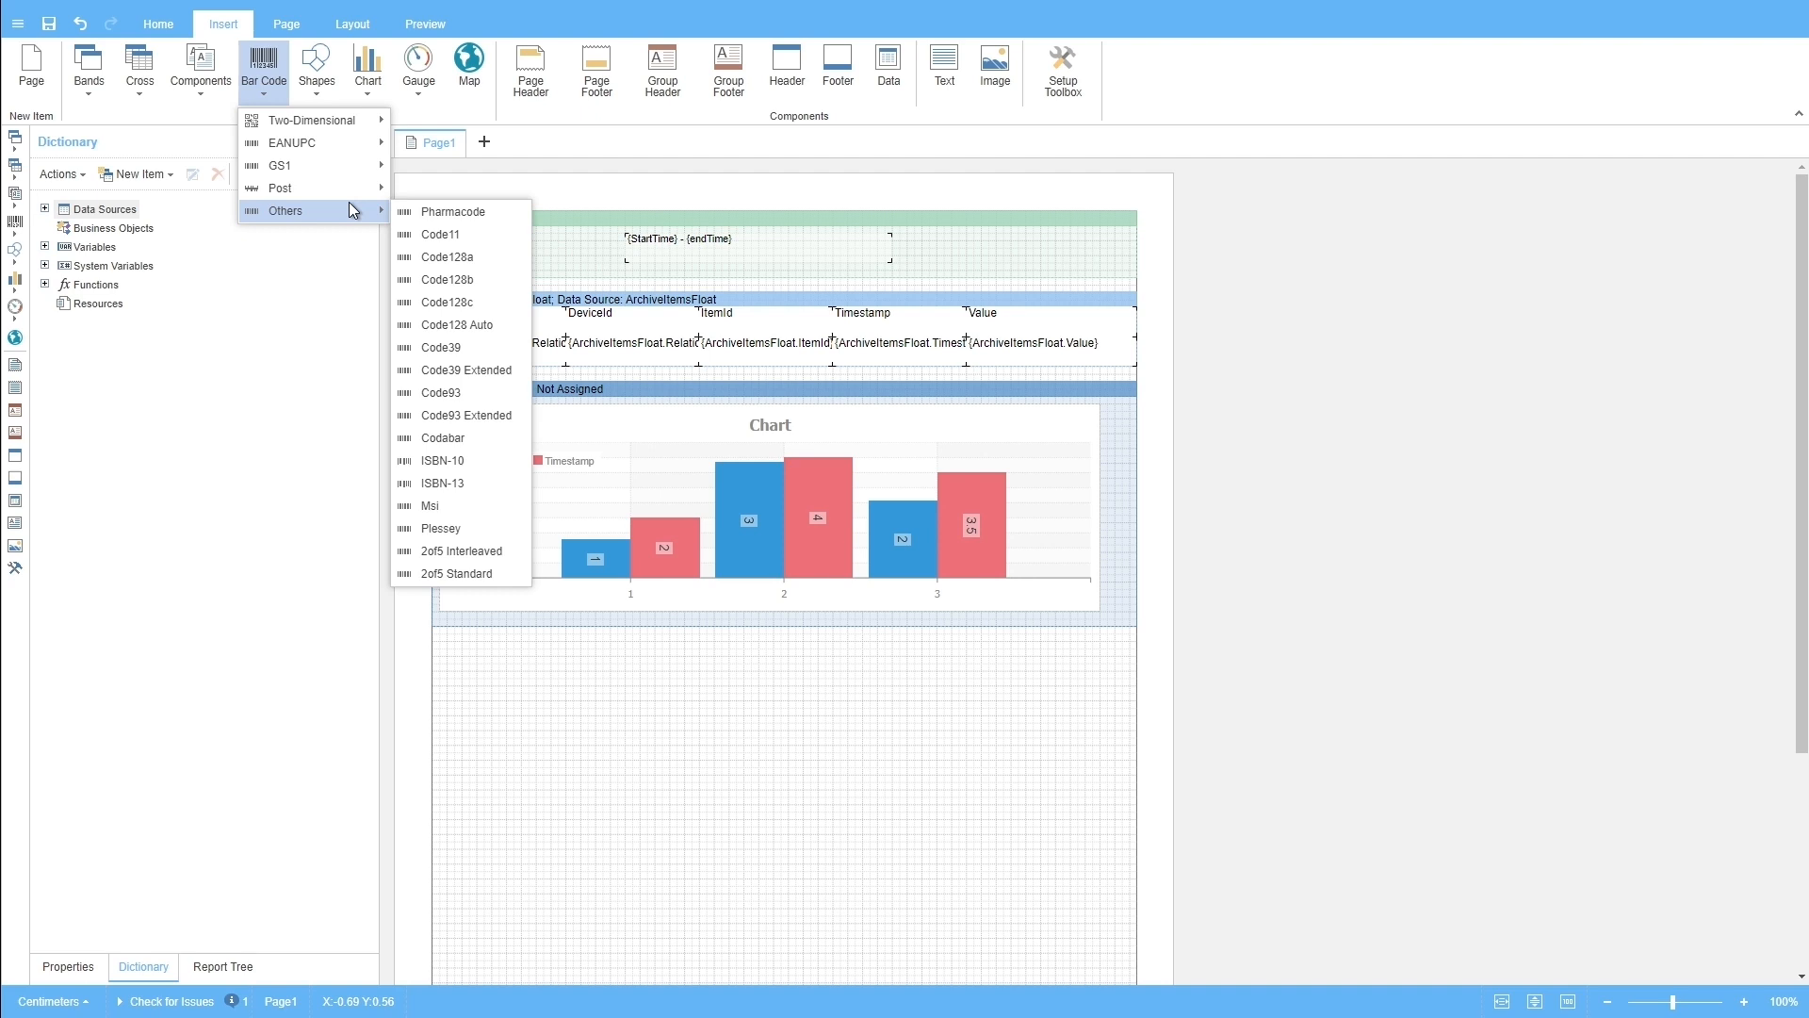
pyautogui.click(320, 91)
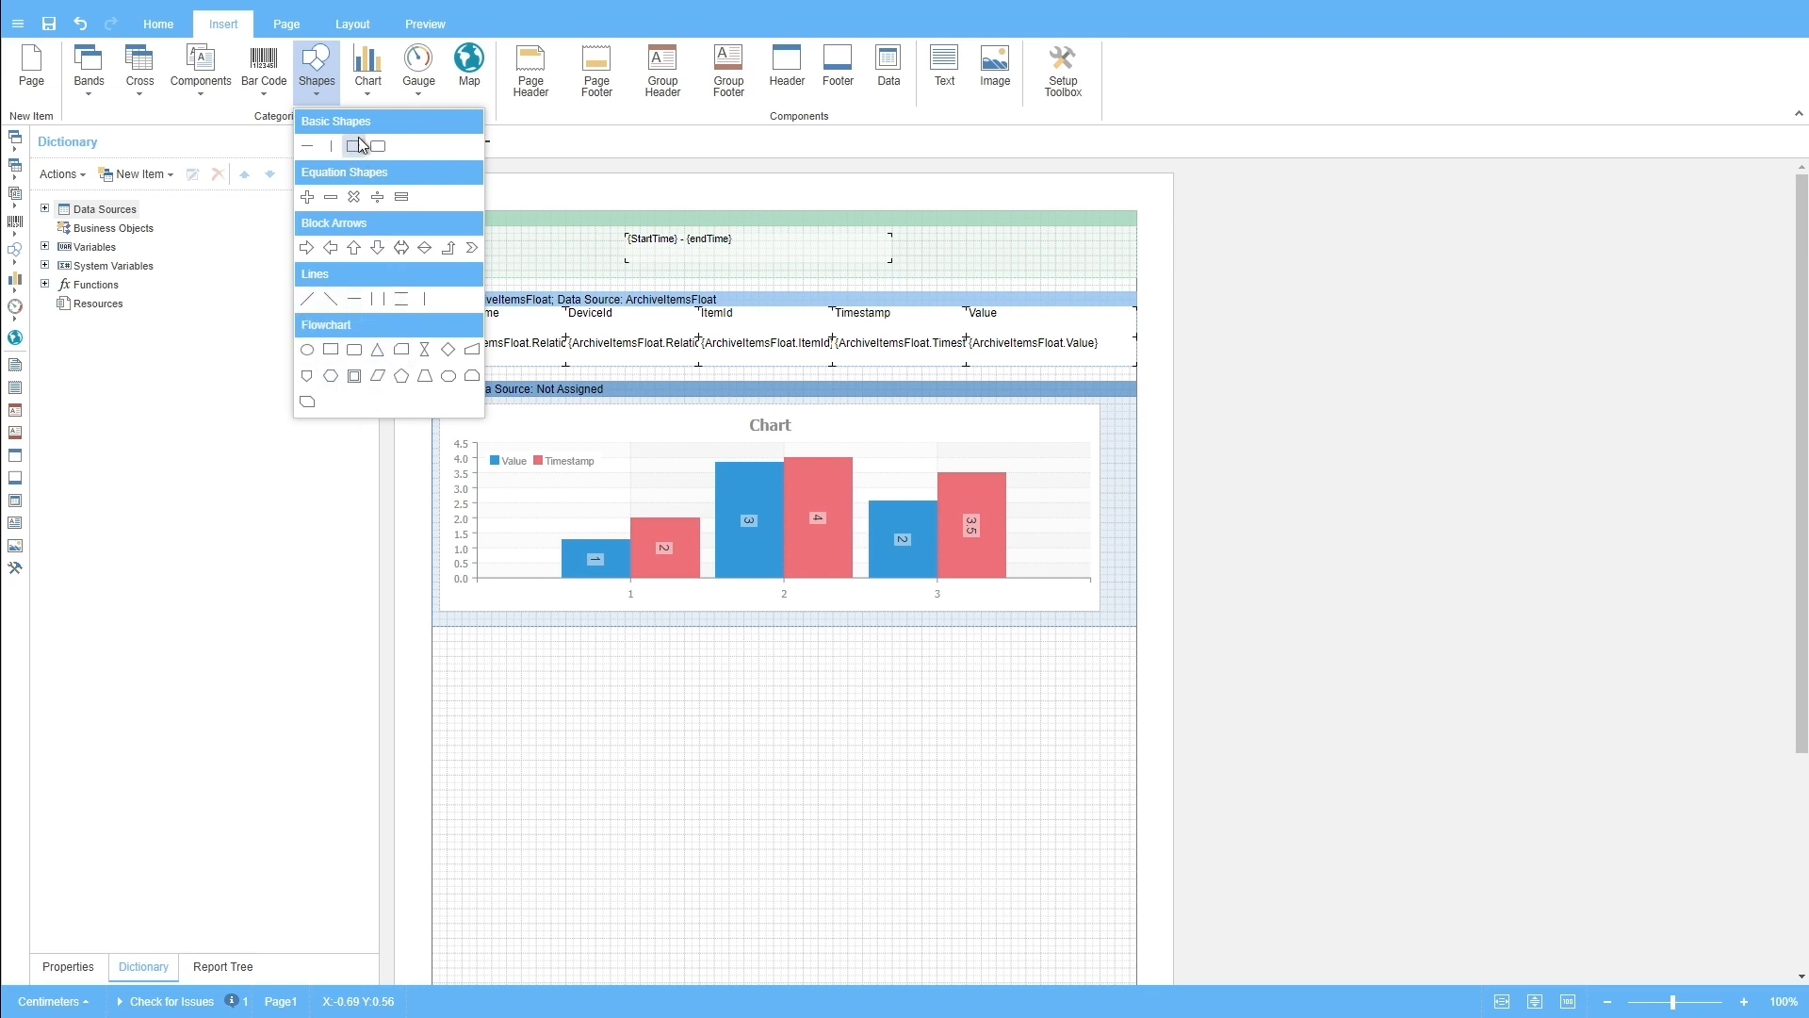
pyautogui.click(375, 95)
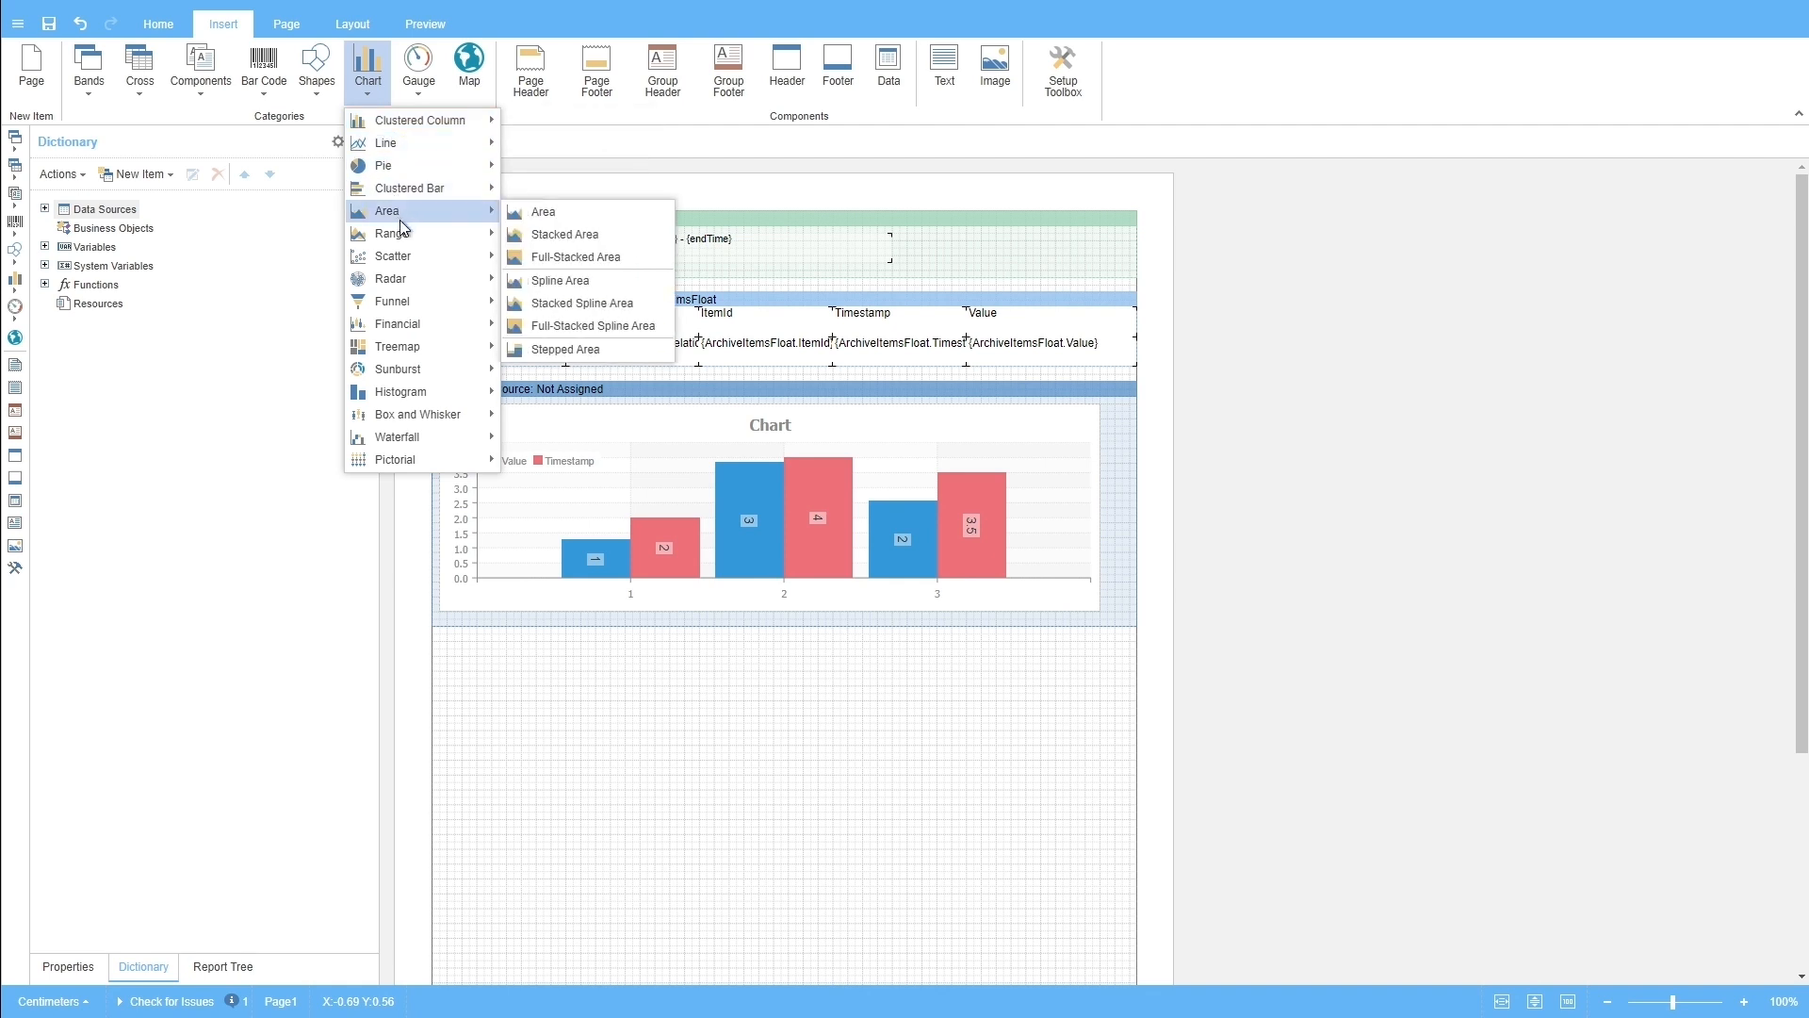
pyautogui.moveTo(410, 266)
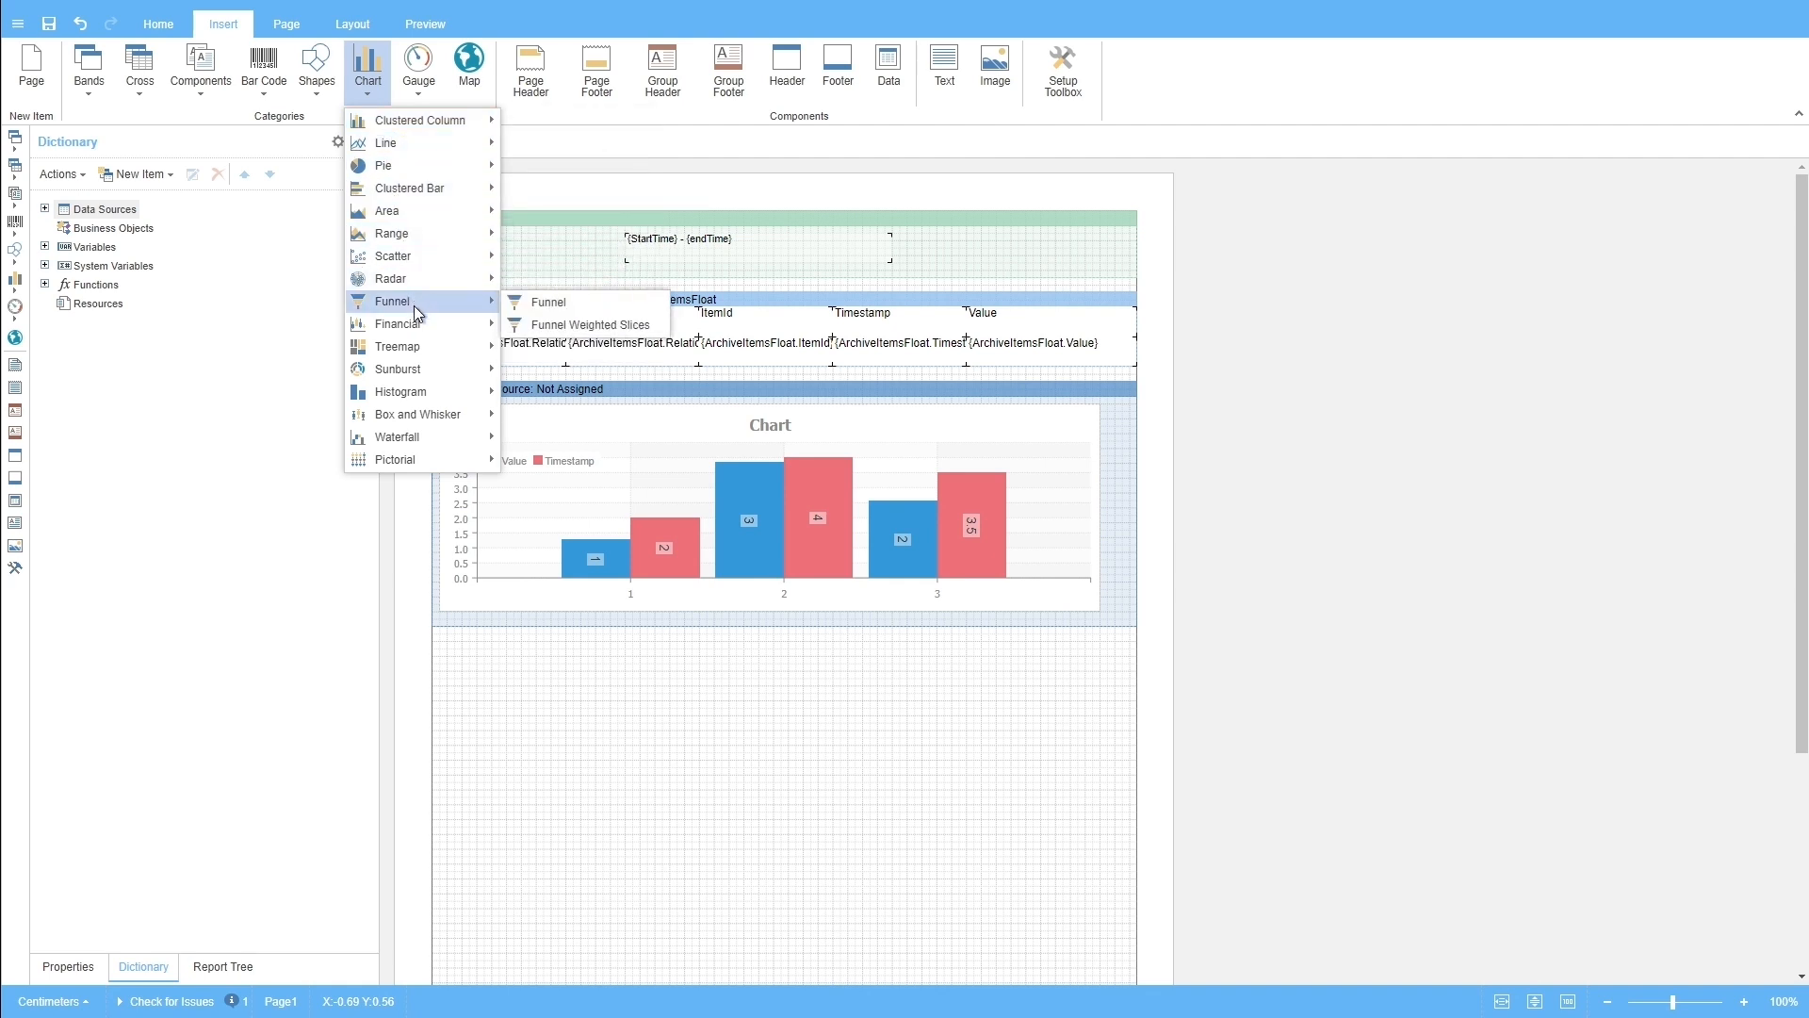
pyautogui.moveTo(407, 374)
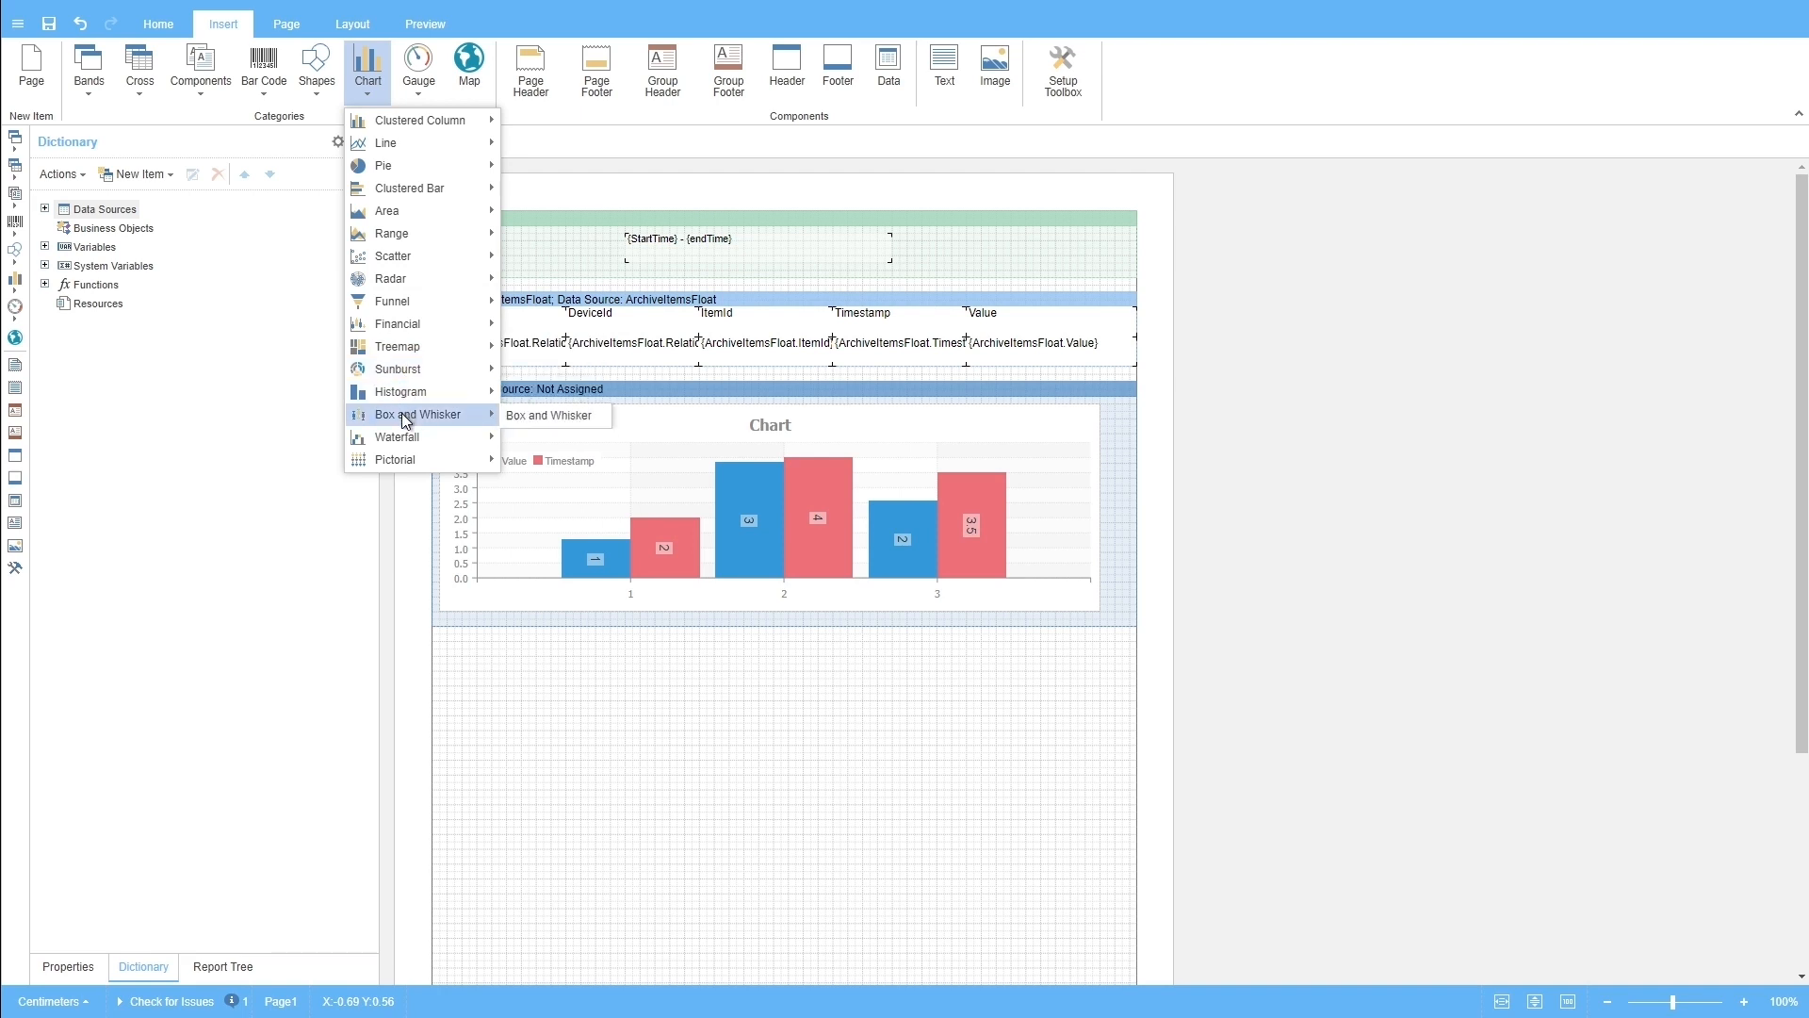
pyautogui.moveTo(397, 460)
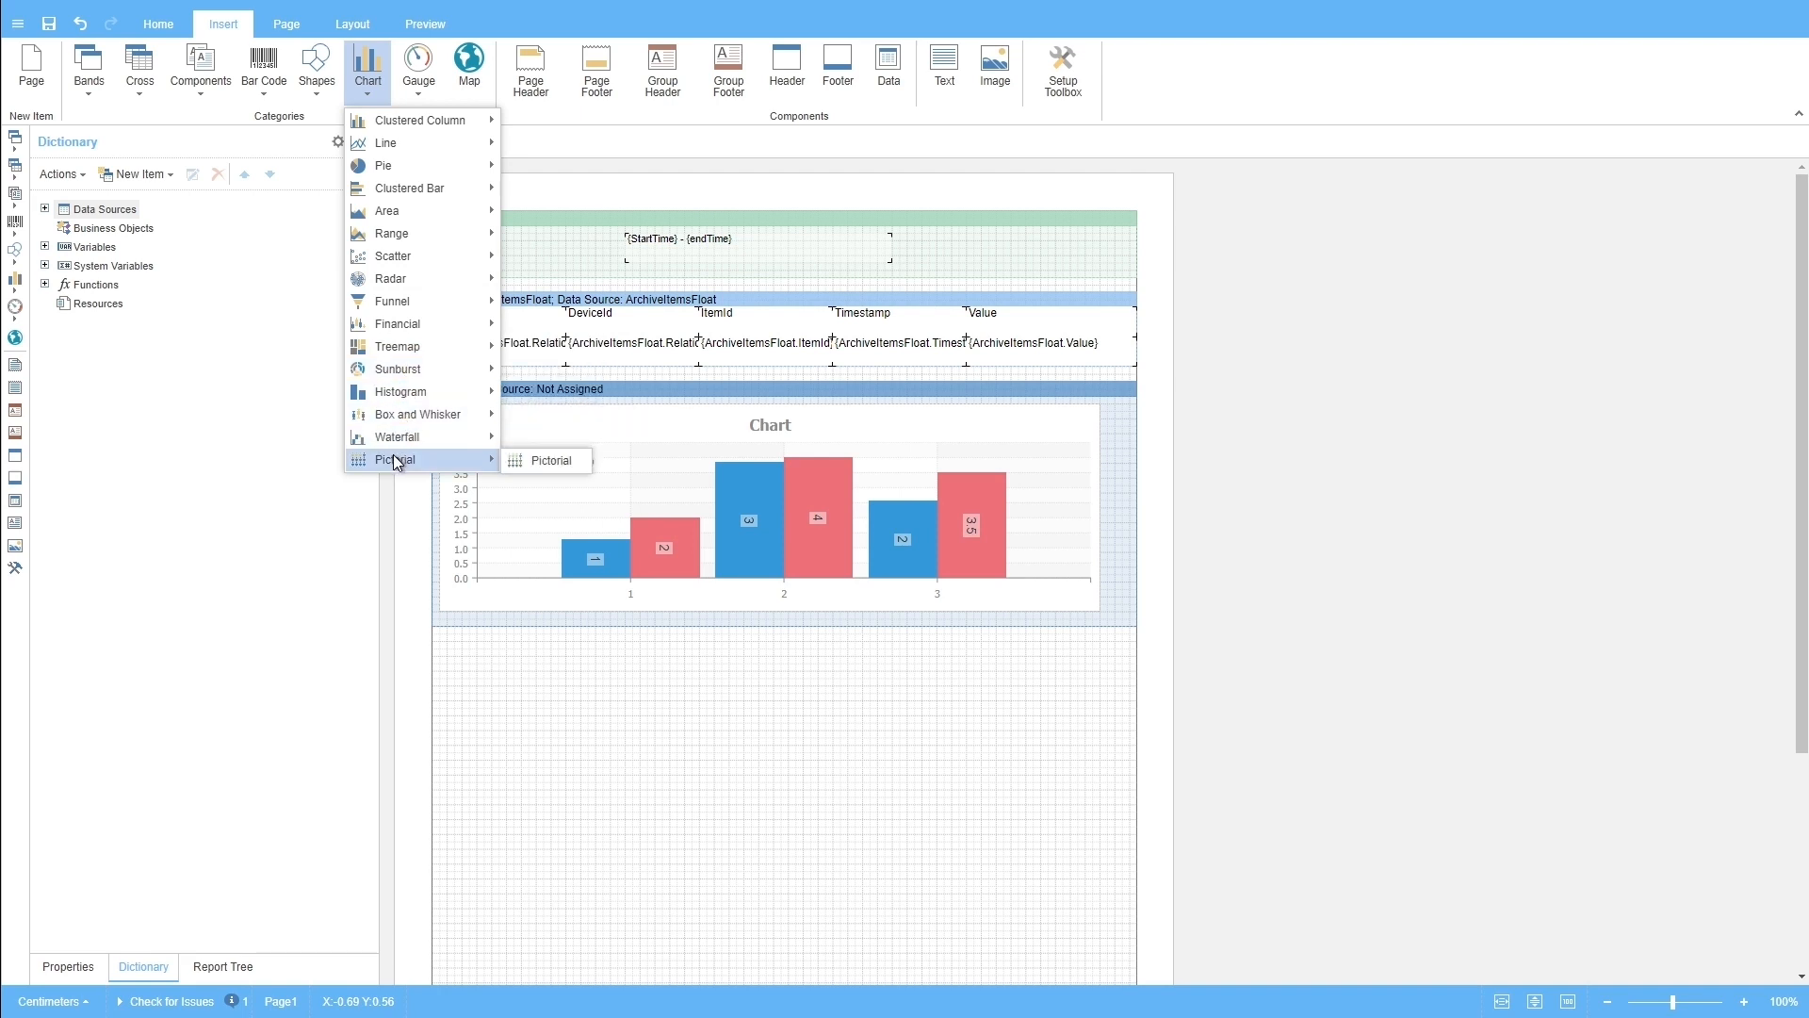
pyautogui.click(411, 92)
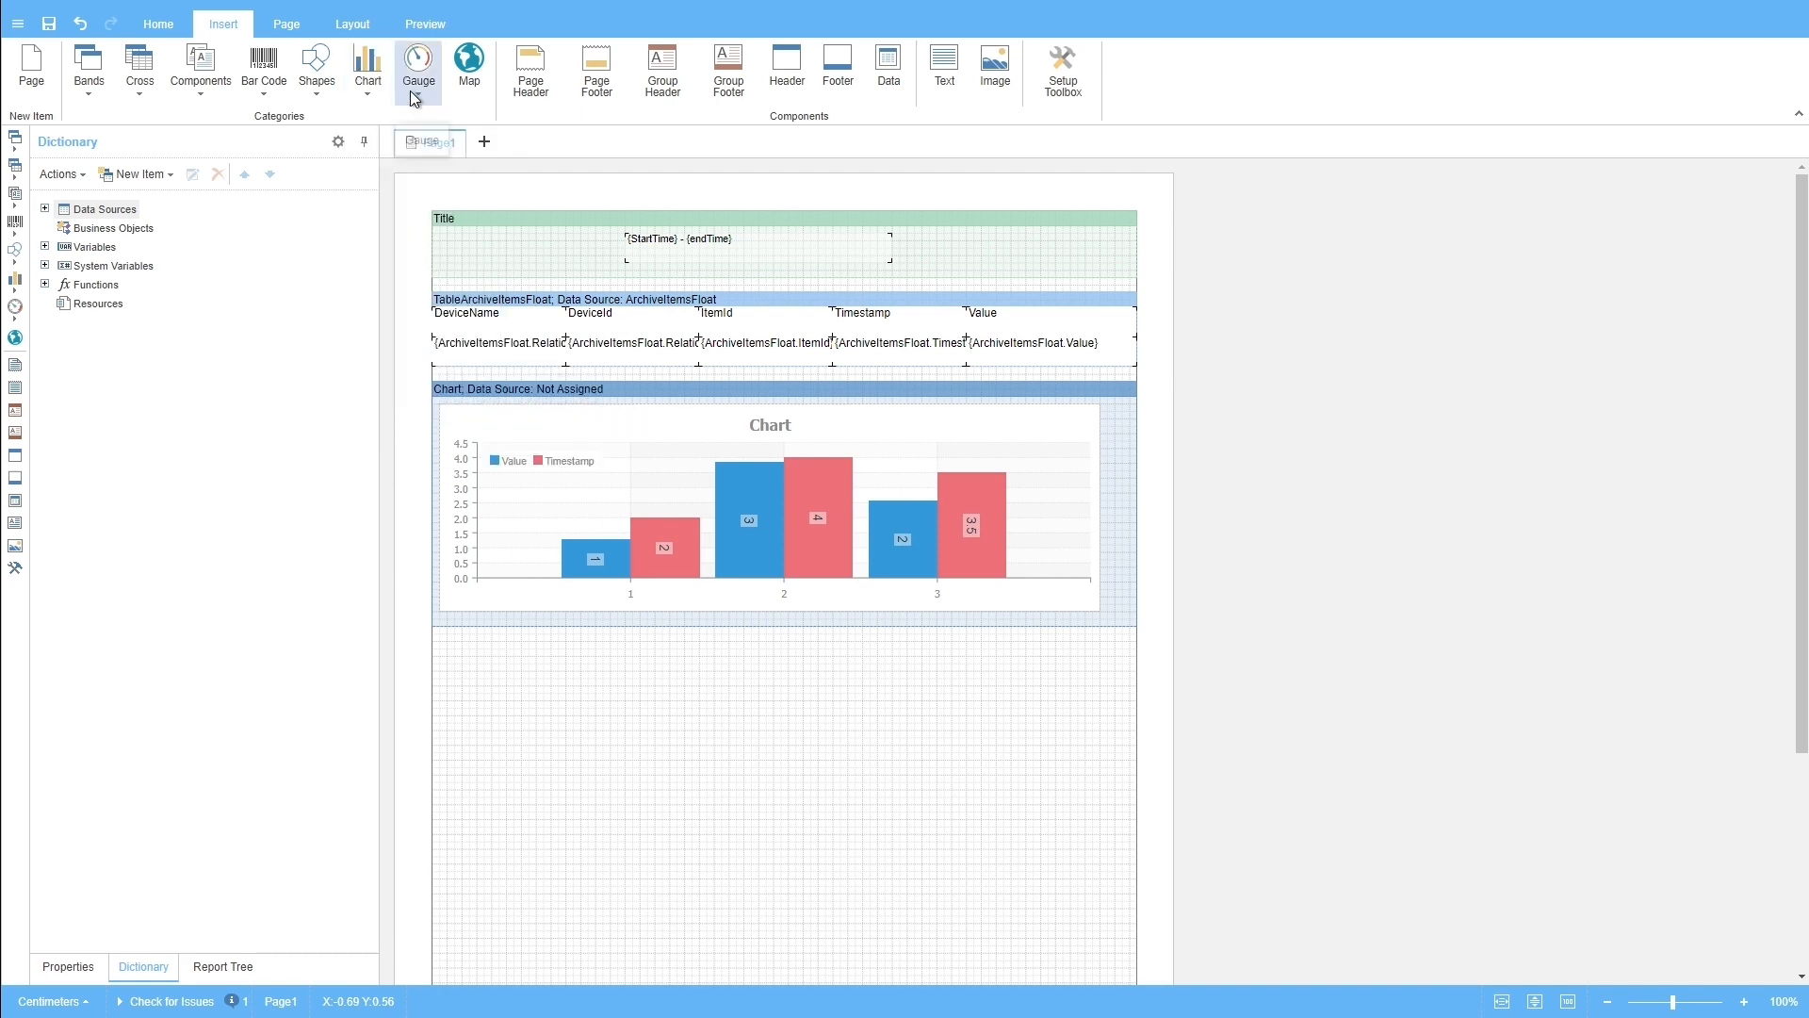
pyautogui.click(410, 91)
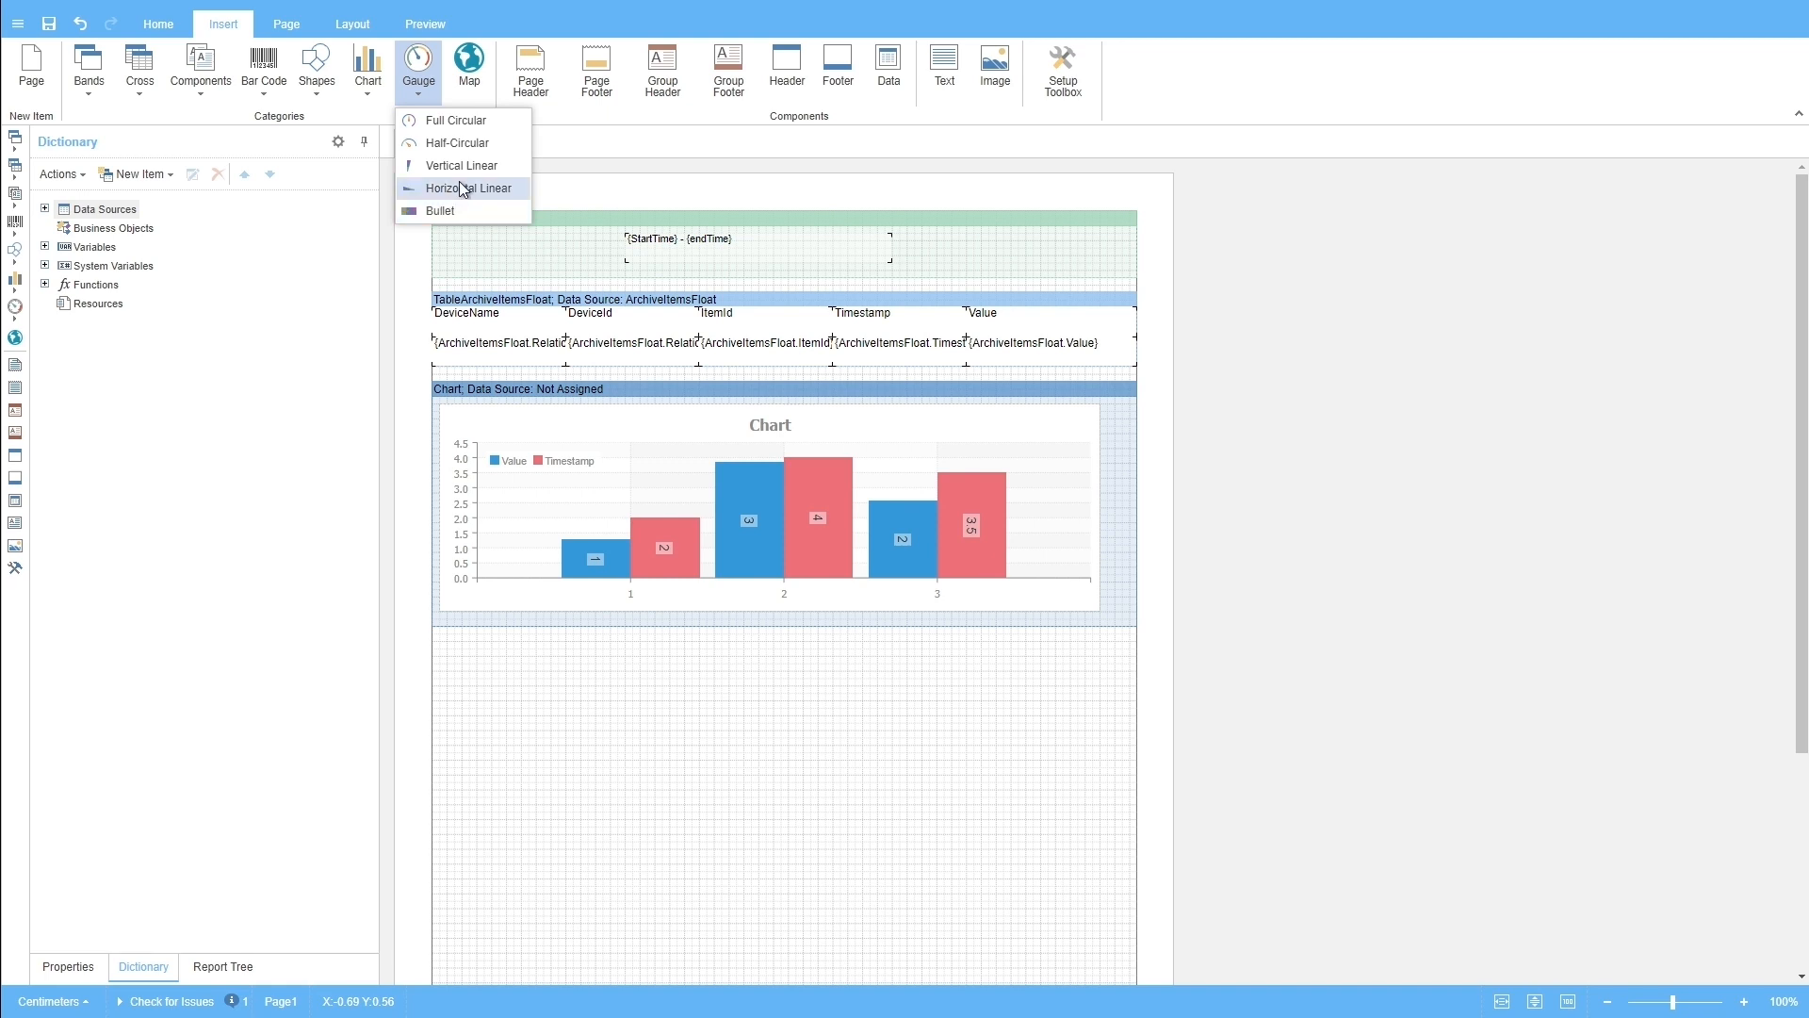
# - Insert a World map about 12.8 cm wide and 4.2 cm high on the page below the chart band
pyautogui.click(477, 81)
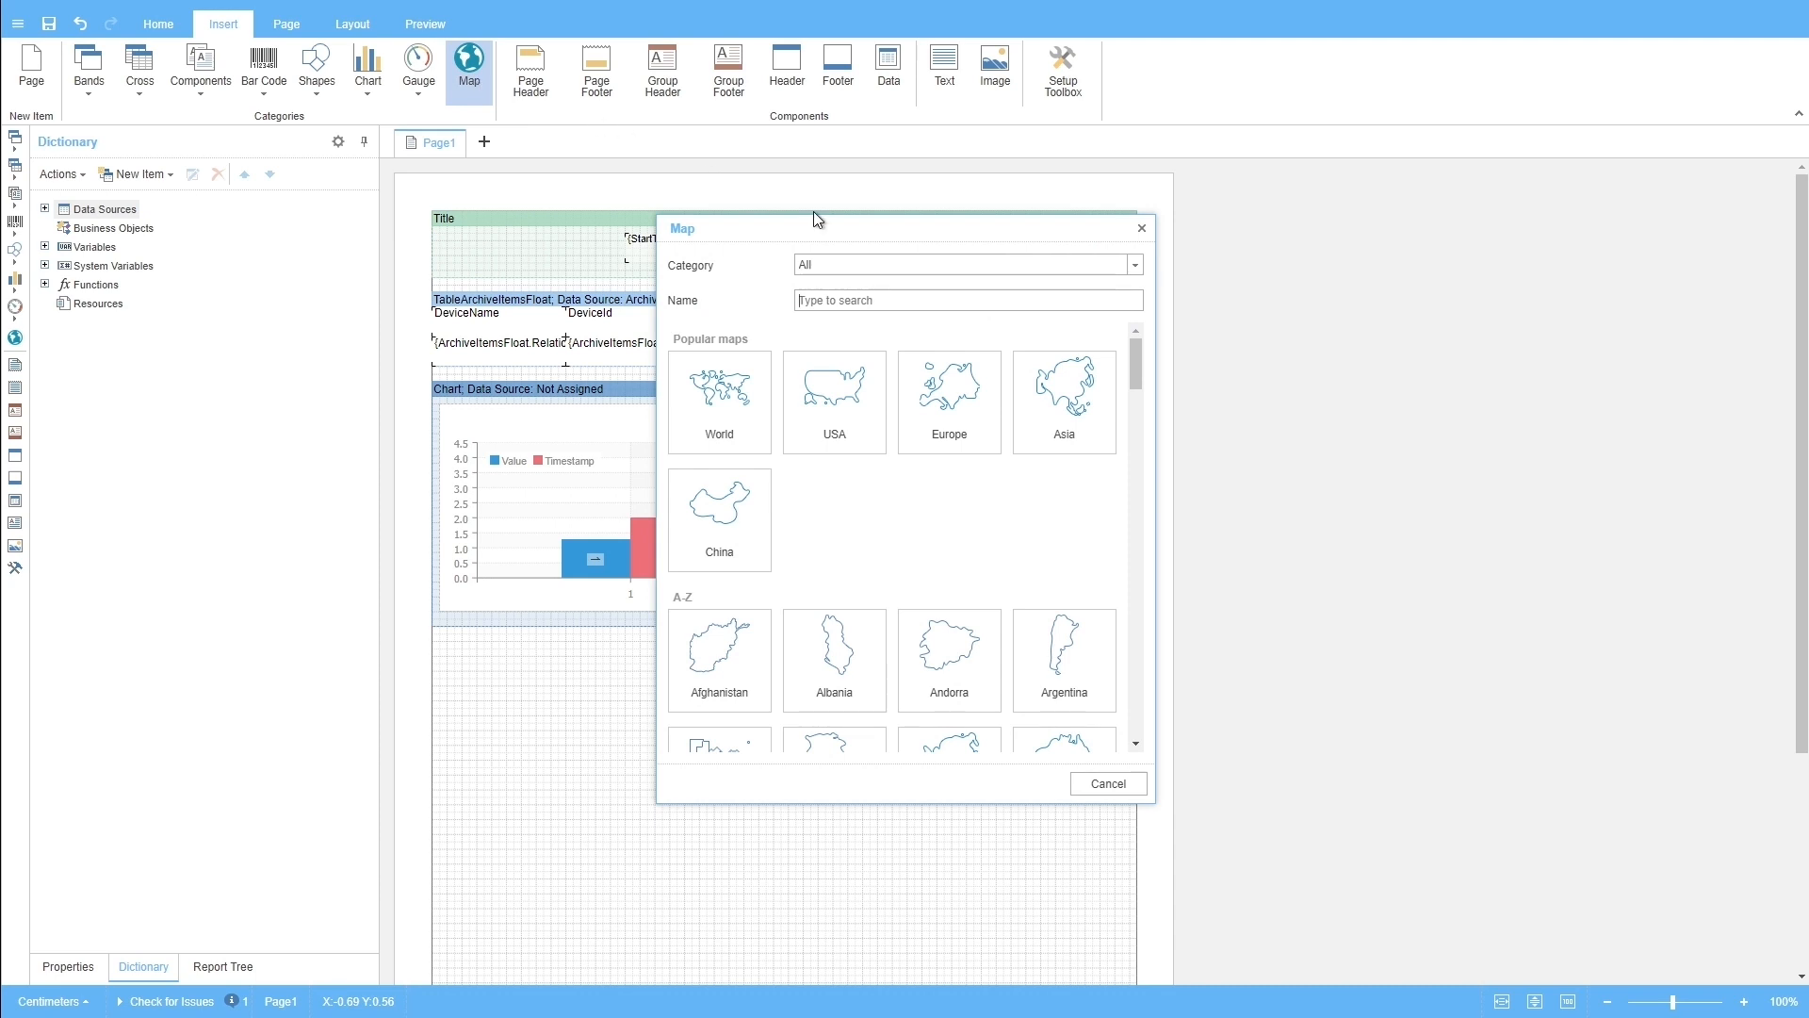
pyautogui.click(1136, 265)
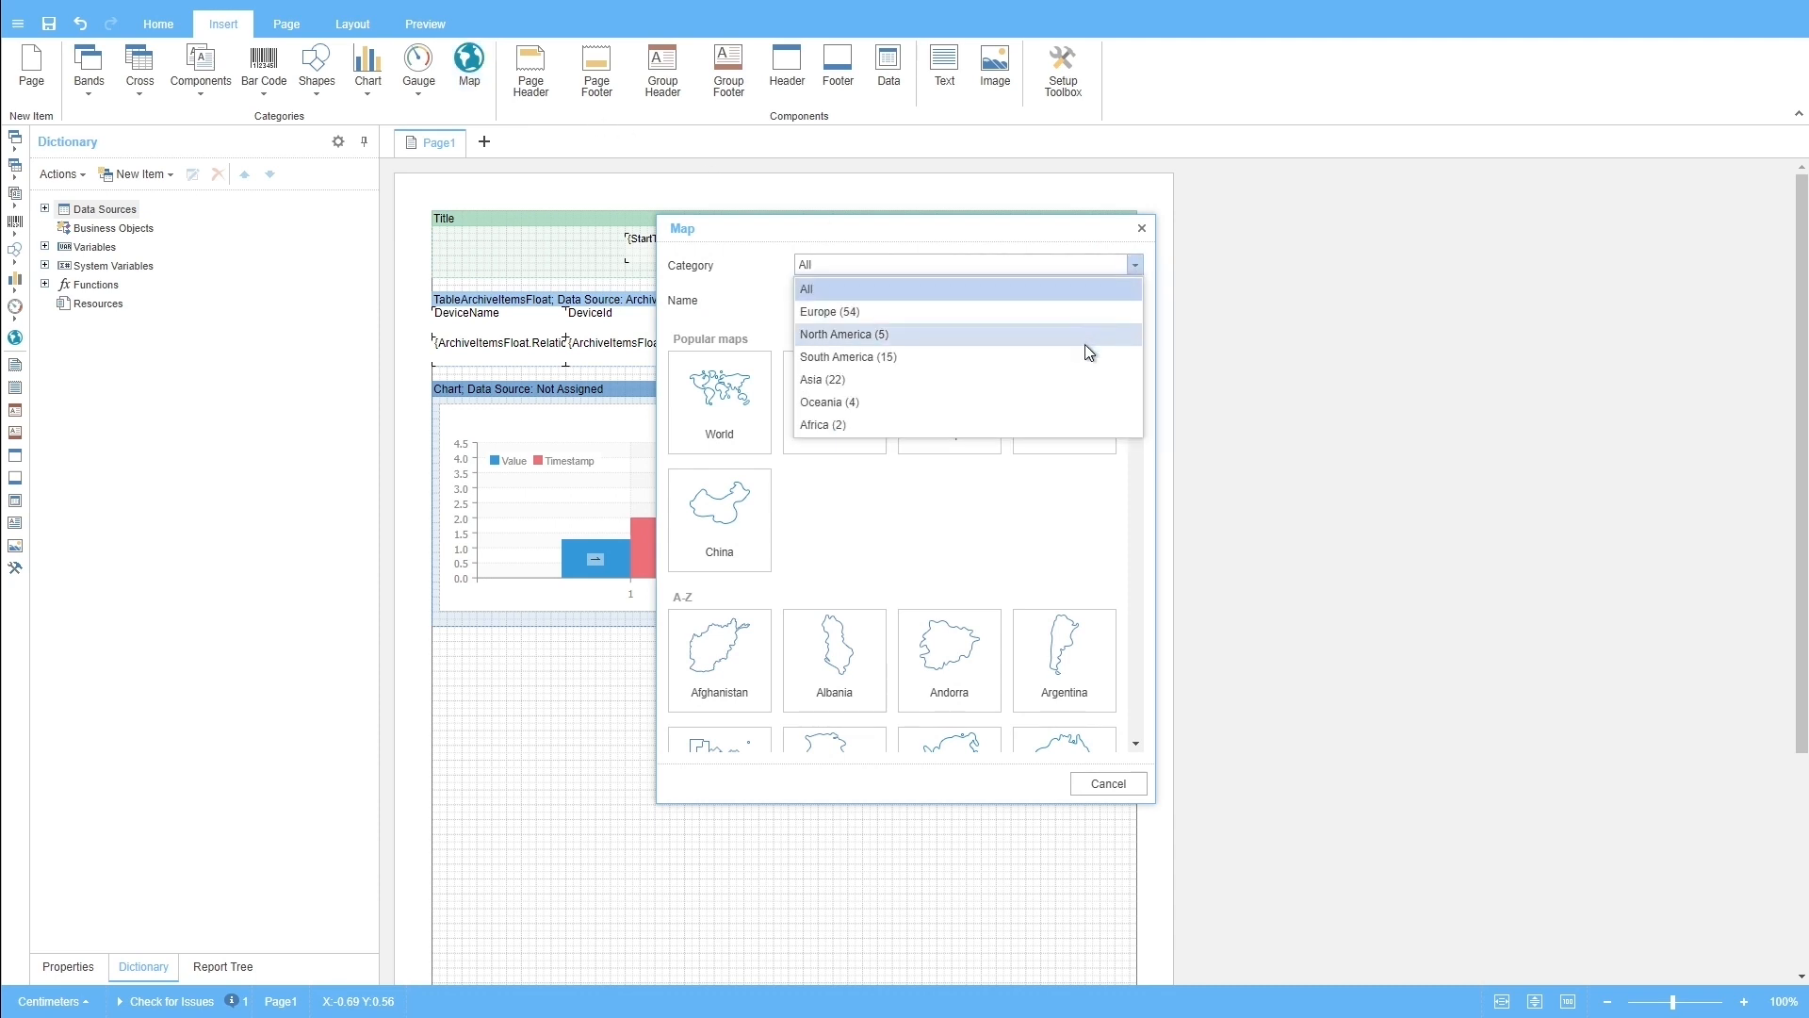
pyautogui.click(1042, 508)
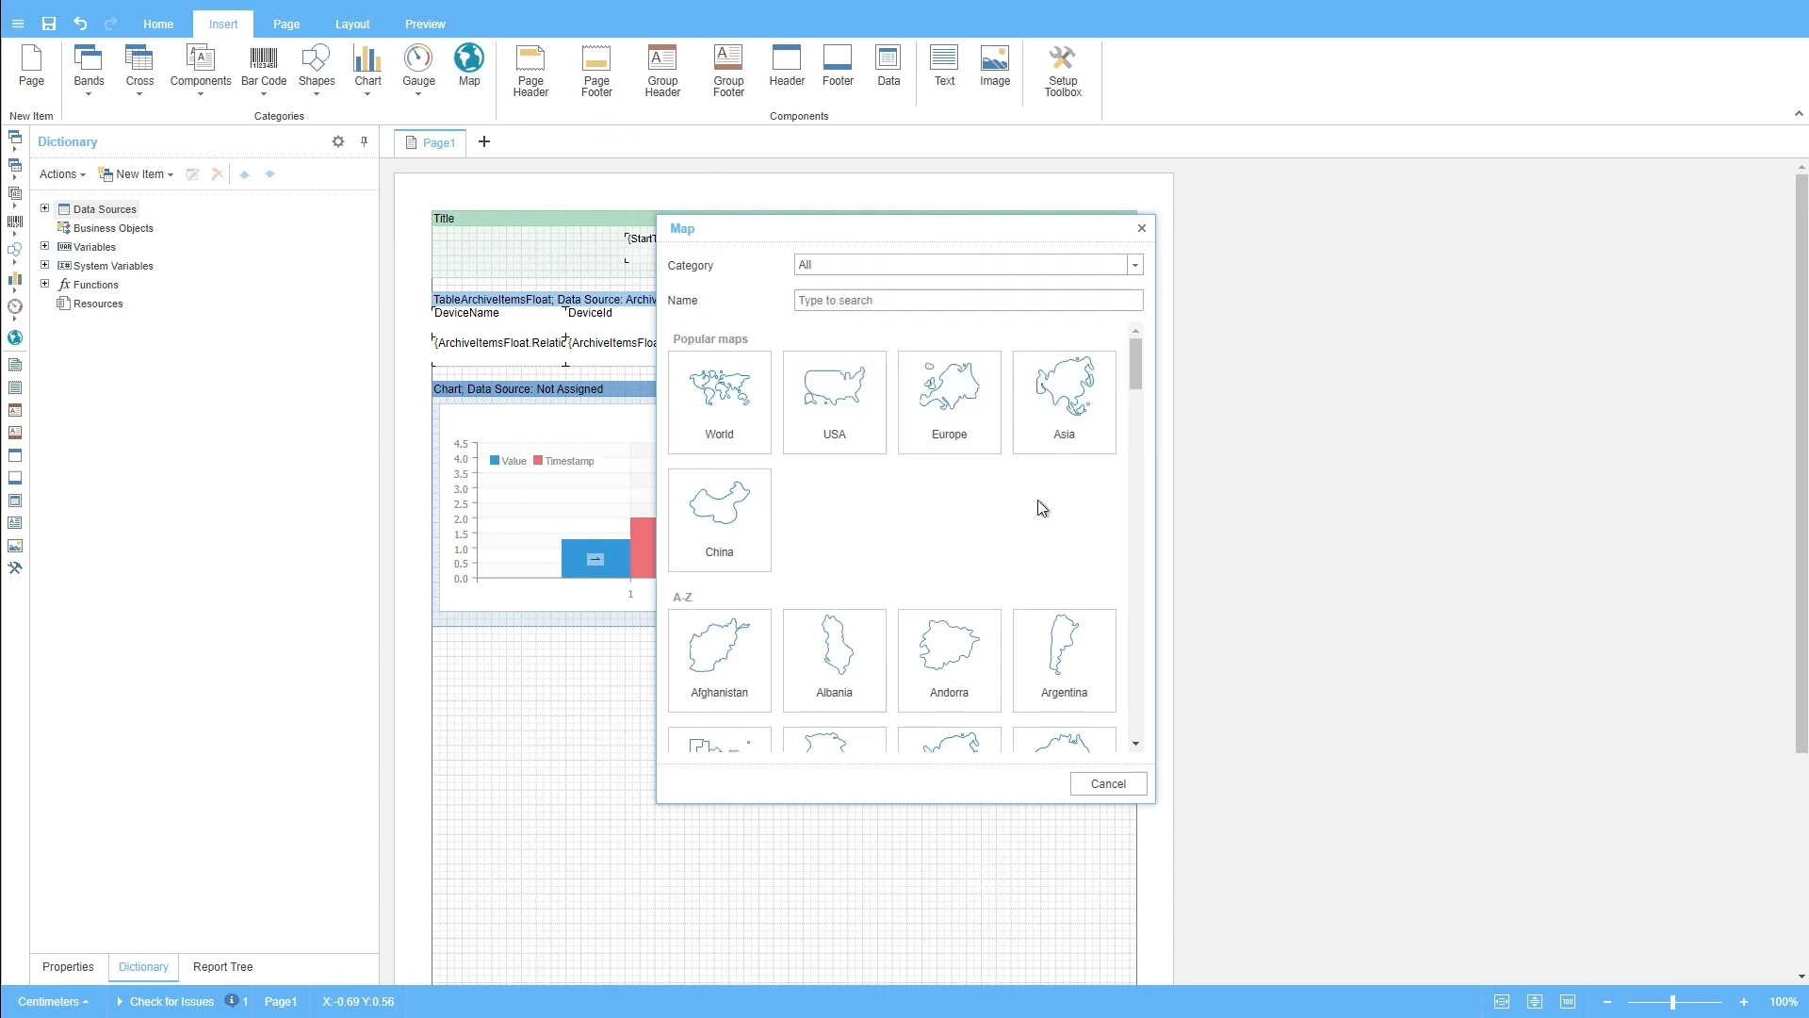
pyautogui.click(737, 411)
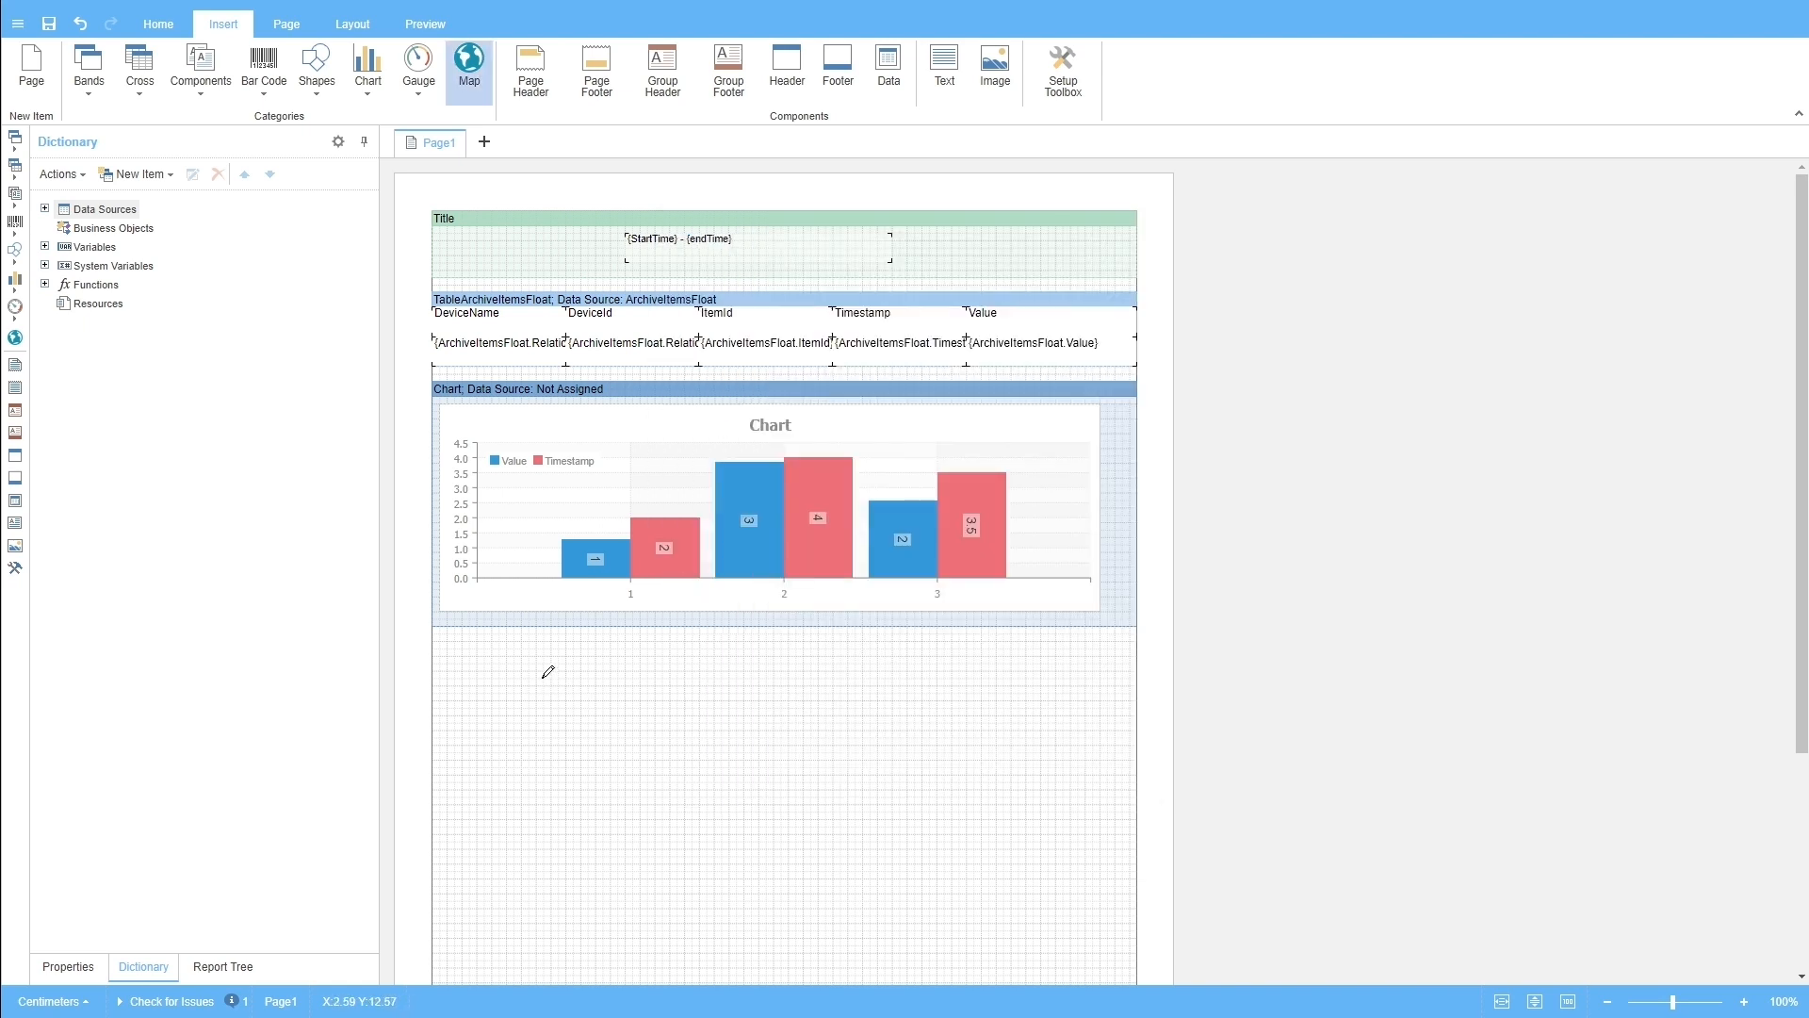
pyautogui.moveTo(545, 674); pyautogui.dragTo(1005, 833)
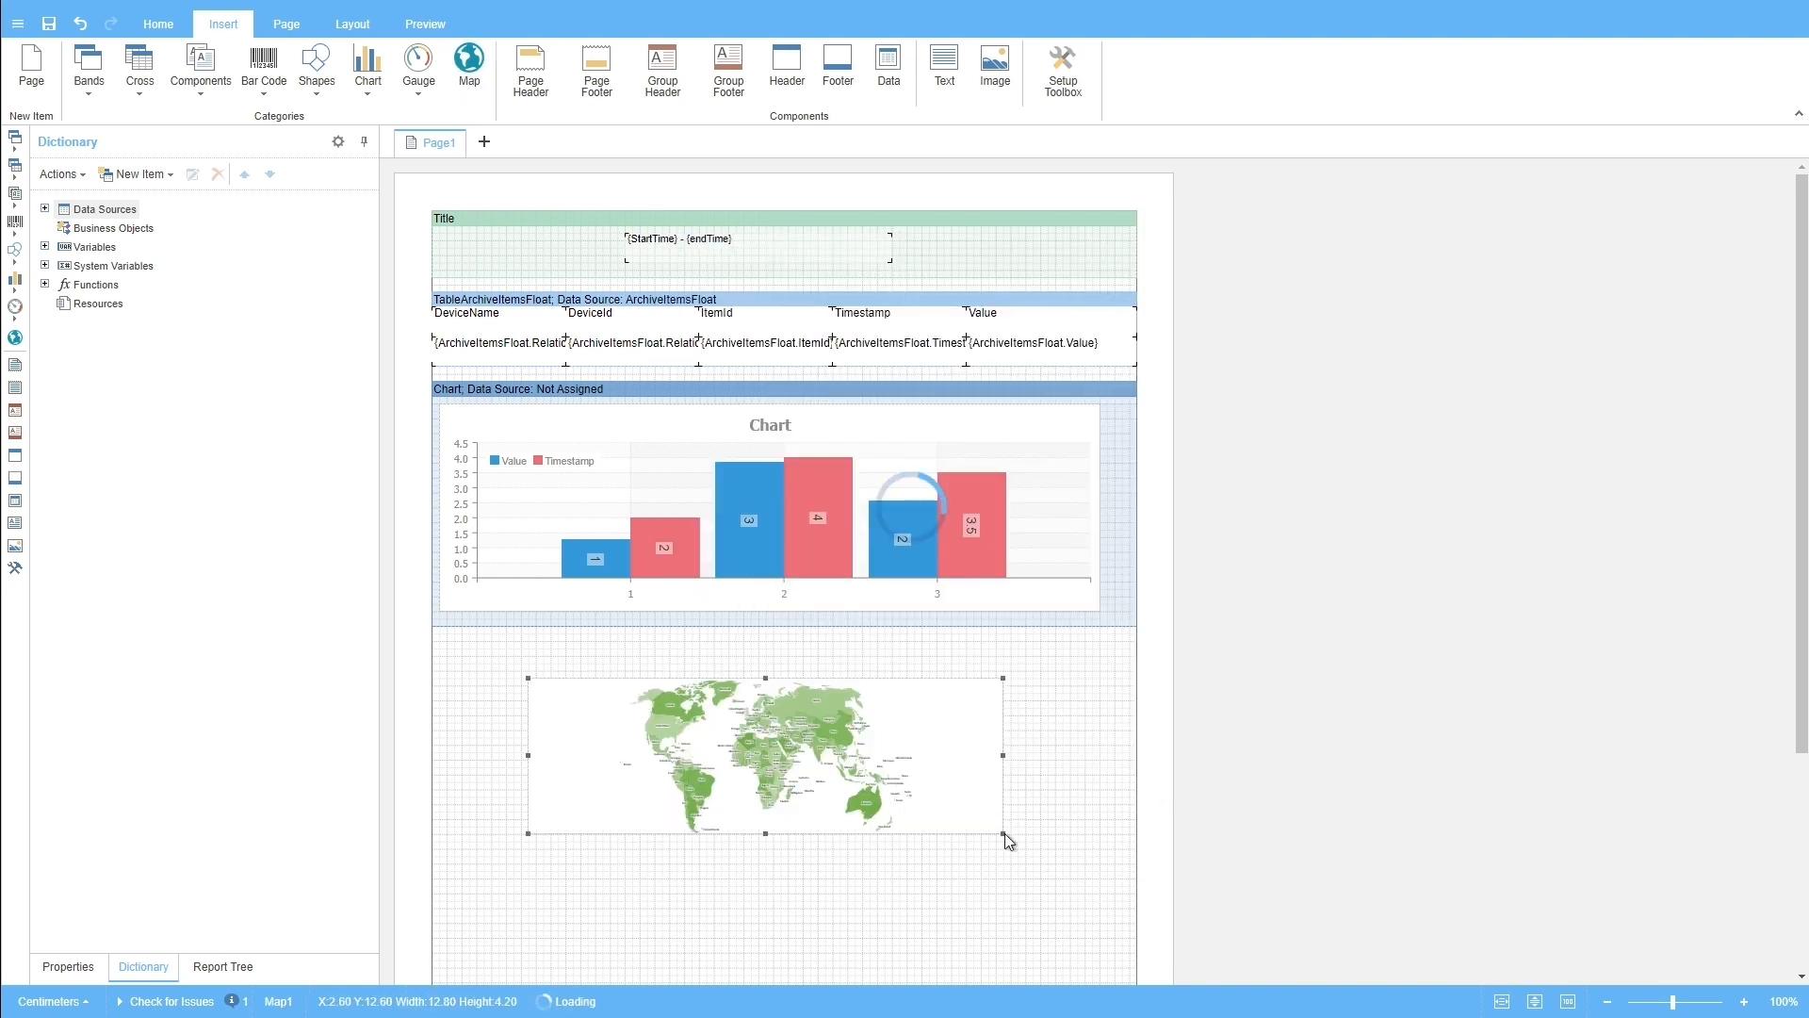
# - Examine the new map's Choropleth country data and its Online latitude and longitude settings
pyautogui.scroll(-8, 1001, 407)
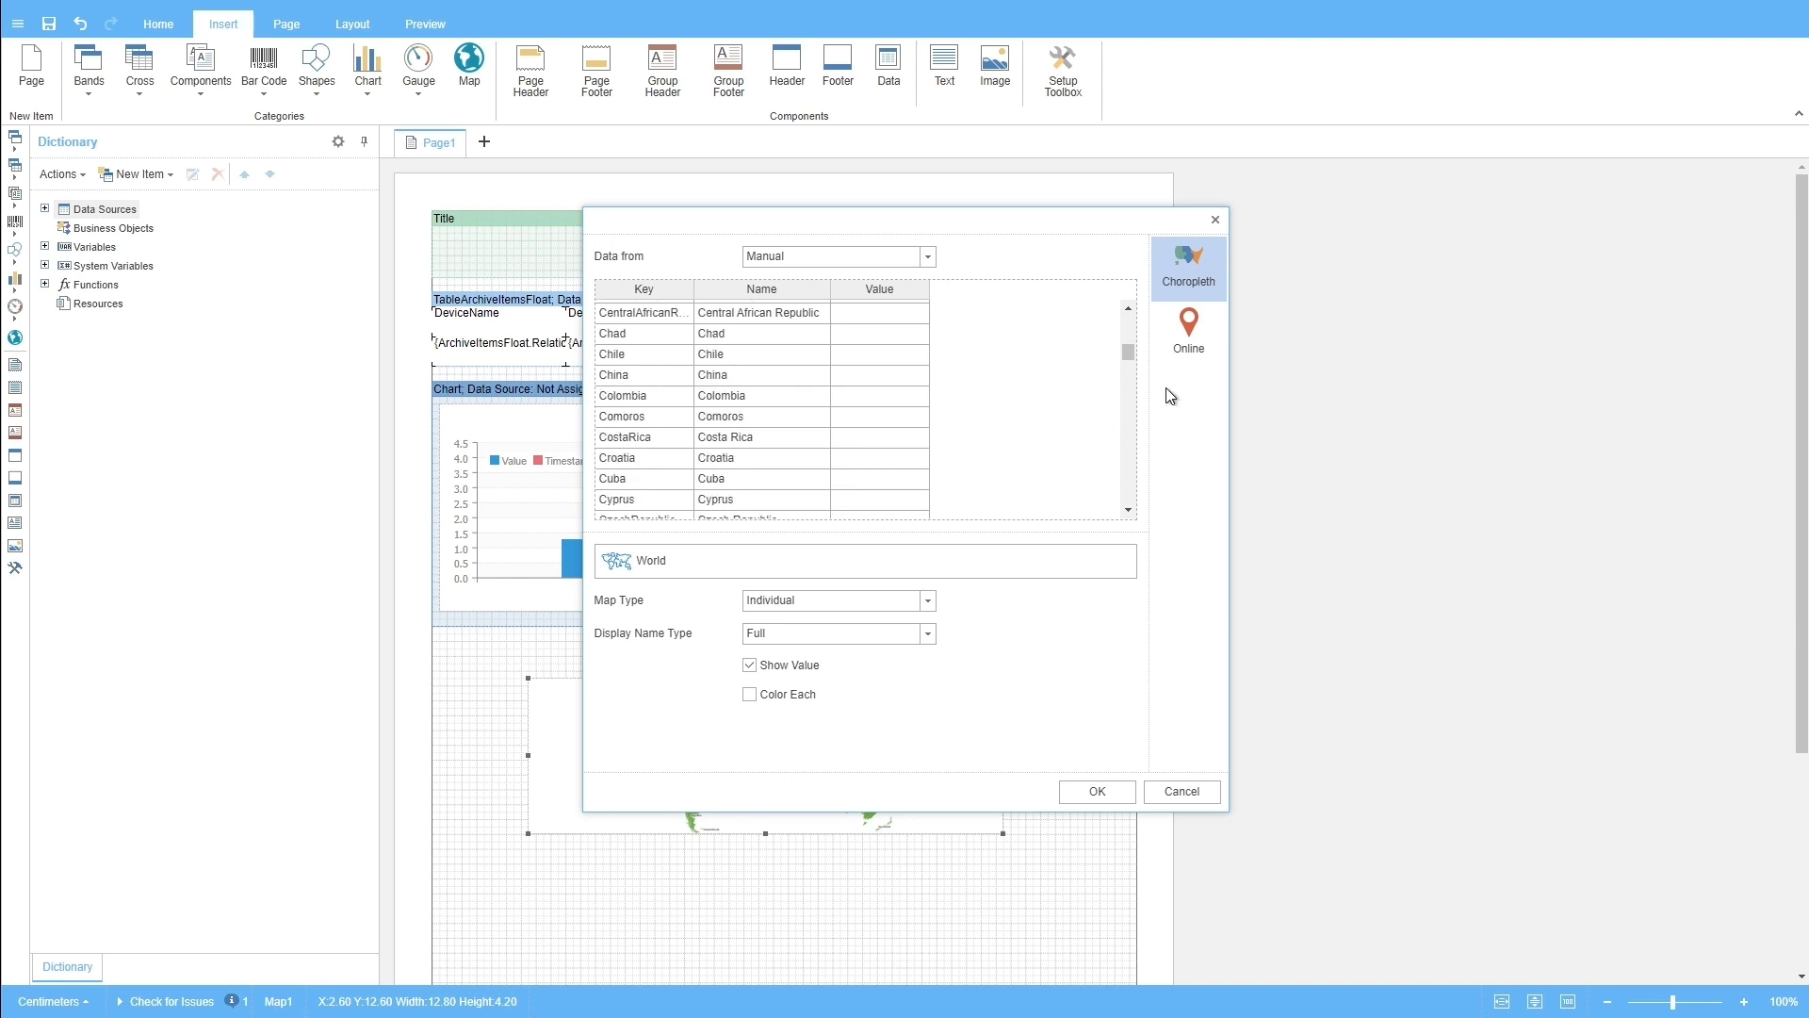
pyautogui.click(1197, 336)
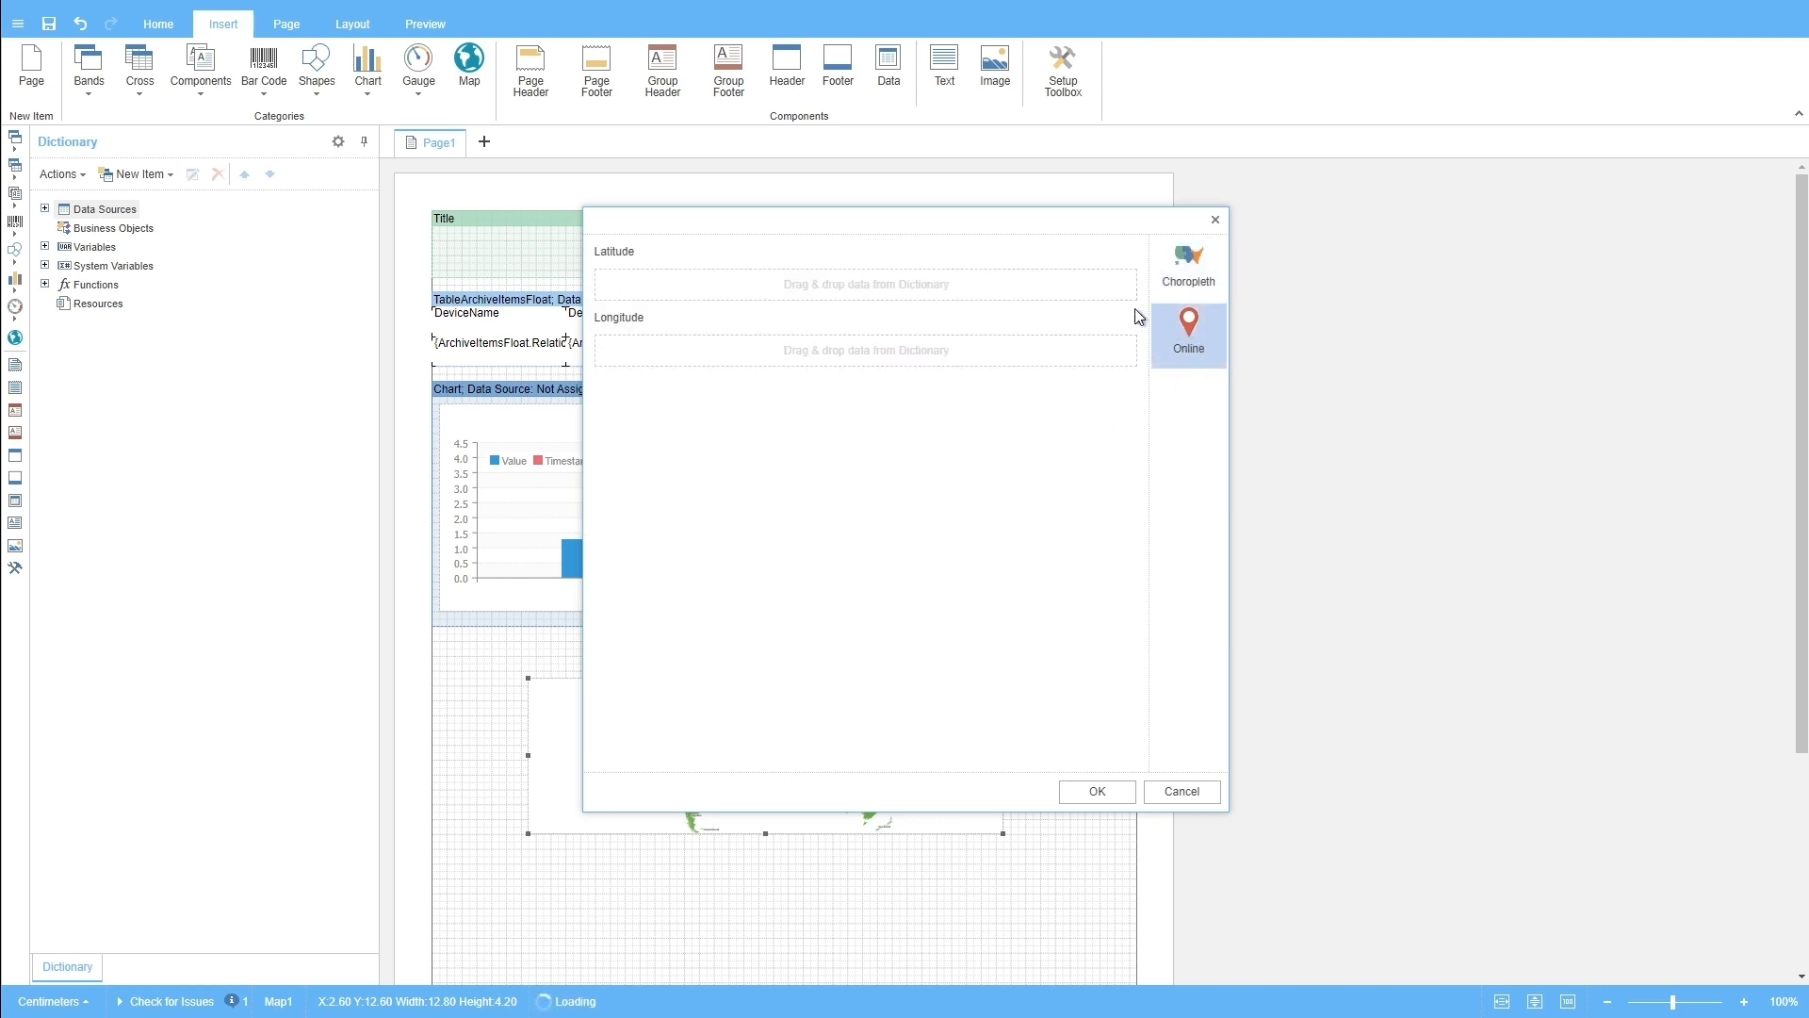